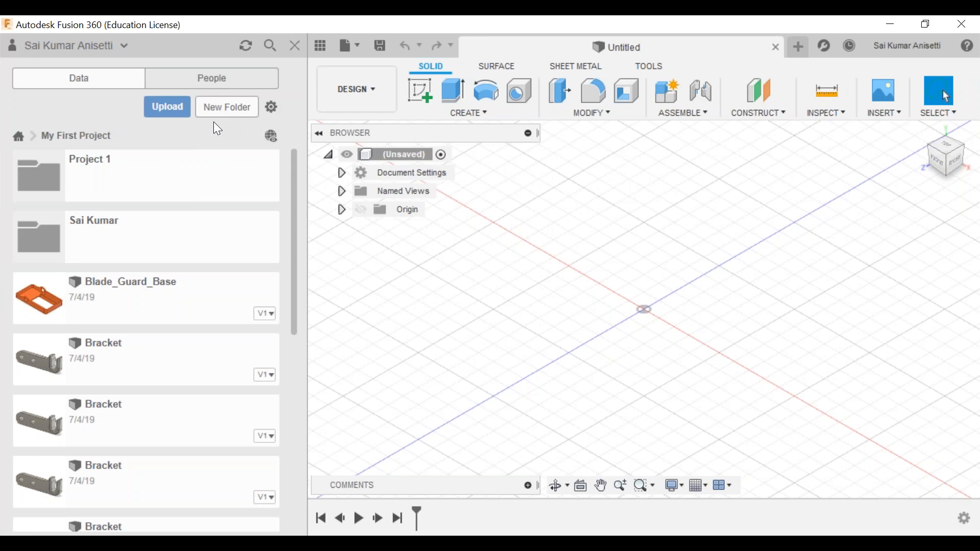
- Try to create a folder named "project 1" in My First Project
{"action": "left_click", "coordinate": [214, 120]}
{"action": "type", "text": "prok"}
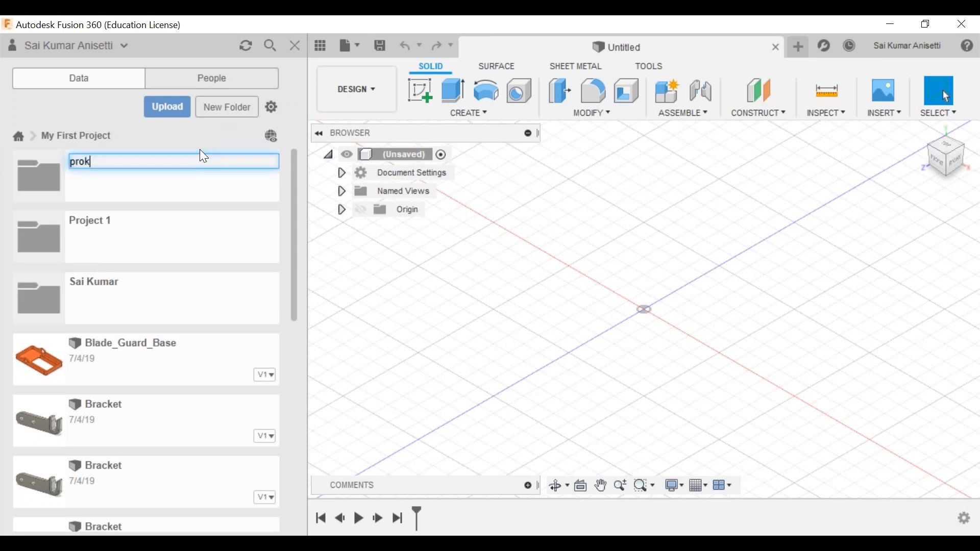
{"action": "key", "text": "BackSpace"}
{"action": "type", "text": "ject "}
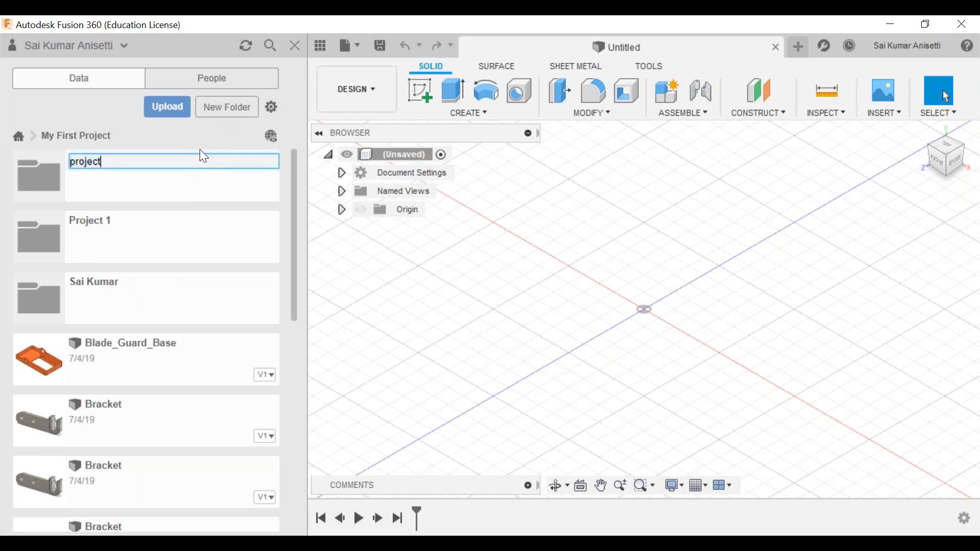
{"action": "type", "text": "1"}
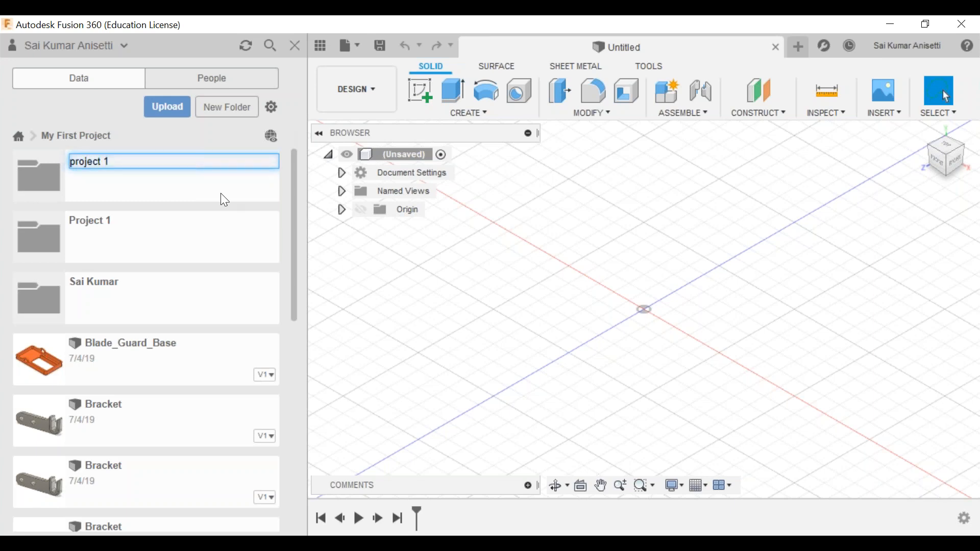
{"action": "key", "text": "Return"}
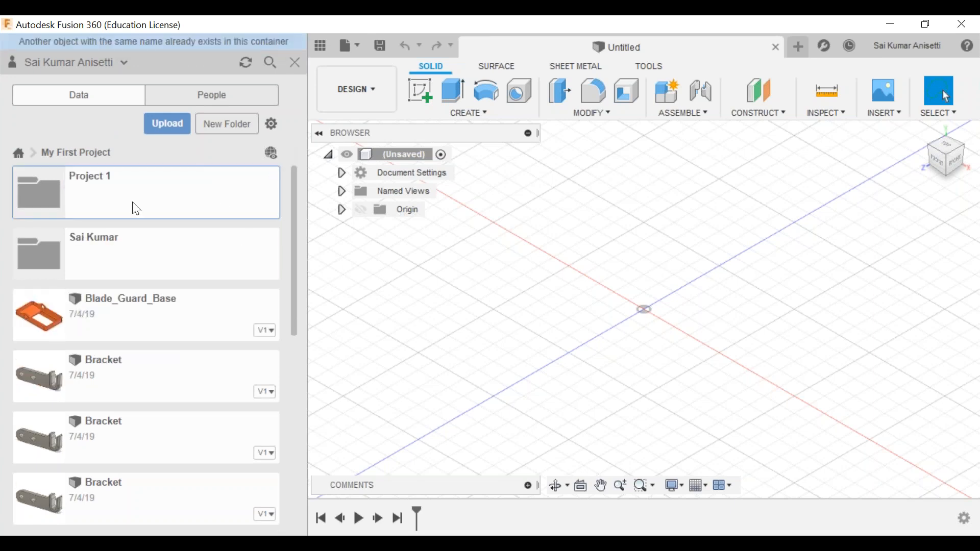
- Open the existing Project 1 folder in My First Project, then close the project file browser
{"action": "left_click", "coordinate": [135, 209]}
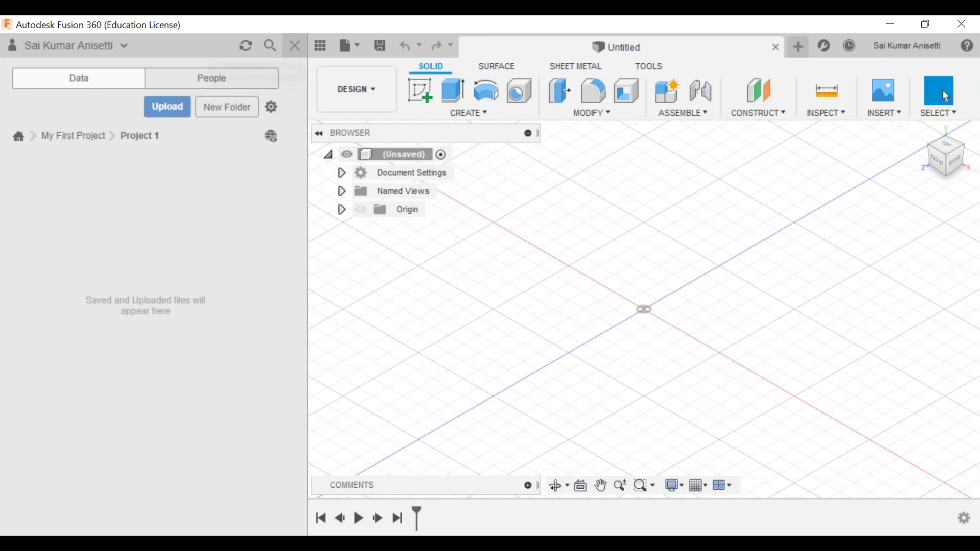
{"action": "left_click", "coordinate": [293, 55]}
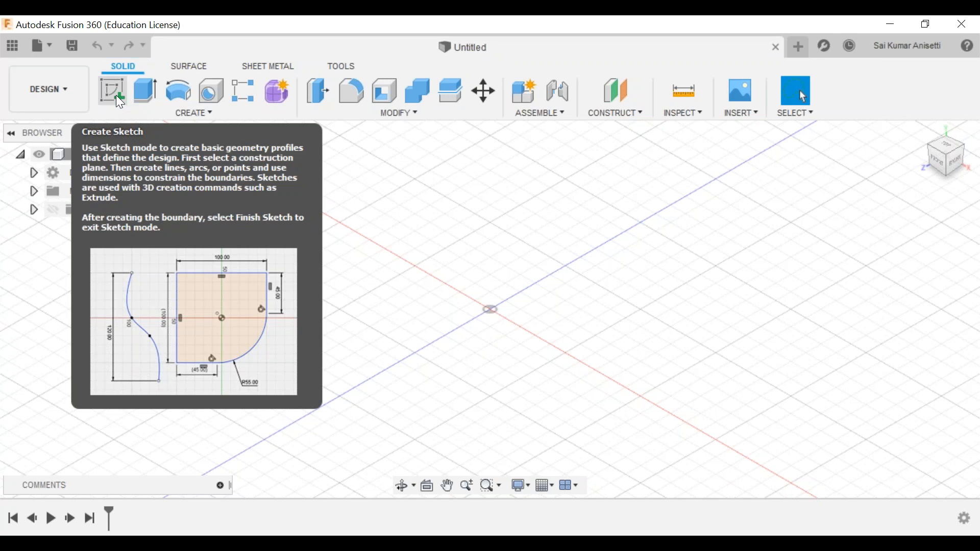
- Create a sketch on the horizontal origin plane and finish it without drawing any geometry
{"action": "left_click", "coordinate": [116, 97]}
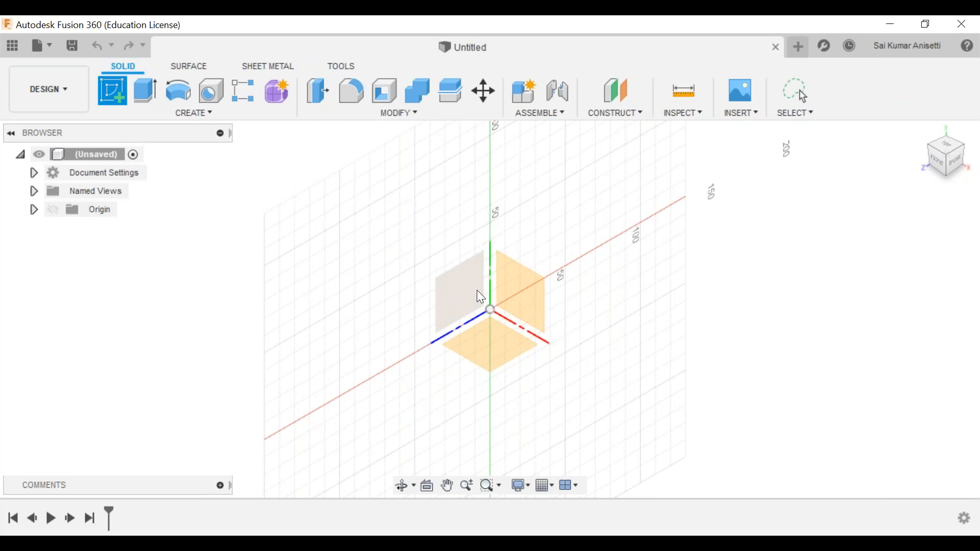
{"action": "left_click", "coordinate": [497, 335]}
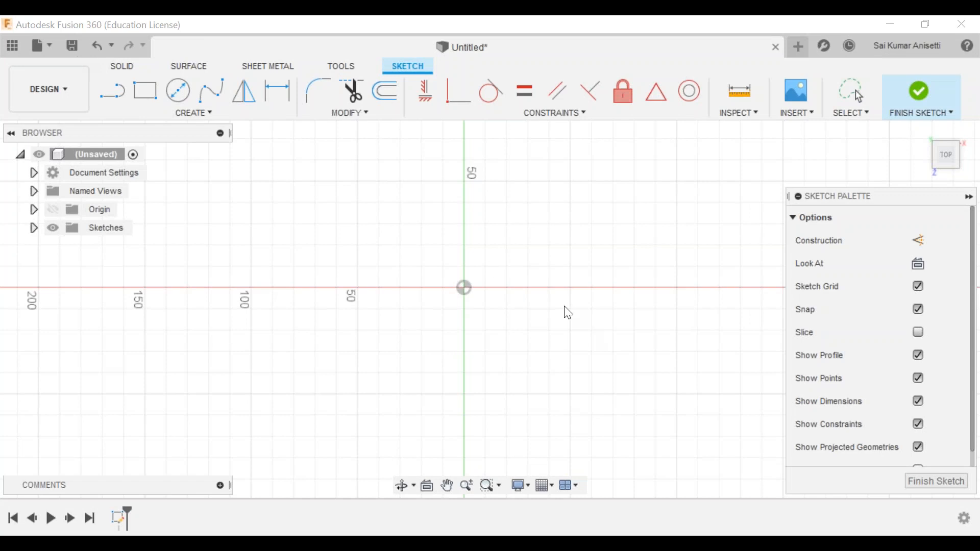
{"action": "key", "text": "Escape"}
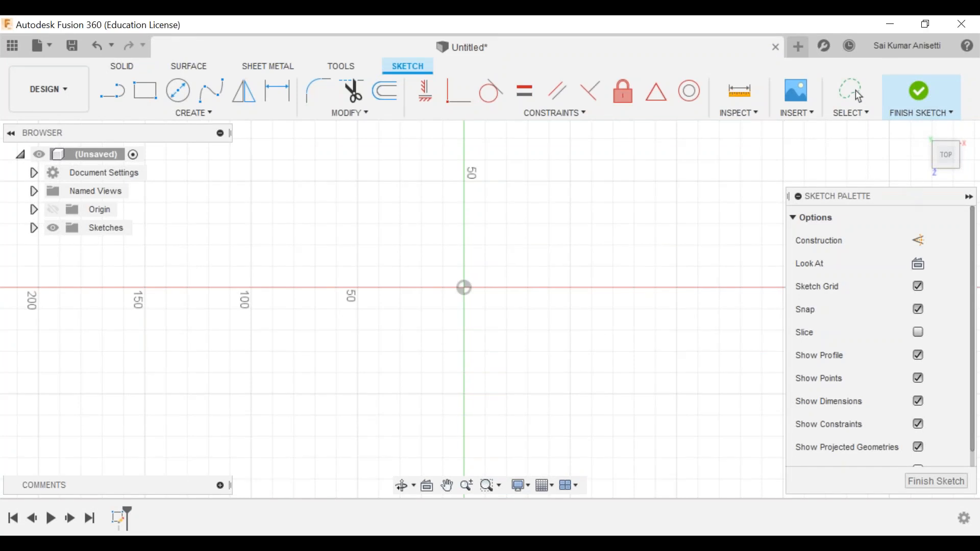
{"action": "left_click", "coordinate": [918, 94]}
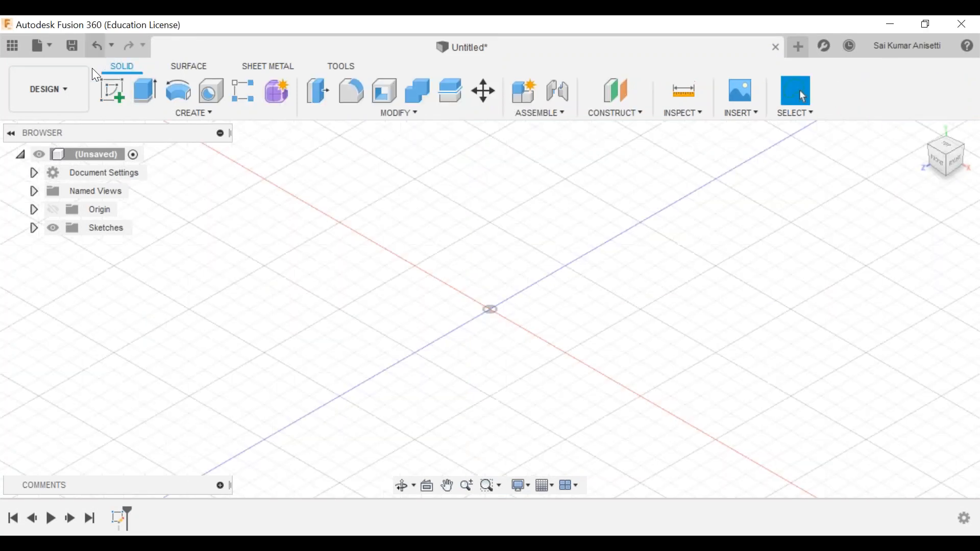
{"action": "key", "text": "ctrl+s"}
{"action": "key", "text": "Escape"}
{"action": "left_click", "coordinate": [74, 46]}
{"action": "key", "text": "Escape"}
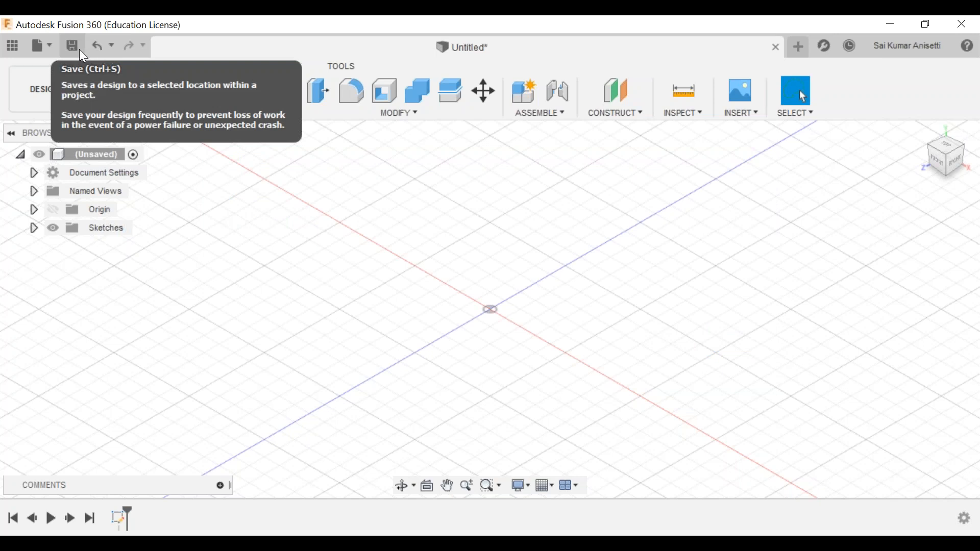
{"action": "left_click", "coordinate": [78, 49]}
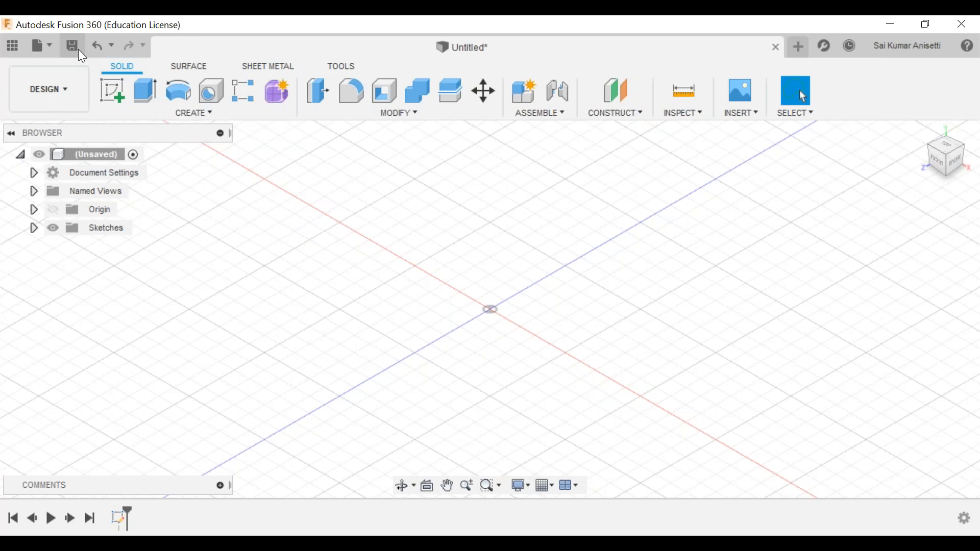
{"action": "key", "text": "Escape"}
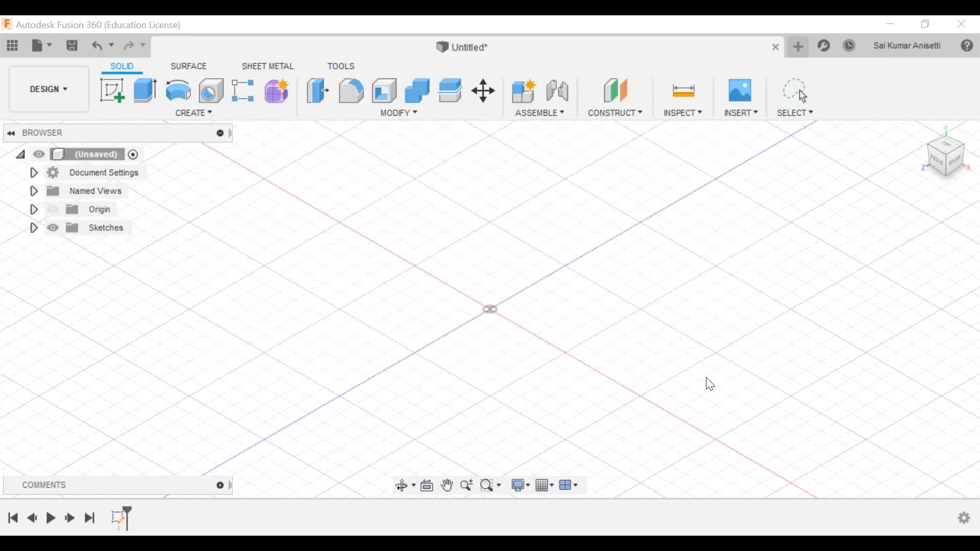
{"action": "key", "text": "ctrl+s"}
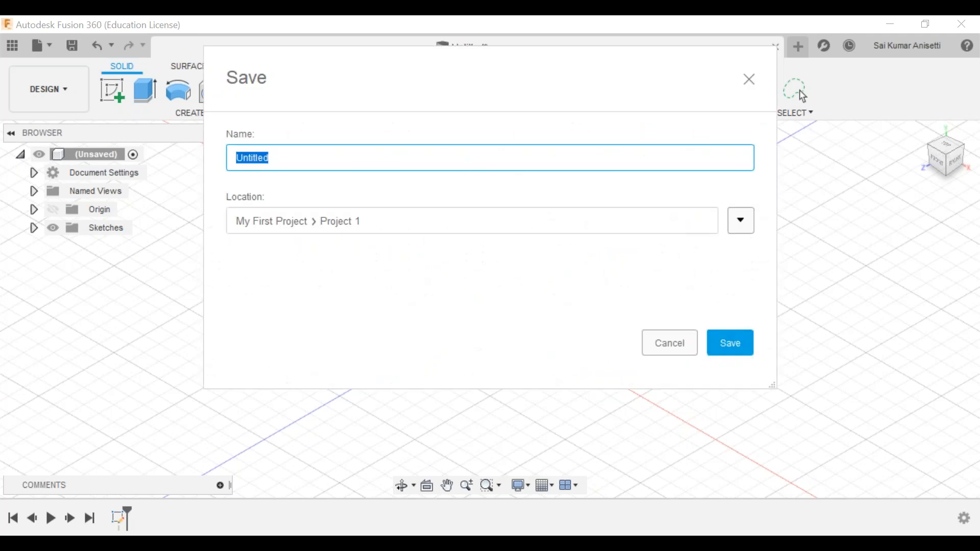
{"action": "key", "text": "Escape"}
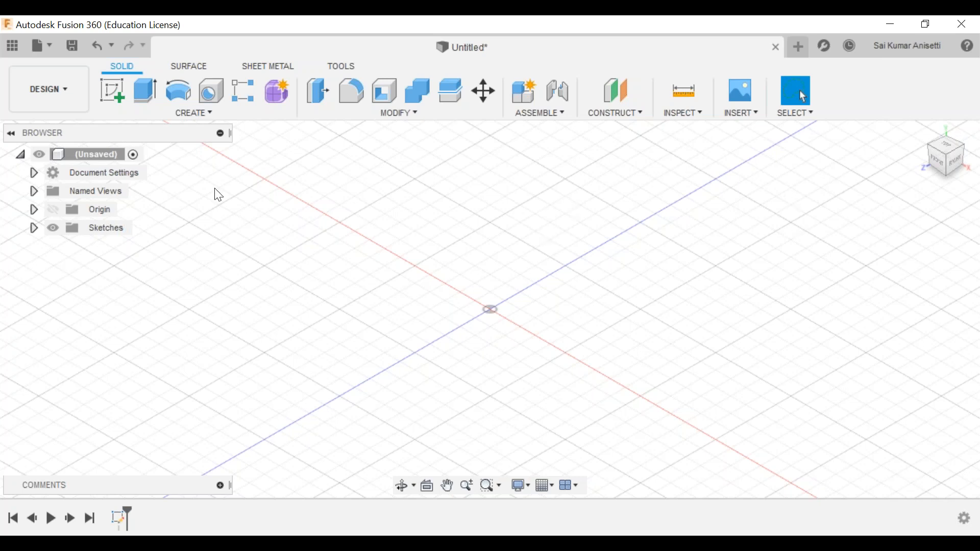
- Start a second sketch on the horizontal origin plane
{"action": "left_click", "coordinate": [119, 101]}
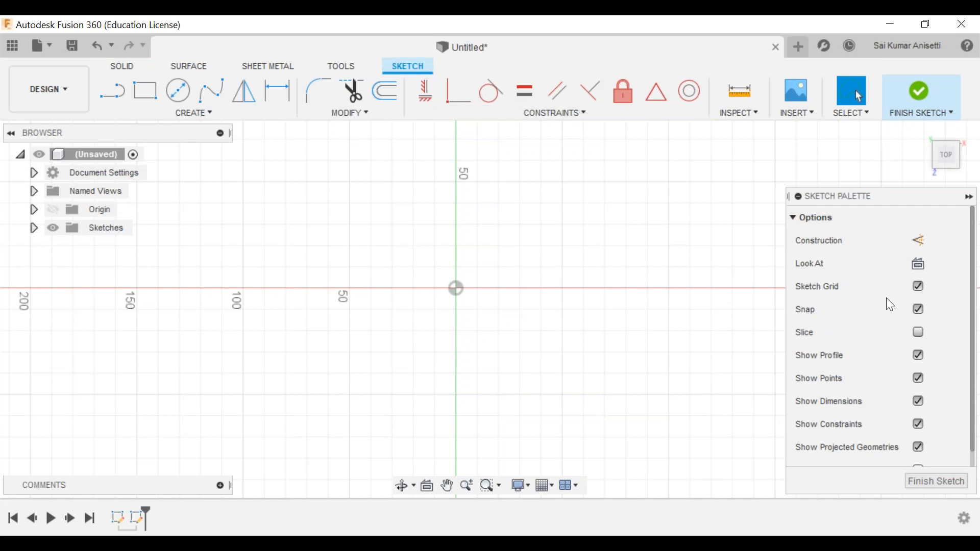
{"action": "left_click", "coordinate": [793, 218]}
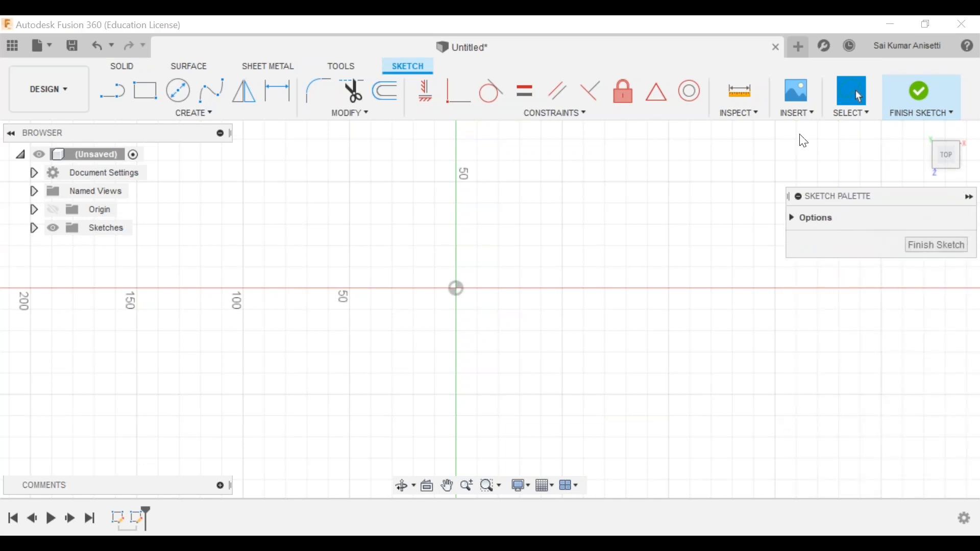
{"action": "left_click", "coordinate": [320, 91]}
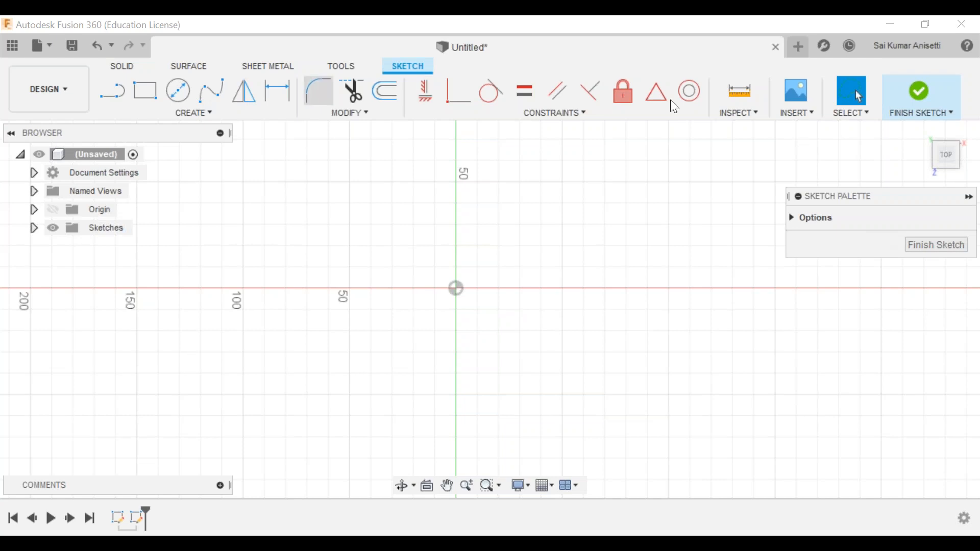
{"action": "left_click", "coordinate": [790, 222]}
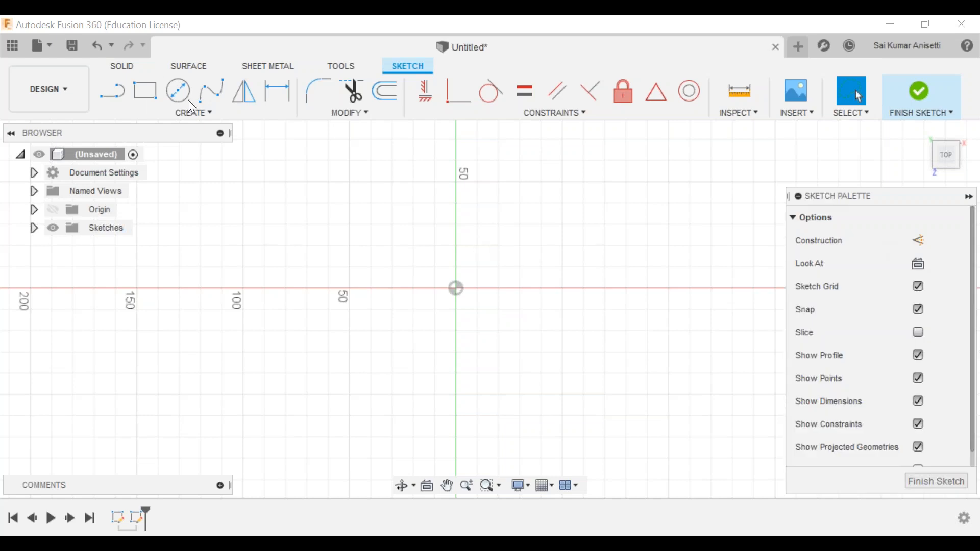
{"action": "left_click", "coordinate": [145, 90]}
{"action": "key", "text": "Escape"}
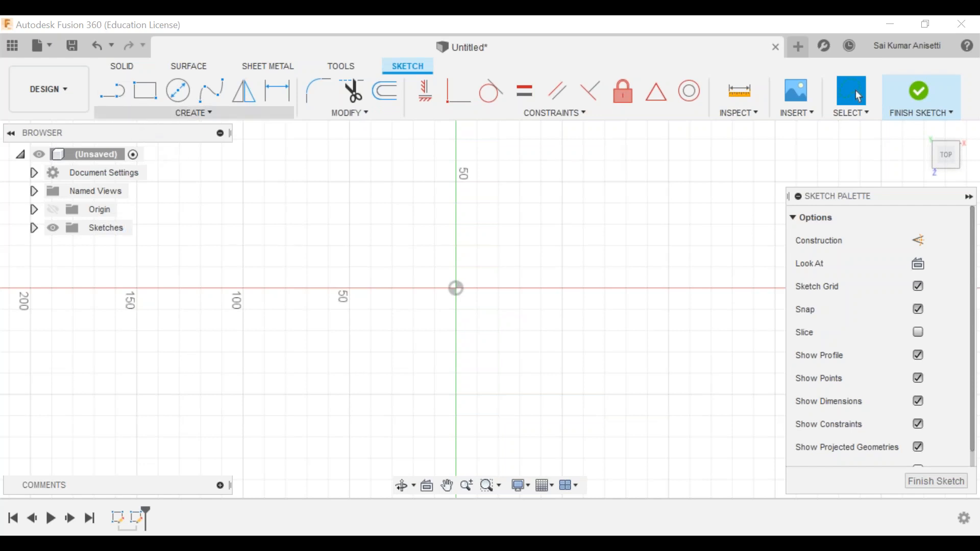
- Draw a 100 mm horizontal line from the origin leftward along the red axis
{"action": "key", "text": "l"}
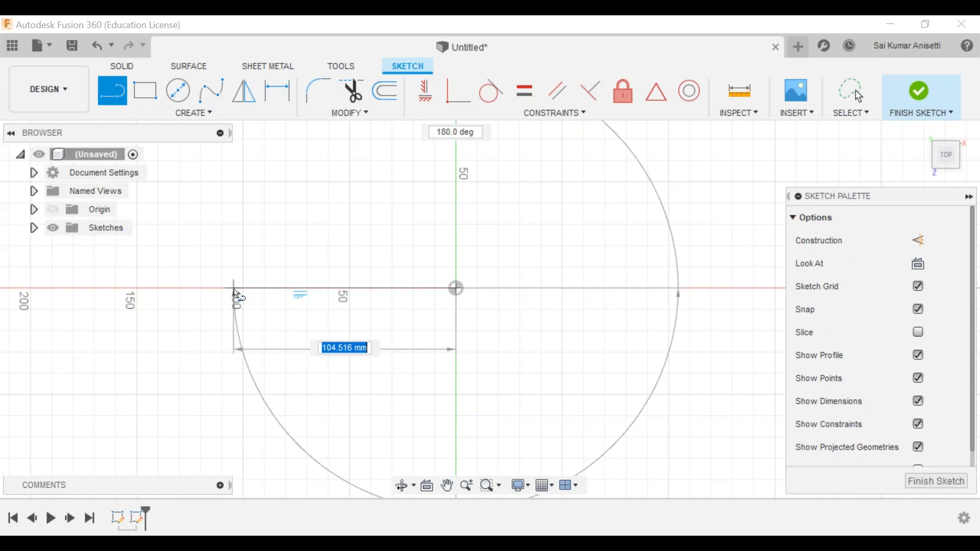
{"action": "type", "text": "100"}
{"action": "key", "text": "Tab"}
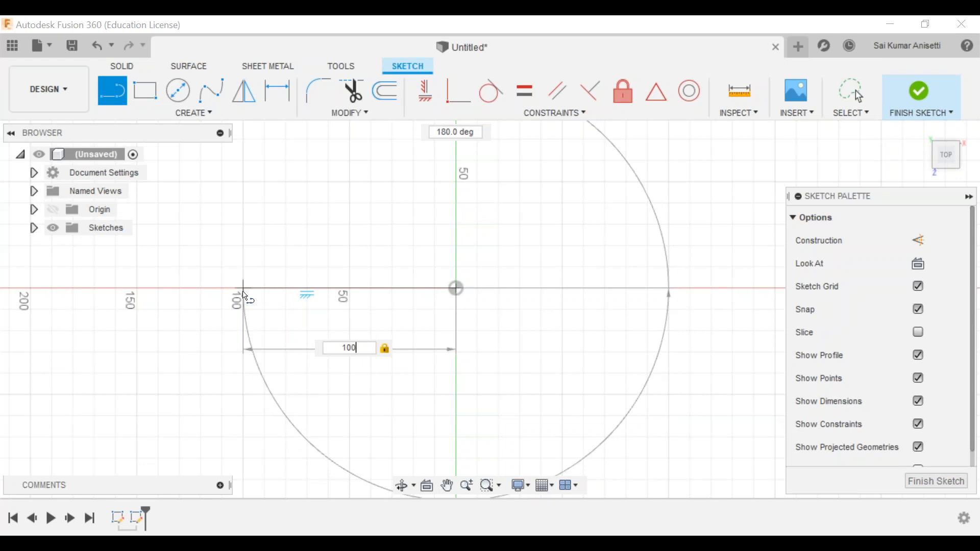
{"action": "left_click", "coordinate": [244, 297]}
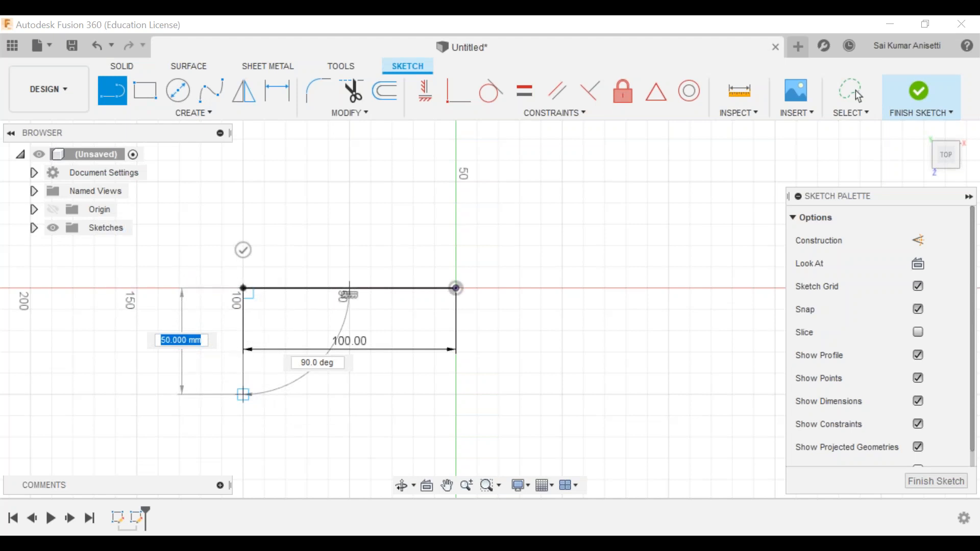
- Continue the outline with a 60 mm line perpendicular to the first, downward, and a 150 mm horizontal line to the right
{"action": "type", "text": "60"}
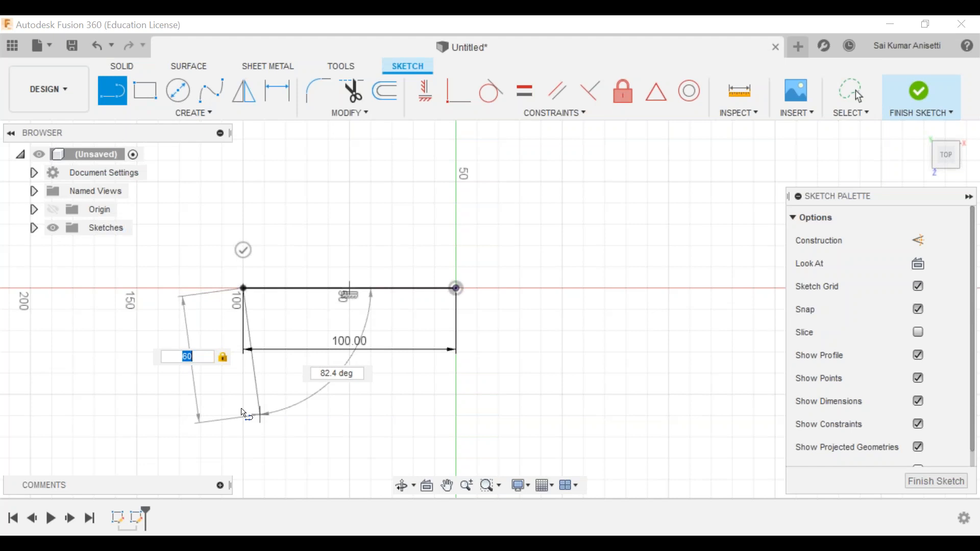
{"action": "left_click", "coordinate": [247, 414]}
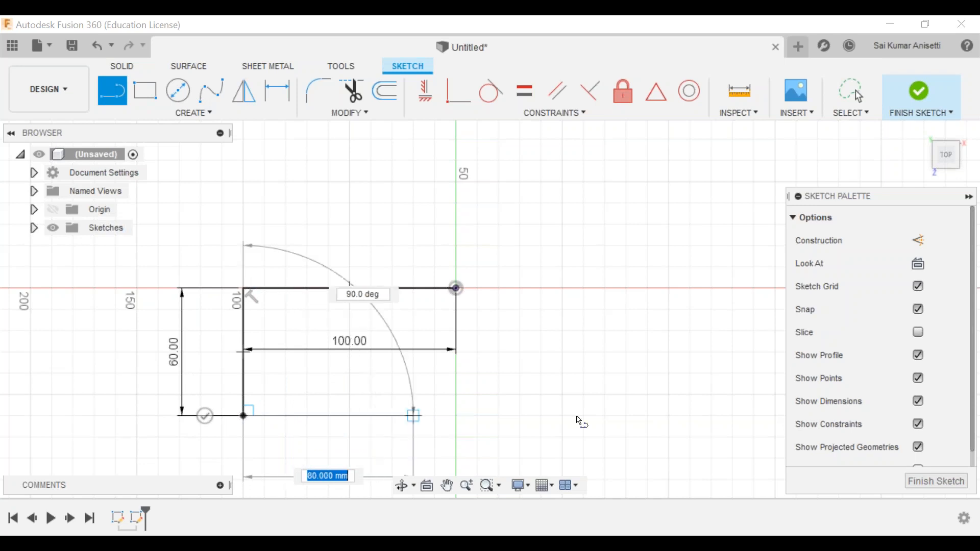
{"action": "type", "text": "15"}
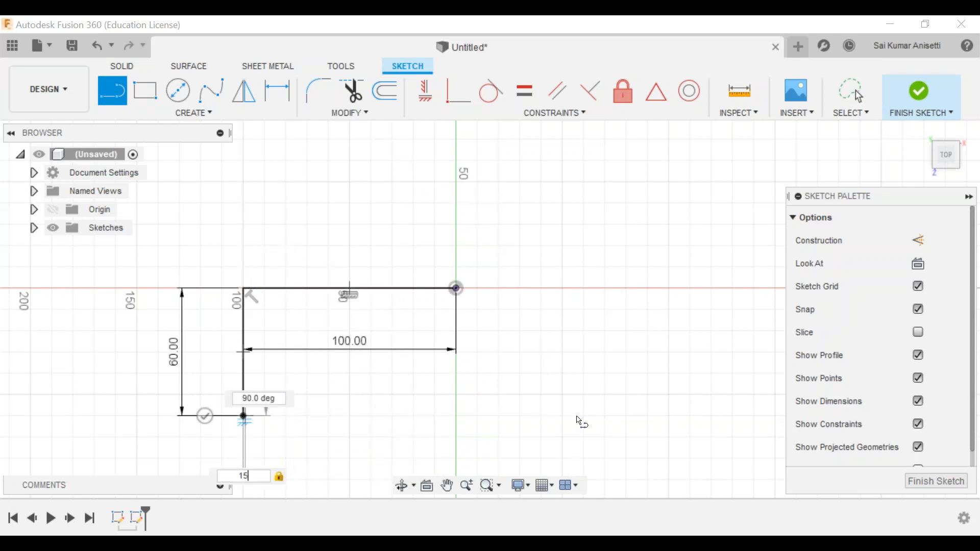
{"action": "type", "text": "0"}
{"action": "key", "text": "Return"}
{"action": "key", "text": "Escape"}
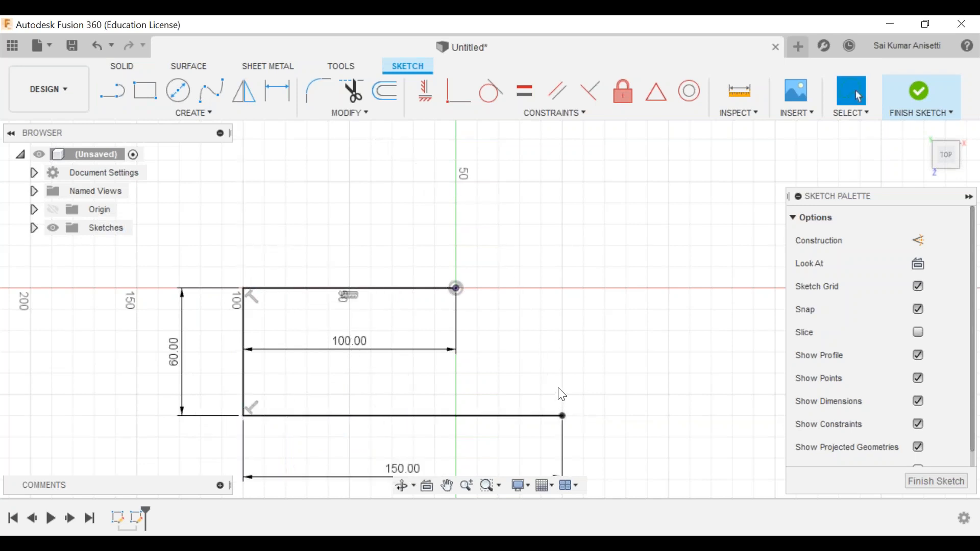
- Close the outline with a sloped line from the free end of the 150 mm line to the origin
{"action": "middle_click_drag", "start_coordinate": [561, 394], "coordinate": [554, 360]}
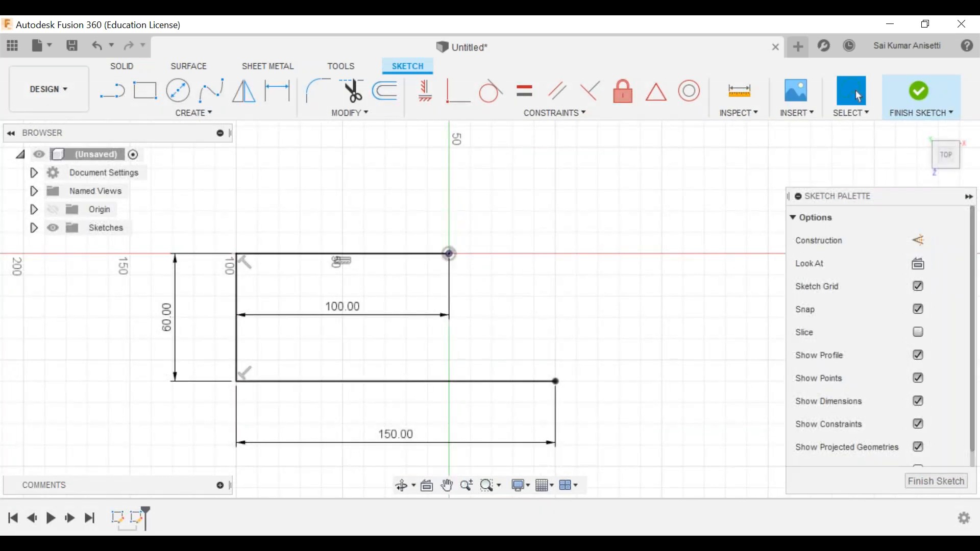
{"action": "left_click", "coordinate": [435, 254]}
{"action": "left_click", "coordinate": [439, 275]}
{"action": "middle_click_drag", "start_coordinate": [436, 275], "coordinate": [426, 276]}
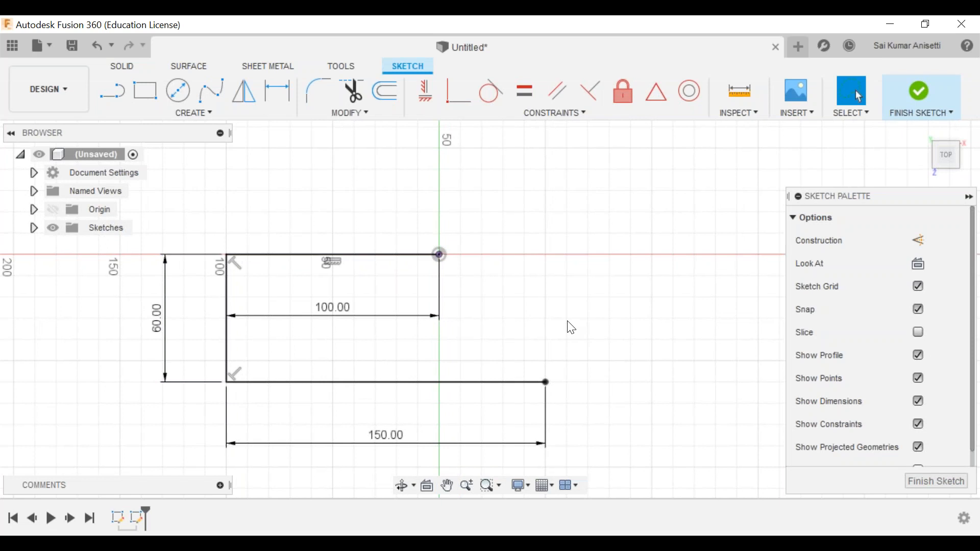
{"action": "left_click", "coordinate": [431, 255]}
{"action": "left_click", "coordinate": [120, 94]}
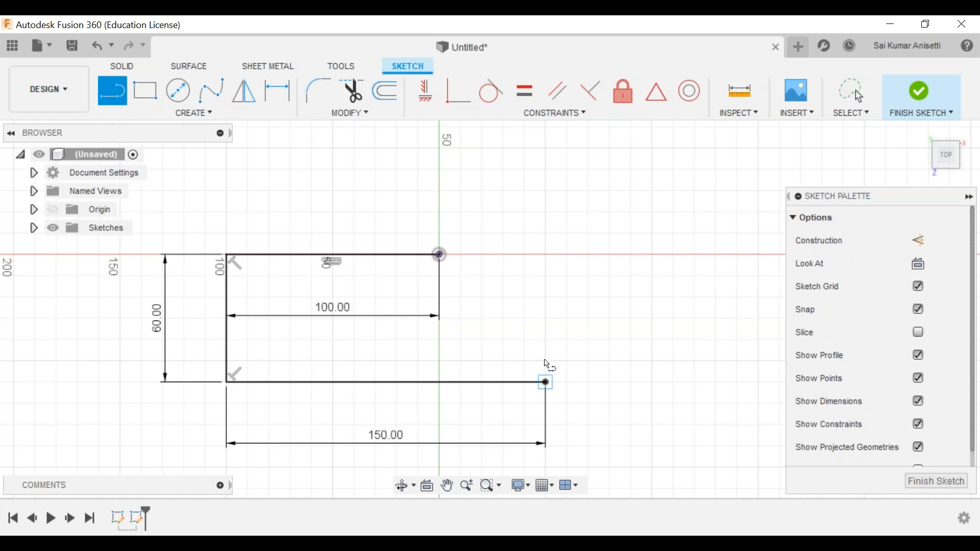
{"action": "left_click", "coordinate": [545, 382]}
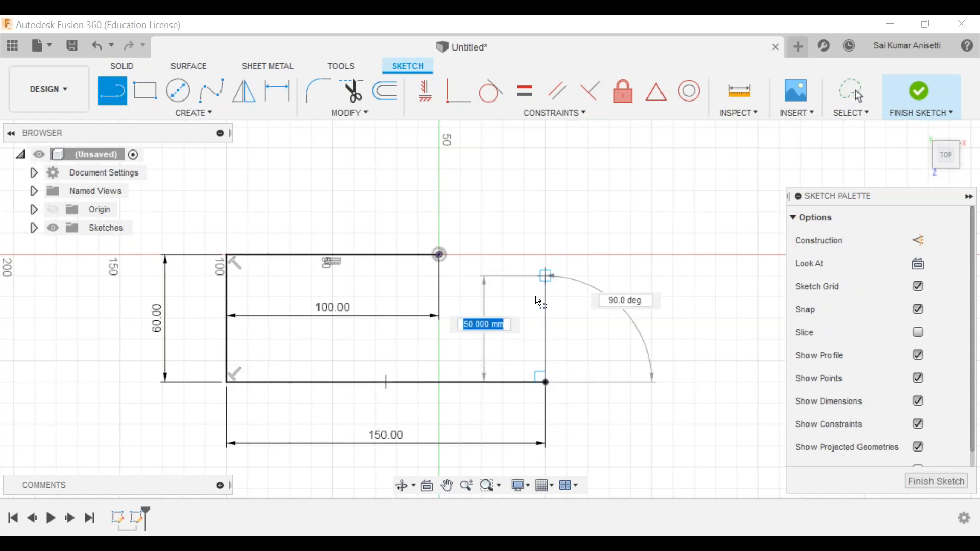
{"action": "left_click", "coordinate": [439, 255]}
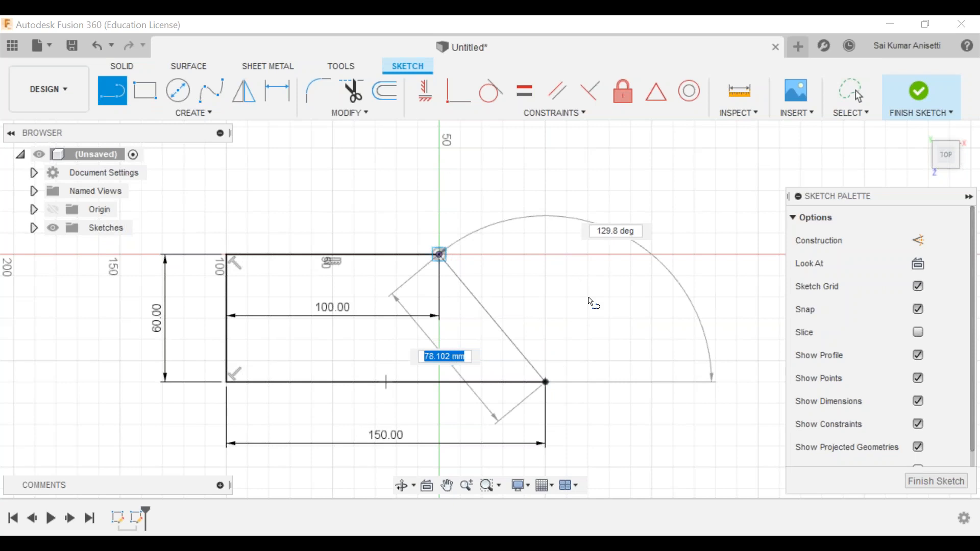
{"action": "key", "text": "Escape"}
- Select the entire connected outline of the closed four-sided profile
{"action": "left_click", "coordinate": [347, 383]}
{"action": "left_click", "coordinate": [520, 278]}
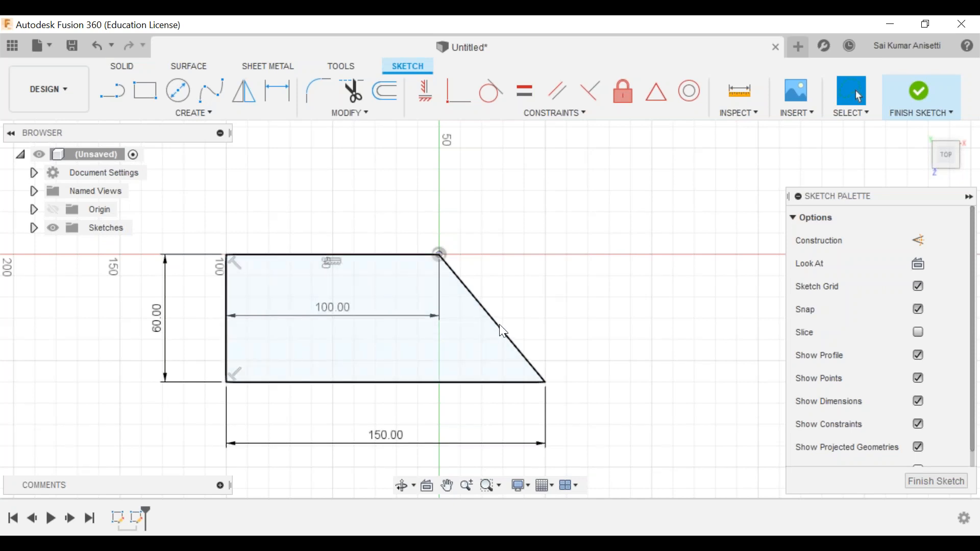
{"action": "middle_click_drag", "start_coordinate": [560, 332], "coordinate": [554, 318]}
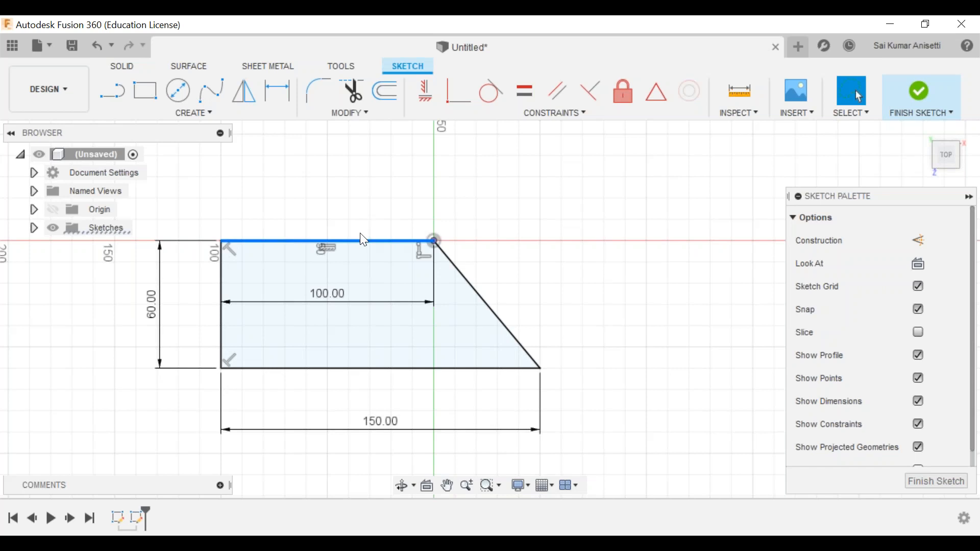
{"action": "double_click", "coordinate": [406, 240]}
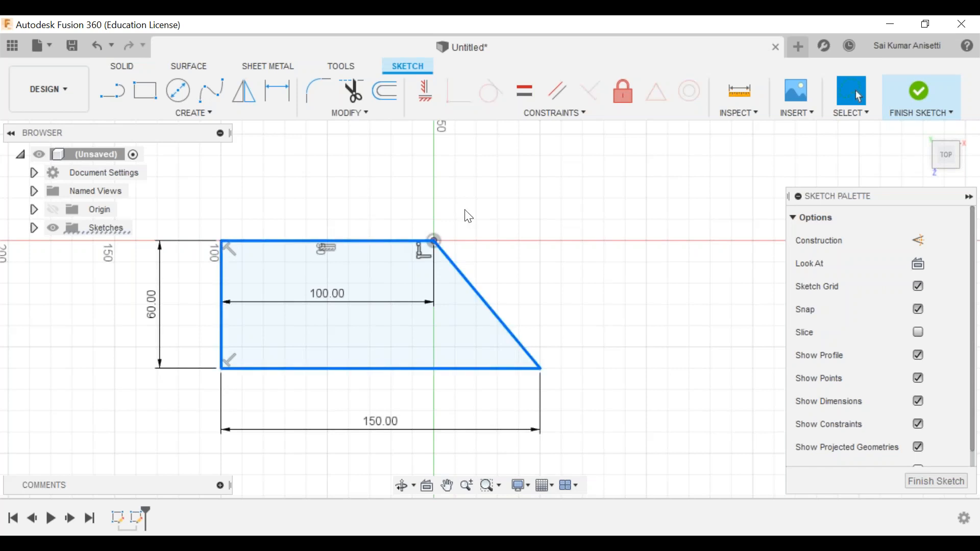
- Deselect the profile outline and delete the 150 mm dimension of its bottom line
{"action": "left_click", "coordinate": [482, 226]}
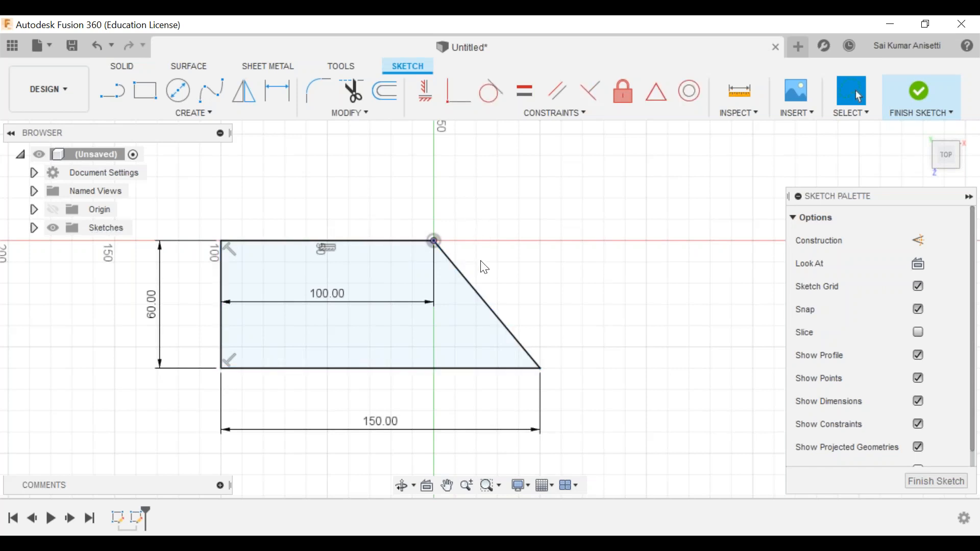
{"action": "middle_click_drag", "start_coordinate": [484, 266], "coordinate": [478, 259]}
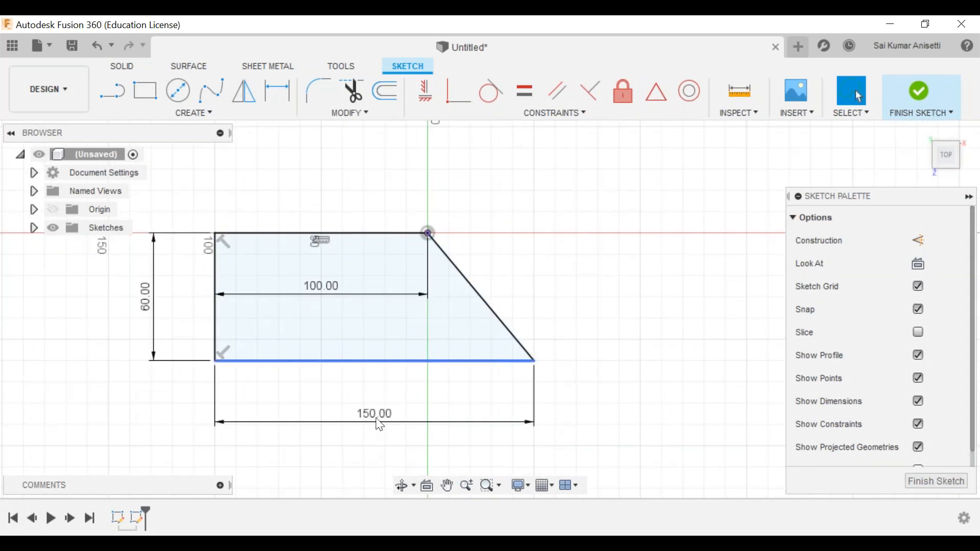
{"action": "left_click", "coordinate": [493, 317]}
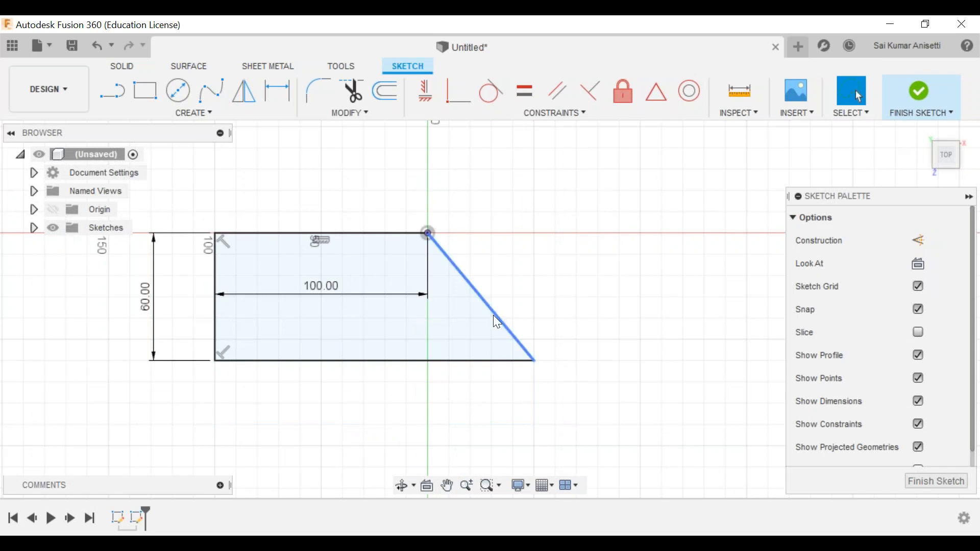
- Pull the unconstrained sloped line outward to lengthen the bottom line, and undo that move
{"action": "left_click", "coordinate": [544, 303]}
{"action": "left_click", "coordinate": [504, 325]}
{"action": "left_click_drag", "start_coordinate": [503, 326], "coordinate": [567, 316]}
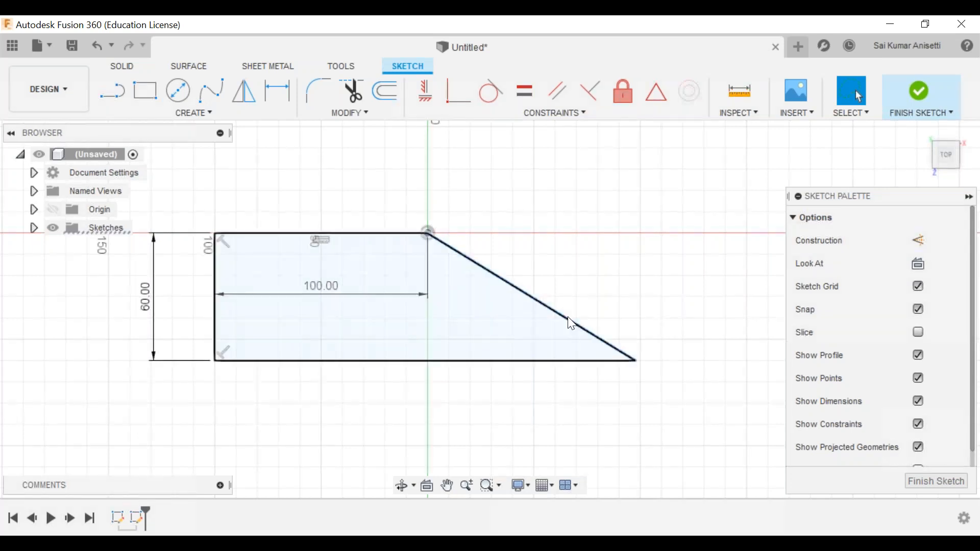
{"action": "left_click", "coordinate": [571, 323]}
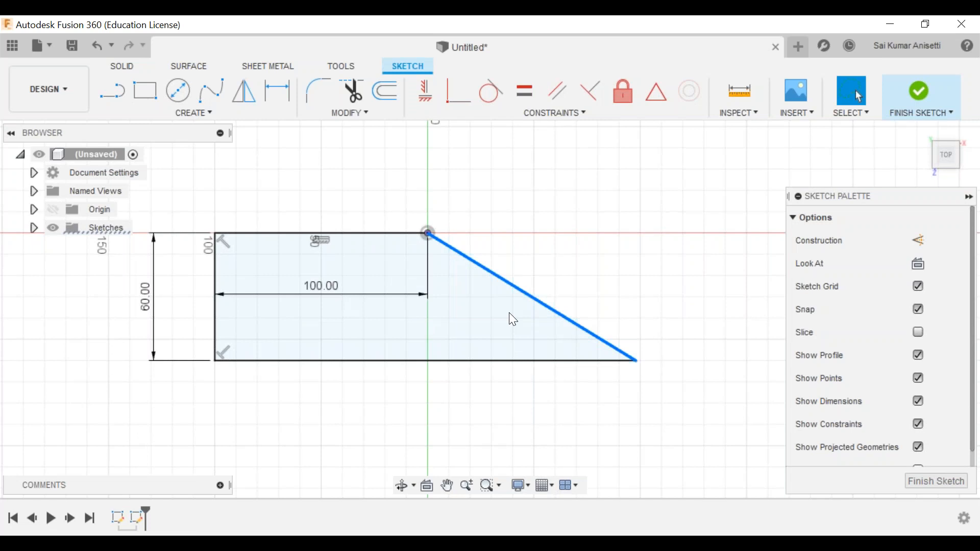
{"action": "key", "text": "ctrl+z"}
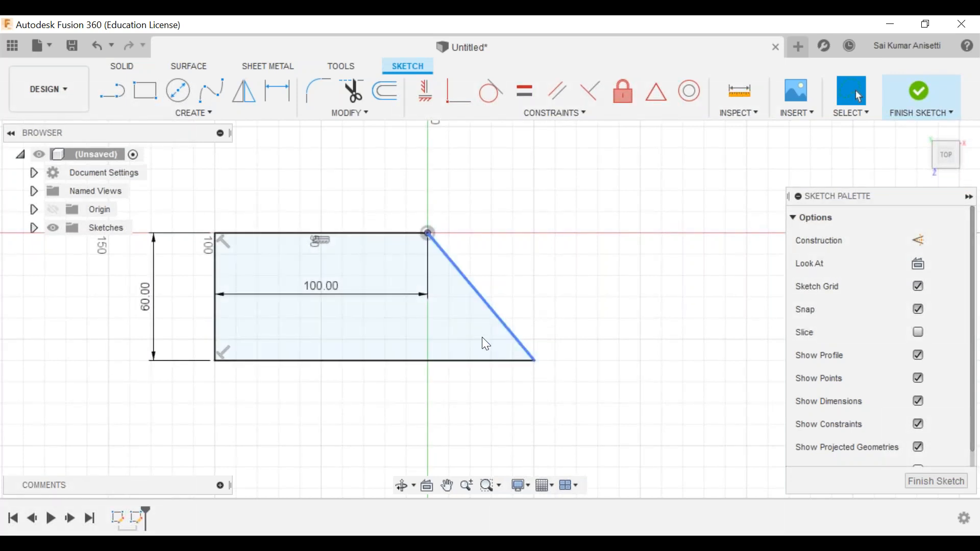
- Add an angular Sketch Dimension between the sloped line and the bottom line, accept its value, and delete it
{"action": "left_click", "coordinate": [241, 113]}
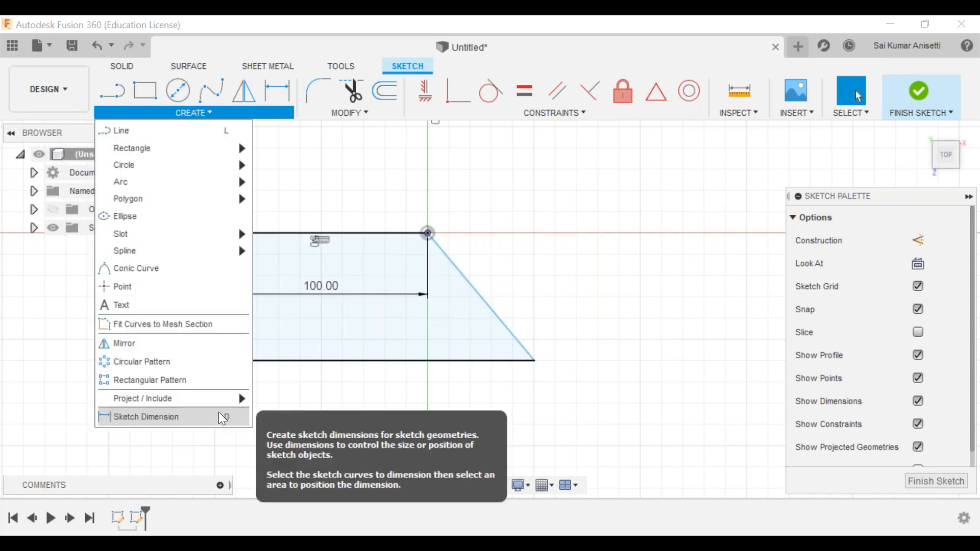
{"action": "left_click", "coordinate": [219, 415]}
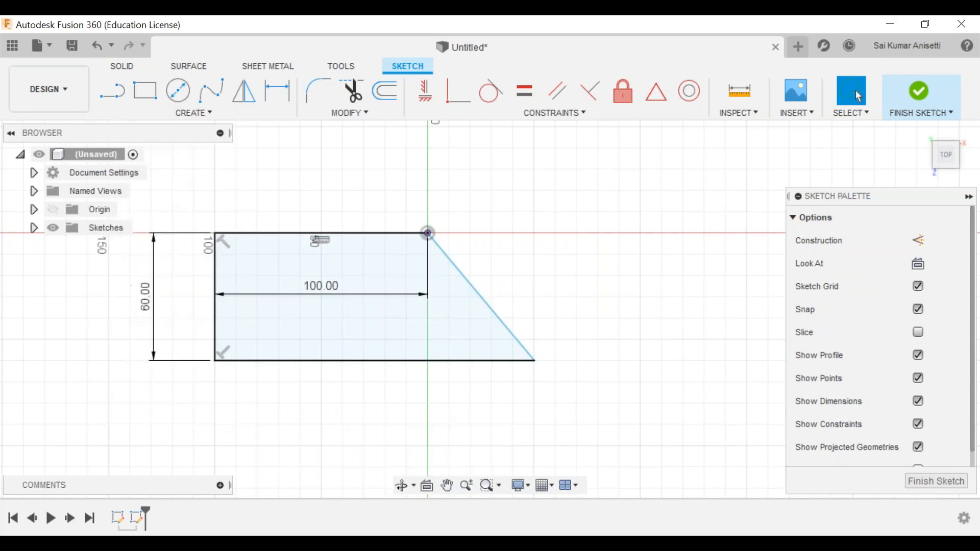
{"action": "left_click", "coordinate": [504, 329]}
{"action": "left_click", "coordinate": [498, 362]}
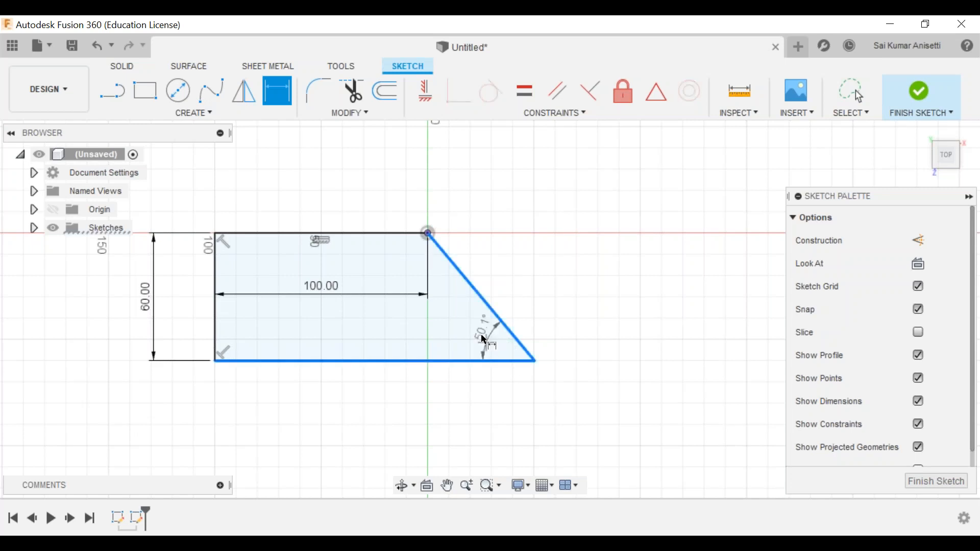
{"action": "key", "text": "Escape"}
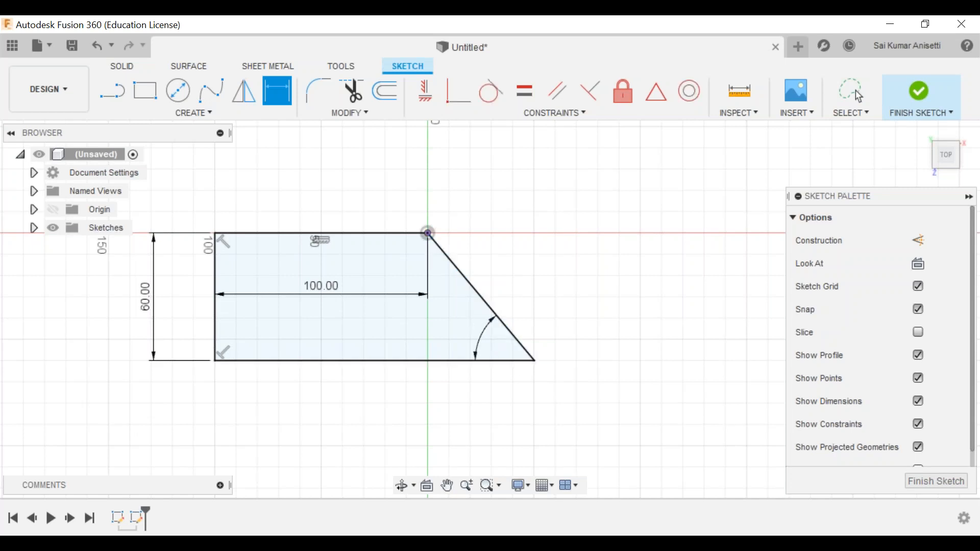
{"action": "left_click", "coordinate": [505, 350]}
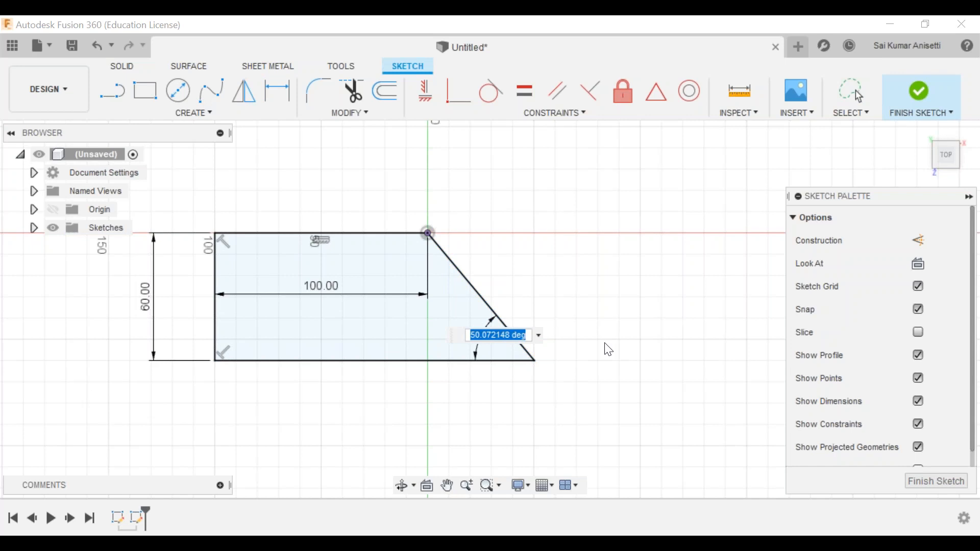
{"action": "key", "text": "Return"}
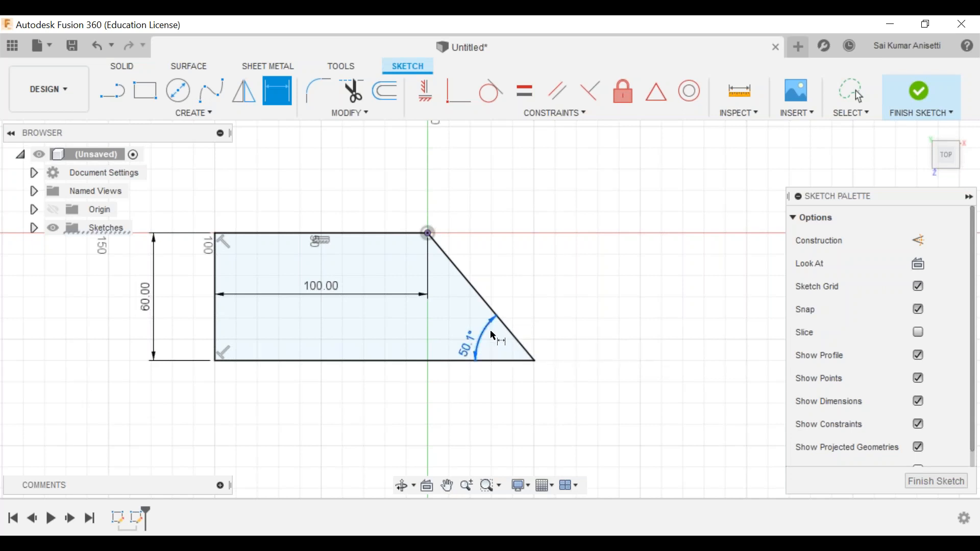
{"action": "key", "text": "Delete"}
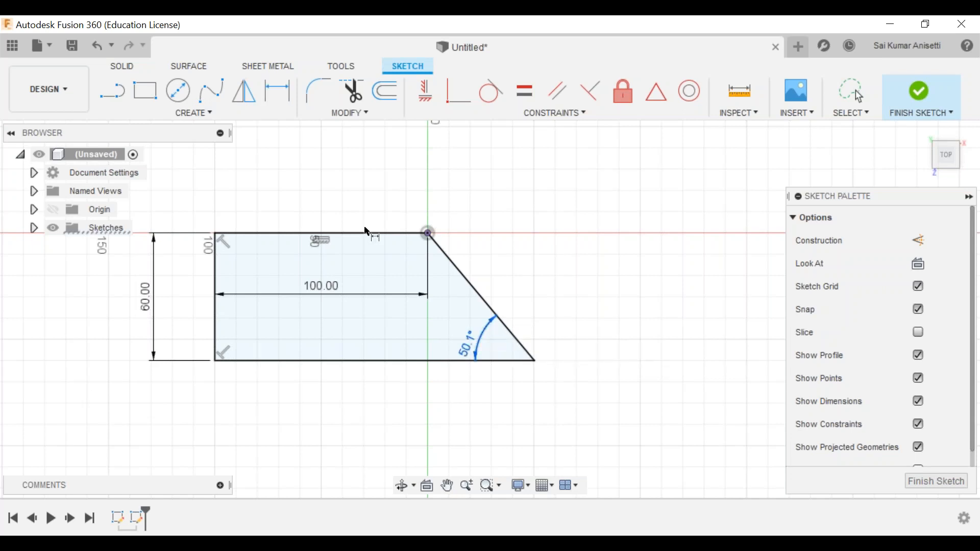
- Add a Sketch Dimension of 150 mm to the profile's bottom line, placed below it
{"action": "left_click", "coordinate": [194, 113]}
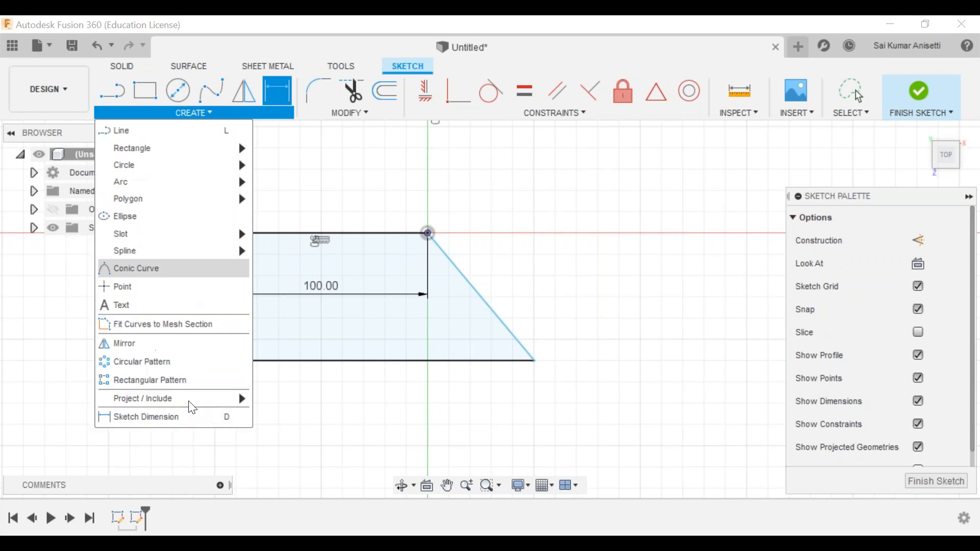
{"action": "left_click", "coordinate": [190, 416]}
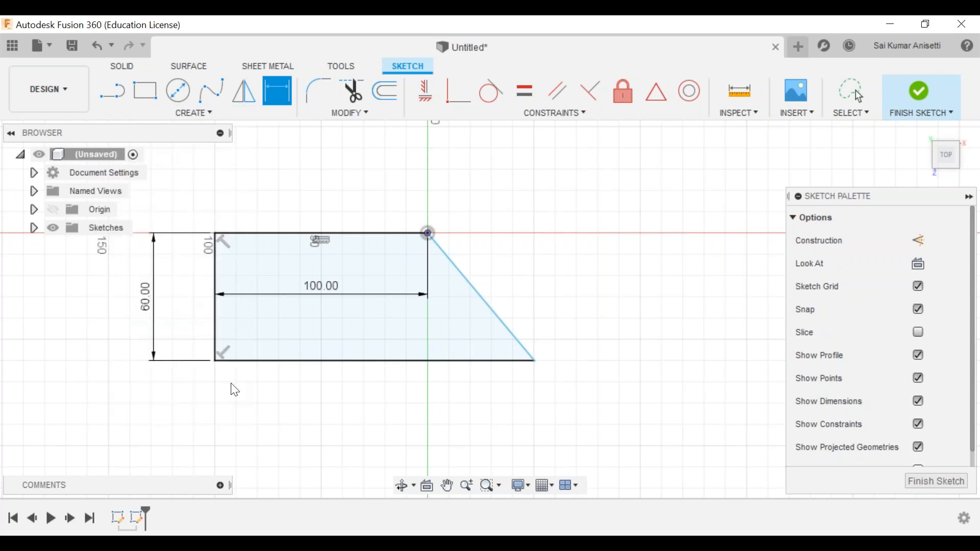
{"action": "left_click", "coordinate": [326, 361]}
{"action": "left_click", "coordinate": [453, 408]}
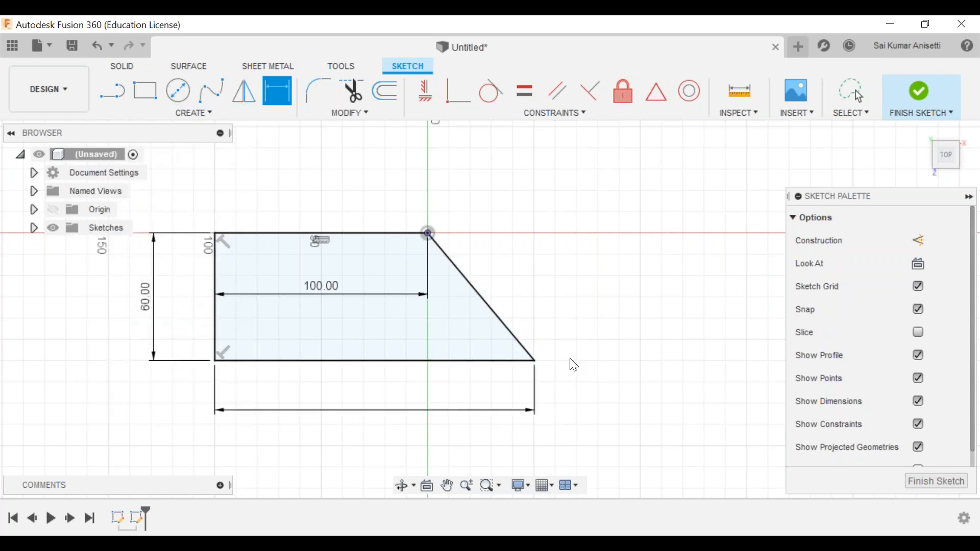
{"action": "type", "text": "150"}
{"action": "key", "text": "Return"}
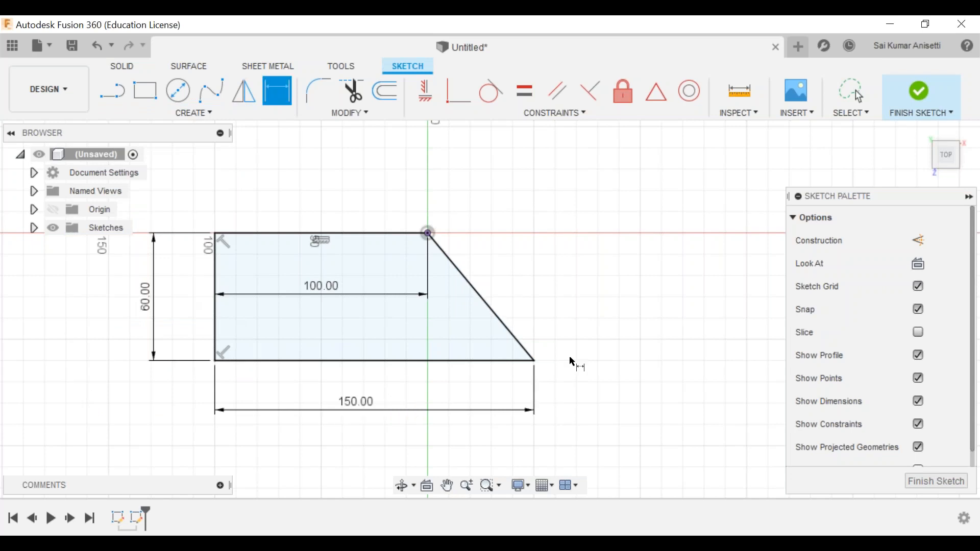
{"action": "key", "text": "Escape"}
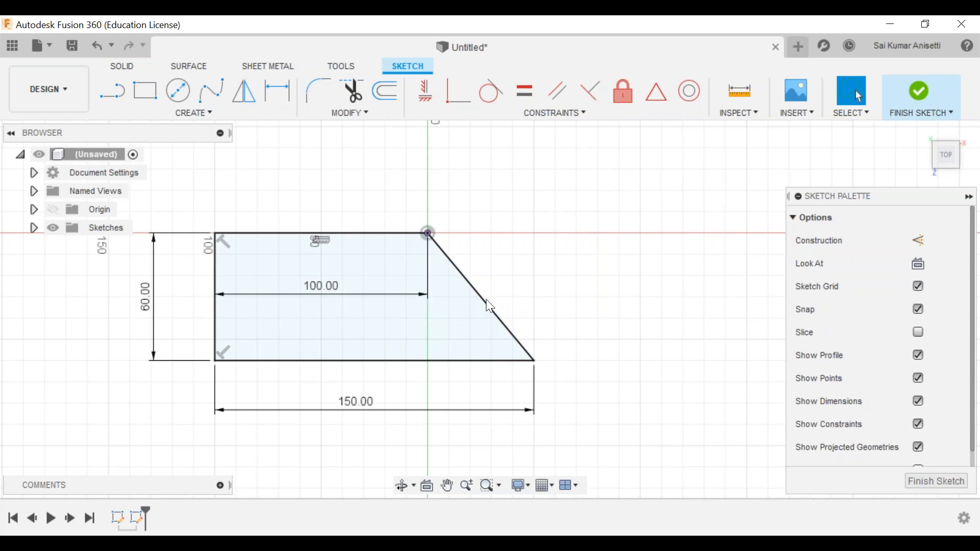
{"action": "left_click", "coordinate": [474, 289]}
{"action": "left_click", "coordinate": [509, 271]}
{"action": "middle_click_drag", "start_coordinate": [511, 281], "coordinate": [514, 293]}
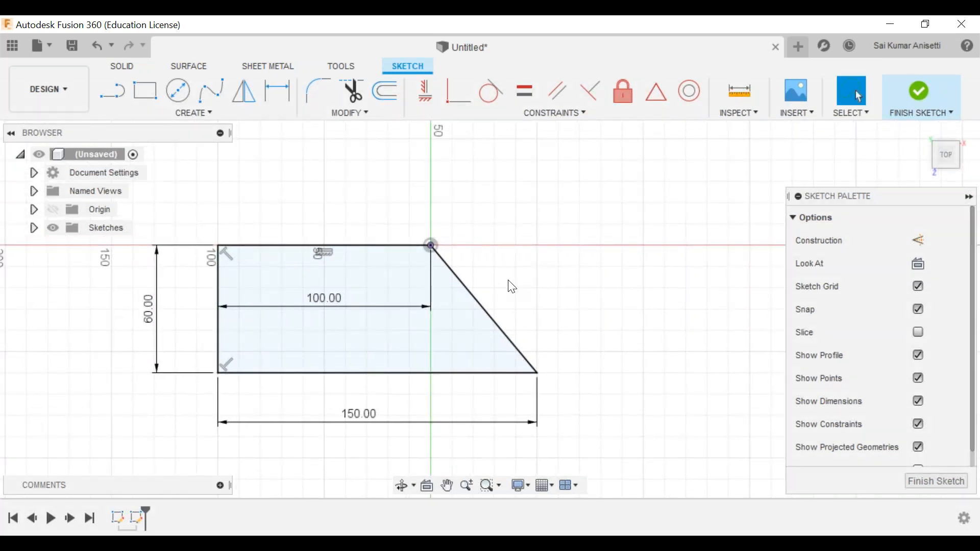
{"action": "middle_click_drag", "start_coordinate": [518, 284], "coordinate": [525, 281]}
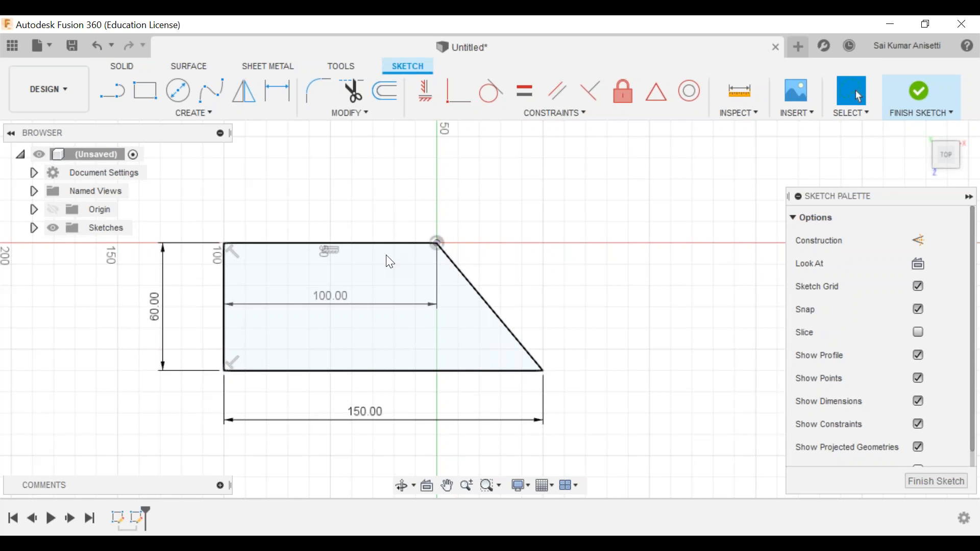
{"action": "mouse_move", "coordinate": [468, 268]}
{"action": "middle_mouse_down"}
{"action": "mouse_move", "coordinate": [473, 244]}
{"action": "mouse_move", "coordinate": [462, 274]}
{"action": "middle_mouse_up"}
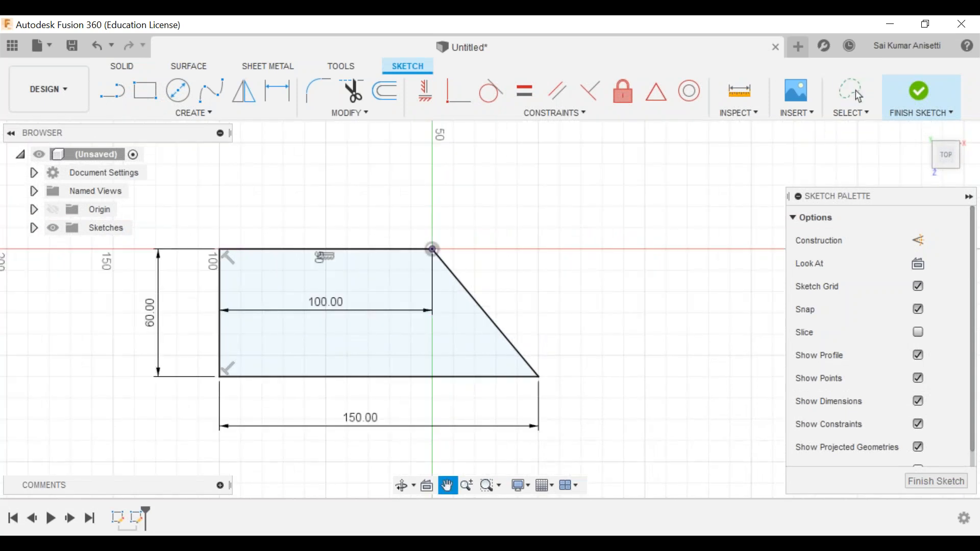
{"action": "middle_click_drag", "start_coordinate": [366, 285], "coordinate": [366, 284]}
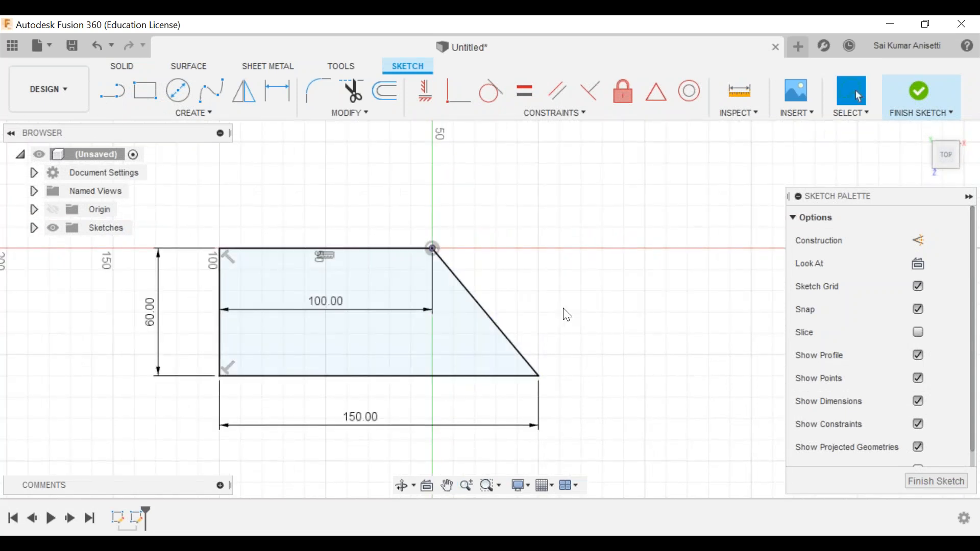
{"action": "middle_click_drag", "start_coordinate": [510, 320], "coordinate": [406, 346]}
{"action": "middle_click_drag", "start_coordinate": [472, 325], "coordinate": [462, 331]}
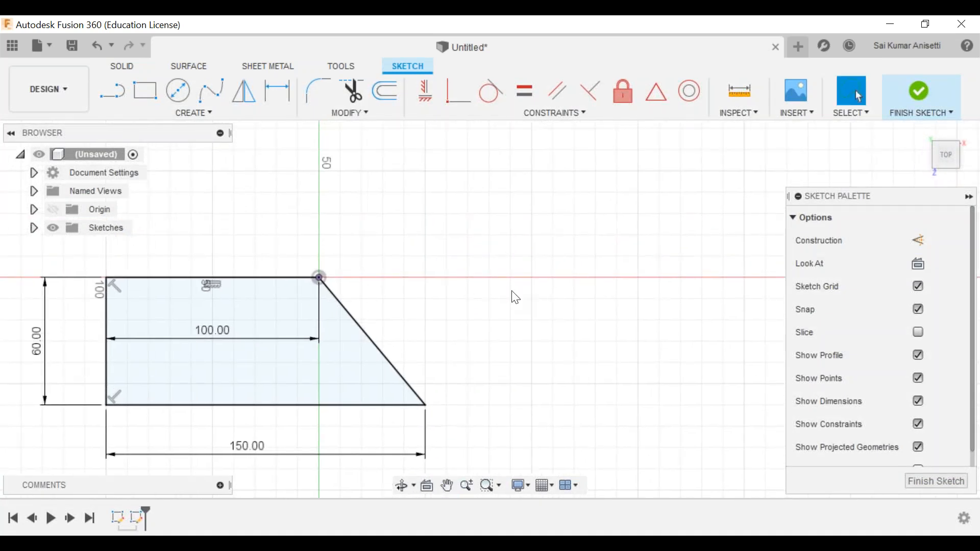
{"action": "middle_click_drag", "start_coordinate": [511, 291], "coordinate": [542, 284]}
{"action": "mouse_move", "coordinate": [391, 282]}
{"action": "middle_mouse_down"}
{"action": "mouse_move", "coordinate": [390, 306]}
{"action": "mouse_move", "coordinate": [346, 313]}
{"action": "middle_mouse_up"}
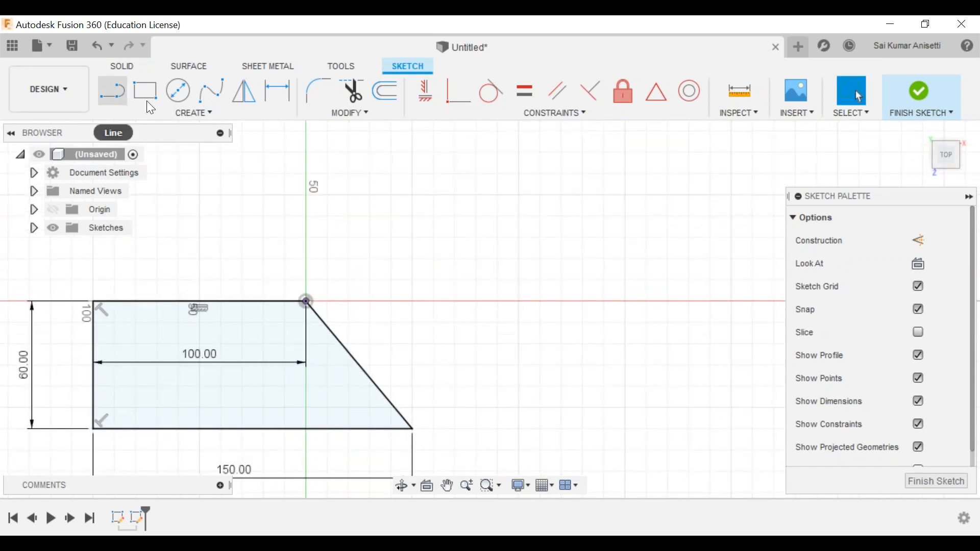
{"action": "left_click", "coordinate": [187, 117]}
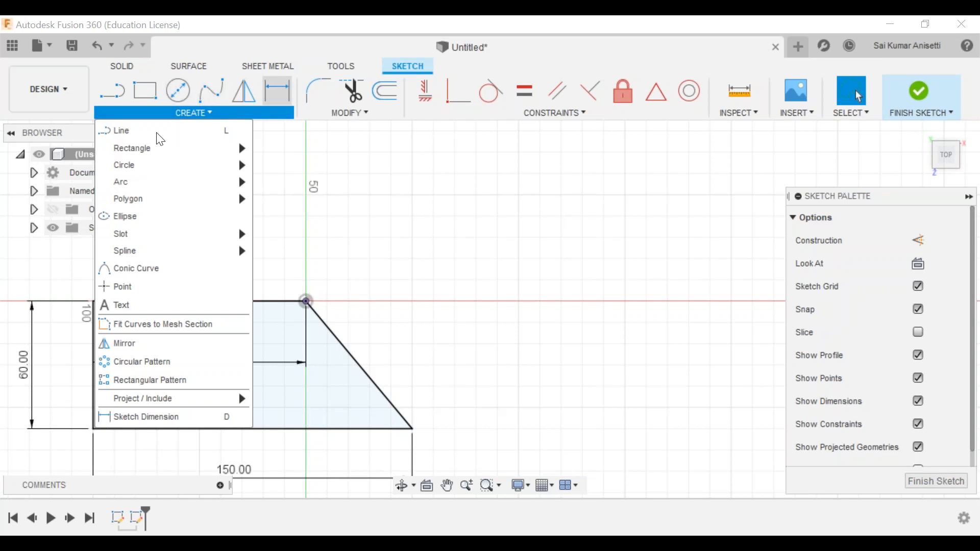
{"action": "left_click", "coordinate": [187, 113]}
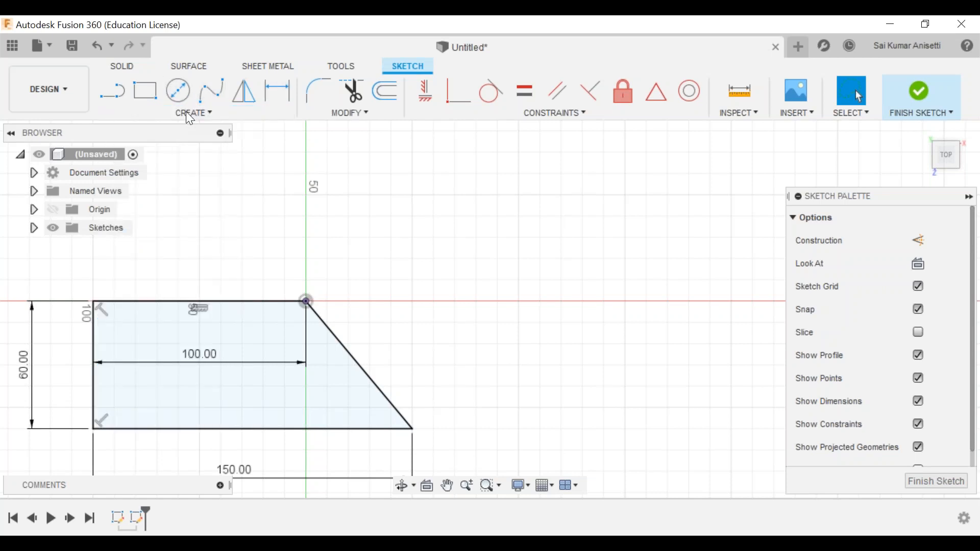
{"action": "left_click", "coordinate": [188, 113]}
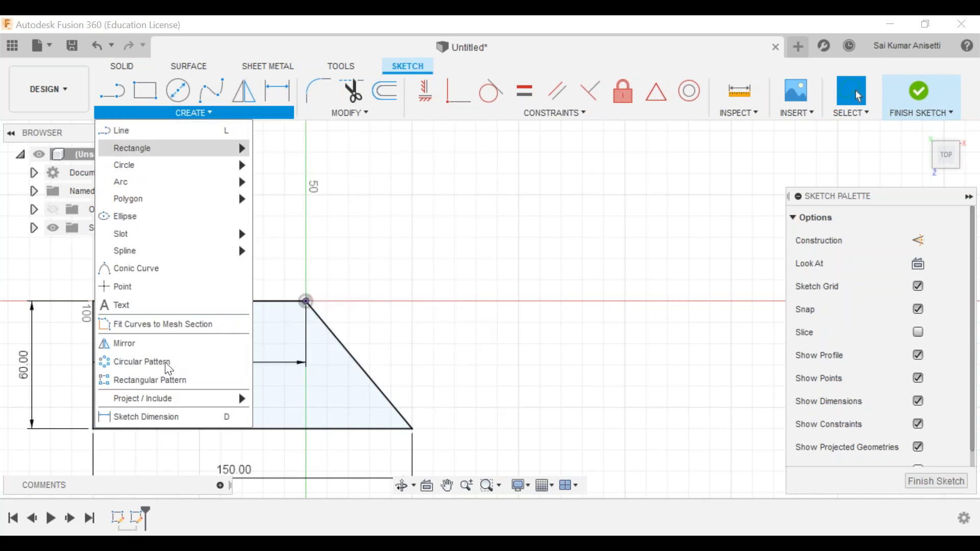
{"action": "mouse_move", "coordinate": [210, 152]}
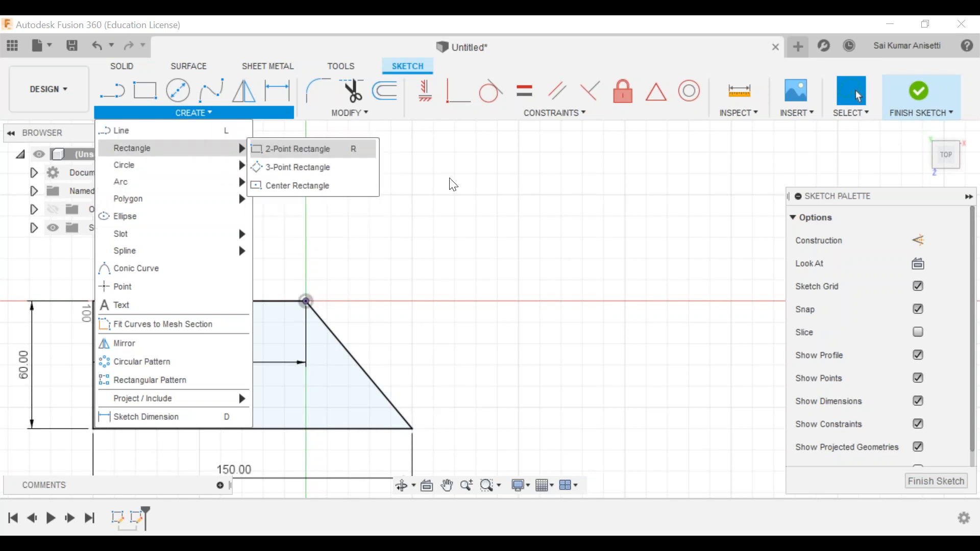
{"action": "left_click", "coordinate": [417, 255]}
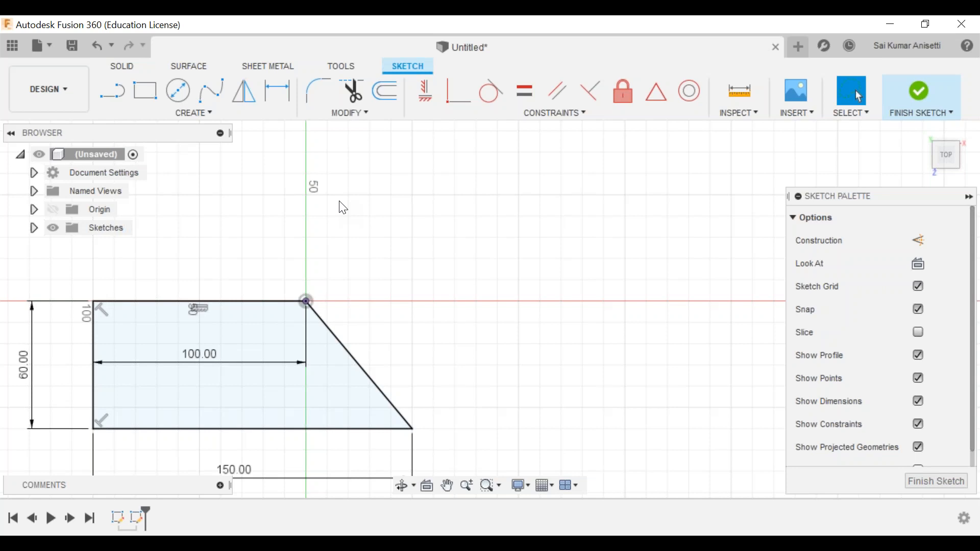
{"action": "left_click", "coordinate": [169, 113]}
- With the Line tool, draw from the origin a sloped segment, a short segment, a tangent arc and a closing line to the profile's lower-right corner
{"action": "middle_click_drag", "start_coordinate": [474, 226], "coordinate": [463, 230]}
{"action": "key", "text": "l"}
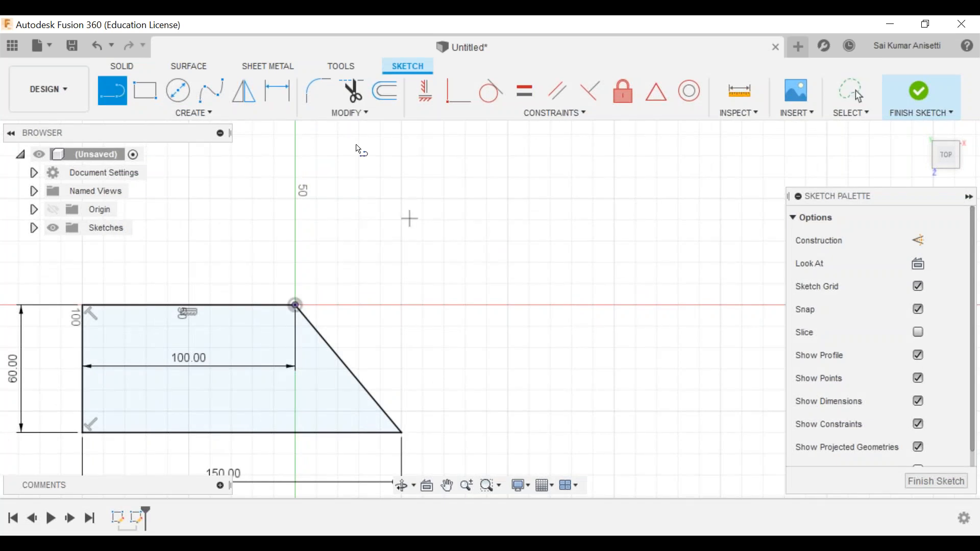
{"action": "left_click", "coordinate": [296, 306]}
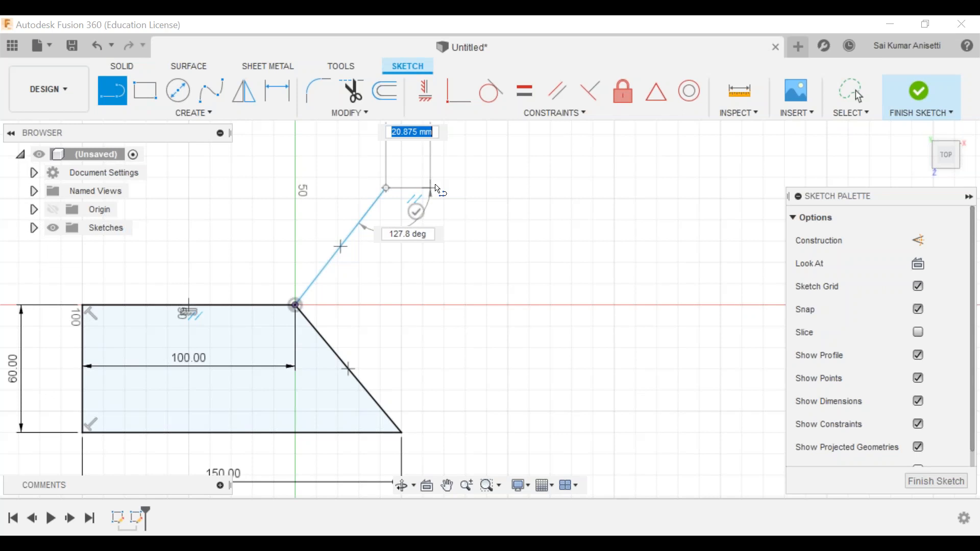
{"action": "left_click_drag", "start_coordinate": [434, 179], "coordinate": [516, 296]}
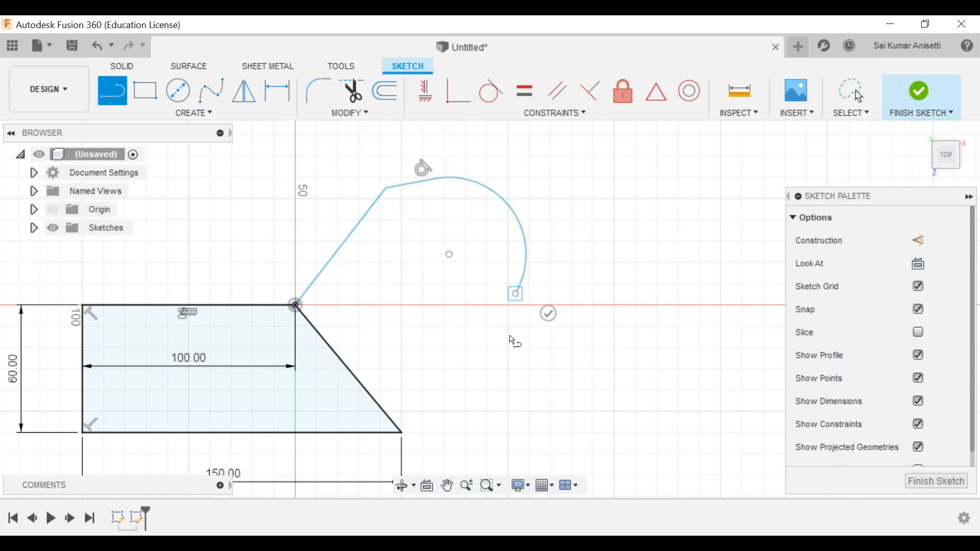
{"action": "left_click", "coordinate": [401, 433]}
{"action": "key", "text": "Escape"}
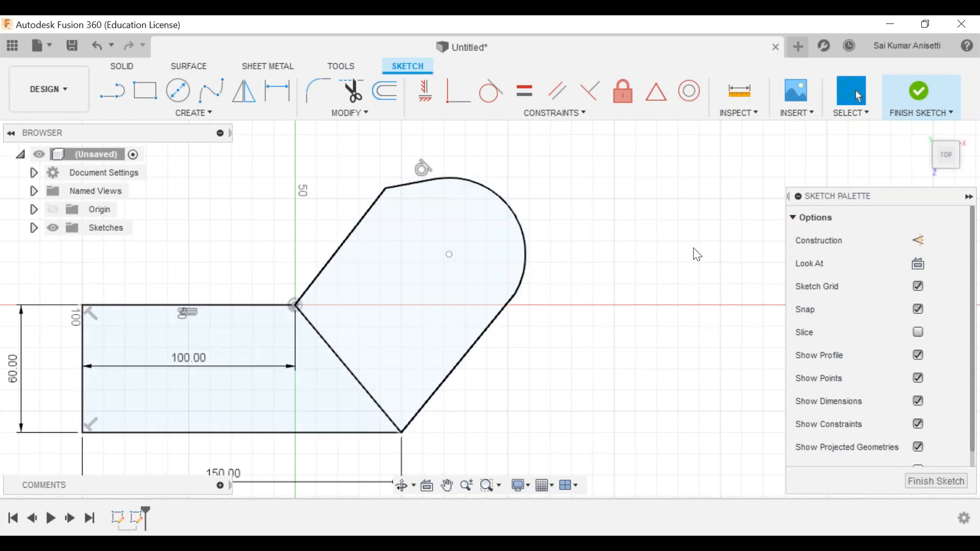
{"action": "left_click", "coordinate": [504, 323]}
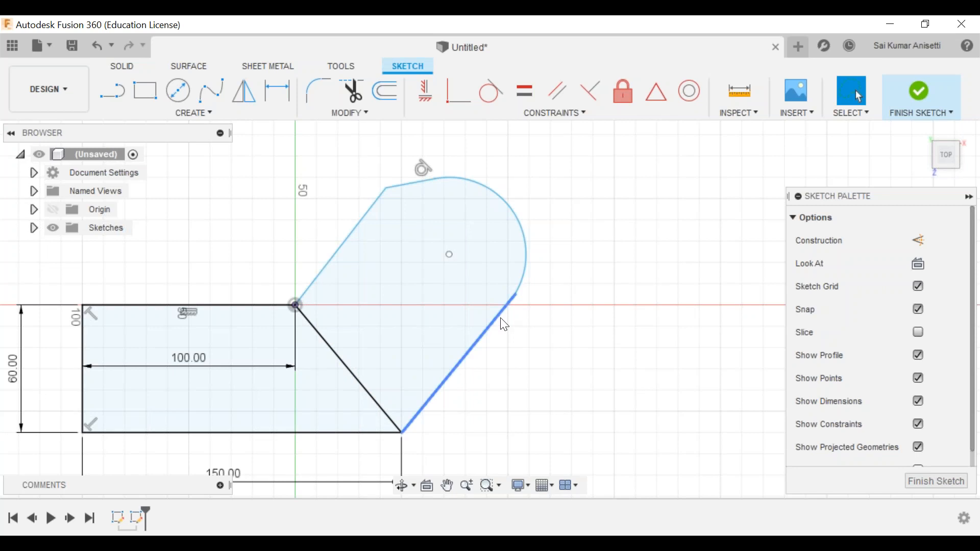
{"action": "left_click", "coordinate": [531, 260]}
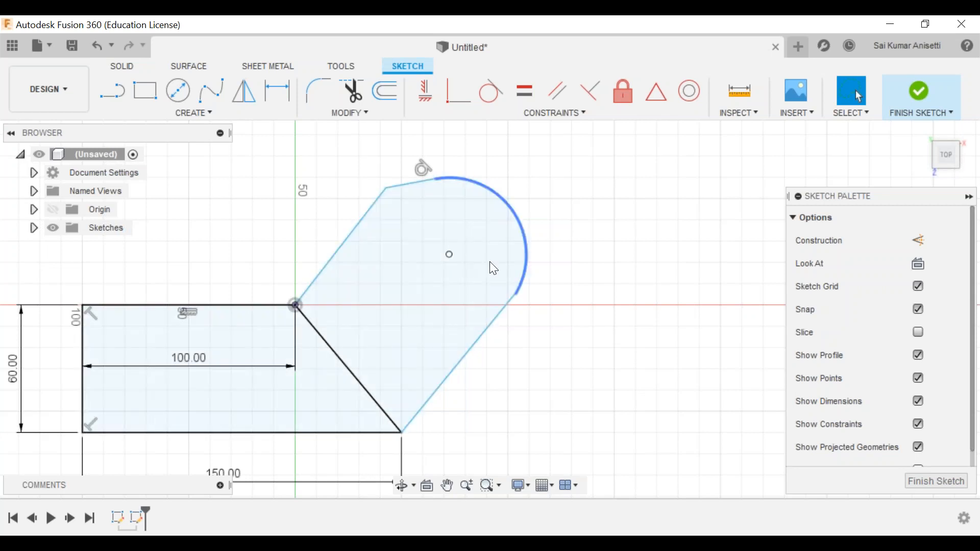
- Reshape the tangent arc and its adjoining lines by moving the arc's center point outward
{"action": "left_click_drag", "start_coordinate": [449, 254], "coordinate": [477, 253]}
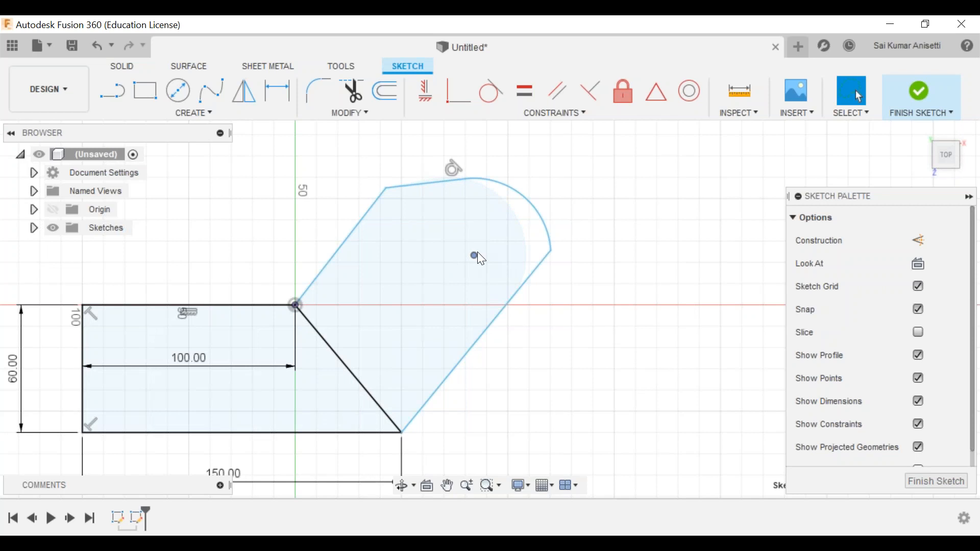
{"action": "left_click_drag", "start_coordinate": [476, 255], "coordinate": [648, 267]}
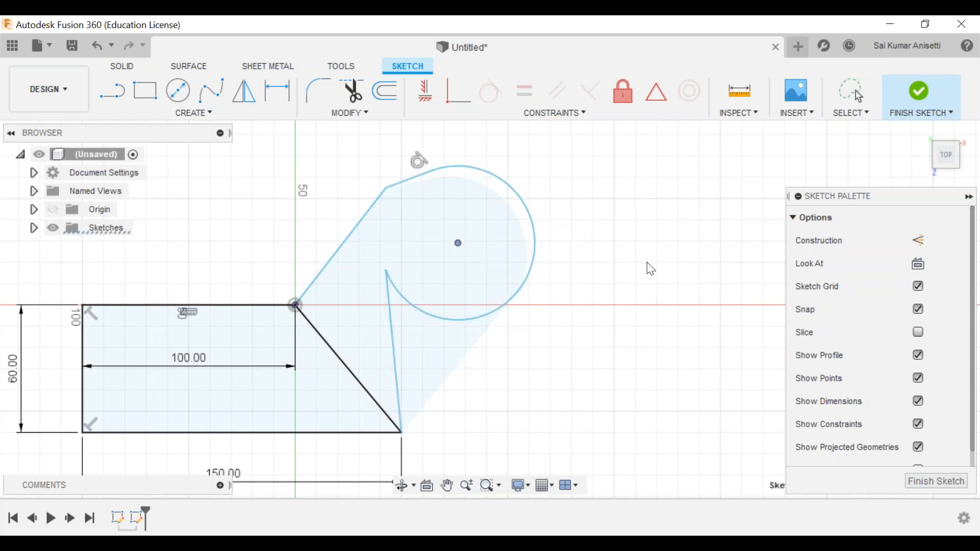
{"action": "mouse_move", "coordinate": [644, 270]}
{"action": "middle_mouse_down"}
{"action": "mouse_move", "coordinate": [632, 288]}
{"action": "mouse_move", "coordinate": [637, 276]}
{"action": "middle_mouse_up"}
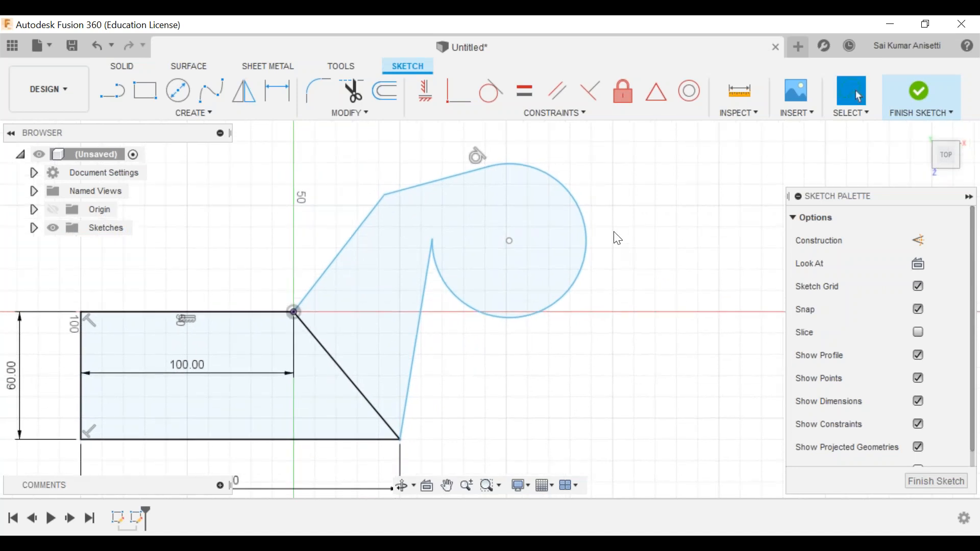
- Set the 100 mm horizontal dimension of the four-sided profile to 102 mm
{"action": "middle_click_drag", "start_coordinate": [617, 238], "coordinate": [610, 224]}
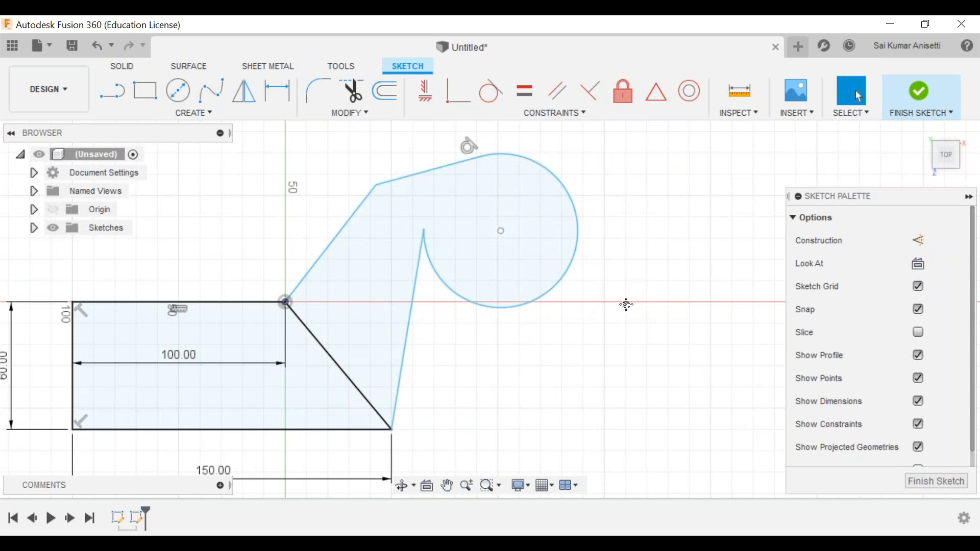
{"action": "middle_click_drag", "start_coordinate": [510, 343], "coordinate": [592, 315]}
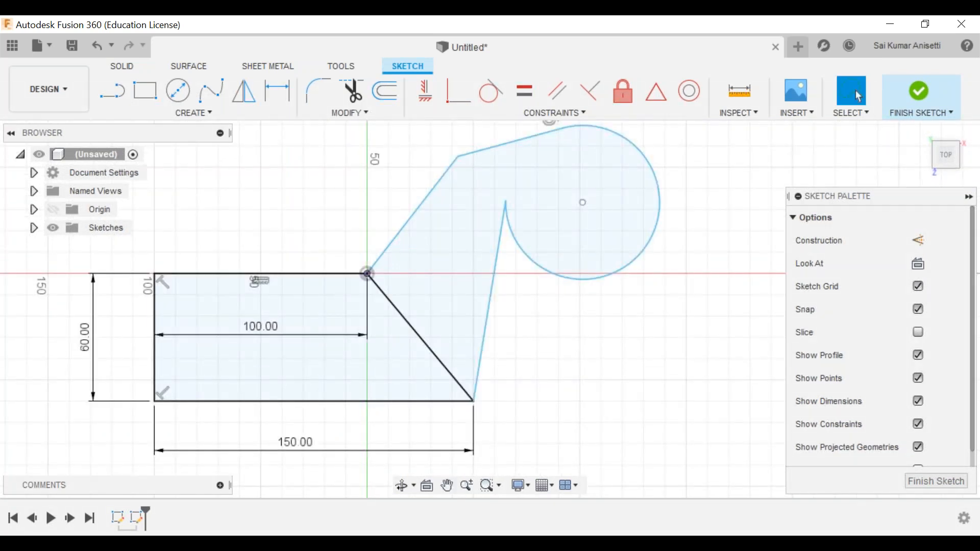
{"action": "double_click", "coordinate": [245, 335]}
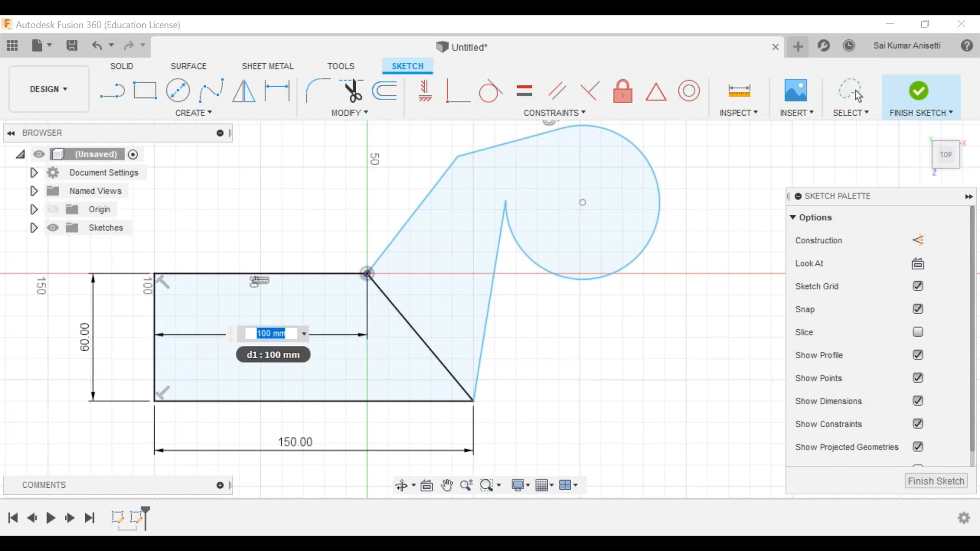
{"action": "type", "text": "102"}
{"action": "key", "text": "Return"}
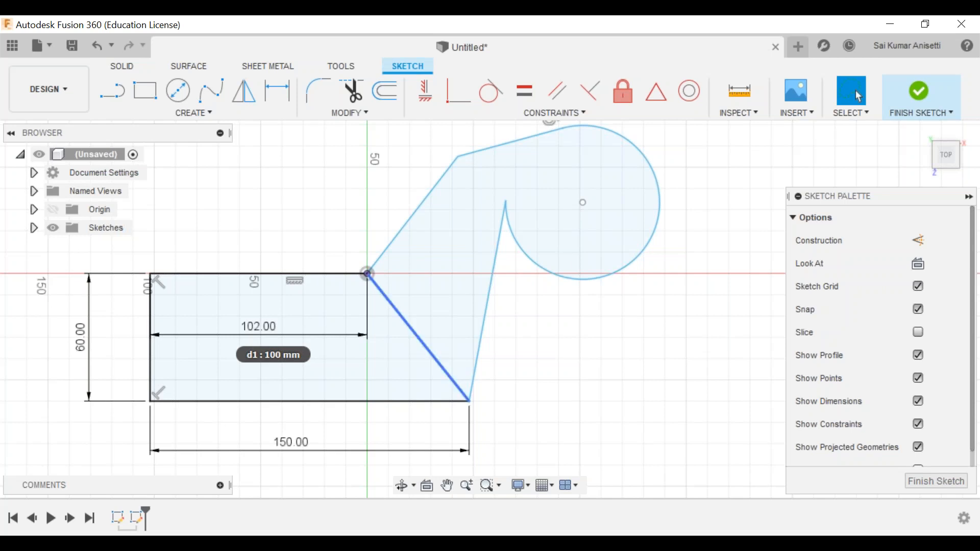
- Pull the upper endpoint of the sloped line from the origin slightly upward, away from the profile
{"action": "middle_click_drag", "start_coordinate": [549, 266], "coordinate": [547, 270]}
{"action": "middle_click_drag", "start_coordinate": [547, 270], "coordinate": [534, 304]}
{"action": "left_click", "coordinate": [398, 253]}
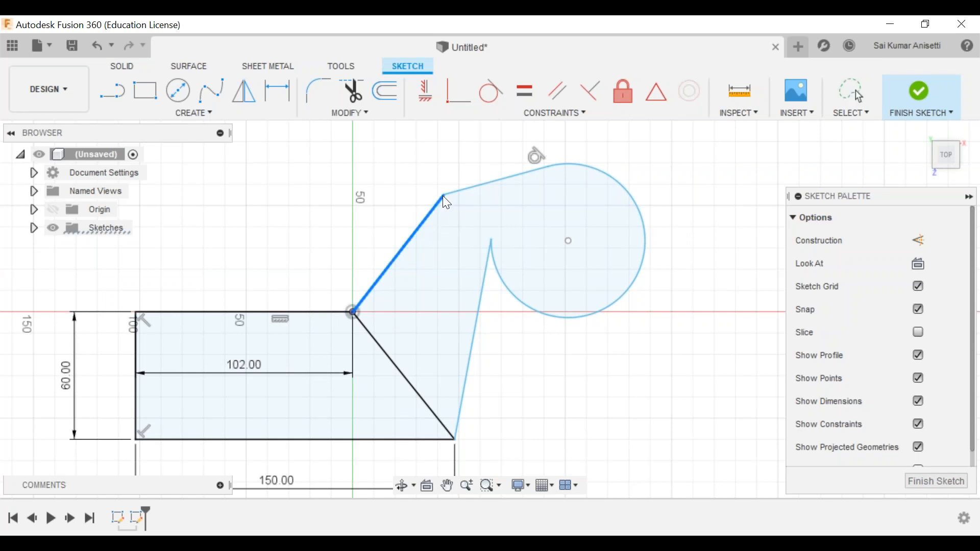
{"action": "left_click_drag", "start_coordinate": [442, 194], "coordinate": [448, 174]}
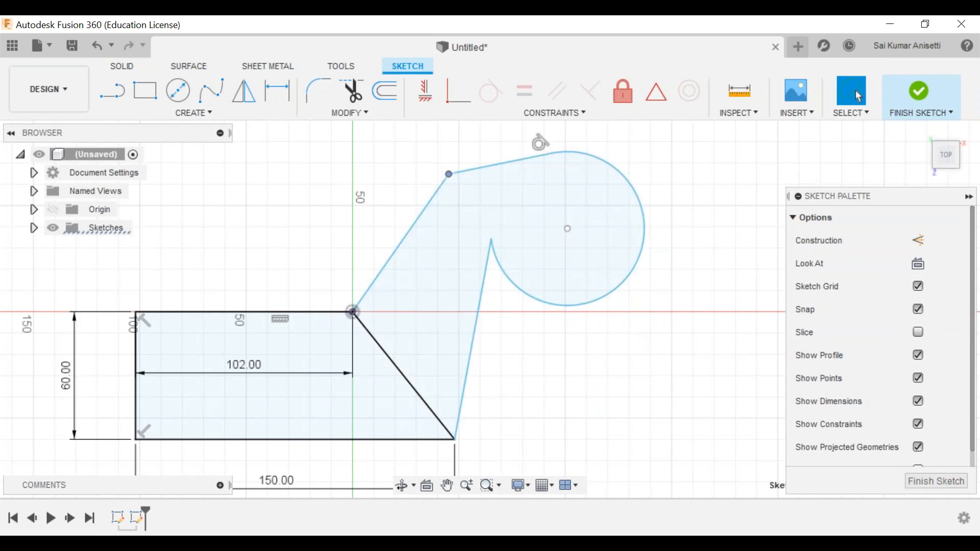
- Draw a 2-Point Rectangle 100 mm wide and 50 mm high in the empty area beside the profile, and leave the tool
{"action": "mouse_move", "coordinate": [634, 319]}
{"action": "middle_mouse_down"}
{"action": "mouse_move", "coordinate": [643, 329]}
{"action": "mouse_move", "coordinate": [661, 320]}
{"action": "middle_mouse_up"}
{"action": "middle_click_drag", "start_coordinate": [305, 191], "coordinate": [324, 188]}
{"action": "left_click", "coordinate": [194, 112]}
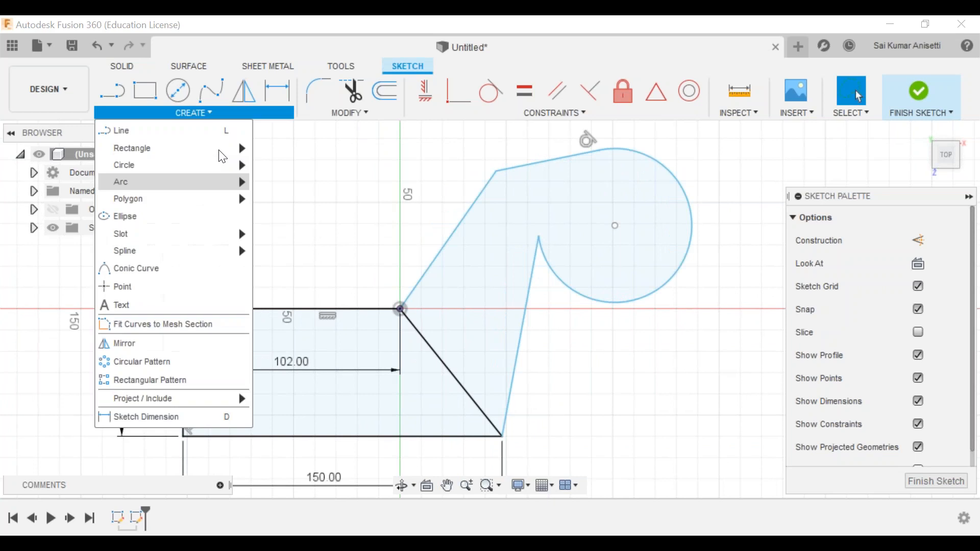
{"action": "mouse_move", "coordinate": [222, 150]}
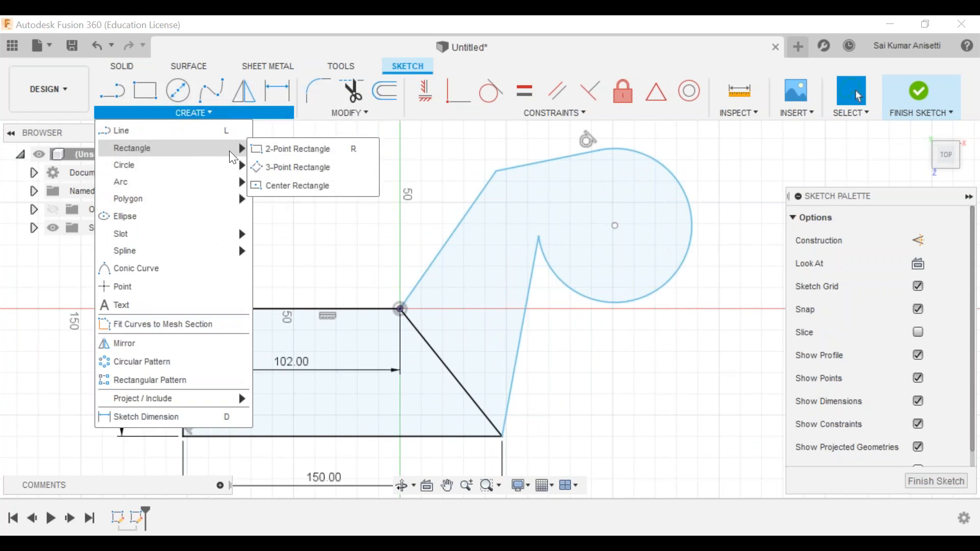
{"action": "left_click", "coordinate": [258, 151]}
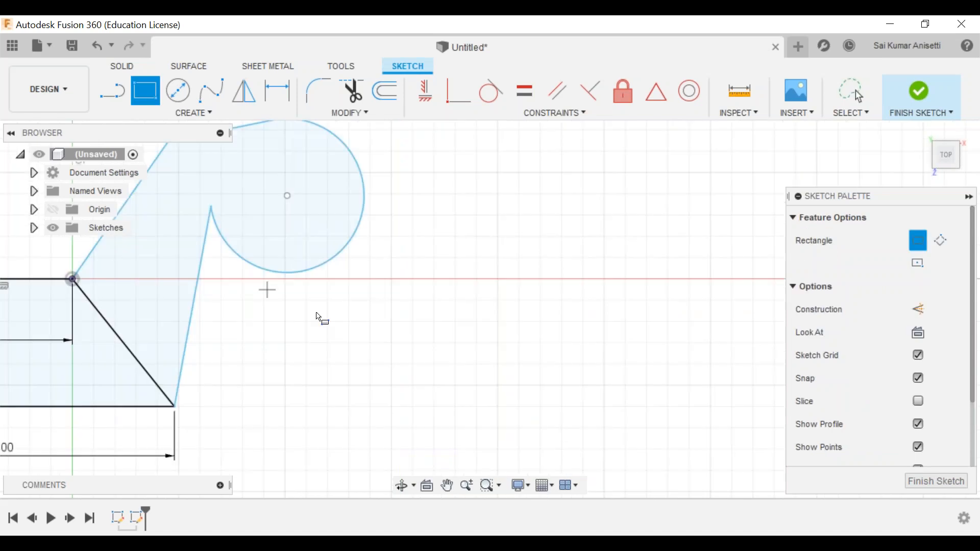
{"action": "left_click", "coordinate": [307, 300]}
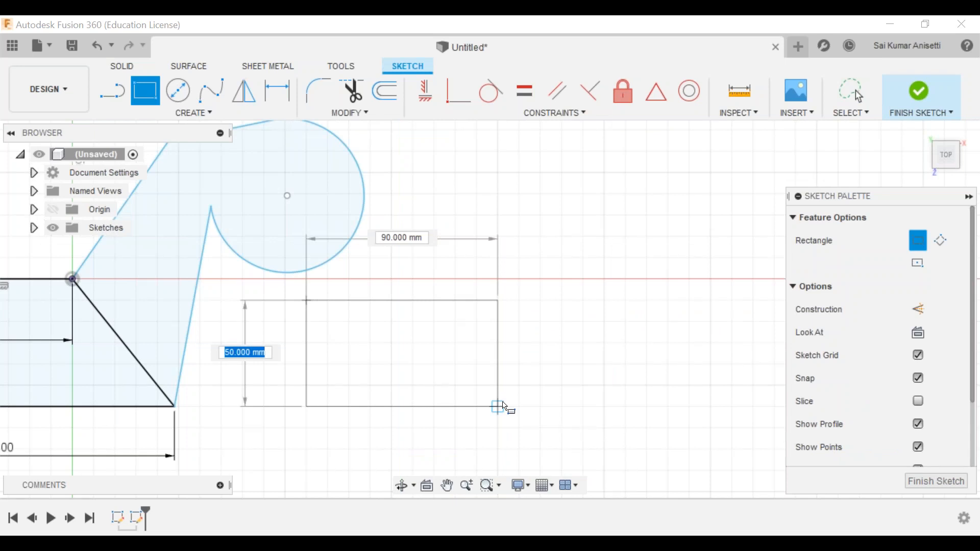
{"action": "type", "text": "50"}
{"action": "key", "text": "Tab"}
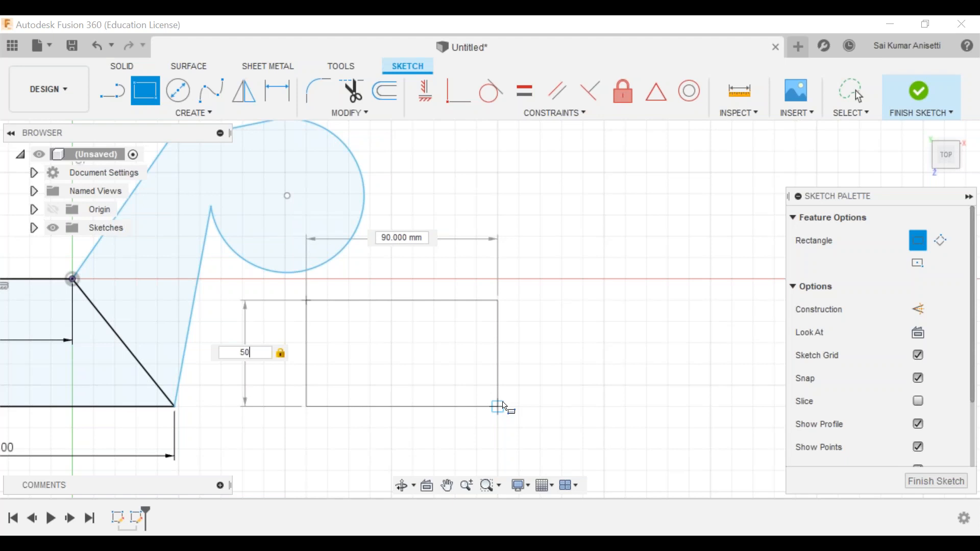
{"action": "key", "text": "Tab"}
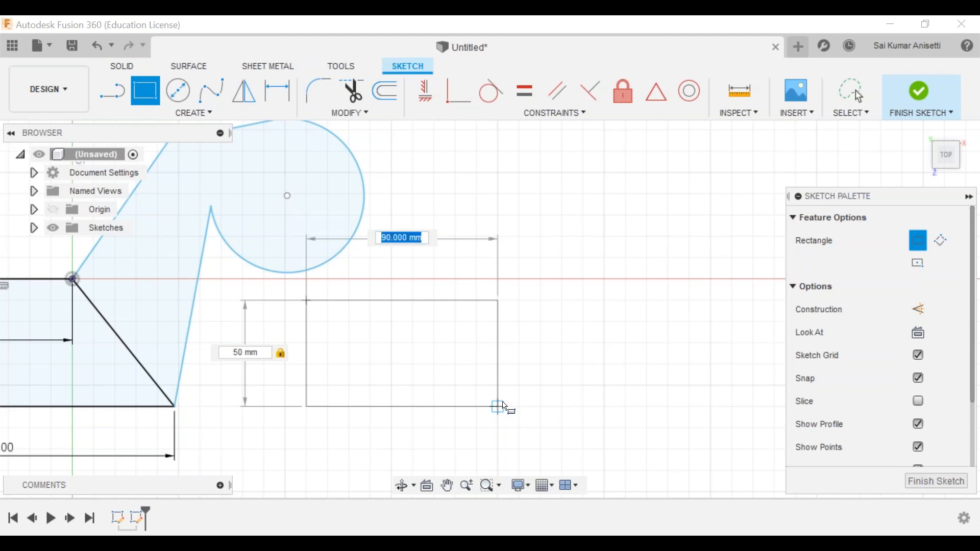
{"action": "type", "text": "100"}
{"action": "key", "text": "Tab"}
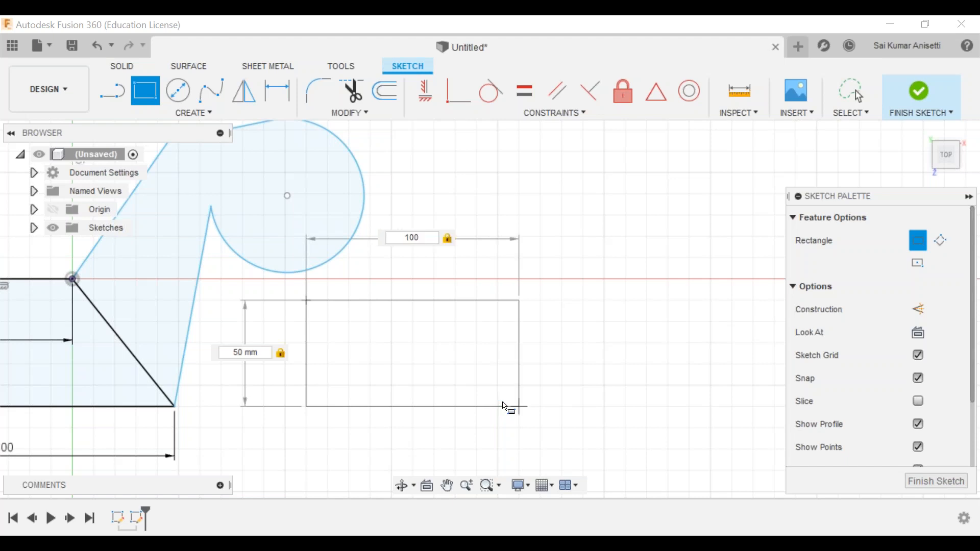
{"action": "key", "text": "Tab"}
{"action": "key", "text": "Tab"}
{"action": "key", "text": "Return"}
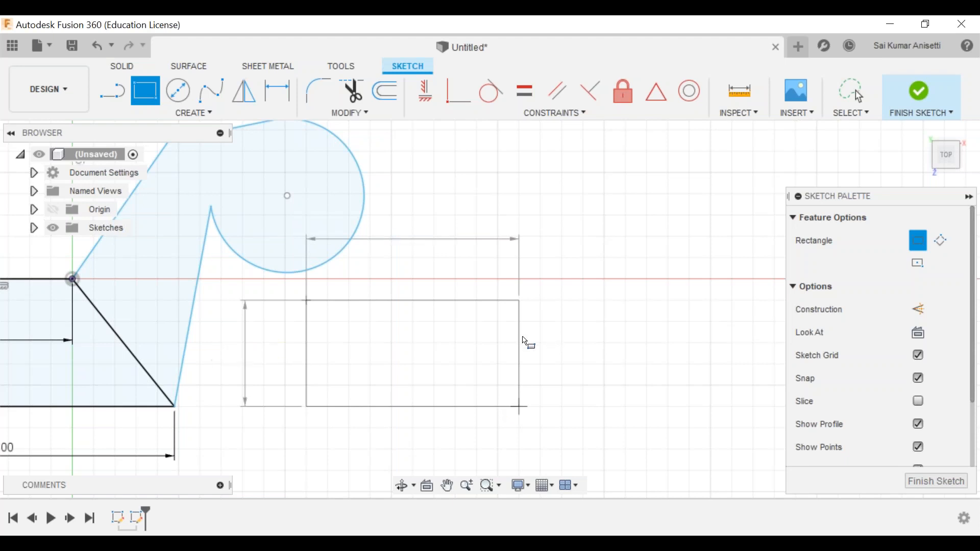
{"action": "left_click", "coordinate": [857, 94]}
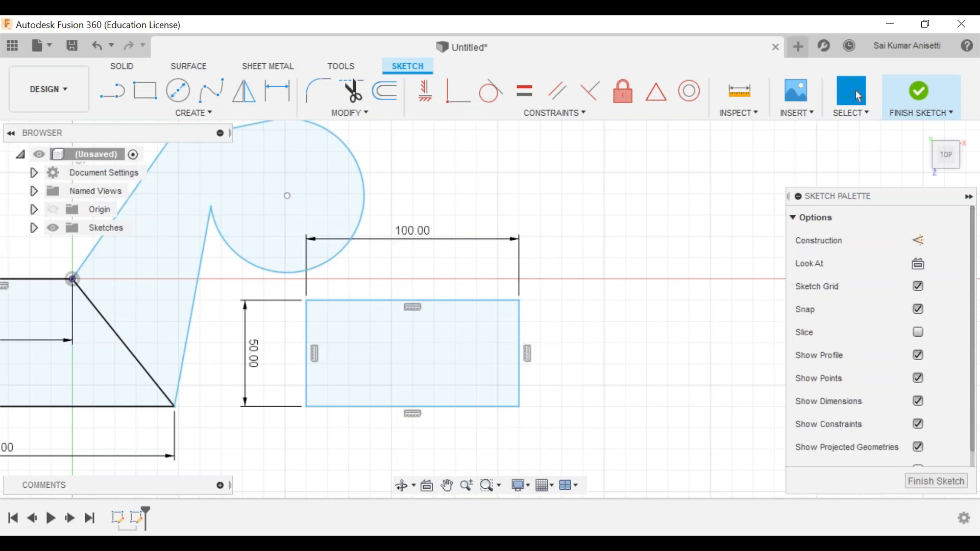
- Draw a tilted 3-Point Rectangle beside the dimensioned rectangle, with a first side about 92 mm long
{"action": "middle_click_drag", "start_coordinate": [321, 128], "coordinate": [286, 135]}
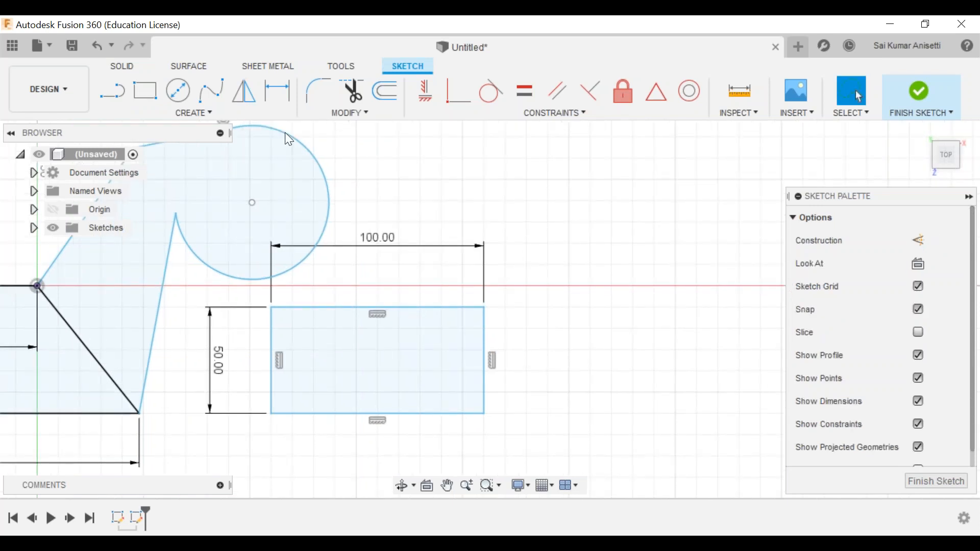
{"action": "left_click", "coordinate": [189, 112]}
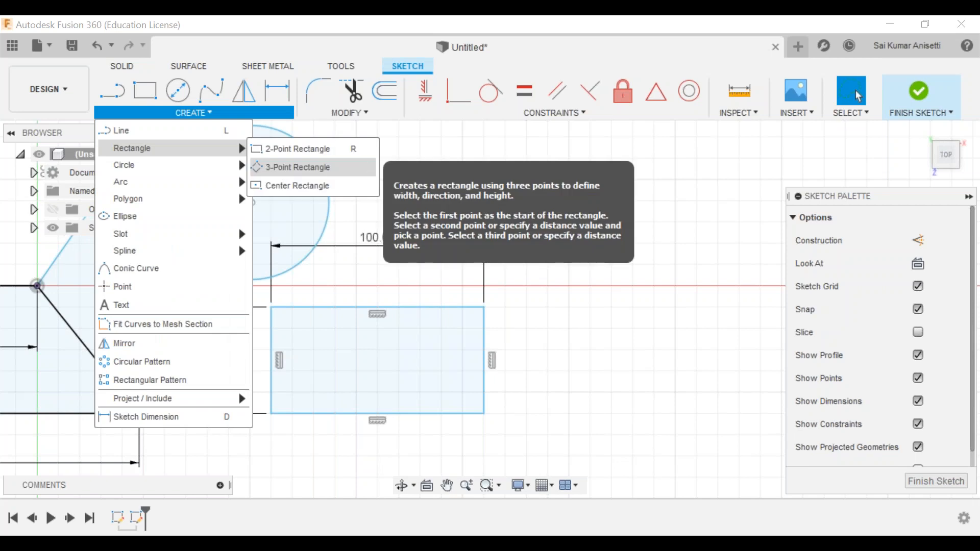
{"action": "left_click", "coordinate": [296, 167]}
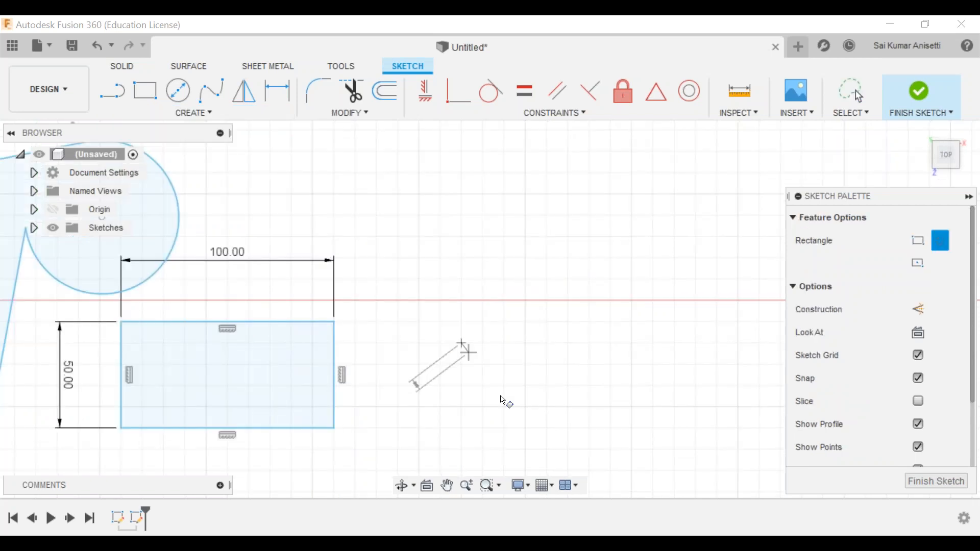
{"action": "left_click", "coordinate": [649, 267]}
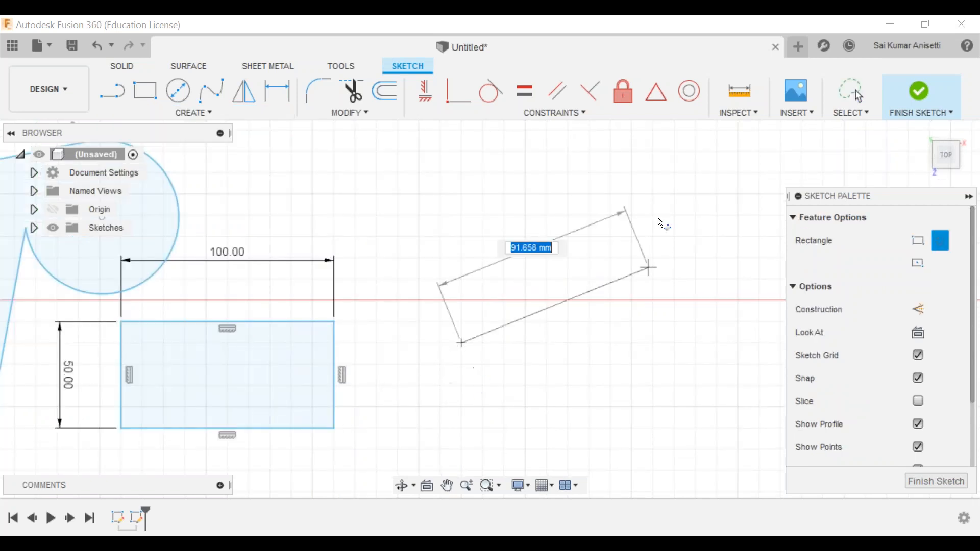
{"action": "left_click", "coordinate": [663, 225]}
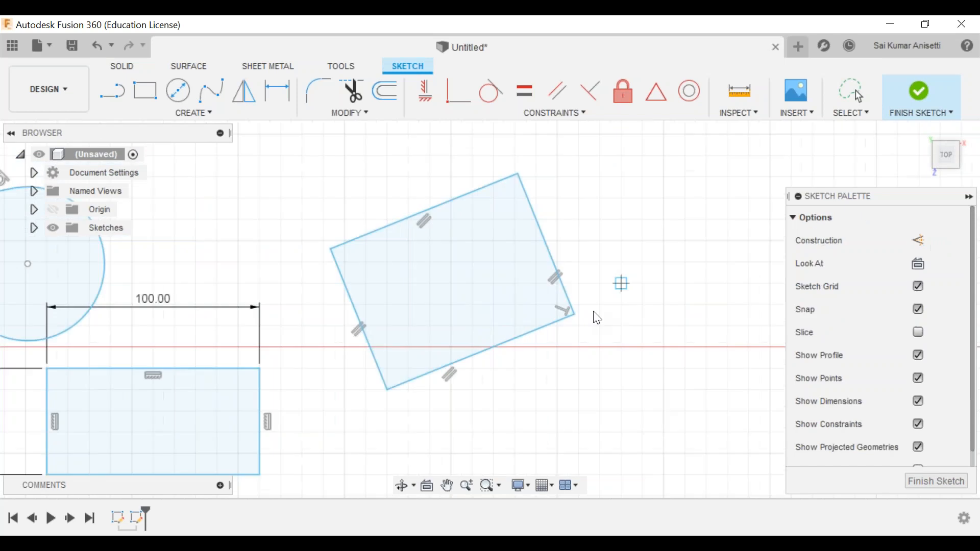
{"action": "middle_click_drag", "start_coordinate": [590, 318], "coordinate": [612, 276]}
{"action": "left_click", "coordinate": [286, 417]}
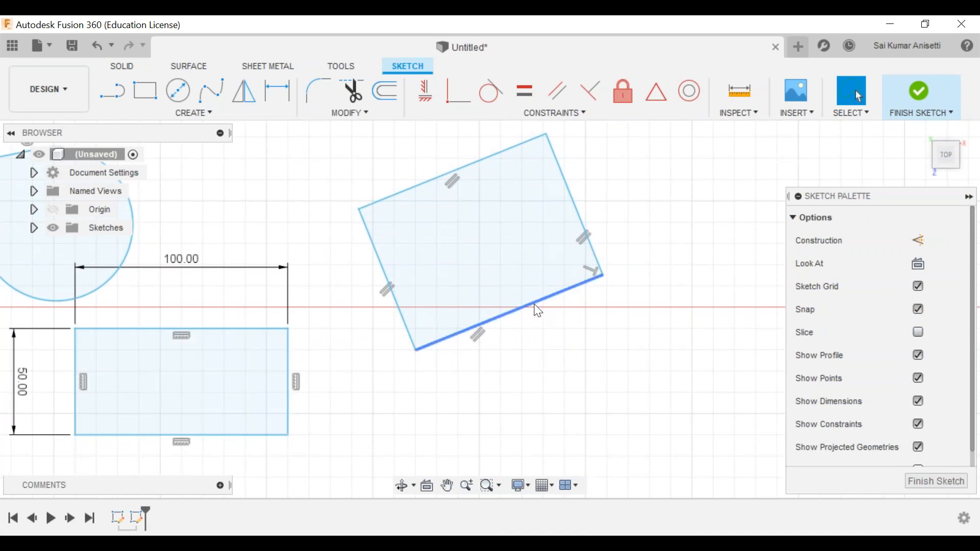
{"action": "left_click", "coordinate": [556, 327]}
{"action": "middle_click_drag", "start_coordinate": [544, 330], "coordinate": [530, 334]}
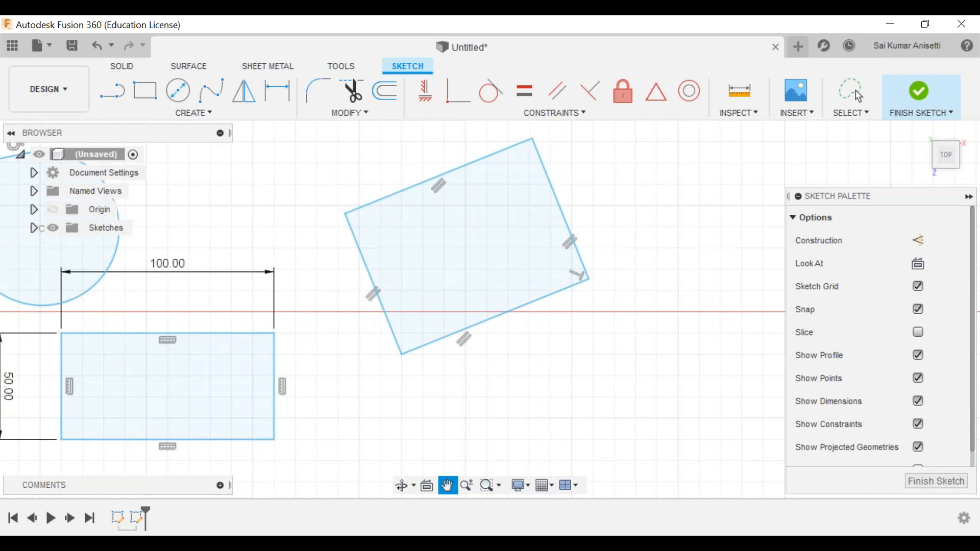
- Draw a second, more steeply tilted 3-Point Rectangle in the empty area beside the first tilted one, and leave the tool
{"action": "middle_click_drag", "start_coordinate": [472, 309], "coordinate": [399, 361]}
{"action": "middle_click_drag", "start_coordinate": [626, 368], "coordinate": [531, 372]}
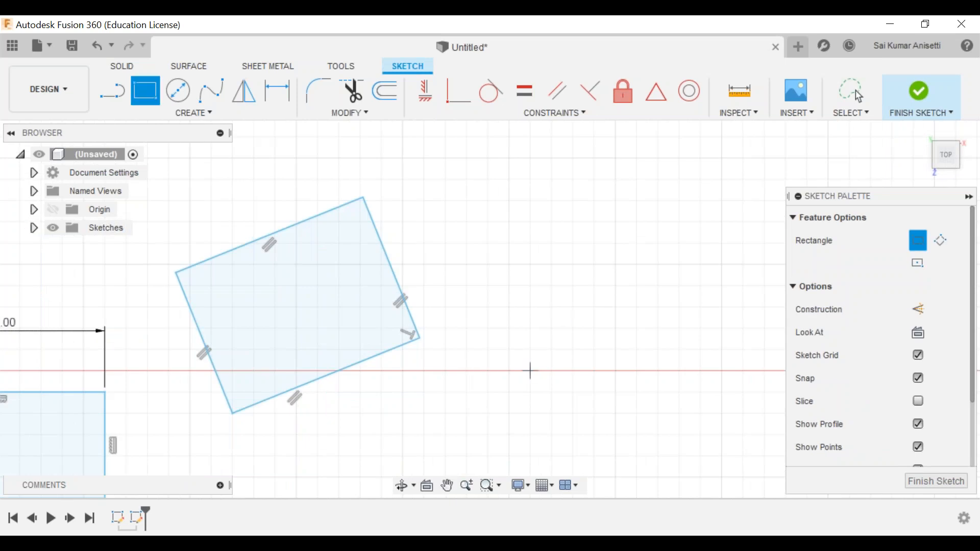
{"action": "left_click", "coordinate": [194, 112]}
{"action": "mouse_move", "coordinate": [153, 148]}
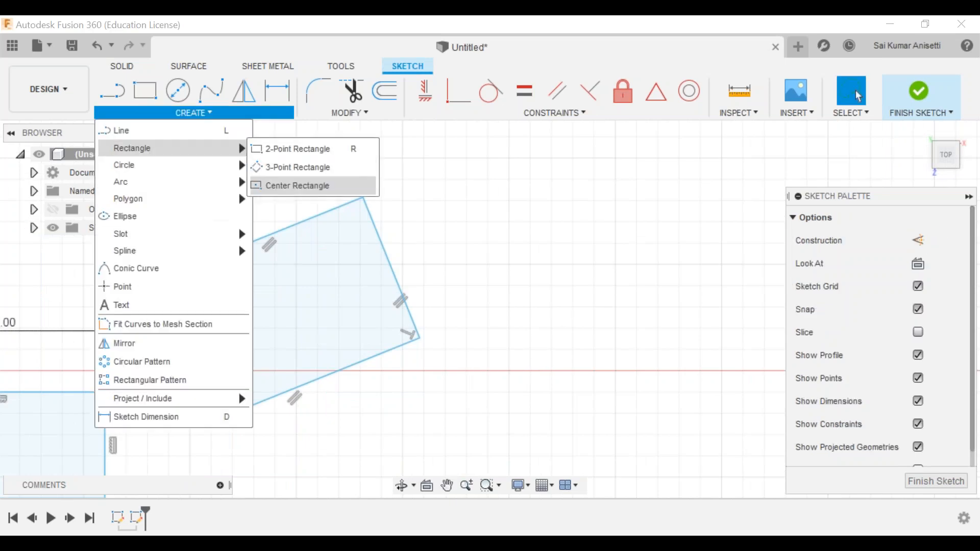
{"action": "left_click", "coordinate": [297, 185]}
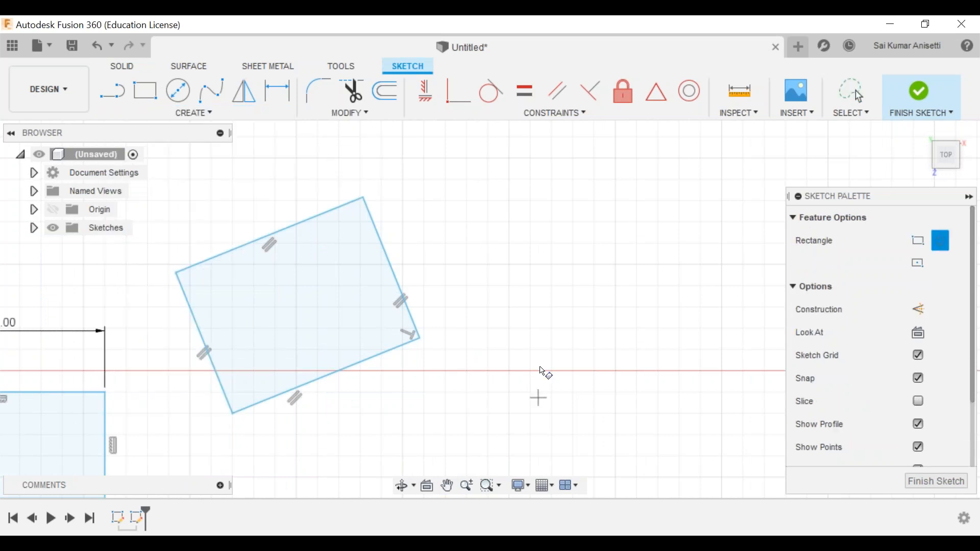
{"action": "left_click", "coordinate": [539, 365]}
{"action": "left_click", "coordinate": [674, 248]}
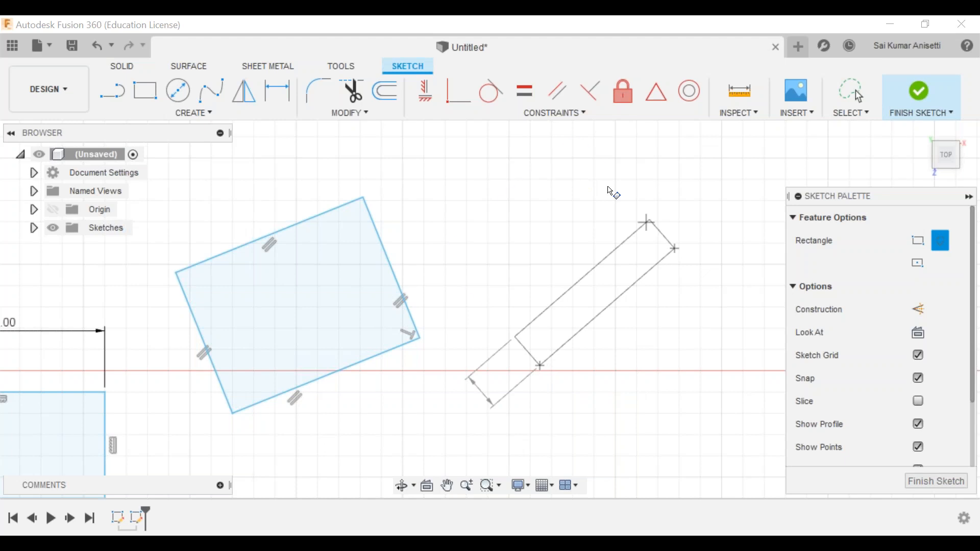
{"action": "left_click", "coordinate": [576, 139]}
{"action": "key", "text": "Escape"}
- Draw a Center Rectangle in the empty area beside the second tilted rectangle, and leave the tool
{"action": "mouse_move", "coordinate": [655, 325]}
{"action": "middle_mouse_down"}
{"action": "mouse_move", "coordinate": [580, 323]}
{"action": "mouse_move", "coordinate": [588, 313]}
{"action": "mouse_move", "coordinate": [555, 324]}
{"action": "middle_mouse_up"}
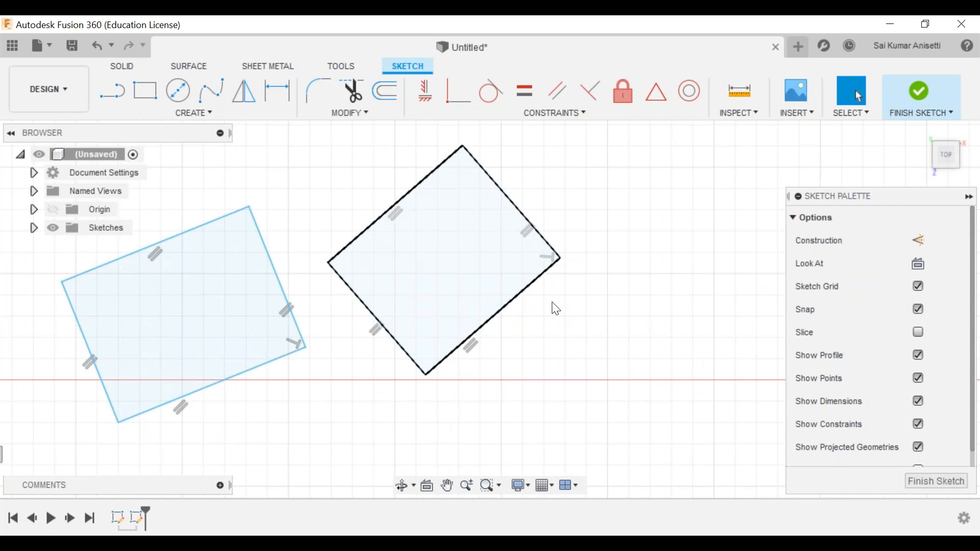
{"action": "left_click", "coordinate": [448, 485]}
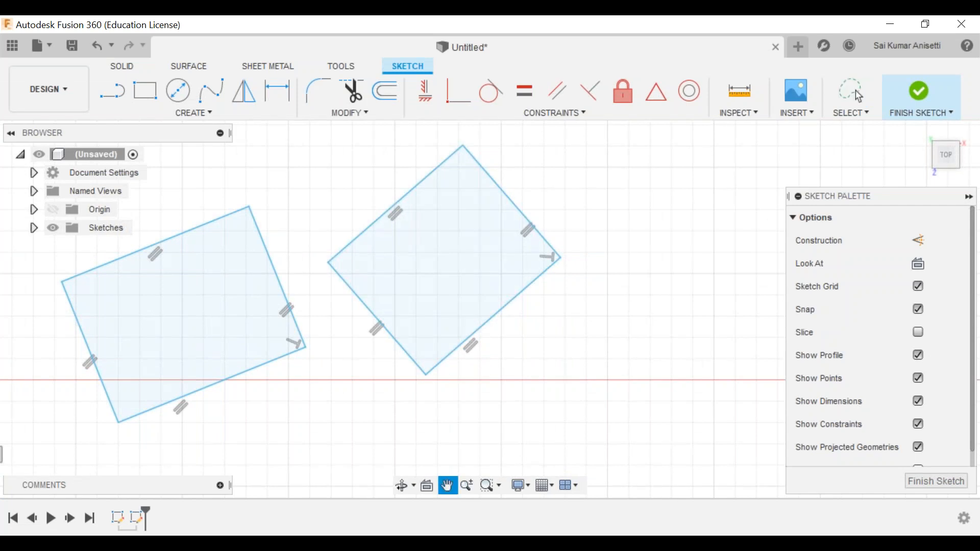
{"action": "middle_click_drag", "start_coordinate": [510, 326], "coordinate": [558, 341]}
{"action": "left_click", "coordinate": [193, 113]}
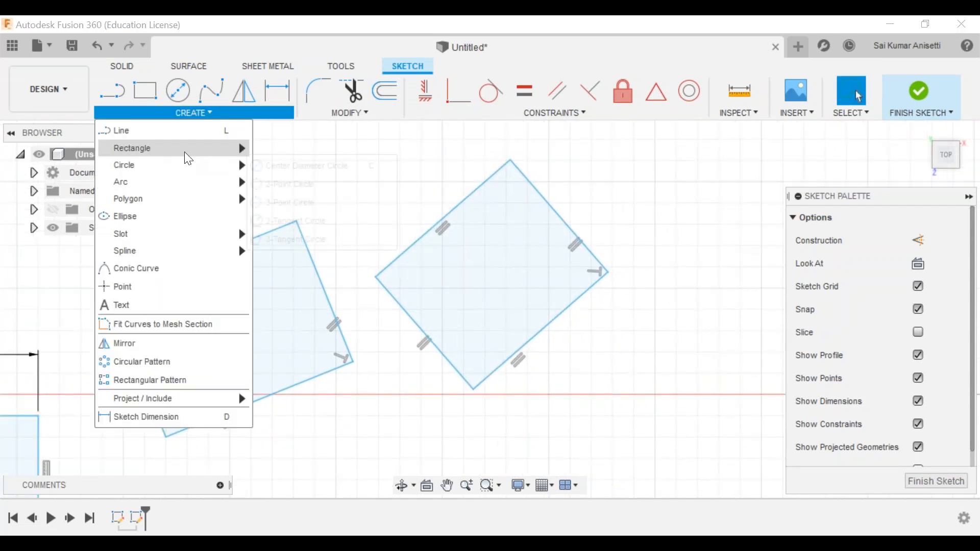
{"action": "mouse_move", "coordinate": [185, 152]}
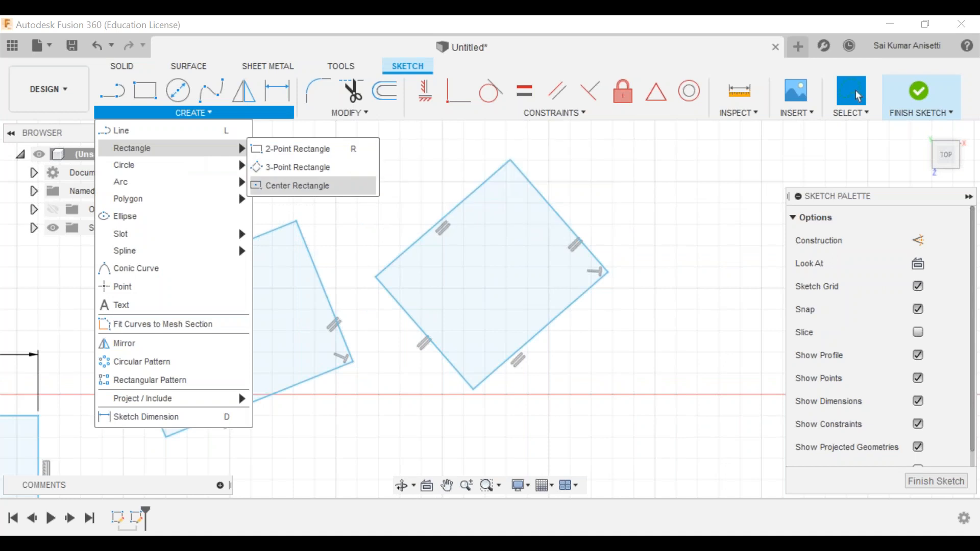
{"action": "left_click", "coordinate": [298, 185]}
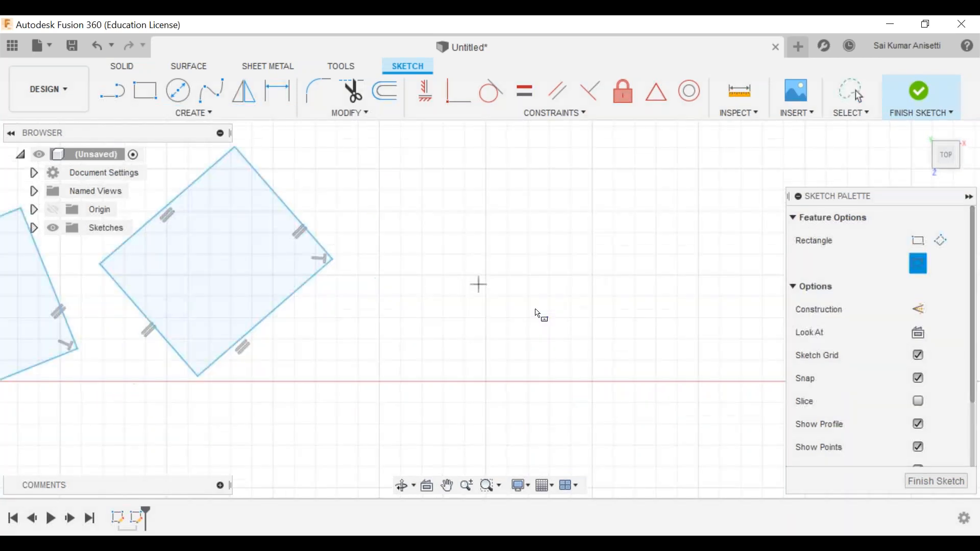
{"action": "left_click", "coordinate": [478, 284]}
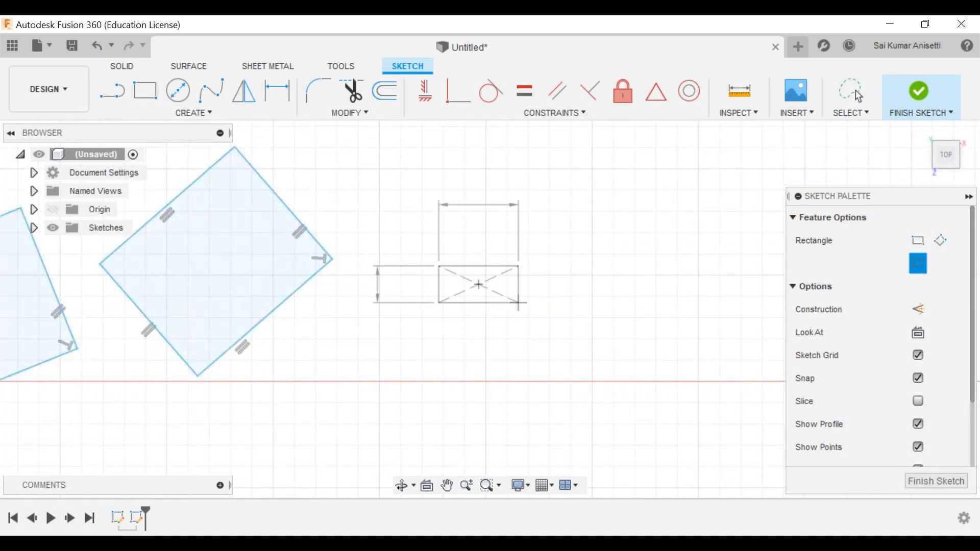
{"action": "left_click", "coordinate": [563, 345]}
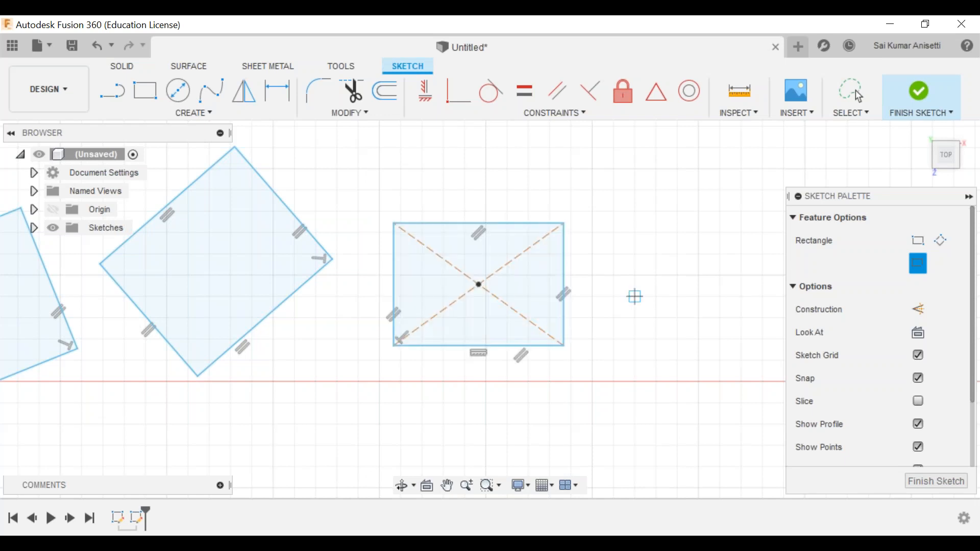
{"action": "key", "text": "Escape"}
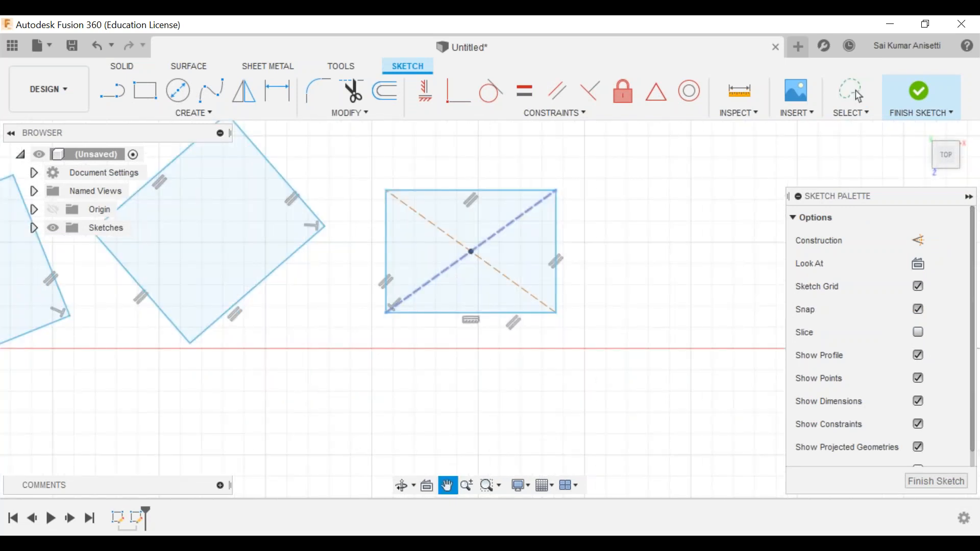
- Move the center rectangle a little farther from the tilted rectangle by pulling its center point
{"action": "left_click", "coordinate": [858, 96]}
{"action": "scroll", "coordinate": [472, 252], "scroll_direction": "up", "scroll_amount": 1}
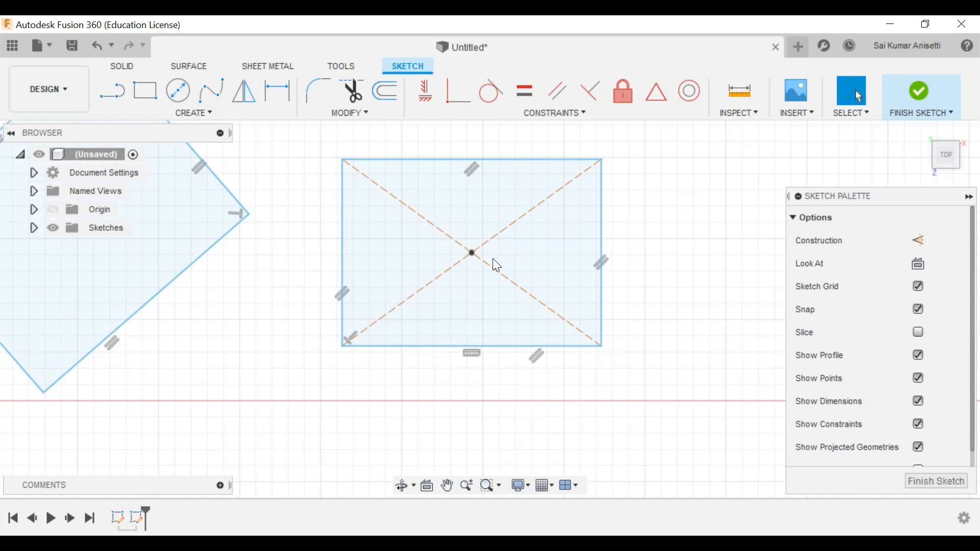
{"action": "left_click", "coordinate": [182, 90]}
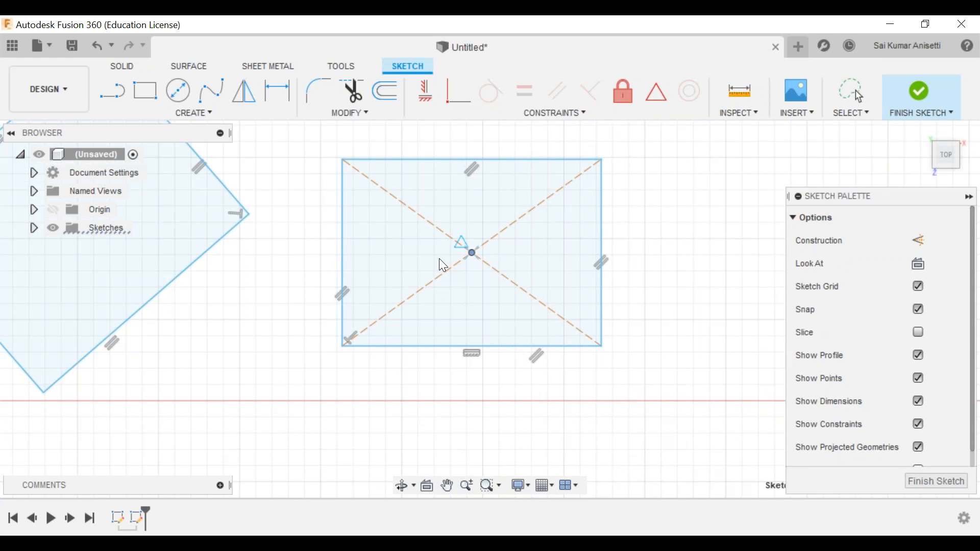
{"action": "left_click_drag", "start_coordinate": [472, 253], "coordinate": [494, 263]}
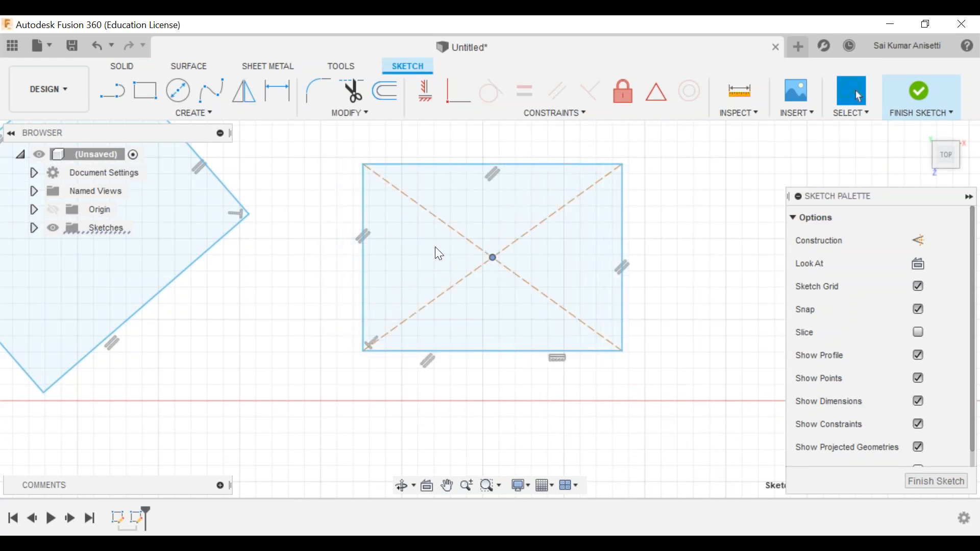
{"action": "middle_click_drag", "start_coordinate": [434, 246], "coordinate": [382, 261]}
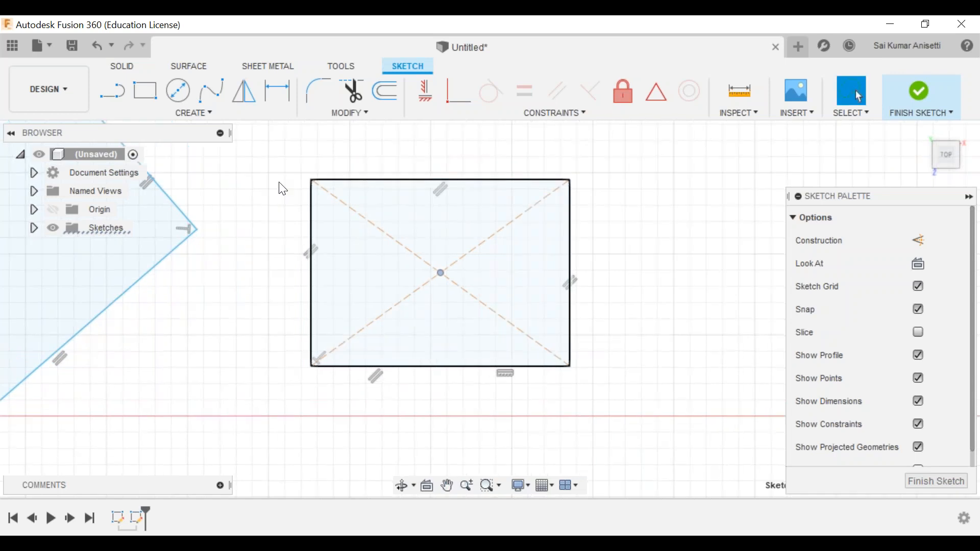
- Draw a 2-Tangent Circle inside the steeply tilted rectangle, touching its two upper adjacent sides
{"action": "left_click", "coordinate": [173, 111]}
{"action": "mouse_move", "coordinate": [197, 166]}
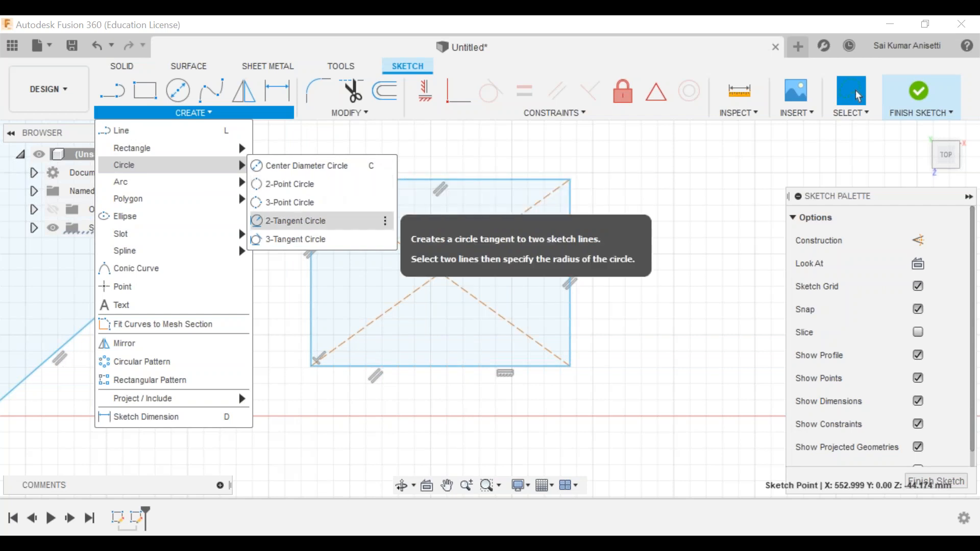
{"action": "left_click", "coordinate": [296, 220]}
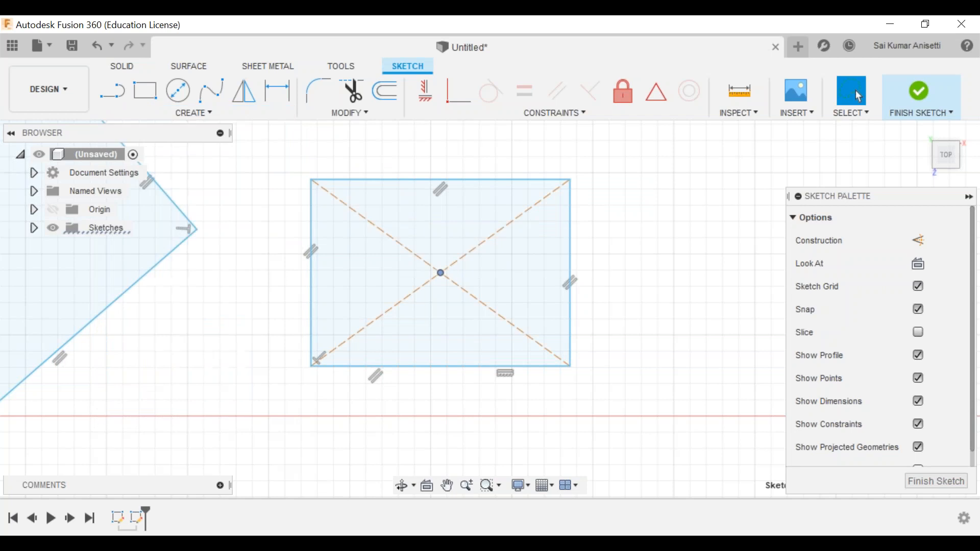
{"action": "left_click", "coordinate": [418, 181]}
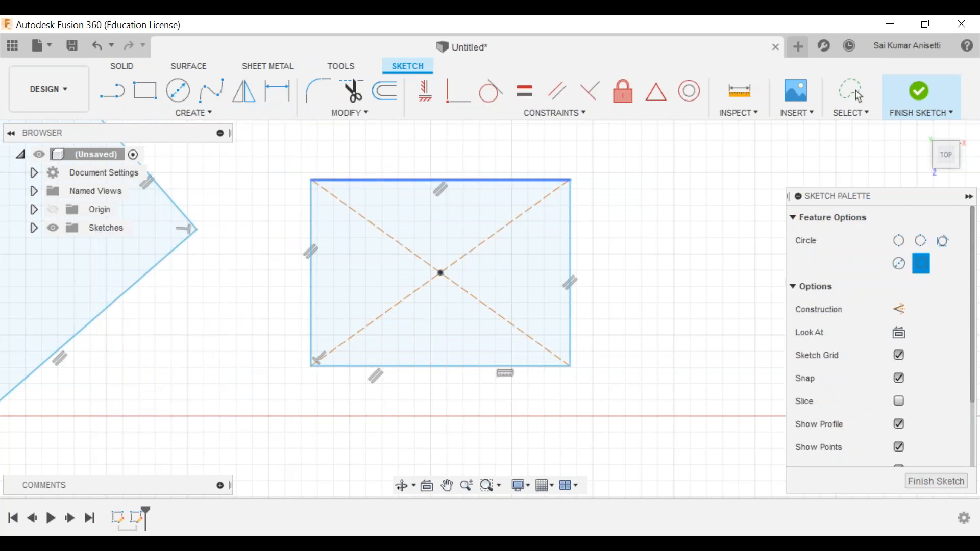
{"action": "mouse_move", "coordinate": [385, 245]}
{"action": "middle_mouse_down"}
{"action": "mouse_move", "coordinate": [570, 294]}
{"action": "mouse_move", "coordinate": [632, 325]}
{"action": "middle_mouse_up"}
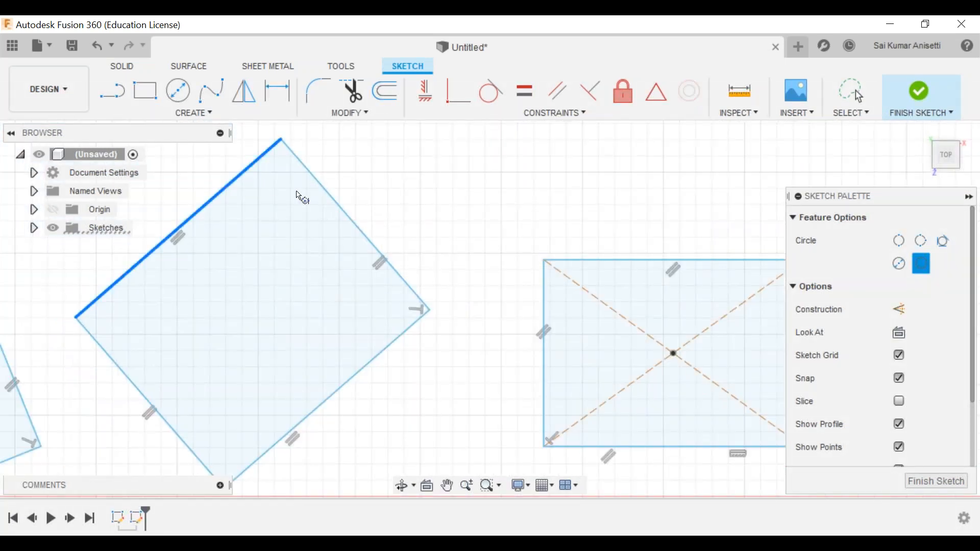
{"action": "left_click", "coordinate": [329, 200]}
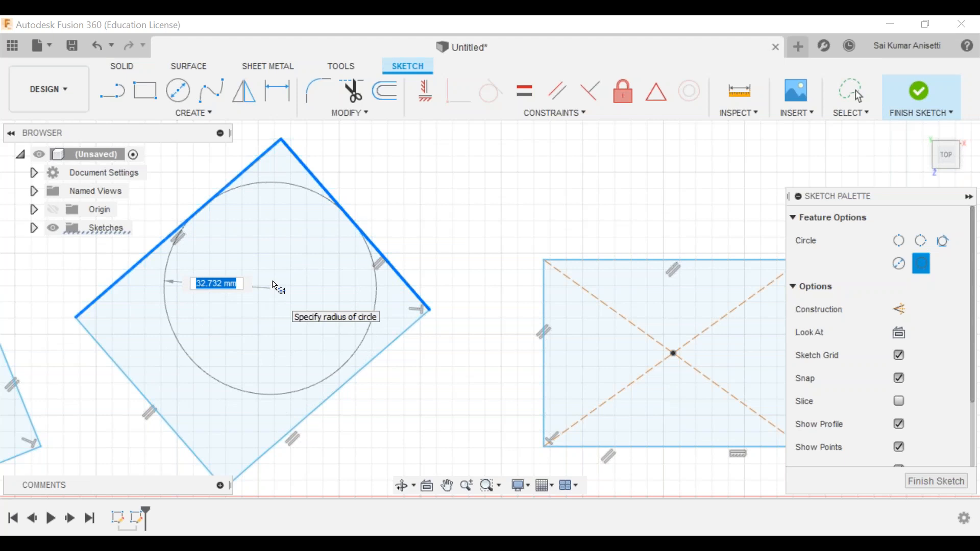
{"action": "left_click", "coordinate": [255, 226]}
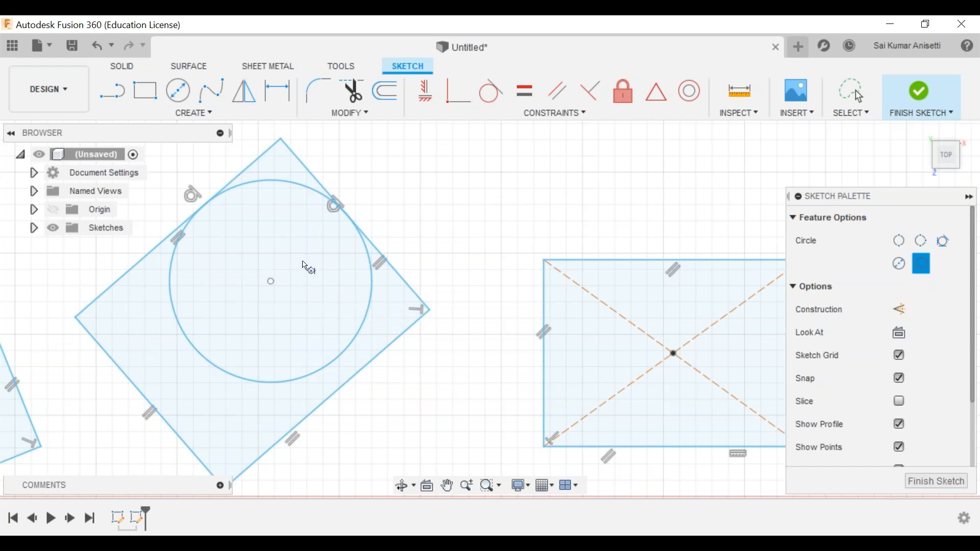
- Draw a 3-Tangent Circle inside the center rectangle, touching its left, bottom and top sides
{"action": "middle_click_drag", "start_coordinate": [325, 262], "coordinate": [288, 249]}
{"action": "left_click", "coordinate": [194, 112]}
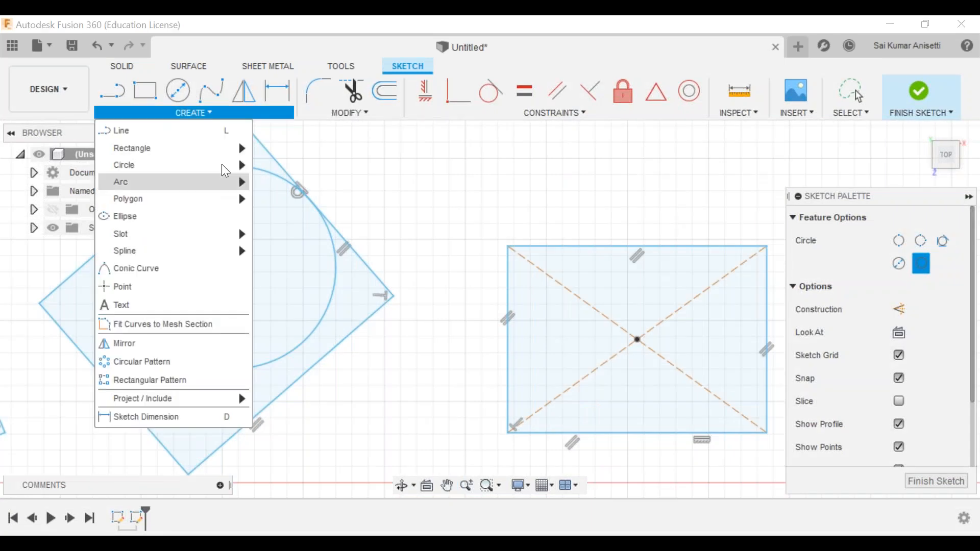
{"action": "mouse_move", "coordinate": [227, 165]}
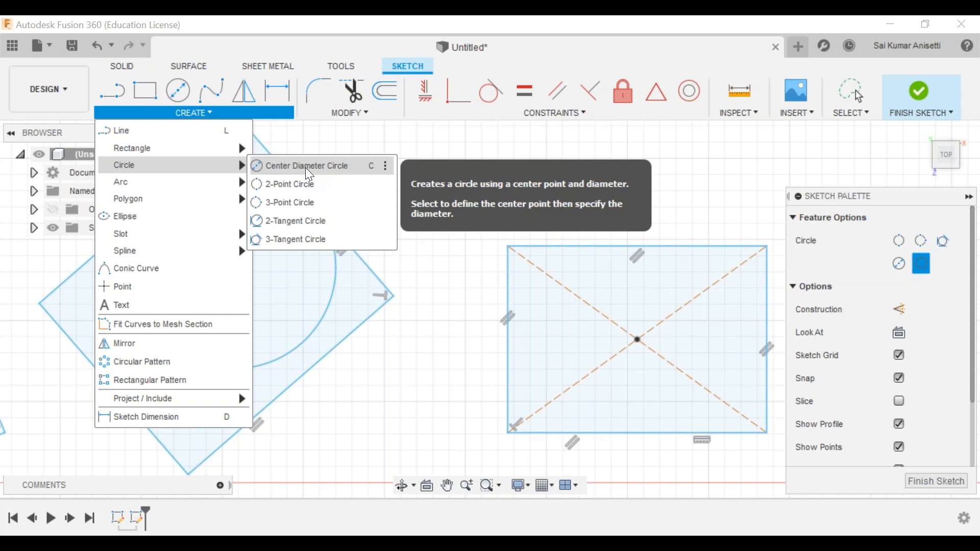
{"action": "left_click", "coordinate": [329, 222]}
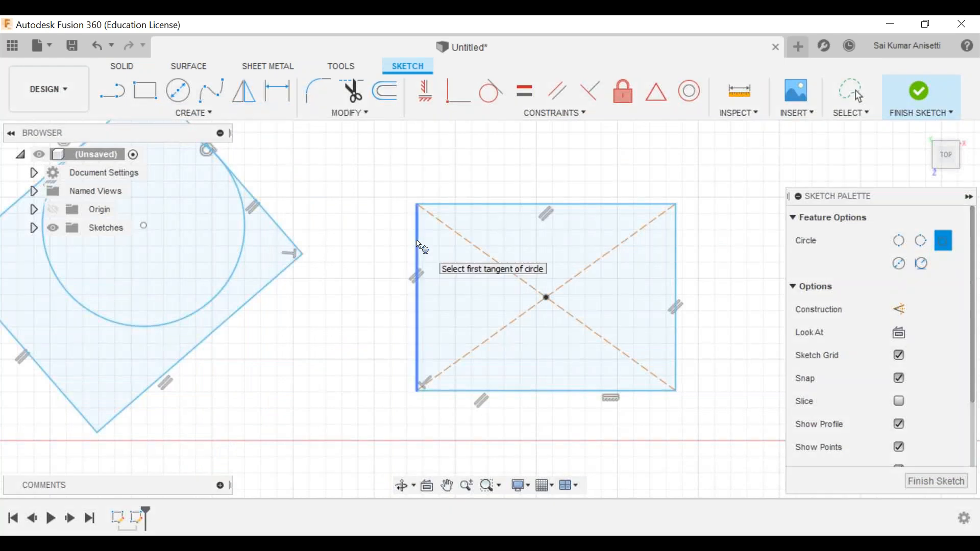
{"action": "left_click", "coordinate": [419, 246]}
{"action": "left_click", "coordinate": [544, 391]}
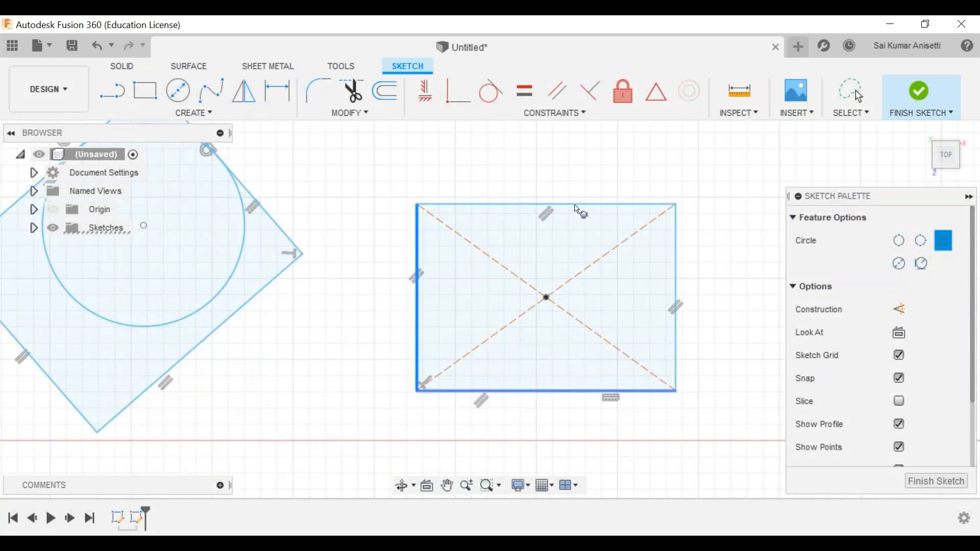
{"action": "left_click", "coordinate": [576, 205]}
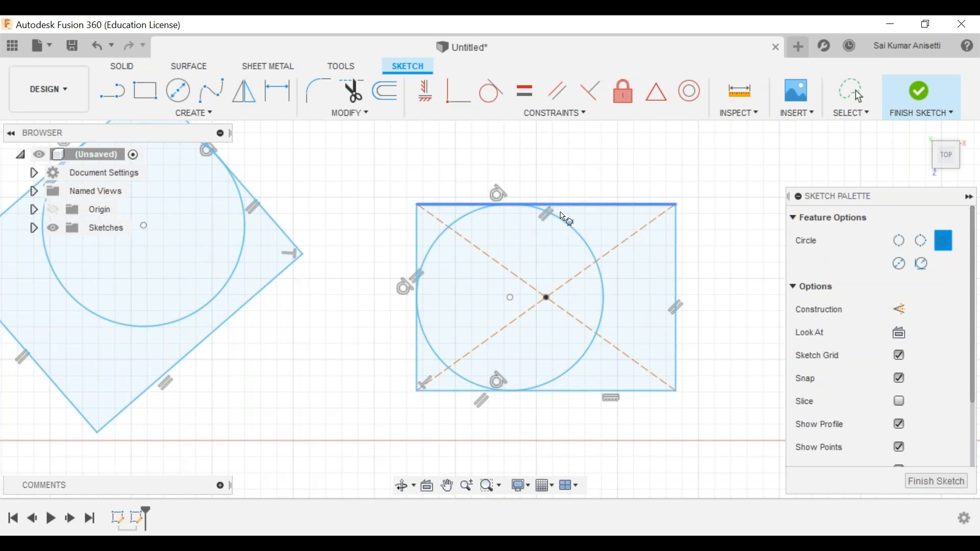
- Leave the circle tool and enlarge the center rectangle by pulling its upper-right corner outward
{"action": "mouse_move", "coordinate": [563, 216]}
{"action": "middle_mouse_down"}
{"action": "mouse_move", "coordinate": [503, 221]}
{"action": "mouse_move", "coordinate": [483, 234]}
{"action": "middle_mouse_up"}
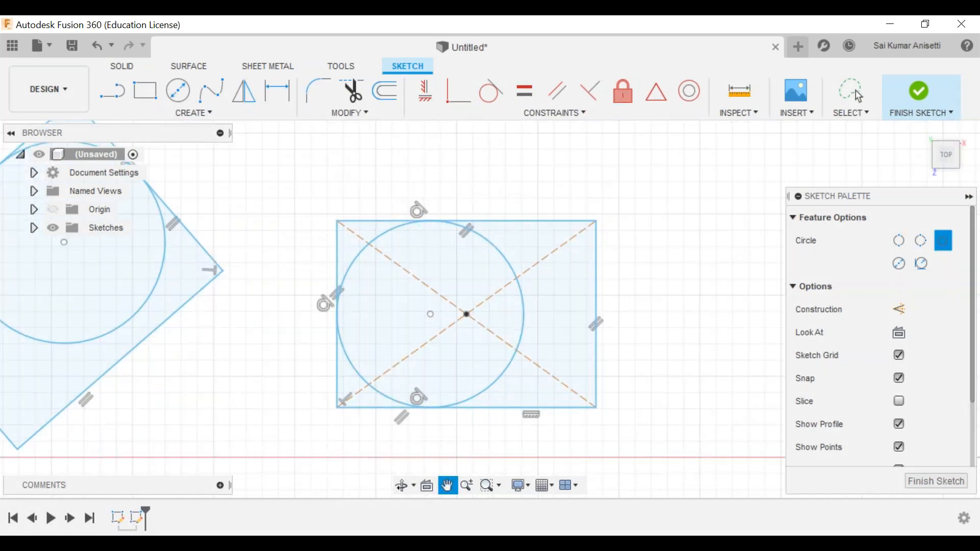
{"action": "middle_click_drag", "start_coordinate": [483, 234], "coordinate": [488, 255]}
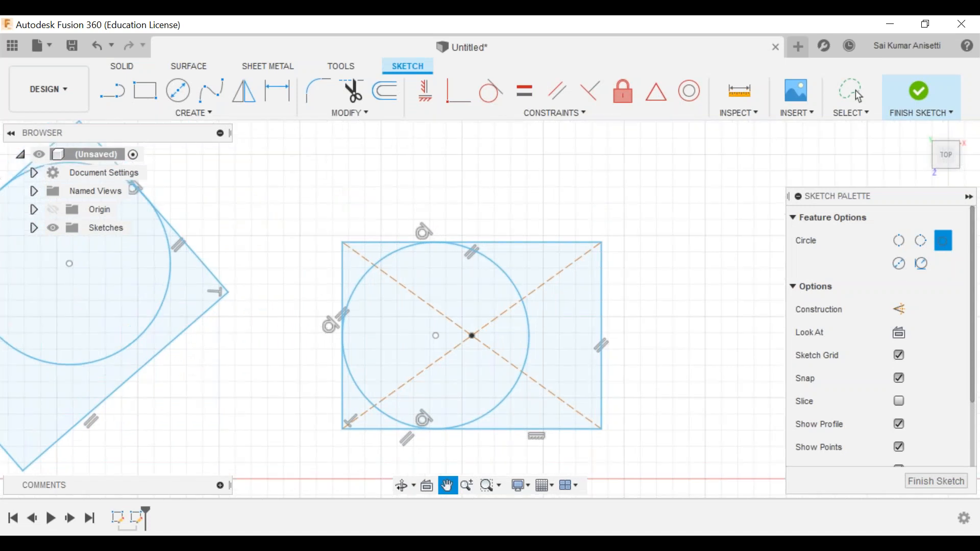
{"action": "middle_click_drag", "start_coordinate": [608, 239], "coordinate": [604, 249]}
{"action": "key", "text": "Escape"}
{"action": "left_click_drag", "start_coordinate": [597, 251], "coordinate": [693, 179]}
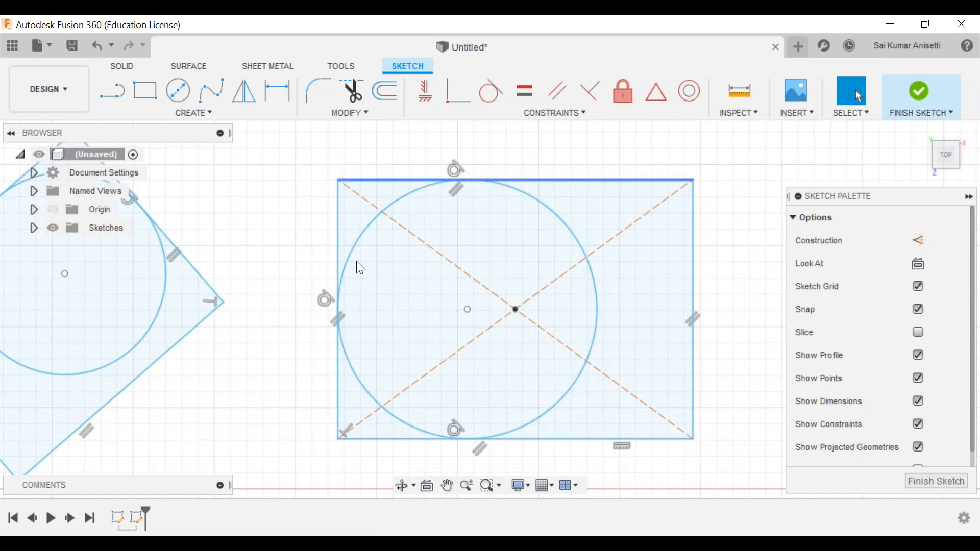
{"action": "left_click", "coordinate": [396, 227]}
{"action": "left_click", "coordinate": [253, 229]}
- Draw a small 3-Point Arc, bulging away from the center rectangle, in the empty area to its right
{"action": "mouse_move", "coordinate": [254, 229]}
{"action": "middle_mouse_down"}
{"action": "mouse_move", "coordinate": [264, 210]}
{"action": "mouse_move", "coordinate": [84, 215]}
{"action": "middle_mouse_up"}
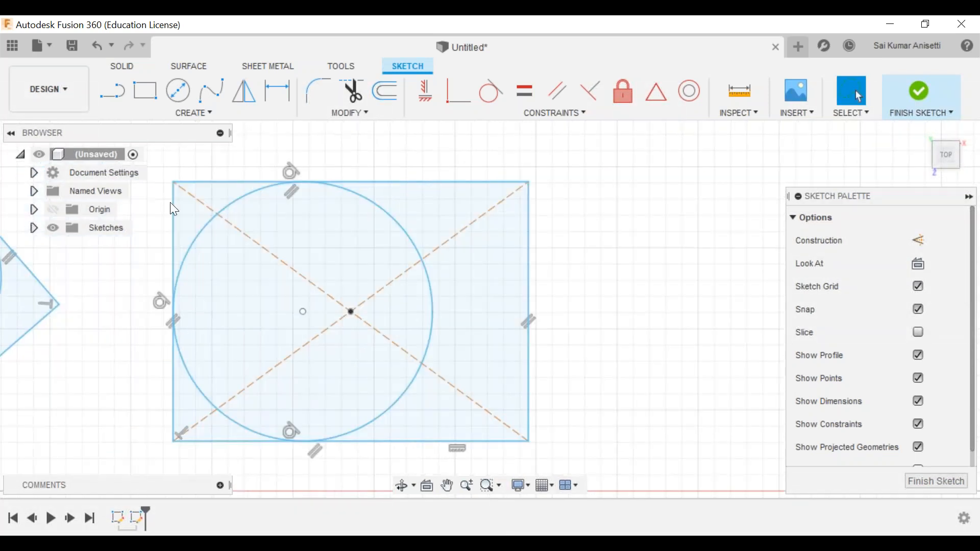
{"action": "left_click", "coordinate": [194, 113]}
{"action": "mouse_move", "coordinate": [213, 182]}
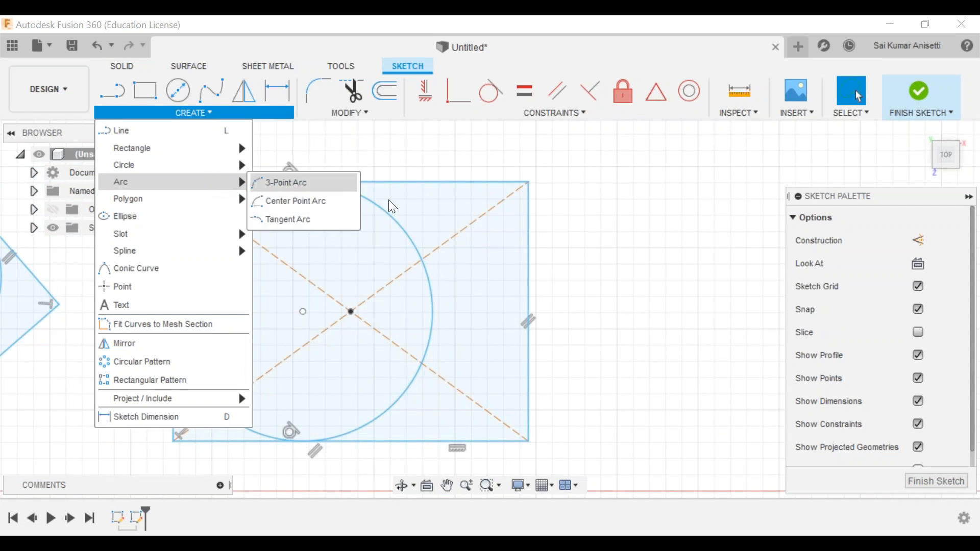
{"action": "left_click", "coordinate": [326, 183]}
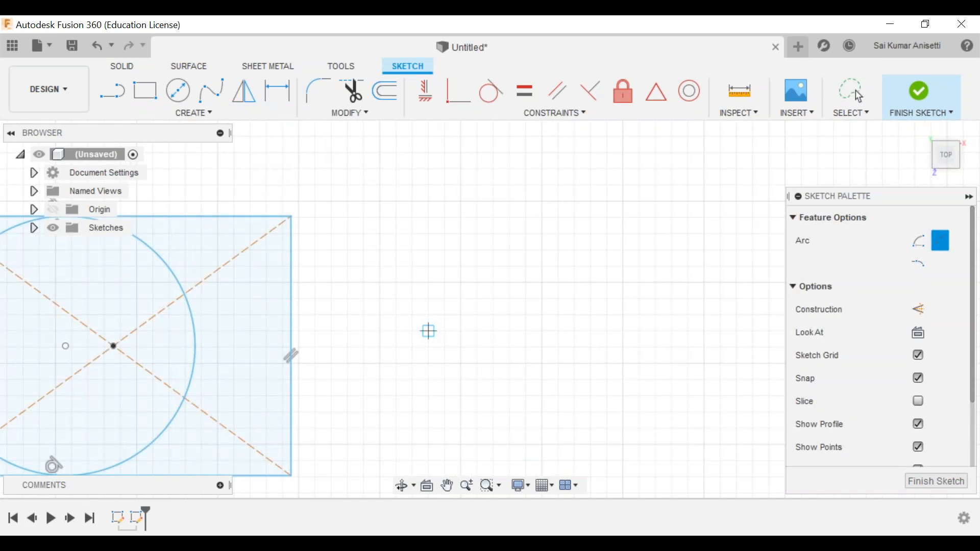
{"action": "left_click", "coordinate": [429, 331]}
{"action": "left_click", "coordinate": [476, 259]}
{"action": "left_click", "coordinate": [469, 303]}
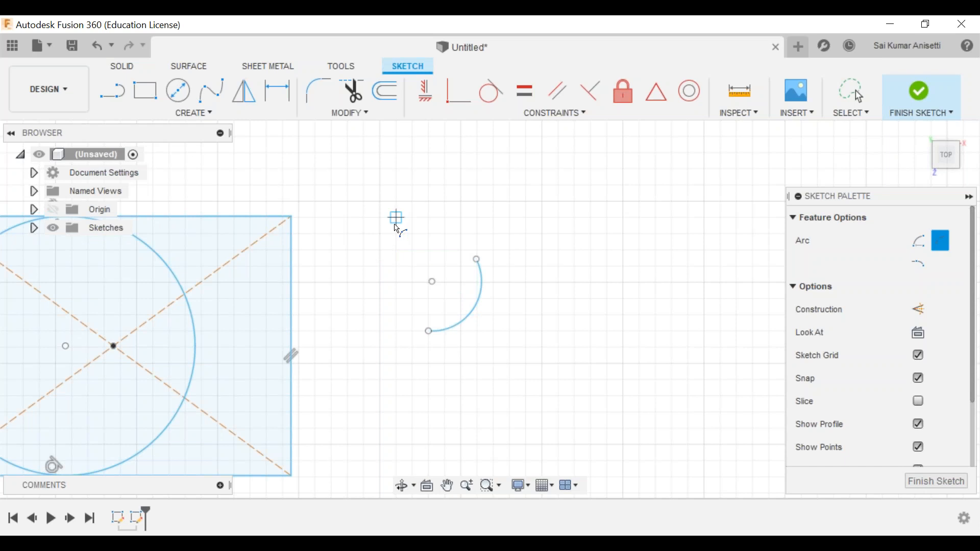
- Draw a six-sided Circumscribed Polygon in the empty area to the right of the arc
{"action": "left_click", "coordinate": [203, 113]}
{"action": "mouse_move", "coordinate": [213, 194]}
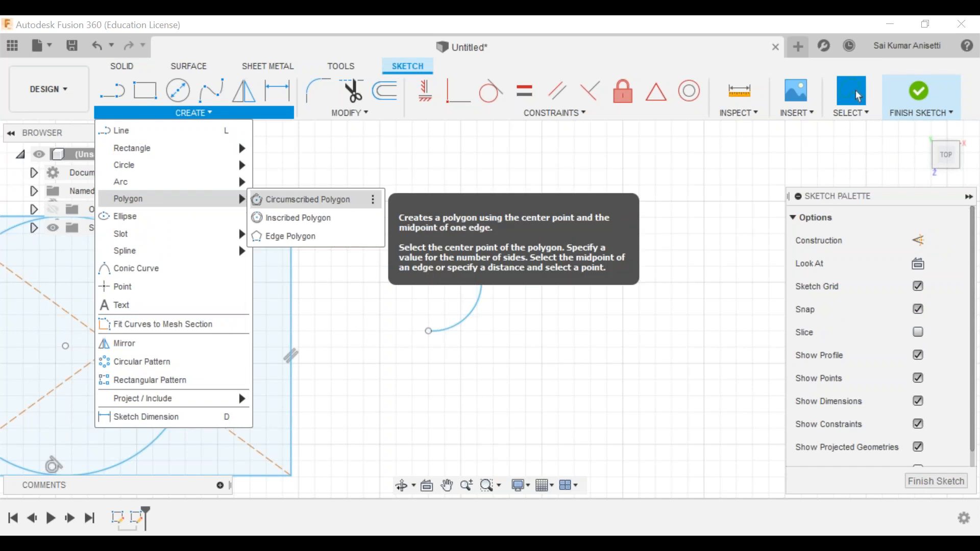
{"action": "left_click", "coordinate": [308, 199]}
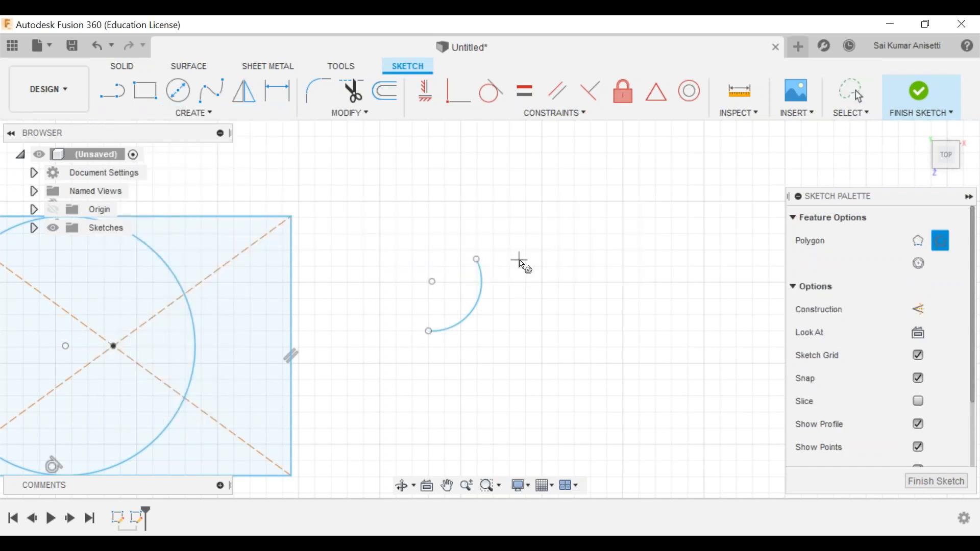
{"action": "left_click", "coordinate": [519, 259]}
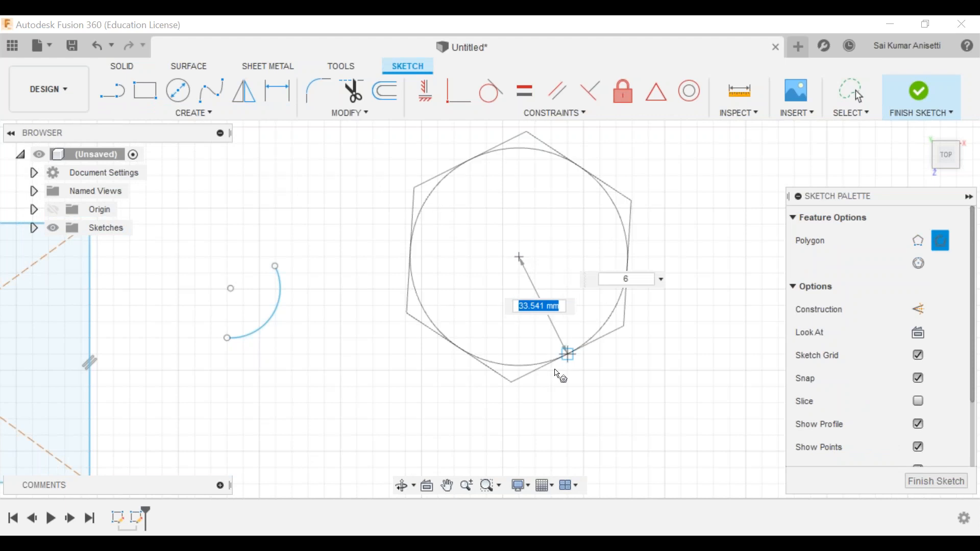
{"action": "left_click", "coordinate": [640, 254]}
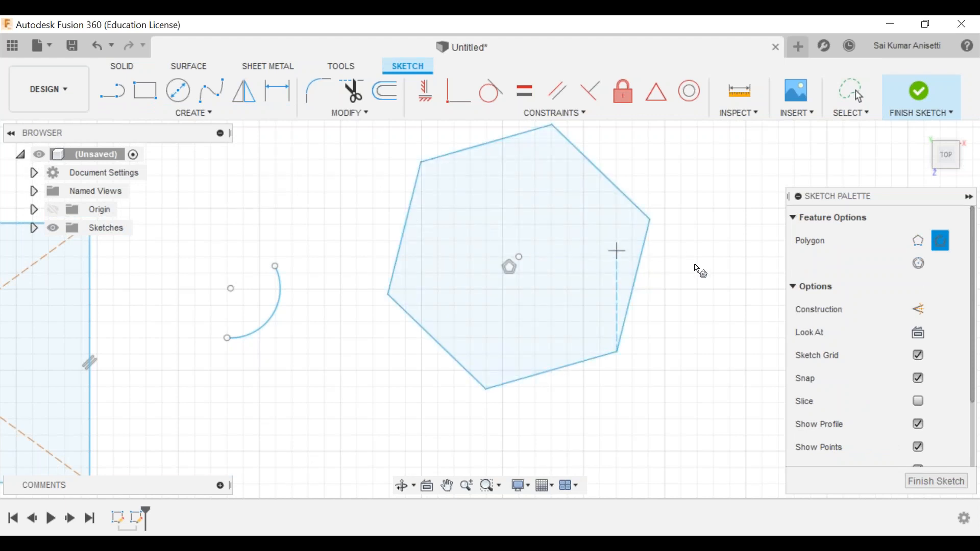
- Draw a second six-sided Circumscribed Polygon, about 38 mm from centre to side, to the right of the first hexagon
{"action": "middle_click_drag", "start_coordinate": [782, 263], "coordinate": [724, 269]}
{"action": "left_click", "coordinate": [726, 265]}
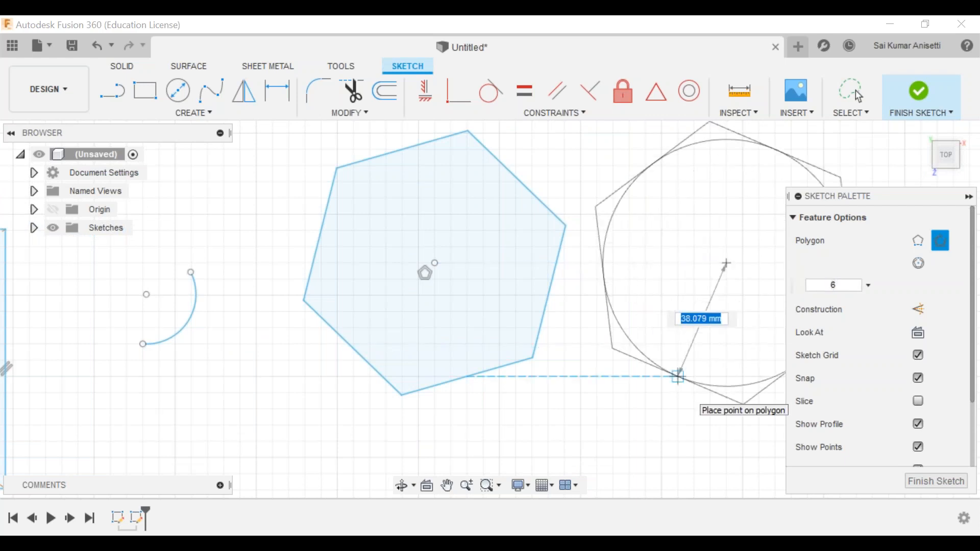
{"action": "left_click", "coordinate": [677, 377]}
- Draw an eight-sided Circumscribed Polygon, 40 mm from centre to side, right of the two hexagons, and leave the polygon tool
{"action": "middle_click_drag", "start_coordinate": [561, 370], "coordinate": [478, 367]}
{"action": "middle_click_drag", "start_coordinate": [645, 271], "coordinate": [543, 266]}
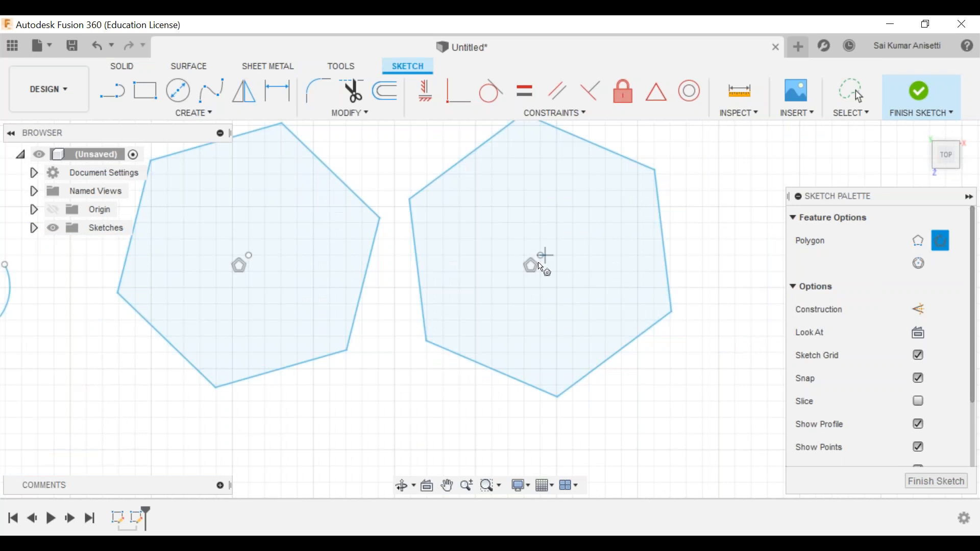
{"action": "middle_click_drag", "start_coordinate": [750, 253], "coordinate": [591, 280]}
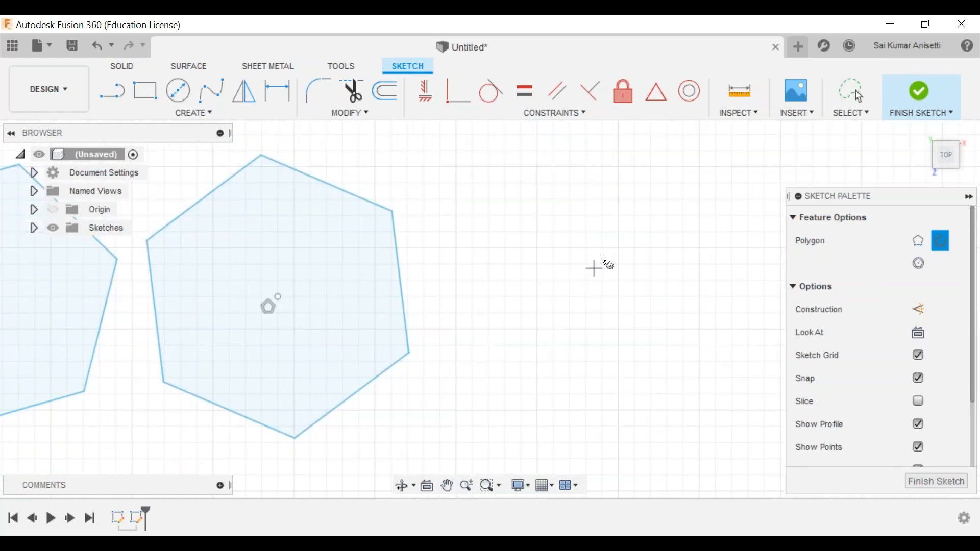
{"action": "left_click", "coordinate": [601, 256]}
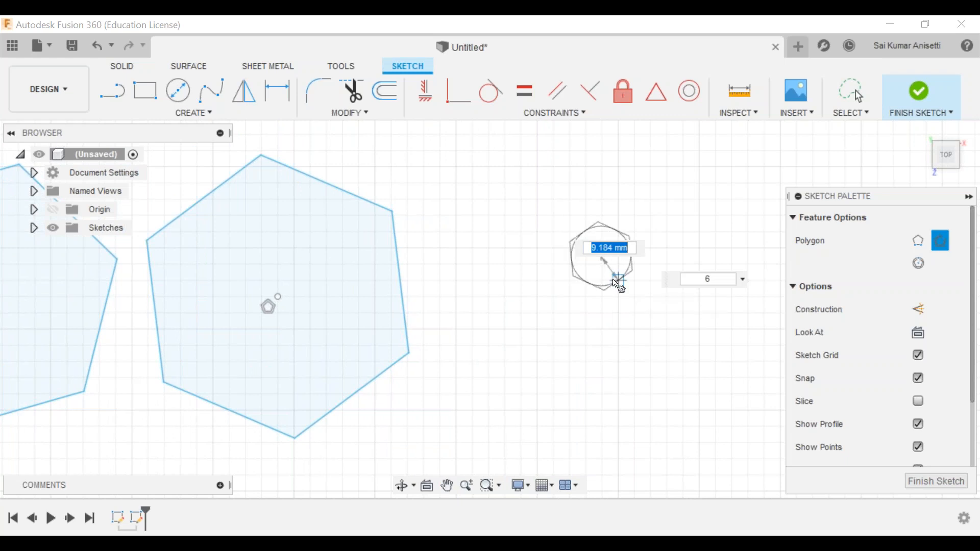
{"action": "key", "text": "Tab"}
{"action": "type", "text": "8"}
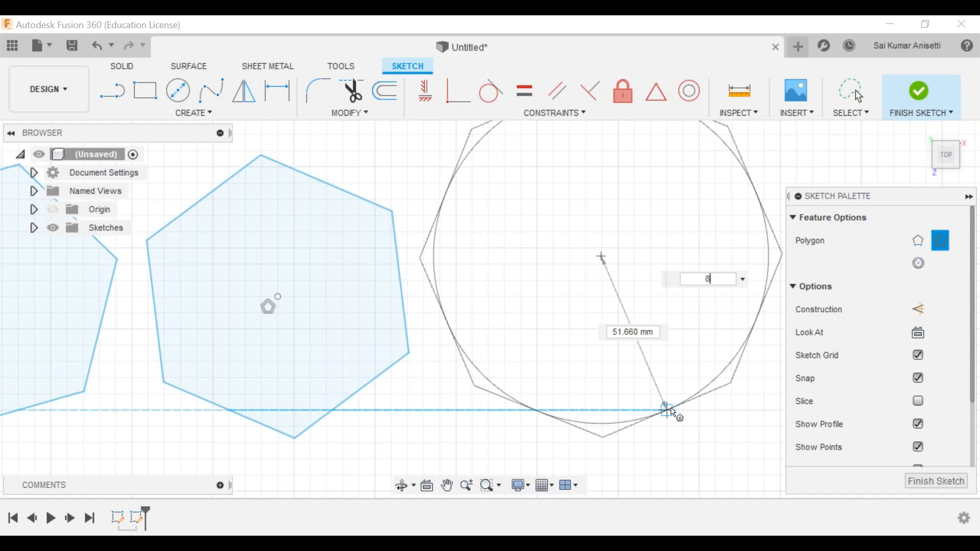
{"action": "key", "text": "Tab"}
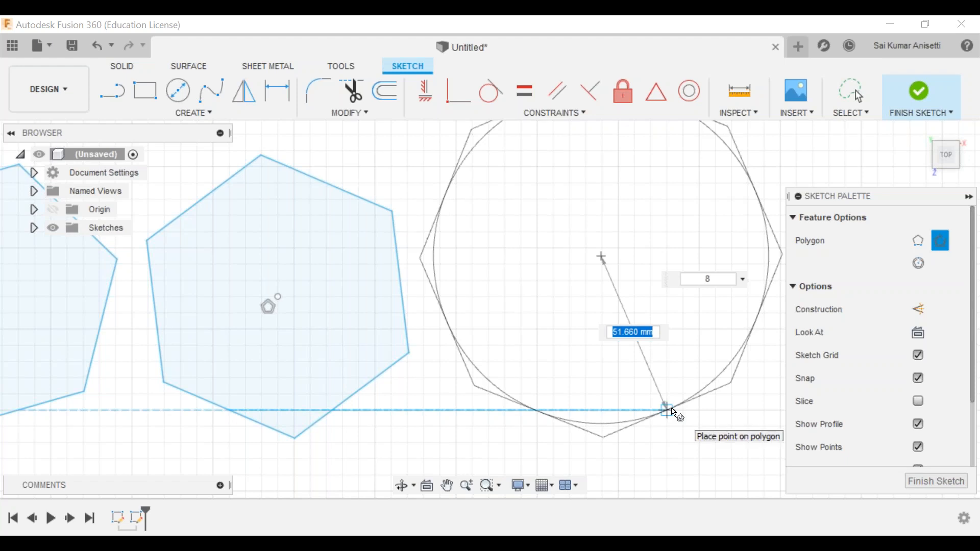
{"action": "type", "text": "40"}
{"action": "key", "text": "Return"}
{"action": "left_click", "coordinate": [852, 92]}
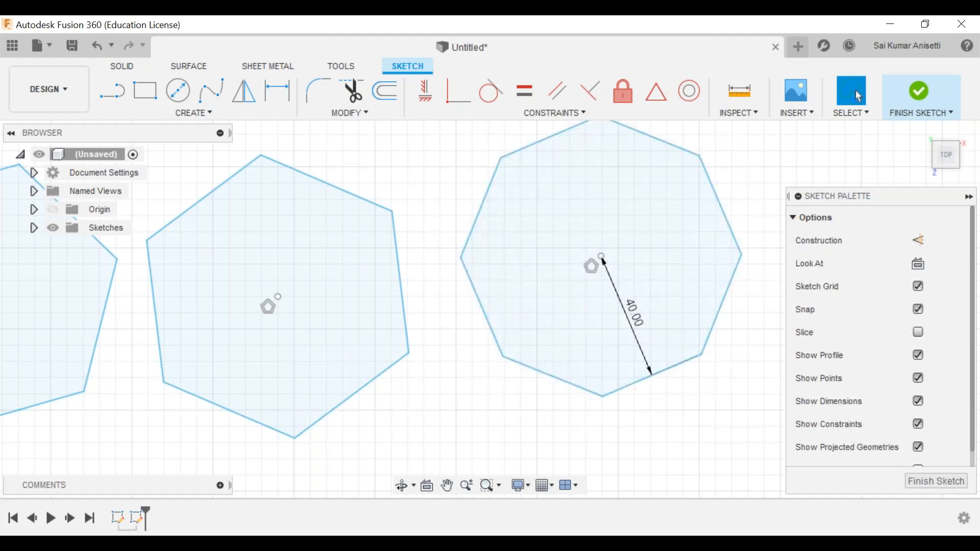
- Draw a six-sided Edge Polygon in the empty area to the right of the octagon, starting from its steep left edge
{"action": "middle_click_drag", "start_coordinate": [753, 216], "coordinate": [724, 252]}
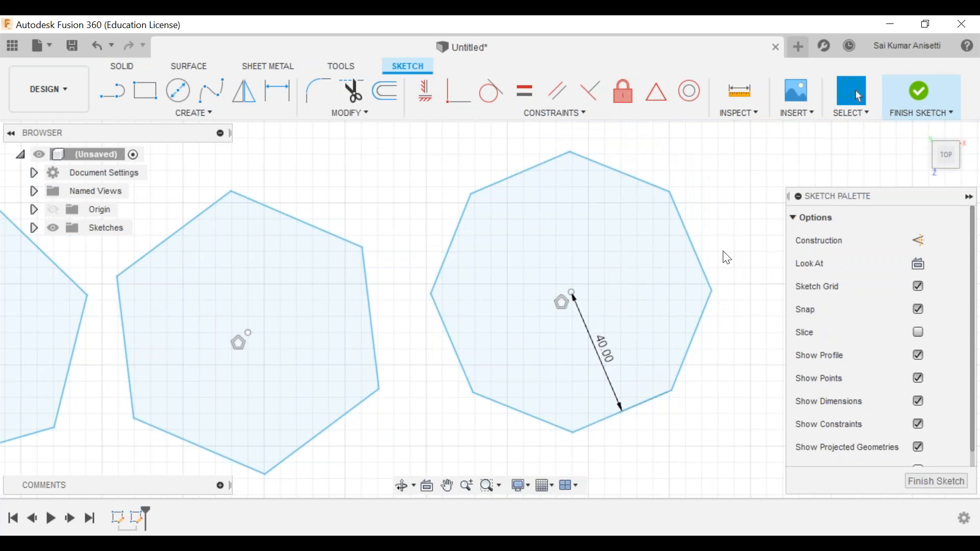
{"action": "scroll", "coordinate": [724, 252], "scroll_direction": "down", "scroll_amount": 2}
{"action": "scroll", "coordinate": [696, 249], "scroll_direction": "down", "scroll_amount": 1}
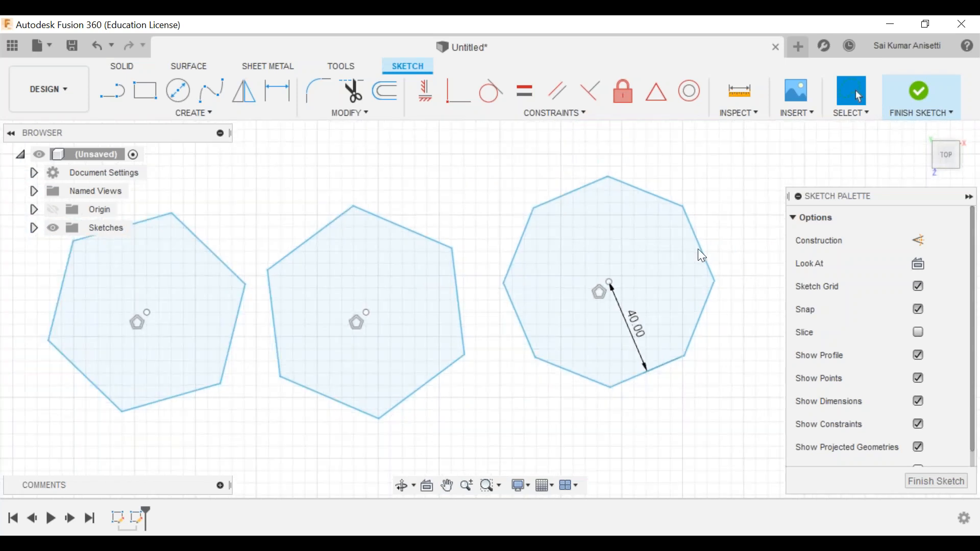
{"action": "scroll", "coordinate": [697, 249], "scroll_direction": "down", "scroll_amount": 3}
{"action": "middle_click_drag", "start_coordinate": [697, 250], "coordinate": [494, 267]}
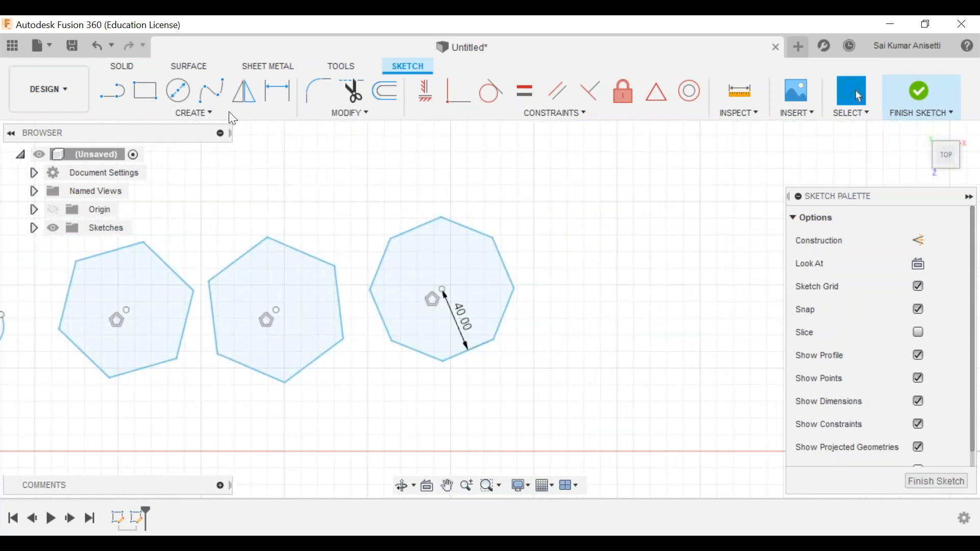
{"action": "left_click", "coordinate": [224, 112]}
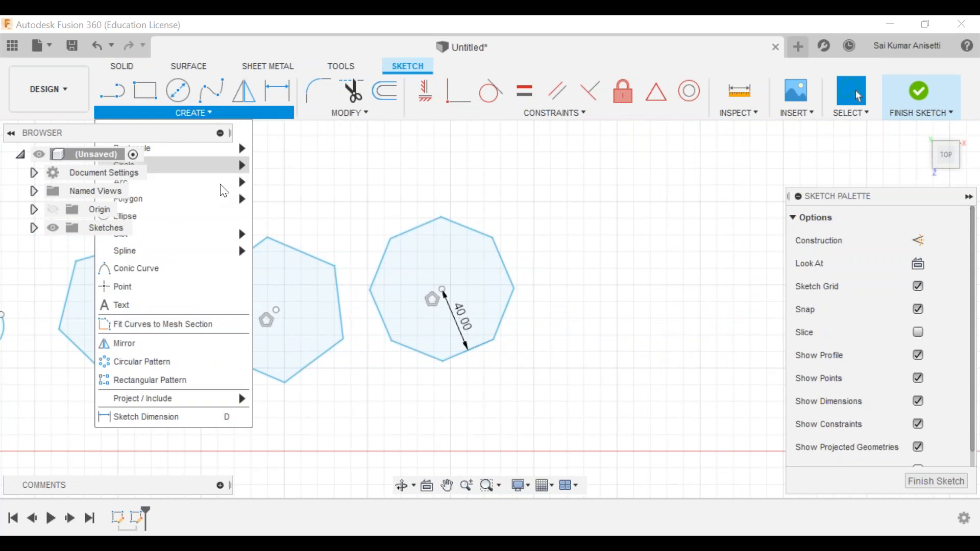
{"action": "mouse_move", "coordinate": [223, 198]}
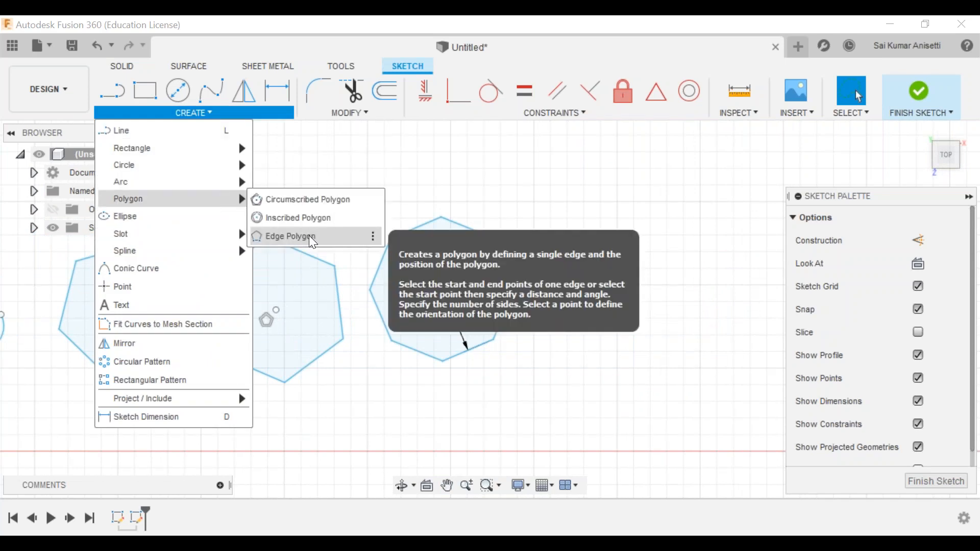
{"action": "left_click", "coordinate": [313, 238]}
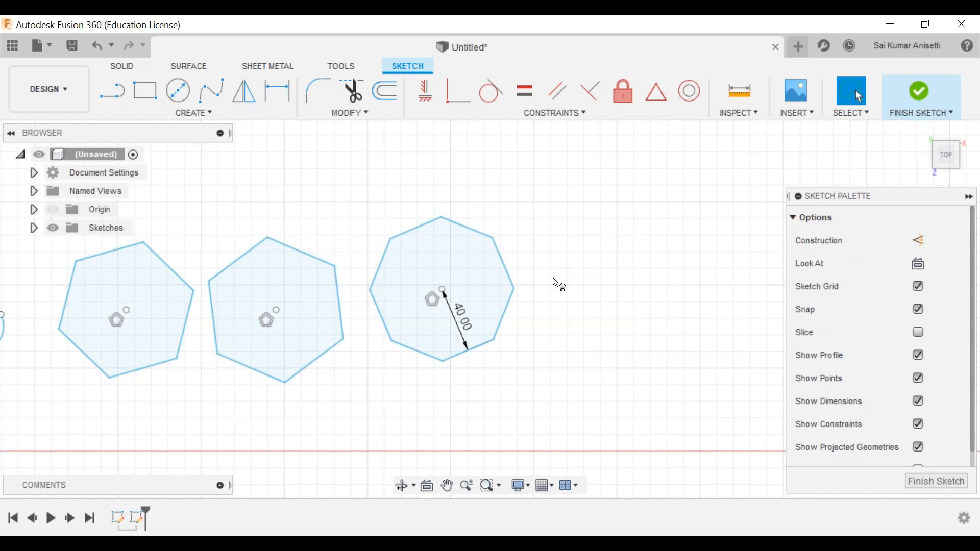
{"action": "middle_click_drag", "start_coordinate": [684, 303], "coordinate": [527, 259]}
{"action": "left_click", "coordinate": [514, 249]}
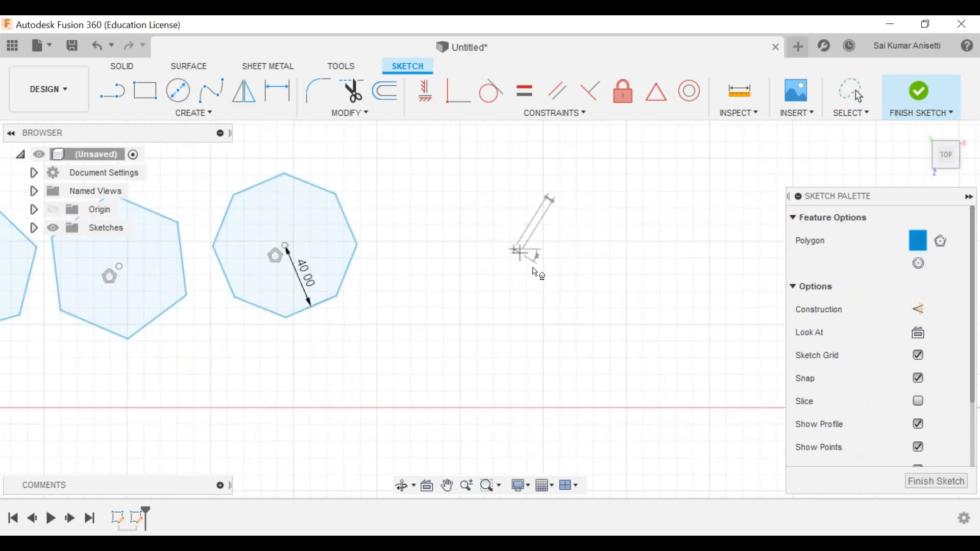
{"action": "left_click", "coordinate": [559, 361]}
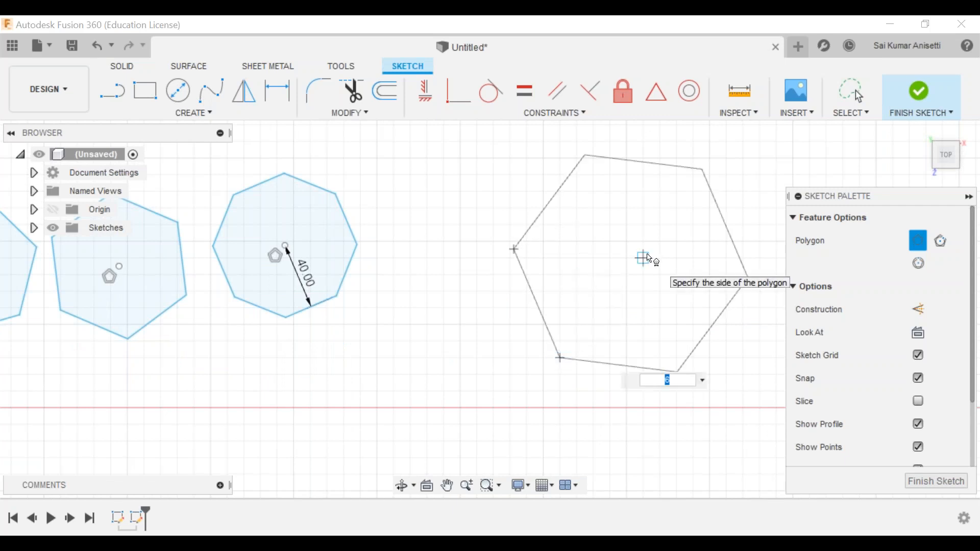
{"action": "left_click", "coordinate": [679, 307]}
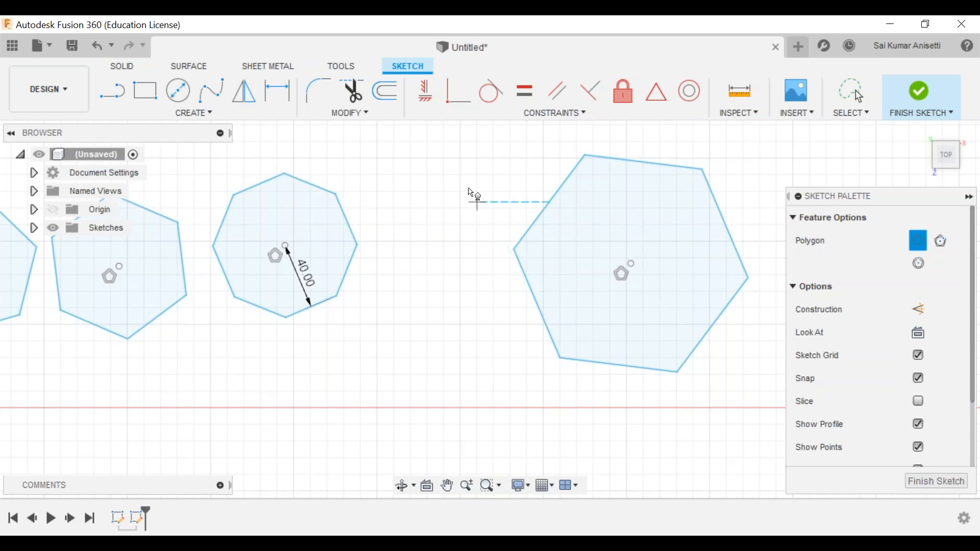
{"action": "key", "text": "Escape"}
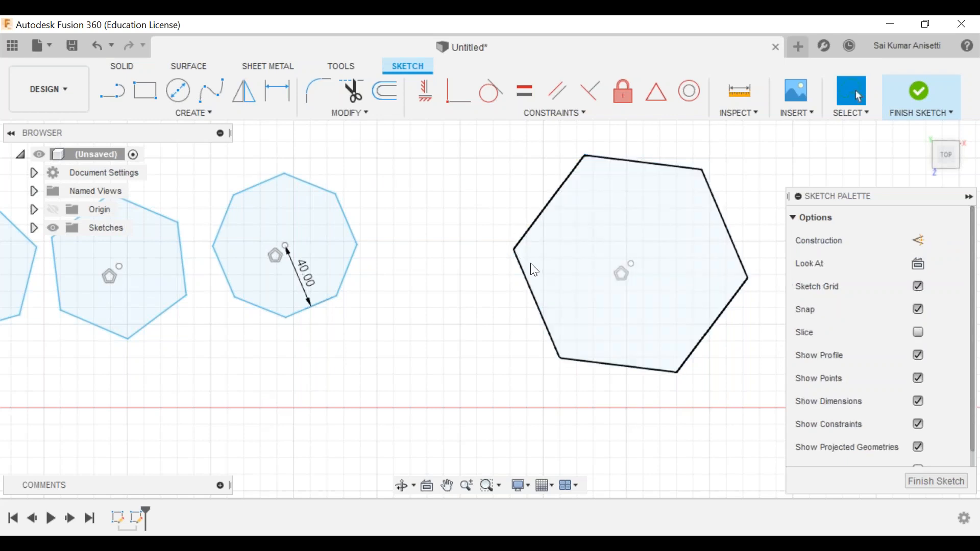
- Draw an eight-sided Edge Polygon with a 40 mm edge to the right of the large edge hexagon
{"action": "left_click", "coordinate": [194, 113]}
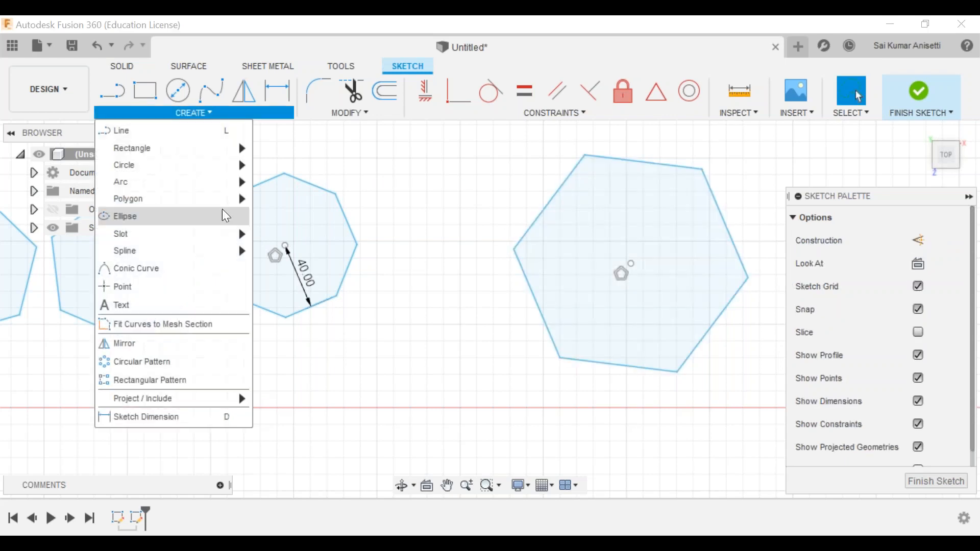
{"action": "mouse_move", "coordinate": [234, 199]}
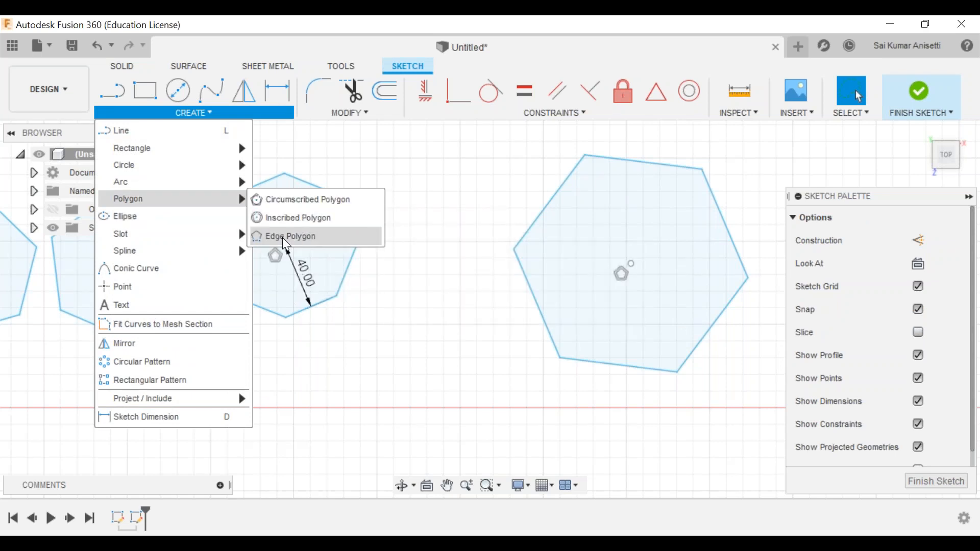
{"action": "left_click", "coordinate": [283, 237]}
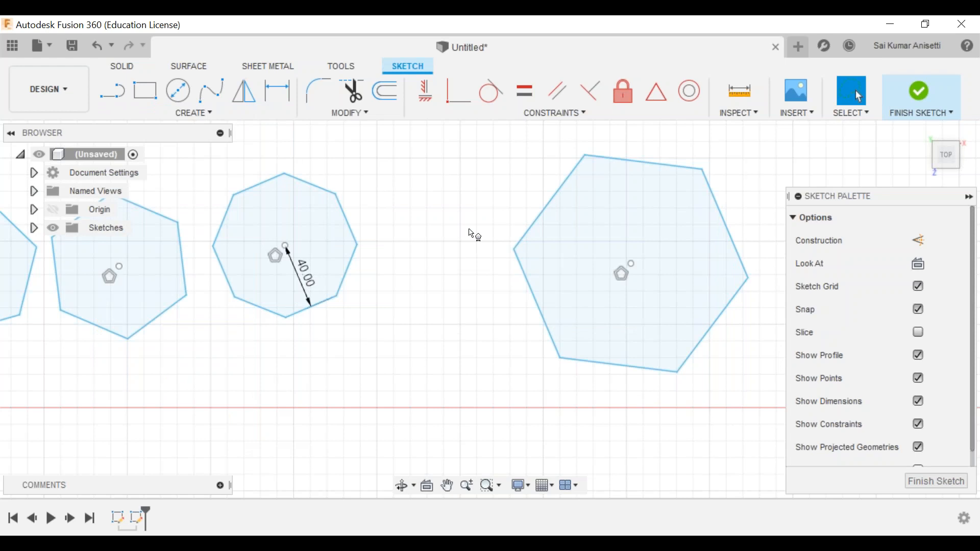
{"action": "left_click", "coordinate": [467, 229]}
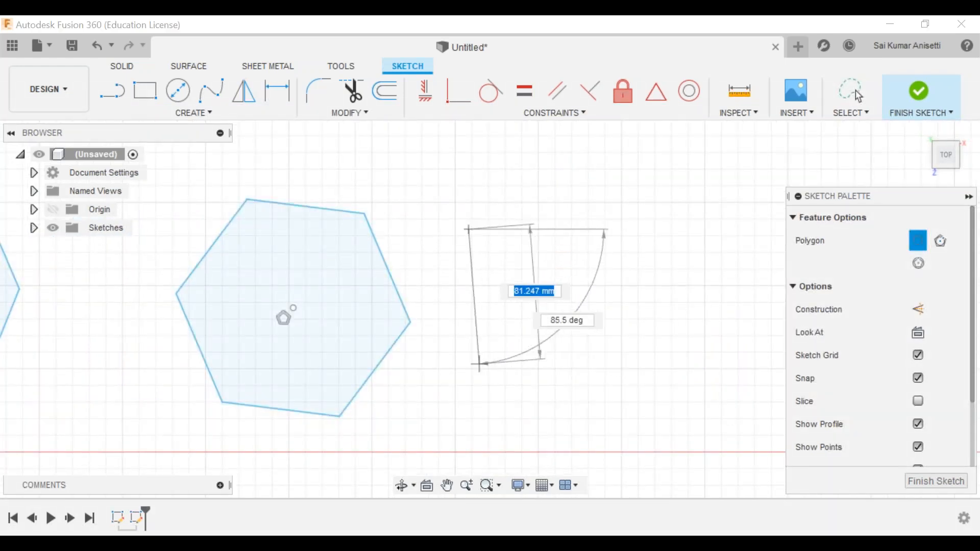
{"action": "type", "text": "4"}
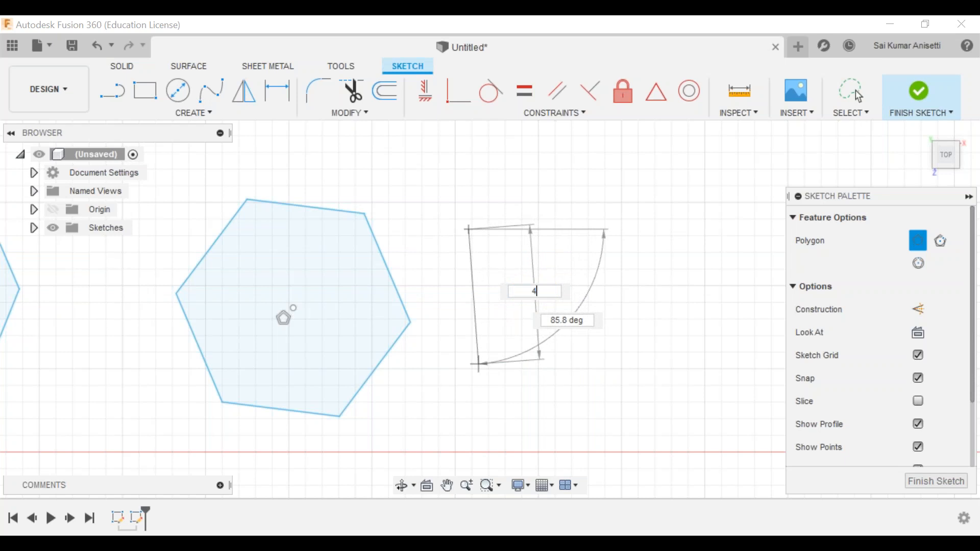
{"action": "type", "text": "0"}
{"action": "key", "text": "Tab"}
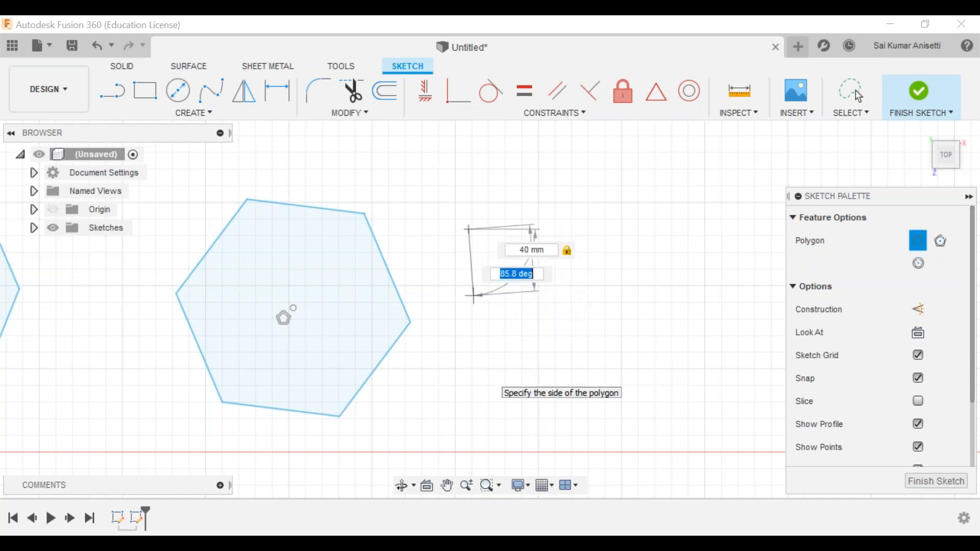
{"action": "key", "text": "Return"}
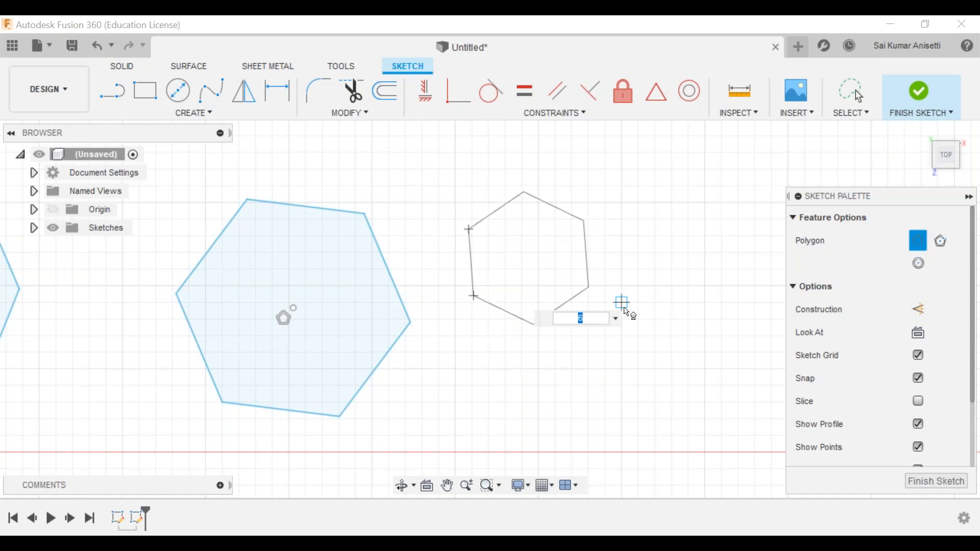
{"action": "type", "text": "8"}
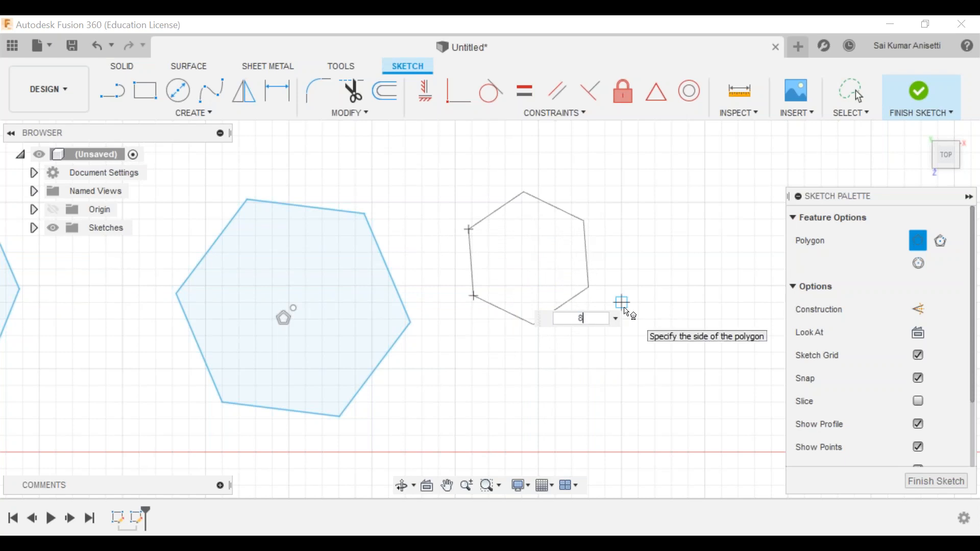
{"action": "key", "text": "Return"}
{"action": "left_click", "coordinate": [709, 298]}
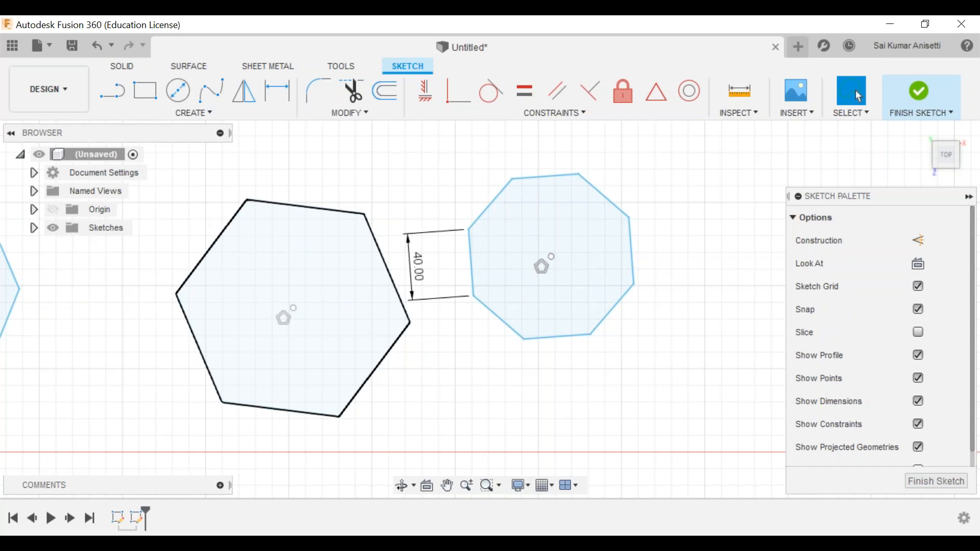
- Draw a horizontal Ellipse about 254 mm wide and 107 mm high below the 150 mm wide line profile, centred near the vertical axis
{"action": "middle_click_drag", "start_coordinate": [316, 306], "coordinate": [301, 305]}
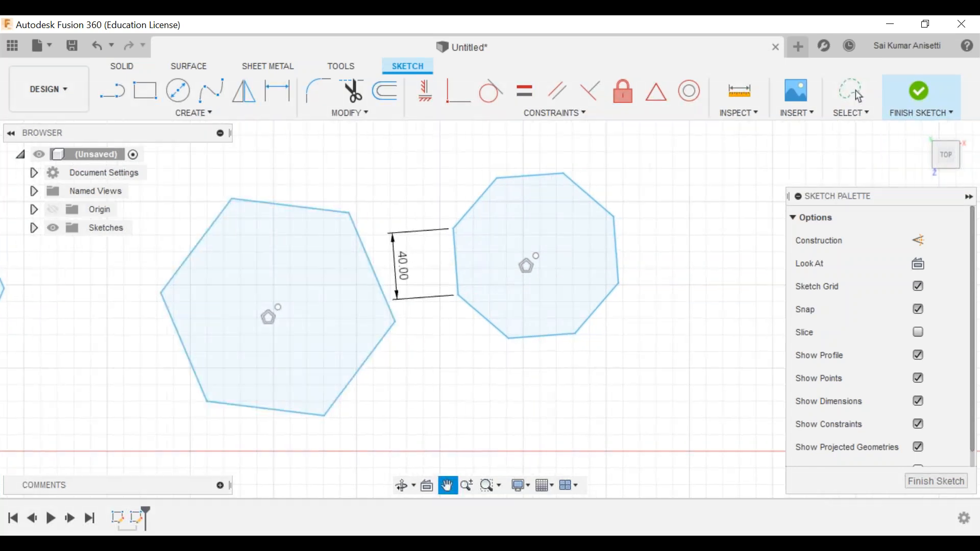
{"action": "left_click", "coordinate": [151, 109]}
{"action": "mouse_move", "coordinate": [278, 218]}
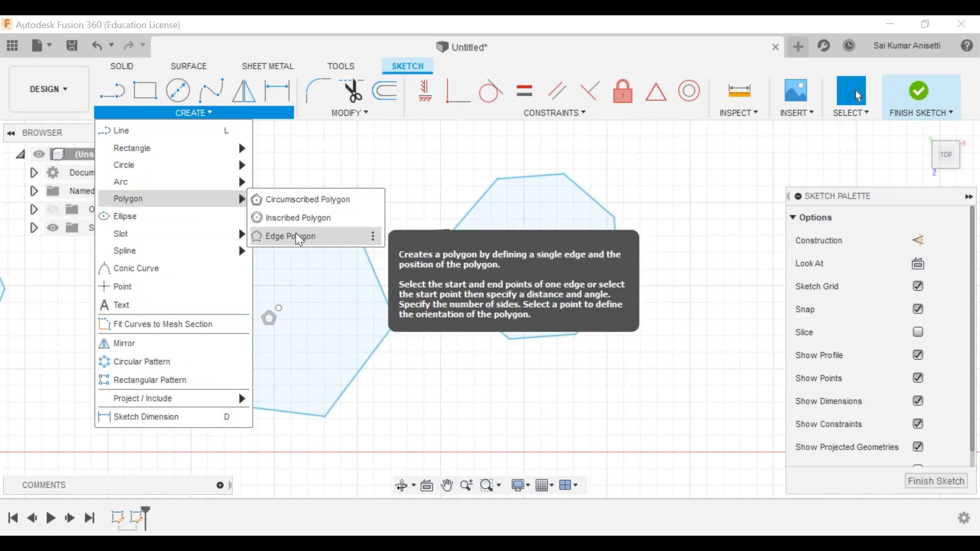
{"action": "left_click", "coordinate": [199, 223]}
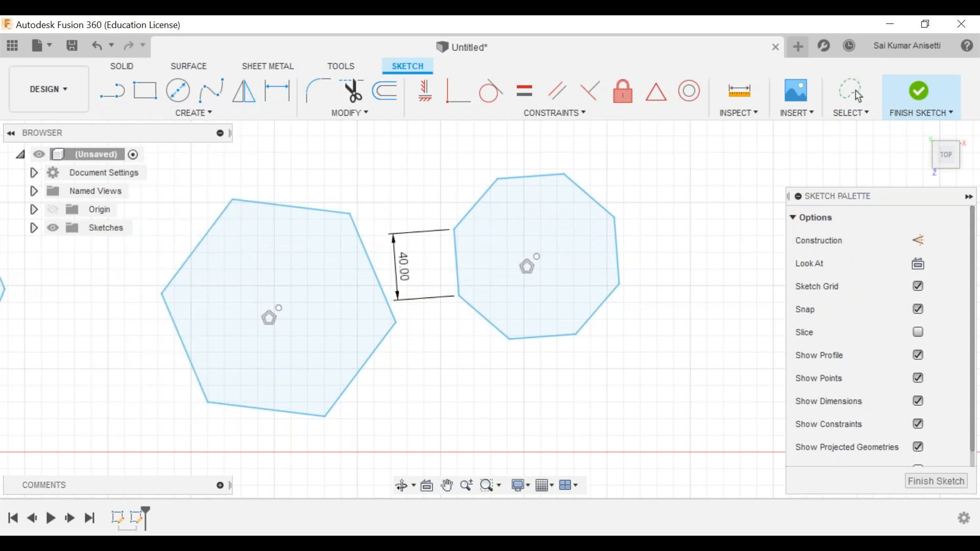
{"action": "middle_click_drag", "start_coordinate": [632, 243], "coordinate": [562, 253]}
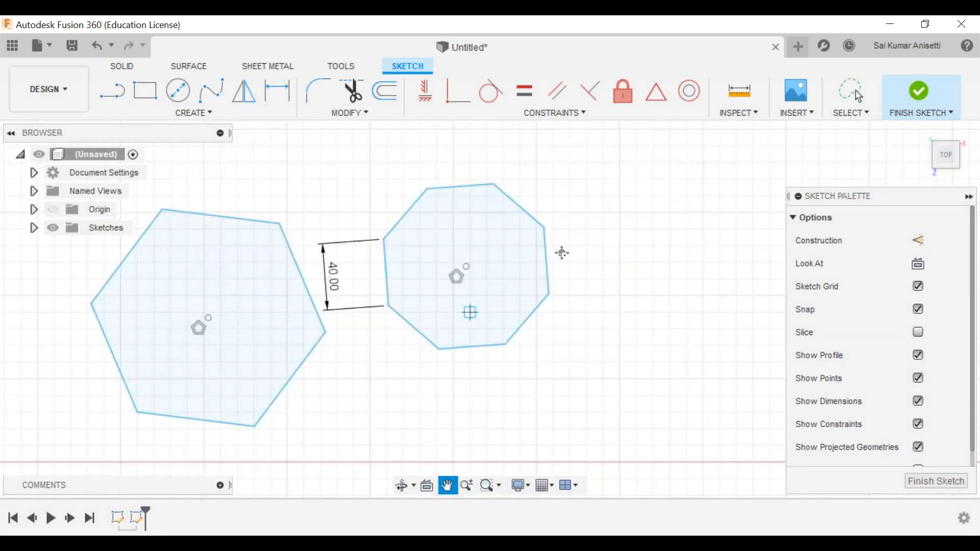
{"action": "middle_click_drag", "start_coordinate": [561, 253], "coordinate": [561, 252]}
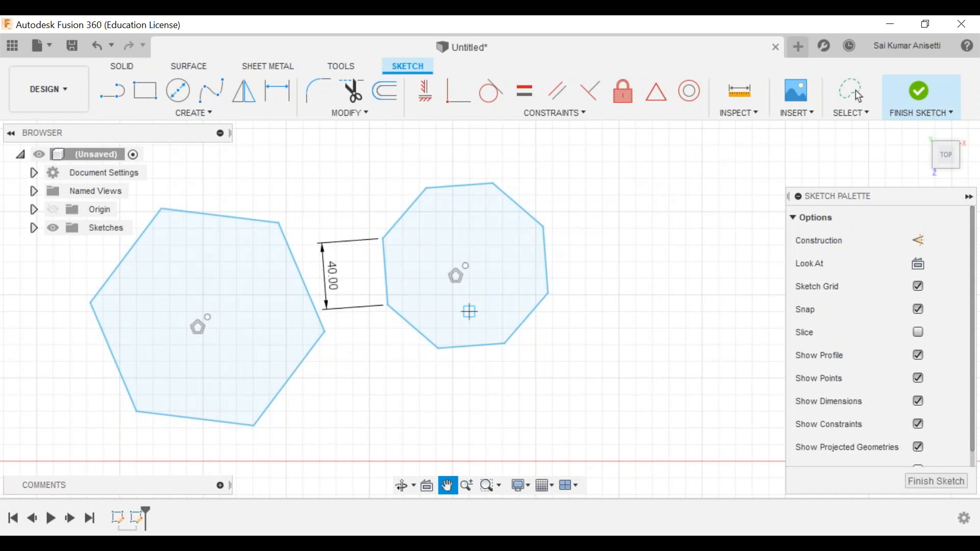
{"action": "scroll", "coordinate": [469, 311], "scroll_direction": "down", "scroll_amount": 5}
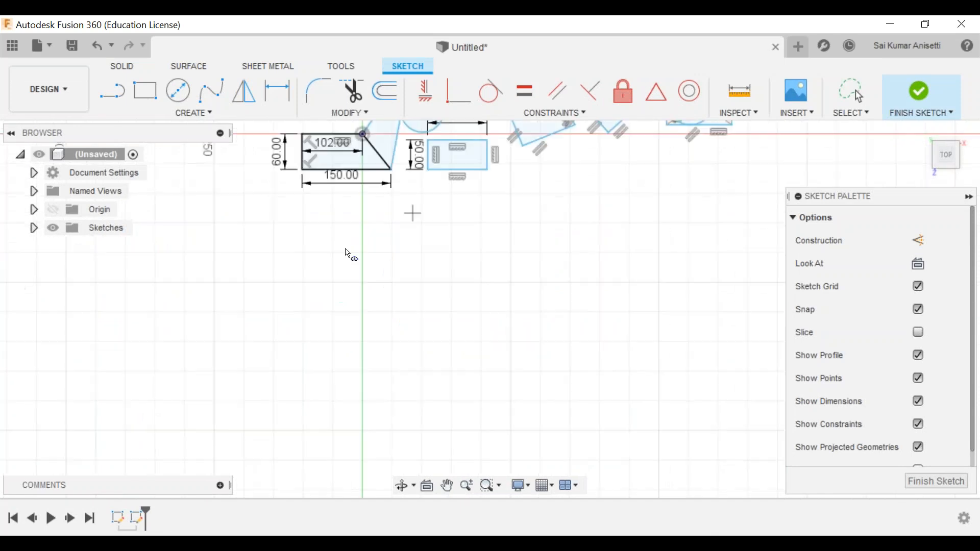
{"action": "scroll", "coordinate": [412, 213], "scroll_direction": "up", "scroll_amount": 2}
{"action": "left_click", "coordinate": [333, 266]}
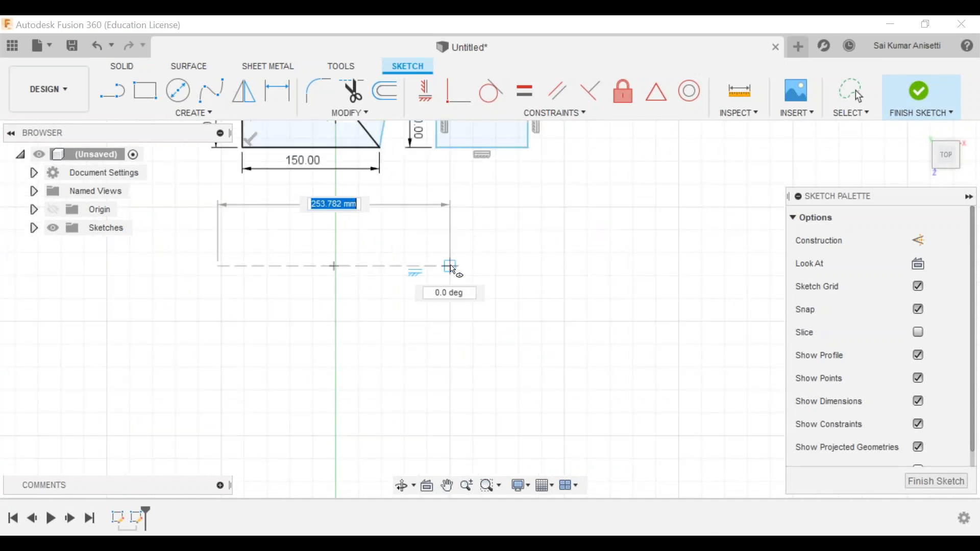
{"action": "left_click", "coordinate": [450, 266]}
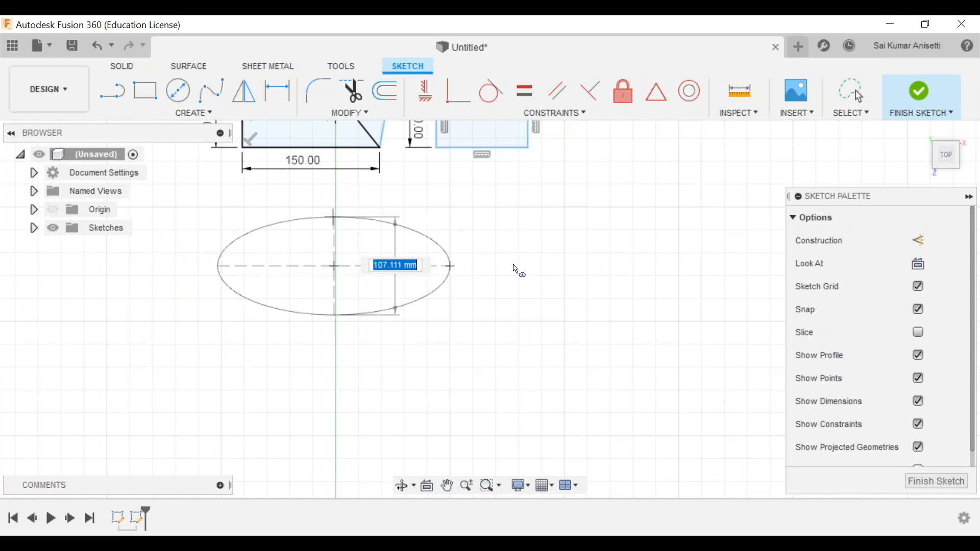
{"action": "key", "text": "Return"}
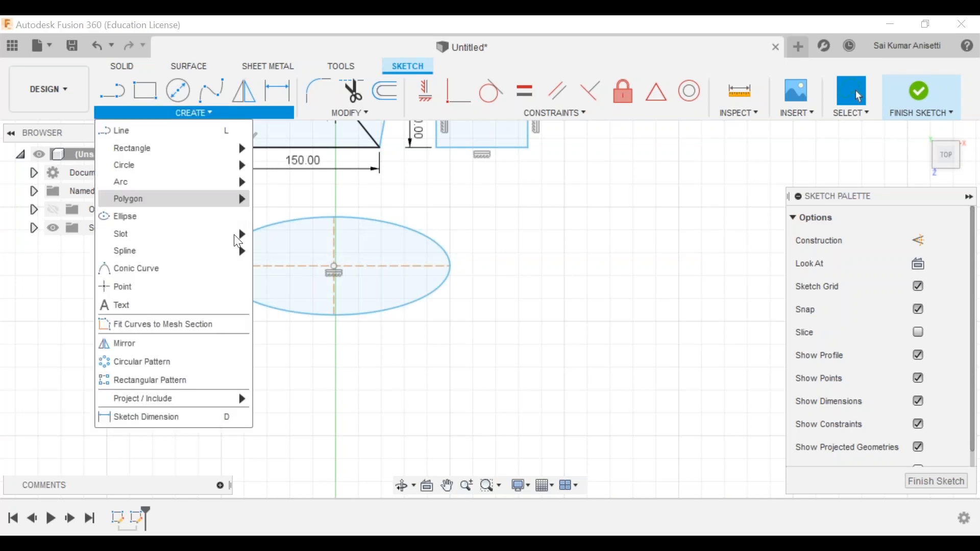
- Draw a horizontal Center to Center Slot about 86 mm wide in the empty area to the right of the ellipse
{"action": "mouse_move", "coordinate": [234, 235]}
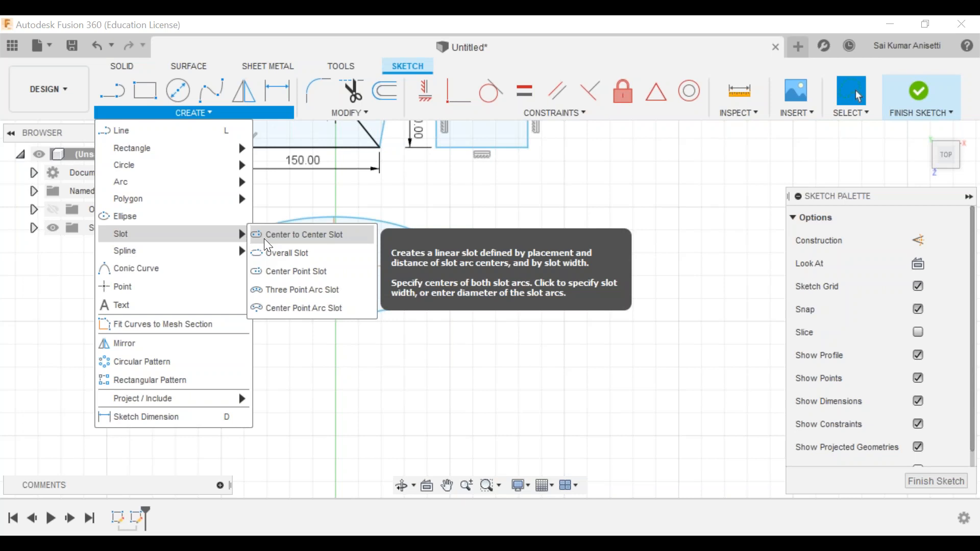
{"action": "left_click", "coordinate": [264, 237]}
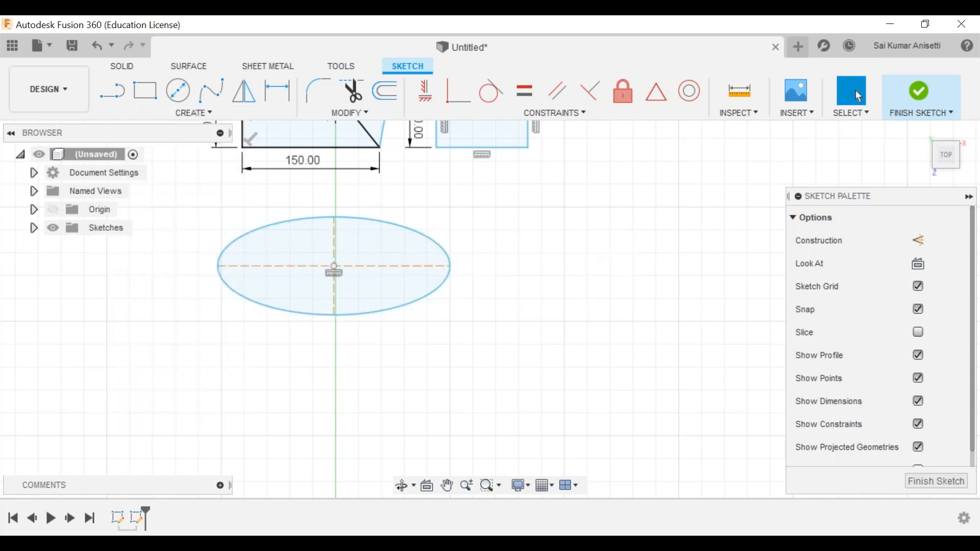
{"action": "middle_click_drag", "start_coordinate": [690, 277], "coordinate": [391, 294]}
{"action": "left_click", "coordinate": [380, 292]}
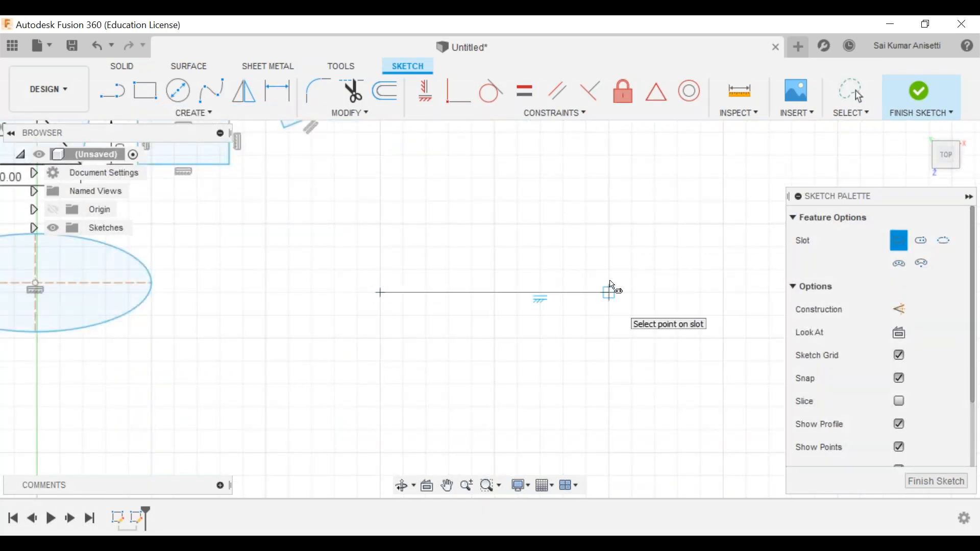
{"action": "left_click", "coordinate": [609, 284]}
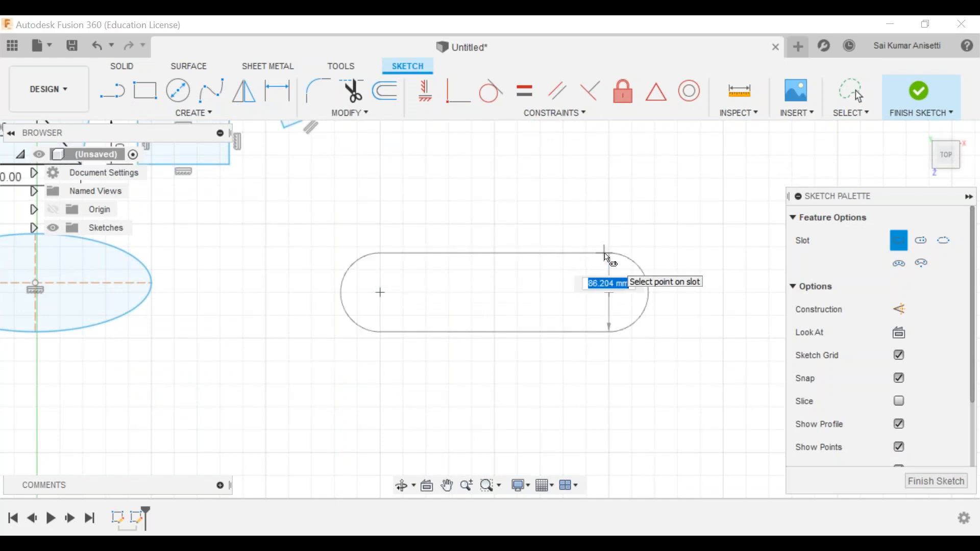
{"action": "left_click", "coordinate": [607, 258]}
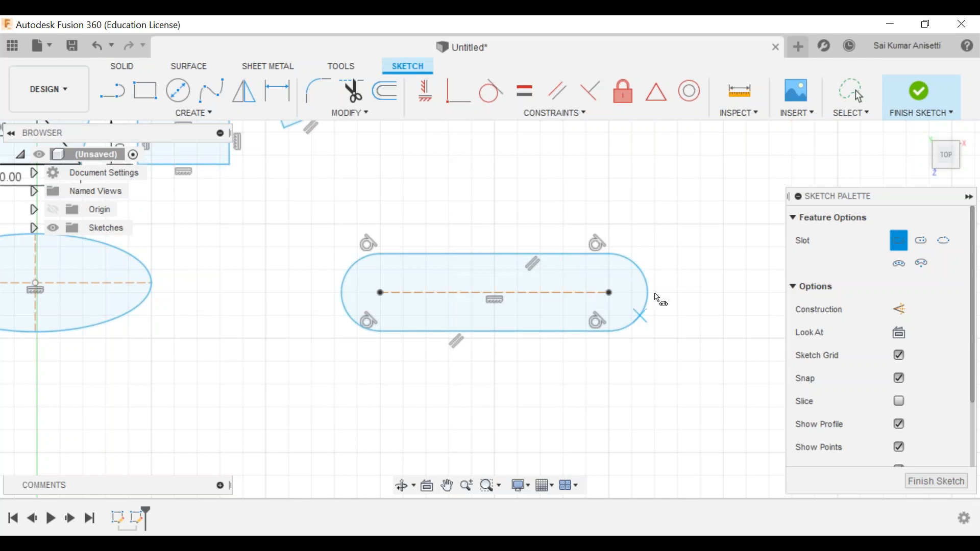
{"action": "key", "text": "Escape"}
{"action": "middle_click_drag", "start_coordinate": [686, 299], "coordinate": [649, 294]}
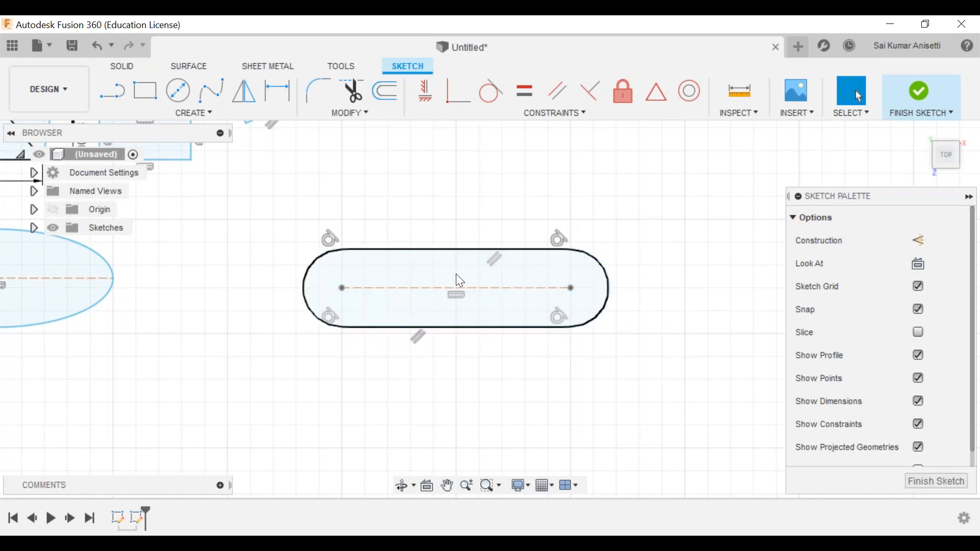
- Draw an upward-arching Three Point Arc Slot about 56 mm wide to the right of the straight slot
{"action": "left_click", "coordinate": [219, 111]}
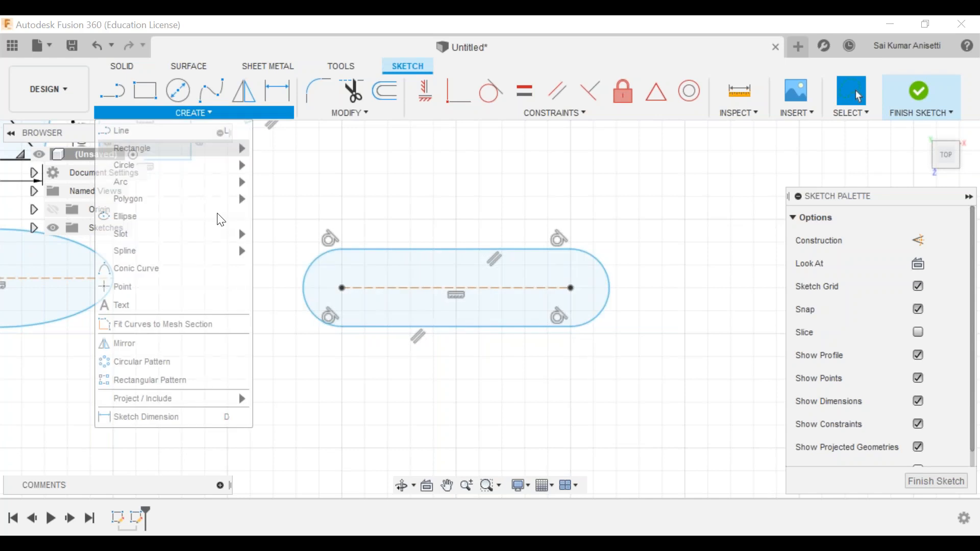
{"action": "mouse_move", "coordinate": [215, 242]}
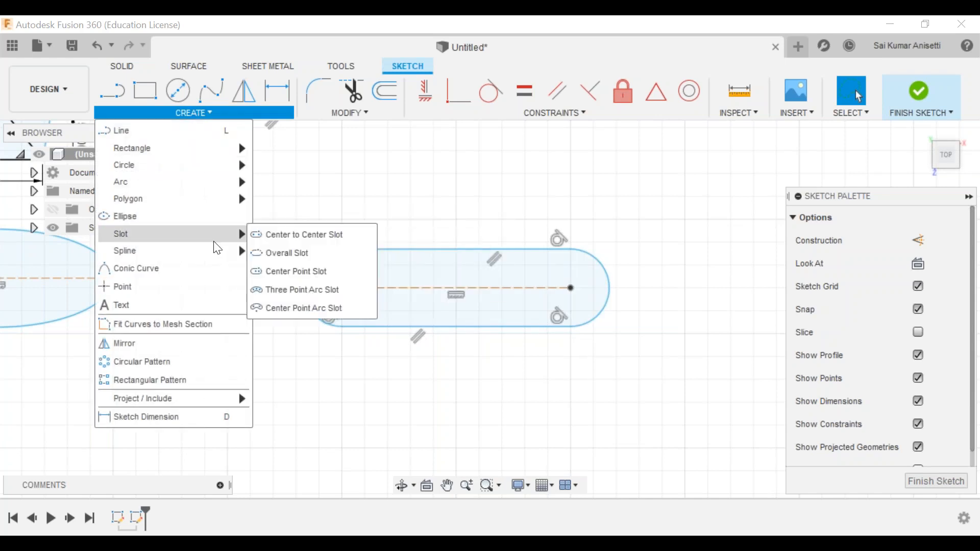
{"action": "left_click", "coordinate": [345, 289]}
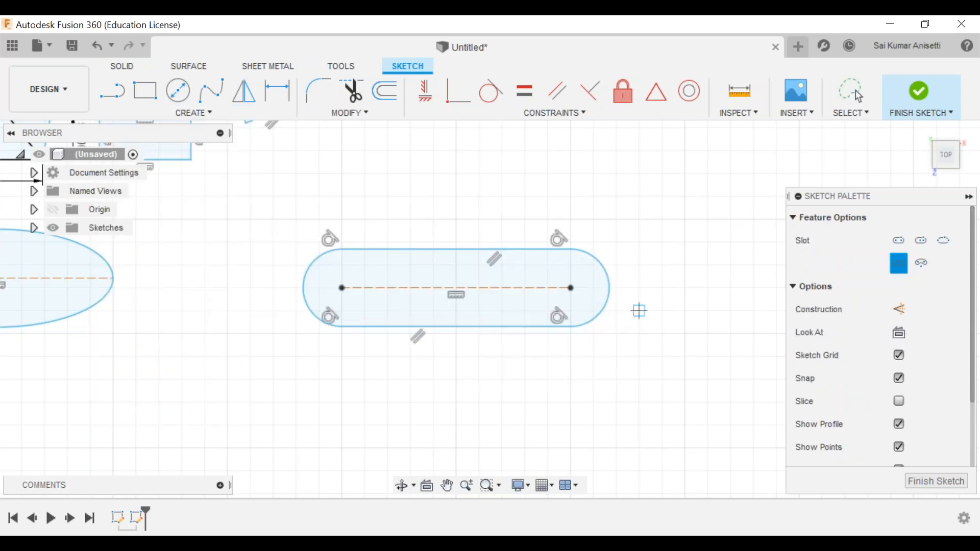
{"action": "middle_click_drag", "start_coordinate": [731, 287], "coordinate": [401, 300]}
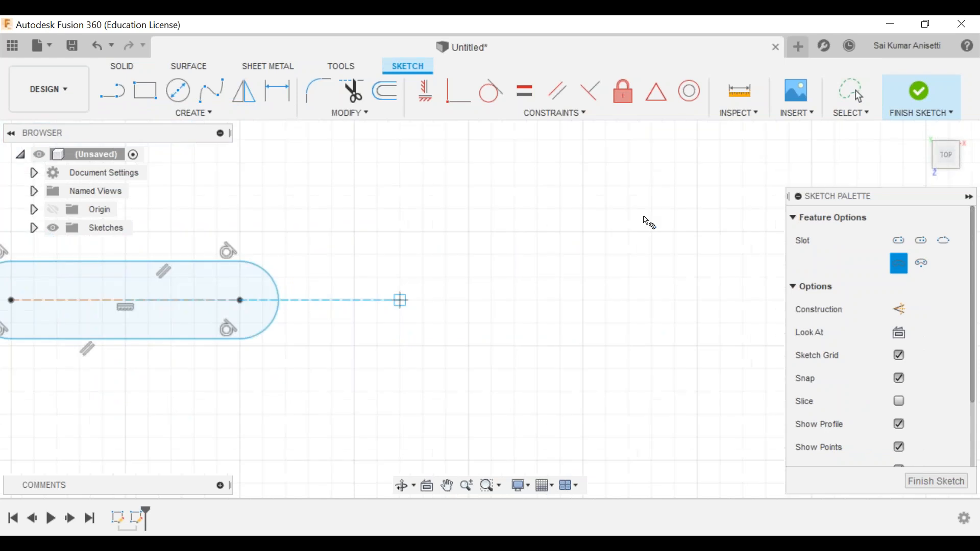
{"action": "left_click", "coordinate": [400, 300]}
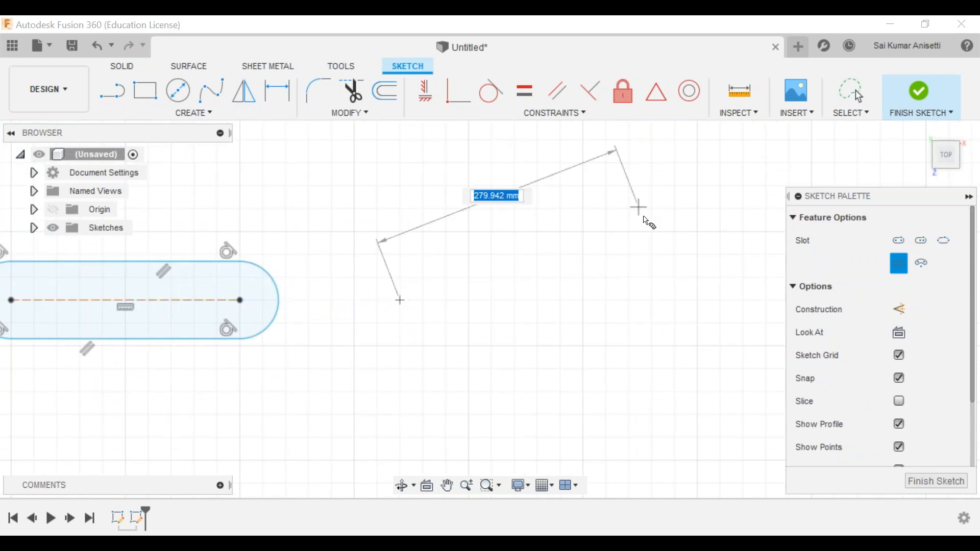
{"action": "left_click", "coordinate": [675, 287]}
{"action": "left_click", "coordinate": [547, 213]}
{"action": "left_click", "coordinate": [547, 229]}
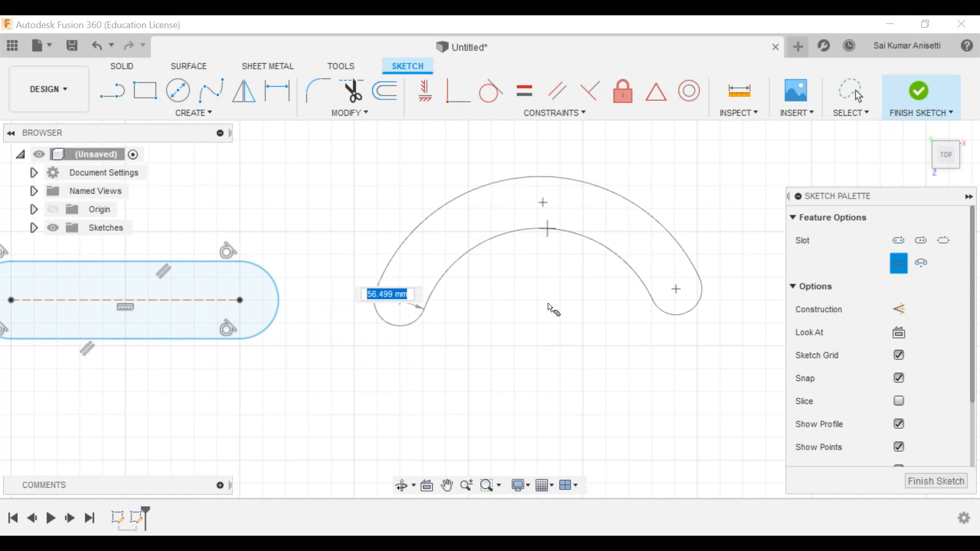
{"action": "left_click", "coordinate": [552, 307]}
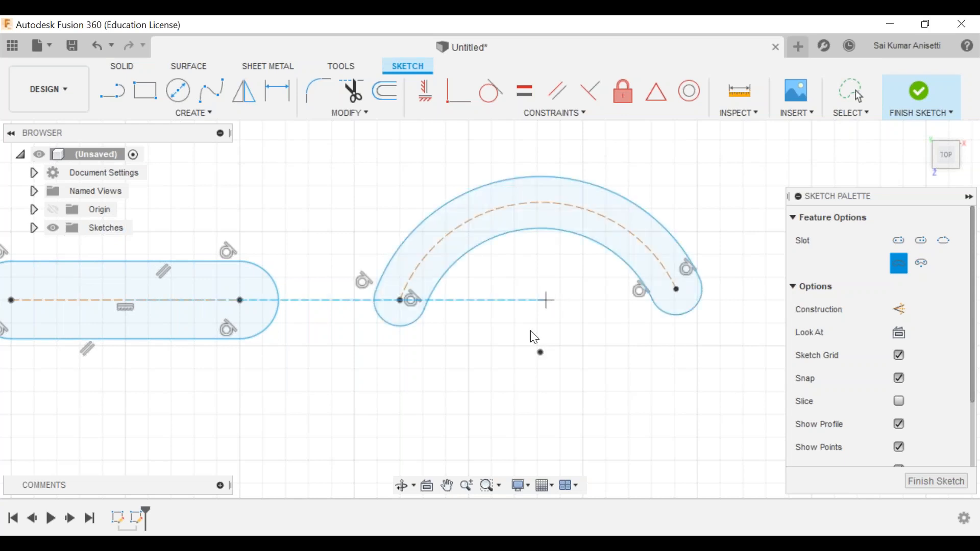
{"action": "key", "text": "Escape"}
{"action": "middle_click_drag", "start_coordinate": [543, 364], "coordinate": [522, 365]}
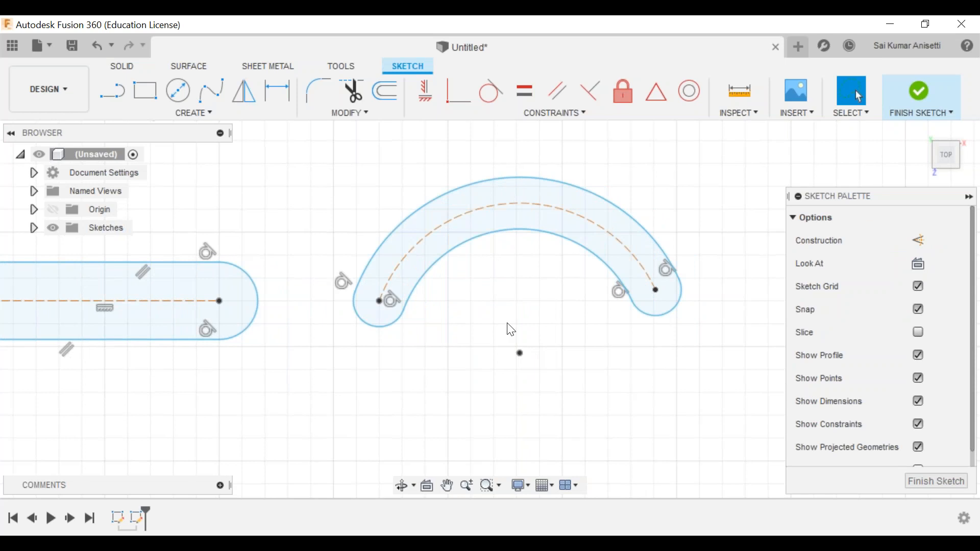
- Move the arc slot slightly up and to the right by its arc centre point
{"action": "left_click", "coordinate": [519, 352]}
{"action": "left_click_drag", "start_coordinate": [519, 352], "coordinate": [531, 294]}
{"action": "left_click", "coordinate": [532, 292]}
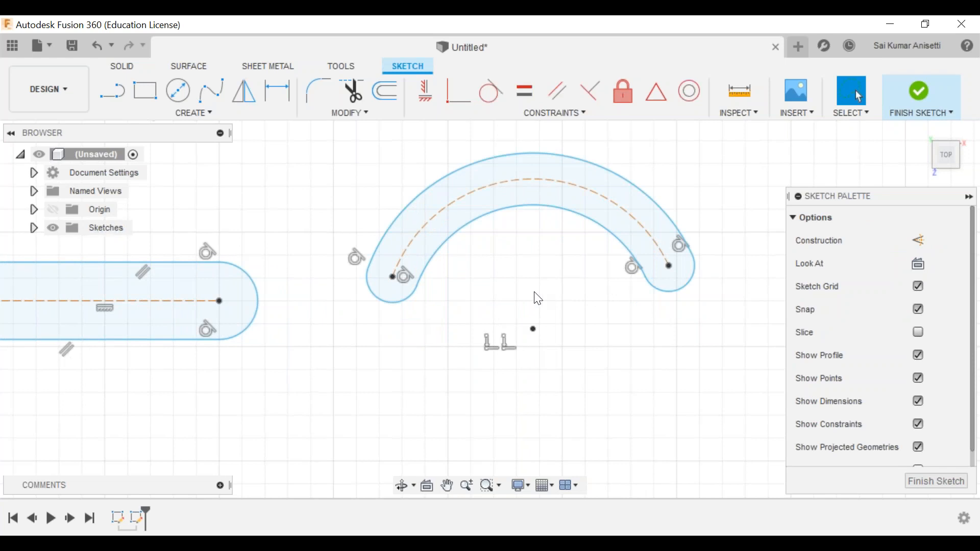
{"action": "middle_click_drag", "start_coordinate": [213, 140], "coordinate": [241, 180]}
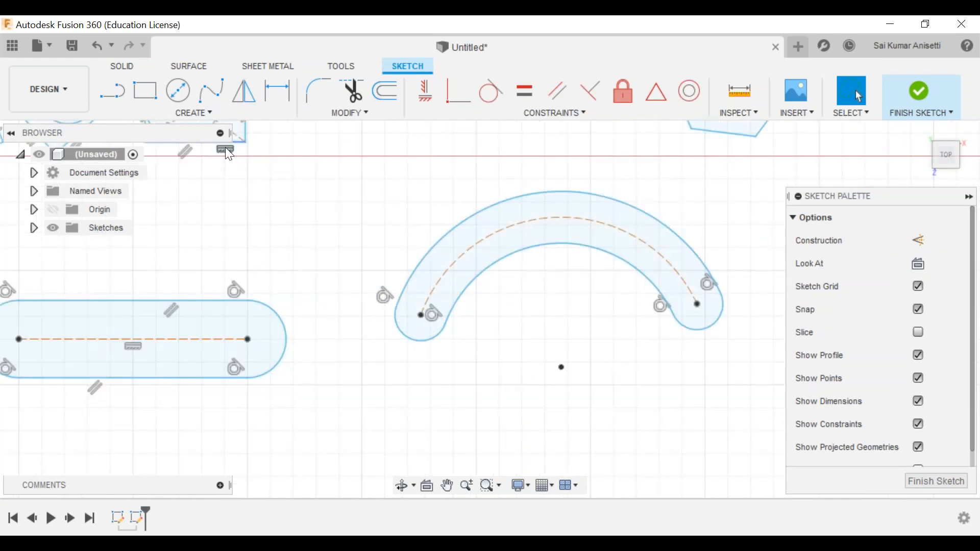
{"action": "left_click", "coordinate": [194, 112]}
{"action": "mouse_move", "coordinate": [222, 258]}
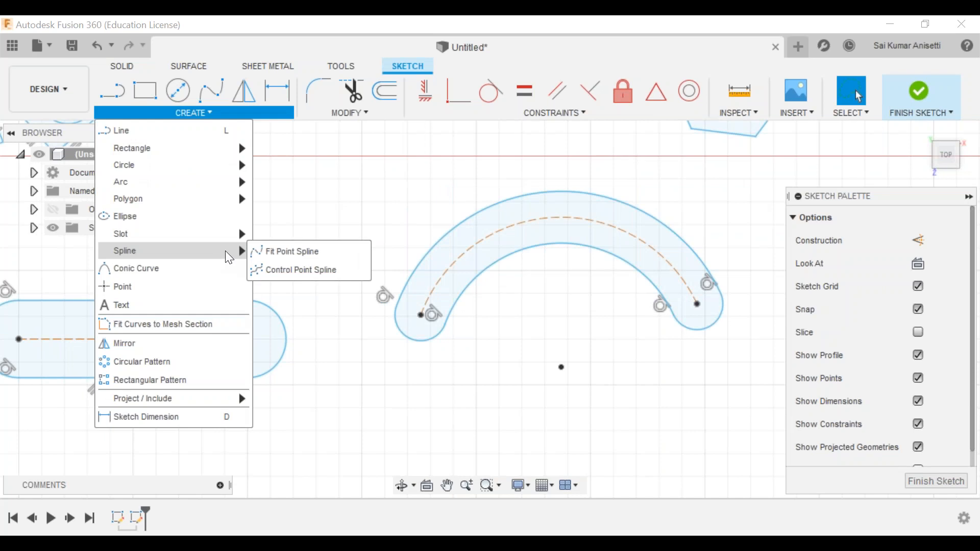
{"action": "left_click", "coordinate": [281, 255]}
{"action": "mouse_move", "coordinate": [587, 229]}
{"action": "middle_mouse_down"}
{"action": "mouse_move", "coordinate": [407, 275]}
{"action": "mouse_move", "coordinate": [190, 368]}
{"action": "middle_mouse_up"}
{"action": "left_click", "coordinate": [413, 291]}
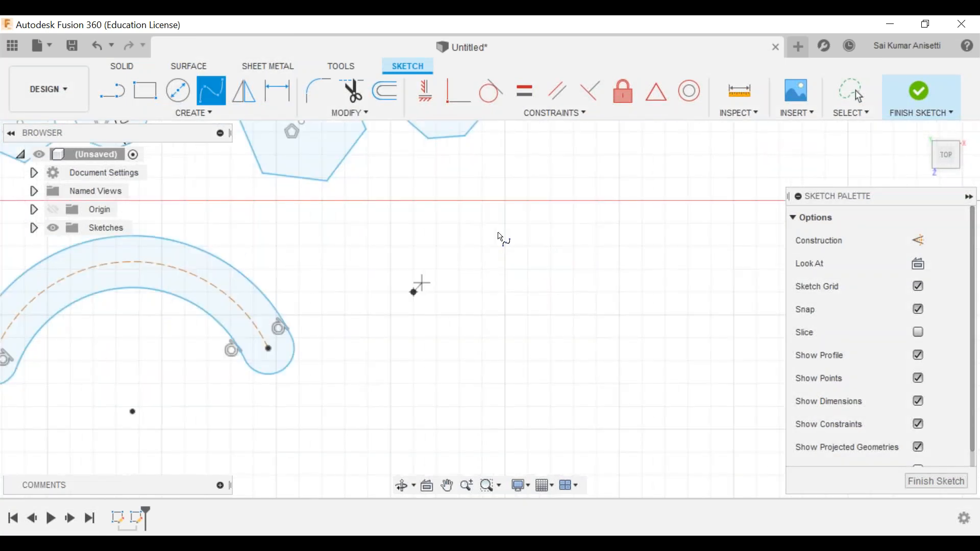
{"action": "left_click", "coordinate": [499, 236]}
{"action": "left_click", "coordinate": [604, 278]}
{"action": "mouse_move", "coordinate": [620, 278]}
{"action": "middle_mouse_down"}
{"action": "mouse_move", "coordinate": [587, 298]}
{"action": "mouse_move", "coordinate": [510, 310]}
{"action": "middle_mouse_up"}
{"action": "left_click", "coordinate": [593, 303]}
{"action": "left_click", "coordinate": [661, 302]}
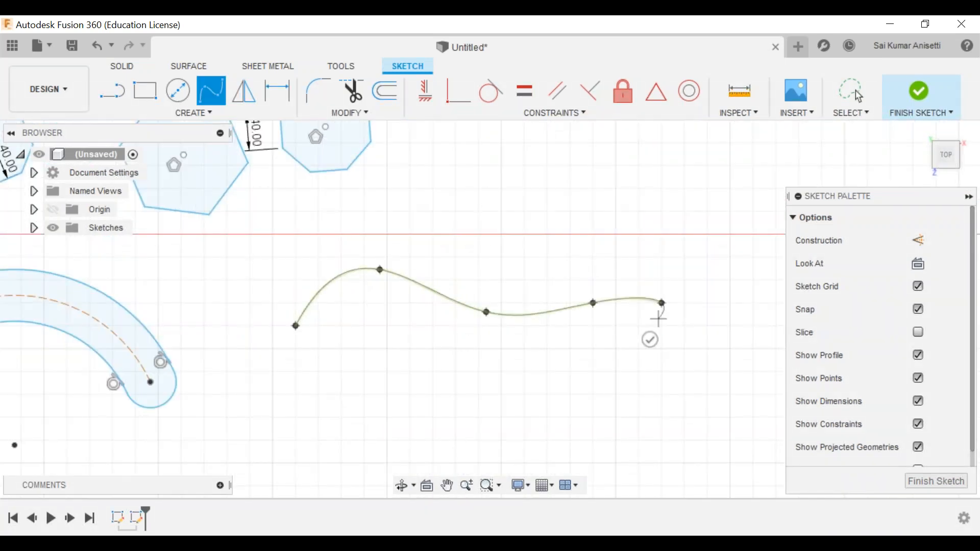
{"action": "key", "text": "Escape"}
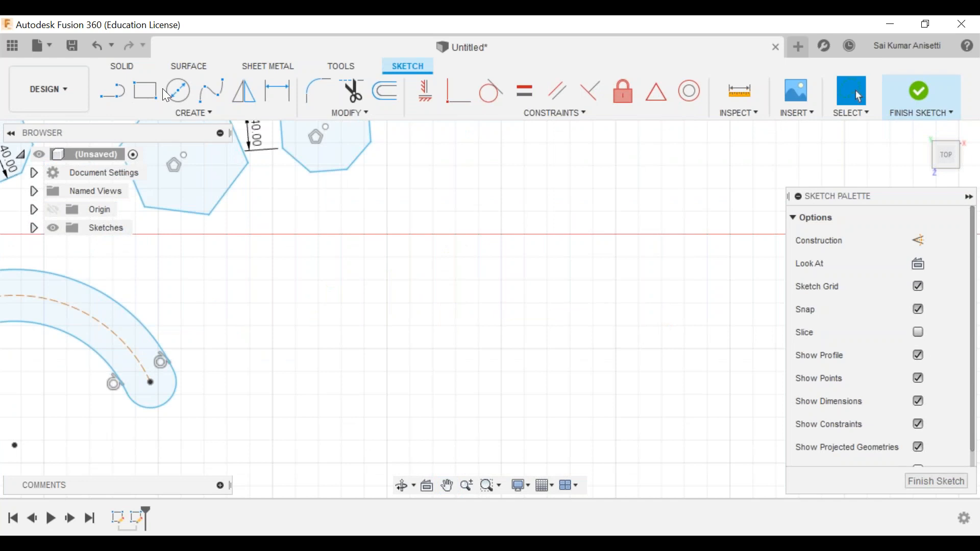
- Draw a wavy Fit Point Spline through five points to the right of the arc slot, ending in an upward curve
{"action": "left_click", "coordinate": [210, 88]}
{"action": "left_click", "coordinate": [303, 338]}
{"action": "left_click", "coordinate": [393, 270]}
{"action": "left_click", "coordinate": [525, 325]}
{"action": "left_click", "coordinate": [647, 326]}
{"action": "double_click", "coordinate": [679, 273]}
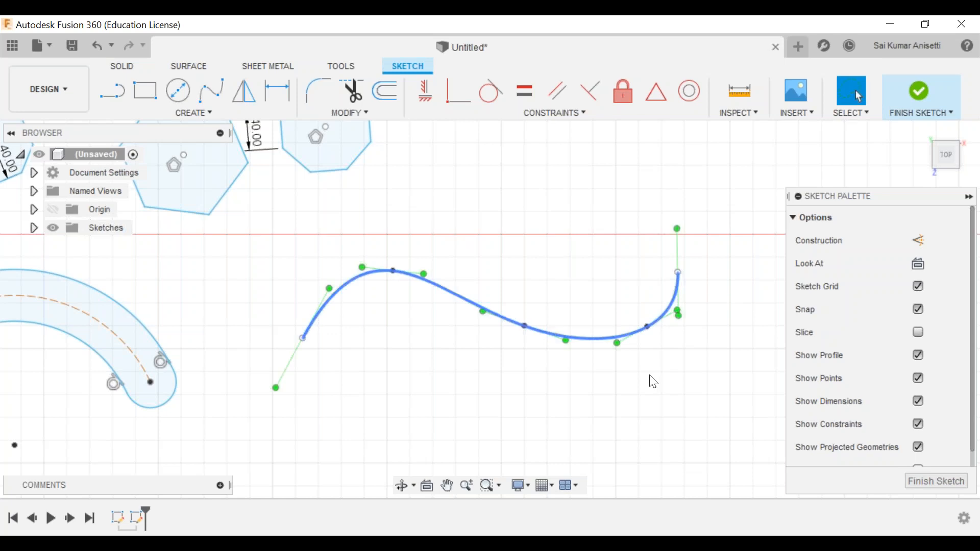
{"action": "left_click", "coordinate": [649, 375]}
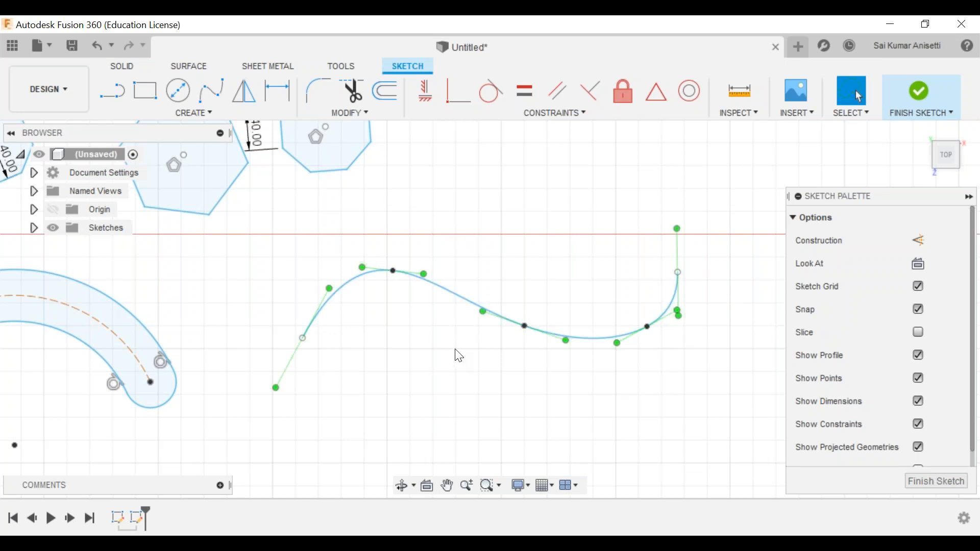
- Draw a Control Point Spline with five control points above and to the right of the fit point spline
{"action": "left_click", "coordinate": [447, 484]}
{"action": "middle_click_drag", "start_coordinate": [357, 265], "coordinate": [333, 259]}
{"action": "left_click", "coordinate": [233, 109]}
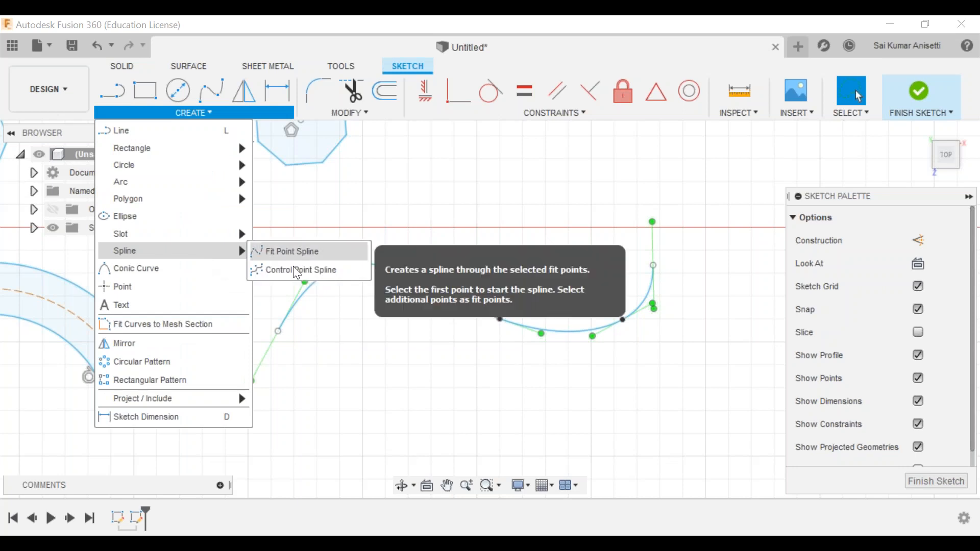
{"action": "left_click", "coordinate": [295, 270]}
{"action": "mouse_move", "coordinate": [341, 309]}
{"action": "middle_mouse_down"}
{"action": "mouse_move", "coordinate": [262, 324]}
{"action": "mouse_move", "coordinate": [305, 373]}
{"action": "middle_mouse_up"}
{"action": "left_click", "coordinate": [317, 254]}
{"action": "left_click", "coordinate": [422, 189]}
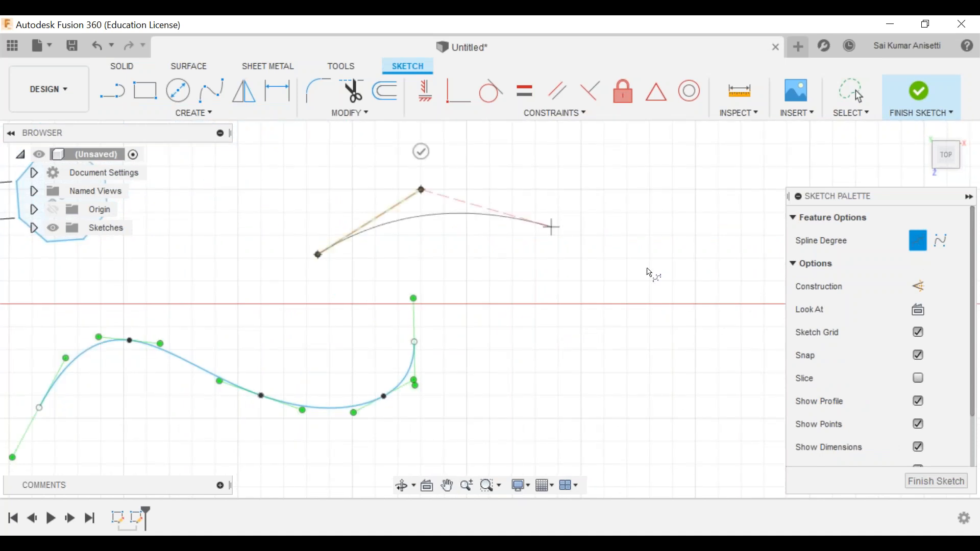
{"action": "left_click", "coordinate": [592, 245]}
{"action": "left_click", "coordinate": [695, 254]}
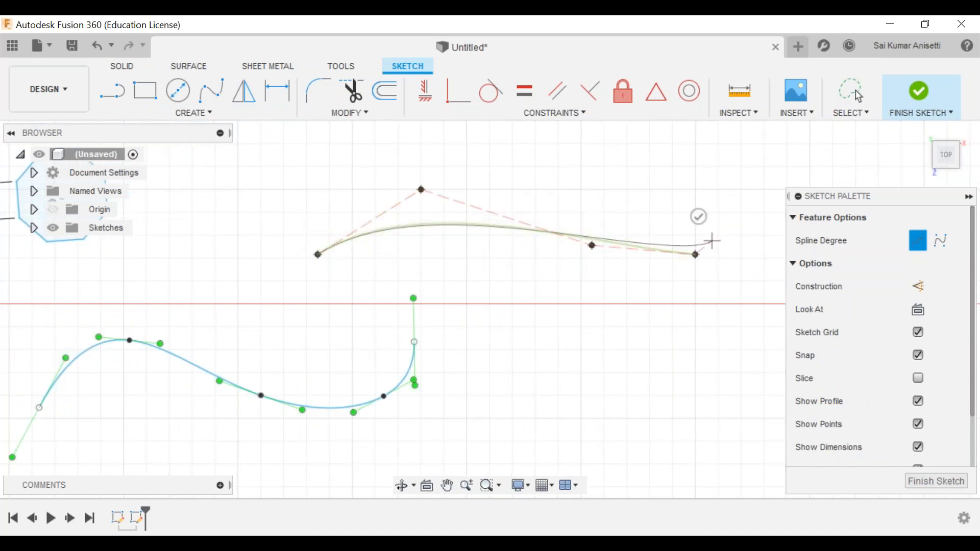
{"action": "double_click", "coordinate": [718, 235]}
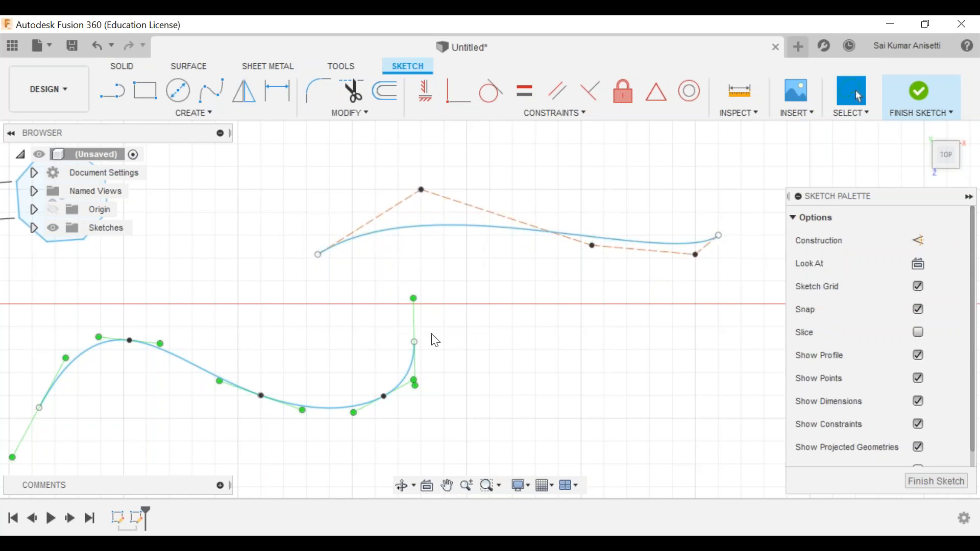
- Compare the fit point spline's points and tangent handles with the control points of the upper spline
{"action": "middle_click_drag", "start_coordinate": [435, 340], "coordinate": [463, 303]}
{"action": "left_click", "coordinate": [365, 369]}
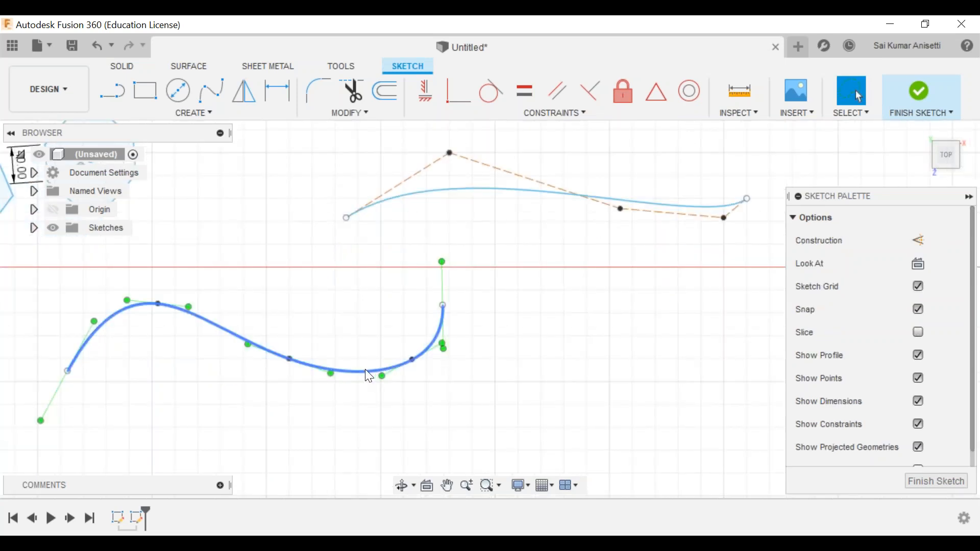
{"action": "left_click", "coordinate": [414, 363]}
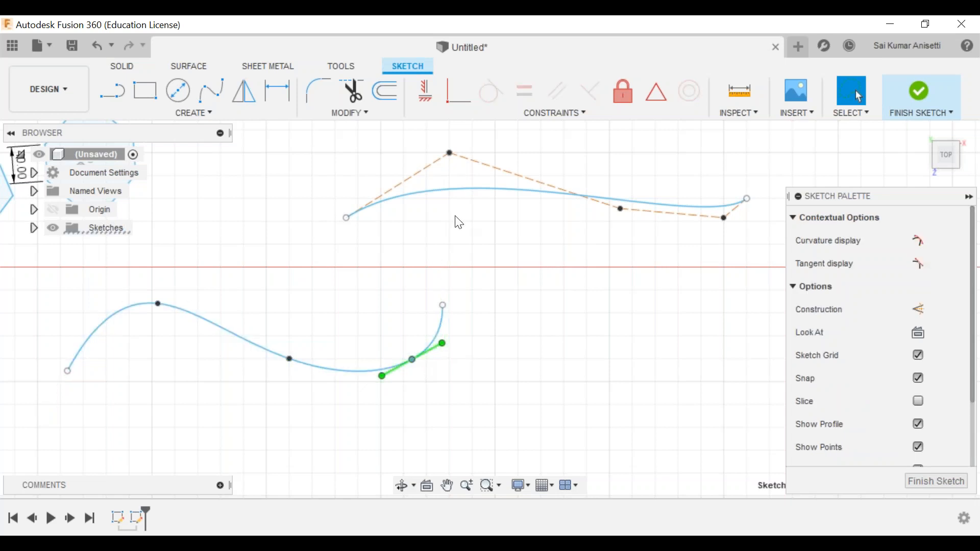
{"action": "left_click", "coordinate": [450, 154]}
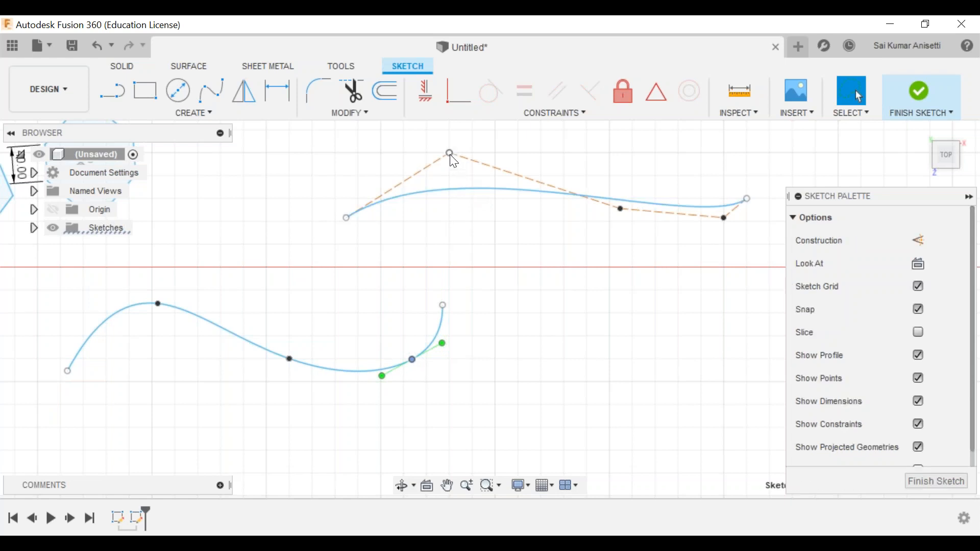
{"action": "left_click", "coordinate": [401, 367]}
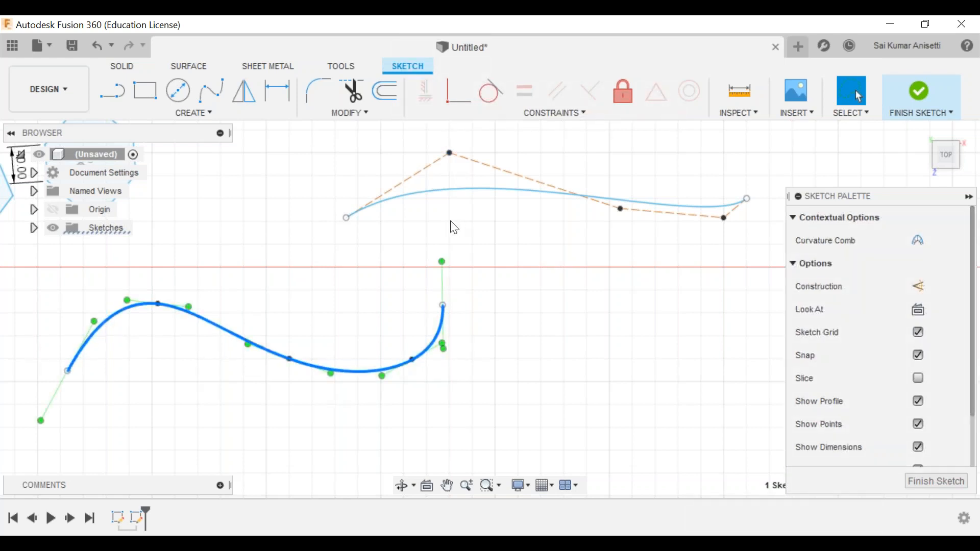
- Reshape the control point spline by moving its third control point down and its second one up and to the right
{"action": "middle_click_drag", "start_coordinate": [561, 246], "coordinate": [535, 249]}
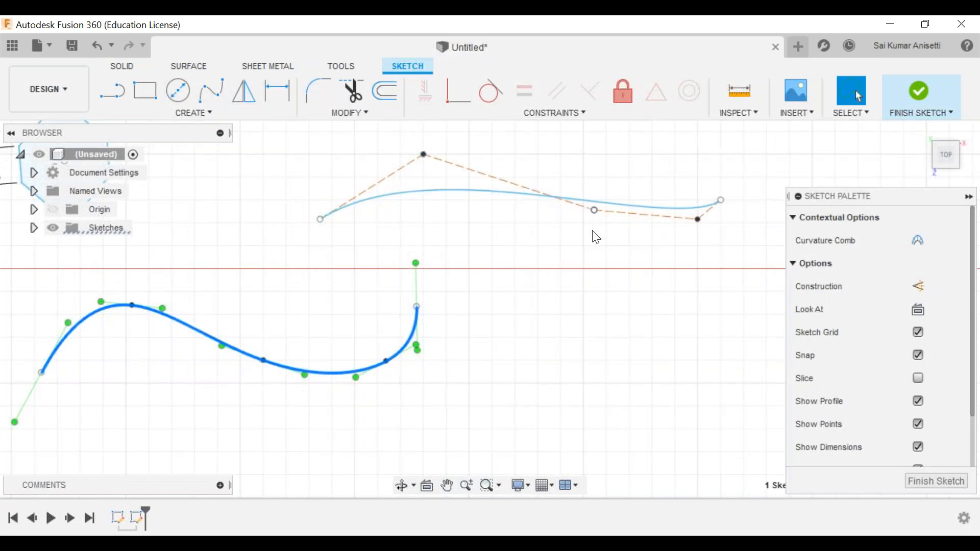
{"action": "left_click_drag", "start_coordinate": [592, 232], "coordinate": [593, 238]}
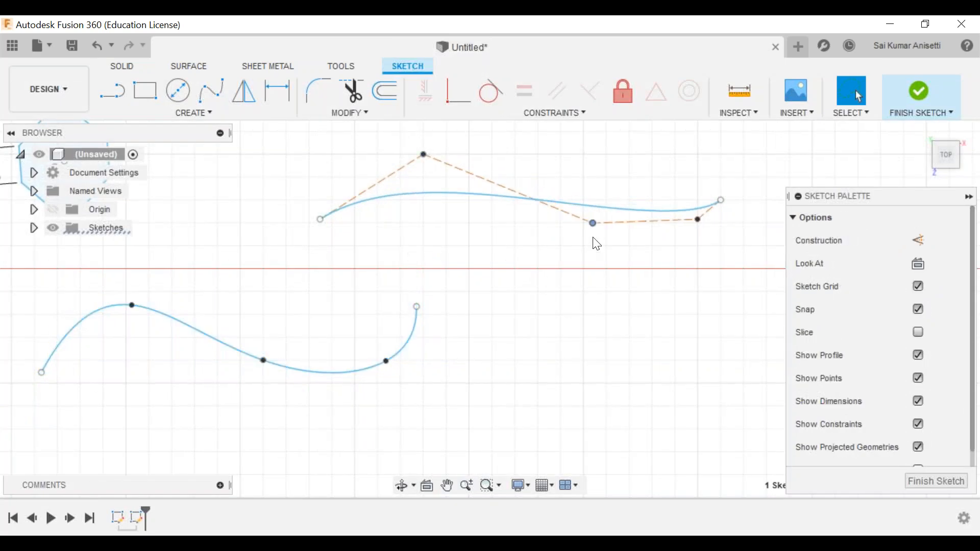
{"action": "left_click_drag", "start_coordinate": [594, 238], "coordinate": [591, 269]}
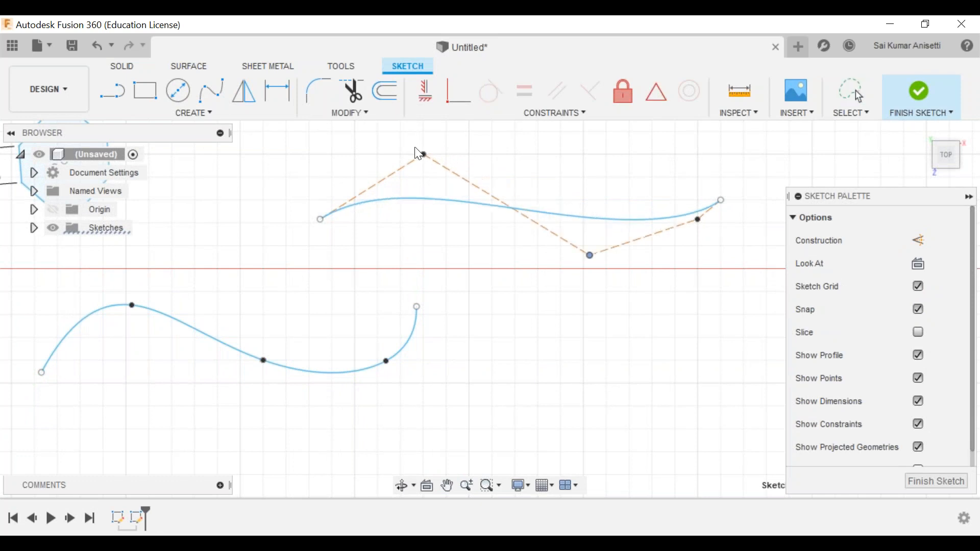
{"action": "left_click_drag", "start_coordinate": [414, 147], "coordinate": [416, 248]}
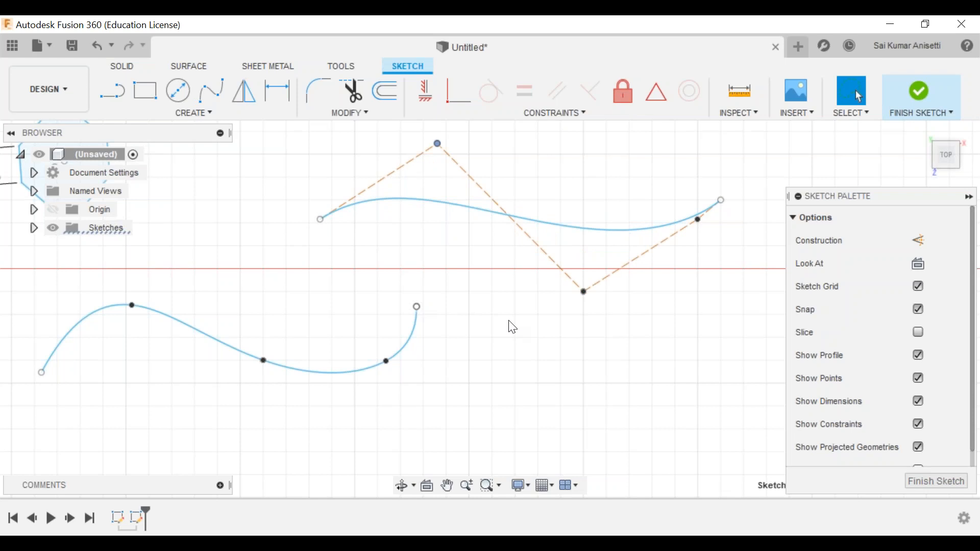
- Reshape the fit point spline by moving its right endpoint far right, its middle fit point up and its fourth point slightly right
{"action": "left_click", "coordinate": [417, 307]}
{"action": "left_click_drag", "start_coordinate": [263, 360], "coordinate": [252, 327]}
{"action": "left_click_drag", "start_coordinate": [392, 365], "coordinate": [408, 351]}
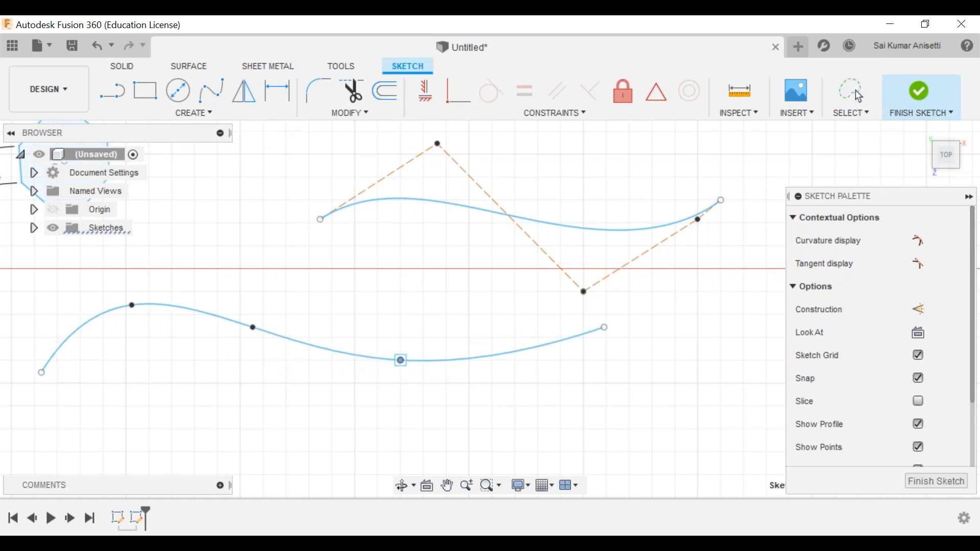
- Reshape the lower fit point spline by moving its second fit point down and its third one to the right
{"action": "mouse_move", "coordinate": [276, 425]}
{"action": "middle_mouse_down"}
{"action": "mouse_move", "coordinate": [304, 429]}
{"action": "mouse_move", "coordinate": [240, 475]}
{"action": "middle_mouse_up"}
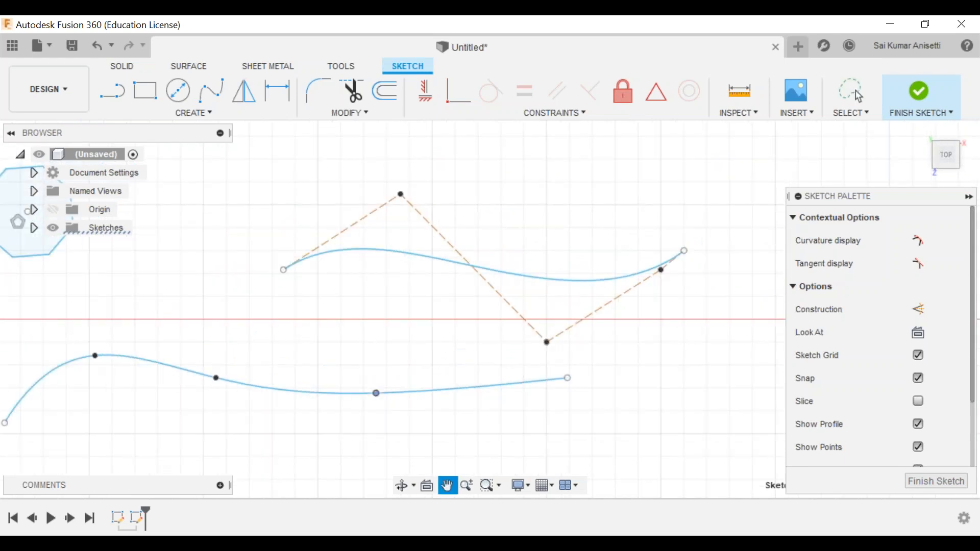
{"action": "middle_click_drag", "start_coordinate": [263, 367], "coordinate": [285, 368]}
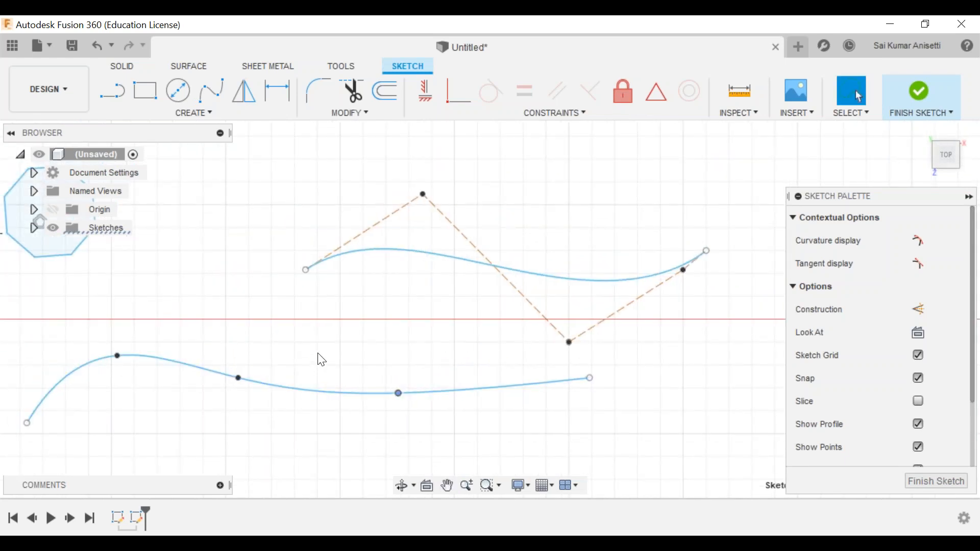
{"action": "left_click", "coordinate": [121, 359]}
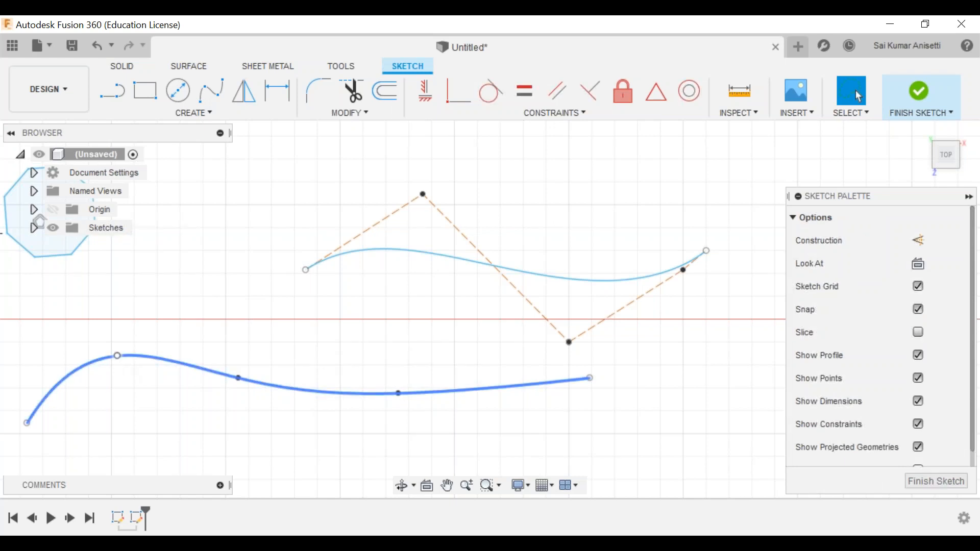
{"action": "left_click_drag", "start_coordinate": [117, 355], "coordinate": [134, 410]}
{"action": "left_click_drag", "start_coordinate": [147, 350], "coordinate": [134, 398]}
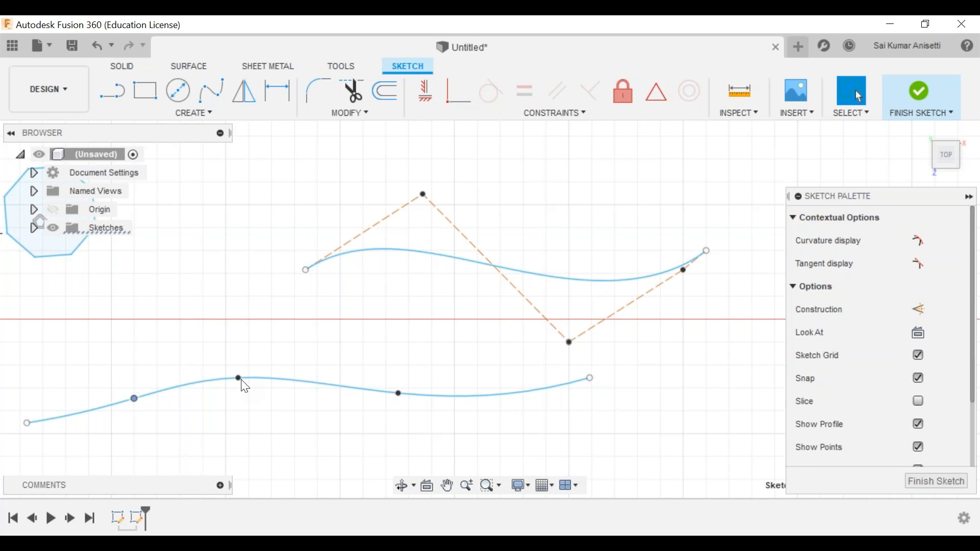
{"action": "left_click_drag", "start_coordinate": [241, 379], "coordinate": [279, 379]}
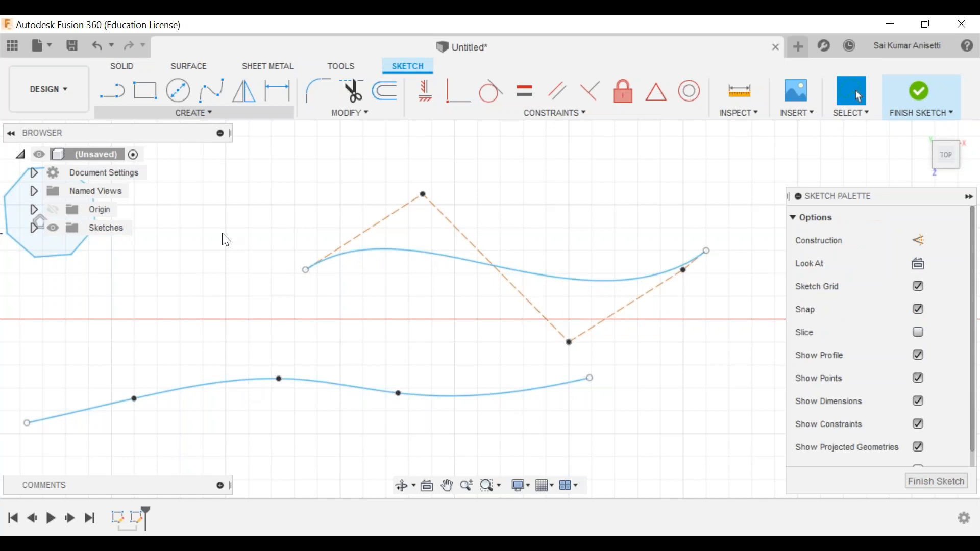
- Draw a Conic Curve with Rho 0.5 to the right of both splines and move its apex point farther left
{"action": "left_click", "coordinate": [193, 113]}
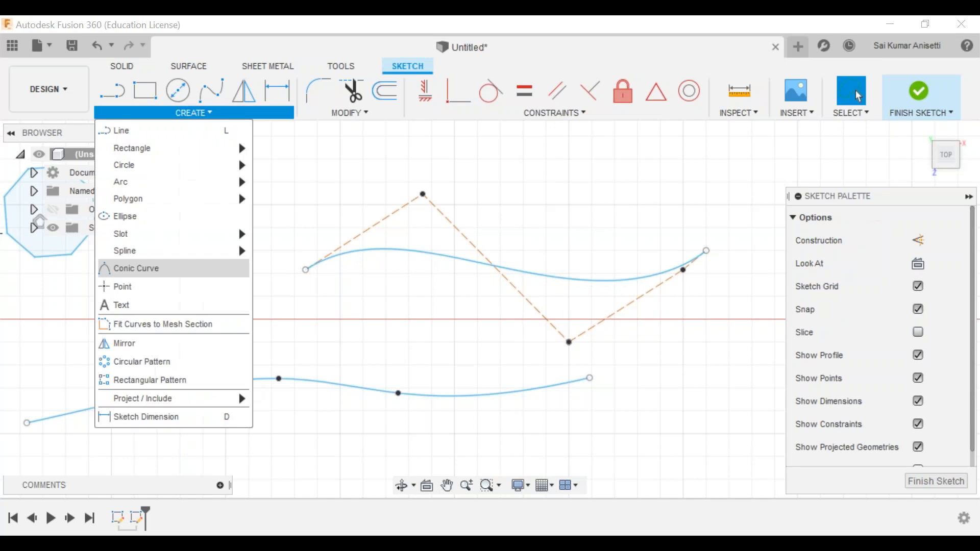
{"action": "left_click", "coordinate": [231, 276]}
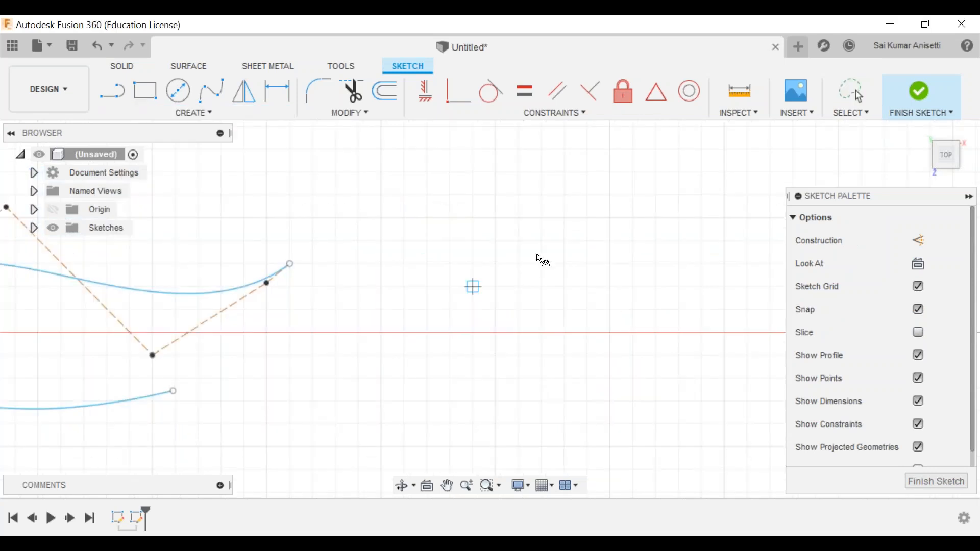
{"action": "left_click", "coordinate": [536, 254]}
{"action": "left_click", "coordinate": [510, 329]}
{"action": "left_click", "coordinate": [539, 377]}
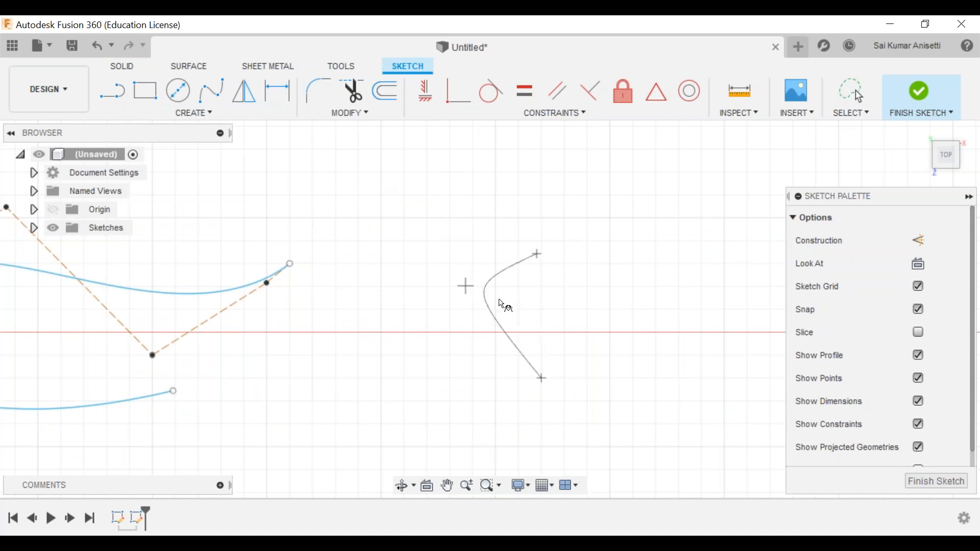
{"action": "left_click", "coordinate": [472, 319]}
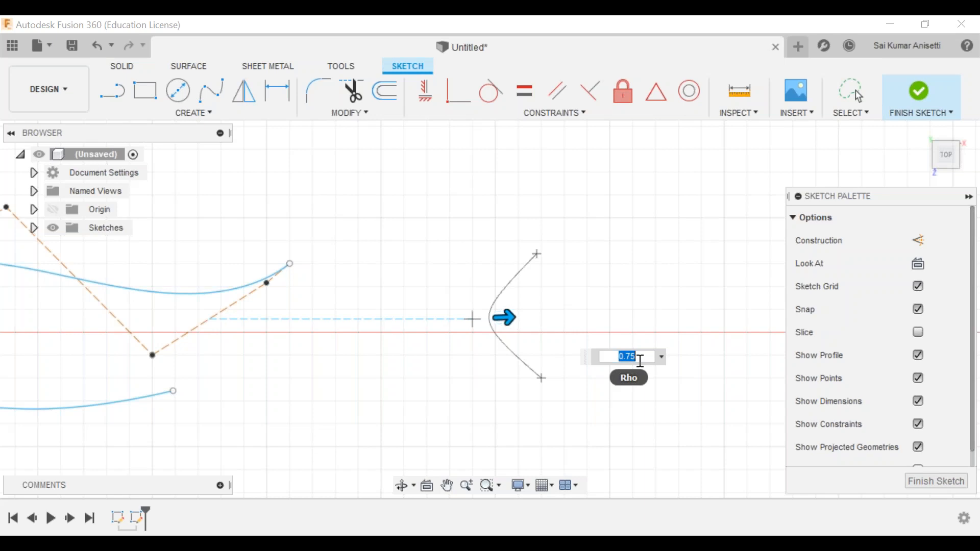
{"action": "type", "text": "0.01"}
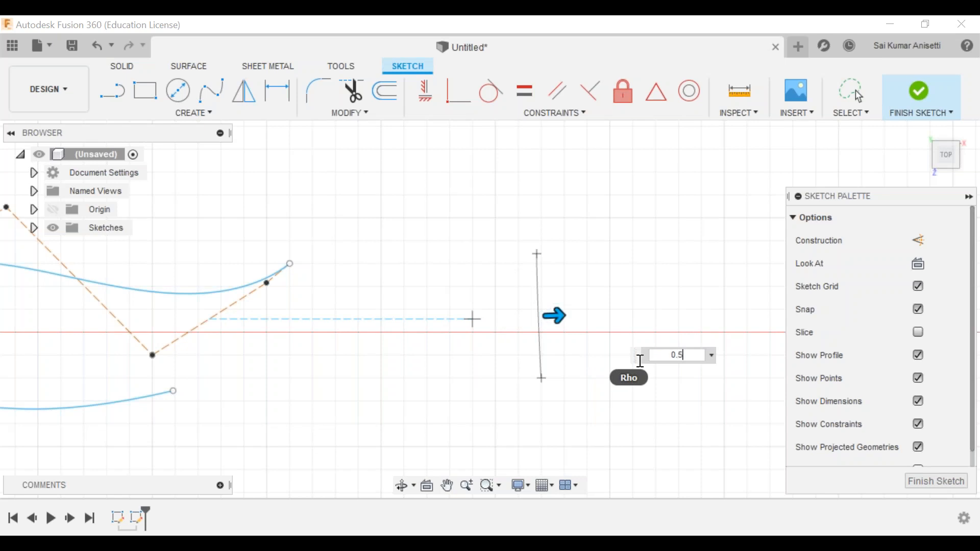
{"action": "key", "text": "Return"}
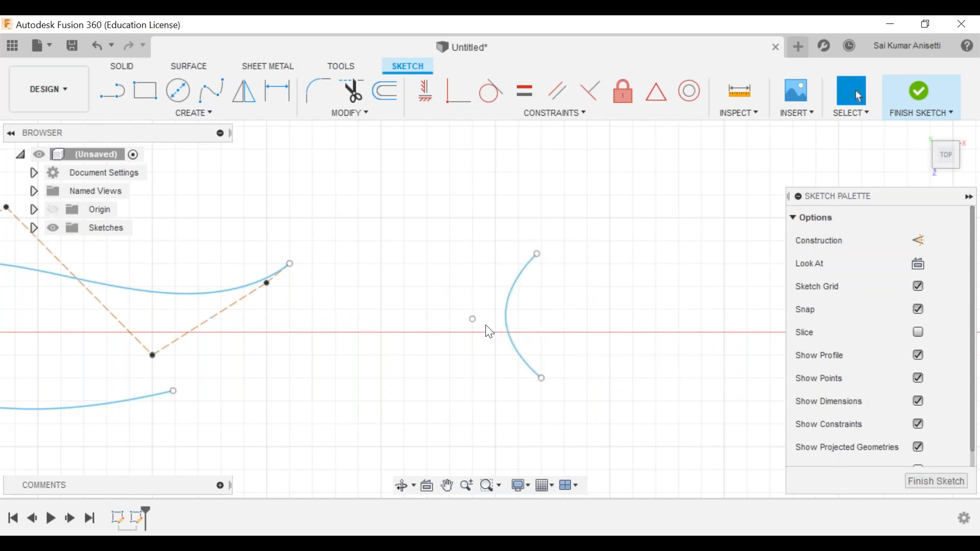
{"action": "left_click_drag", "start_coordinate": [470, 319], "coordinate": [588, 298]}
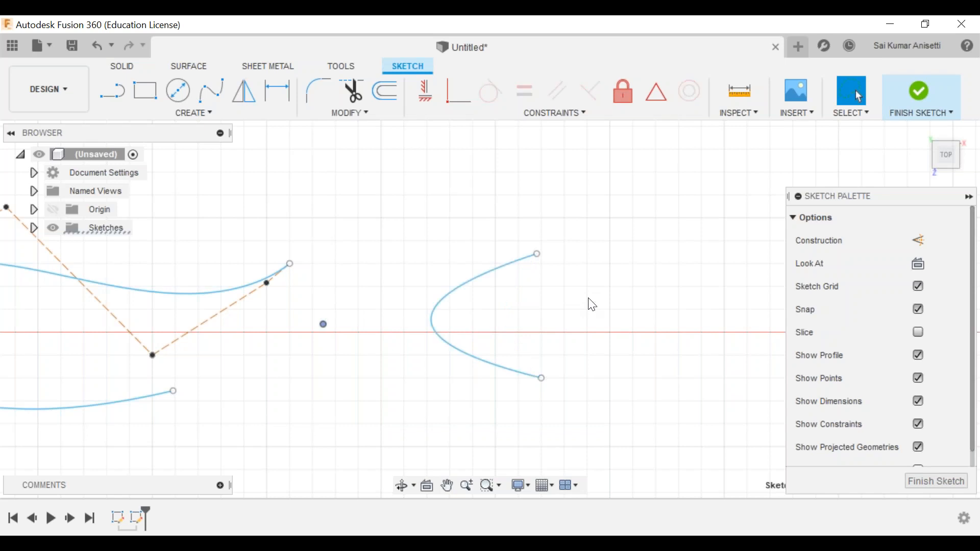
{"action": "middle_click_drag", "start_coordinate": [572, 304], "coordinate": [660, 291]}
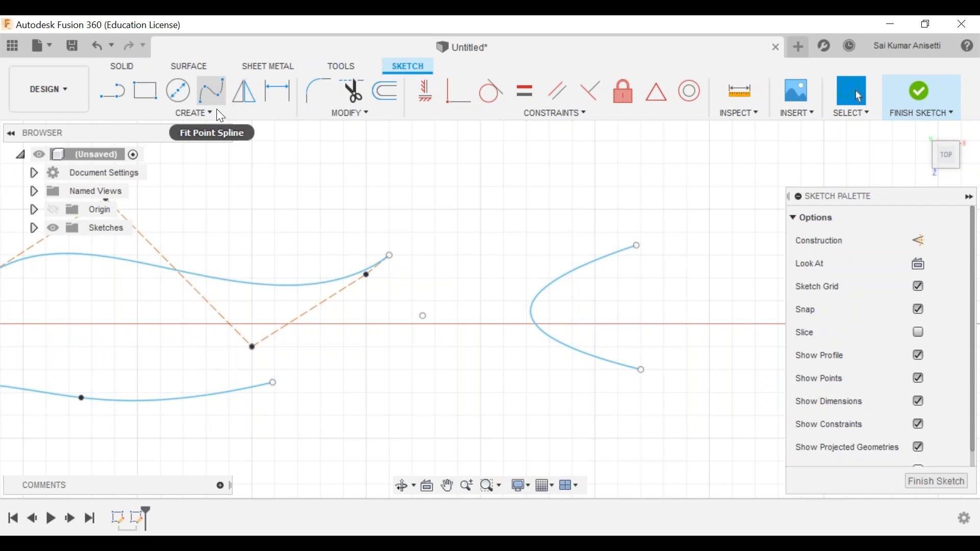
- Insert the bold sketch text "ASK" in the empty area above the control point spline
{"action": "left_click", "coordinate": [194, 113]}
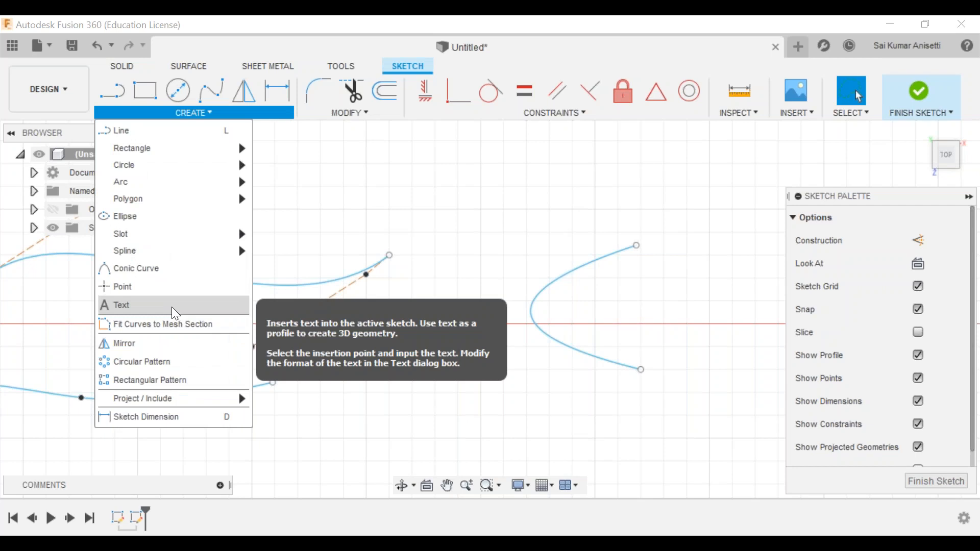
{"action": "mouse_move", "coordinate": [530, 280]}
{"action": "middle_mouse_down"}
{"action": "mouse_move", "coordinate": [533, 296]}
{"action": "mouse_move", "coordinate": [657, 329]}
{"action": "middle_mouse_up"}
{"action": "left_click", "coordinate": [194, 112]}
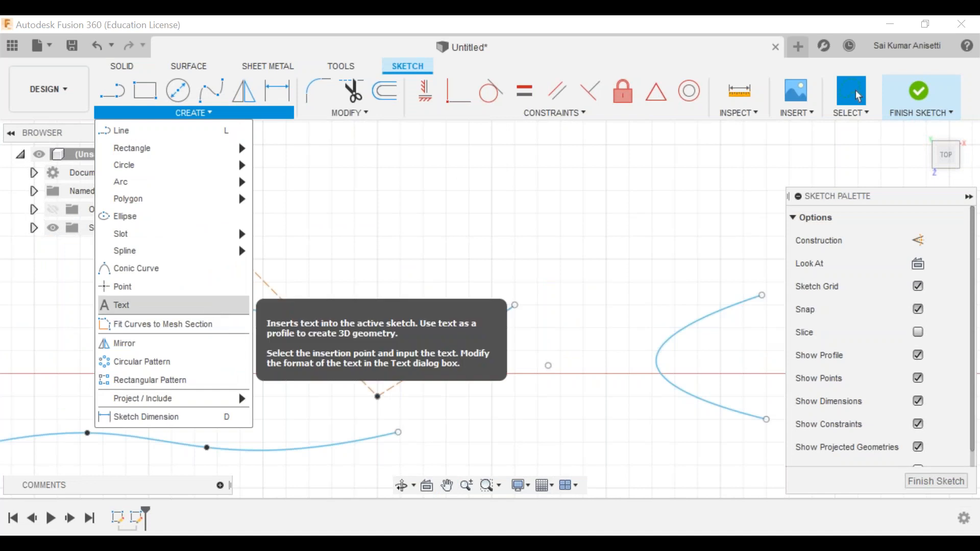
{"action": "left_click", "coordinate": [122, 305]}
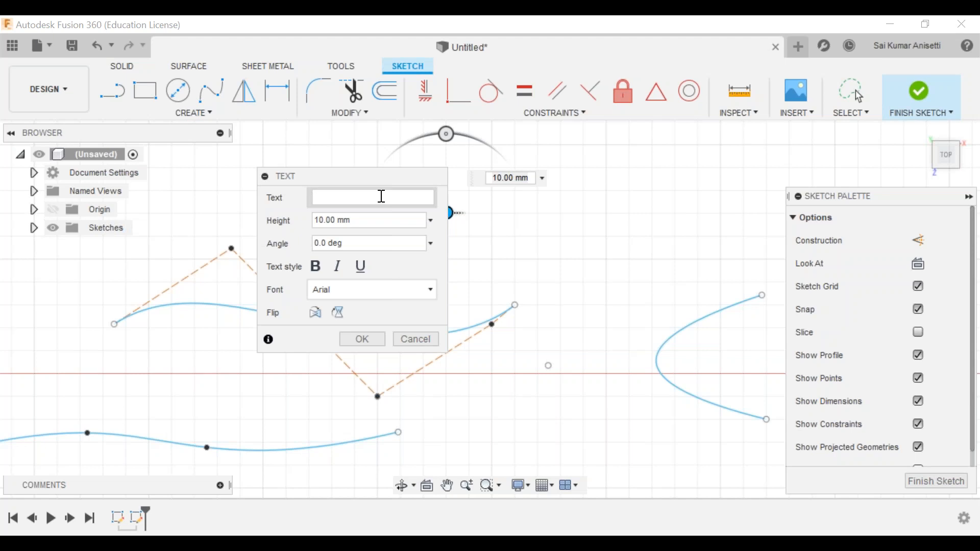
{"action": "type", "text": "ASK"}
{"action": "left_click", "coordinate": [364, 220]}
{"action": "key", "text": "Tab"}
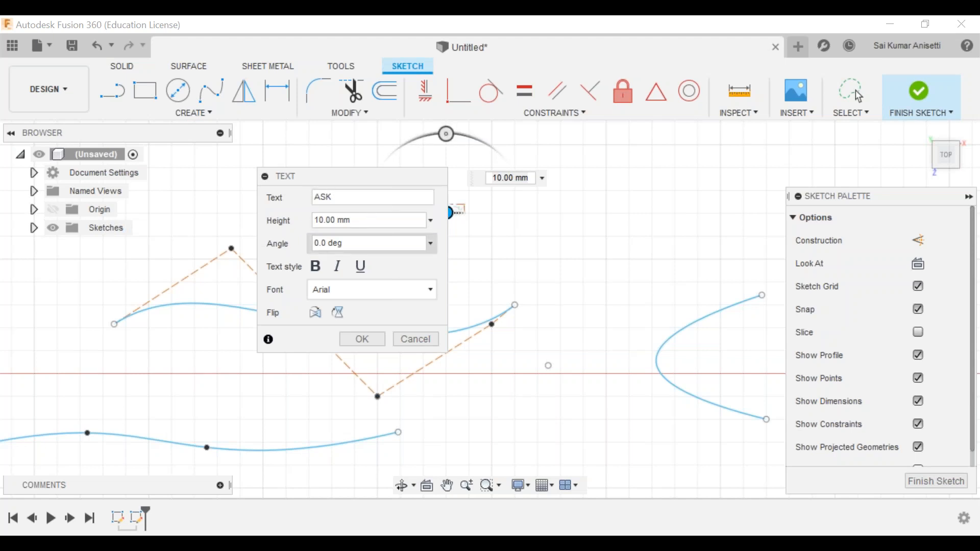
{"action": "left_click", "coordinate": [315, 265]}
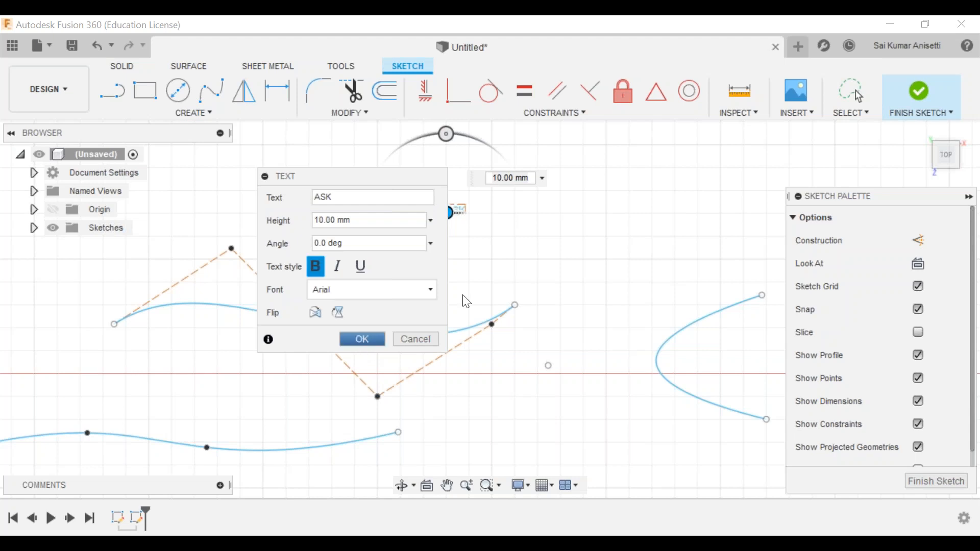
{"action": "key", "text": "Escape"}
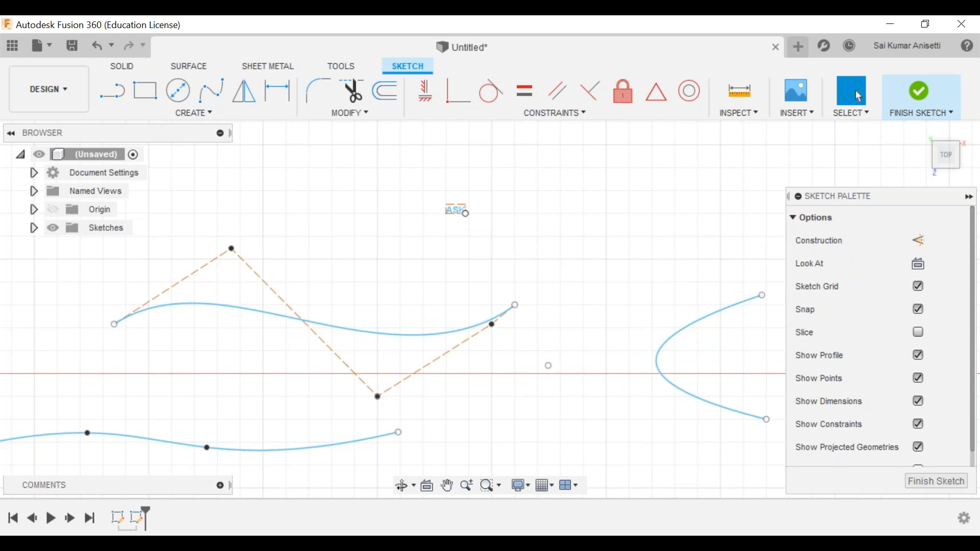
- Examine the lettering of the ASK text up close
{"action": "scroll", "coordinate": [452, 201], "scroll_direction": "up", "scroll_amount": 3}
{"action": "scroll", "coordinate": [451, 201], "scroll_direction": "up", "scroll_amount": 2}
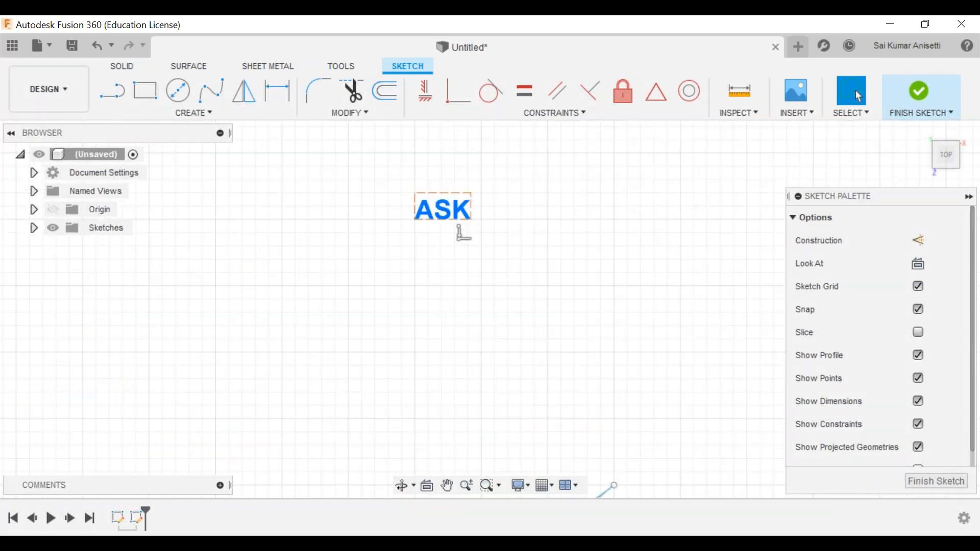
{"action": "scroll", "coordinate": [451, 201], "scroll_direction": "up", "scroll_amount": 3}
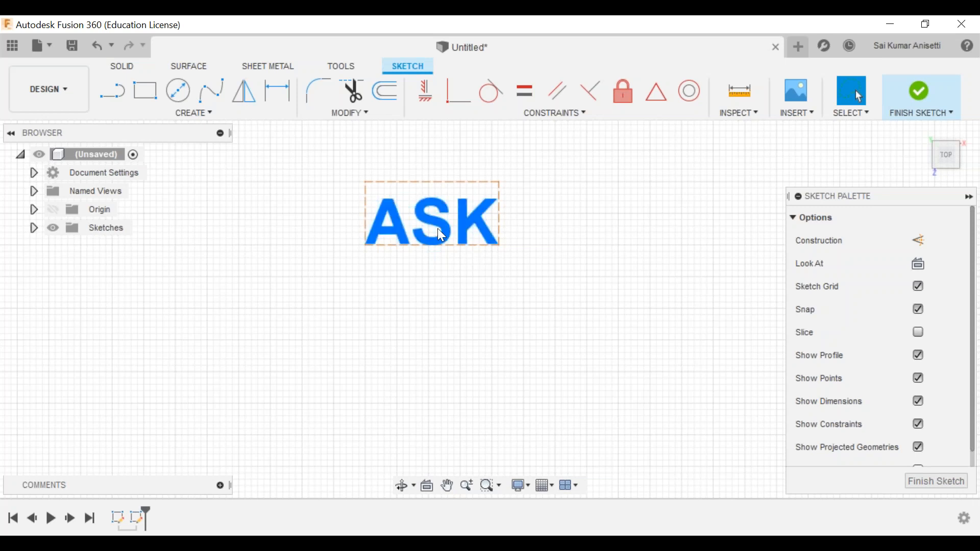
{"action": "scroll", "coordinate": [436, 228], "scroll_direction": "up", "scroll_amount": 4}
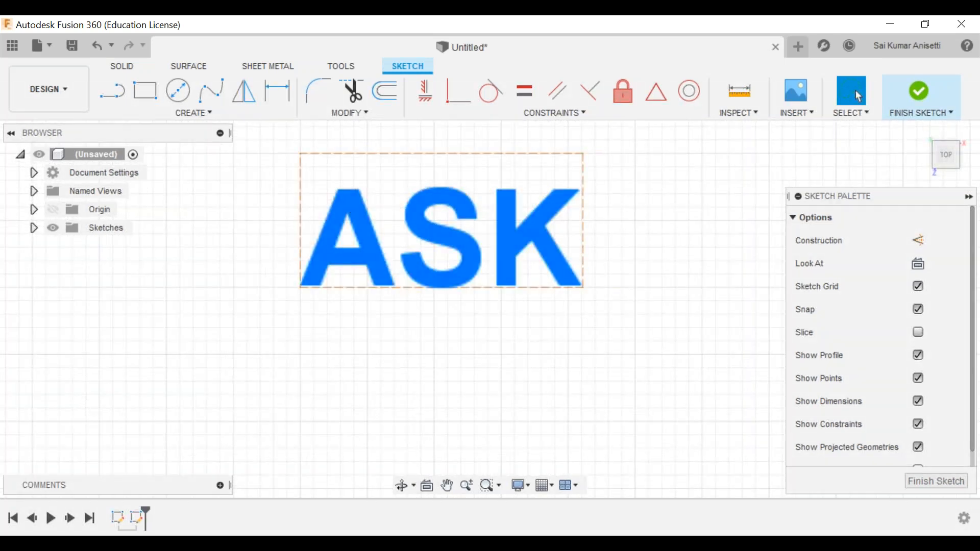
{"action": "middle_click_drag", "start_coordinate": [554, 294], "coordinate": [358, 300]}
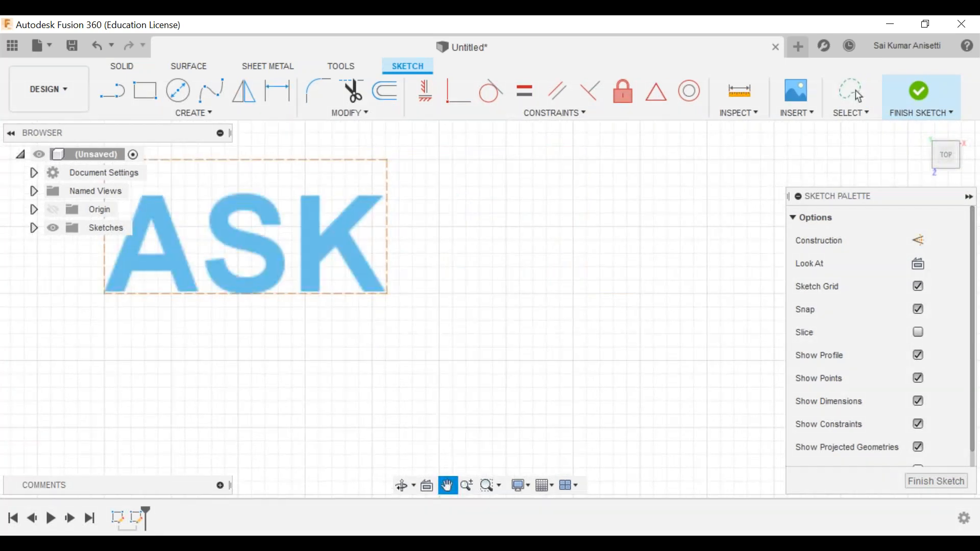
{"action": "scroll", "coordinate": [452, 292], "scroll_direction": "down", "scroll_amount": 4}
{"action": "scroll", "coordinate": [459, 178], "scroll_direction": "down", "scroll_amount": 3}
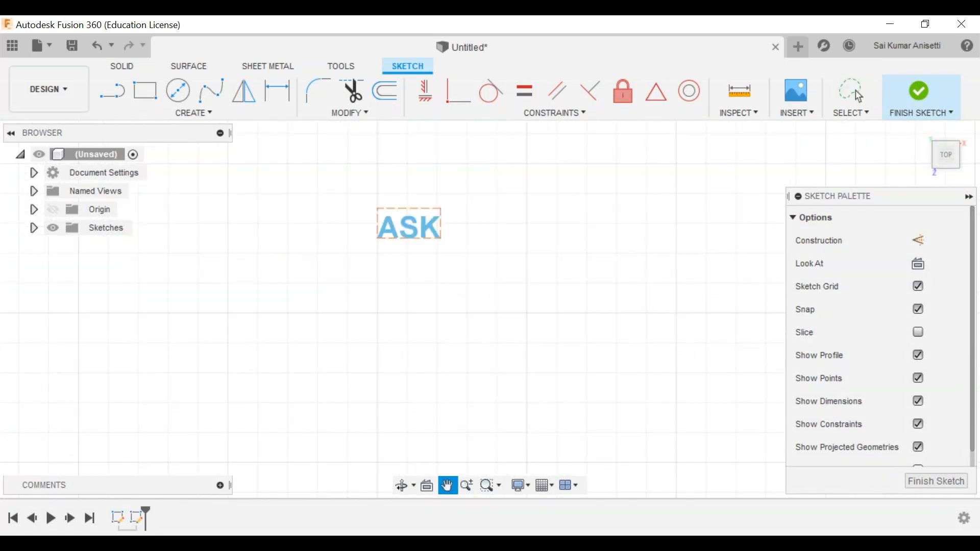
{"action": "scroll", "coordinate": [466, 236], "scroll_direction": "down", "scroll_amount": 3}
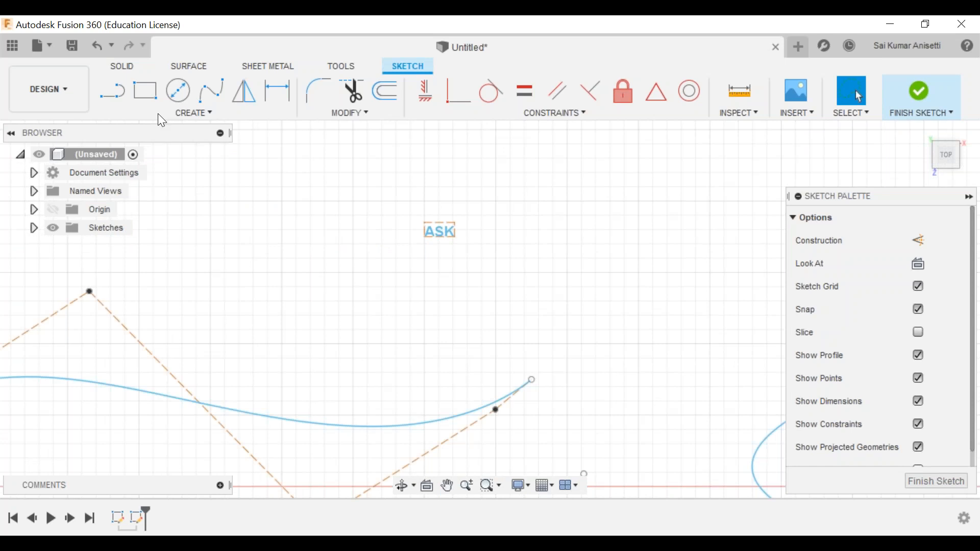
- Draw a closed A-shaped outline with connected lines to the right of the ASK text
{"action": "key", "text": "l"}
{"action": "left_click", "coordinate": [539, 287]}
{"action": "left_click", "coordinate": [610, 201]}
{"action": "left_click", "coordinate": [645, 201]}
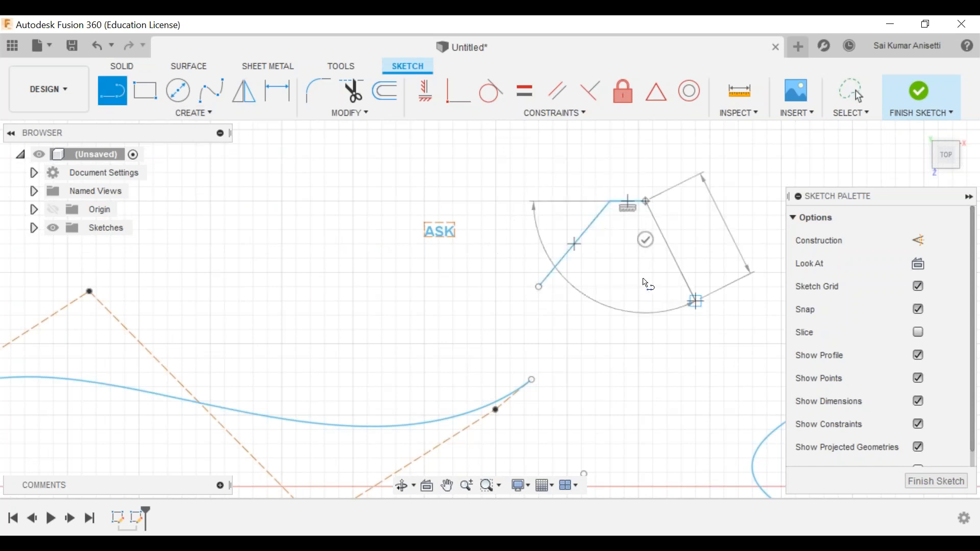
{"action": "left_click", "coordinate": [695, 301]}
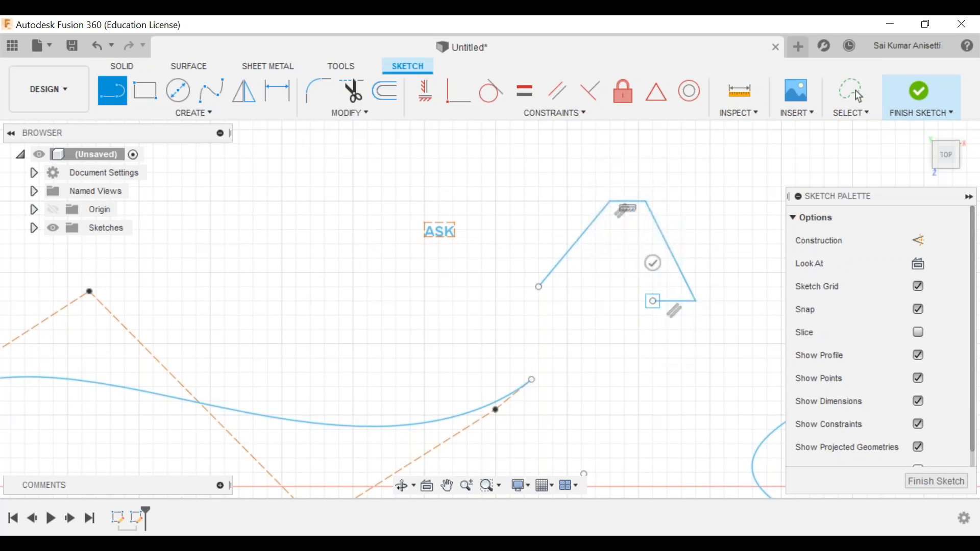
{"action": "left_click", "coordinate": [652, 301]}
{"action": "left_click", "coordinate": [639, 259]}
{"action": "left_click", "coordinate": [595, 258]}
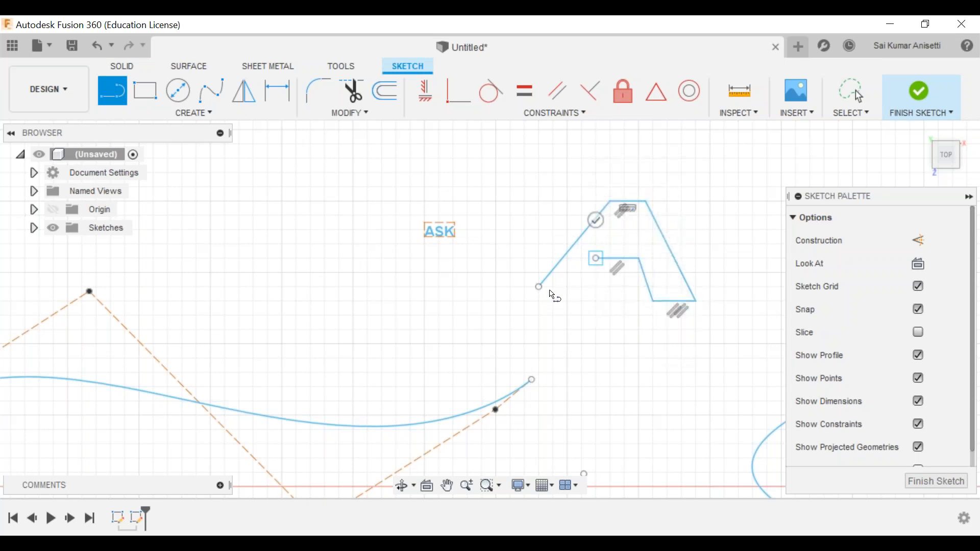
{"action": "left_click", "coordinate": [553, 287]}
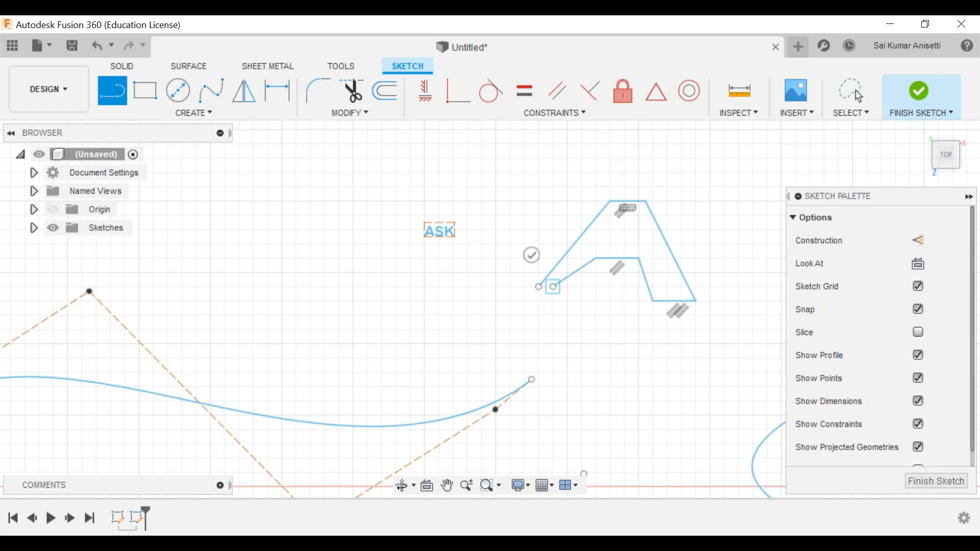
{"action": "left_click", "coordinate": [538, 286]}
{"action": "key", "text": "Escape"}
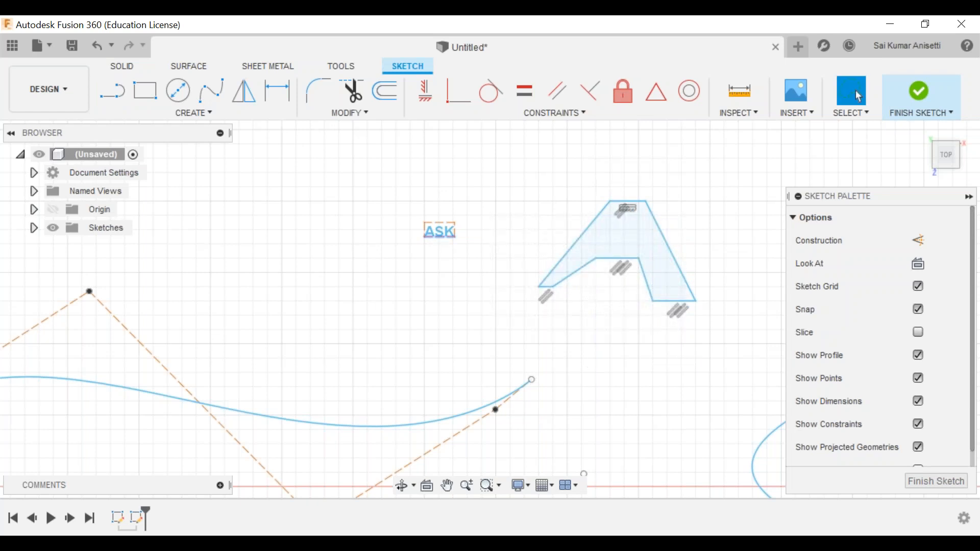
- Delete the ASK text together with the A-shaped outline beside it
{"action": "scroll", "coordinate": [432, 234], "scroll_direction": "up", "scroll_amount": 7}
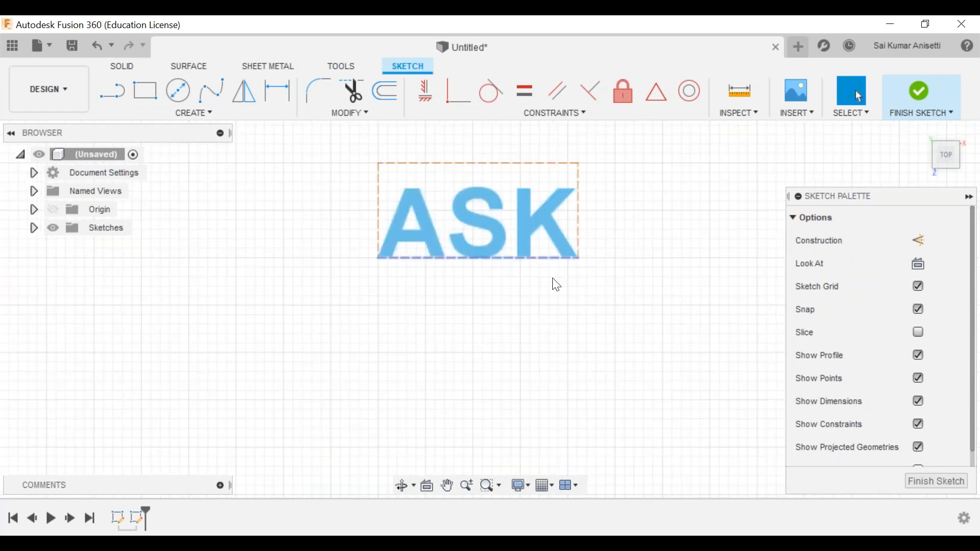
{"action": "scroll", "coordinate": [555, 290], "scroll_direction": "down", "scroll_amount": 3}
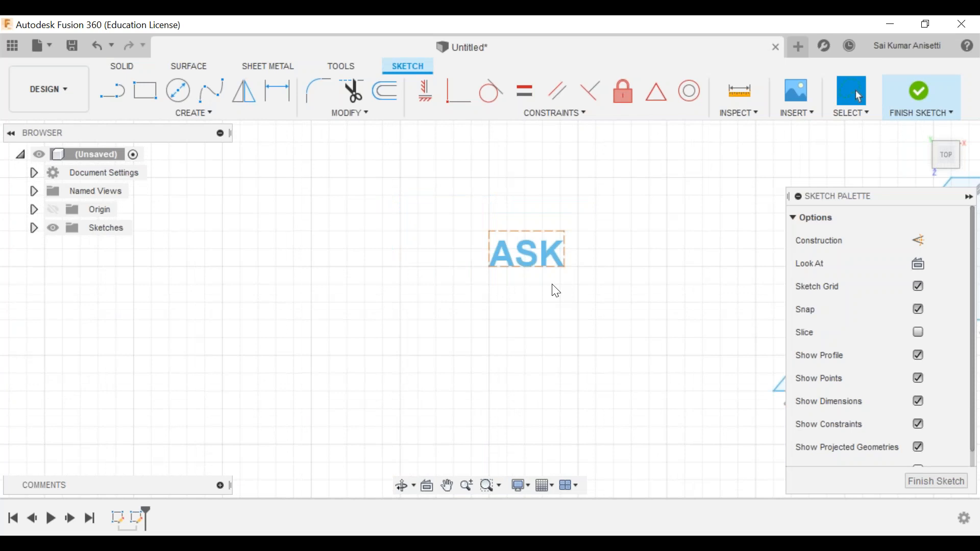
{"action": "scroll", "coordinate": [556, 291], "scroll_direction": "down", "scroll_amount": 3}
{"action": "middle_click_drag", "start_coordinate": [556, 290], "coordinate": [493, 278]}
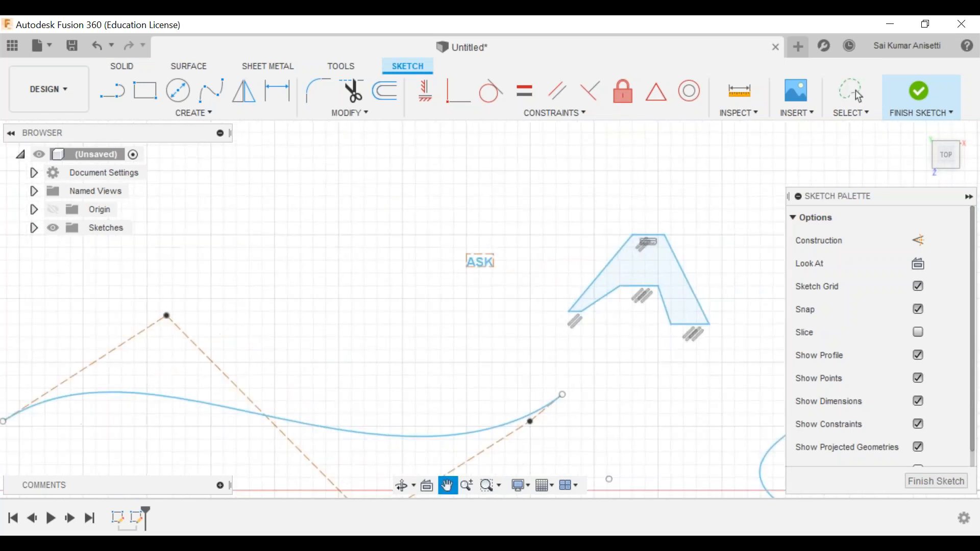
{"action": "middle_click_drag", "start_coordinate": [527, 315], "coordinate": [498, 313]}
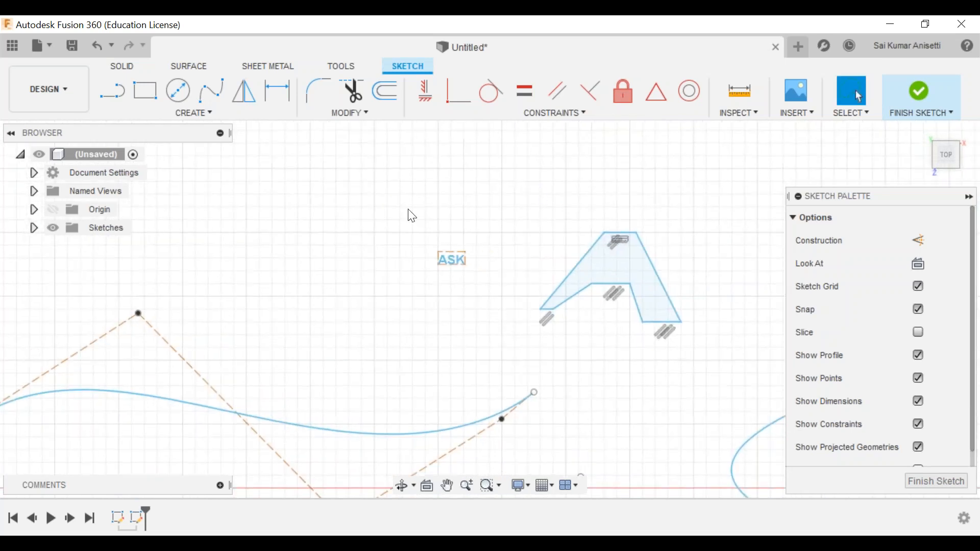
{"action": "left_click_drag", "start_coordinate": [708, 360], "coordinate": [368, 273]}
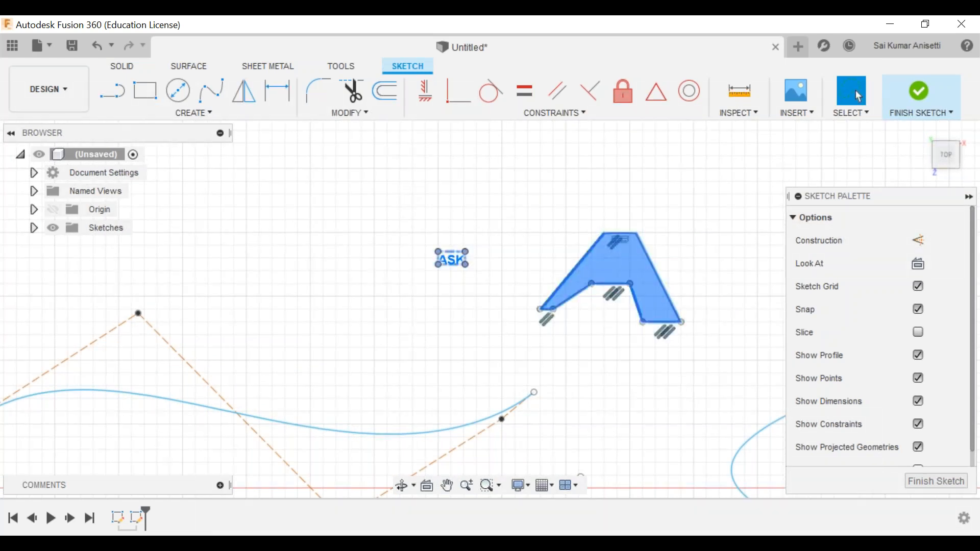
{"action": "key", "text": "Delete"}
- Draw a small two-point rectangle in the empty area above the control point spline
{"action": "middle_click_drag", "start_coordinate": [390, 265], "coordinate": [613, 256]}
{"action": "left_click", "coordinate": [177, 114]}
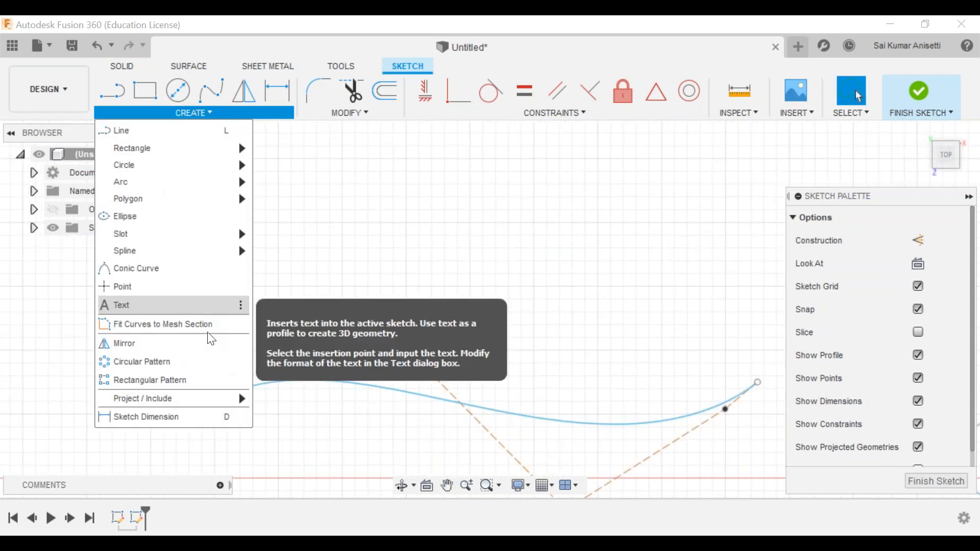
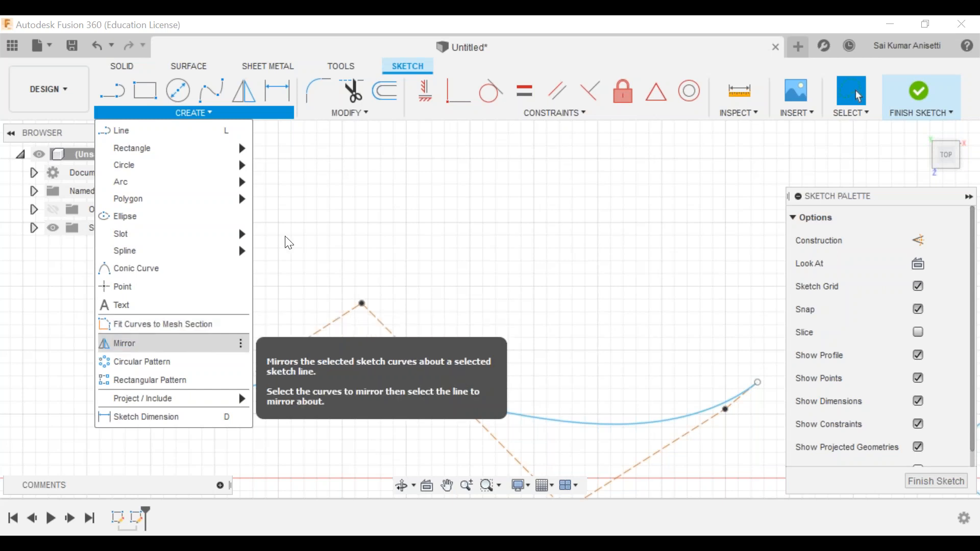
{"action": "left_click", "coordinate": [183, 109]}
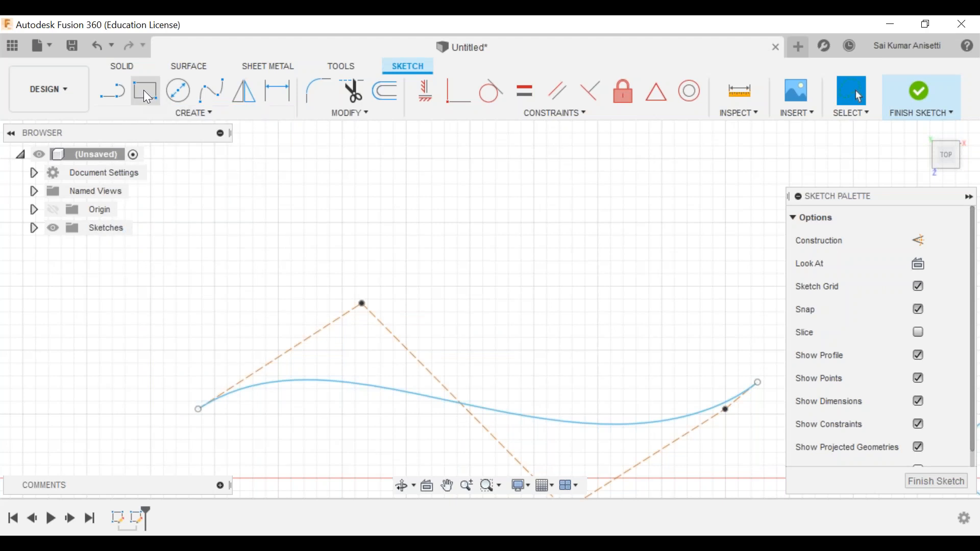
{"action": "left_click", "coordinate": [146, 95]}
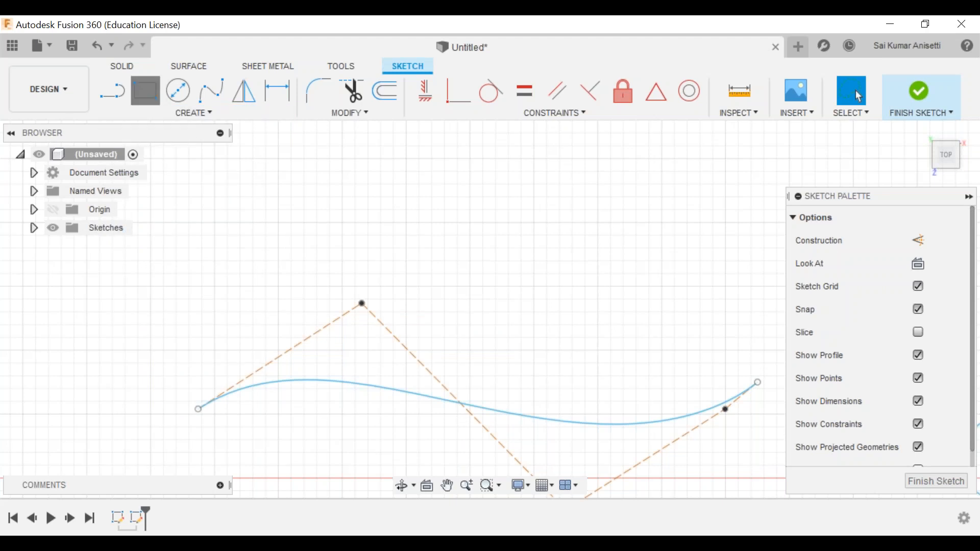
{"action": "left_click", "coordinate": [393, 172]}
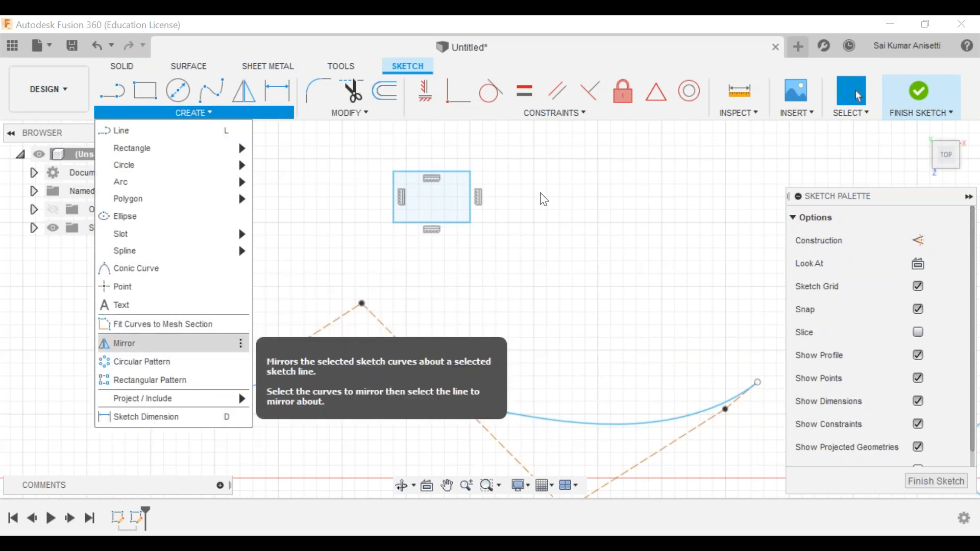
- Draw a vertical line just to the right of the small rectangle, extending above and below it
{"action": "key", "text": "Escape"}
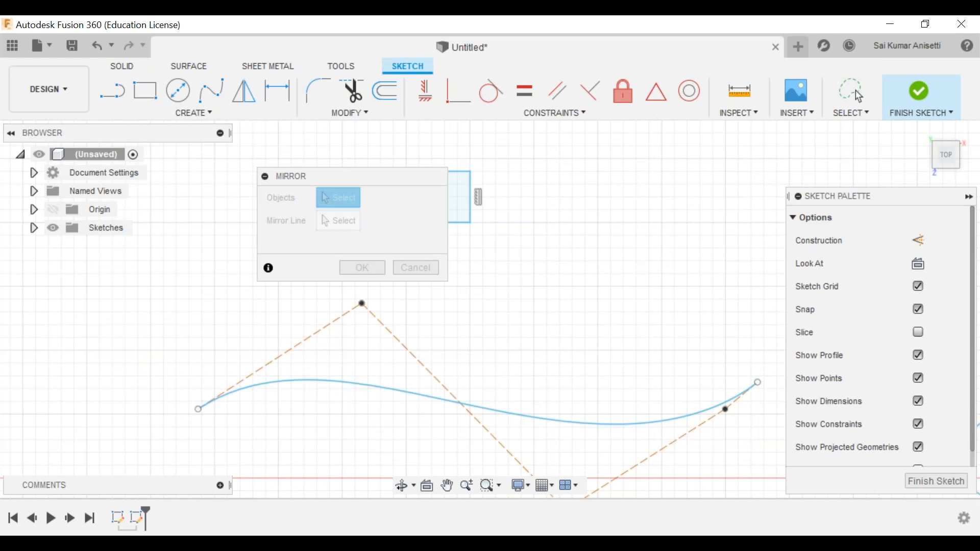
{"action": "scroll", "coordinate": [628, 242], "scroll_direction": "down", "scroll_amount": 3}
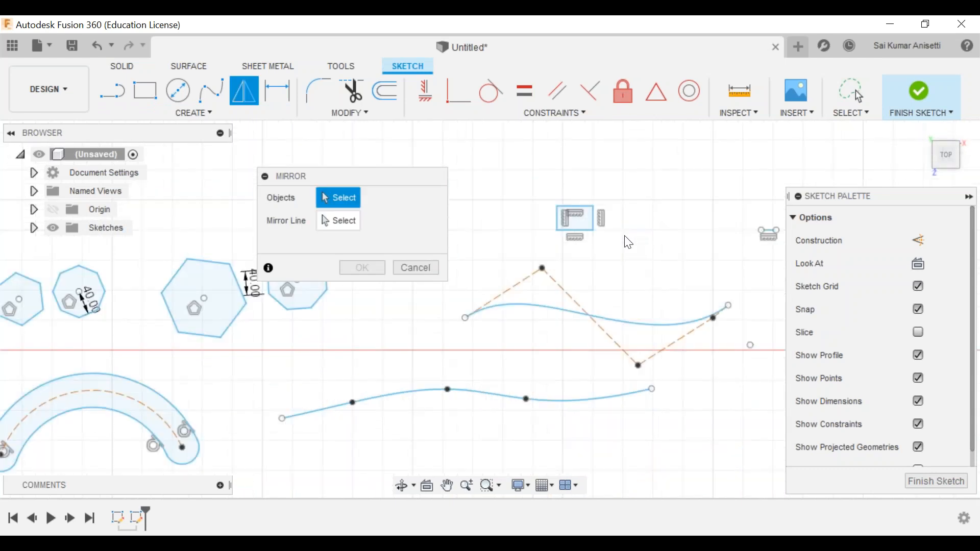
{"action": "mouse_move", "coordinate": [627, 242]}
{"action": "middle_mouse_down"}
{"action": "mouse_move", "coordinate": [452, 344]}
{"action": "mouse_move", "coordinate": [539, 221]}
{"action": "mouse_move", "coordinate": [588, 246]}
{"action": "middle_mouse_up"}
{"action": "scroll", "coordinate": [554, 229], "scroll_direction": "up", "scroll_amount": 1}
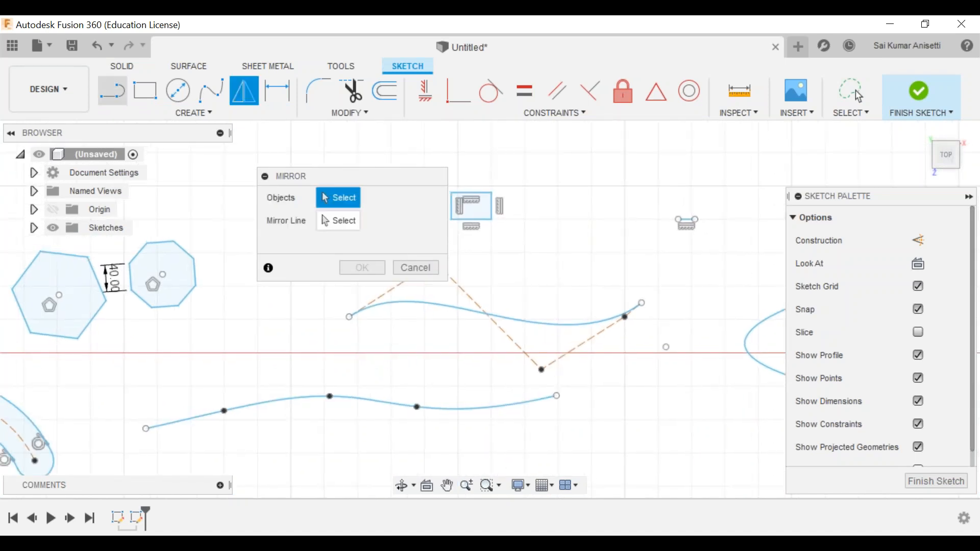
{"action": "left_click", "coordinate": [112, 91]}
{"action": "left_click", "coordinate": [538, 154]}
{"action": "left_click", "coordinate": [538, 273]}
{"action": "key", "text": "Escape"}
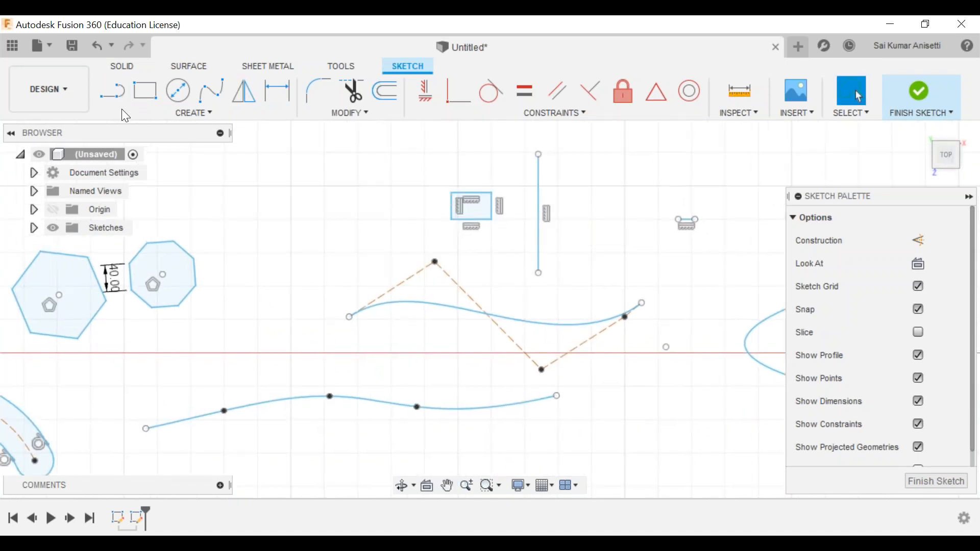
- Mirror all four sides of the small rectangle about the vertical line
{"action": "left_click", "coordinate": [153, 113]}
{"action": "mouse_move", "coordinate": [169, 234]}
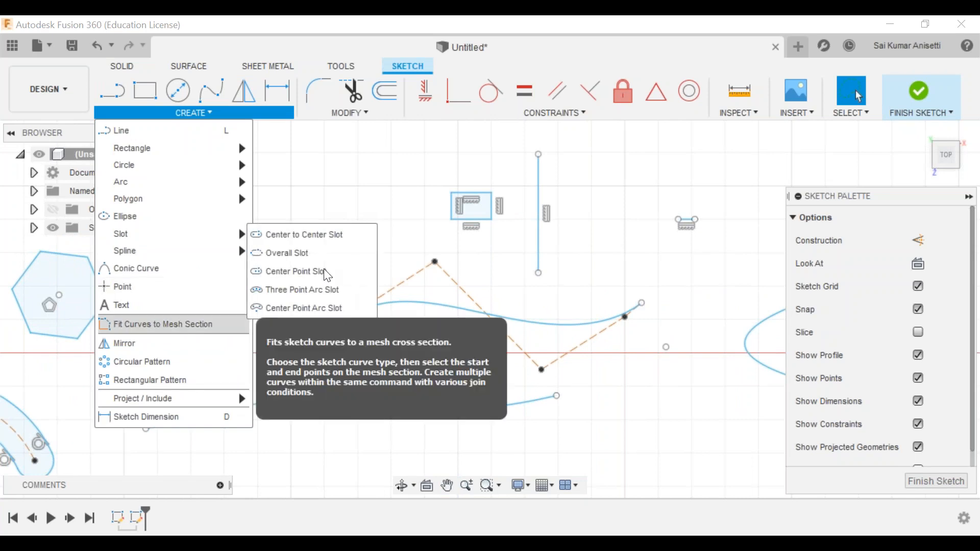
{"action": "left_click", "coordinate": [354, 193]}
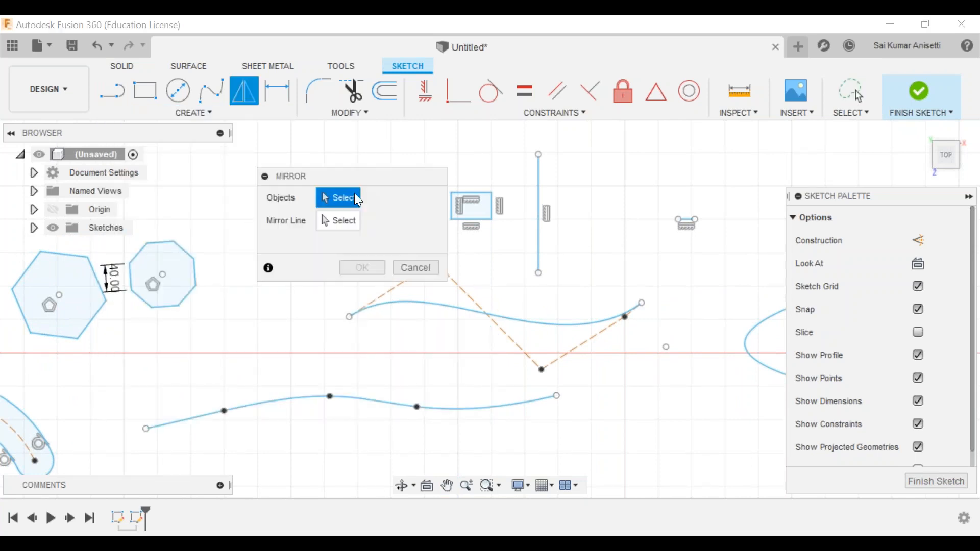
{"action": "left_click", "coordinate": [492, 204]}
{"action": "left_click", "coordinate": [489, 222]}
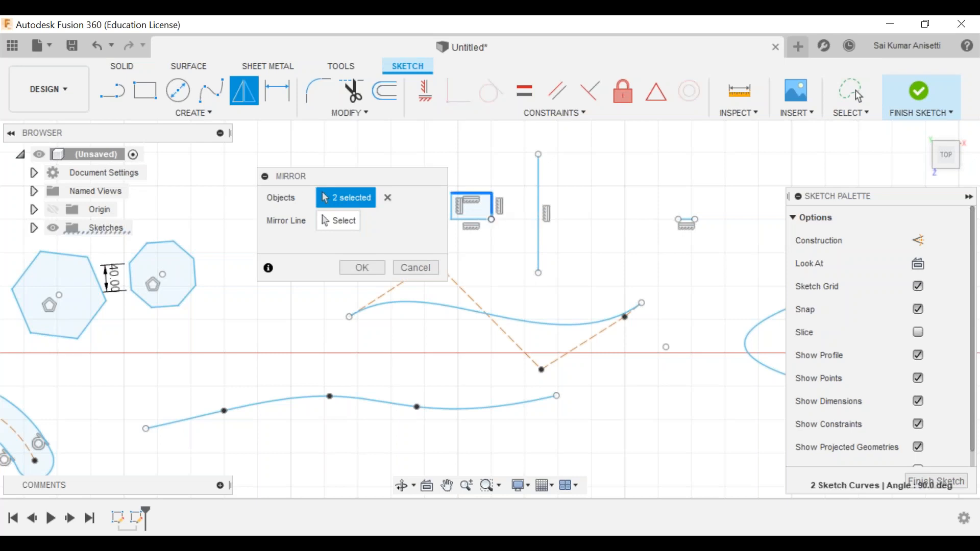
{"action": "left_click", "coordinate": [451, 206]}
{"action": "left_click", "coordinate": [473, 220]}
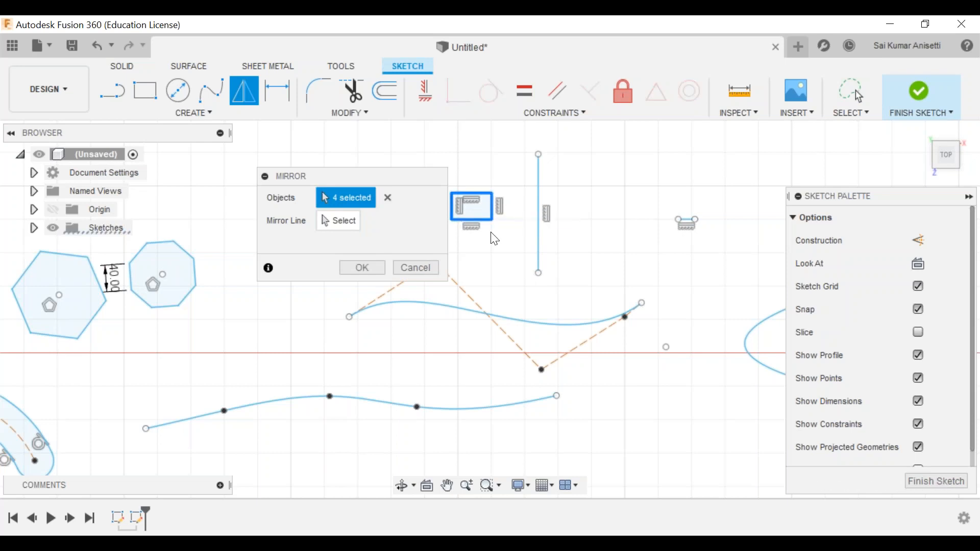
{"action": "left_click", "coordinate": [345, 218]}
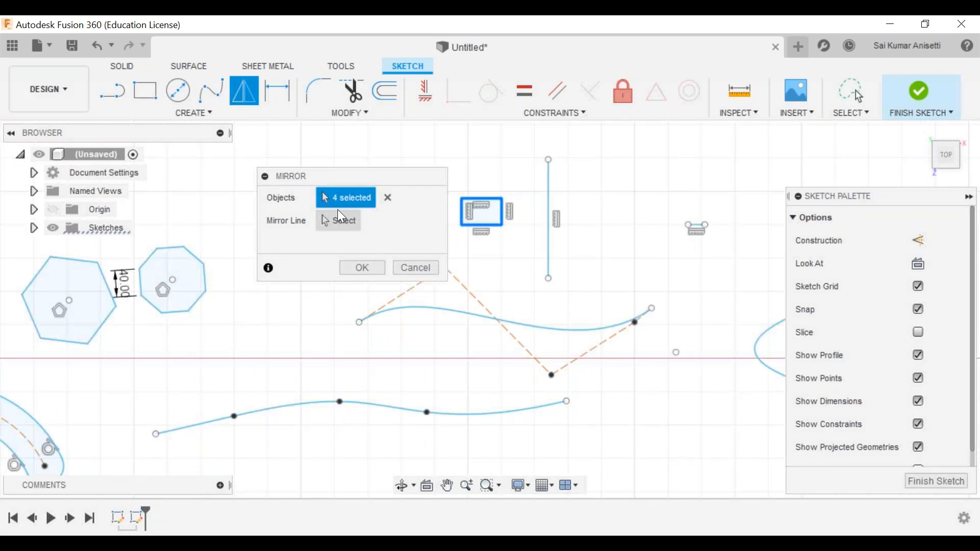
{"action": "left_click", "coordinate": [549, 220]}
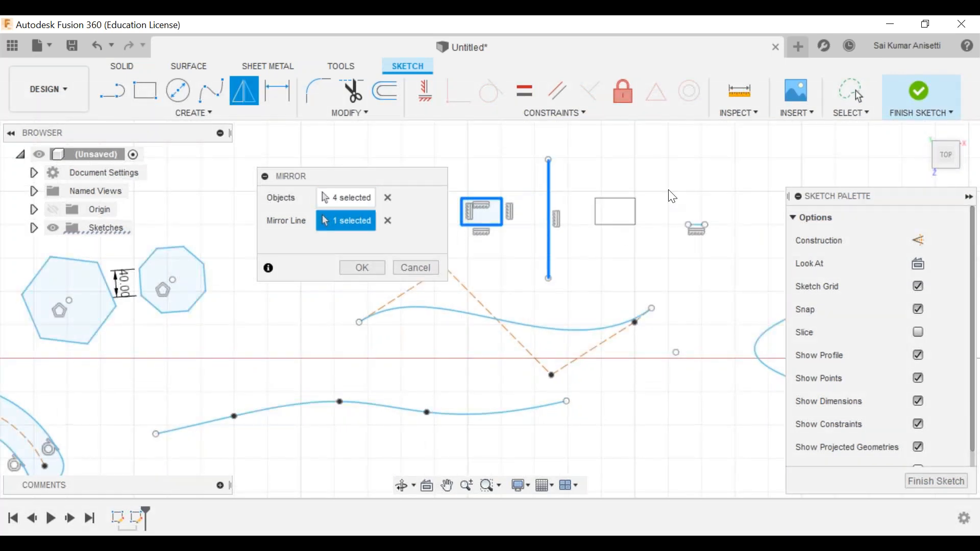
{"action": "left_click", "coordinate": [376, 266]}
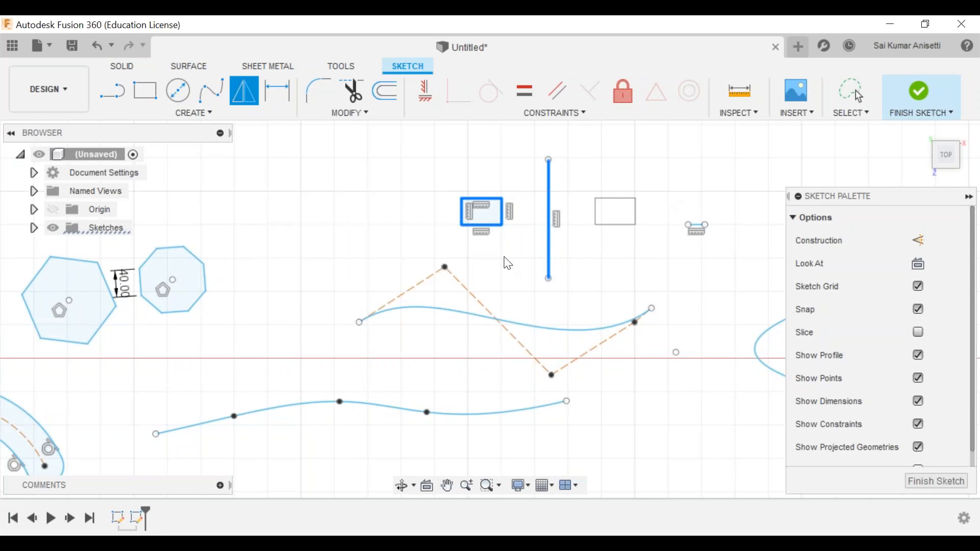
- Draw a small circle in the empty area above and to the right of the mirrored rectangle
{"action": "middle_click_drag", "start_coordinate": [576, 226], "coordinate": [497, 221]}
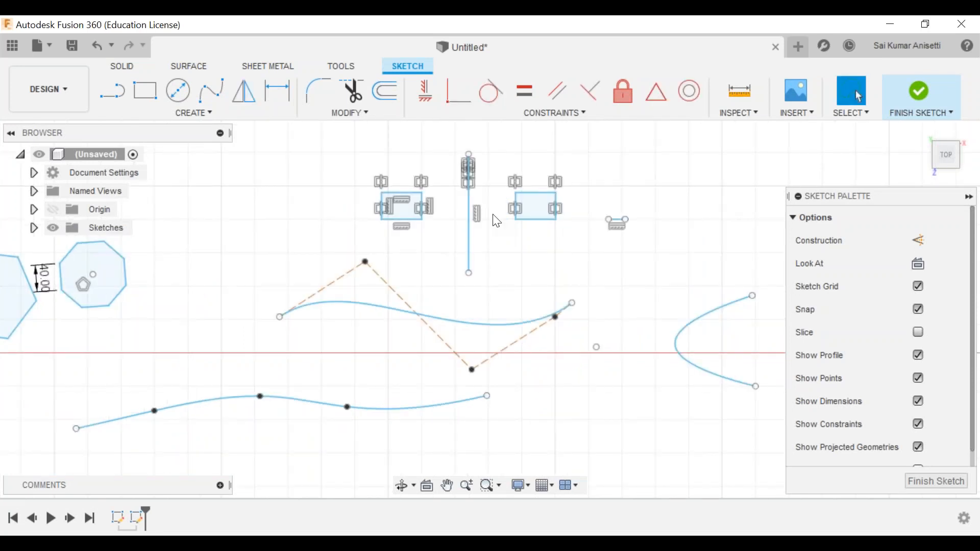
{"action": "scroll", "coordinate": [496, 220], "scroll_direction": "up", "scroll_amount": 4}
{"action": "mouse_move", "coordinate": [408, 125]}
{"action": "middle_mouse_down"}
{"action": "mouse_move", "coordinate": [452, 202]}
{"action": "mouse_move", "coordinate": [452, 178]}
{"action": "middle_mouse_up"}
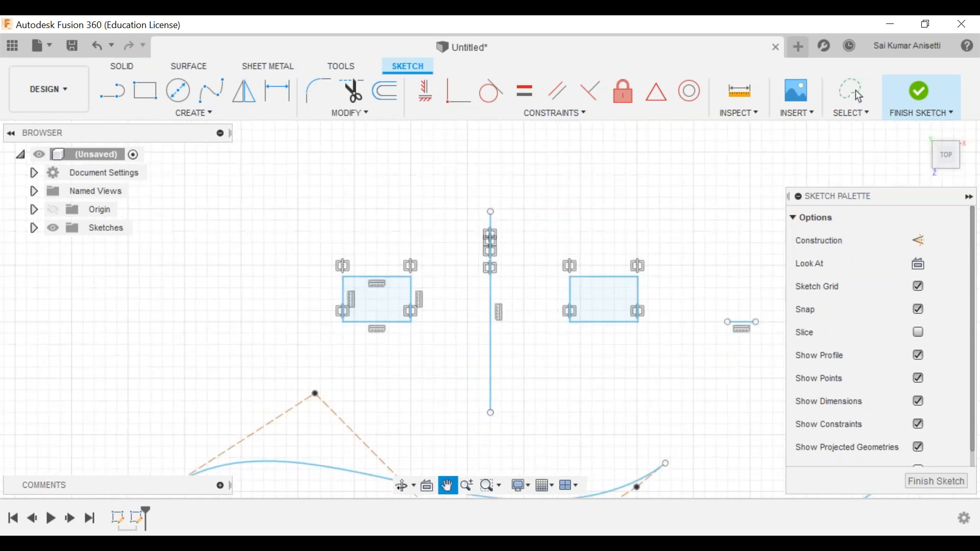
{"action": "middle_click_drag", "start_coordinate": [163, 318], "coordinate": [163, 317]}
{"action": "left_click", "coordinate": [194, 112]}
{"action": "middle_click_drag", "start_coordinate": [408, 280], "coordinate": [216, 352]}
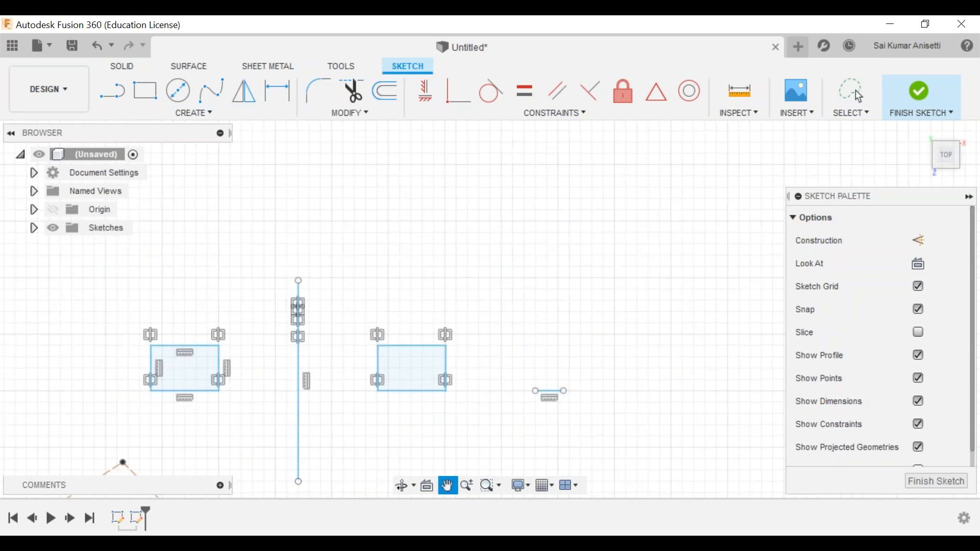
{"action": "key", "text": "c"}
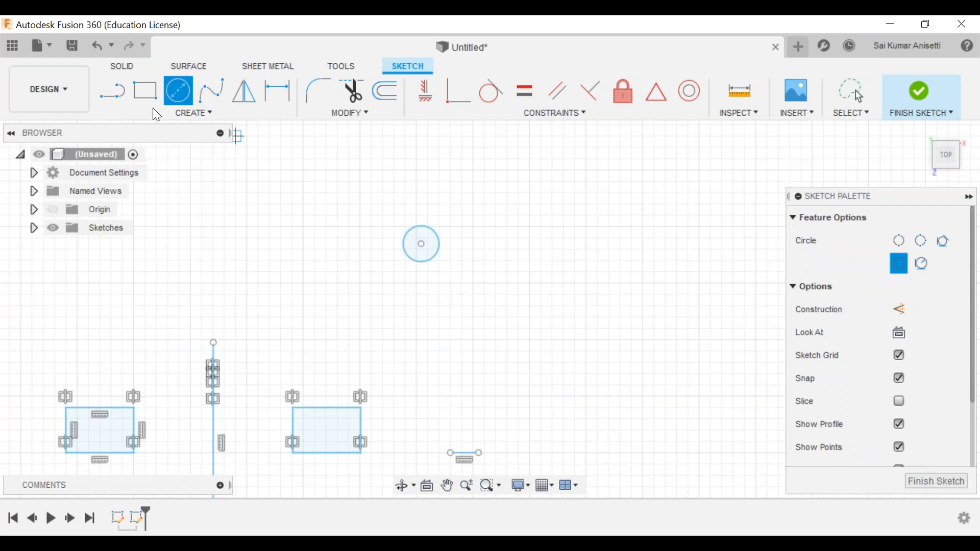
- Draw a horizontal line about 136 mm long from the circle's center toward the right
{"action": "left_click", "coordinate": [152, 110]}
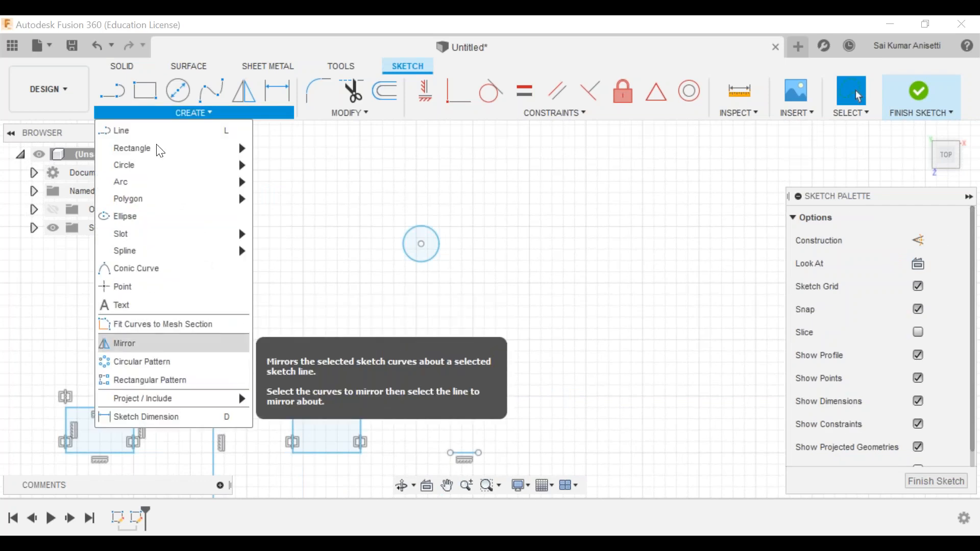
{"action": "left_click", "coordinate": [123, 130]}
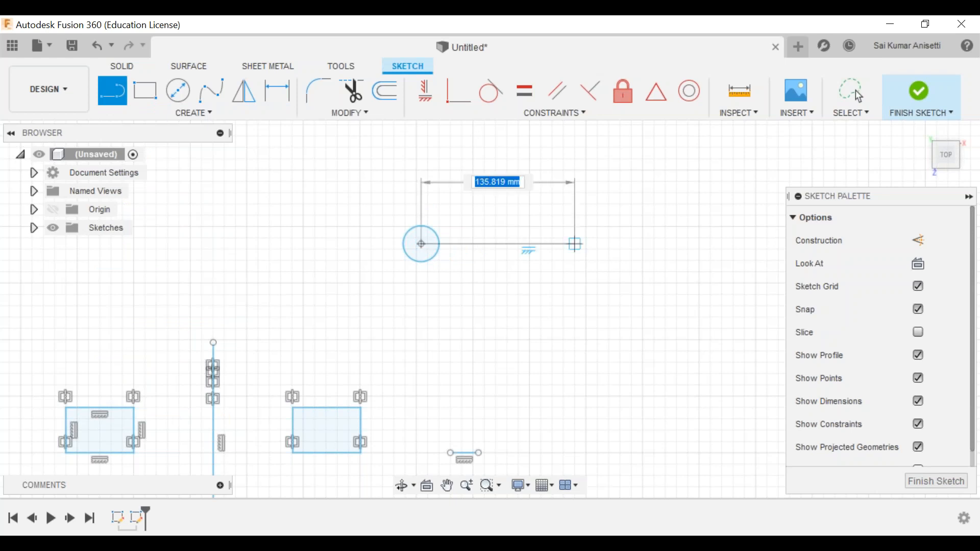
{"action": "left_click", "coordinate": [575, 244]}
{"action": "key", "text": "Escape"}
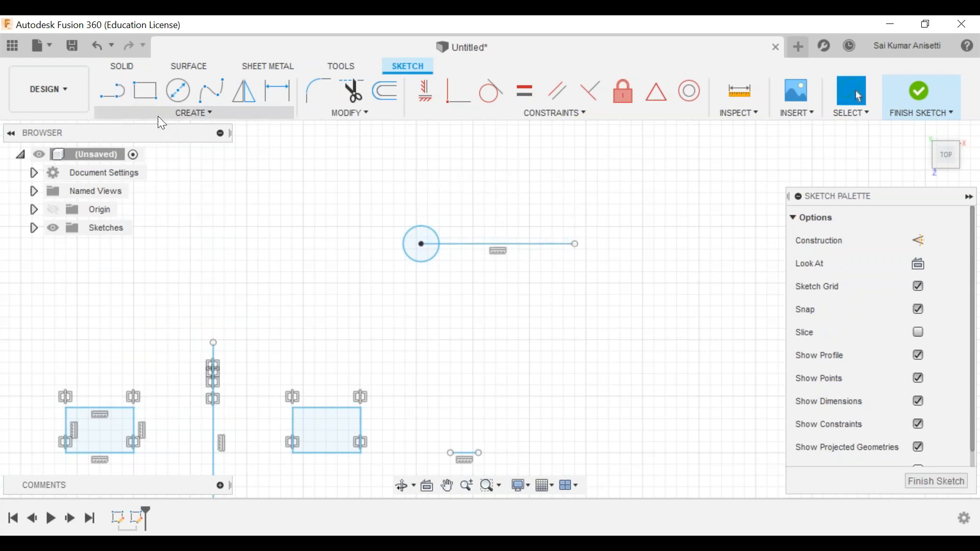
- Create a full circular pattern of the circle and the line's free endpoint about the circle's center, with quantity 8
{"action": "left_click", "coordinate": [194, 112]}
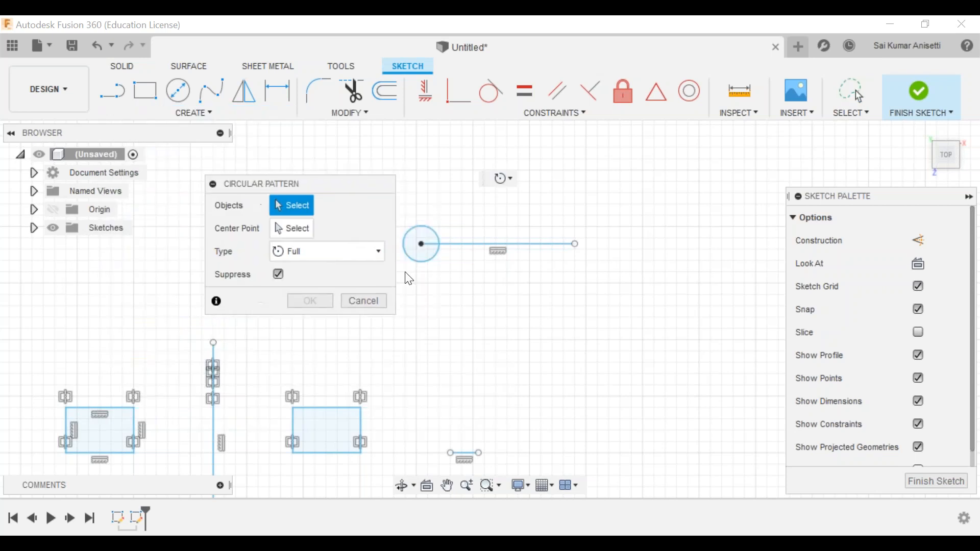
{"action": "left_click", "coordinate": [415, 261]}
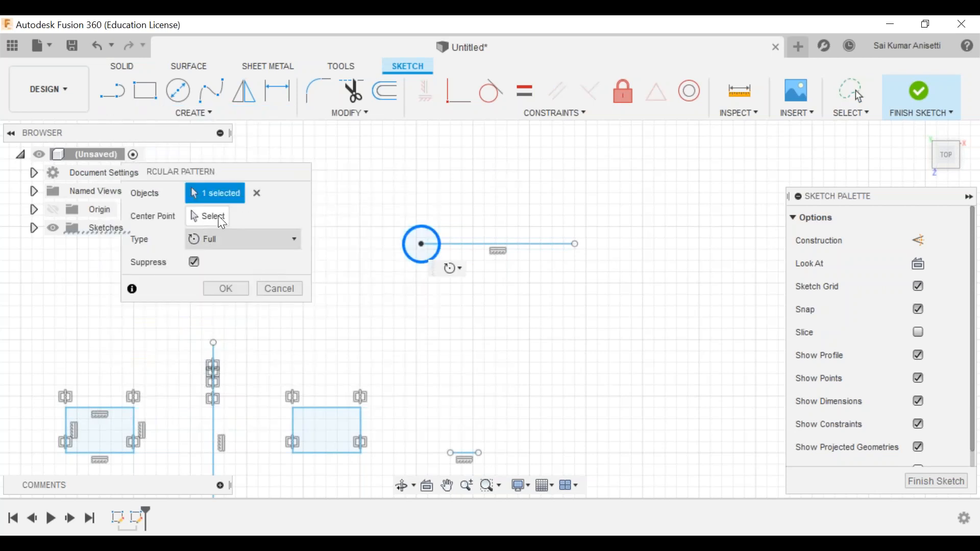
{"action": "left_click", "coordinate": [577, 247]}
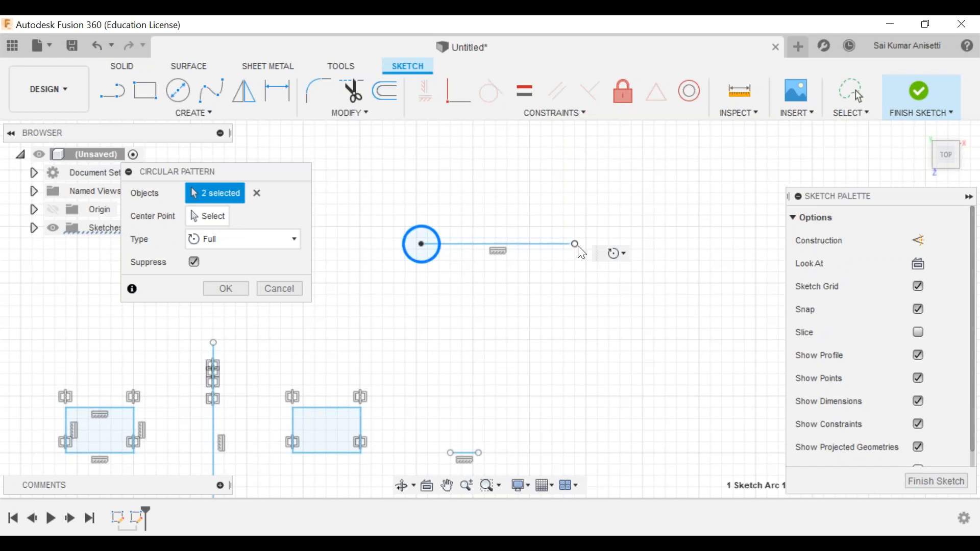
{"action": "left_click", "coordinate": [292, 240]}
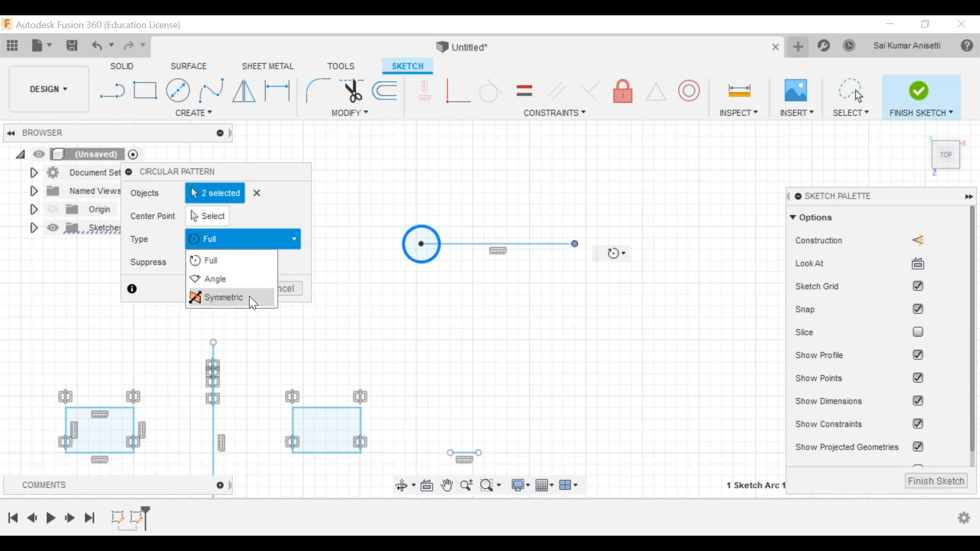
{"action": "left_click", "coordinate": [258, 260]}
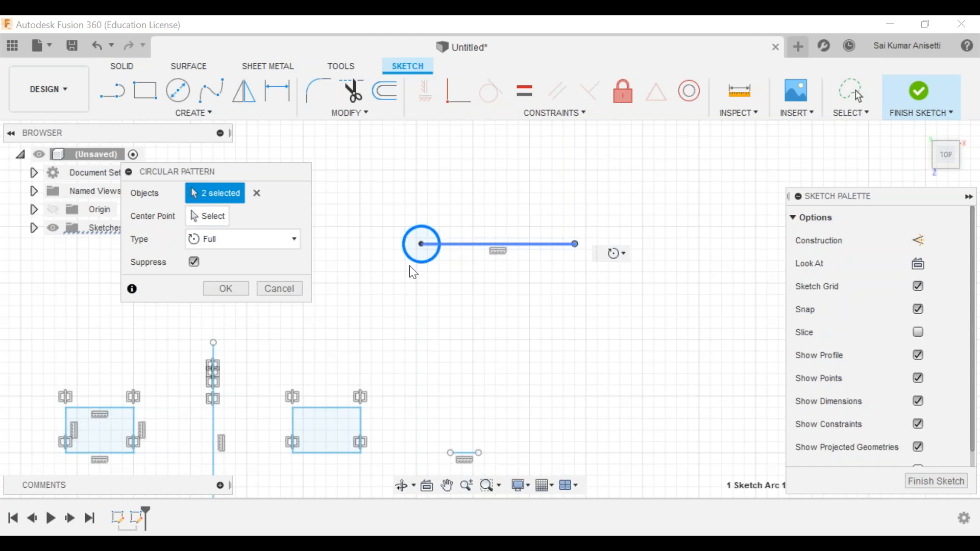
{"action": "left_click", "coordinate": [236, 239]}
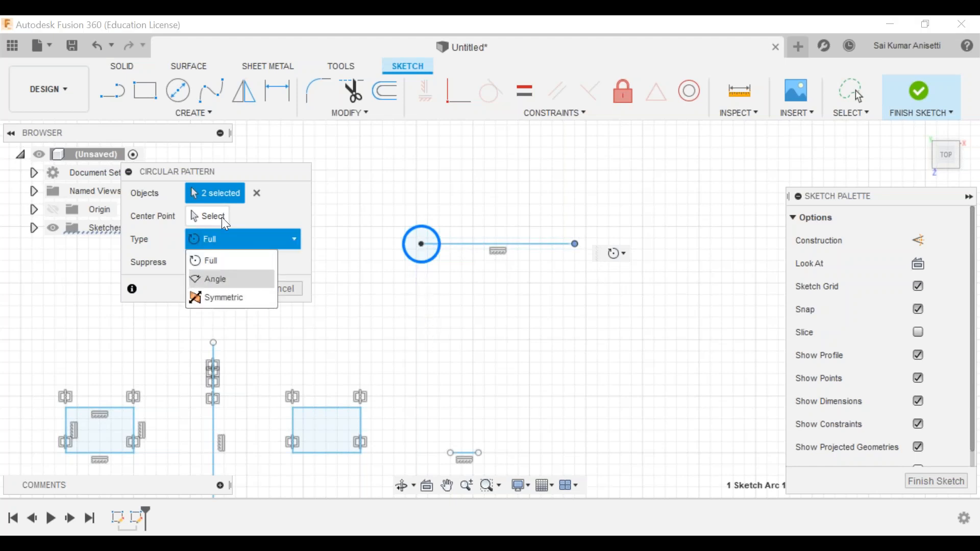
{"action": "left_click", "coordinate": [222, 216]}
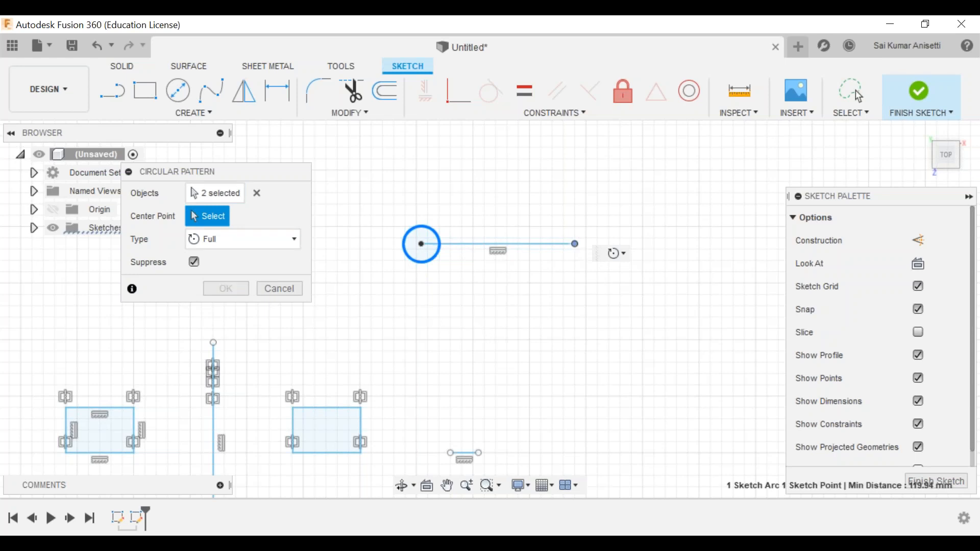
{"action": "left_click", "coordinate": [406, 201]}
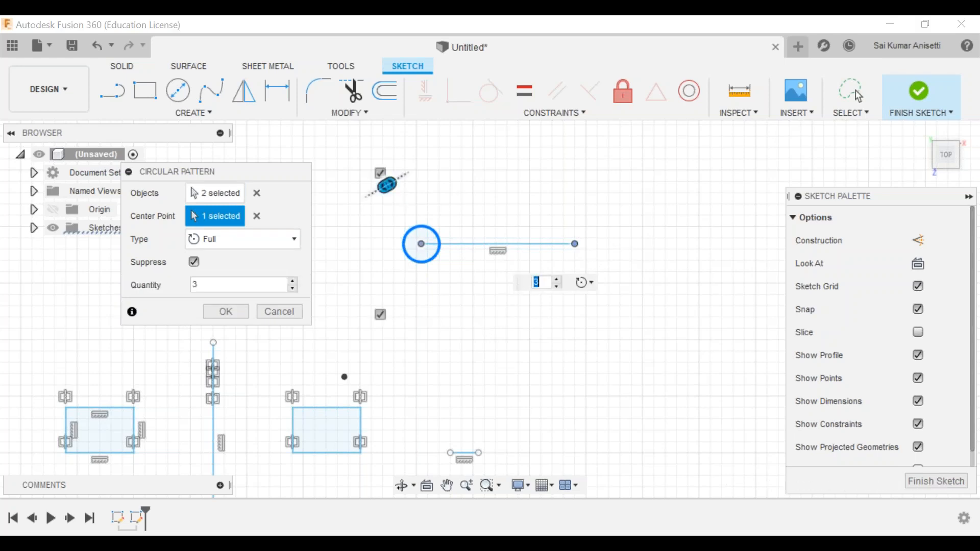
{"action": "type", "text": "4"}
{"action": "left_click_drag", "start_coordinate": [512, 160], "coordinate": [515, 161]}
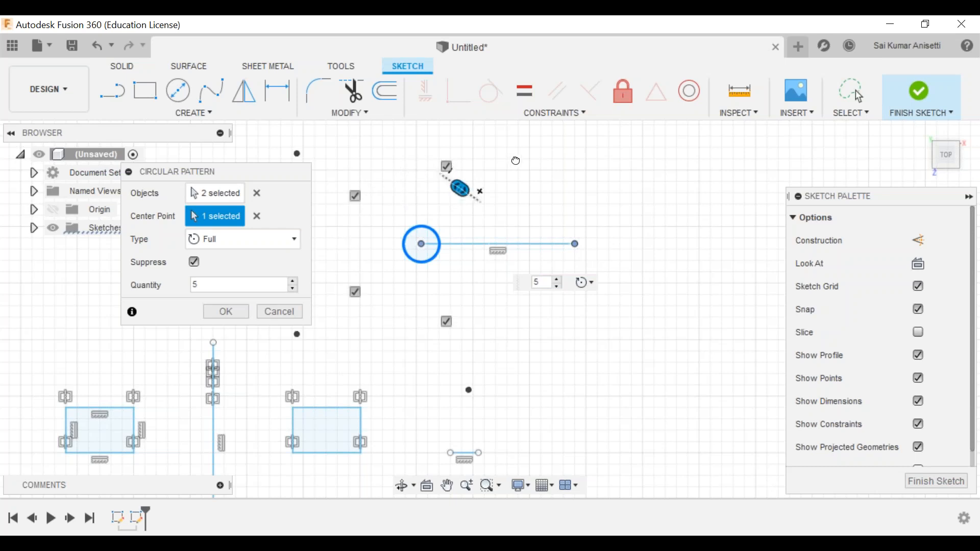
{"action": "left_click", "coordinate": [540, 288]}
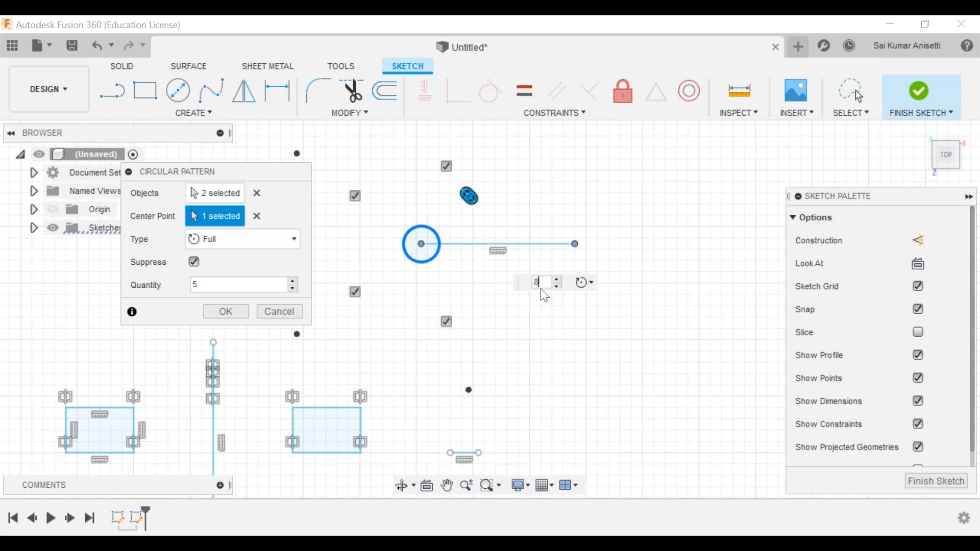
{"action": "key", "text": "Return"}
- Examine the patterned points around the circle and the circle's center, both from afar and up close
{"action": "scroll", "coordinate": [571, 303], "scroll_direction": "down", "scroll_amount": 5}
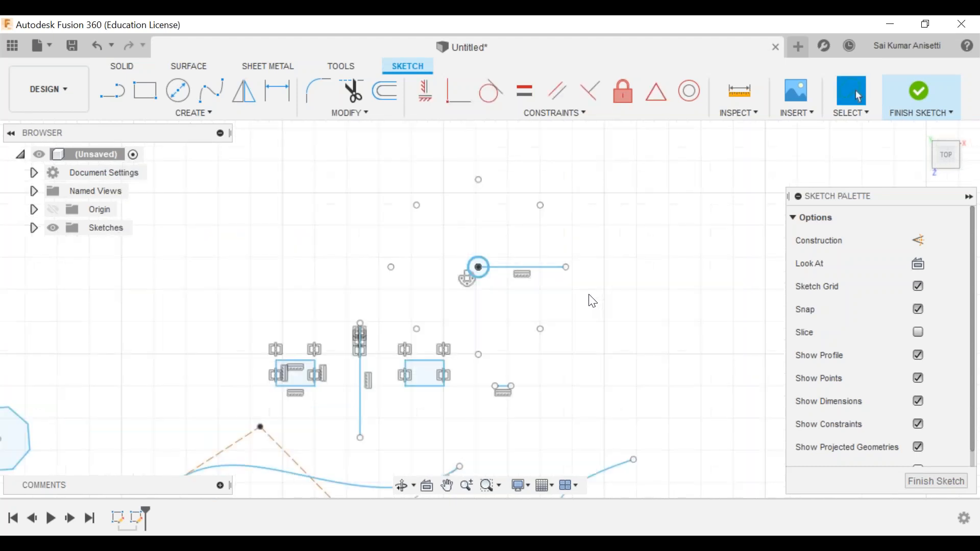
{"action": "scroll", "coordinate": [569, 305], "scroll_direction": "up", "scroll_amount": 1}
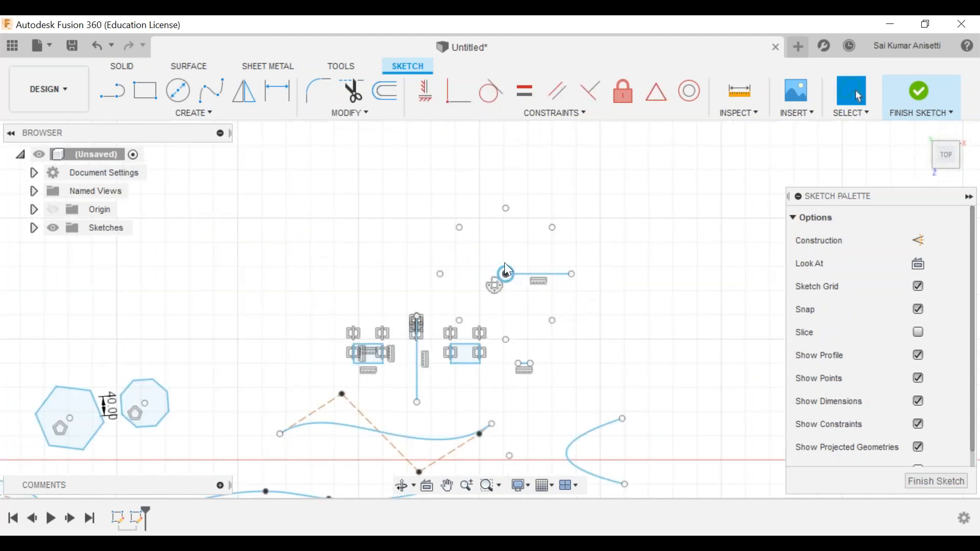
{"action": "scroll", "coordinate": [504, 262], "scroll_direction": "up", "scroll_amount": 3}
{"action": "scroll", "coordinate": [489, 227], "scroll_direction": "up", "scroll_amount": 2}
{"action": "middle_click_drag", "start_coordinate": [489, 227], "coordinate": [383, 318]}
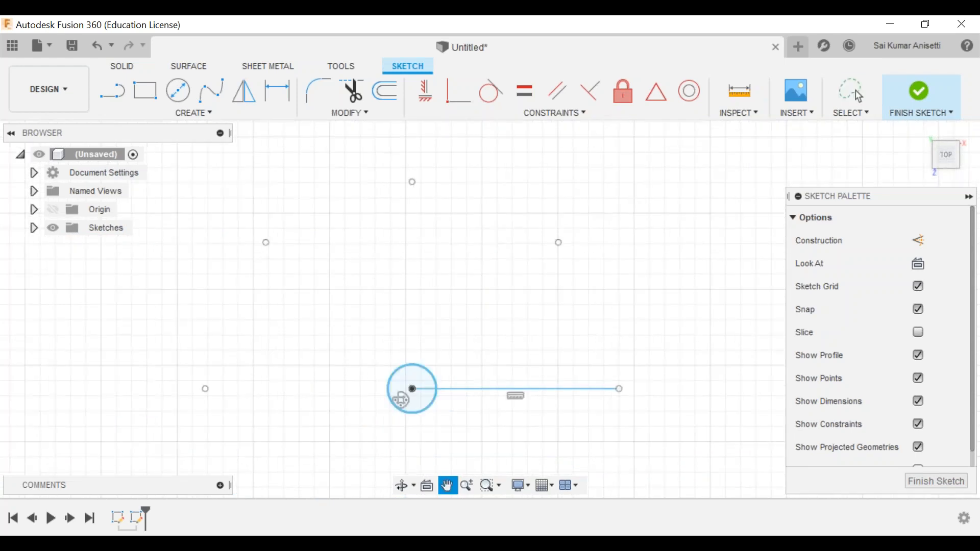
{"action": "key", "text": "Escape"}
{"action": "scroll", "coordinate": [401, 400], "scroll_direction": "up", "scroll_amount": 1}
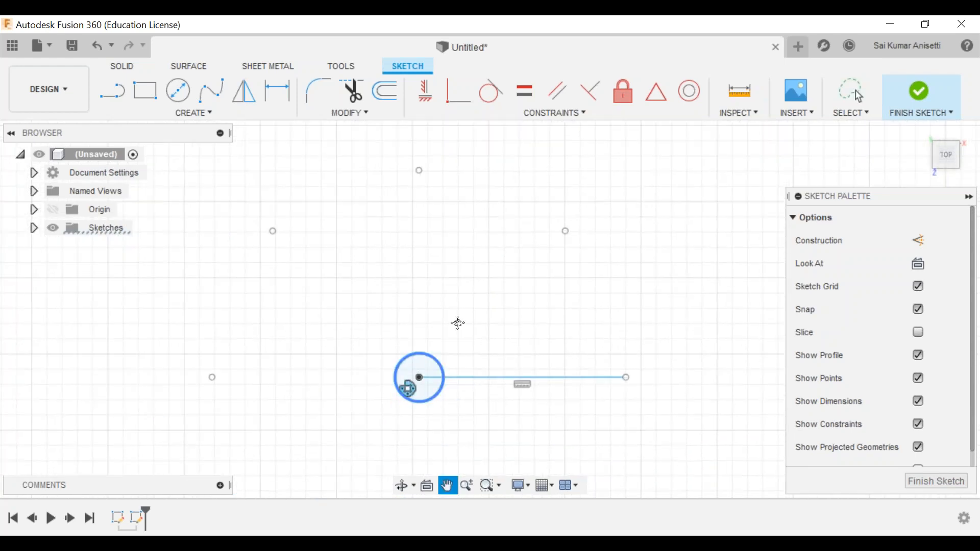
{"action": "middle_click_drag", "start_coordinate": [406, 388], "coordinate": [455, 308]}
{"action": "scroll", "coordinate": [466, 308], "scroll_direction": "up", "scroll_amount": 5}
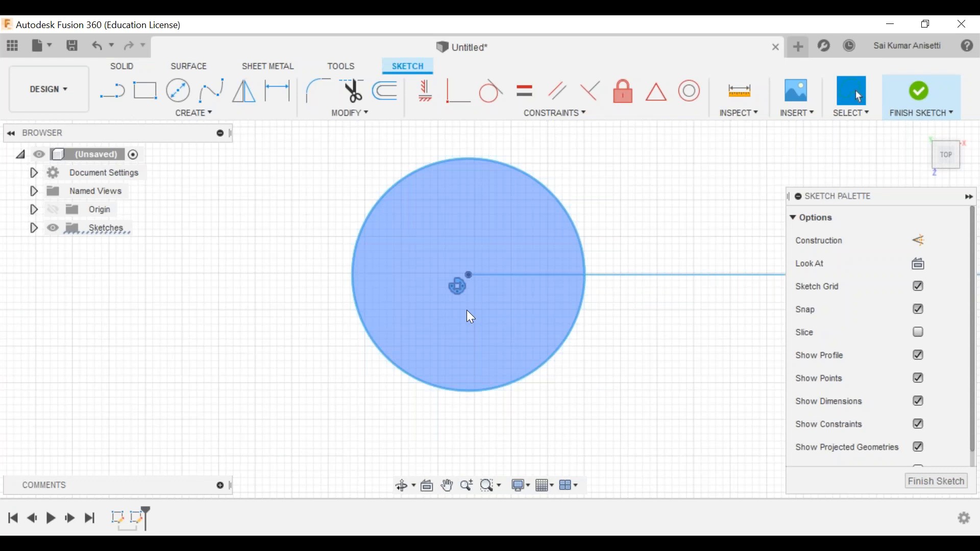
{"action": "scroll", "coordinate": [467, 309], "scroll_direction": "down", "scroll_amount": 2}
{"action": "scroll", "coordinate": [388, 374], "scroll_direction": "down", "scroll_amount": 4}
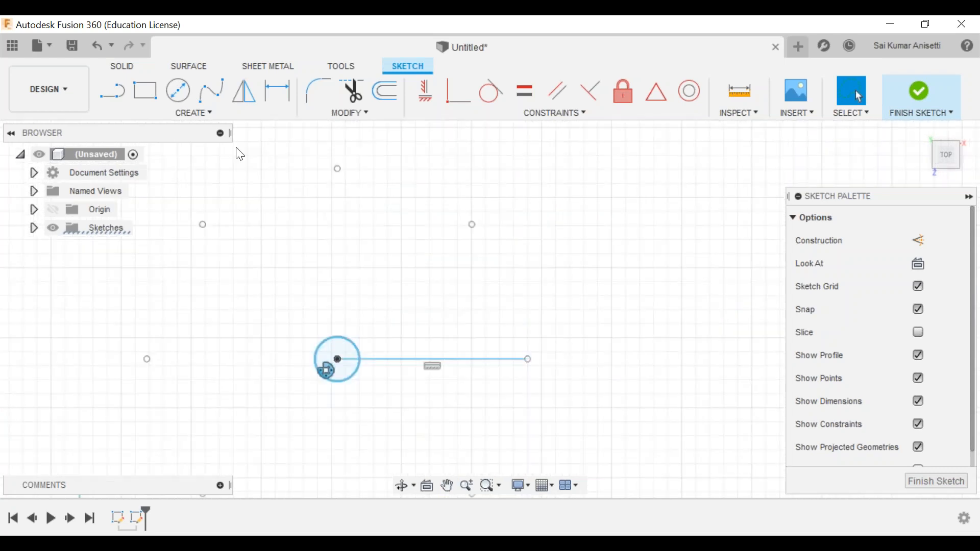
- Create a full circular pattern of the circle about the line's free endpoint, with quantity 9
{"action": "left_click", "coordinate": [194, 113]}
{"action": "left_click", "coordinate": [204, 359]}
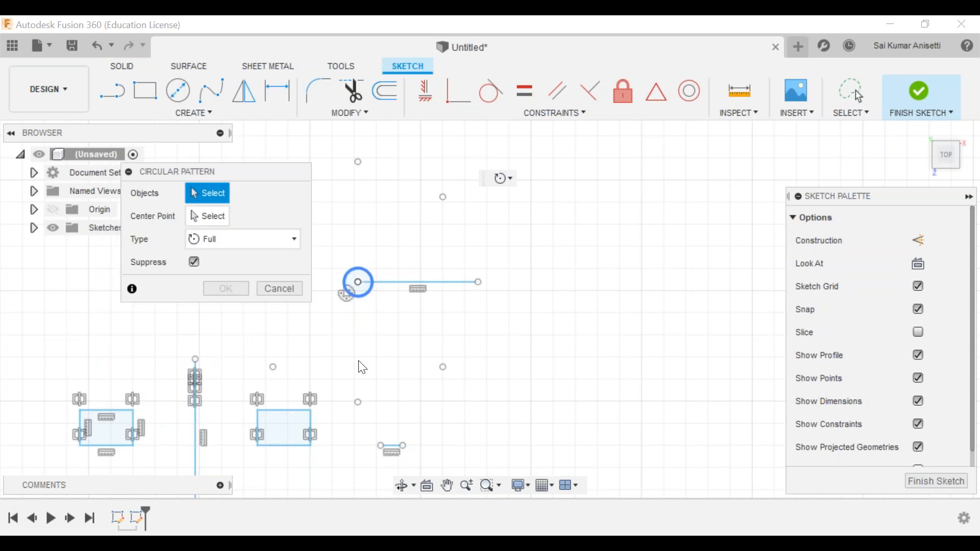
{"action": "left_click", "coordinate": [359, 297]}
{"action": "left_click", "coordinate": [221, 218]}
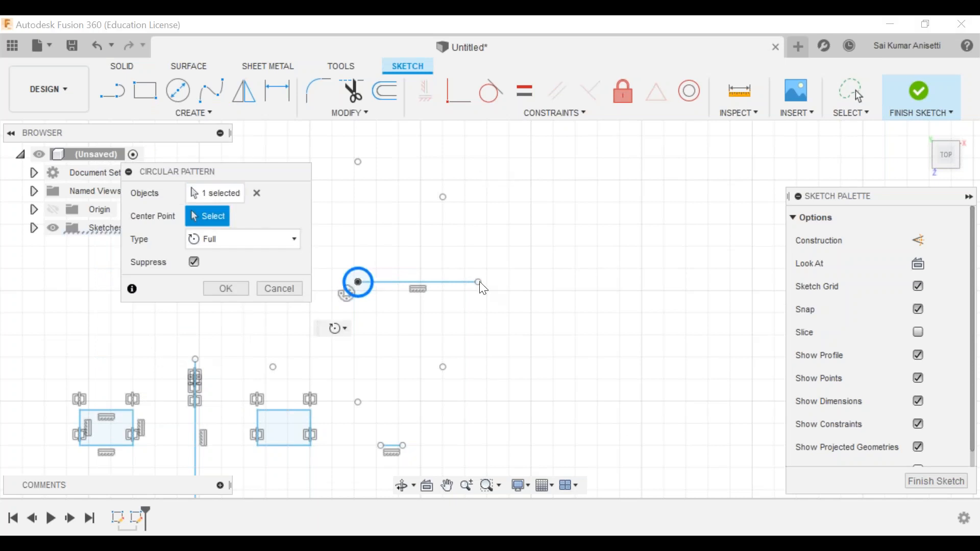
{"action": "left_click", "coordinate": [478, 281]}
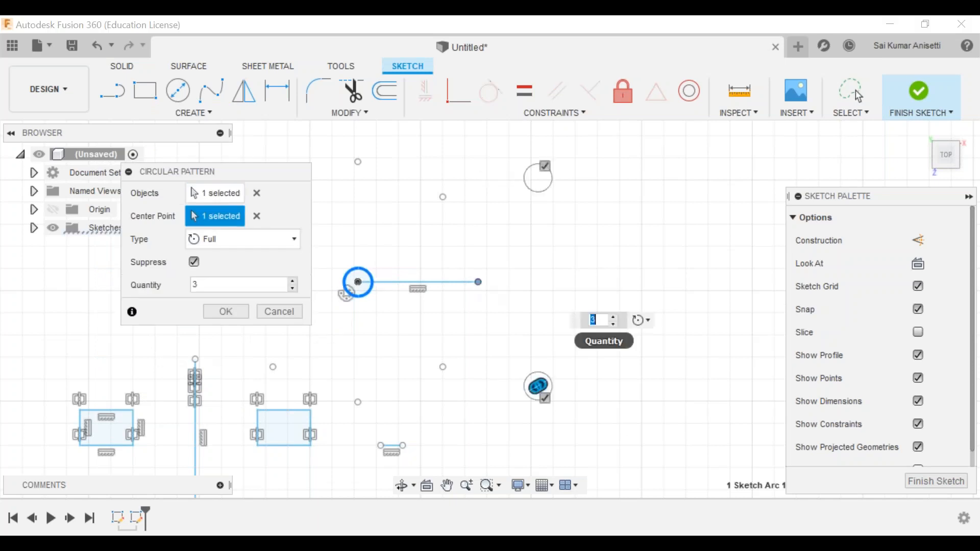
{"action": "type", "text": "2"}
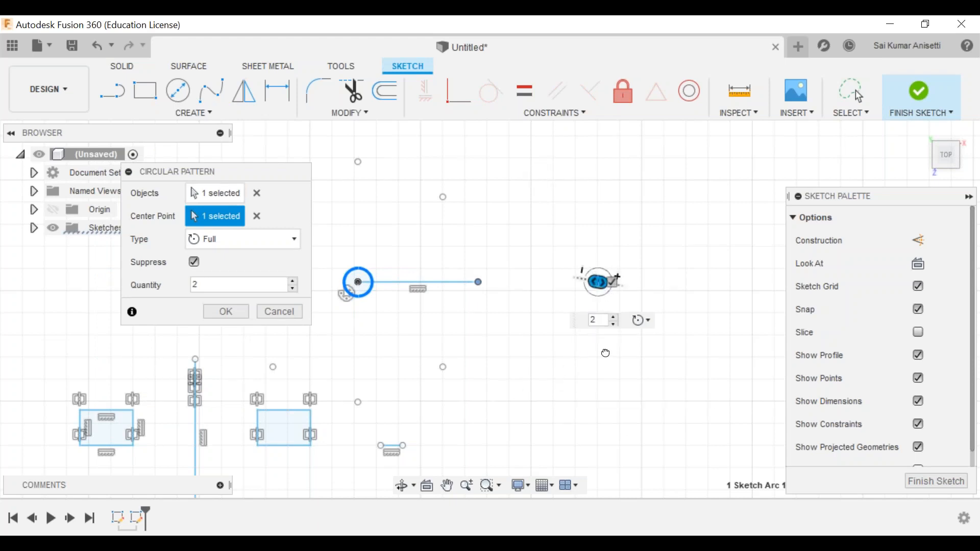
{"action": "left_click_drag", "start_coordinate": [524, 423], "coordinate": [520, 423]}
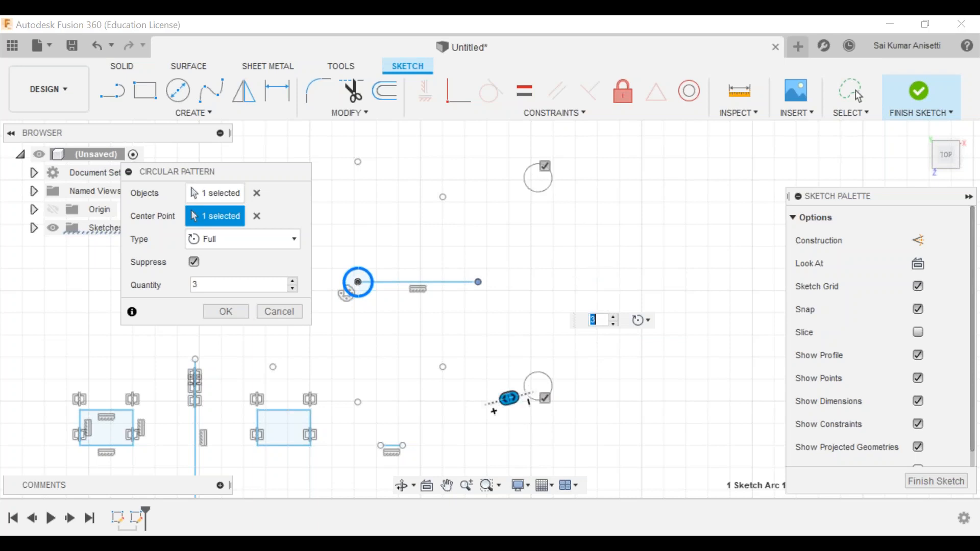
{"action": "type", "text": "9"}
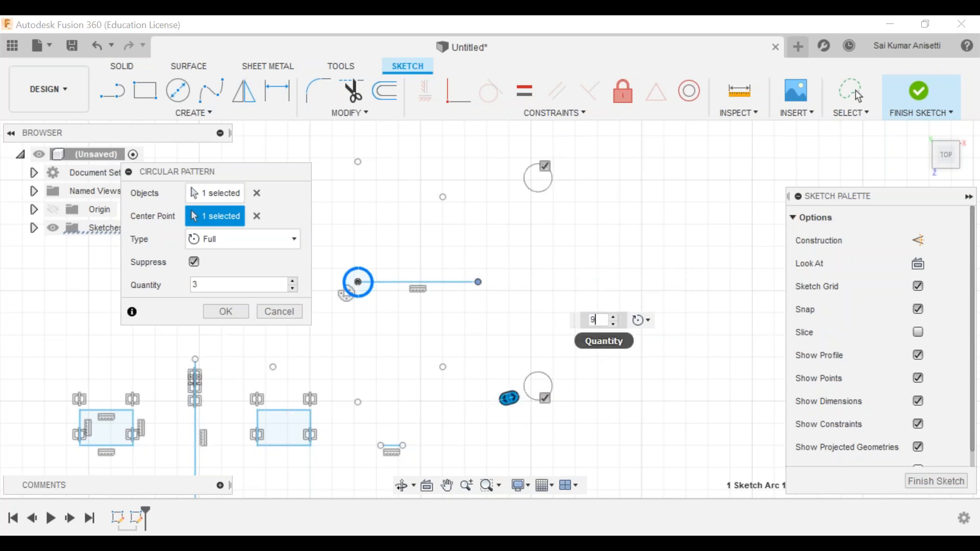
{"action": "key", "text": "Return"}
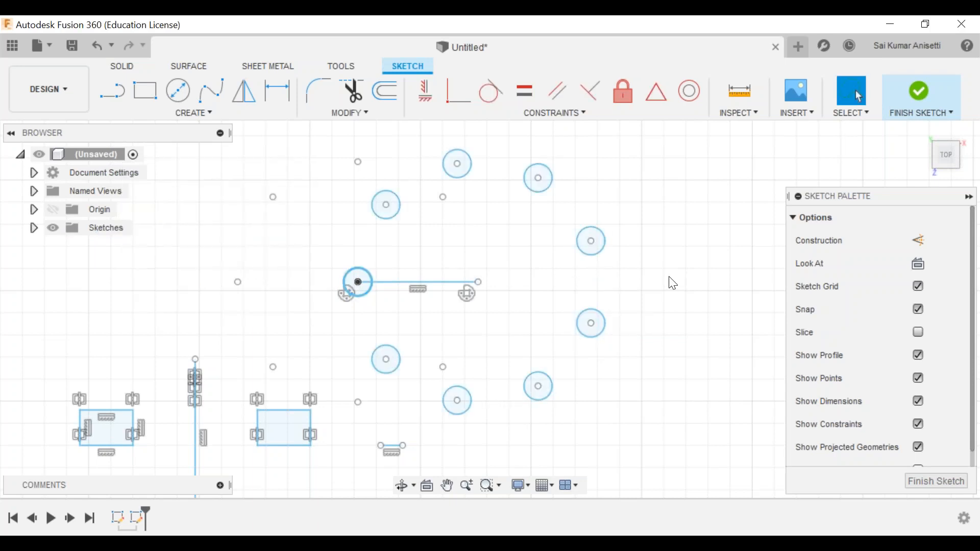
{"action": "middle_click_drag", "start_coordinate": [494, 308], "coordinate": [533, 323]}
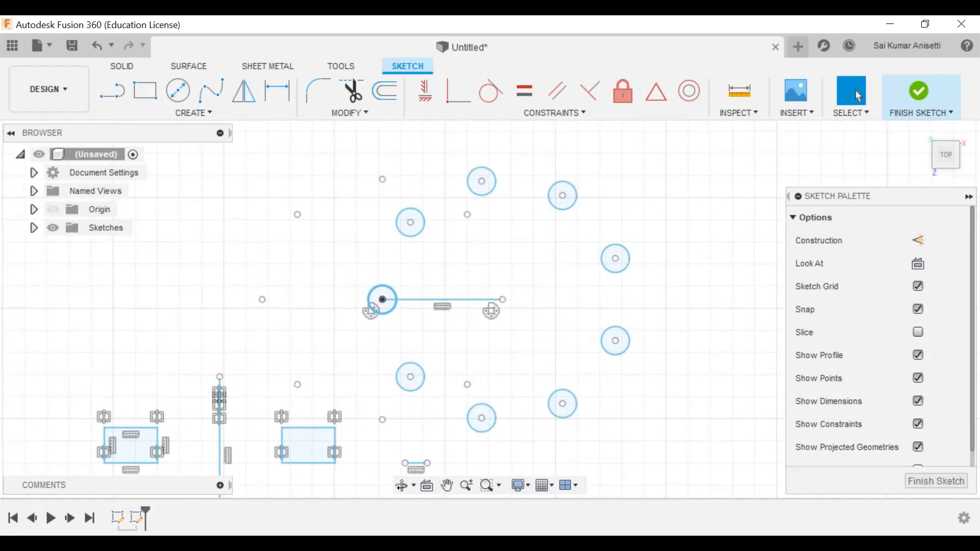
{"action": "middle_click_drag", "start_coordinate": [329, 381], "coordinate": [214, 371]}
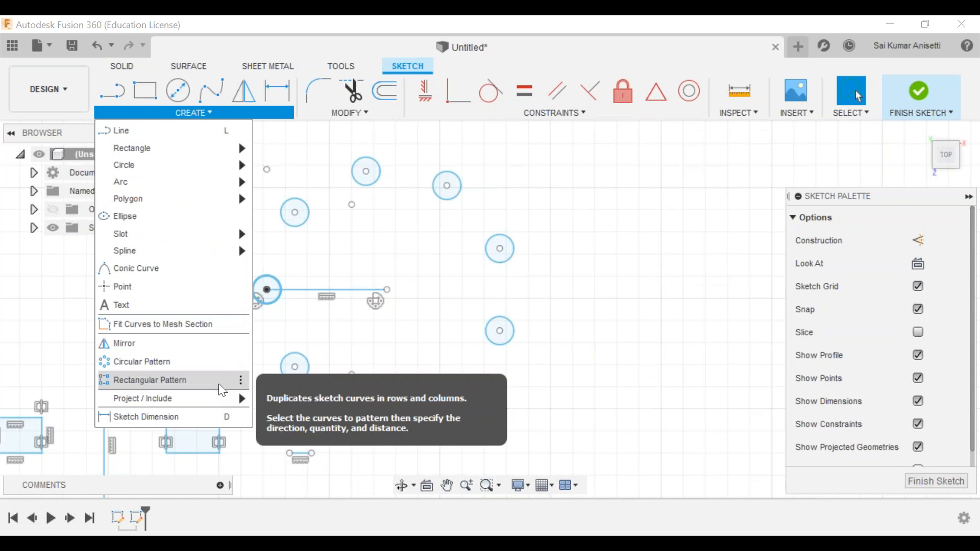
{"action": "left_click", "coordinate": [218, 384]}
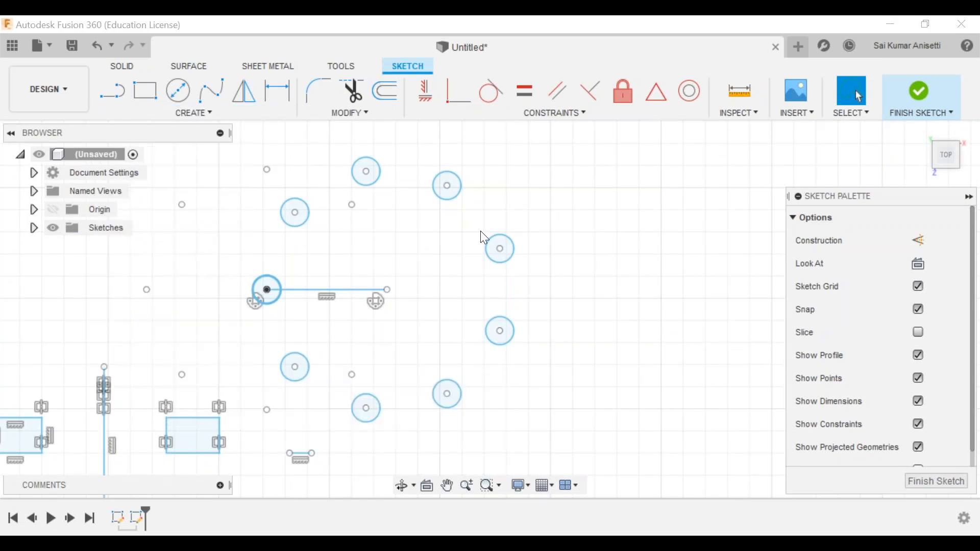
{"action": "middle_click_drag", "start_coordinate": [575, 261], "coordinate": [455, 238]}
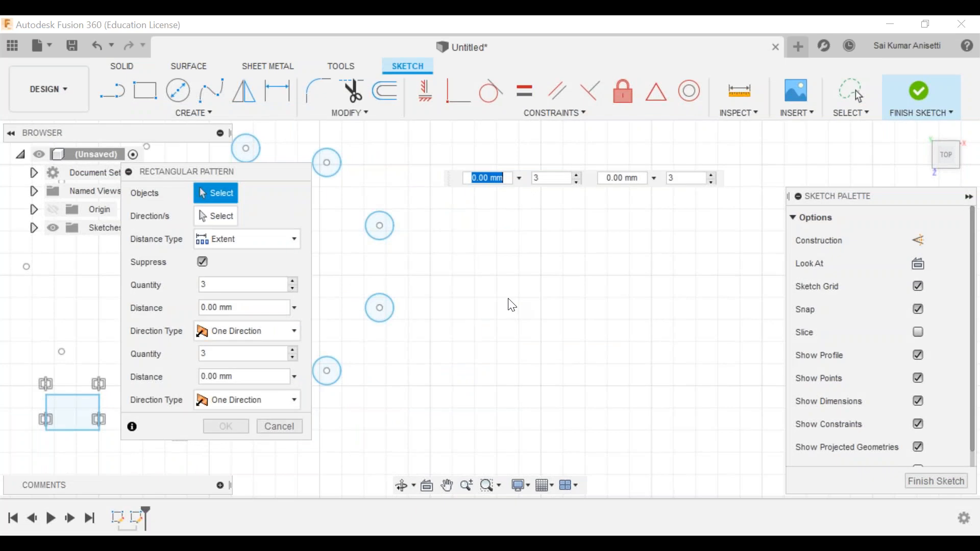
{"action": "scroll", "coordinate": [512, 305], "scroll_direction": "down", "scroll_amount": 1}
{"action": "scroll", "coordinate": [501, 313], "scroll_direction": "down", "scroll_amount": 2}
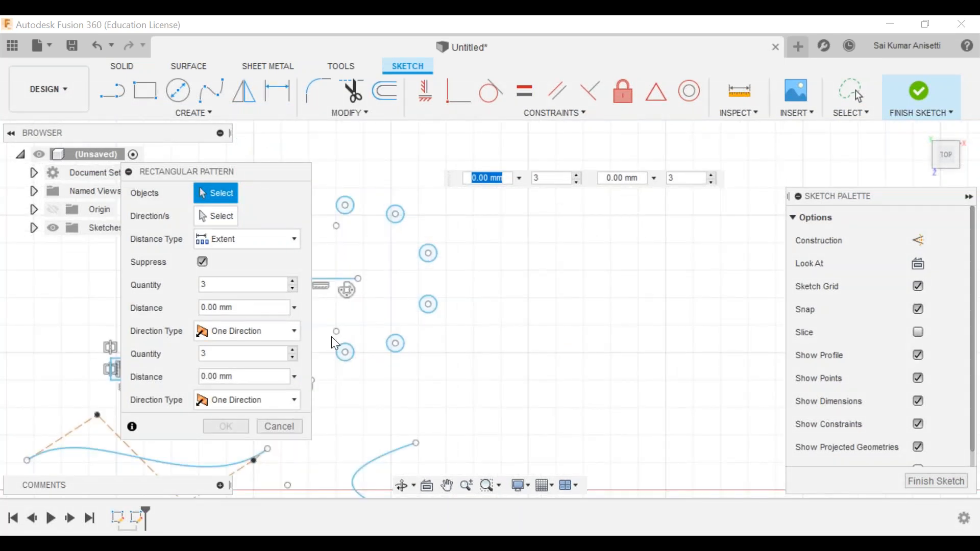
{"action": "scroll", "coordinate": [332, 336], "scroll_direction": "down", "scroll_amount": 1}
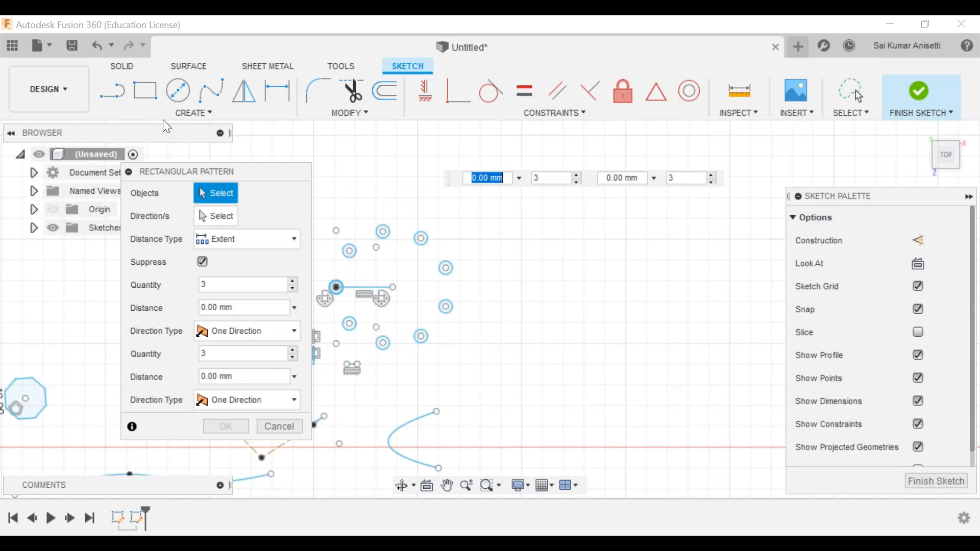
{"action": "key", "text": "Escape"}
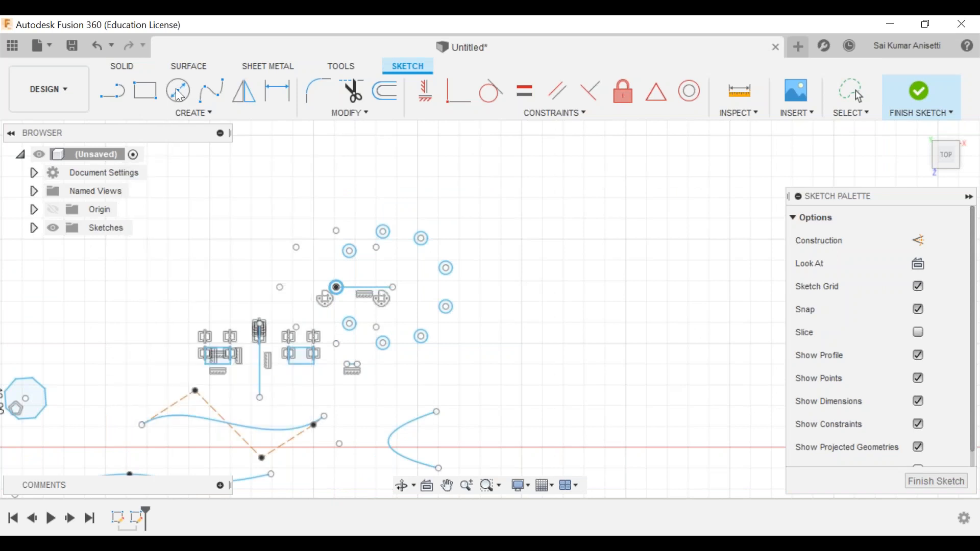
- Draw a larger circle in the empty area to the right of the circular pattern
{"action": "left_click", "coordinate": [179, 92]}
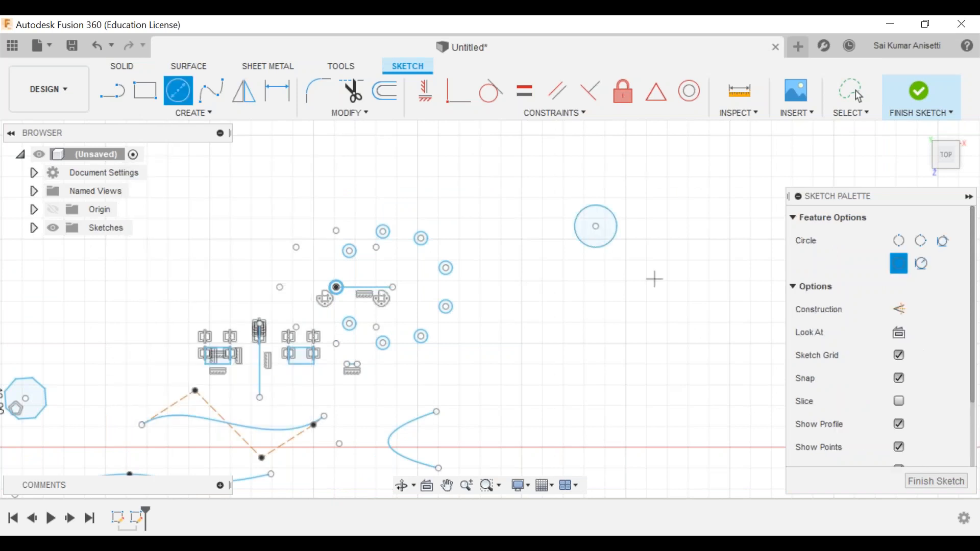
{"action": "key", "text": "Escape"}
{"action": "middle_click_drag", "start_coordinate": [654, 279], "coordinate": [477, 285]}
- Start a rectangular pattern of the large circle, with quantity 5 over an extent of 450 mm in the horizontal direction
{"action": "left_click", "coordinate": [179, 119]}
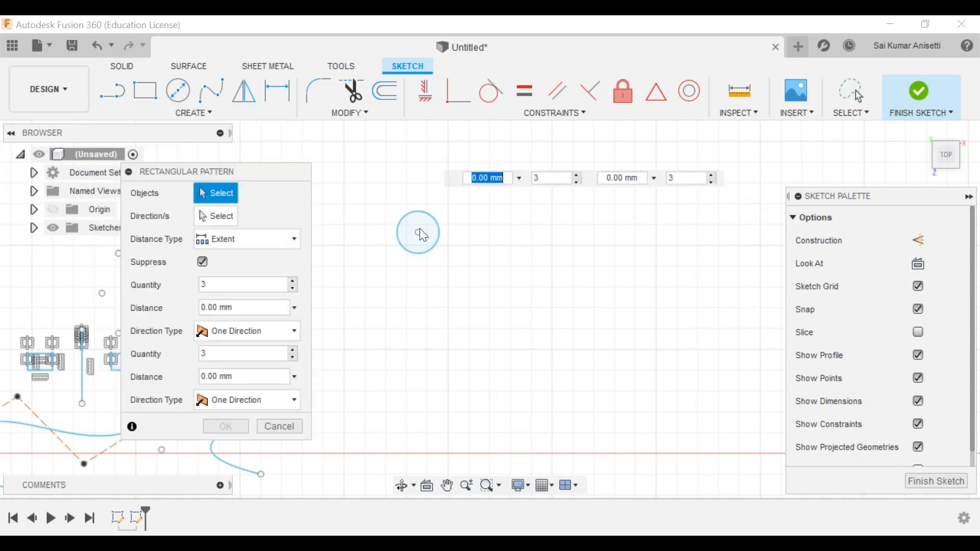
{"action": "left_click", "coordinate": [422, 213]}
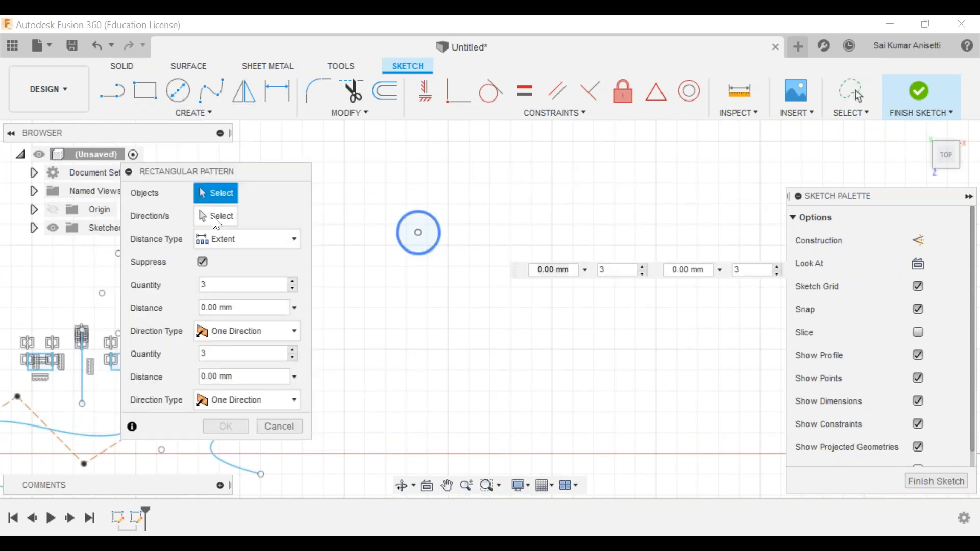
{"action": "left_click", "coordinate": [213, 216]}
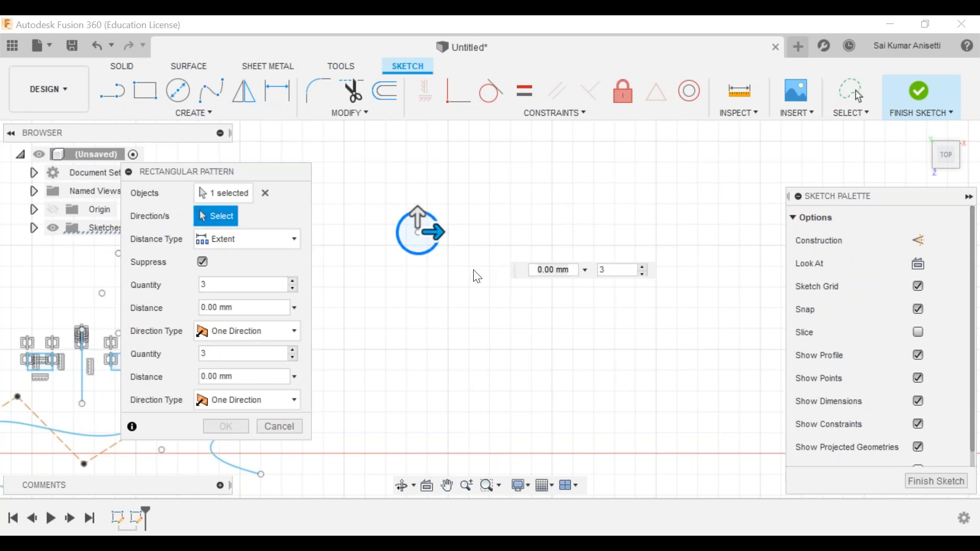
{"action": "left_click", "coordinate": [433, 232]}
{"action": "middle_click_drag", "start_coordinate": [571, 225], "coordinate": [647, 304]}
{"action": "left_click_drag", "start_coordinate": [512, 312], "coordinate": [700, 312]}
{"action": "mouse_move", "coordinate": [700, 312]}
{"action": "middle_mouse_down"}
{"action": "mouse_move", "coordinate": [527, 294]}
{"action": "mouse_move", "coordinate": [606, 268]}
{"action": "middle_mouse_up"}
{"action": "left_click", "coordinate": [797, 304]}
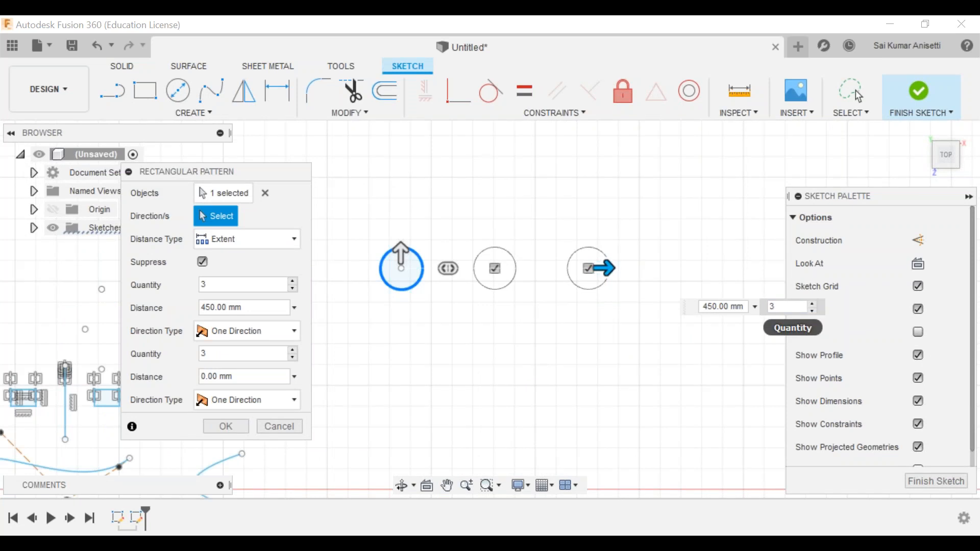
{"action": "left_click", "coordinate": [812, 303]}
{"action": "left_click", "coordinate": [811, 303]}
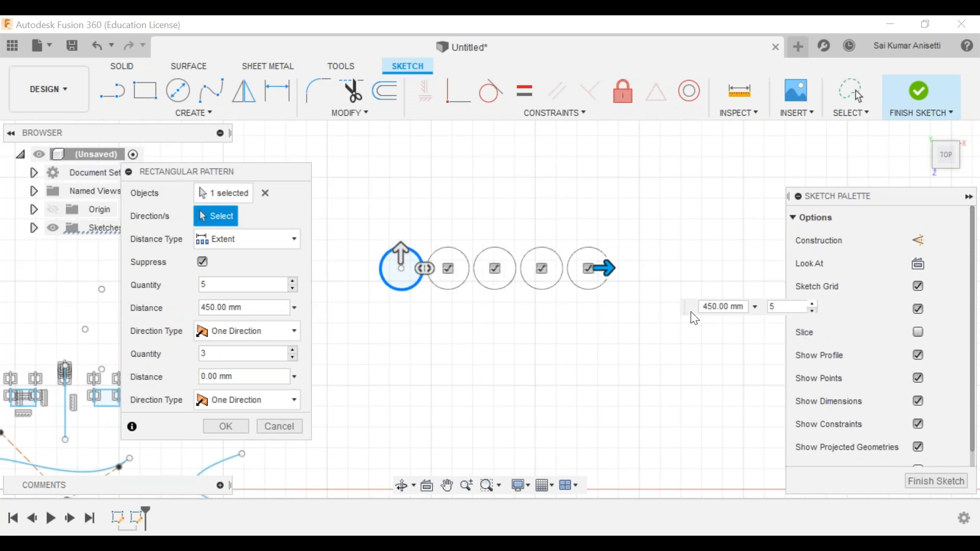
- Set the pattern's vertical direction to quantity 5 over an extent of 450 mm
{"action": "key", "text": "Tab"}
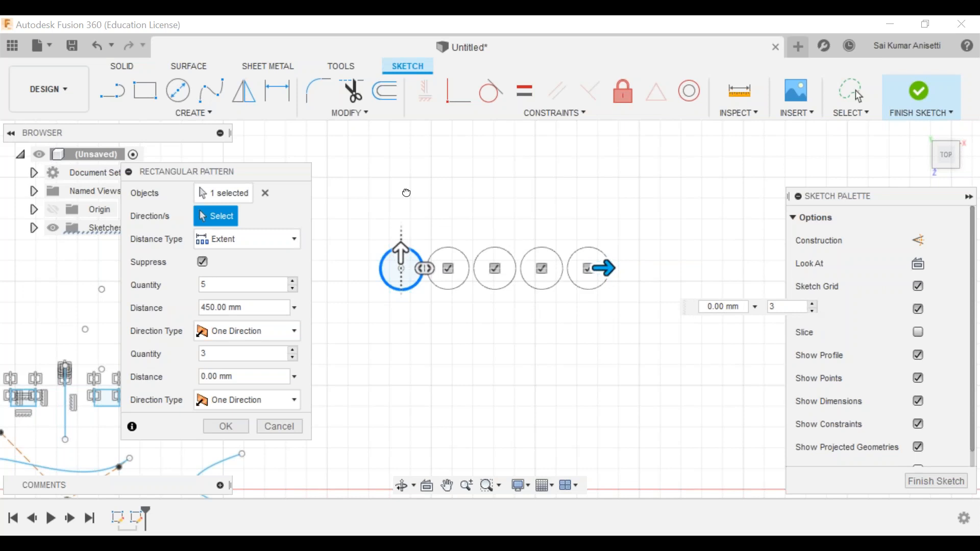
{"action": "type", "text": "250"}
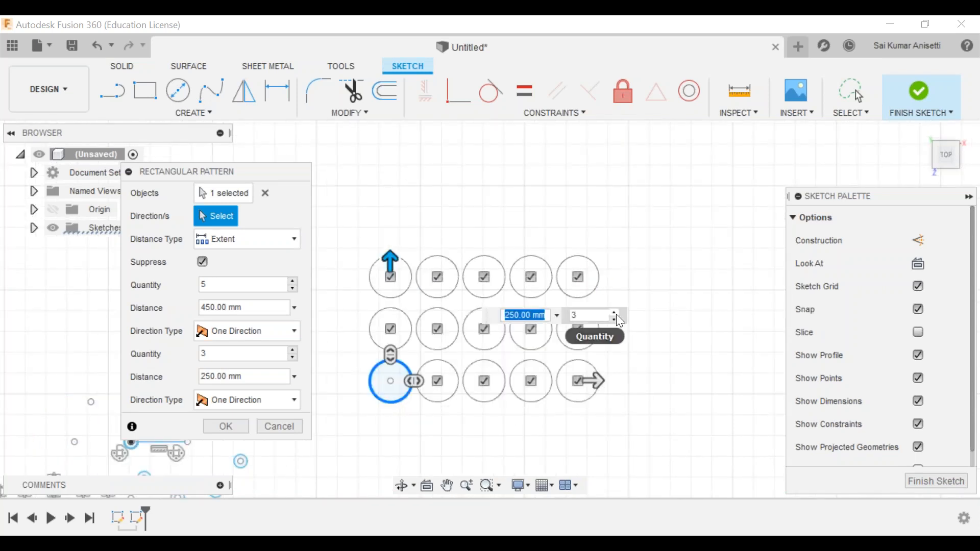
{"action": "left_click", "coordinate": [615, 313]}
{"action": "left_click", "coordinate": [615, 312]}
{"action": "key", "text": "Tab"}
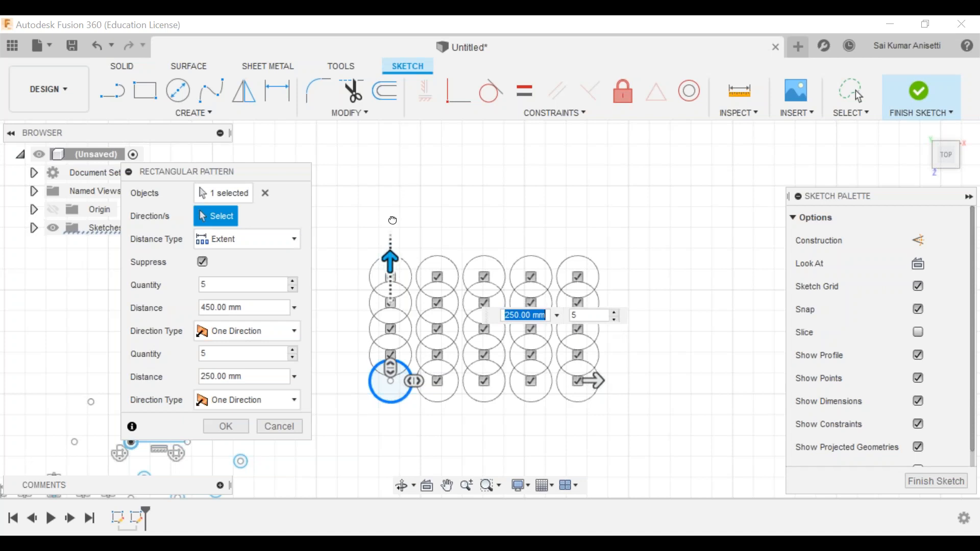
{"action": "type", "text": "450"}
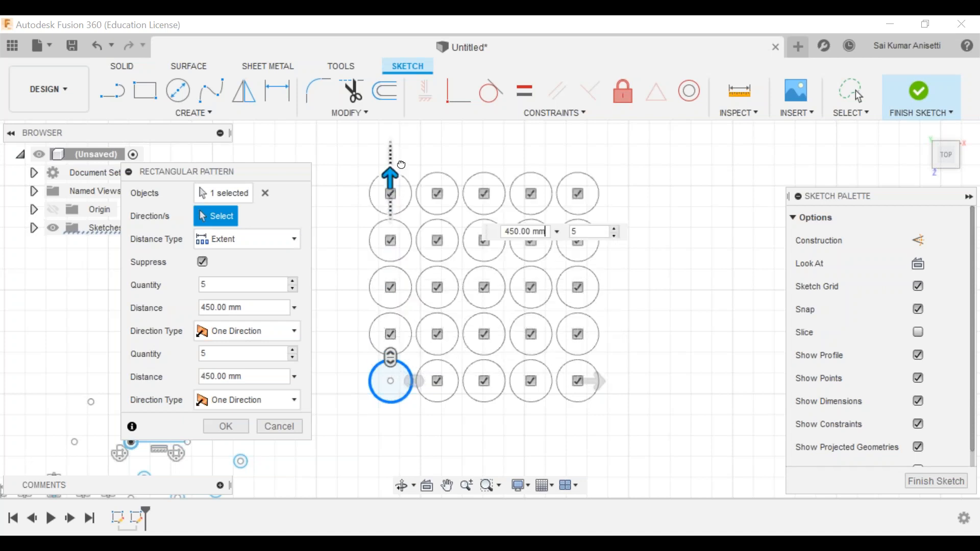
{"action": "key", "text": "Tab"}
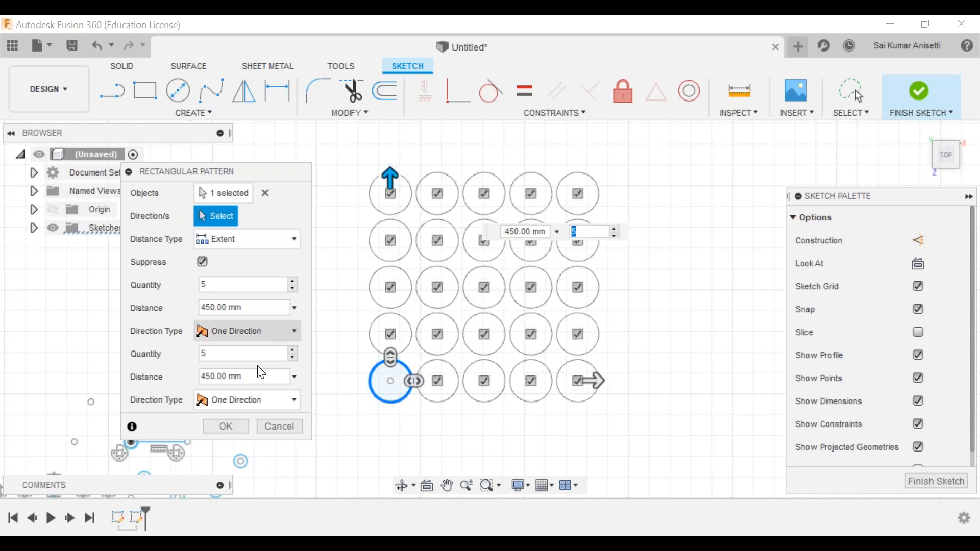
- Try the Symmetric direction type for the horizontal direction, and return it to One Direction
{"action": "left_click", "coordinate": [255, 332]}
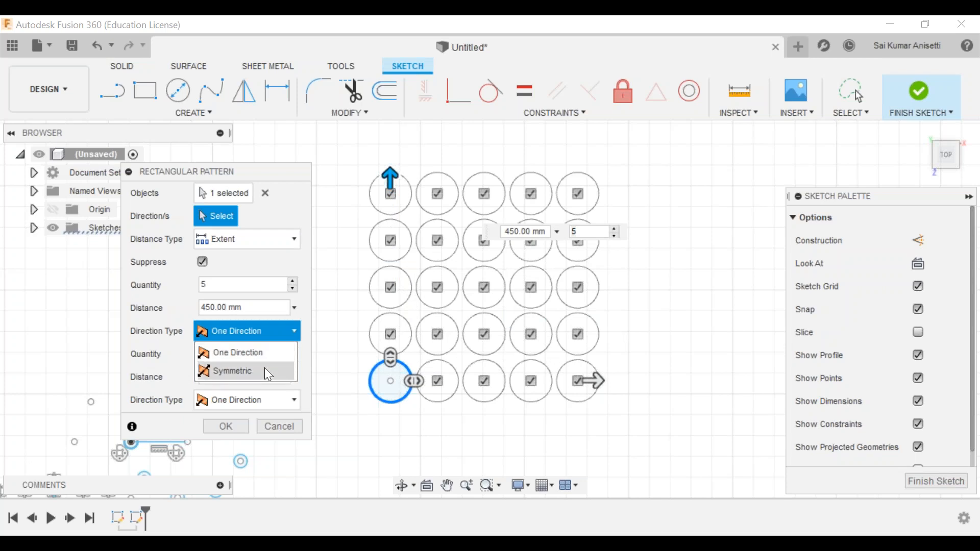
{"action": "left_click", "coordinate": [265, 369]}
{"action": "middle_click_drag", "start_coordinate": [390, 306], "coordinate": [530, 308]}
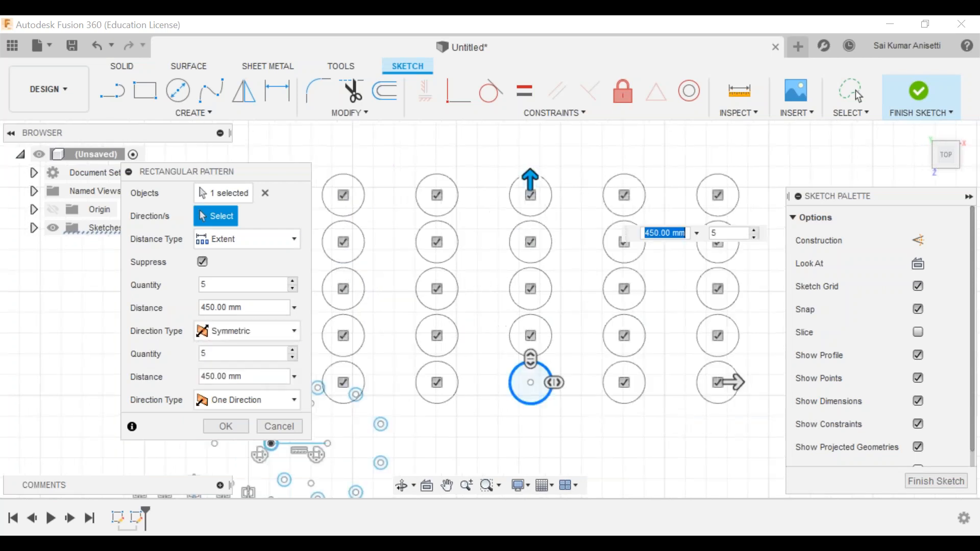
{"action": "scroll", "coordinate": [544, 305], "scroll_direction": "down", "scroll_amount": 2}
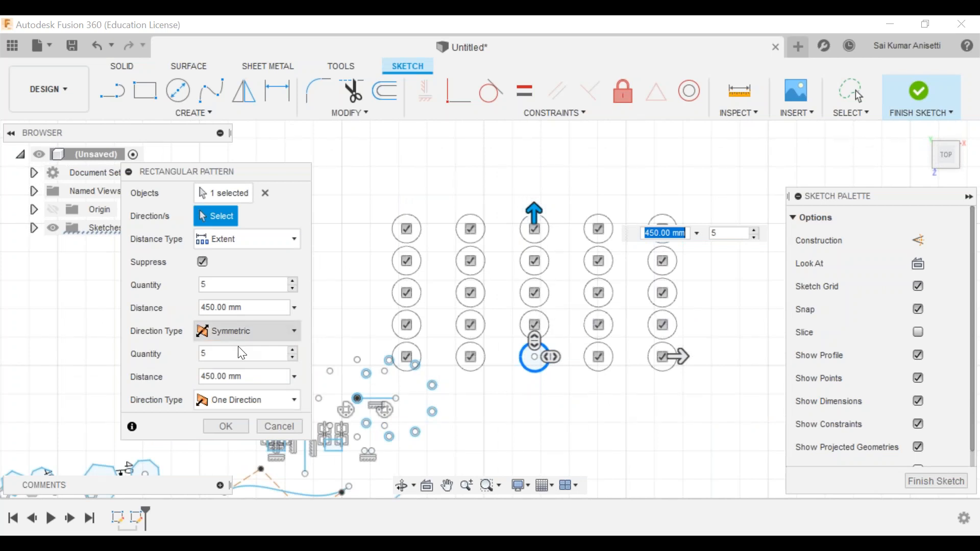
{"action": "left_click", "coordinate": [243, 331]}
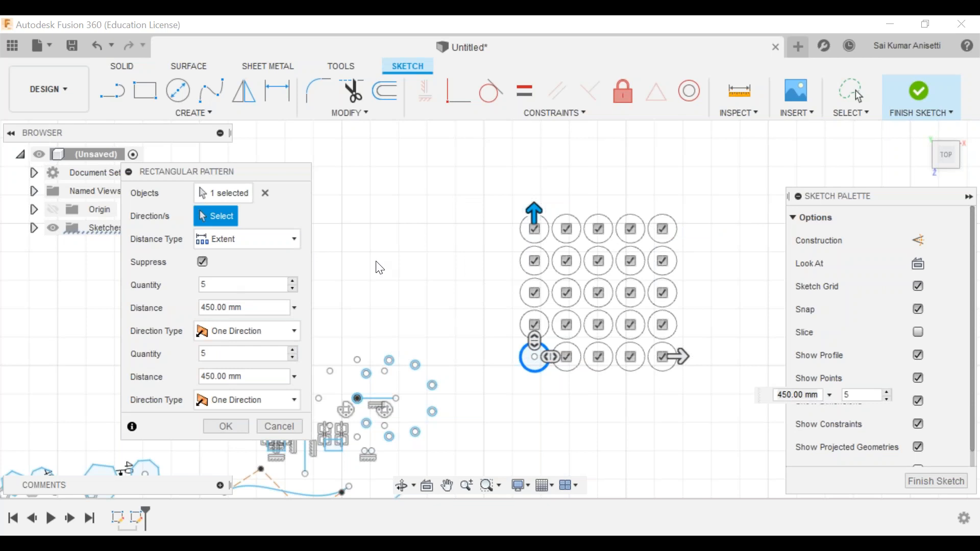
- Set the pattern's horizontal quantity to 6 and complete the rectangular pattern
{"action": "left_click", "coordinate": [293, 282]}
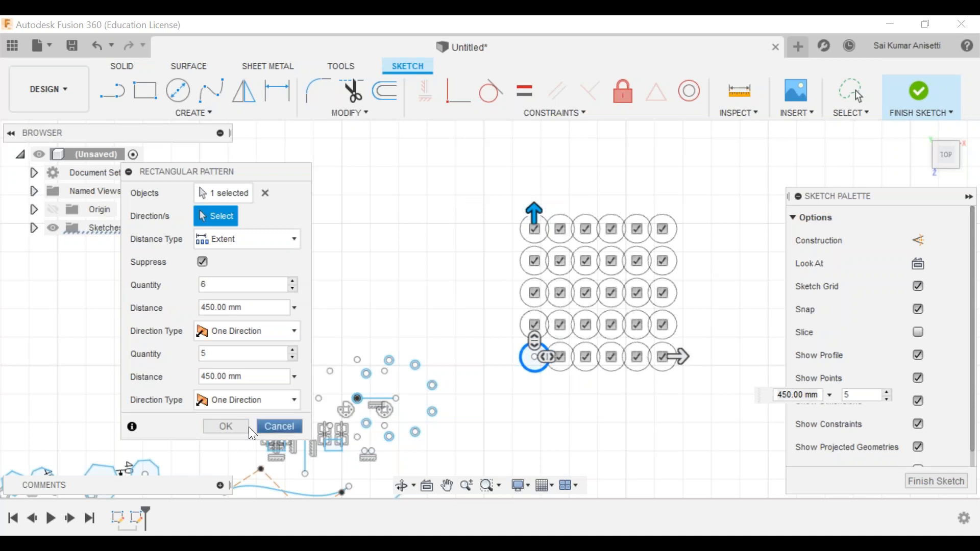
{"action": "key", "text": "Return"}
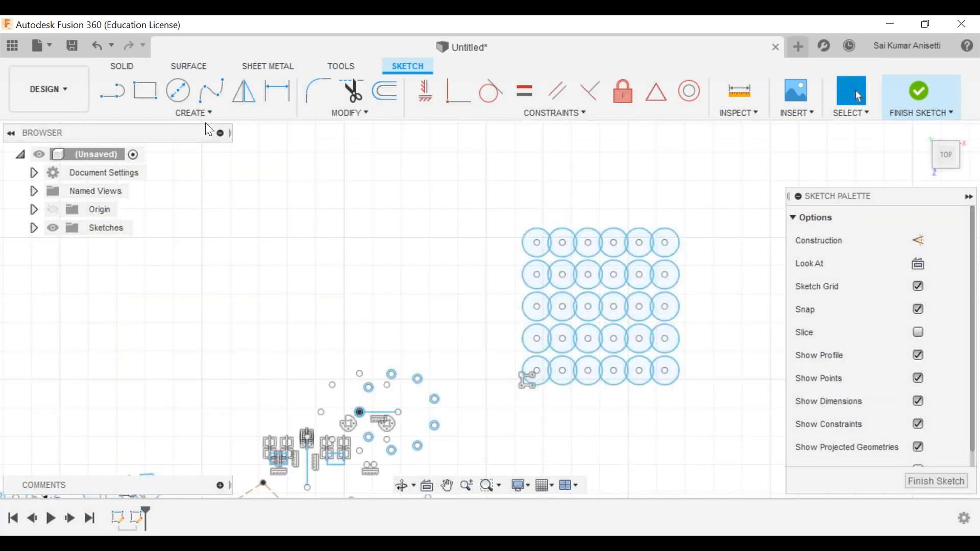
- Add a diameter dimension to the top-left circle of the rectangular pattern, accepting its drawn size
{"action": "left_click", "coordinate": [194, 112]}
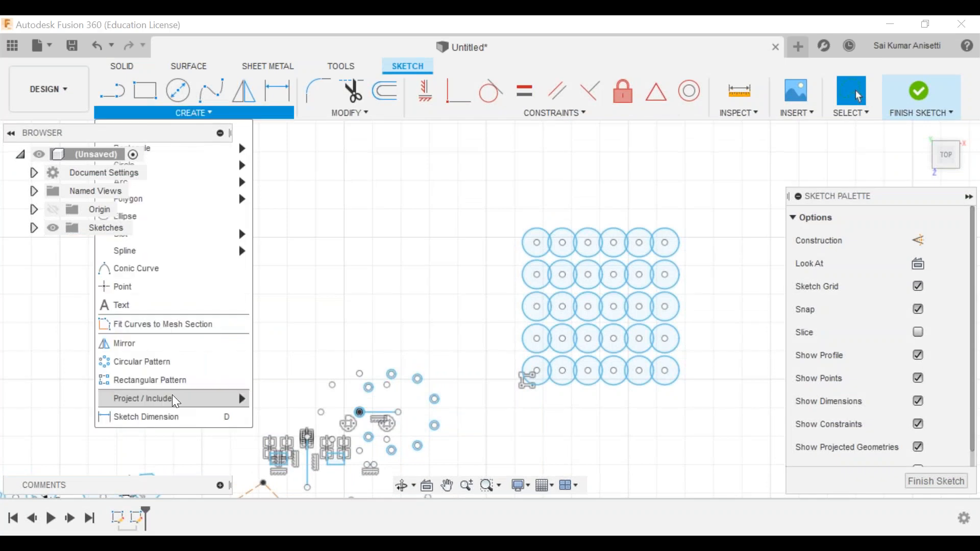
{"action": "mouse_move", "coordinate": [172, 398]}
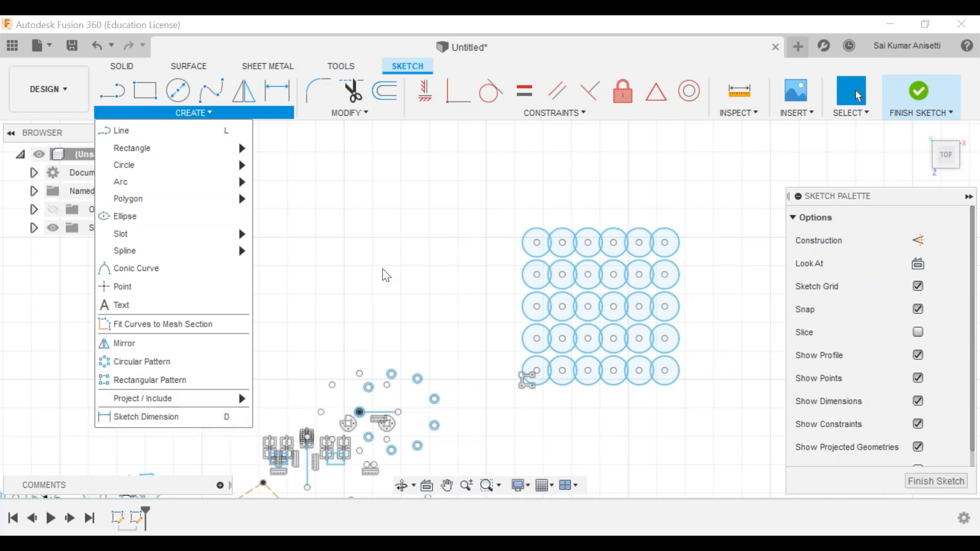
{"action": "left_click", "coordinate": [371, 299]}
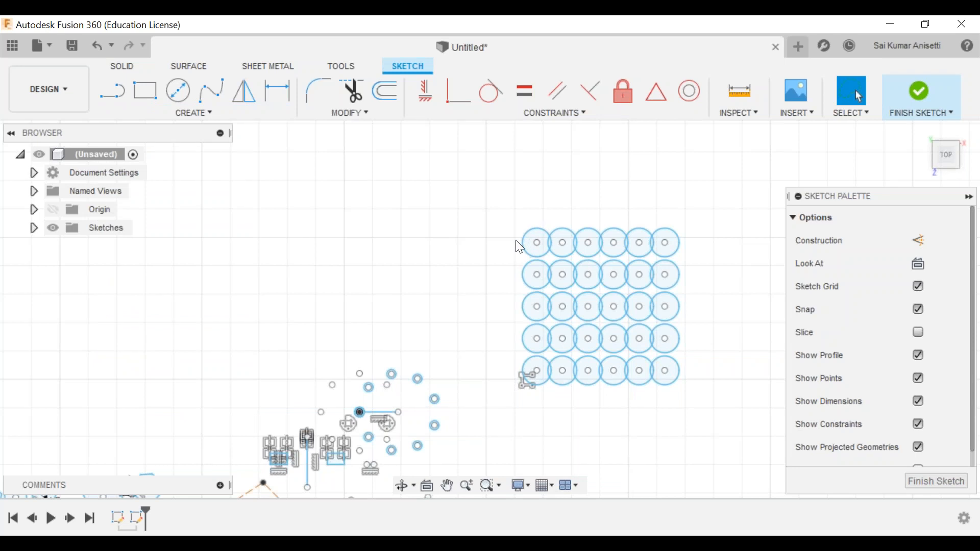
{"action": "key", "text": "d"}
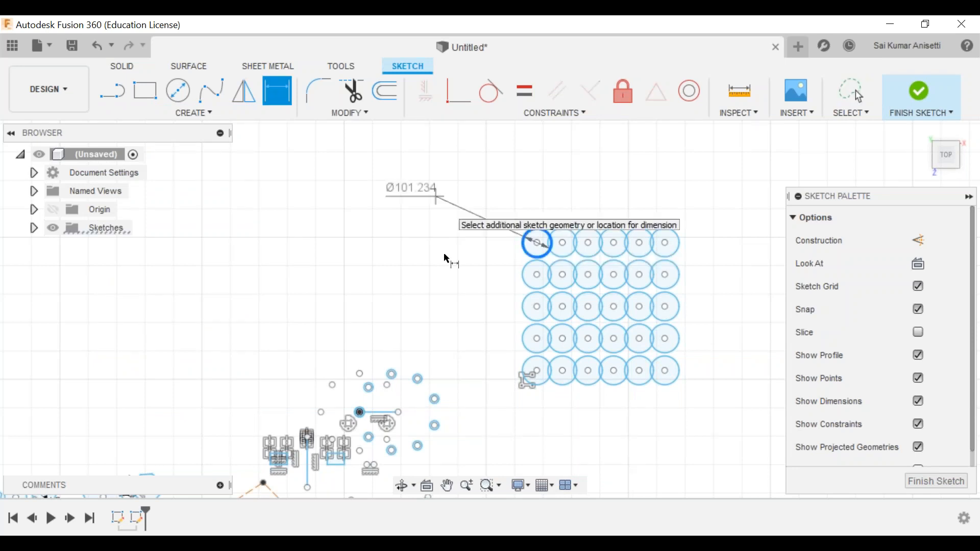
{"action": "left_click", "coordinate": [434, 197]}
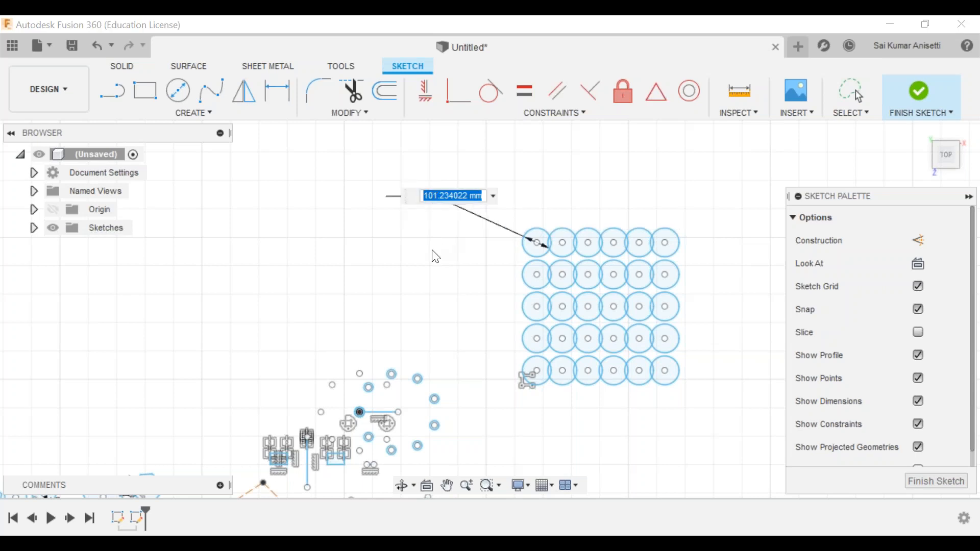
{"action": "key", "text": "Return"}
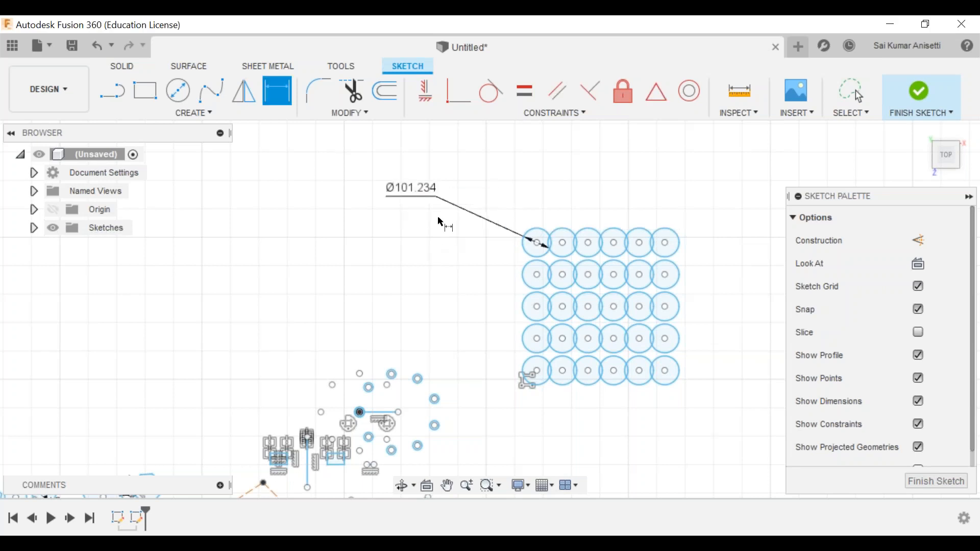
- Set the center-to-edge dimension of the rightmost of the three small polygons to 50 mm
{"action": "mouse_move", "coordinate": [433, 193]}
{"action": "middle_mouse_down"}
{"action": "mouse_move", "coordinate": [423, 231]}
{"action": "mouse_move", "coordinate": [431, 212]}
{"action": "middle_mouse_up"}
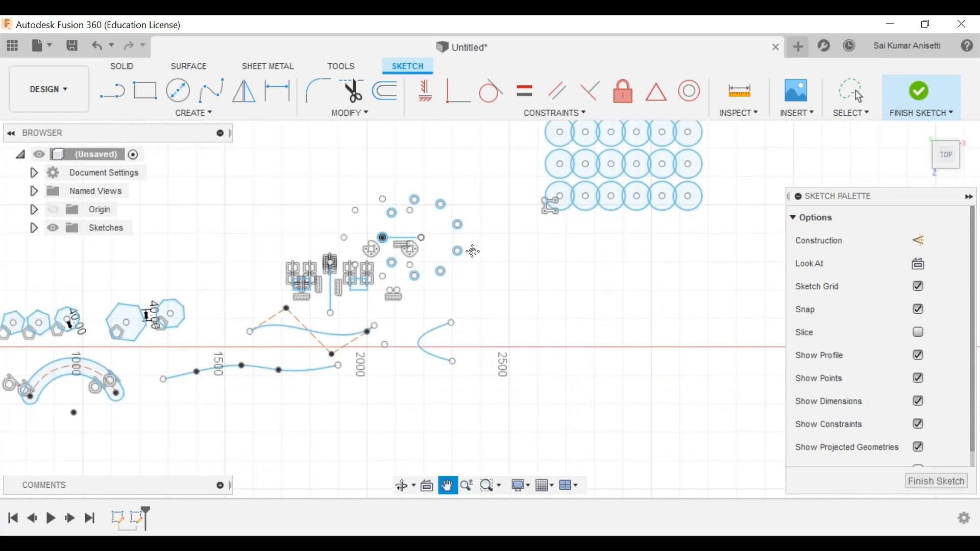
{"action": "middle_click_drag", "start_coordinate": [473, 251], "coordinate": [504, 266]}
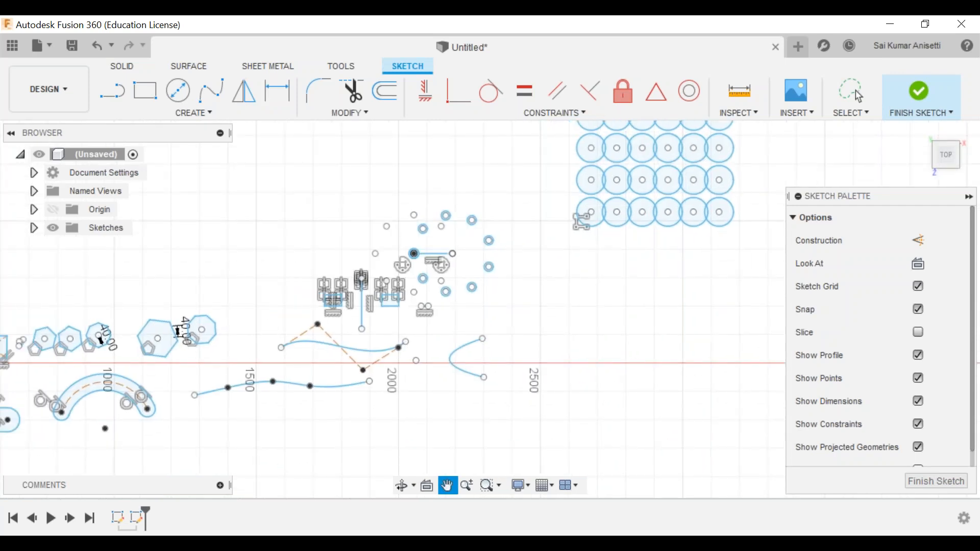
{"action": "middle_click_drag", "start_coordinate": [240, 341], "coordinate": [269, 345]}
{"action": "scroll", "coordinate": [270, 349], "scroll_direction": "up", "scroll_amount": 2}
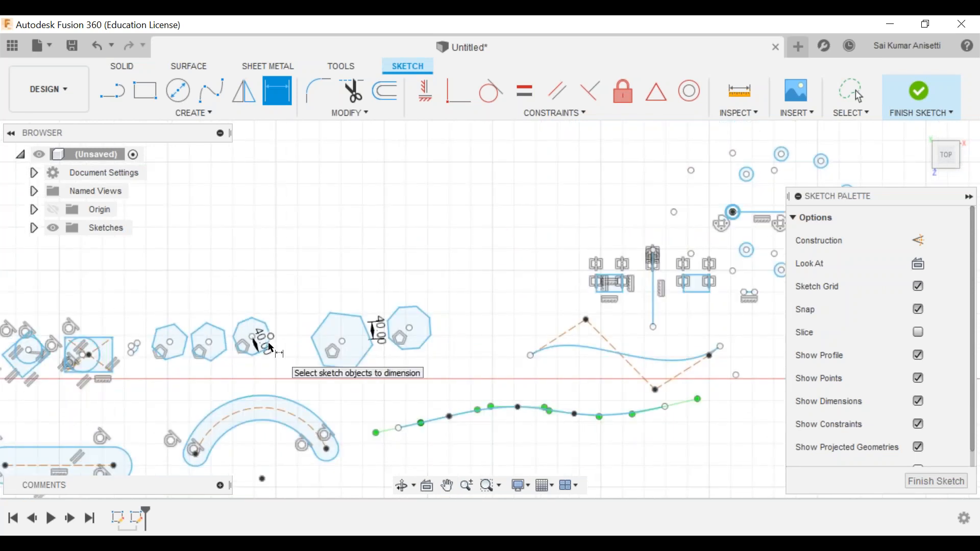
{"action": "scroll", "coordinate": [271, 348], "scroll_direction": "up", "scroll_amount": 2}
{"action": "left_click", "coordinate": [276, 374]}
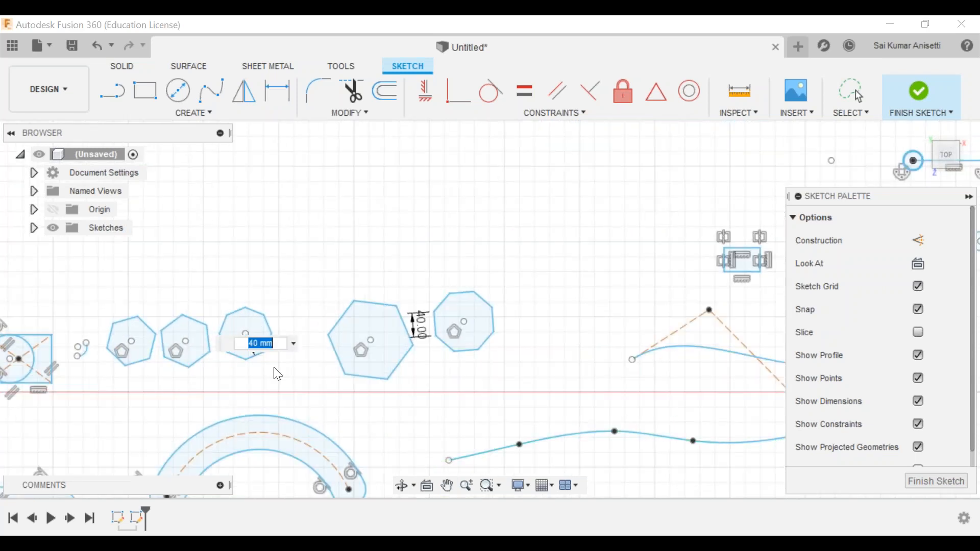
{"action": "type", "text": "50"}
{"action": "key", "text": "Return"}
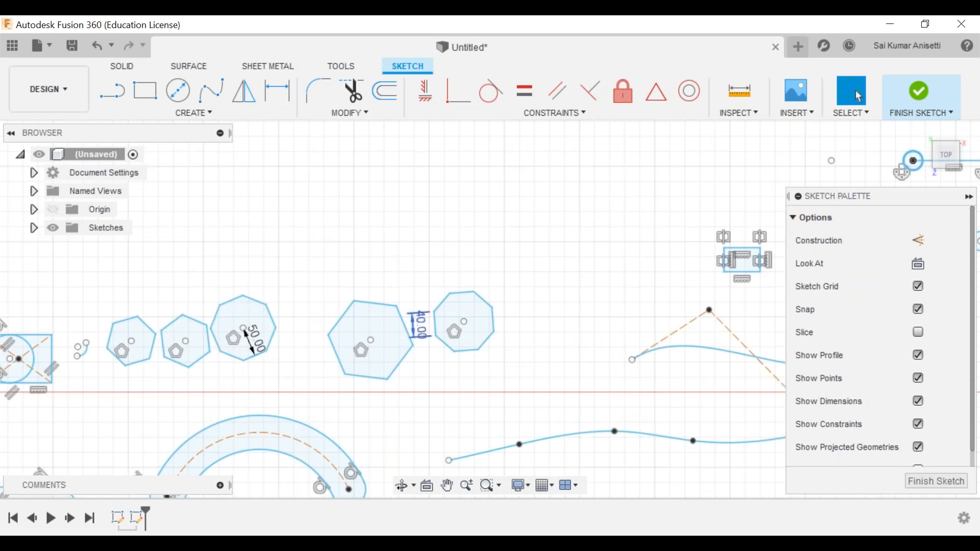
- Draw a horizontal construction line in the empty area above the row of polygons
{"action": "middle_click_drag", "start_coordinate": [542, 269], "coordinate": [624, 342]}
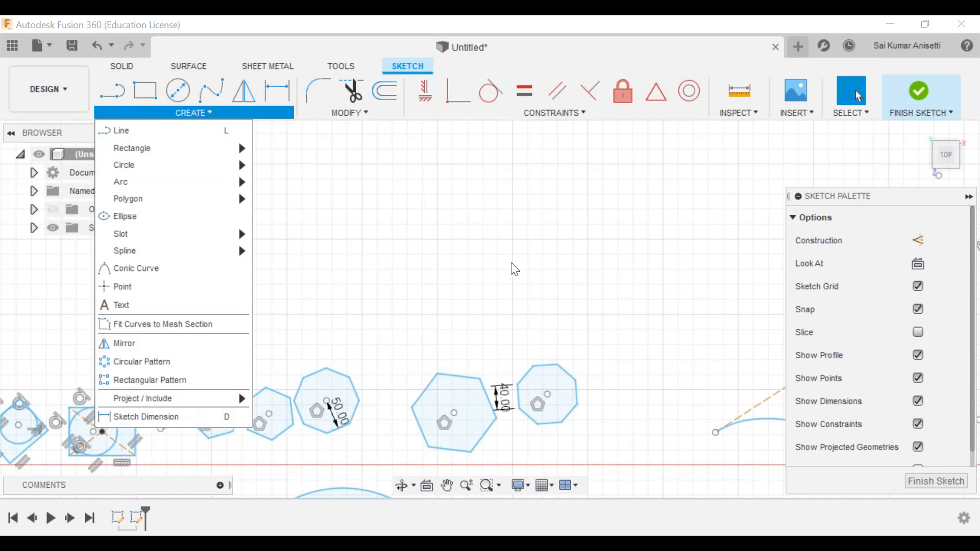
{"action": "left_click", "coordinate": [731, 222]}
{"action": "middle_click_drag", "start_coordinate": [731, 222], "coordinate": [689, 204]}
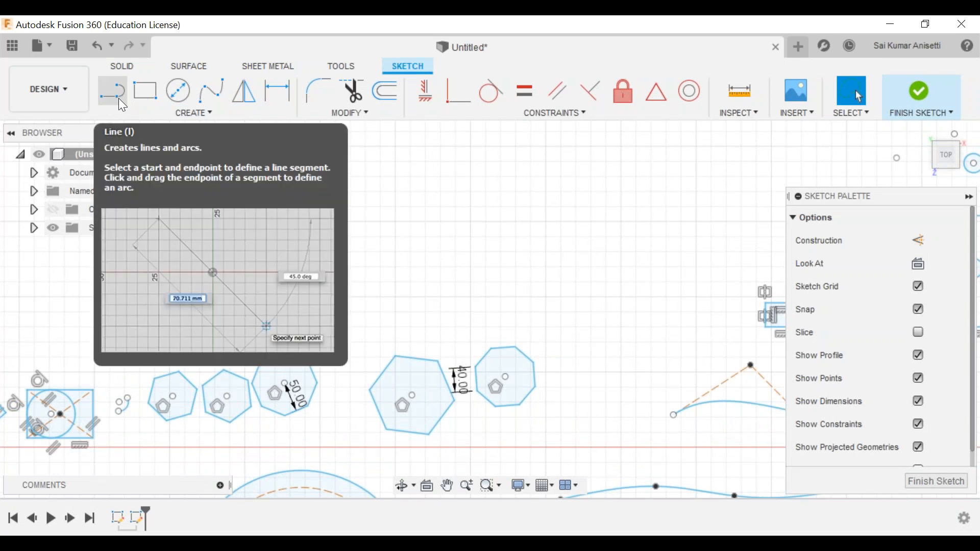
{"action": "left_click", "coordinate": [118, 98]}
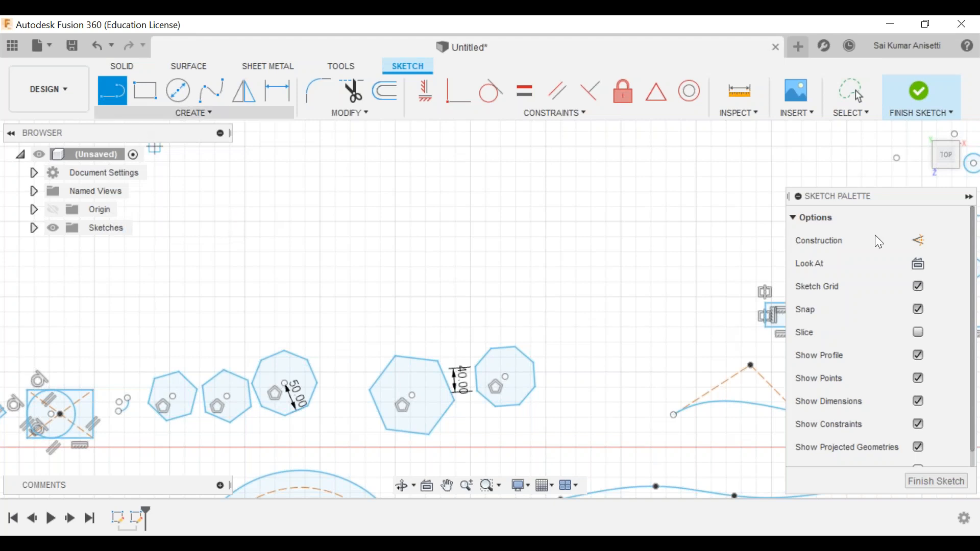
{"action": "left_click", "coordinate": [917, 242]}
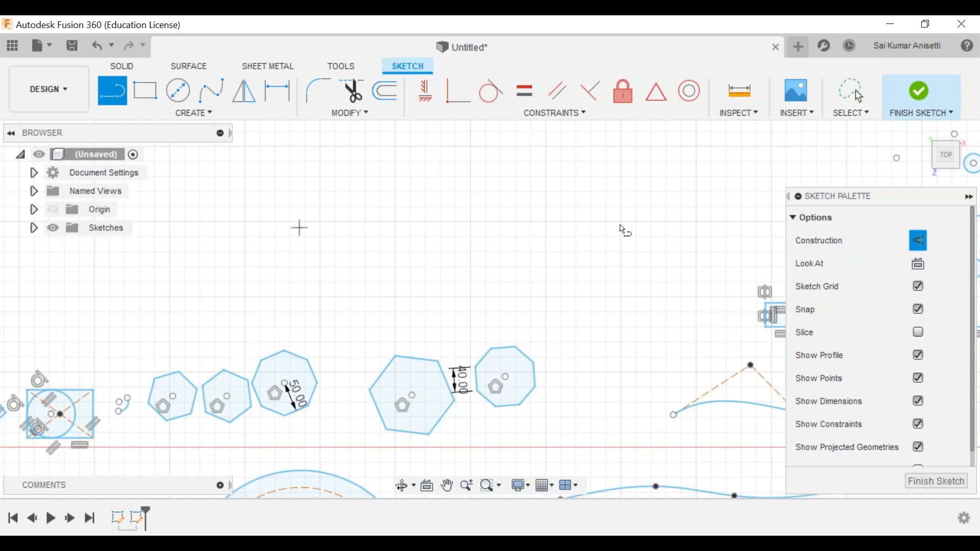
{"action": "left_click", "coordinate": [621, 227]}
{"action": "left_click", "coordinate": [858, 96]}
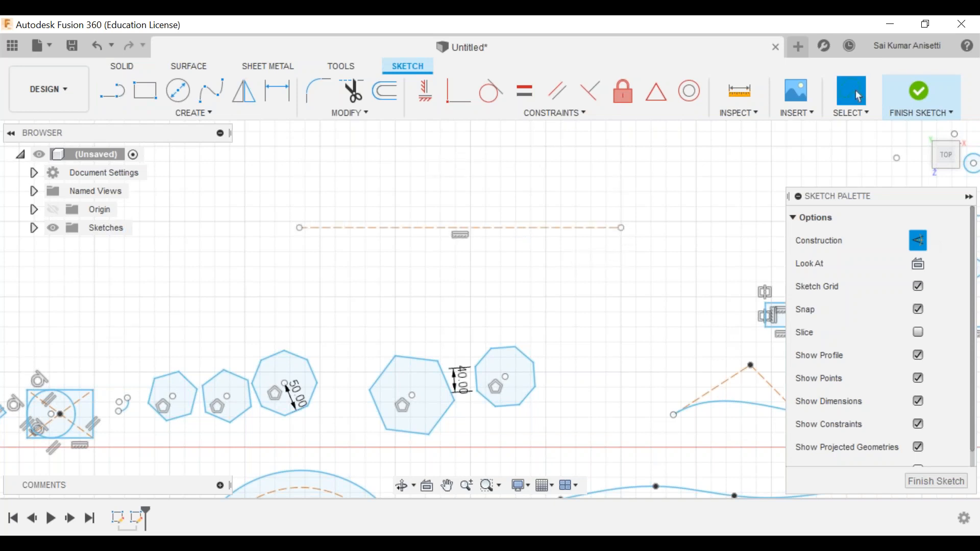
- Draw a center-point construction circle in the empty area to the right of the horizontal construction line
{"action": "middle_click_drag", "start_coordinate": [857, 96], "coordinate": [794, 143]}
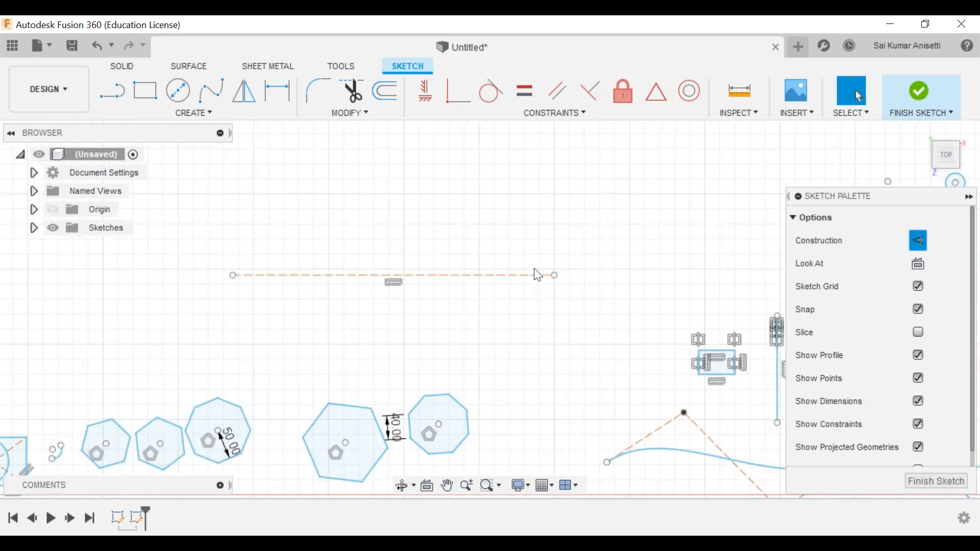
{"action": "middle_click_drag", "start_coordinate": [538, 275], "coordinate": [388, 323]}
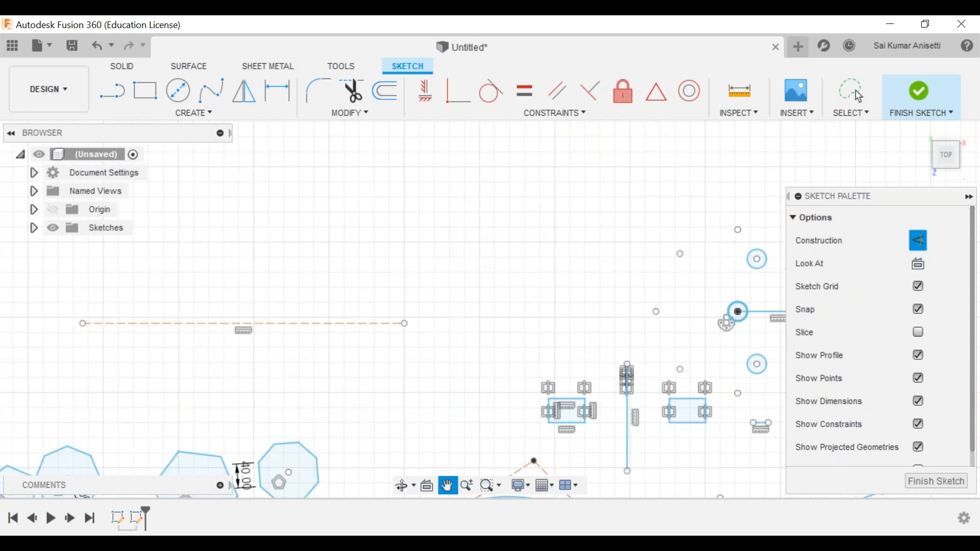
{"action": "left_click", "coordinate": [186, 92]}
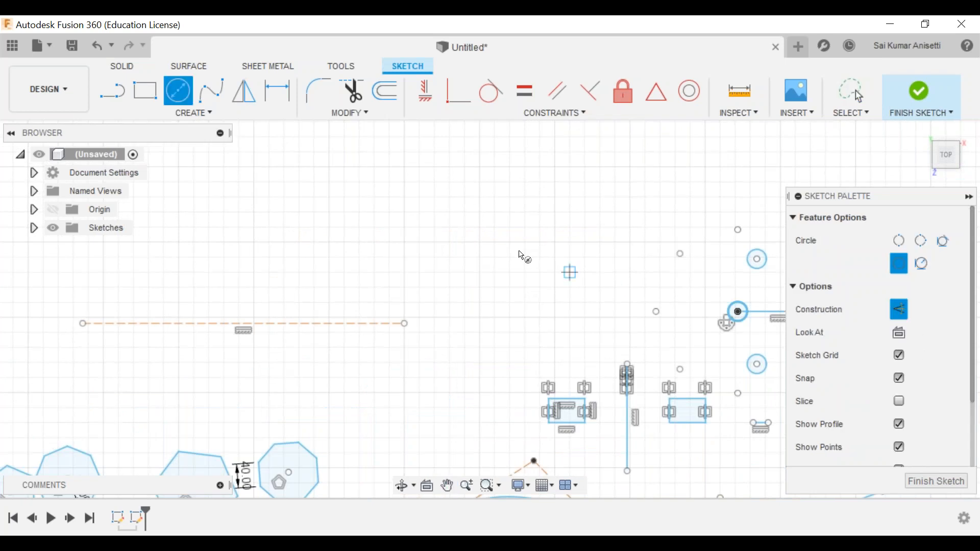
{"action": "left_click", "coordinate": [518, 251]}
{"action": "left_click", "coordinate": [606, 221]}
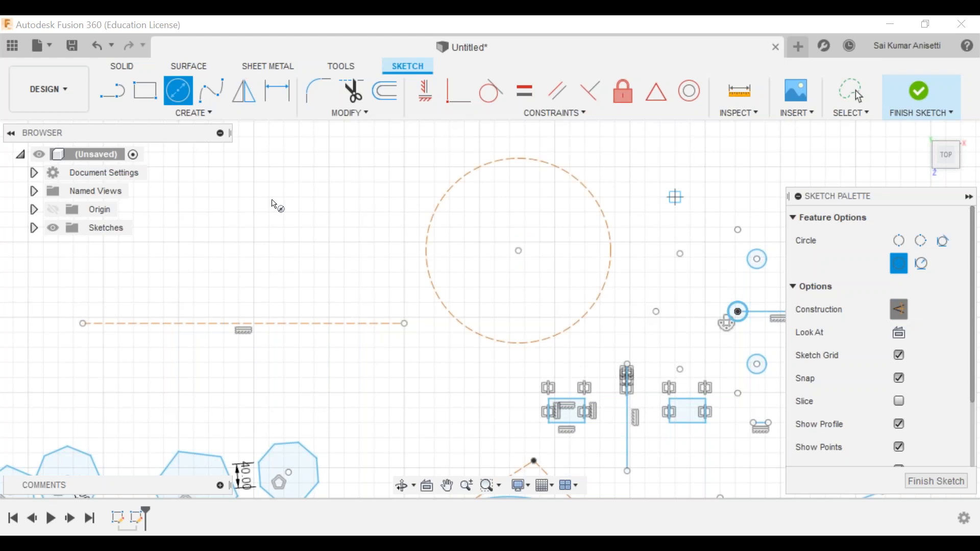
- Switch off construction mode and draw a smaller regular circle above the horizontal construction line
{"action": "key", "text": "x"}
{"action": "left_click", "coordinate": [269, 197]}
{"action": "left_click", "coordinate": [304, 235]}
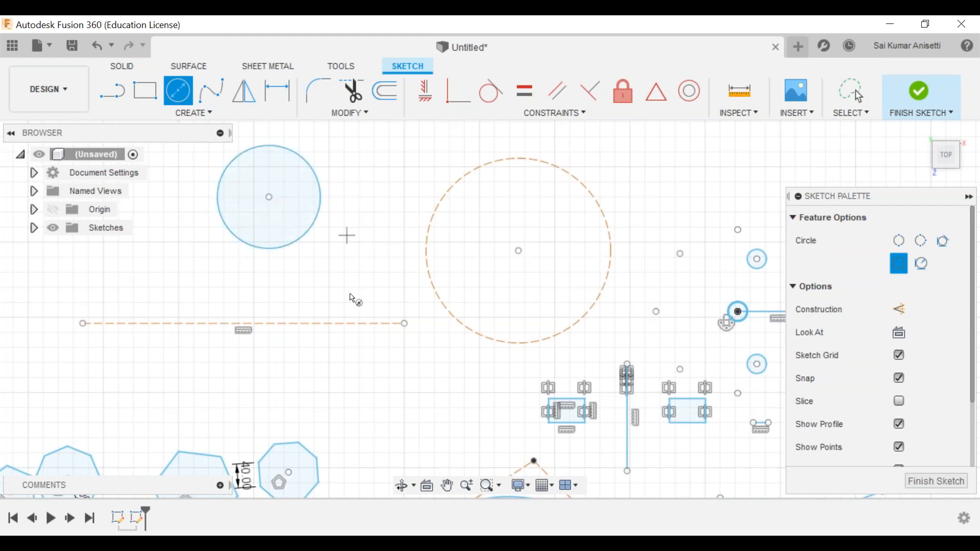
{"action": "middle_click_drag", "start_coordinate": [375, 244], "coordinate": [349, 297]}
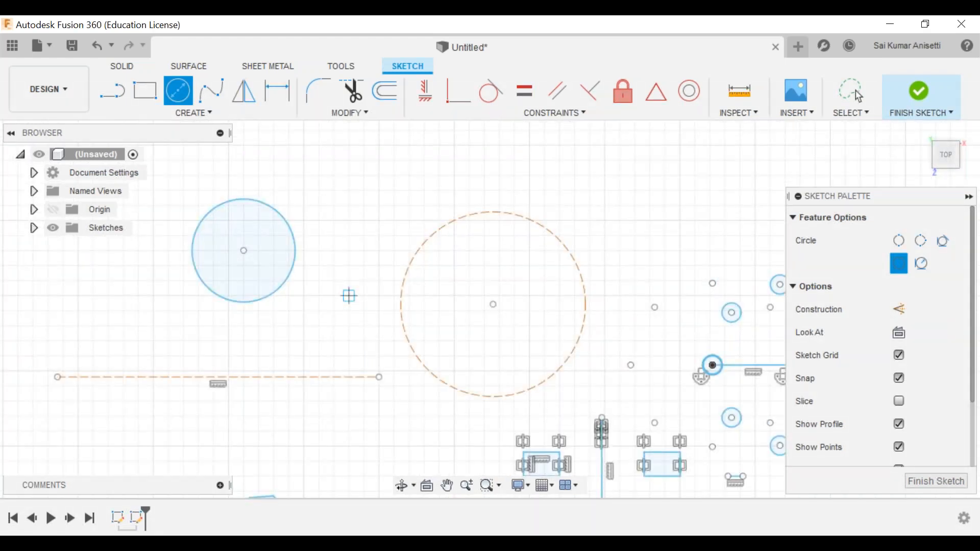
{"action": "key", "text": "Escape"}
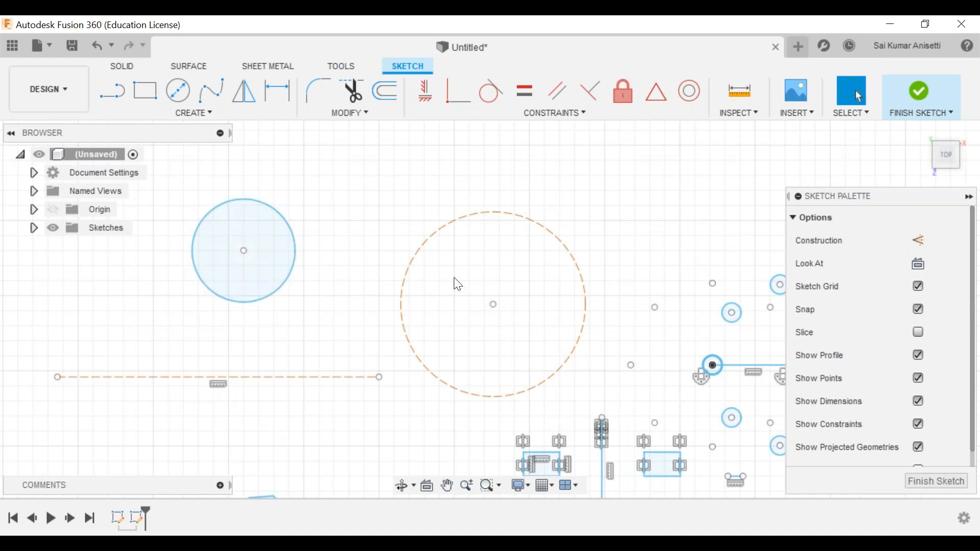
- Compare the construction circle and construction line with the regular circle by selecting the circles in turn
{"action": "left_click", "coordinate": [458, 219]}
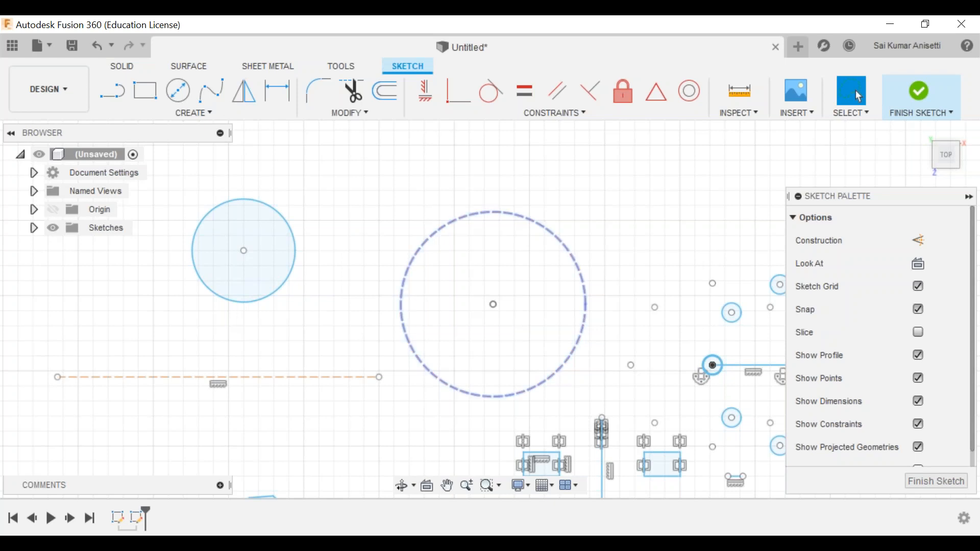
{"action": "left_click", "coordinate": [324, 262]}
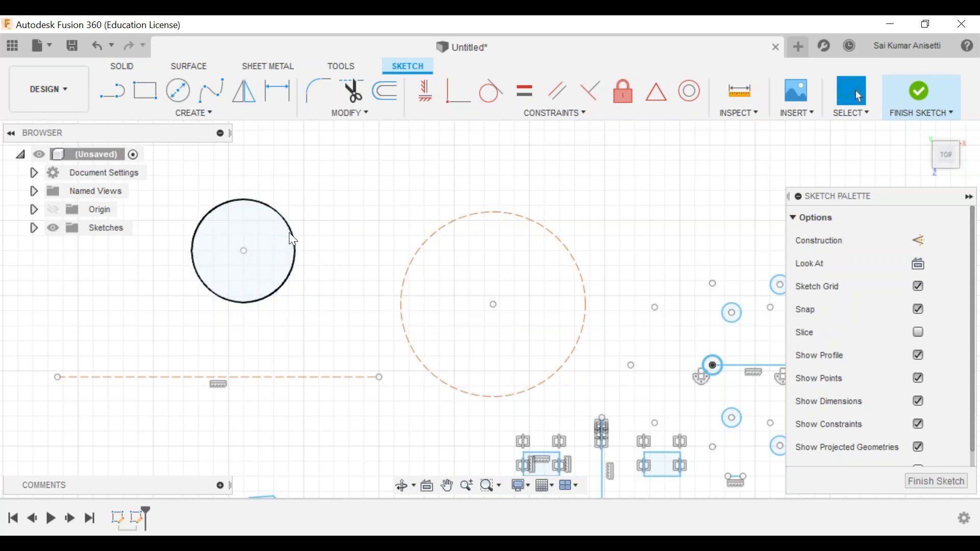
{"action": "left_click", "coordinate": [292, 239]}
{"action": "left_click", "coordinate": [380, 233]}
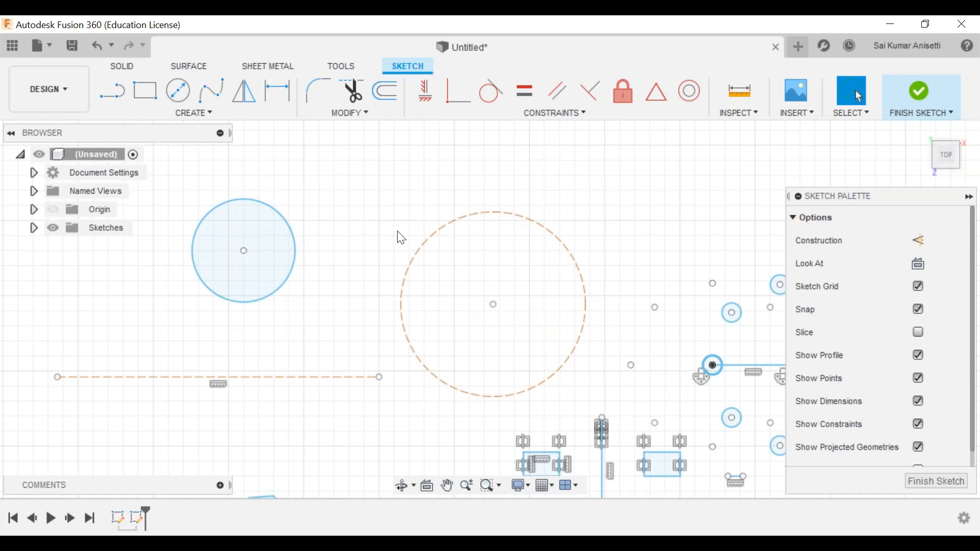
{"action": "left_click", "coordinate": [403, 313]}
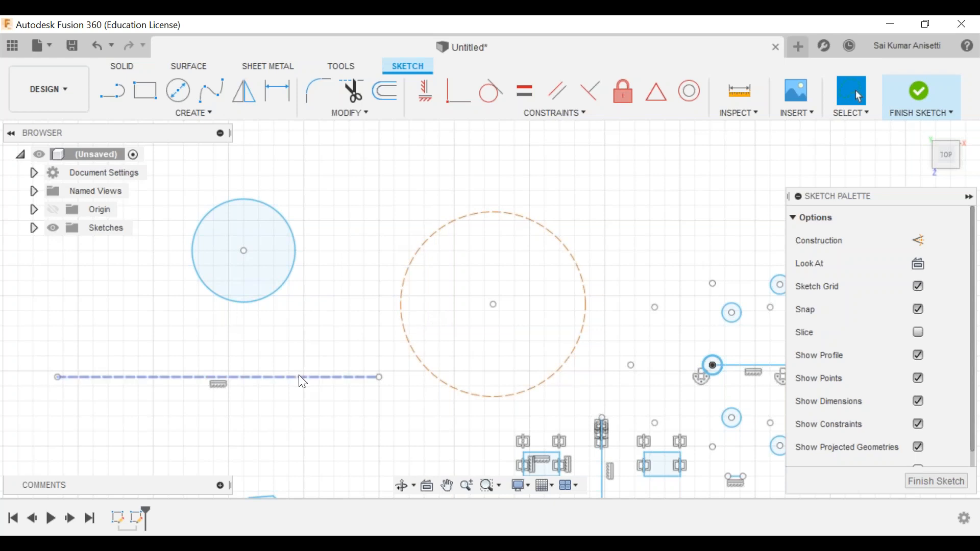
{"action": "mouse_move", "coordinate": [345, 289]}
{"action": "middle_mouse_down"}
{"action": "mouse_move", "coordinate": [354, 274]}
{"action": "mouse_move", "coordinate": [388, 263]}
{"action": "middle_mouse_up"}
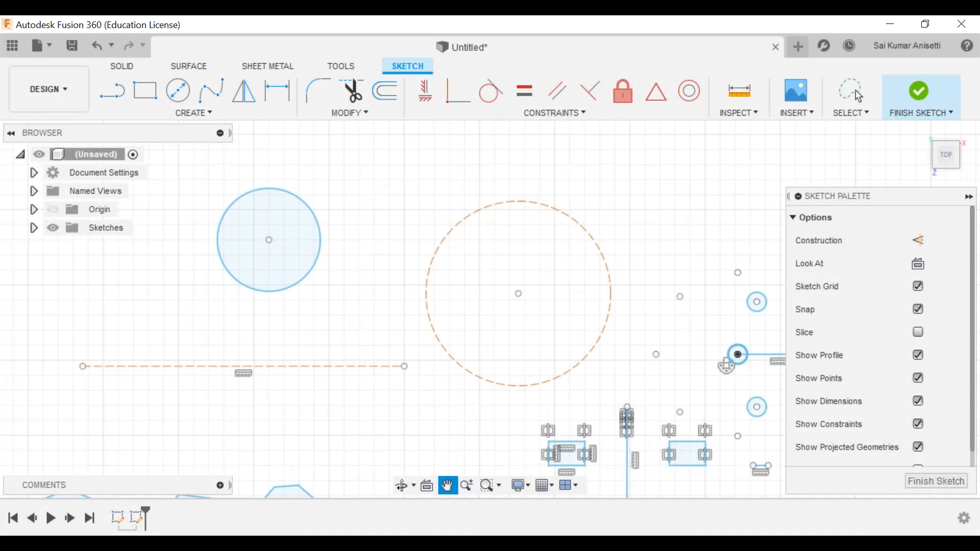
{"action": "middle_click_drag", "start_coordinate": [466, 270], "coordinate": [468, 270]}
- Review the sketch geometry as a whole and examine the tilted rectangle beside the 100 mm wide rectangle up close
{"action": "scroll", "coordinate": [467, 269], "scroll_direction": "down", "scroll_amount": 5}
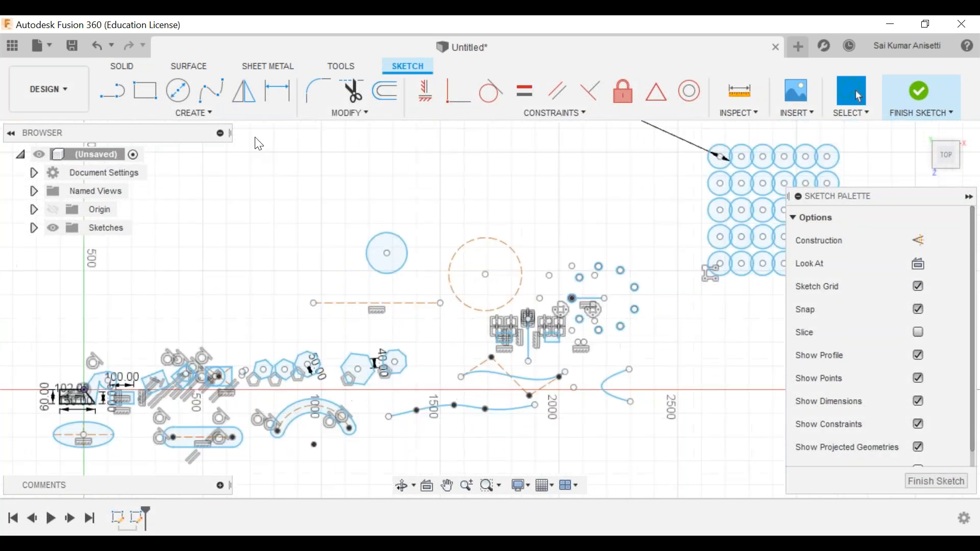
{"action": "scroll", "coordinate": [352, 240], "scroll_direction": "up", "scroll_amount": 3}
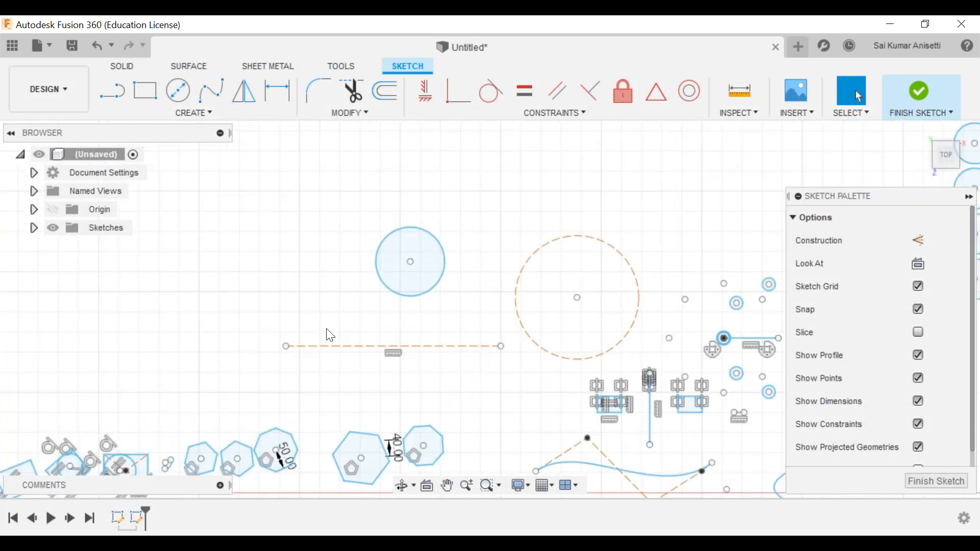
{"action": "scroll", "coordinate": [331, 335], "scroll_direction": "down", "scroll_amount": 3}
{"action": "middle_click_drag", "start_coordinate": [295, 274], "coordinate": [349, 163]}
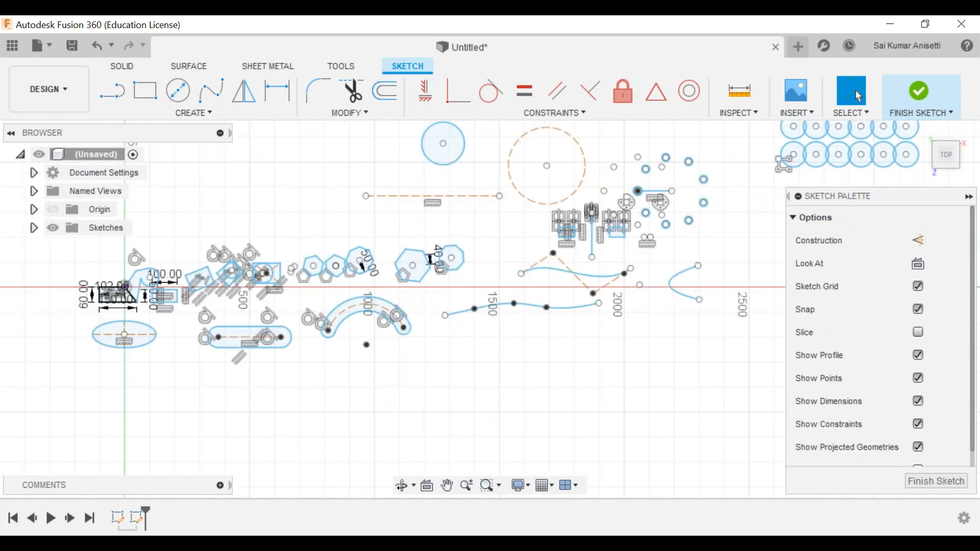
{"action": "middle_click_drag", "start_coordinate": [281, 273], "coordinate": [343, 271]}
{"action": "scroll", "coordinate": [267, 289], "scroll_direction": "up", "scroll_amount": 3}
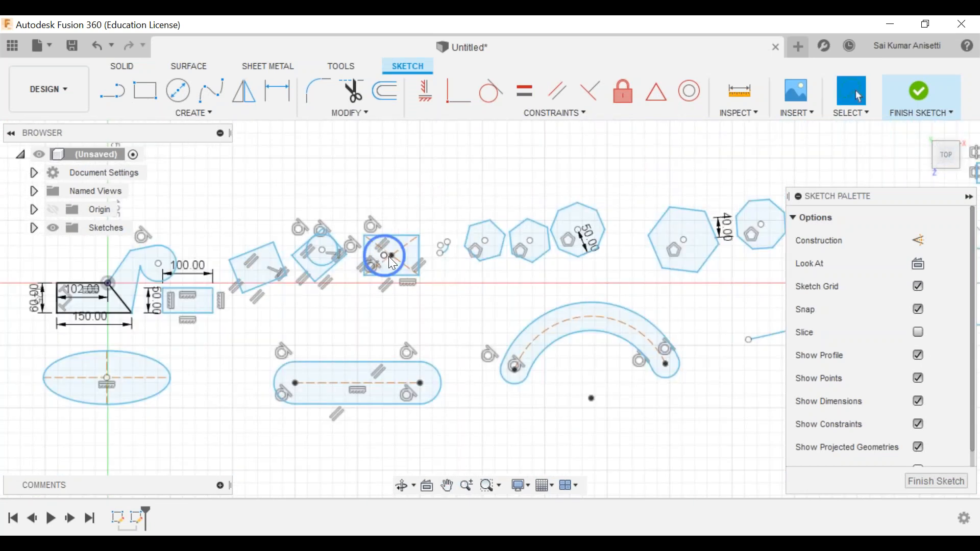
{"action": "scroll", "coordinate": [392, 263], "scroll_direction": "up", "scroll_amount": 4}
{"action": "scroll", "coordinate": [380, 259], "scroll_direction": "up", "scroll_amount": 1}
{"action": "mouse_move", "coordinate": [381, 259]}
{"action": "middle_mouse_down"}
{"action": "mouse_move", "coordinate": [455, 367]}
{"action": "mouse_move", "coordinate": [927, 252]}
{"action": "middle_mouse_up"}
{"action": "scroll", "coordinate": [398, 232], "scroll_direction": "up", "scroll_amount": 1}
{"action": "middle_click_drag", "start_coordinate": [398, 232], "coordinate": [401, 236]}
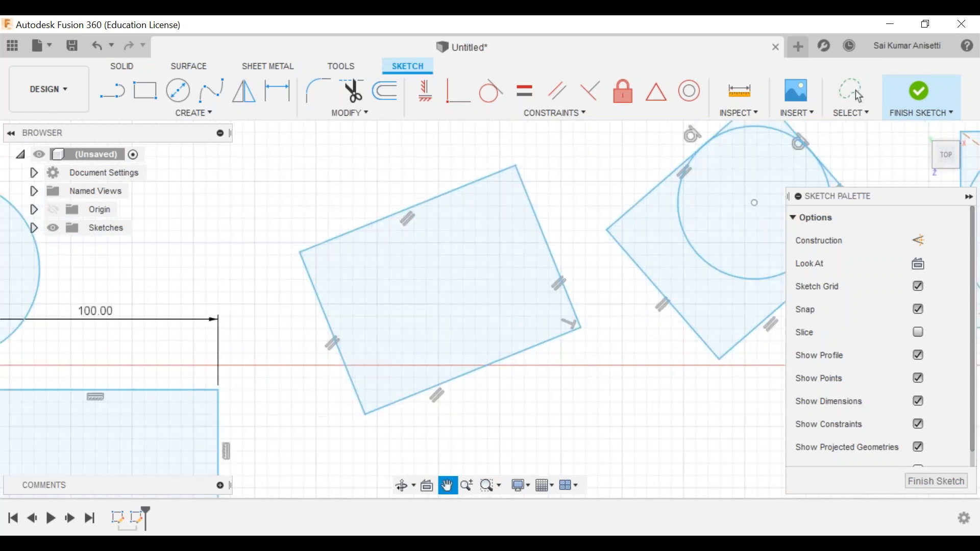
- Fillet the tilted rectangle's left corner with a 20 mm radius
{"action": "left_click", "coordinate": [326, 111]}
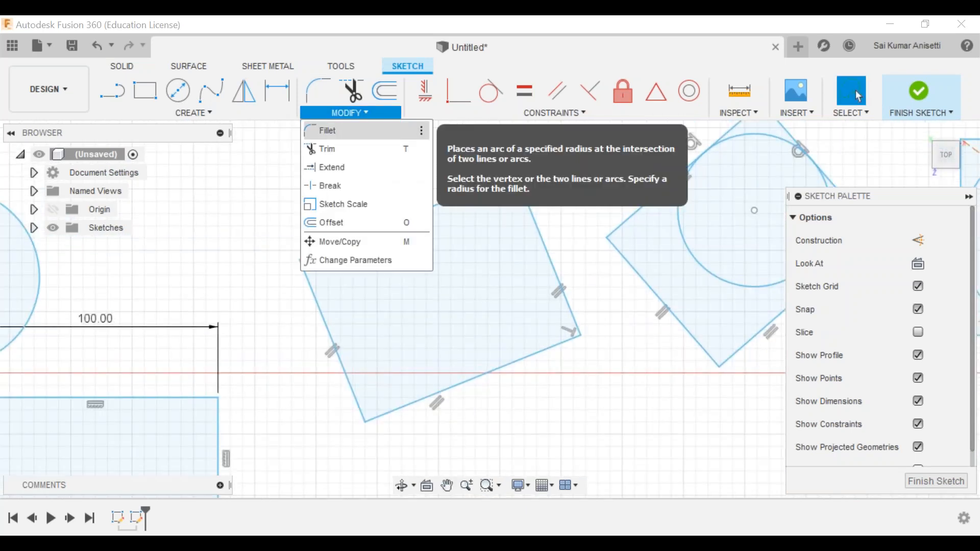
{"action": "left_click", "coordinate": [331, 131]}
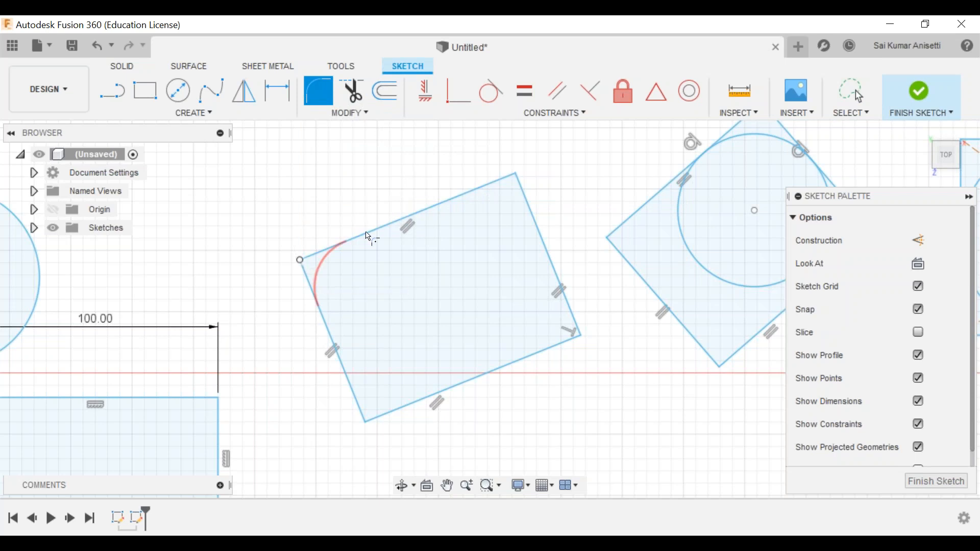
{"action": "left_click", "coordinate": [309, 274]}
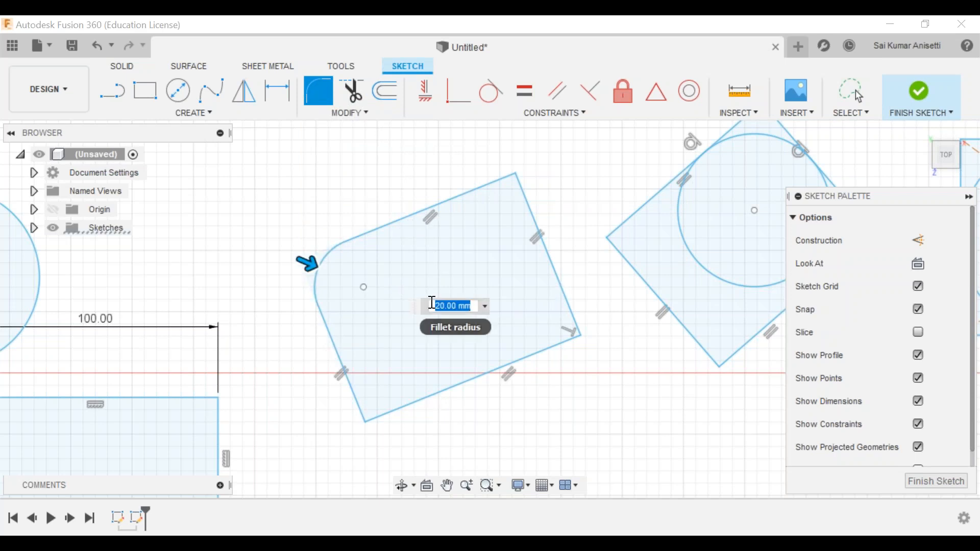
{"action": "key", "text": "Return"}
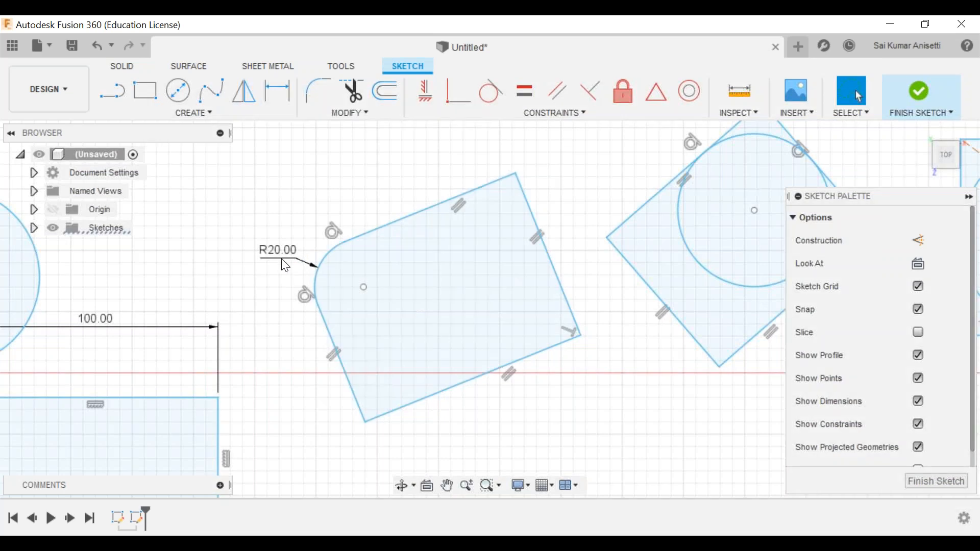
{"action": "left_click", "coordinate": [350, 112]}
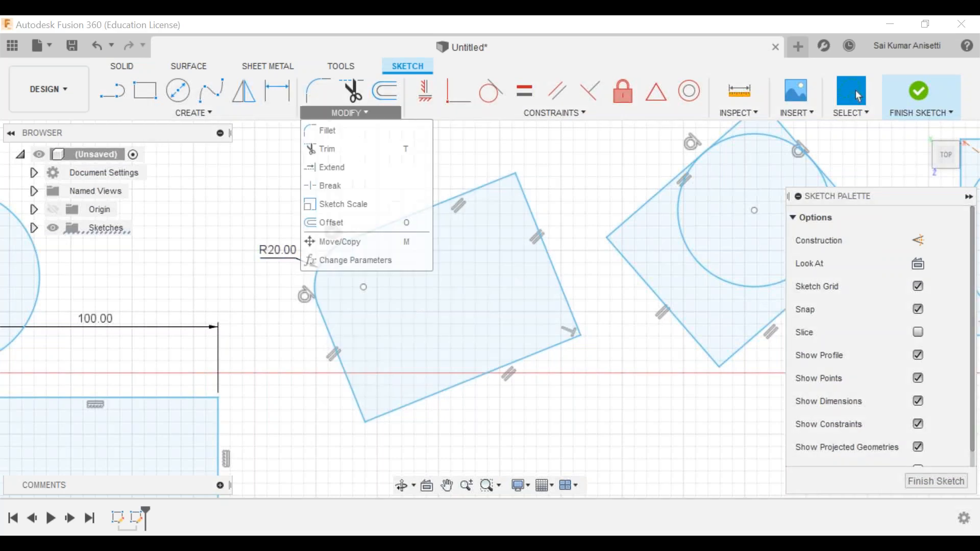
{"action": "left_click", "coordinate": [238, 149]}
{"action": "left_click", "coordinate": [113, 91]}
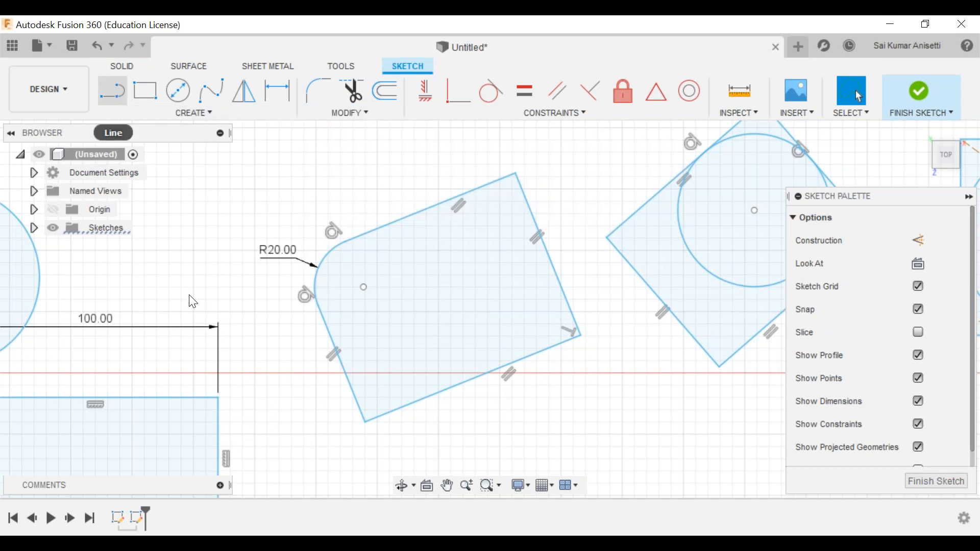
{"action": "key", "text": "Escape"}
- Trim away the diagonal line between the origin and the right end of the 150 mm line
{"action": "mouse_move", "coordinate": [86, 337]}
{"action": "middle_mouse_down"}
{"action": "mouse_move", "coordinate": [345, 310]}
{"action": "mouse_move", "coordinate": [458, 274]}
{"action": "mouse_move", "coordinate": [591, 276]}
{"action": "middle_mouse_up"}
{"action": "middle_click_drag", "start_coordinate": [284, 262], "coordinate": [332, 174]}
{"action": "left_click", "coordinate": [317, 306]}
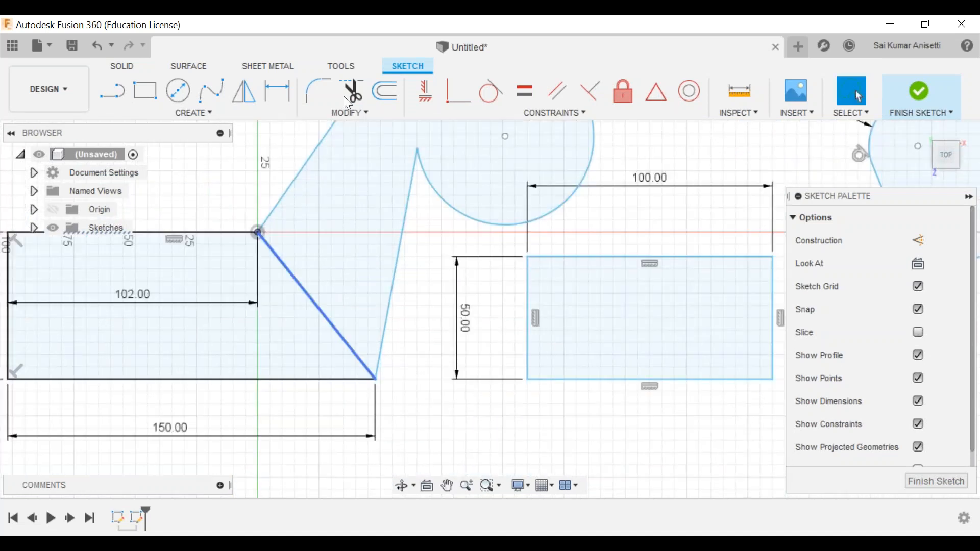
{"action": "left_click", "coordinate": [351, 91]}
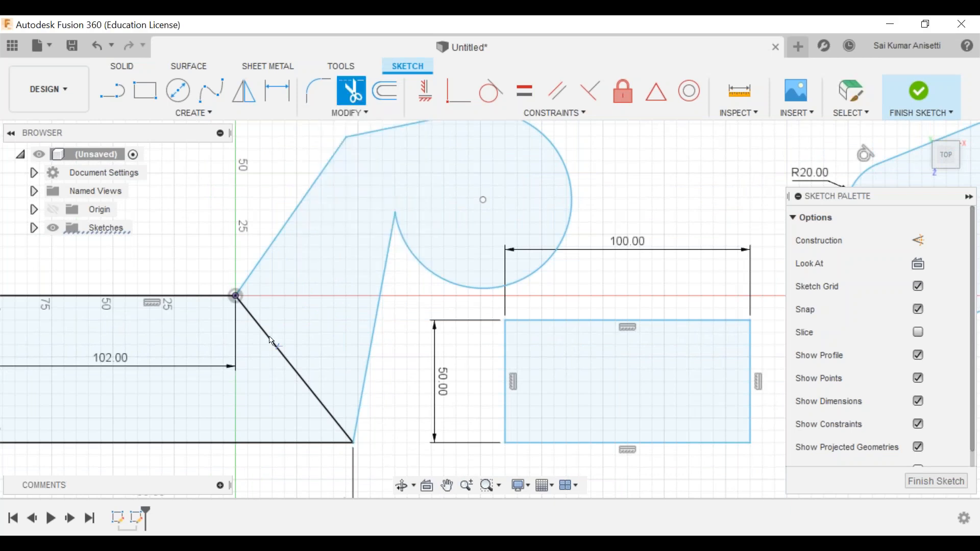
{"action": "left_click", "coordinate": [273, 345]}
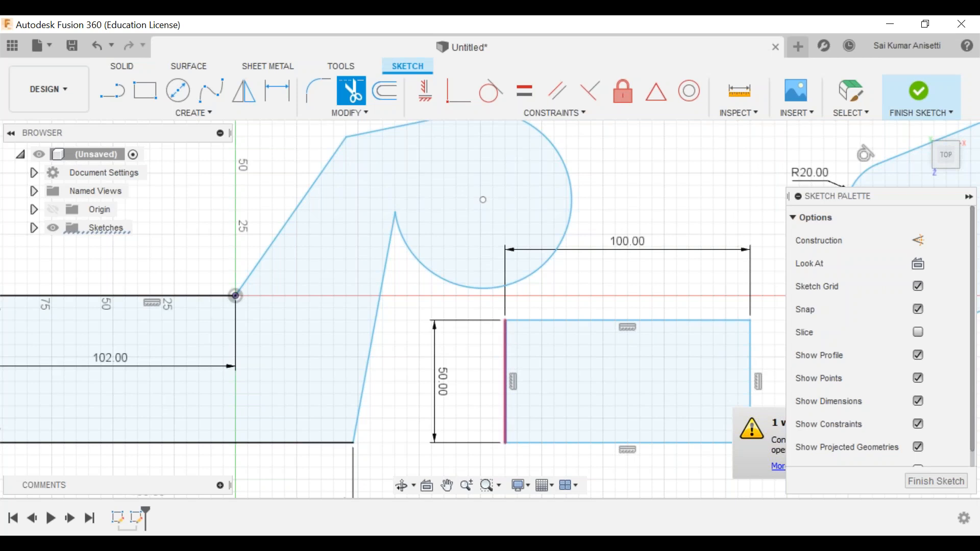
{"action": "left_click", "coordinate": [777, 465]}
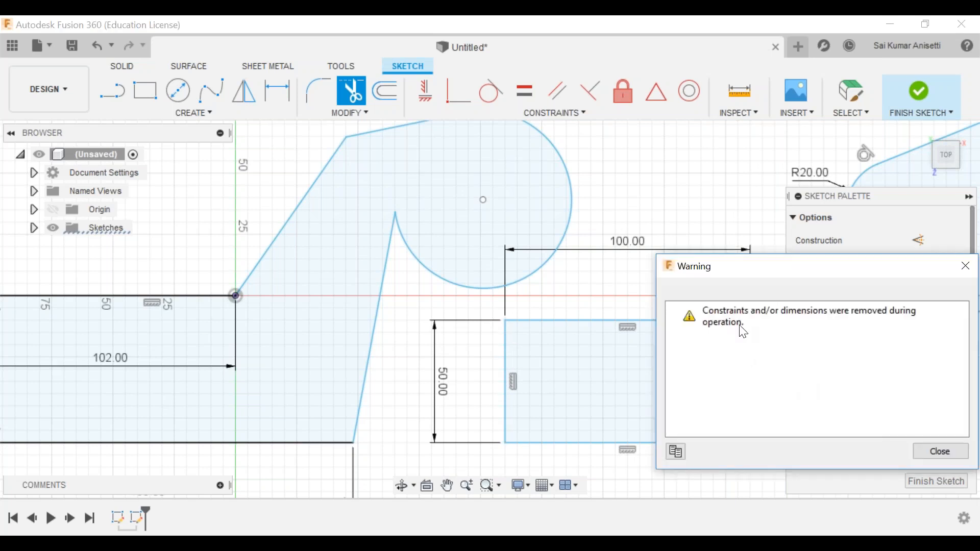
{"action": "left_click", "coordinate": [943, 451]}
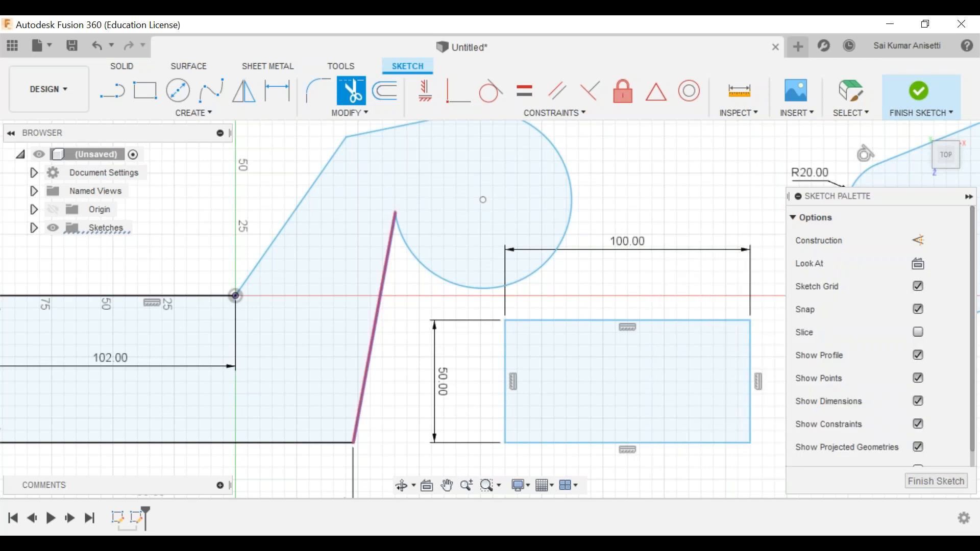
{"action": "middle_click_drag", "start_coordinate": [510, 286], "coordinate": [470, 312]}
{"action": "middle_click_drag", "start_coordinate": [521, 231], "coordinate": [516, 238]}
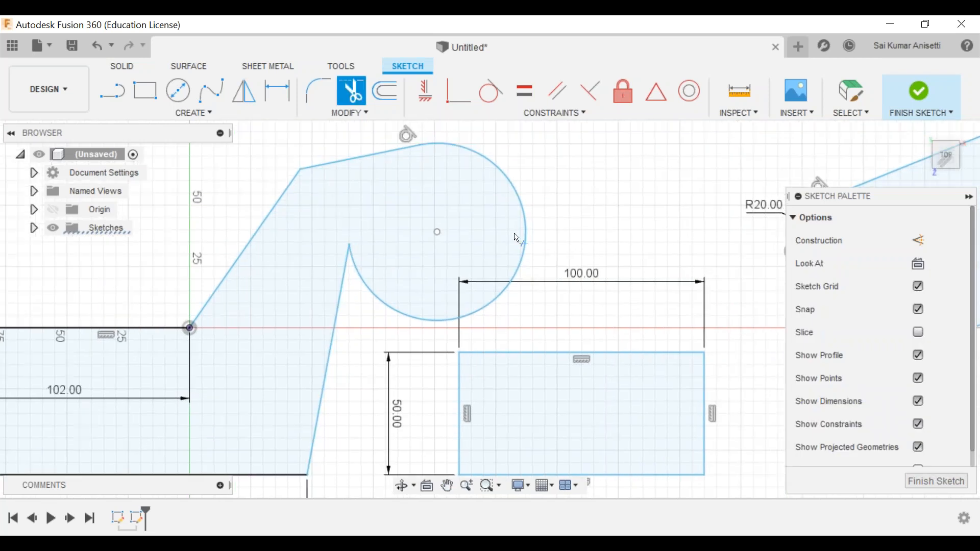
{"action": "scroll", "coordinate": [517, 237], "scroll_direction": "down", "scroll_amount": 3}
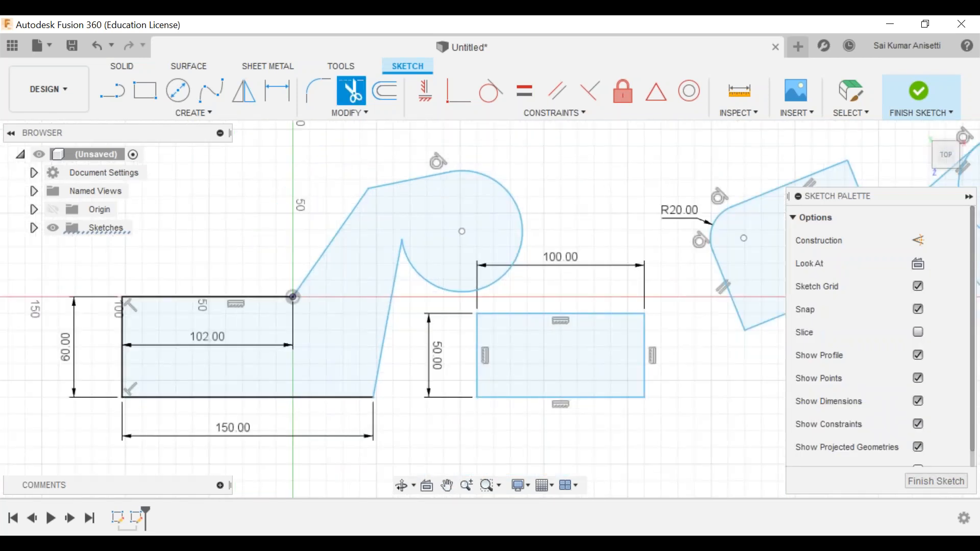
{"action": "middle_click_drag", "start_coordinate": [516, 237], "coordinate": [476, 241]}
{"action": "middle_click_drag", "start_coordinate": [434, 202], "coordinate": [423, 200]}
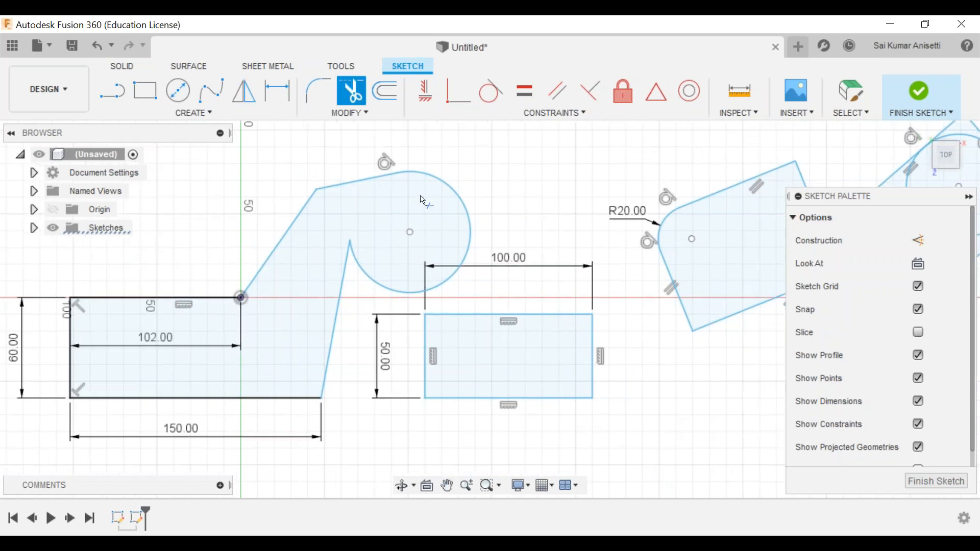
{"action": "middle_click_drag", "start_coordinate": [386, 259], "coordinate": [367, 249]}
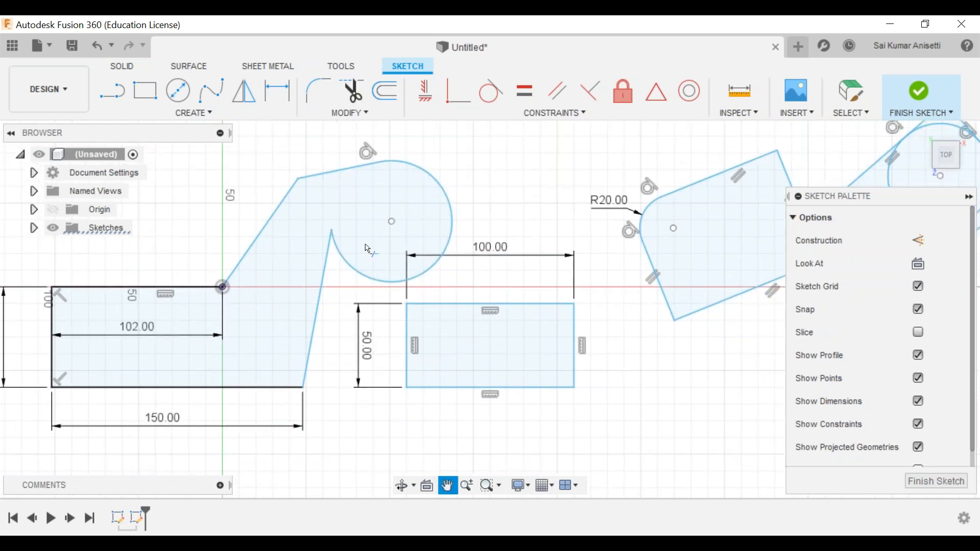
{"action": "middle_click_drag", "start_coordinate": [256, 147], "coordinate": [245, 129]}
{"action": "left_click", "coordinate": [349, 113]}
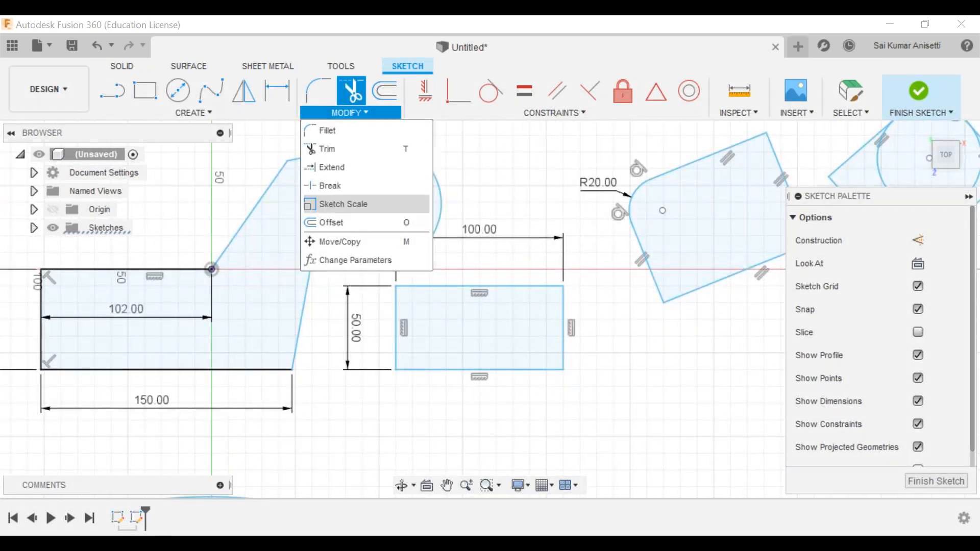
{"action": "left_click", "coordinate": [349, 205]}
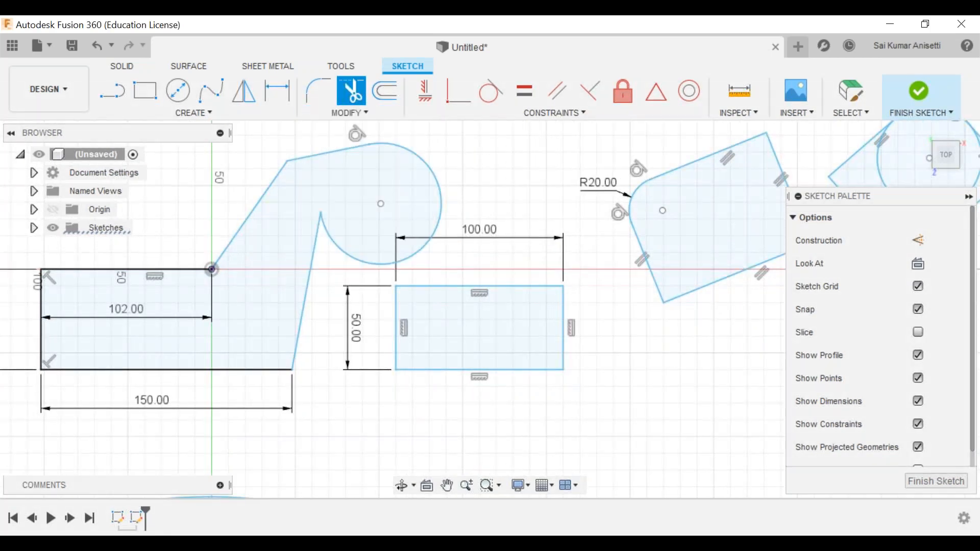
{"action": "left_click", "coordinate": [856, 94]}
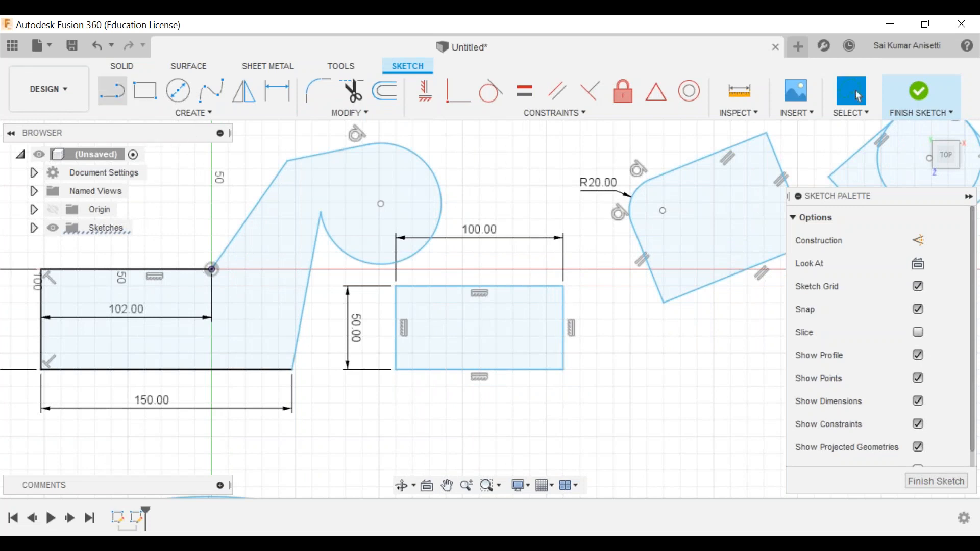
- Draw a vertical line about 143 mm long across the 100 by 50 mm rectangle and trim its portions above and inside the rectangle
{"action": "key", "text": "l"}
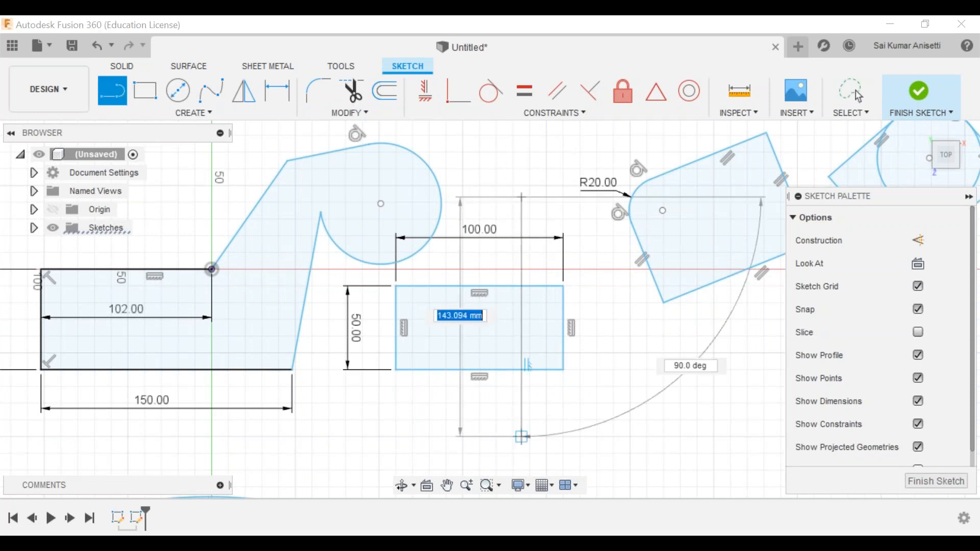
{"action": "left_click", "coordinate": [521, 196]}
{"action": "key", "text": "t"}
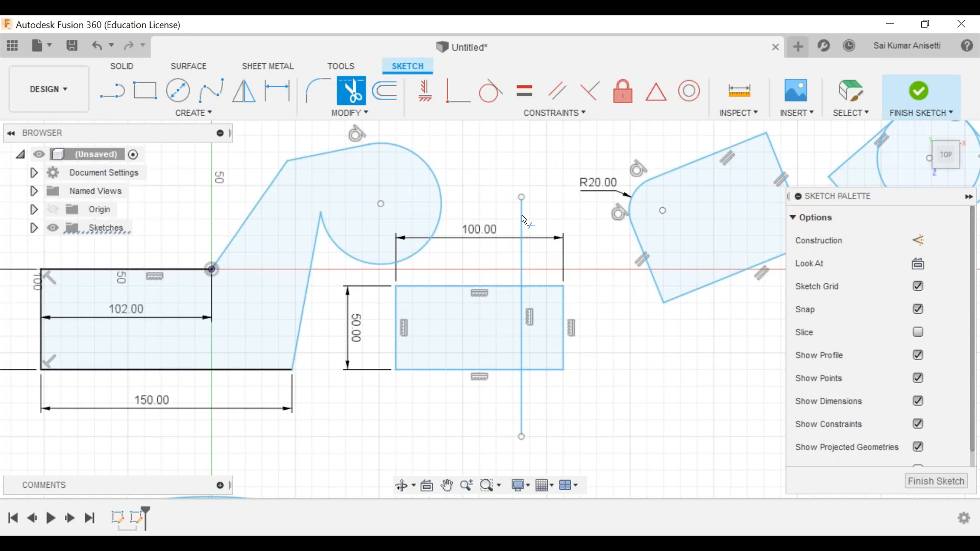
{"action": "left_click", "coordinate": [521, 243]}
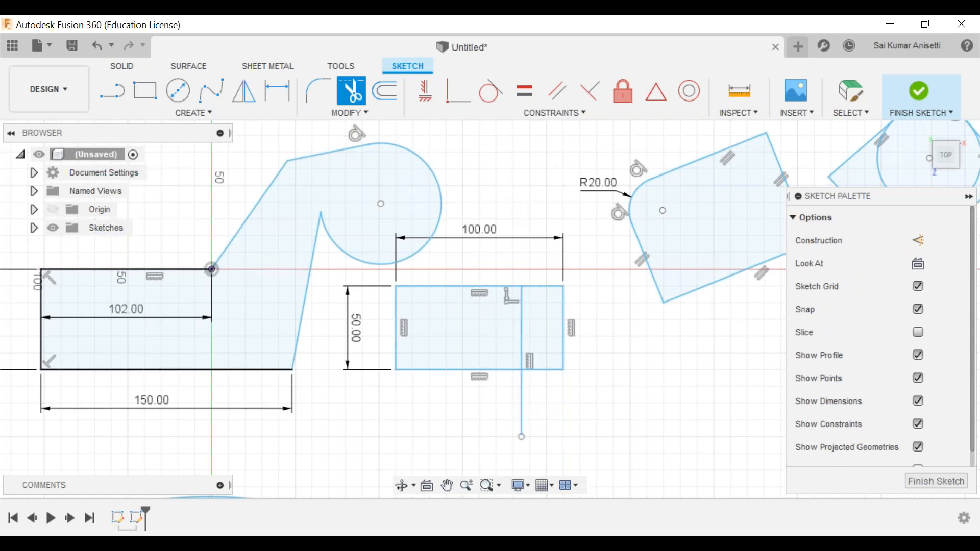
{"action": "left_click", "coordinate": [523, 325]}
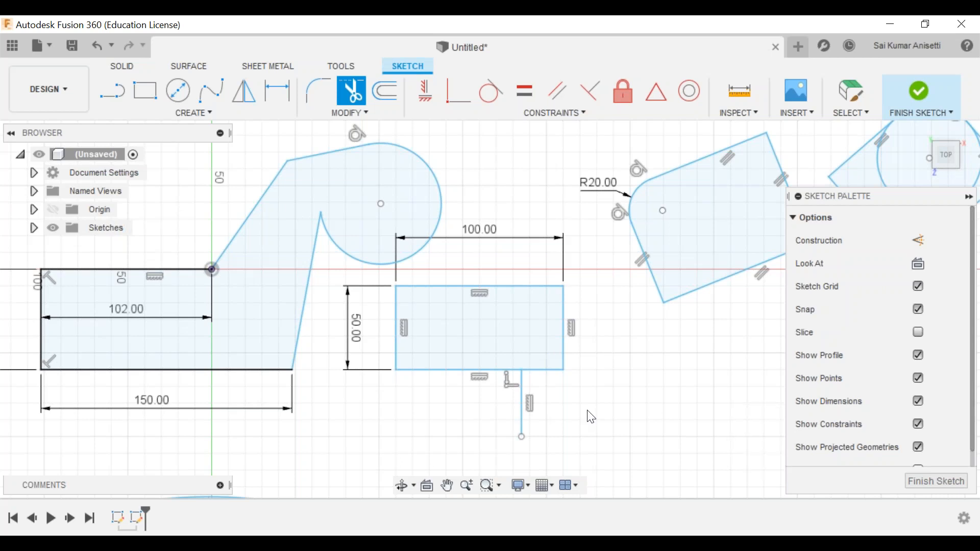
{"action": "key", "text": "Escape"}
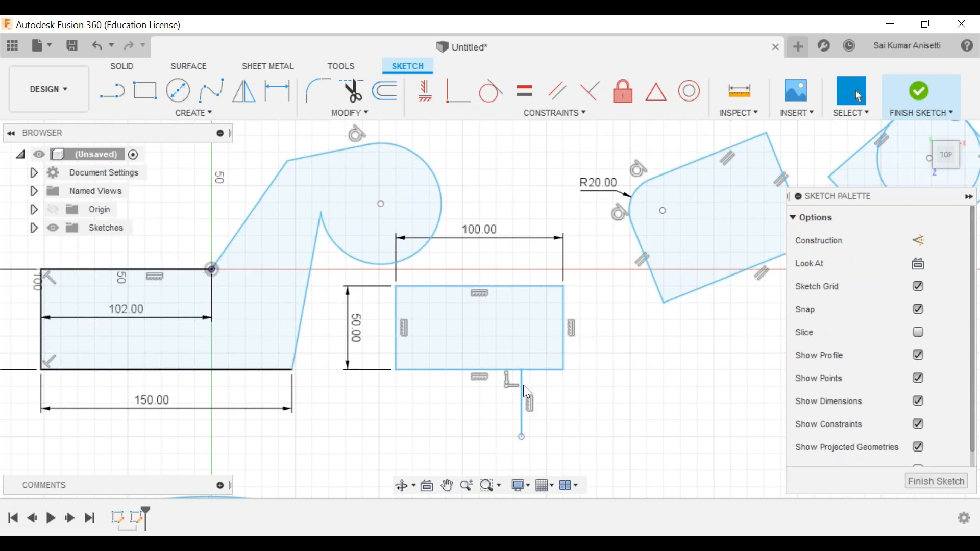
{"action": "left_click", "coordinate": [523, 386]}
{"action": "key", "text": "Escape"}
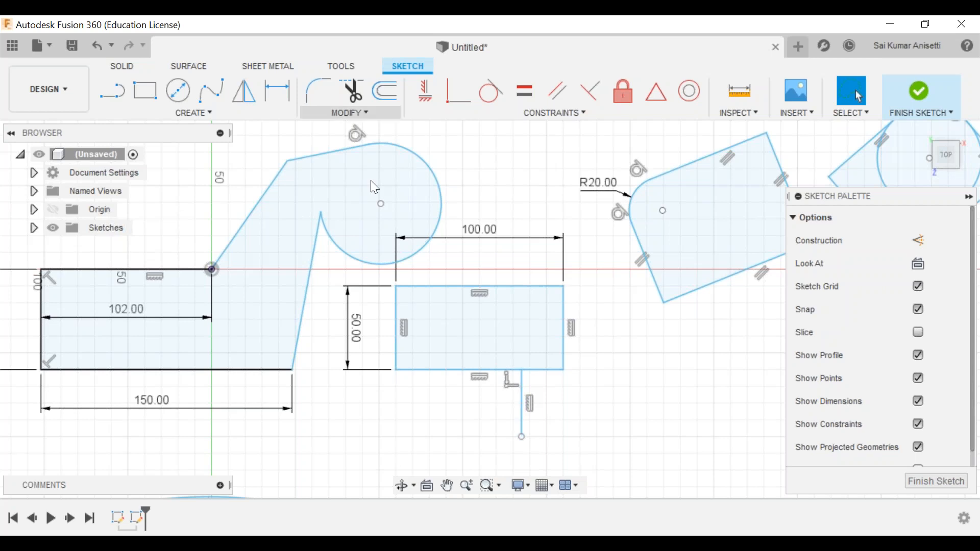
- Extend the remaining vertical line slightly past the rectangle's lower edge using the Extend tool
{"action": "left_click", "coordinate": [357, 112]}
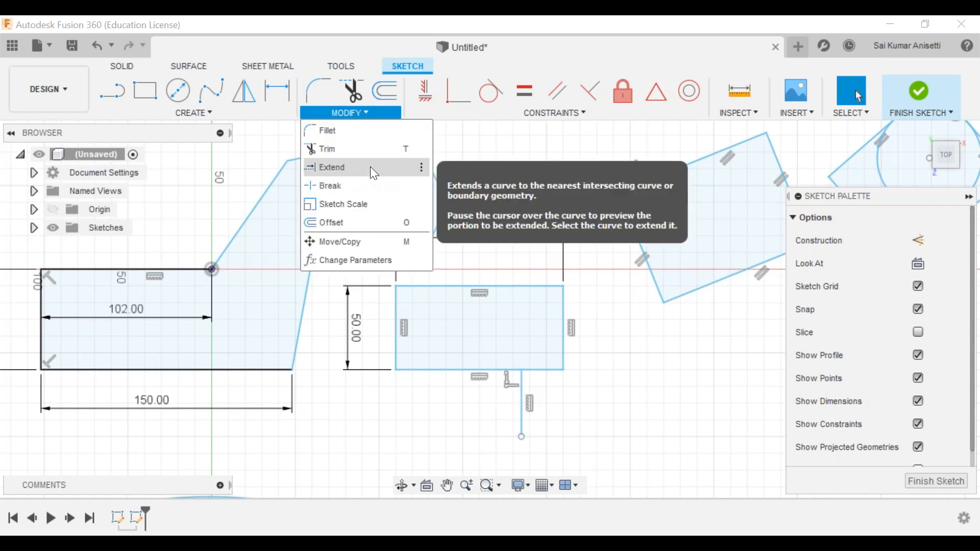
{"action": "left_click", "coordinate": [371, 168]}
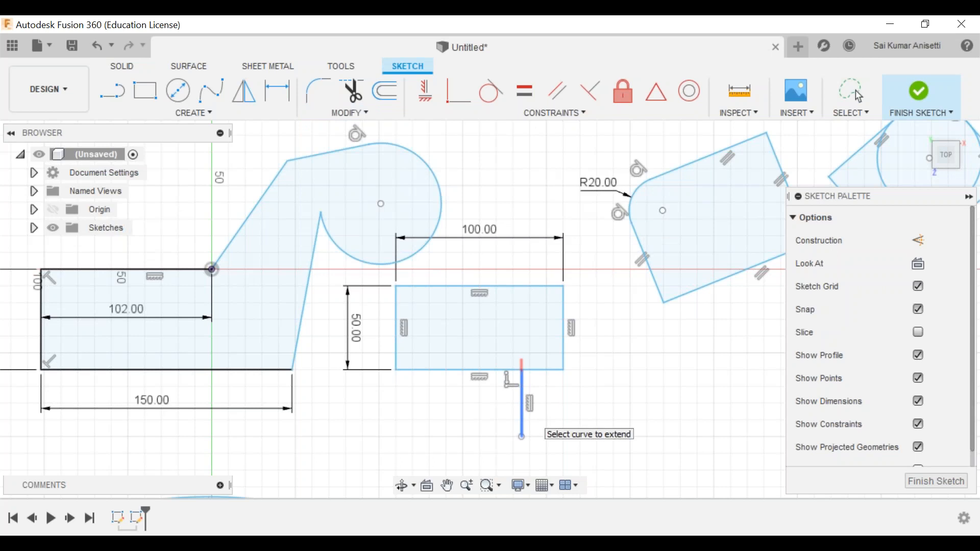
{"action": "left_click", "coordinate": [524, 437]}
{"action": "middle_click_drag", "start_coordinate": [524, 438], "coordinate": [493, 327]}
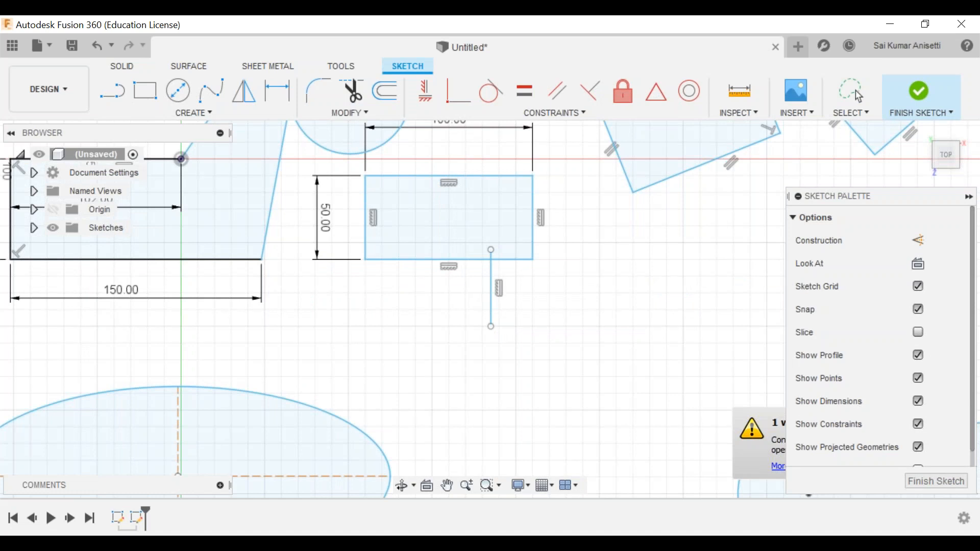
- Lengthen the vertical line by moving its upper endpoint further up inside the 100 by 50 mm rectangle
{"action": "left_click", "coordinate": [350, 112]}
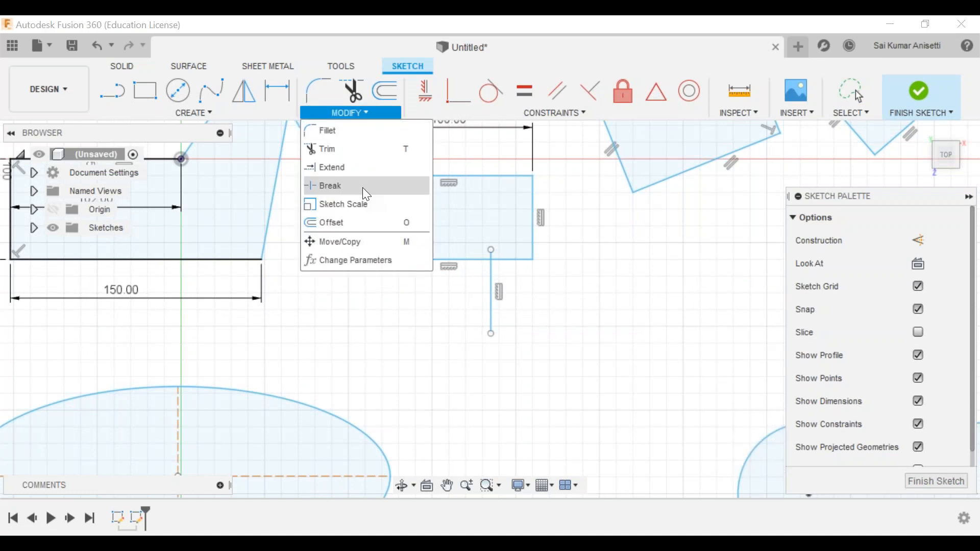
{"action": "middle_click_drag", "start_coordinate": [582, 298], "coordinate": [613, 334]}
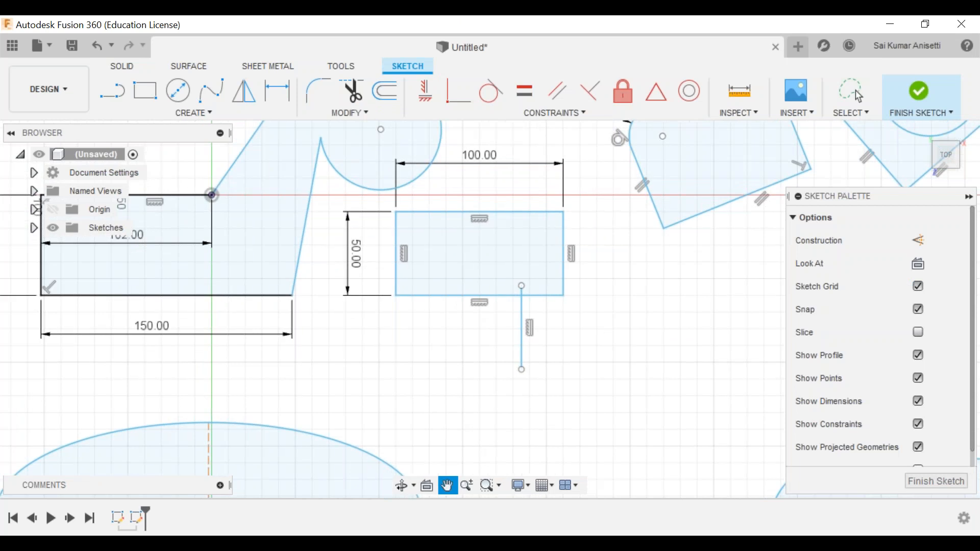
{"action": "scroll", "coordinate": [563, 310], "scroll_direction": "up", "scroll_amount": 3}
{"action": "key", "text": "Escape"}
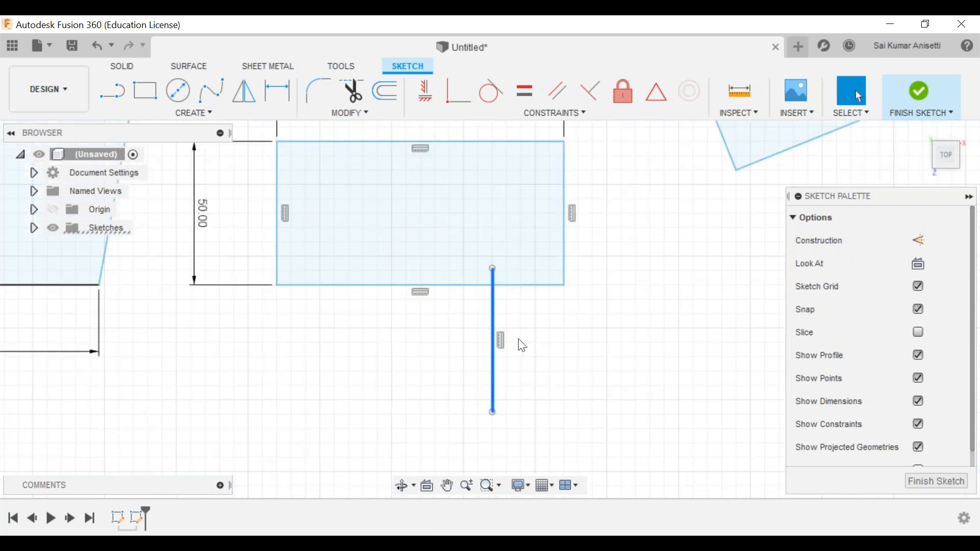
{"action": "left_click_drag", "start_coordinate": [492, 268], "coordinate": [493, 199]}
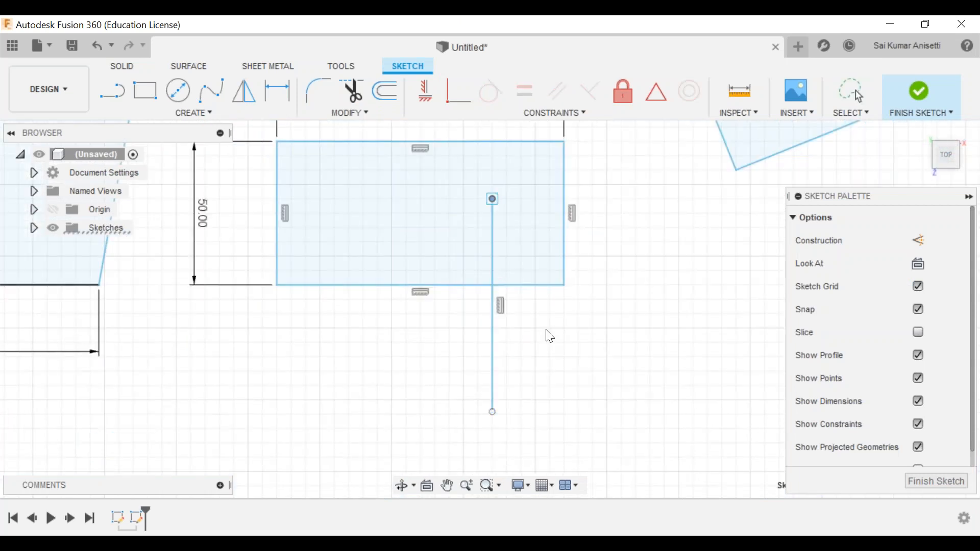
{"action": "left_click", "coordinate": [545, 330]}
- Break the vertical line where it crosses the rectangle's lower edge
{"action": "left_click", "coordinate": [493, 278]}
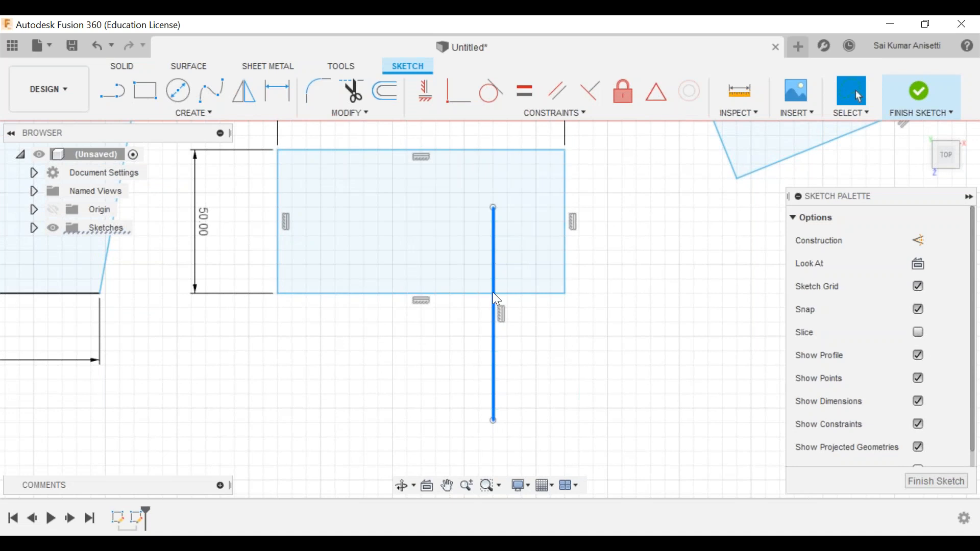
{"action": "key", "text": "Escape"}
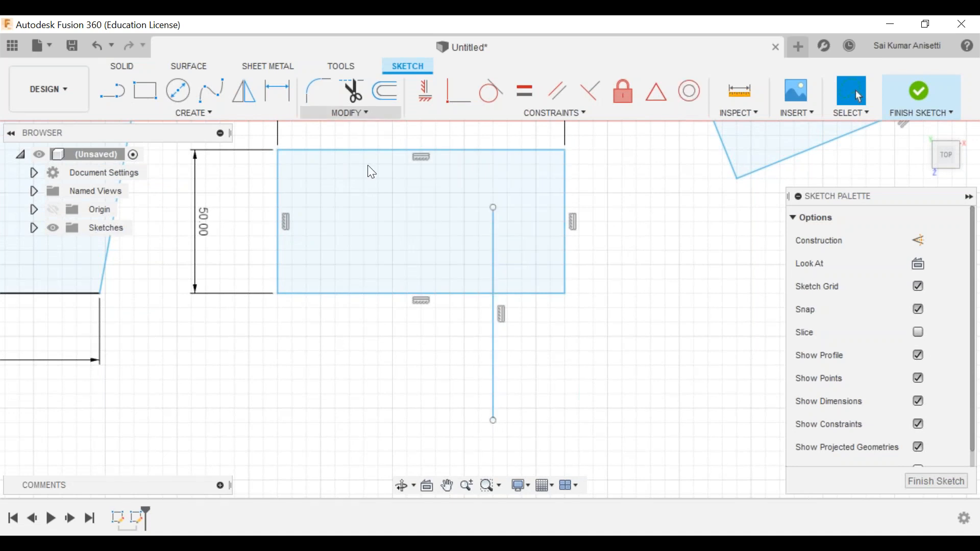
{"action": "key", "text": "t"}
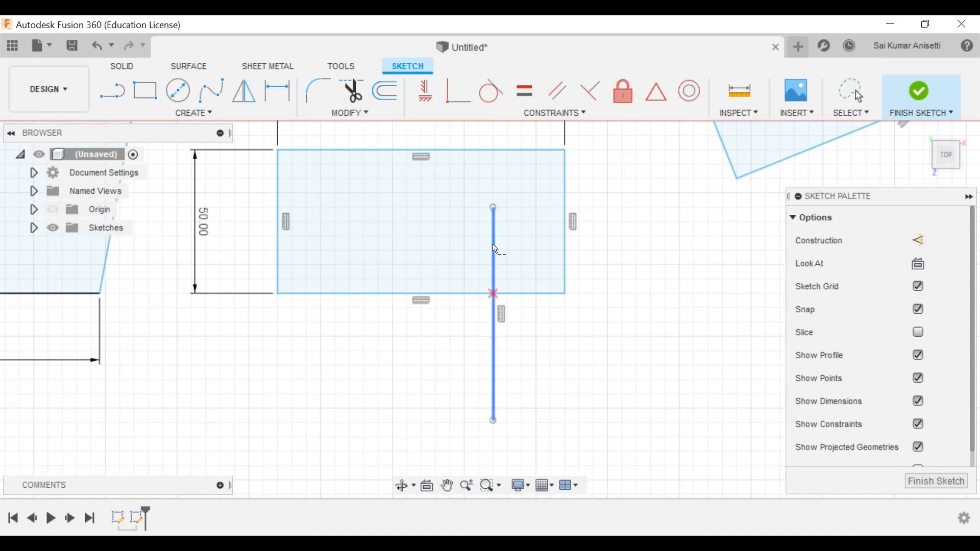
{"action": "left_click", "coordinate": [494, 254]}
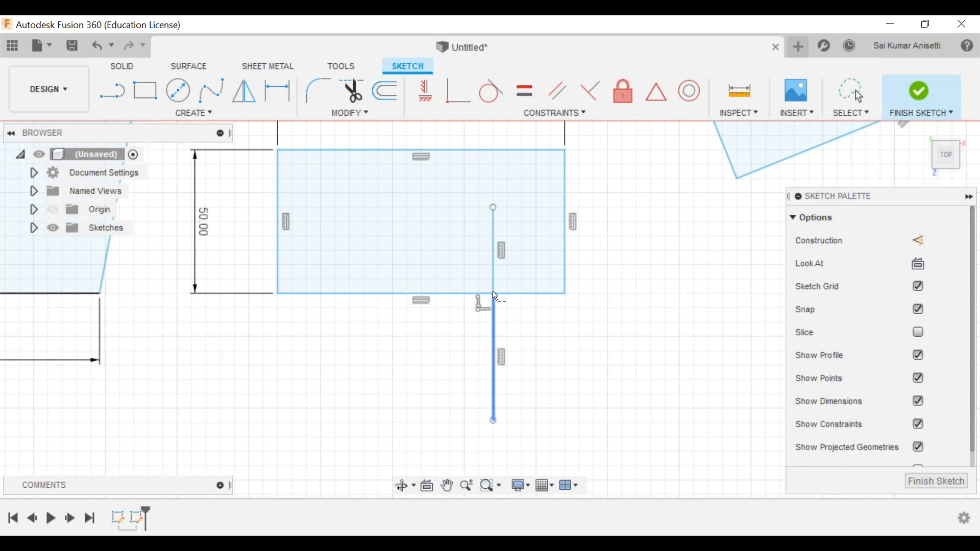
- Select the upper segment of the broken vertical line to check the break, and clear the selection
{"action": "key", "text": "Escape"}
{"action": "left_click", "coordinate": [491, 271]}
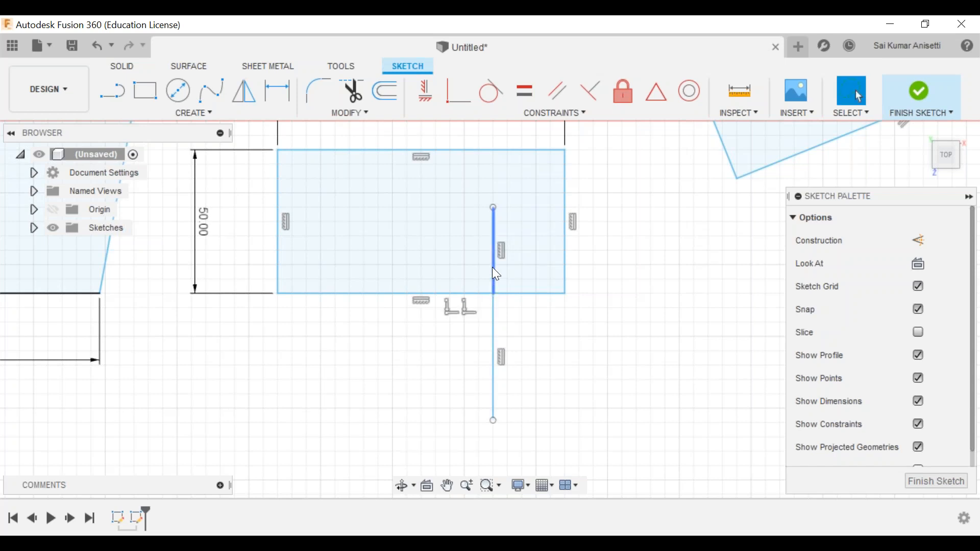
{"action": "key", "text": "Escape"}
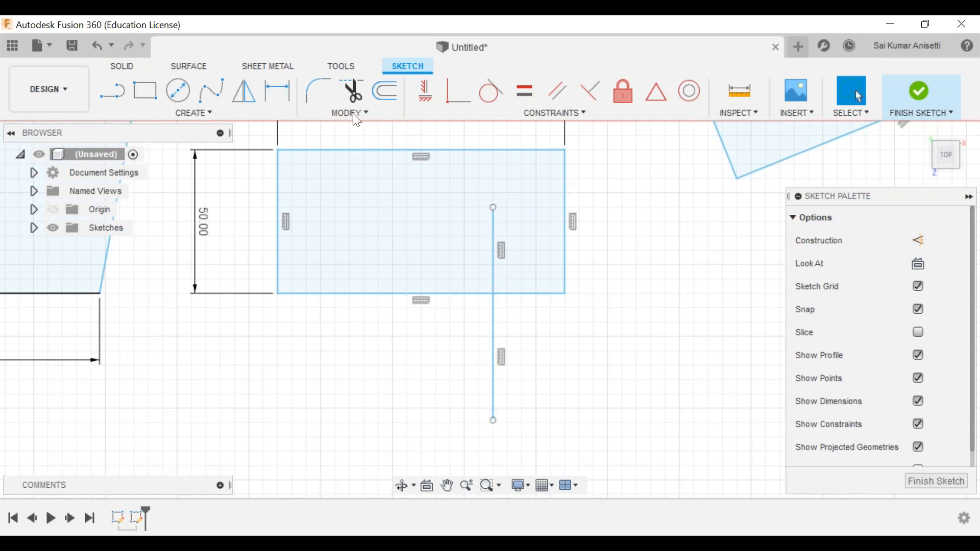
- Start Sketch Scale on all five edges of the tilted rectangle with the R20 corner, using its right-hand lower corner as reference point
{"action": "left_click", "coordinate": [353, 113]}
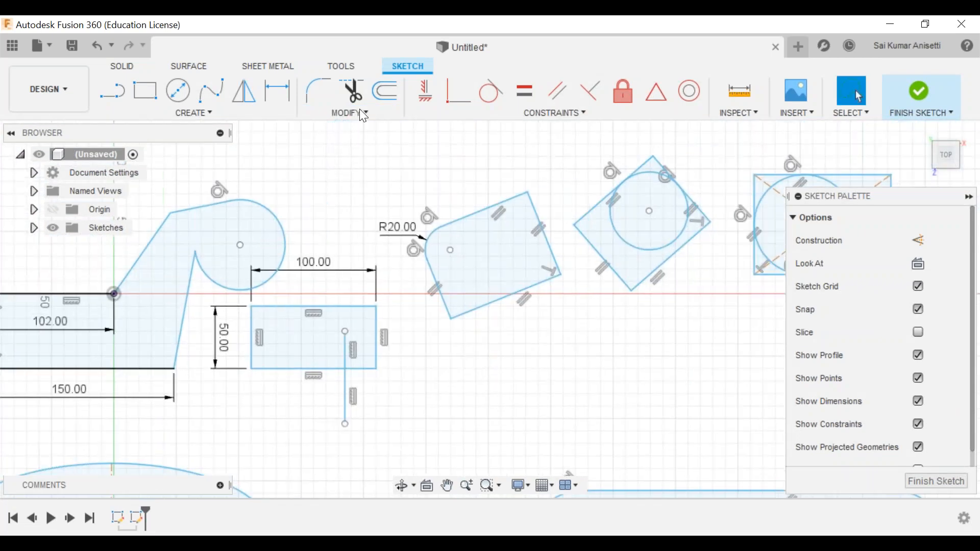
{"action": "left_click", "coordinate": [360, 110]}
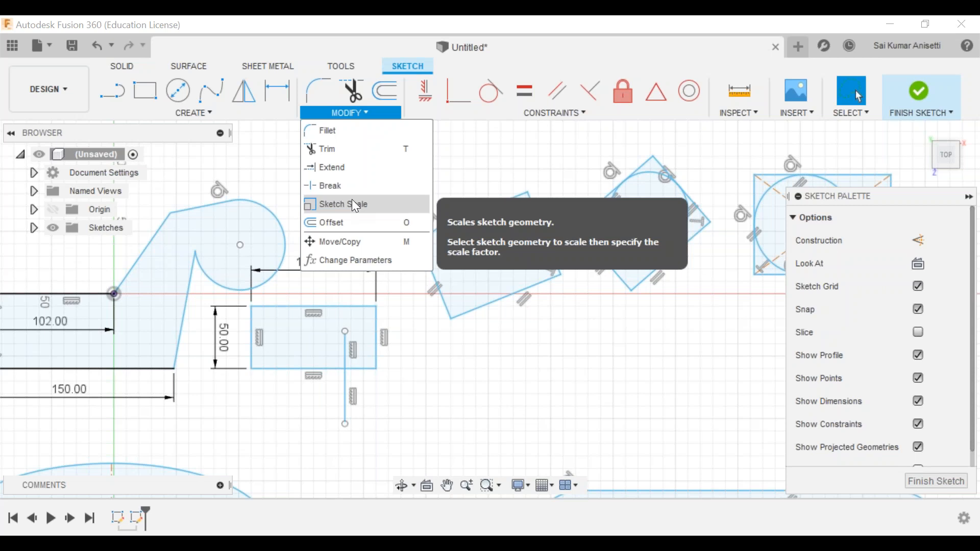
{"action": "left_click", "coordinate": [351, 199]}
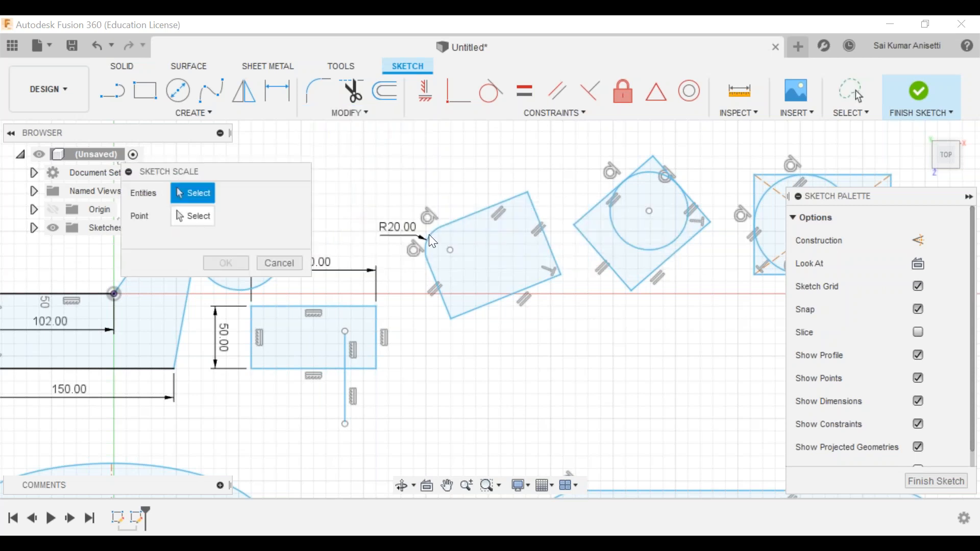
{"action": "left_click", "coordinate": [503, 202]}
{"action": "left_click", "coordinate": [548, 245]}
{"action": "left_click", "coordinate": [528, 288]}
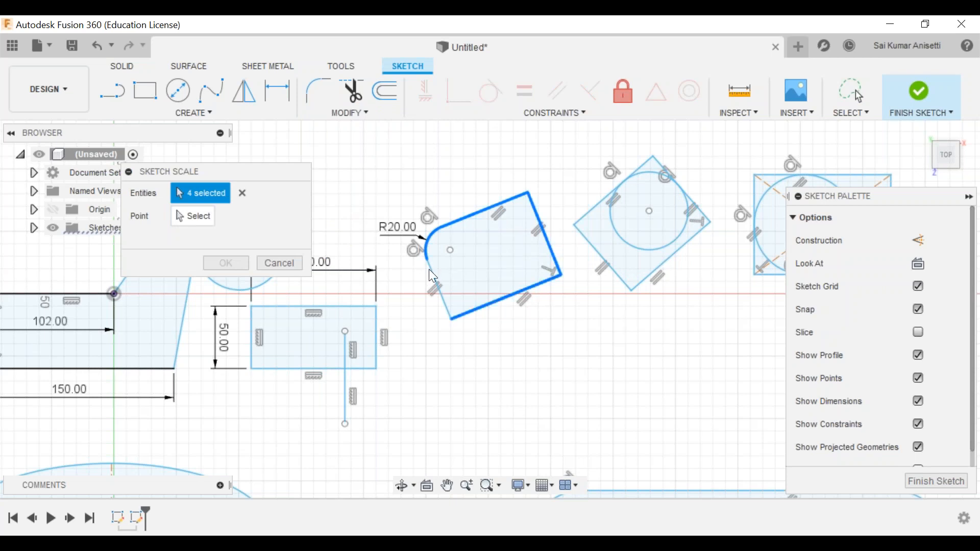
{"action": "left_click", "coordinate": [186, 219]}
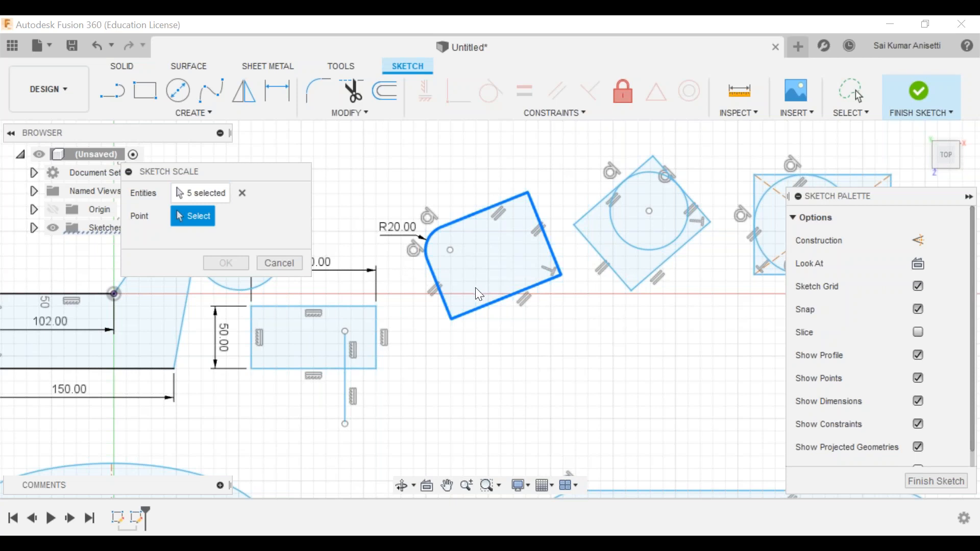
{"action": "left_click", "coordinate": [561, 275]}
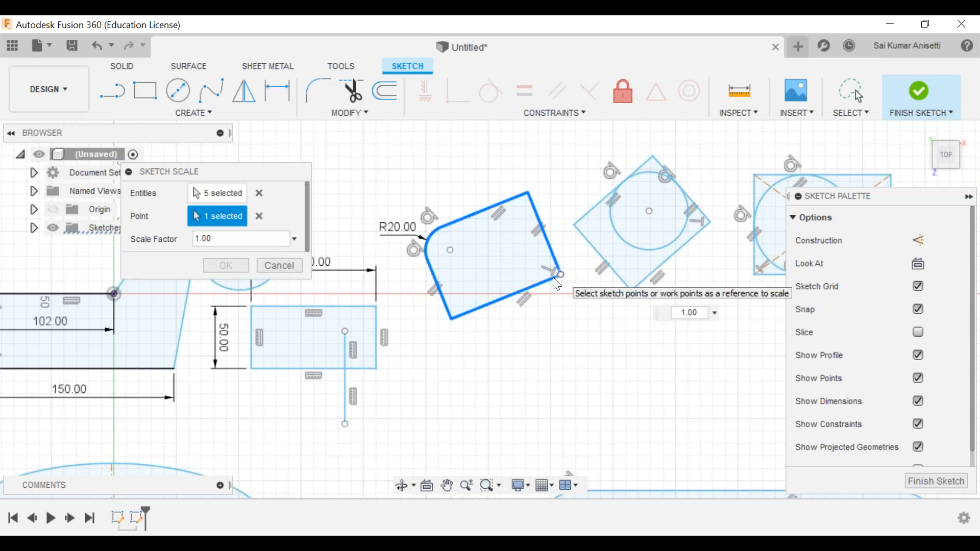
- Try a scale factor of 2 on the selected tilted rectangle
{"action": "left_click_drag", "start_coordinate": [575, 274], "coordinate": [463, 261]}
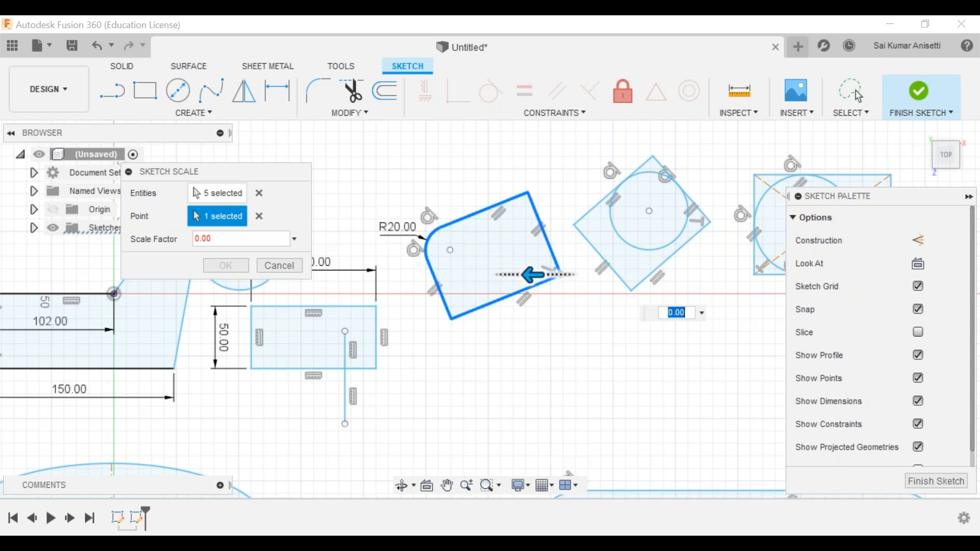
{"action": "left_click", "coordinate": [648, 310]}
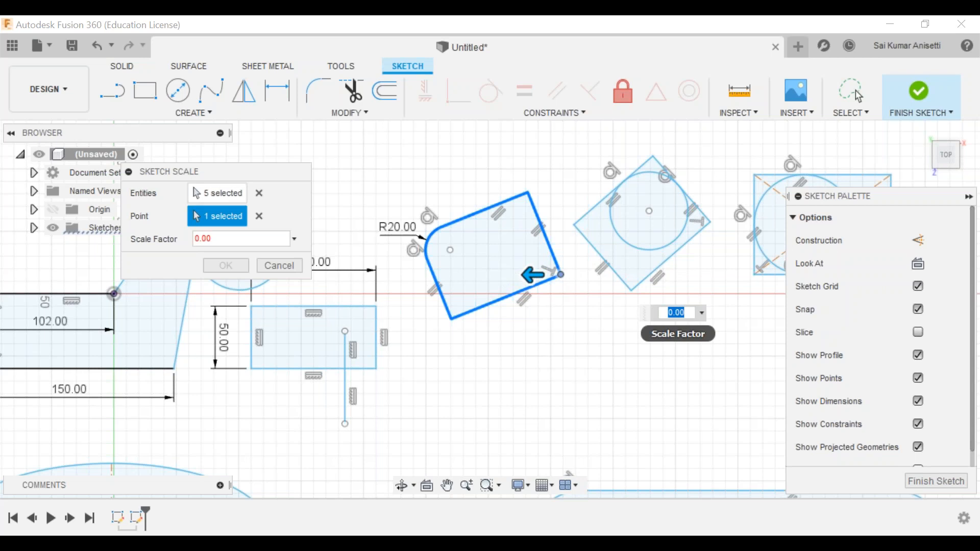
{"action": "type", "text": "2"}
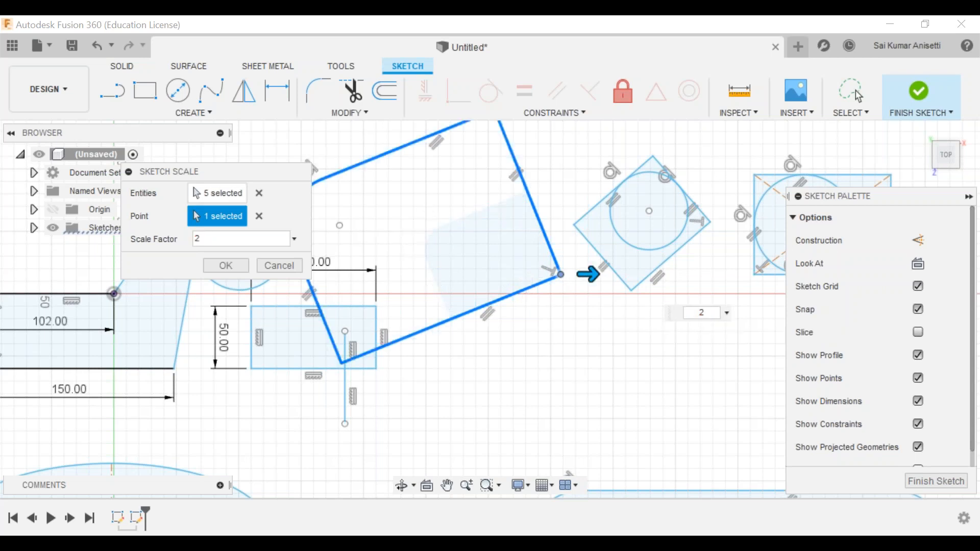
- Scale the tilted rectangle by a factor of 0.5 and clear the selection
{"action": "key", "text": "BackSpace"}
{"action": "type", "text": "0.5"}
{"action": "key", "text": "Return"}
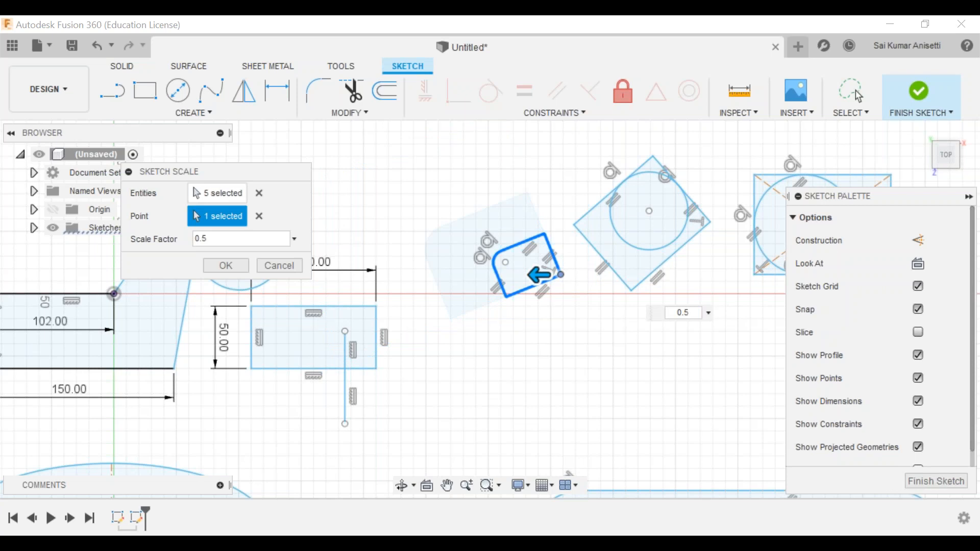
{"action": "key", "text": "Return"}
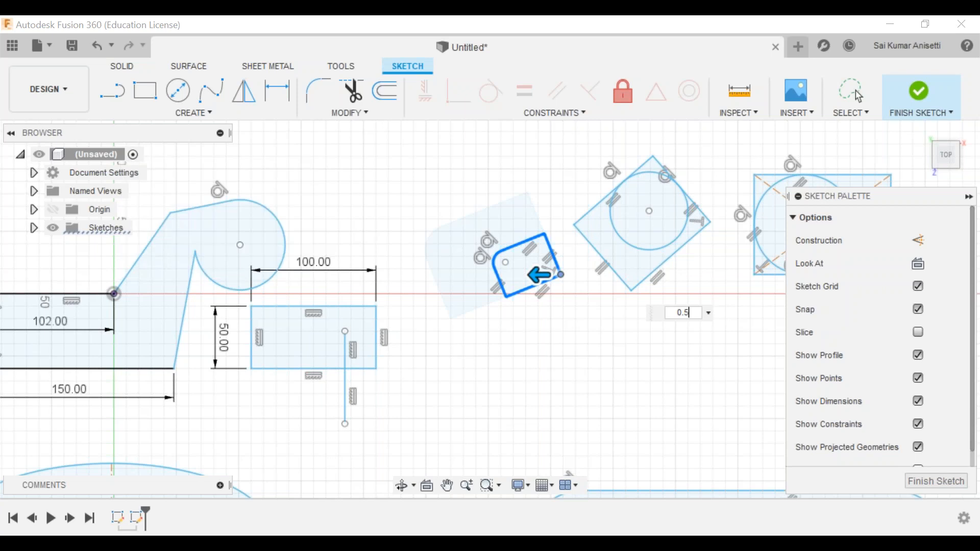
{"action": "left_click", "coordinate": [451, 226]}
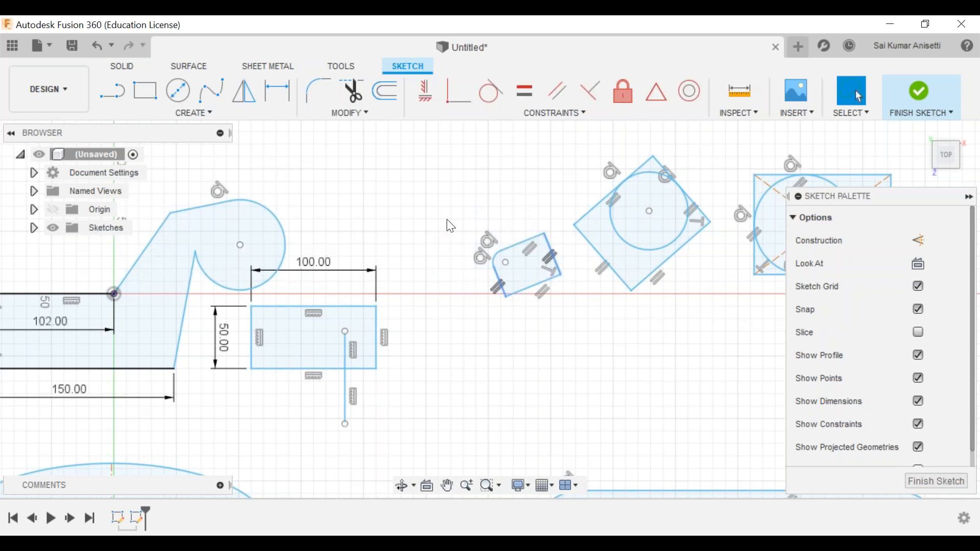
- Move the upper edge of the scaled rounded rectangle 10 mm in the Y direction using Move/Copy
{"action": "left_click", "coordinate": [360, 115]}
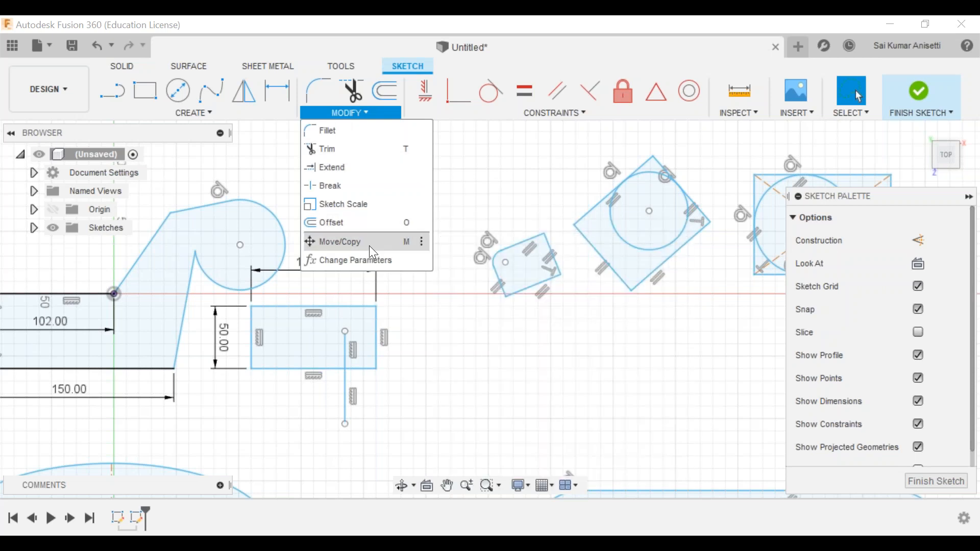
{"action": "left_click", "coordinate": [398, 242]}
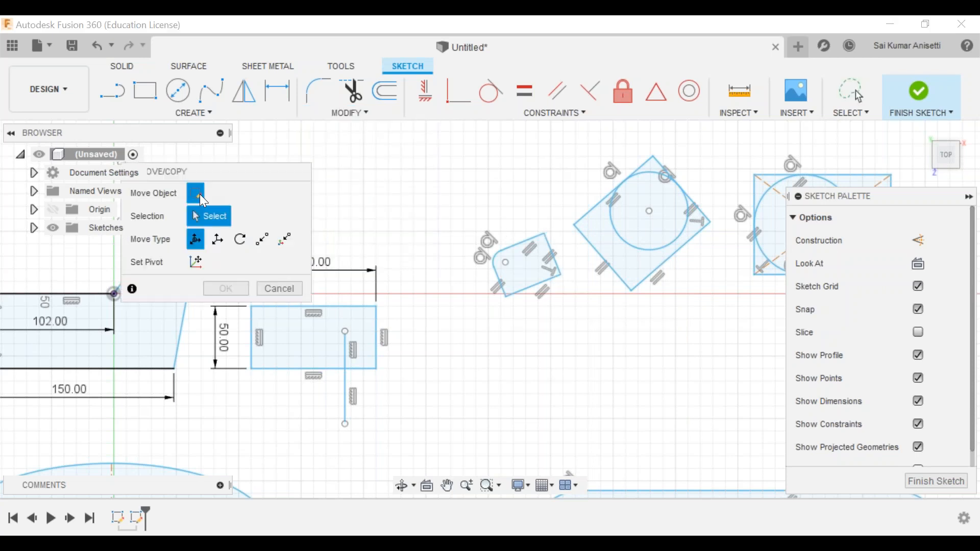
{"action": "left_click", "coordinate": [512, 250]}
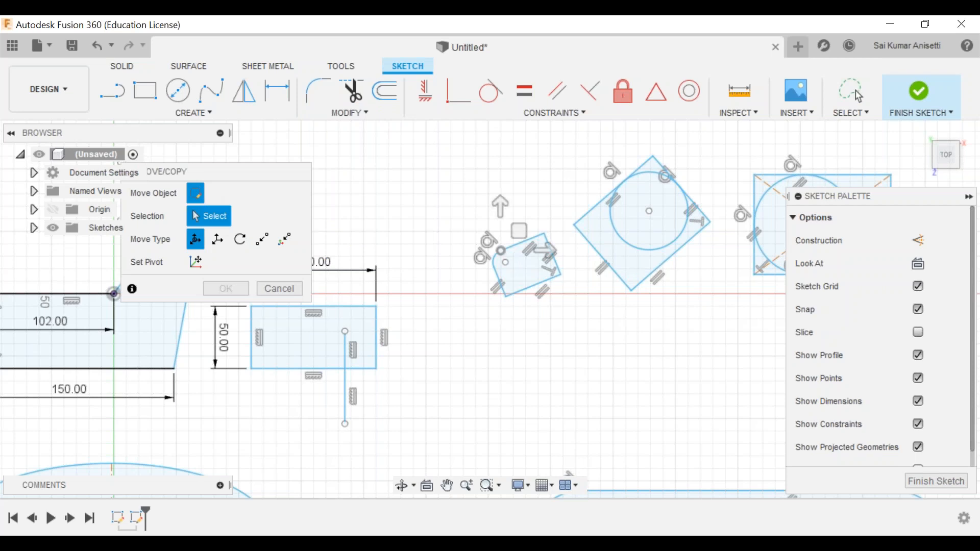
{"action": "left_click", "coordinate": [521, 248]}
{"action": "left_click_drag", "start_coordinate": [500, 207], "coordinate": [500, 194]}
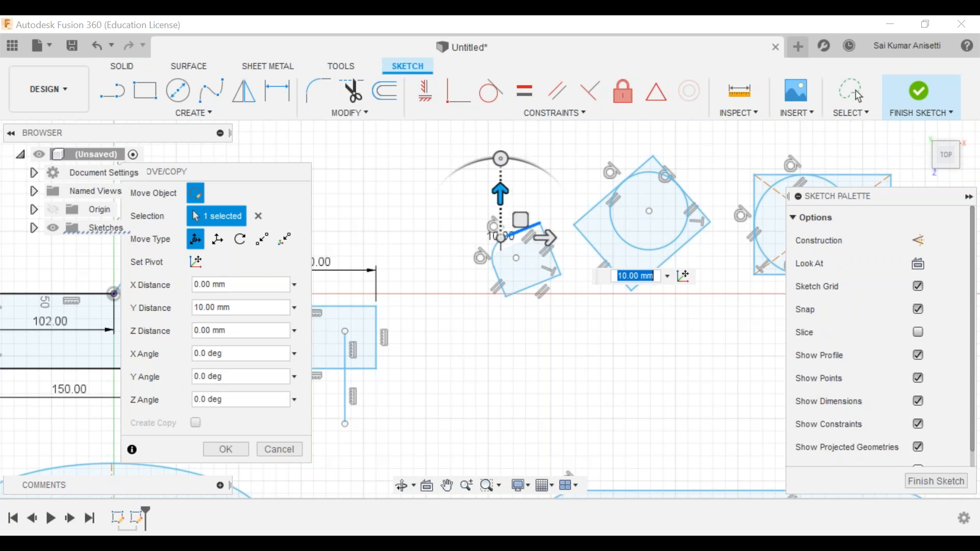
{"action": "key", "text": "Return"}
- View the Parameters dialog through Change Parameters and close it
{"action": "left_click", "coordinate": [357, 113]}
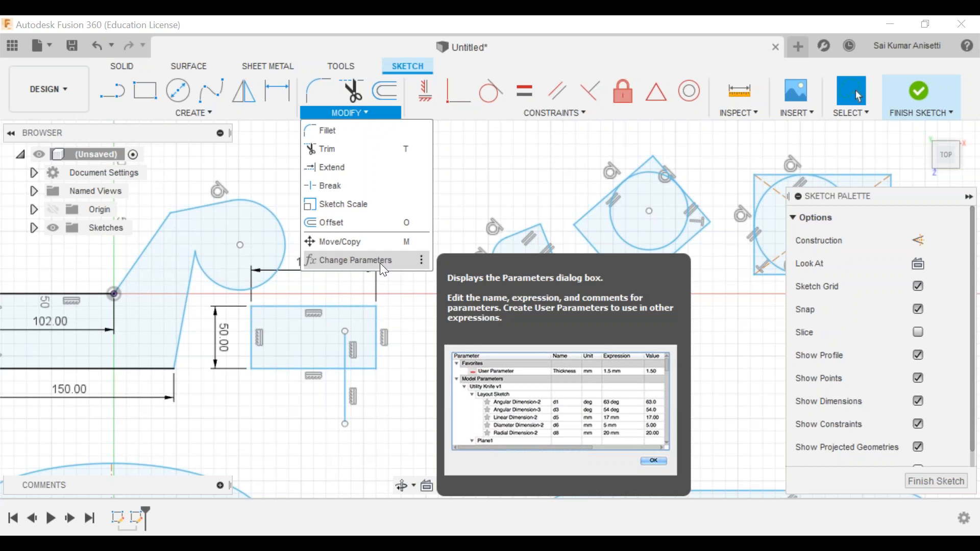
{"action": "left_click", "coordinate": [382, 265]}
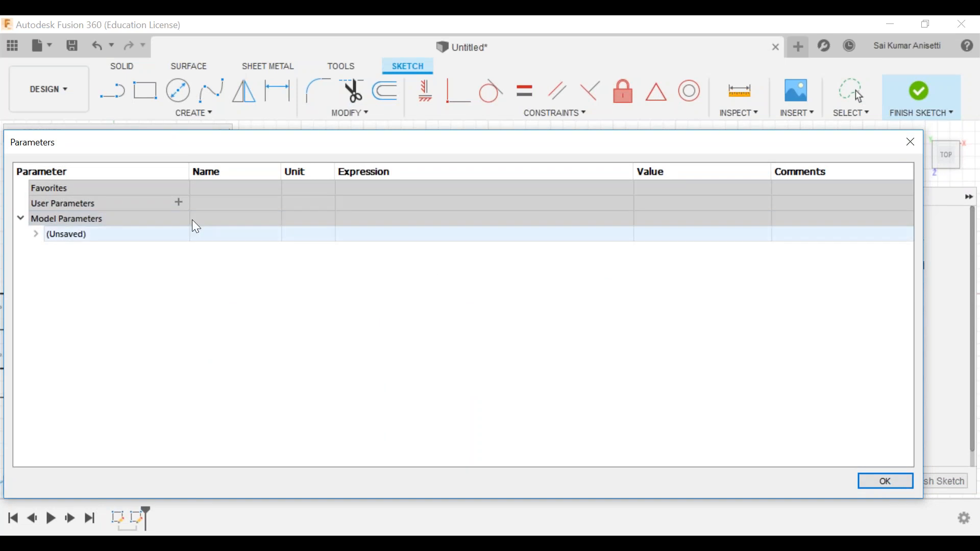
{"action": "left_click", "coordinate": [886, 482]}
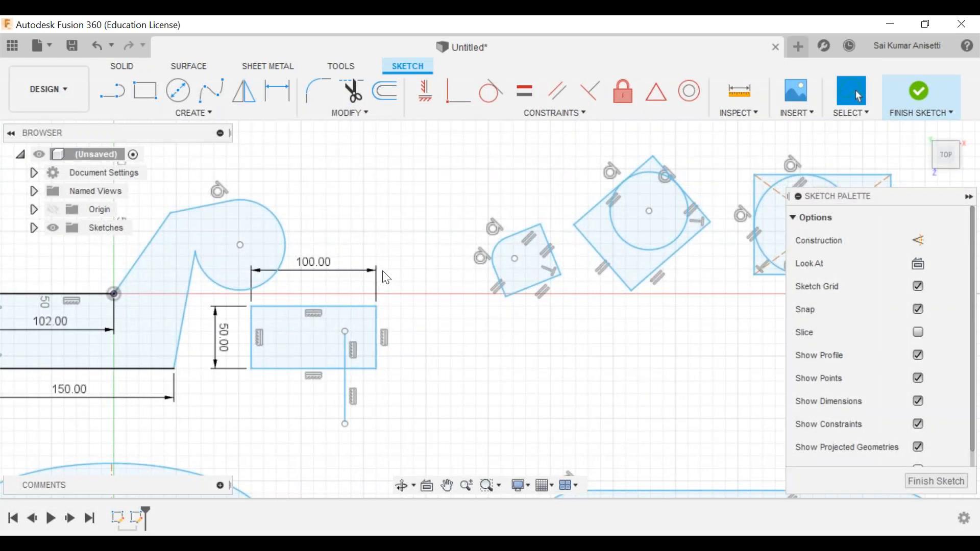
- Inspect the height dimension of the 100 by 50 mm rectangle and its list of recent values, without entering a new value
{"action": "middle_click_drag", "start_coordinate": [441, 293], "coordinate": [497, 276]}
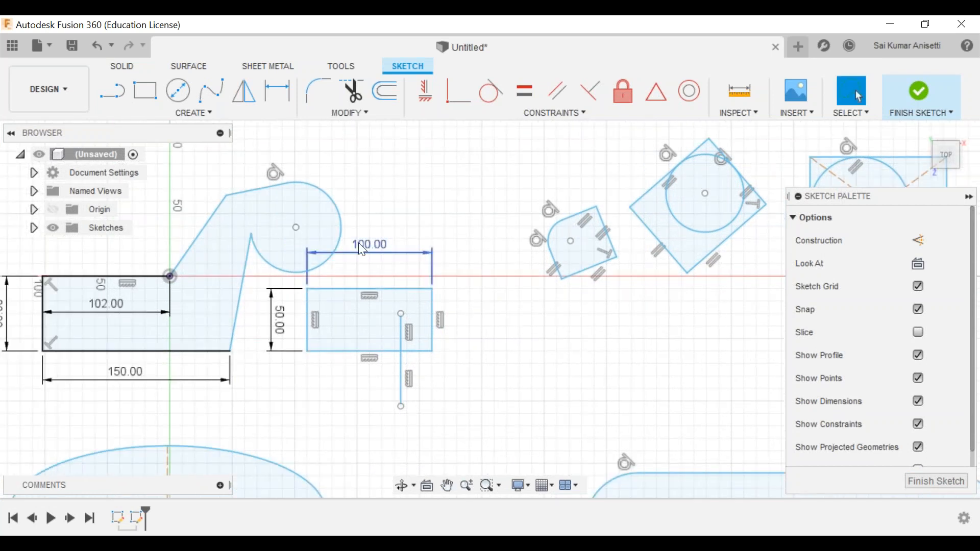
{"action": "middle_click_drag", "start_coordinate": [375, 268], "coordinate": [406, 256]}
{"action": "scroll", "coordinate": [406, 255], "scroll_direction": "up", "scroll_amount": 1}
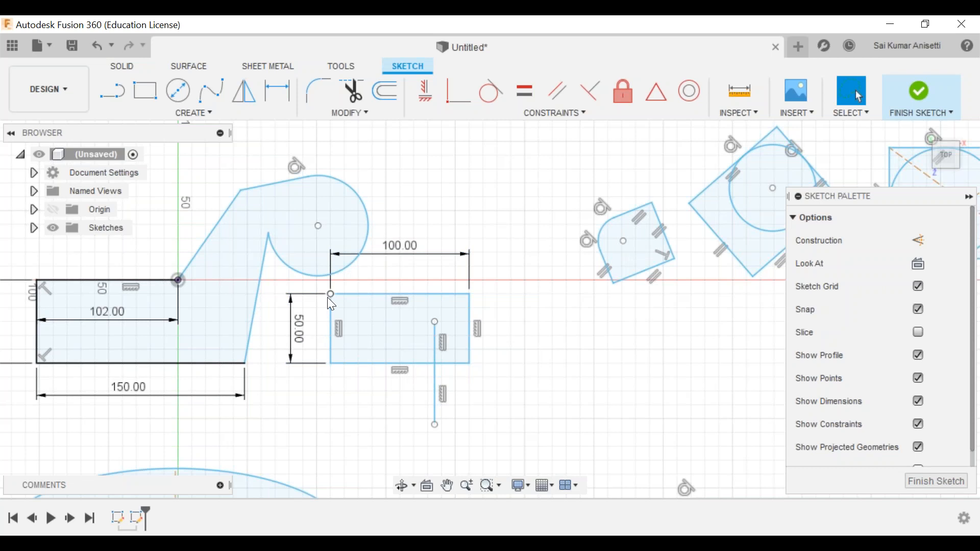
{"action": "left_click", "coordinate": [303, 328]}
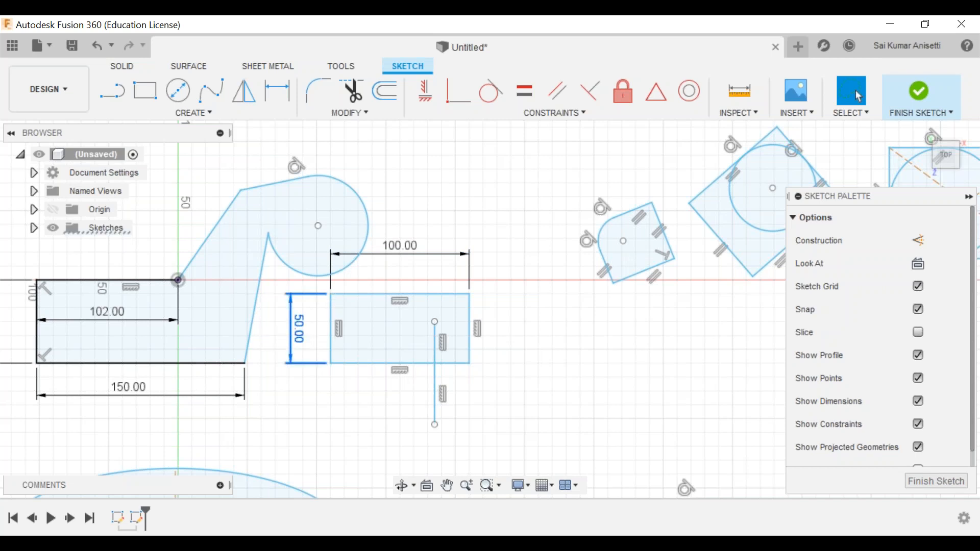
{"action": "double_click", "coordinate": [300, 328]}
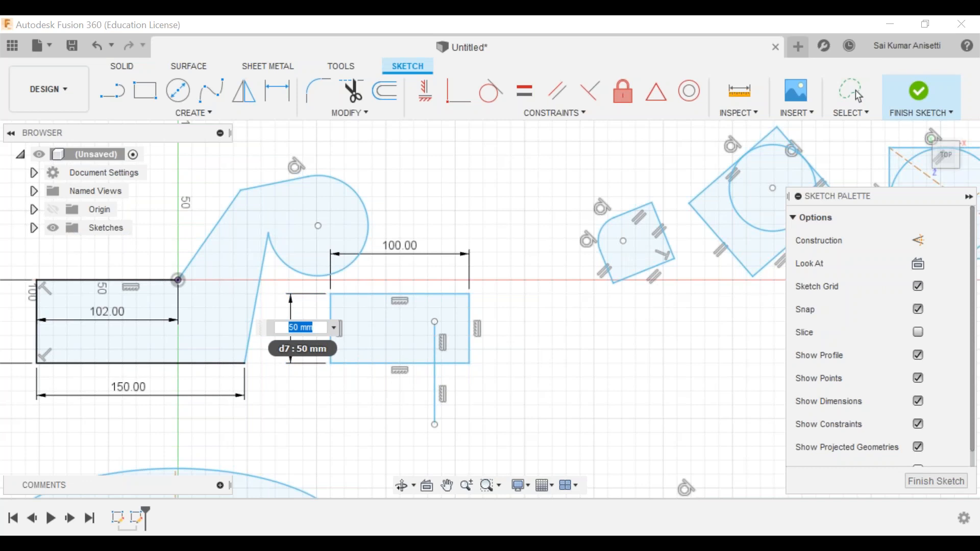
{"action": "left_click", "coordinate": [333, 328]}
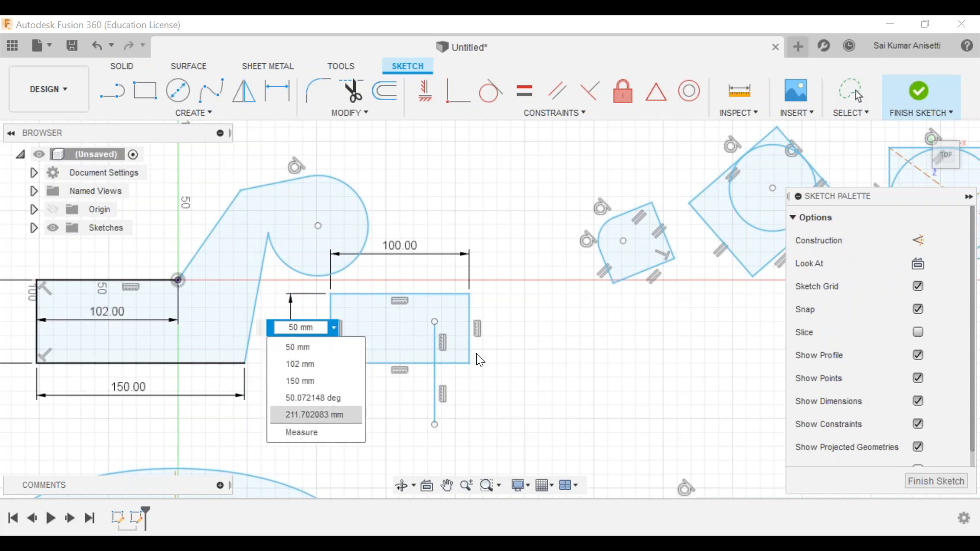
{"action": "left_click", "coordinate": [391, 357]}
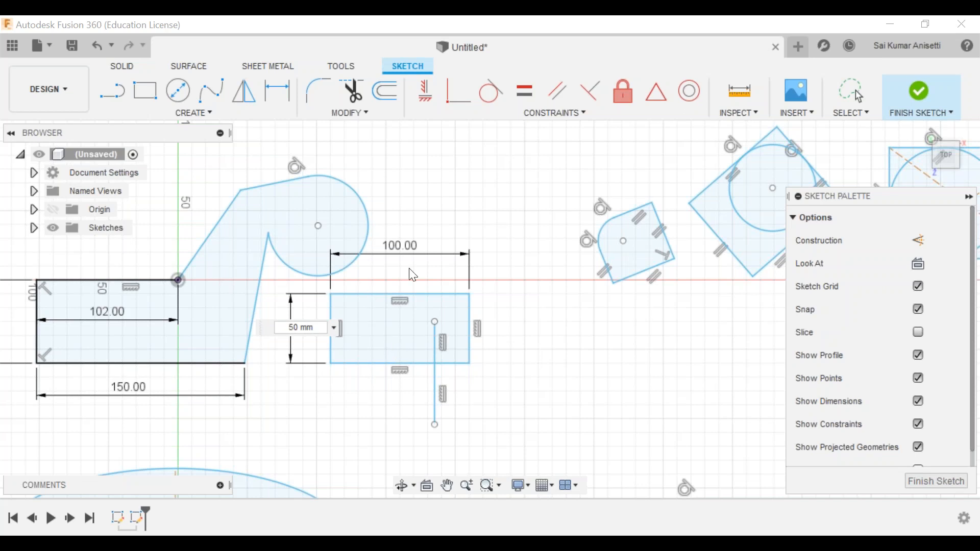
{"action": "key", "text": "Return"}
{"action": "key", "text": "Escape"}
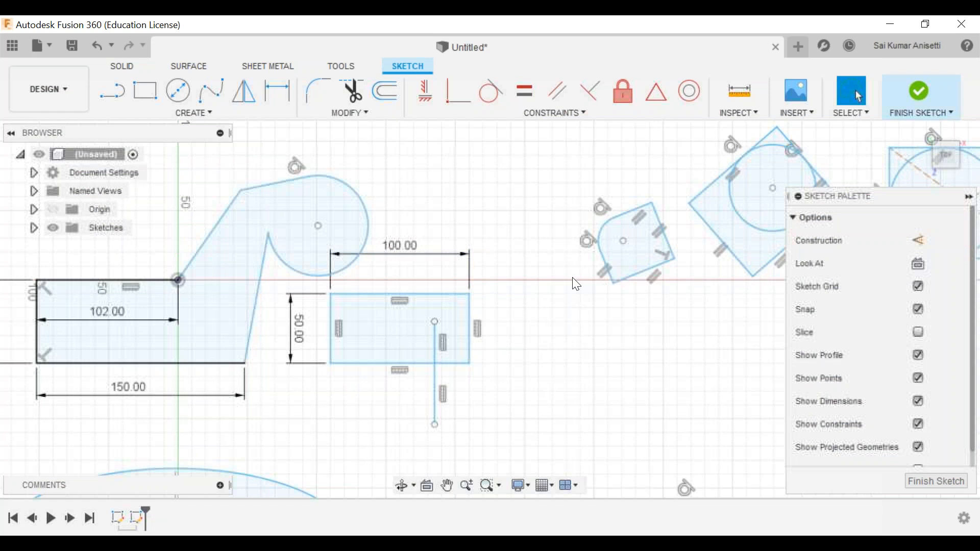
{"action": "left_click", "coordinate": [385, 118]}
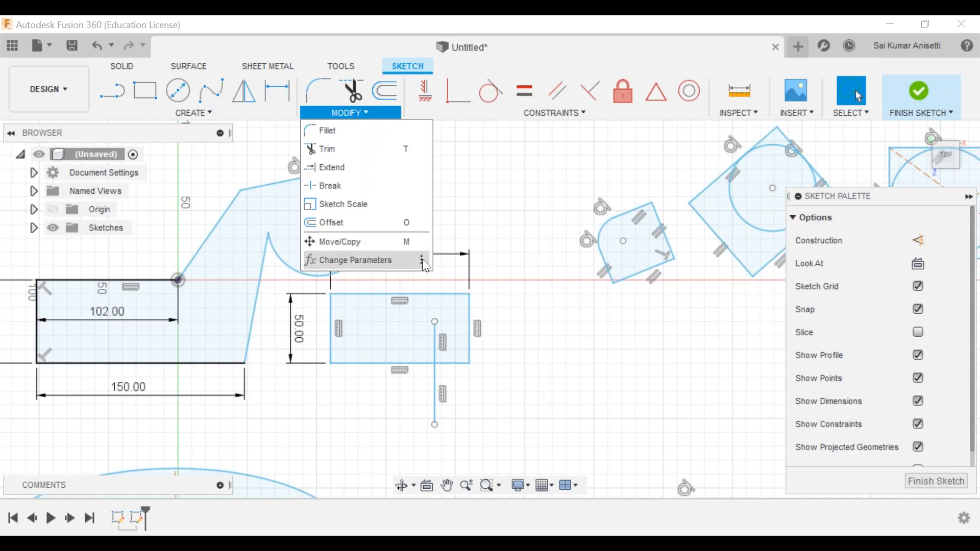
{"action": "left_click", "coordinate": [857, 96]}
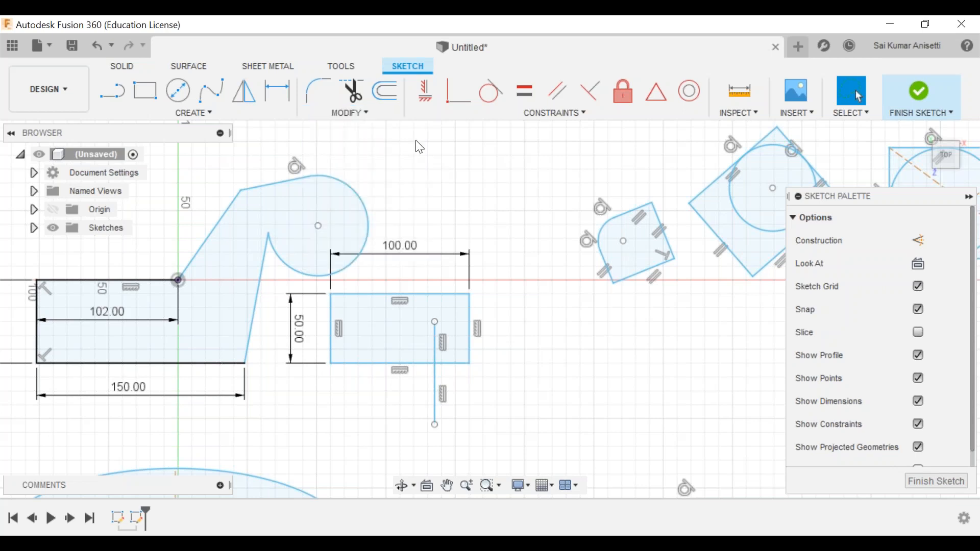
{"action": "left_click", "coordinate": [376, 113]}
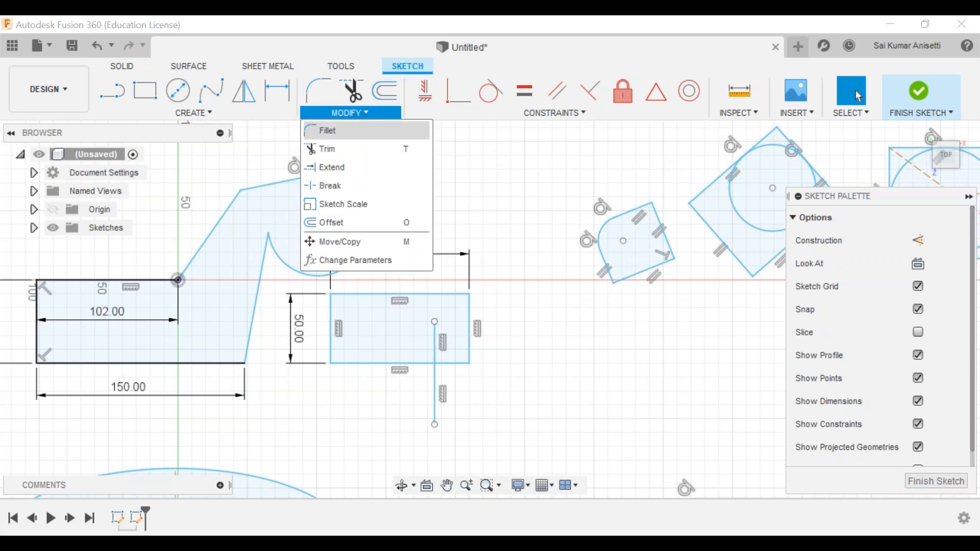
- Examine the scaled rounded rectangle up close and briefly select its profile
{"action": "middle_click_drag", "start_coordinate": [511, 243], "coordinate": [453, 255]}
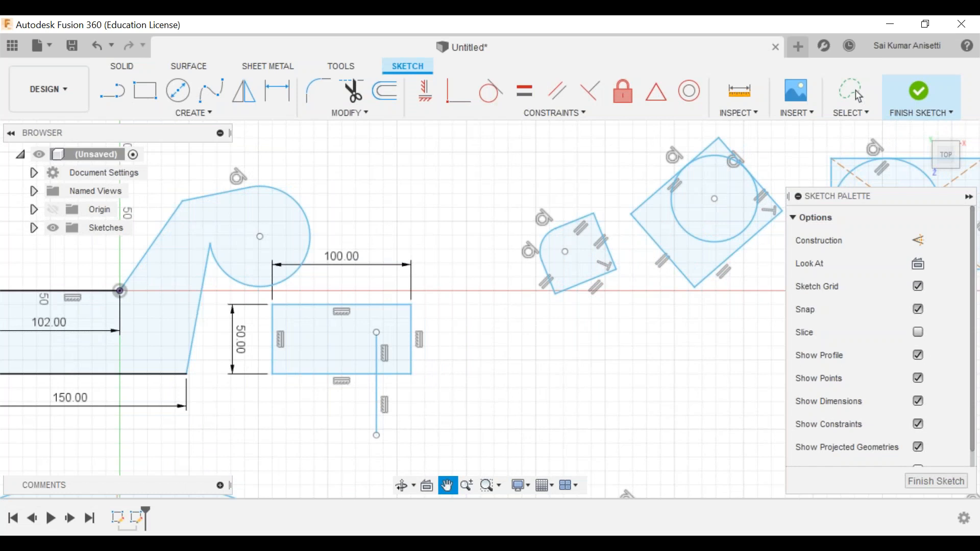
{"action": "scroll", "coordinate": [549, 266], "scroll_direction": "up", "scroll_amount": 2}
{"action": "middle_click_drag", "start_coordinate": [591, 242], "coordinate": [443, 269]}
{"action": "scroll", "coordinate": [443, 269], "scroll_direction": "up", "scroll_amount": 2}
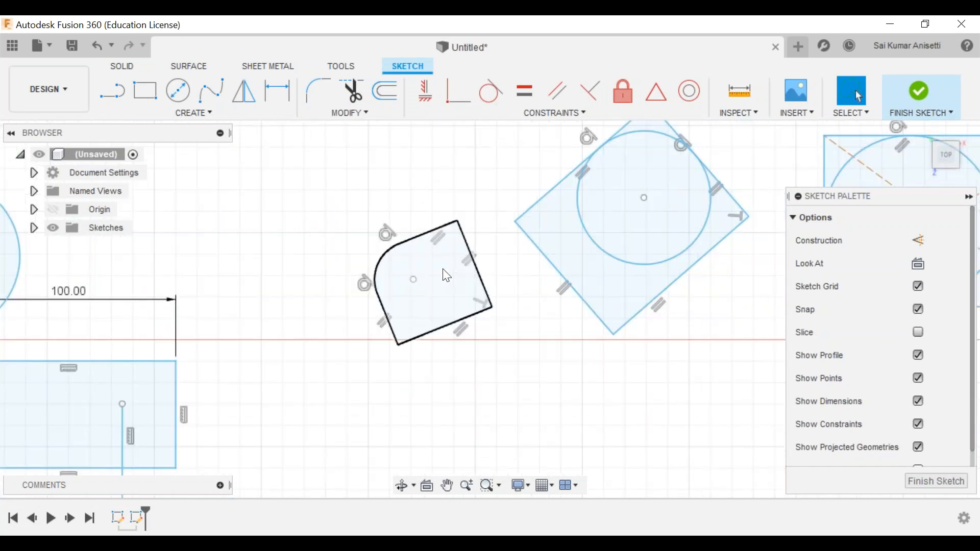
{"action": "scroll", "coordinate": [447, 275], "scroll_direction": "up", "scroll_amount": 1}
{"action": "left_click", "coordinate": [446, 275]}
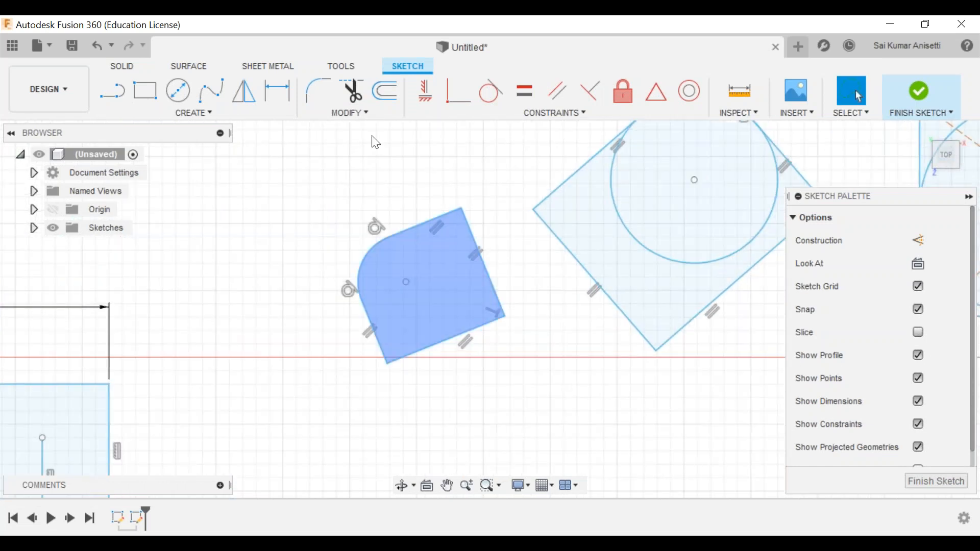
{"action": "left_click", "coordinate": [372, 136]}
{"action": "scroll", "coordinate": [442, 268], "scroll_direction": "up", "scroll_amount": 1}
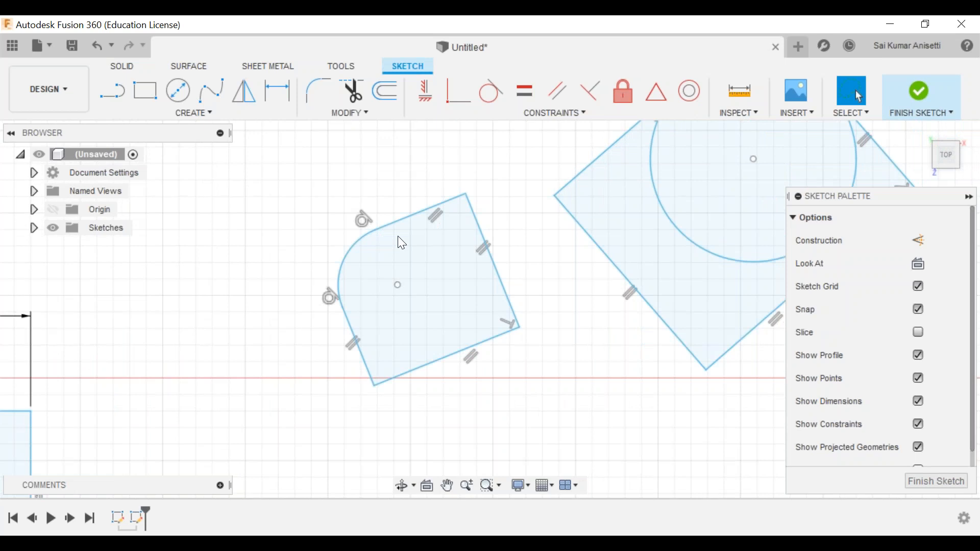
- Offset the closed profile of the scaled rounded rectangle outward by 3 mm with chain selection, trying the flipped direction first
{"action": "key", "text": "o"}
{"action": "left_click", "coordinate": [402, 216]}
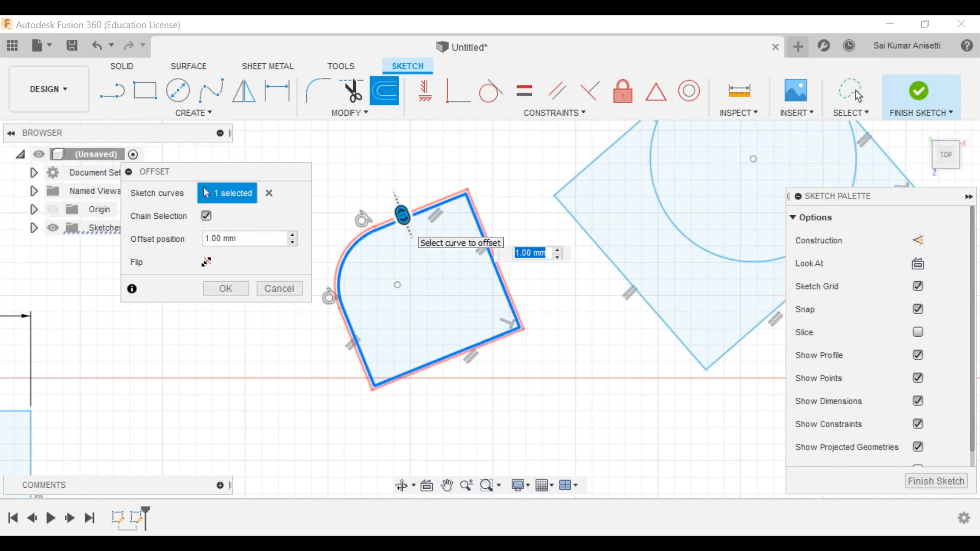
{"action": "left_click", "coordinate": [212, 264]}
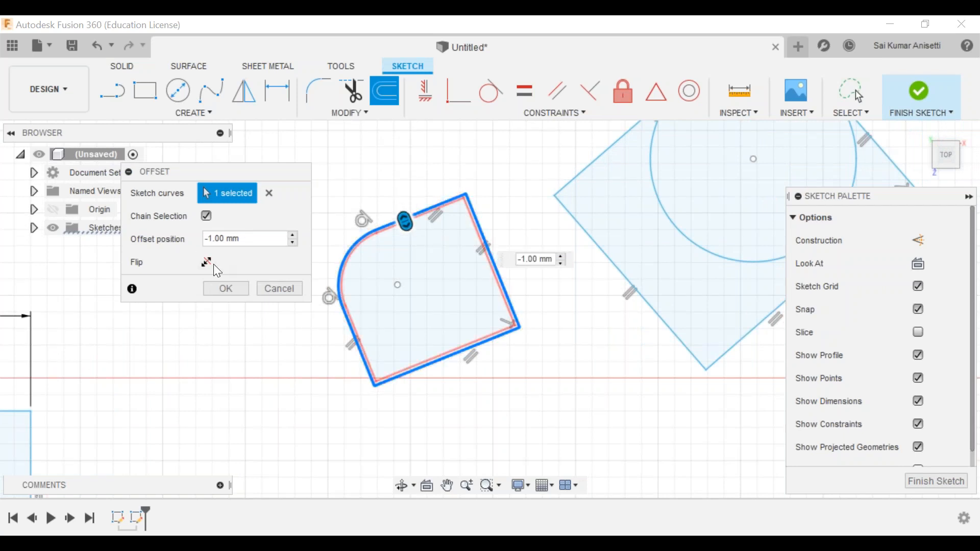
{"action": "scroll", "coordinate": [358, 230], "scroll_direction": "up", "scroll_amount": 3}
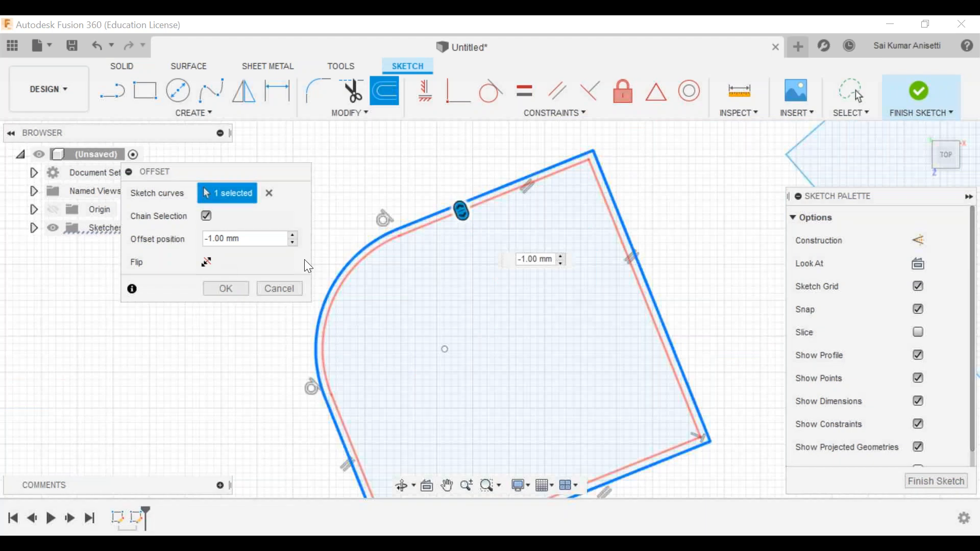
{"action": "left_click", "coordinate": [208, 262]}
{"action": "left_click", "coordinate": [208, 261]}
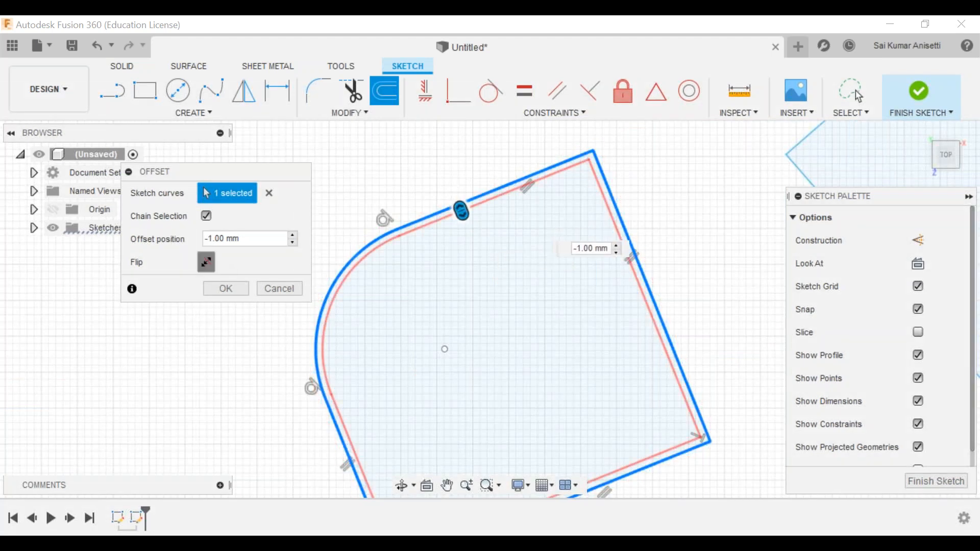
{"action": "left_click", "coordinate": [206, 261]}
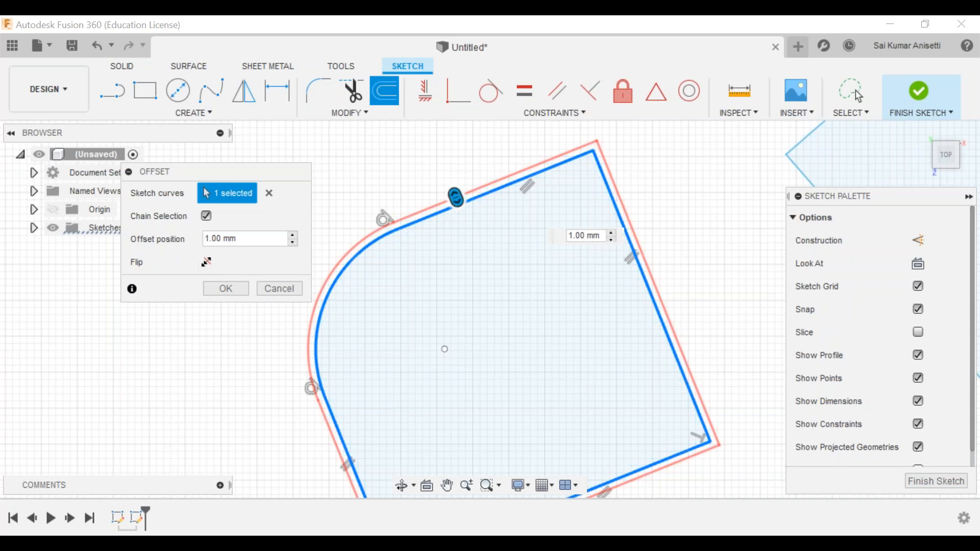
{"action": "left_click", "coordinate": [293, 235]}
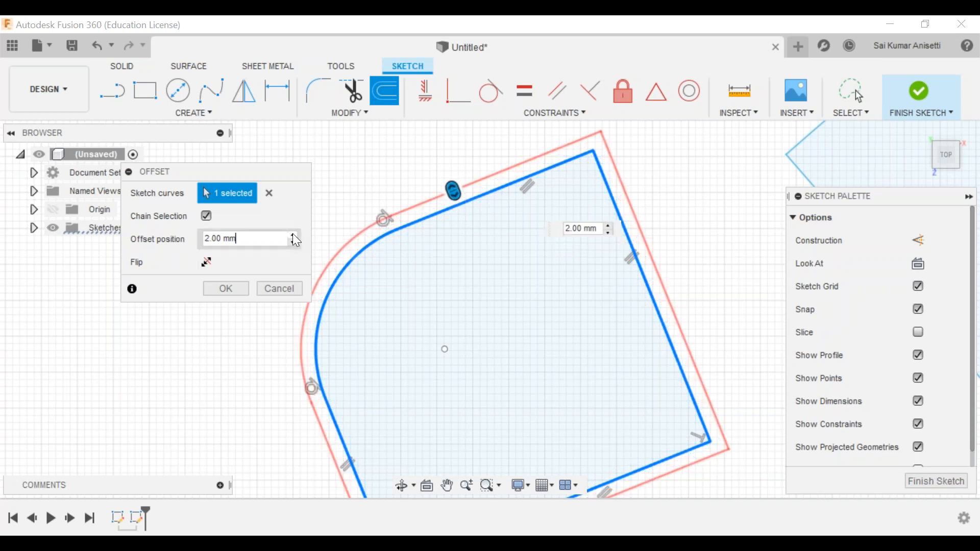
{"action": "left_click", "coordinate": [292, 235]}
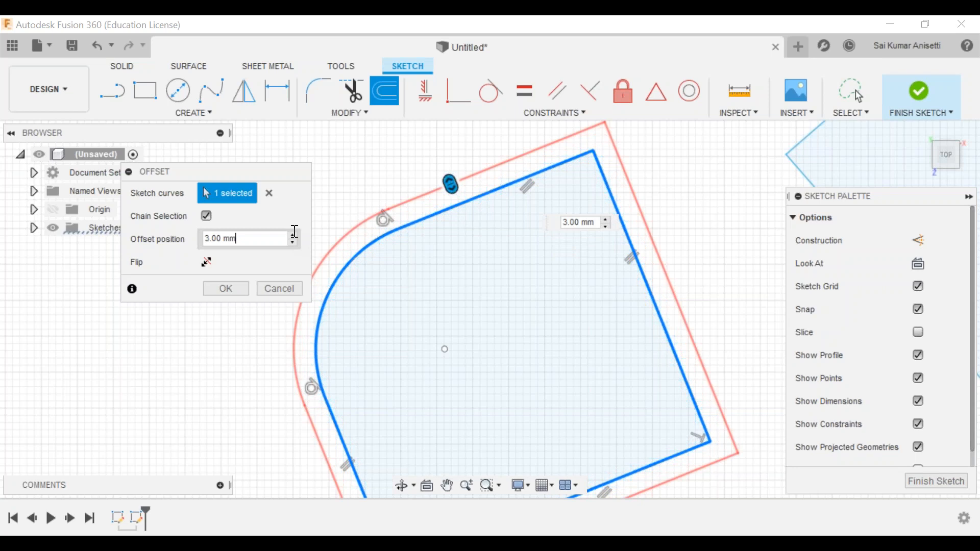
{"action": "key", "text": "Return"}
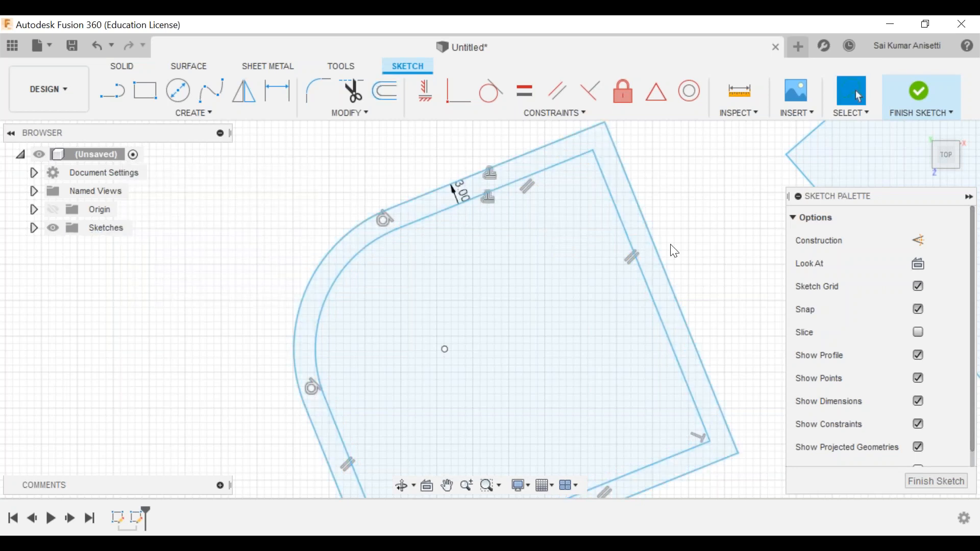
{"action": "scroll", "coordinate": [688, 250], "scroll_direction": "down", "scroll_amount": 3}
{"action": "middle_click_drag", "start_coordinate": [688, 251], "coordinate": [485, 283]}
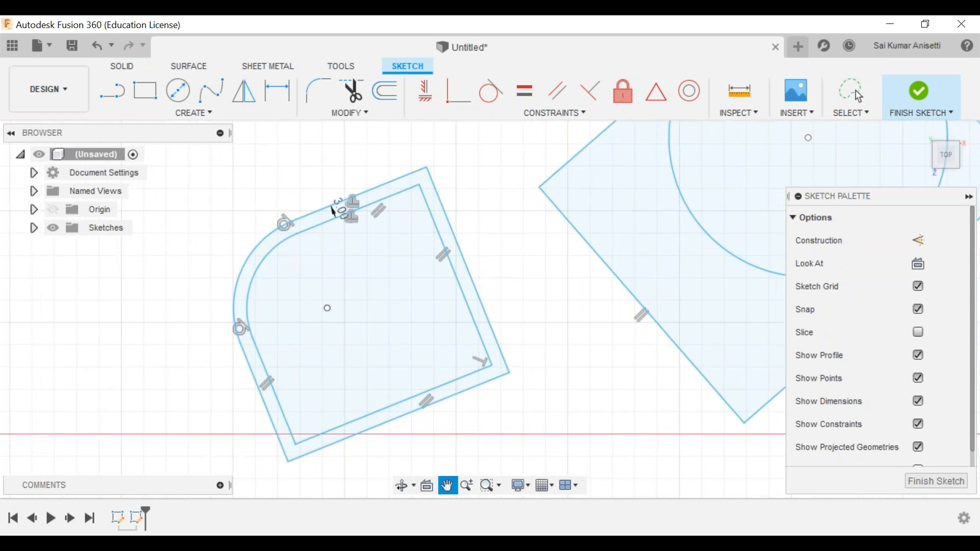
{"action": "scroll", "coordinate": [480, 273], "scroll_direction": "down", "scroll_amount": 3}
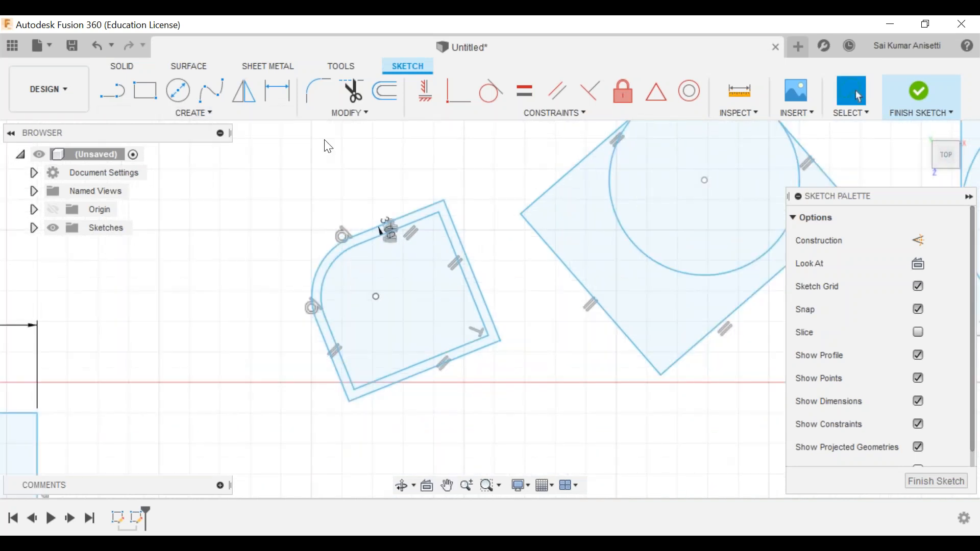
{"action": "middle_click_drag", "start_coordinate": [478, 282], "coordinate": [422, 324]}
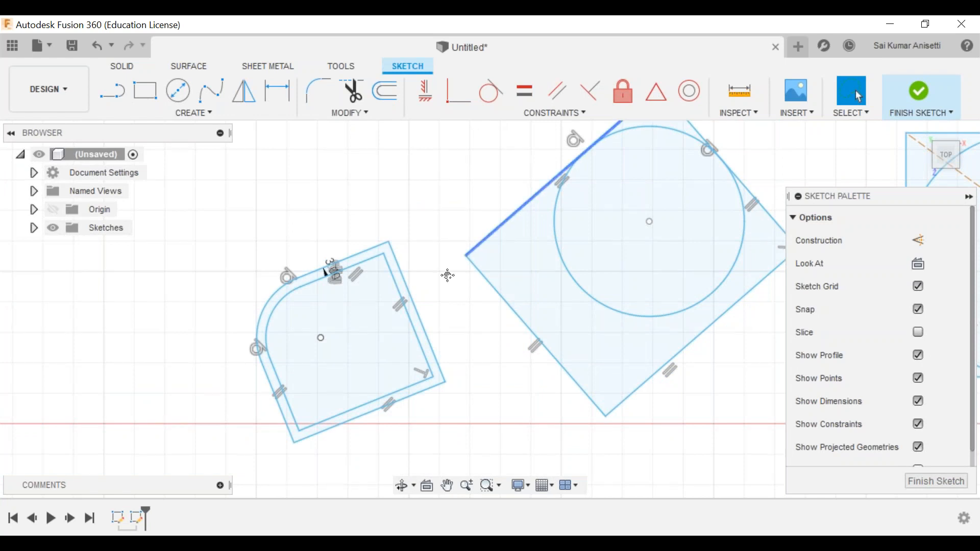
{"action": "middle_click_drag", "start_coordinate": [448, 275], "coordinate": [348, 373]}
{"action": "middle_click_drag", "start_coordinate": [447, 280], "coordinate": [467, 453]}
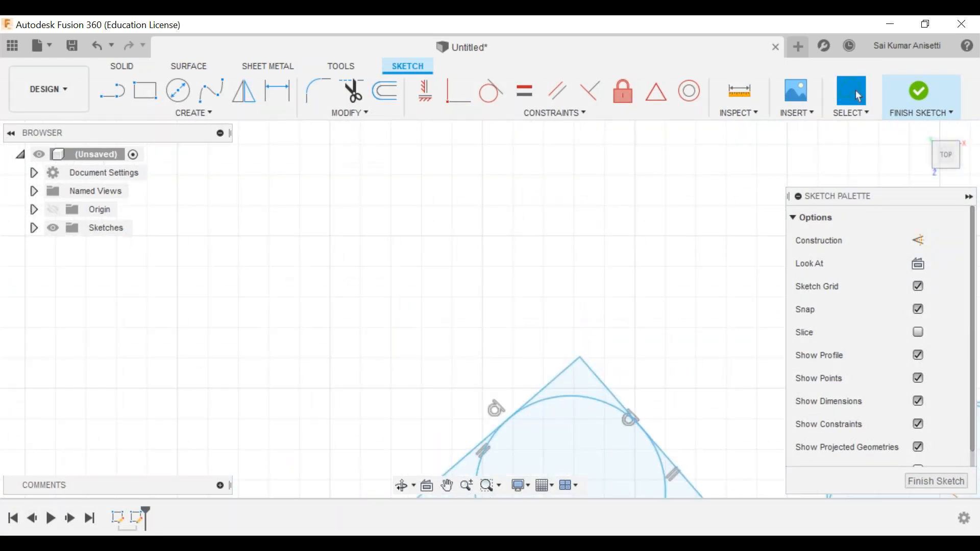
{"action": "middle_click_drag", "start_coordinate": [499, 323], "coordinate": [525, 220]}
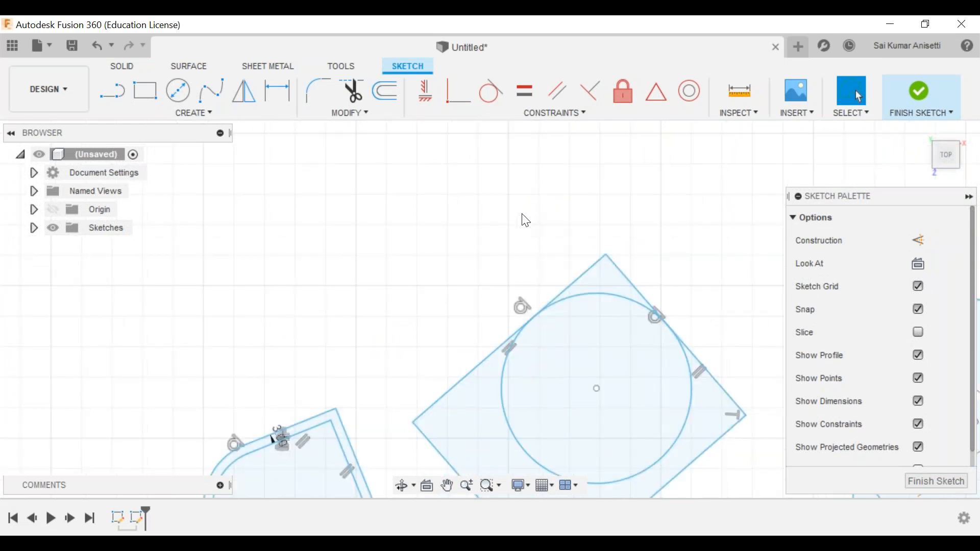
{"action": "middle_click_drag", "start_coordinate": [499, 403], "coordinate": [511, 282]}
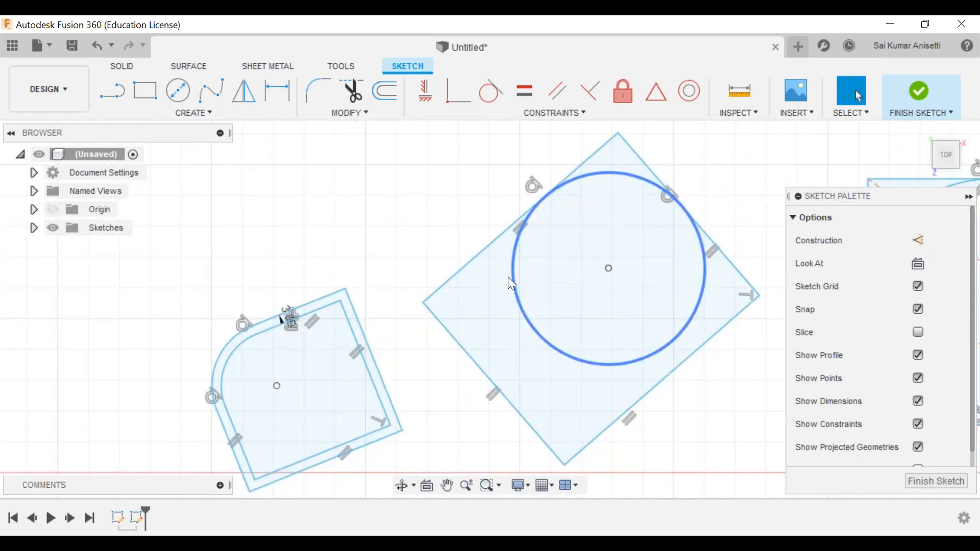
{"action": "left_click", "coordinate": [509, 278]}
- Draw a closed rectangle with the Line tool, about 75 mm by 37 mm, in the empty area above the tilted square
{"action": "mouse_move", "coordinate": [280, 320]}
{"action": "middle_mouse_down"}
{"action": "mouse_move", "coordinate": [277, 425]}
{"action": "mouse_move", "coordinate": [259, 476]}
{"action": "middle_mouse_up"}
{"action": "left_click", "coordinate": [124, 100]}
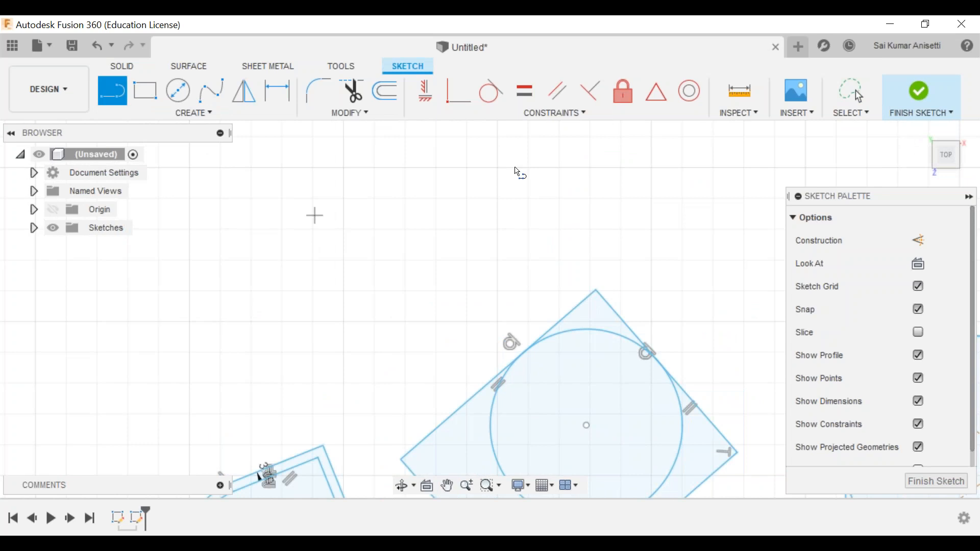
{"action": "left_click", "coordinate": [281, 260]}
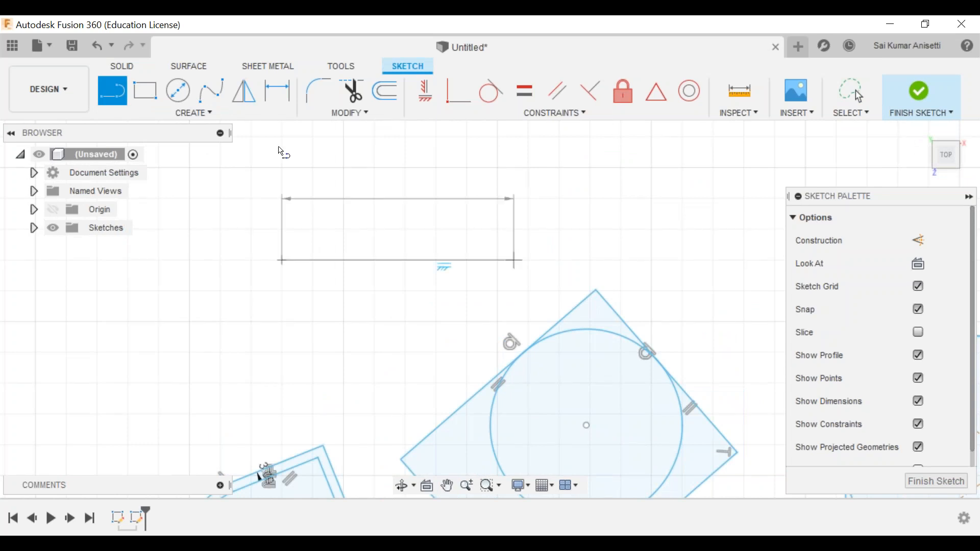
{"action": "left_click", "coordinate": [513, 260]}
{"action": "left_click", "coordinate": [513, 147]}
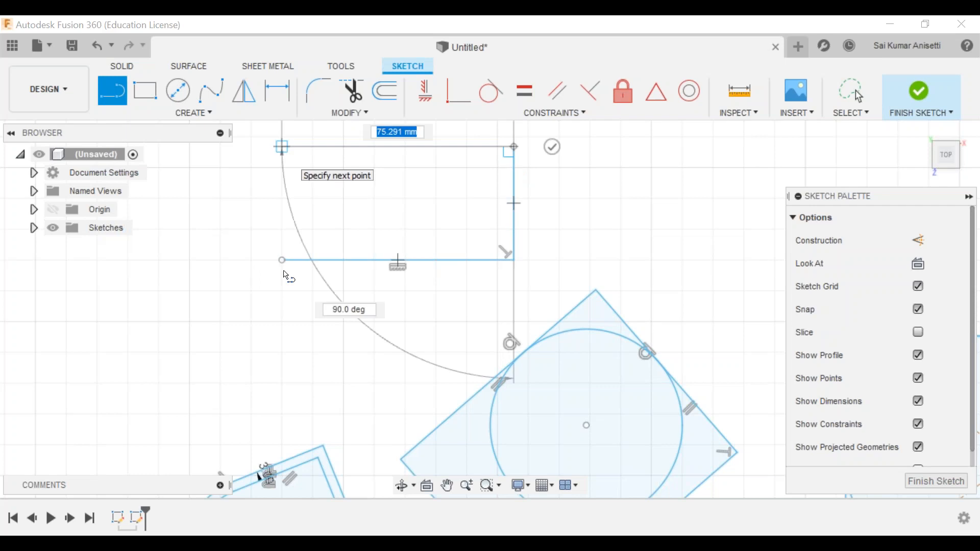
{"action": "left_click", "coordinate": [281, 147]}
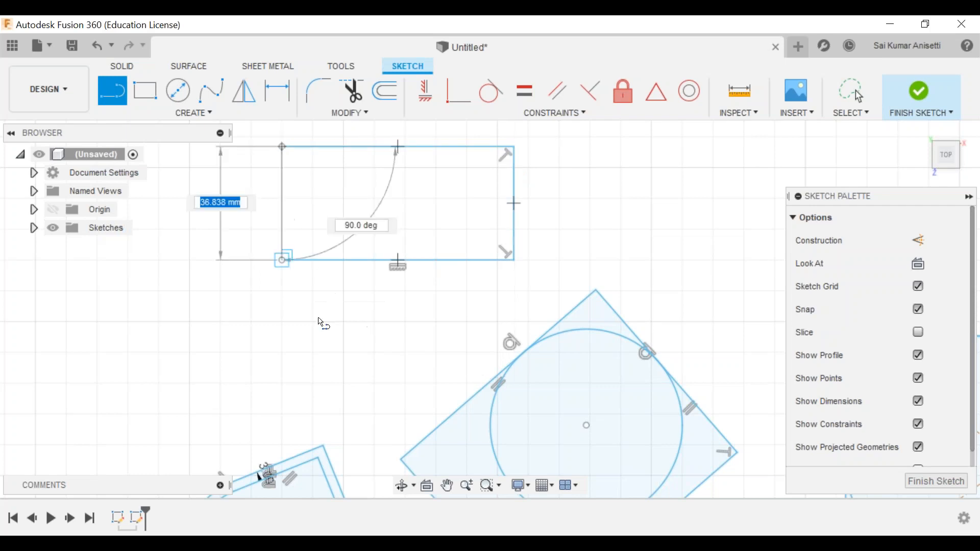
{"action": "left_click", "coordinate": [281, 261]}
{"action": "key", "text": "Escape"}
{"action": "middle_click_drag", "start_coordinate": [400, 266], "coordinate": [390, 278]}
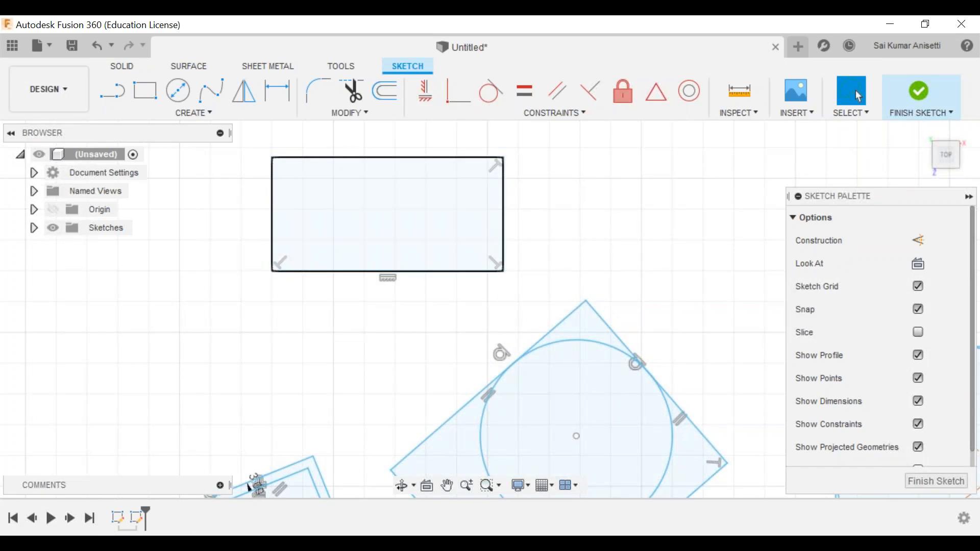
- Examine the perpendicular constraints at the new rectangle's corners and the edges they relate to
{"action": "middle_click_drag", "start_coordinate": [551, 215], "coordinate": [474, 238]}
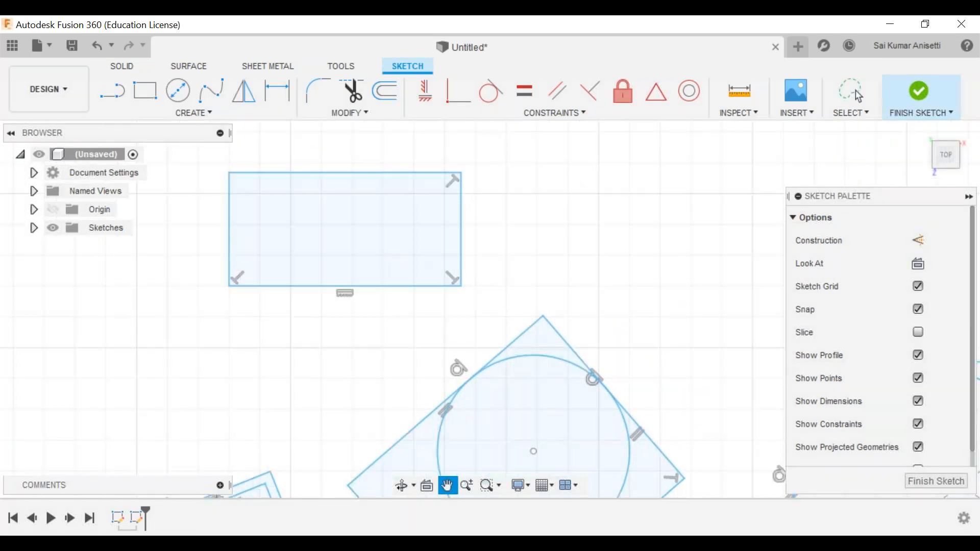
{"action": "key", "text": "Escape"}
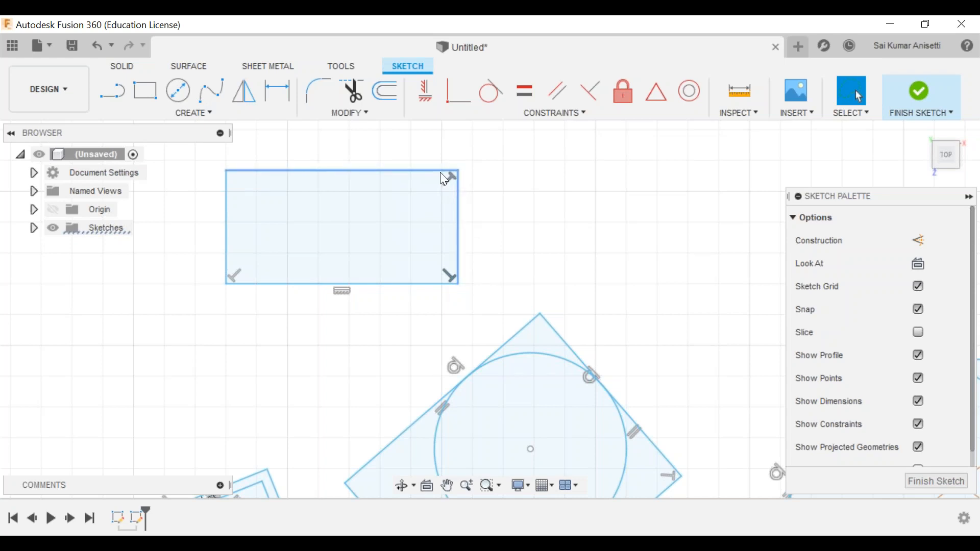
{"action": "left_click", "coordinate": [241, 281]}
{"action": "key", "text": "Escape"}
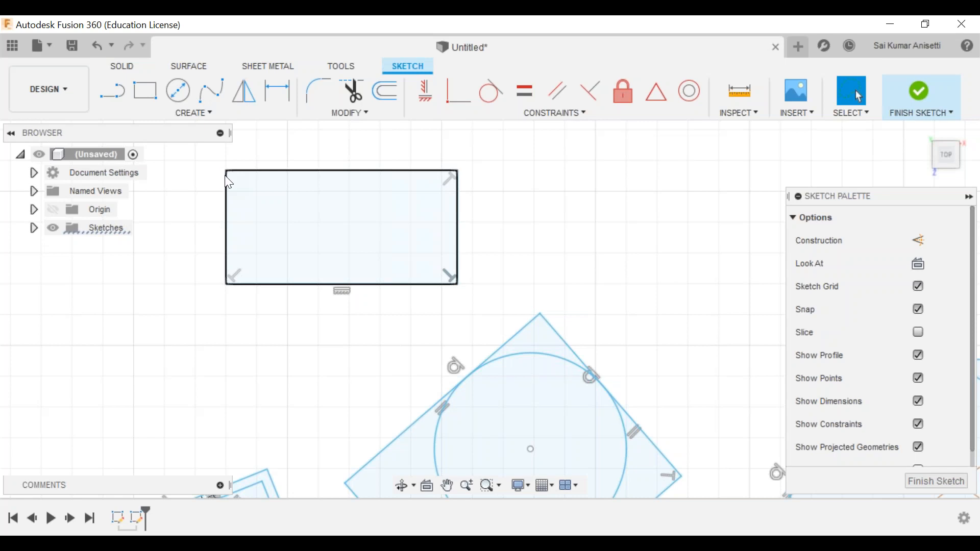
{"action": "left_click", "coordinate": [228, 207]}
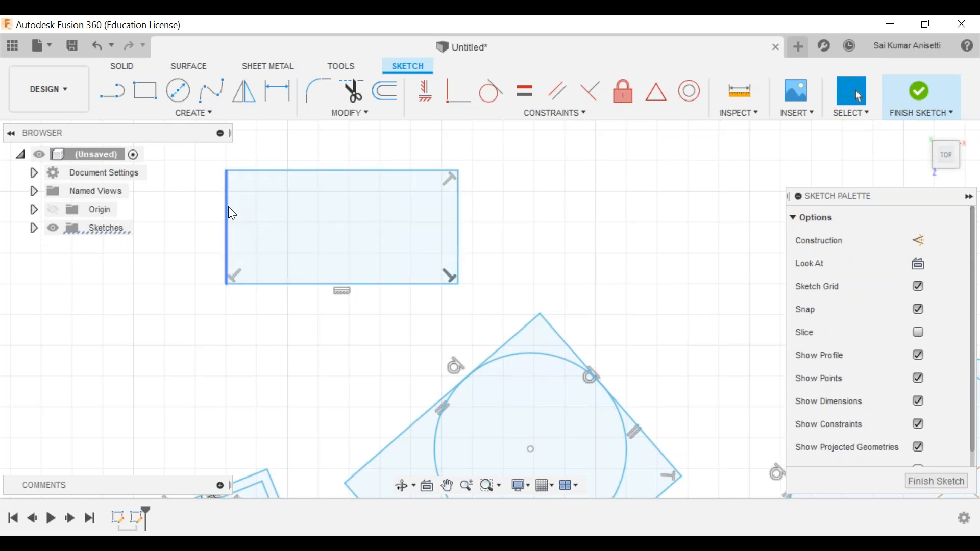
{"action": "left_click", "coordinate": [324, 171]}
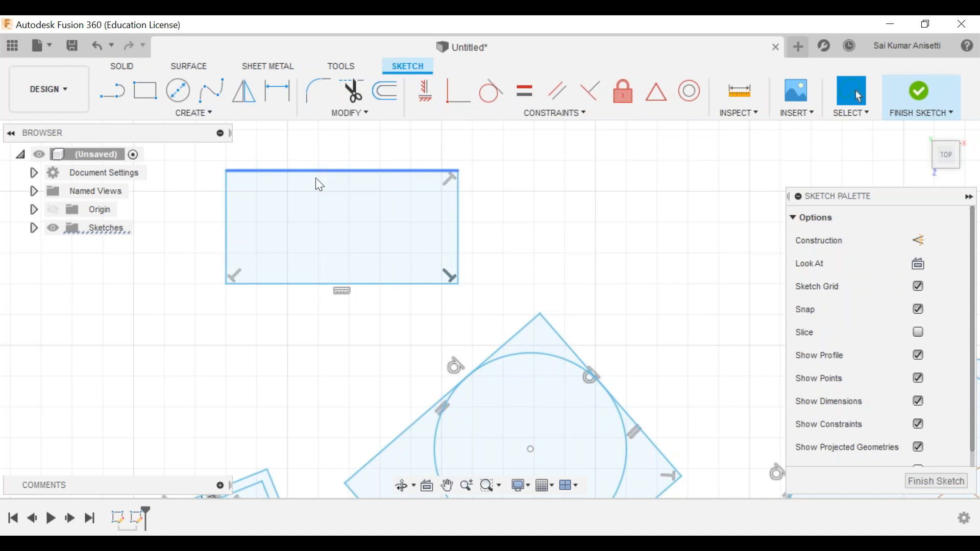
{"action": "left_click", "coordinate": [226, 204]}
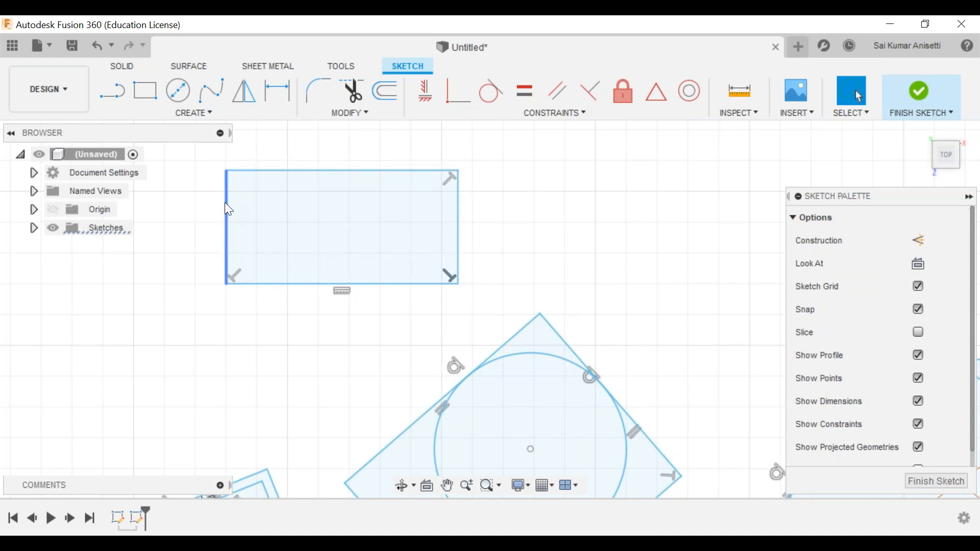
{"action": "left_click", "coordinate": [324, 171]}
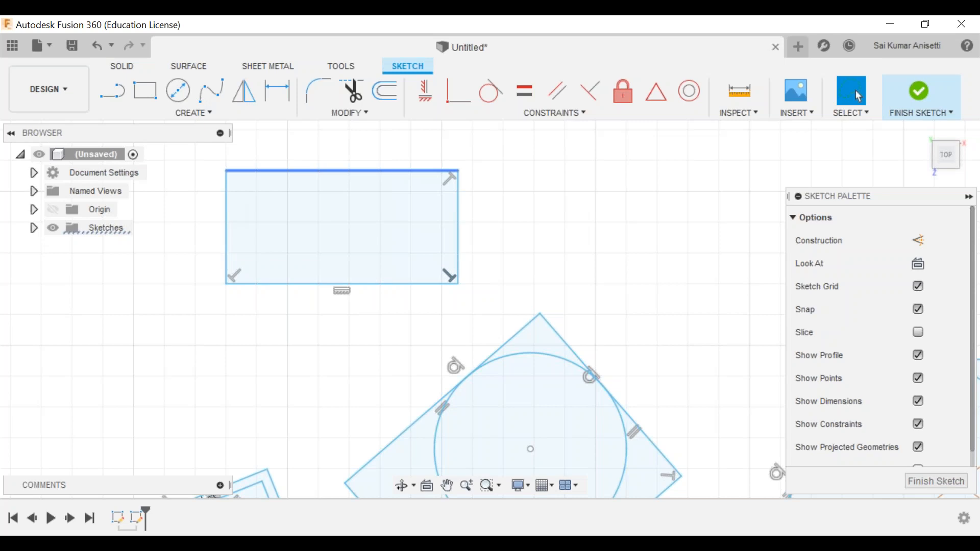
{"action": "left_click", "coordinate": [290, 219]}
{"action": "middle_click_drag", "start_coordinate": [290, 218], "coordinate": [310, 237]}
{"action": "middle_click_drag", "start_coordinate": [249, 212], "coordinate": [256, 216]}
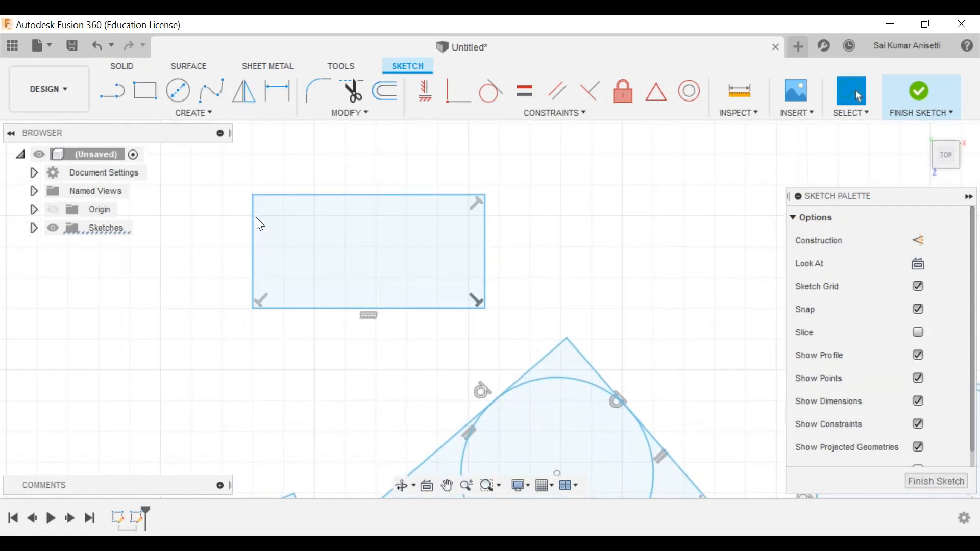
- Try to apply a Horizontal/Vertical constraint to the new rectangle's upper edge
{"action": "left_click", "coordinate": [294, 195]}
{"action": "left_click", "coordinate": [395, 195]}
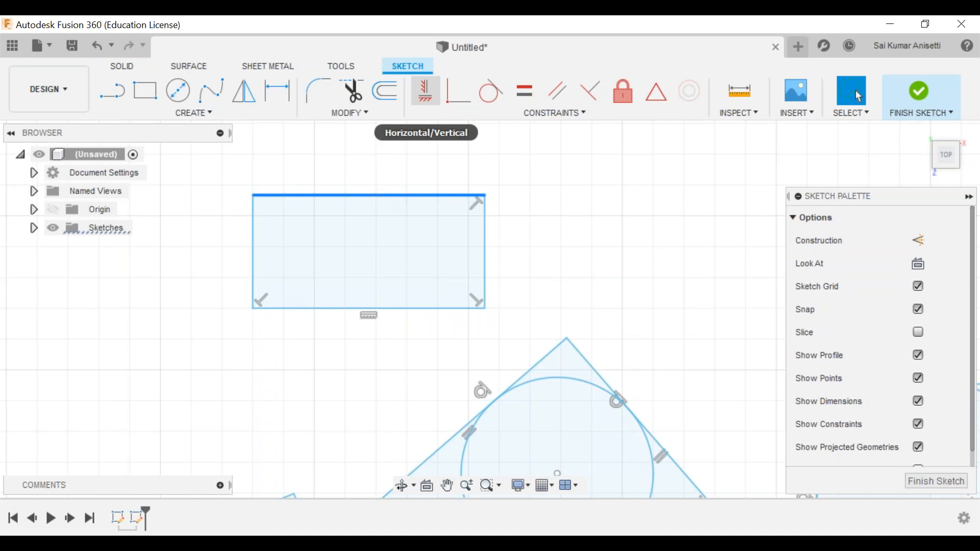
{"action": "left_click", "coordinate": [425, 91]}
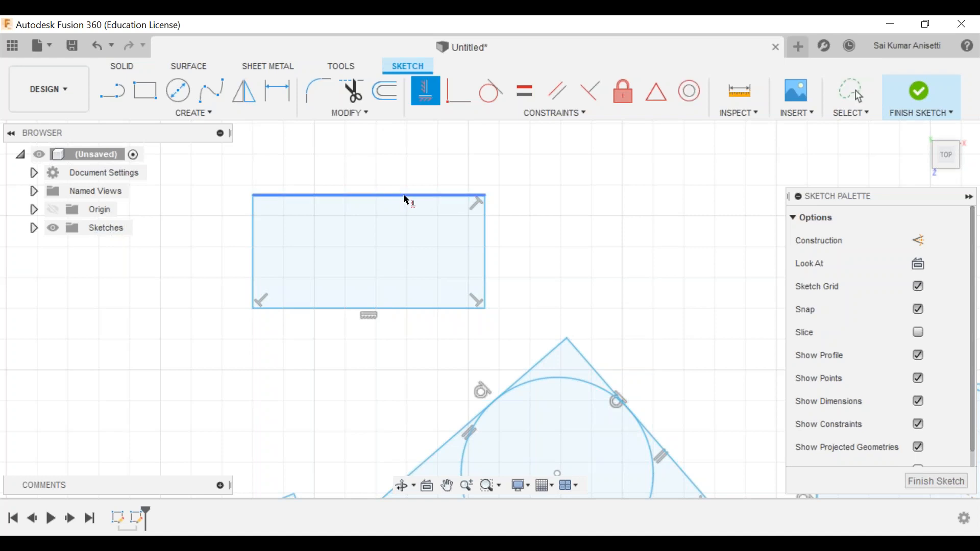
{"action": "left_click", "coordinate": [403, 195]}
{"action": "left_click", "coordinate": [793, 217]}
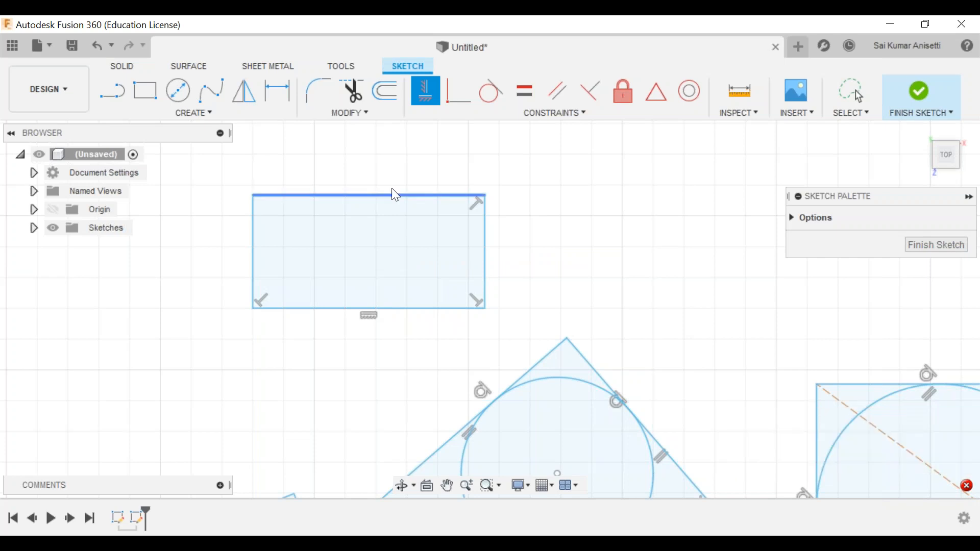
{"action": "key", "text": "Escape"}
{"action": "left_click", "coordinate": [331, 194]}
{"action": "left_click", "coordinate": [426, 99]}
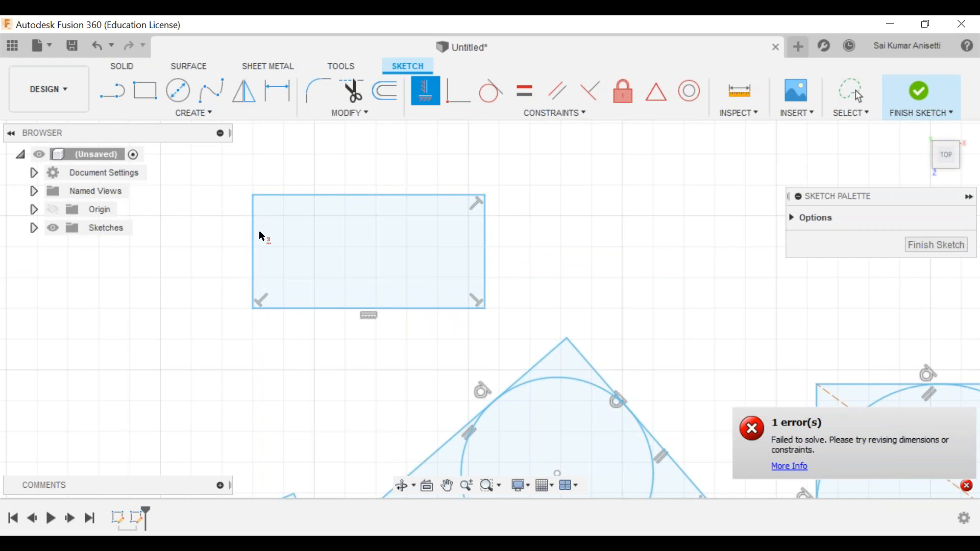
{"action": "key", "text": "Escape"}
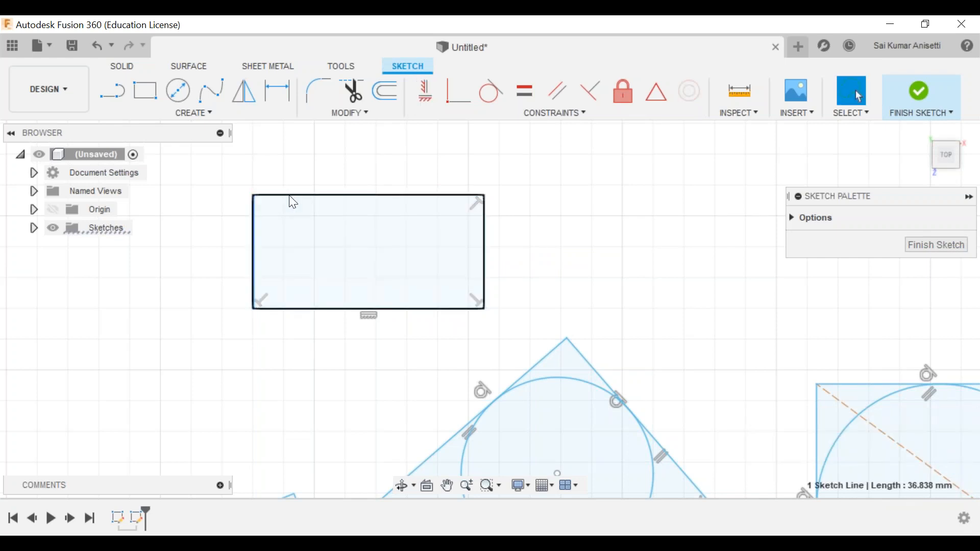
- Delete the upper edge and the left edge of the new rectangle together
{"action": "left_click", "coordinate": [290, 194], "text": "ctrl"}
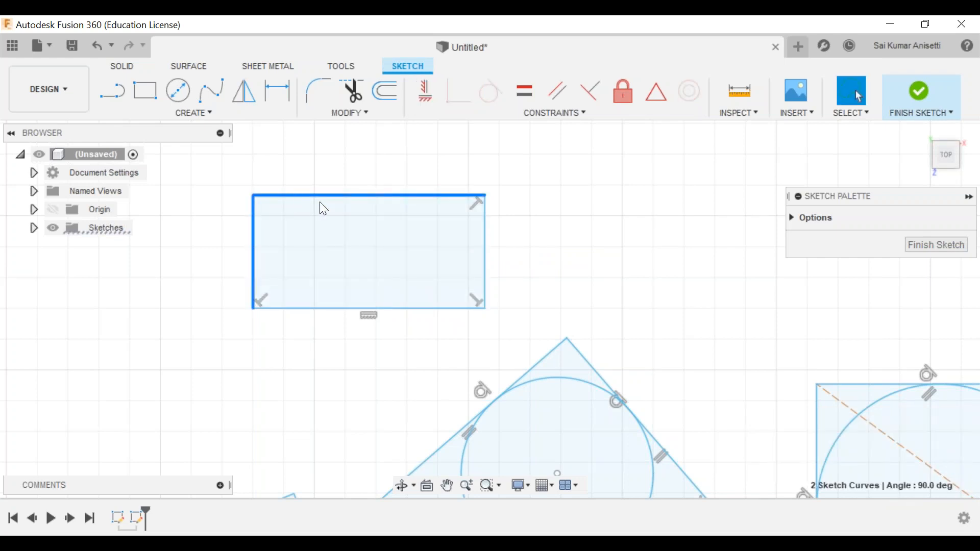
{"action": "key", "text": "Delete"}
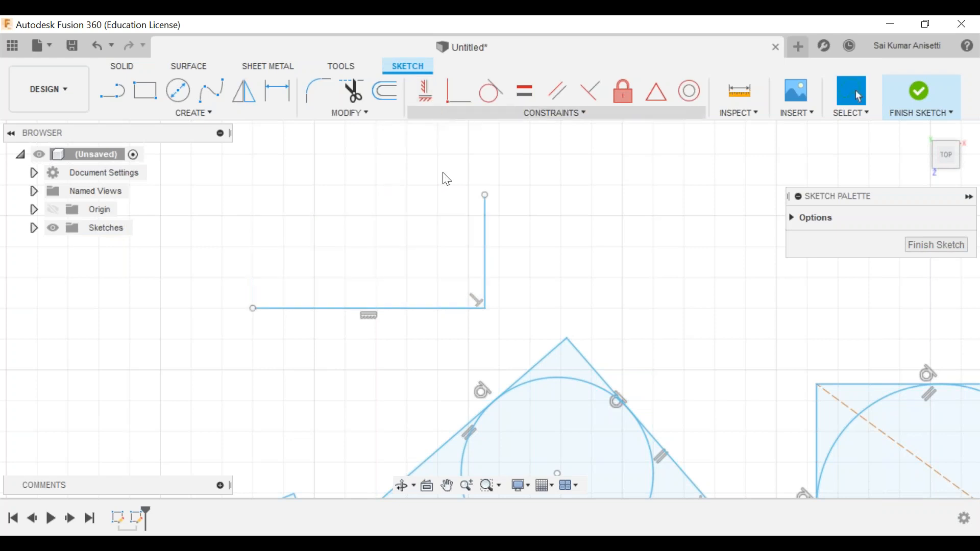
- Draw a slightly slanted line about 75 mm long leftward from the upper end of the vertical right edge
{"action": "key", "text": "l"}
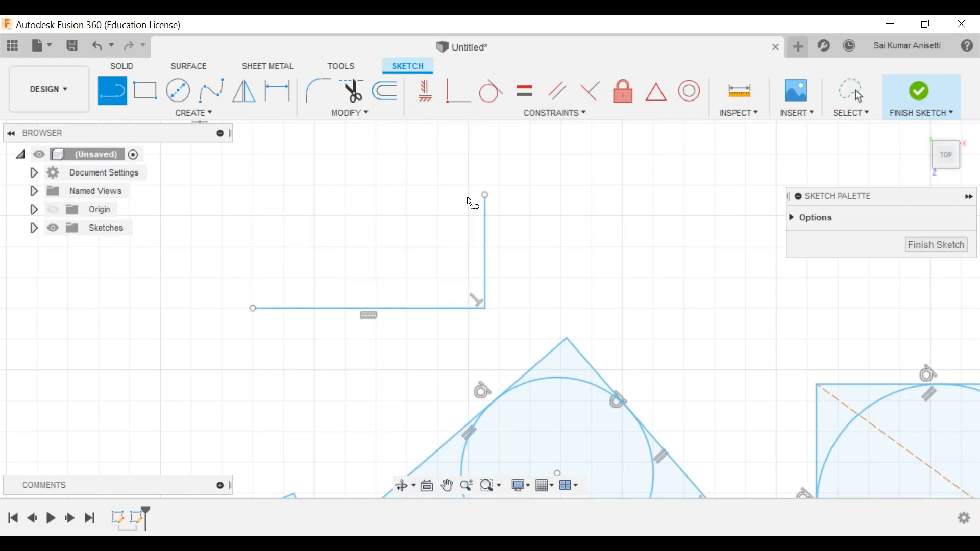
{"action": "left_click", "coordinate": [485, 195]}
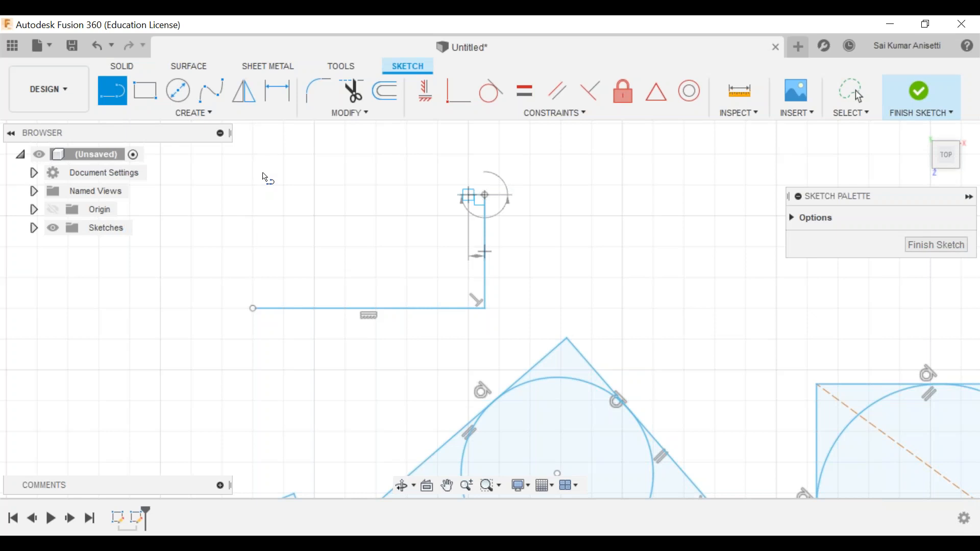
{"action": "left_click", "coordinate": [257, 176]}
{"action": "key", "text": "Escape"}
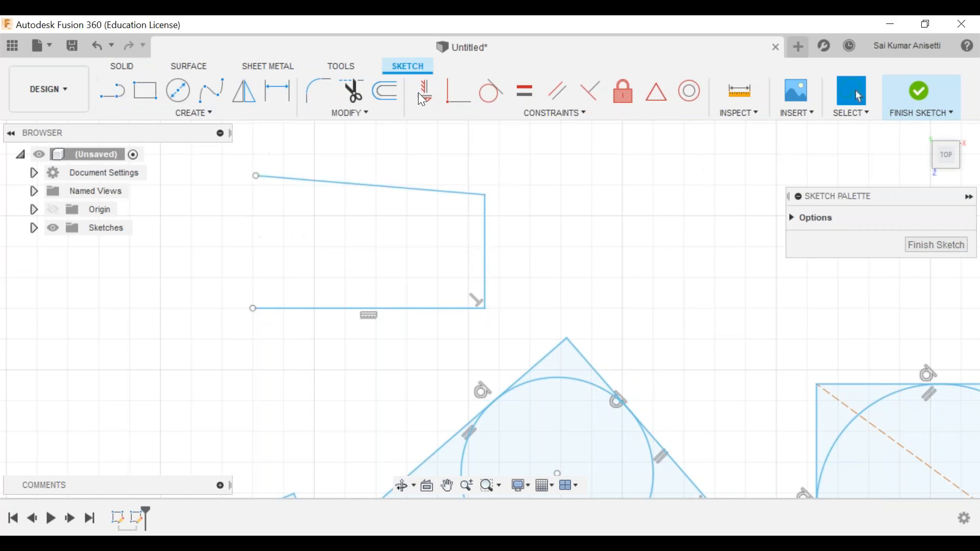
- Apply a Horizontal/Vertical constraint to the slanted upper line
{"action": "left_click", "coordinate": [392, 188]}
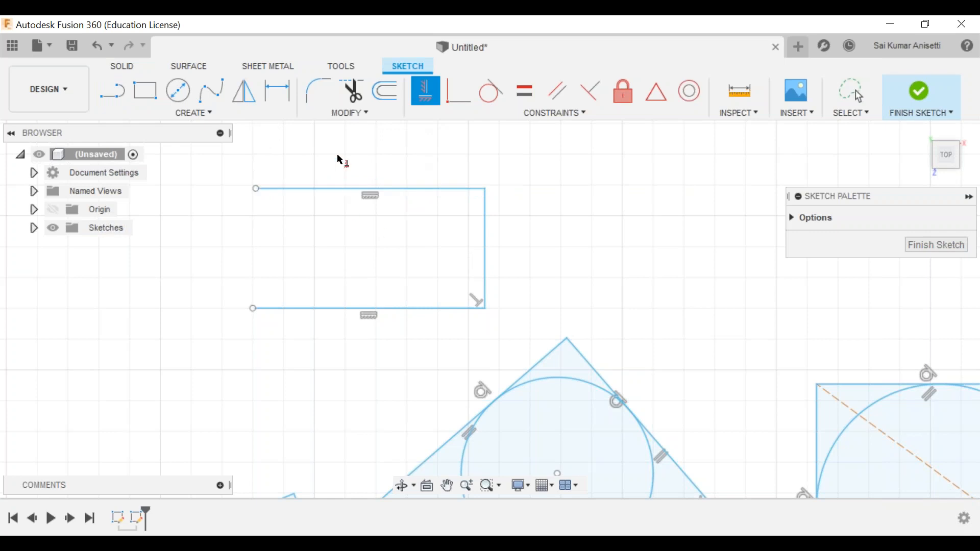
{"action": "middle_click_drag", "start_coordinate": [365, 178], "coordinate": [344, 221]}
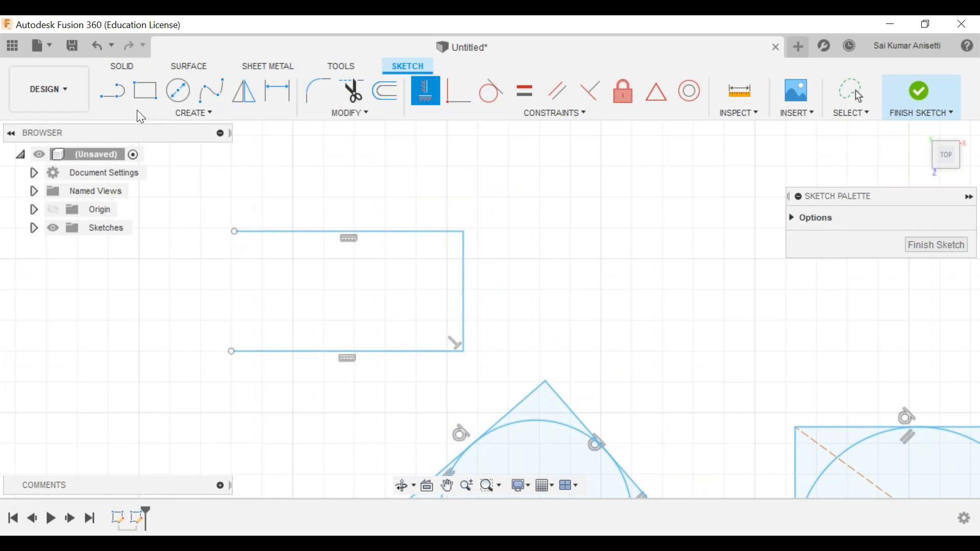
- Draw a slanted line up from the lower edge's left end and constrain it to vertical
{"action": "key", "text": "l"}
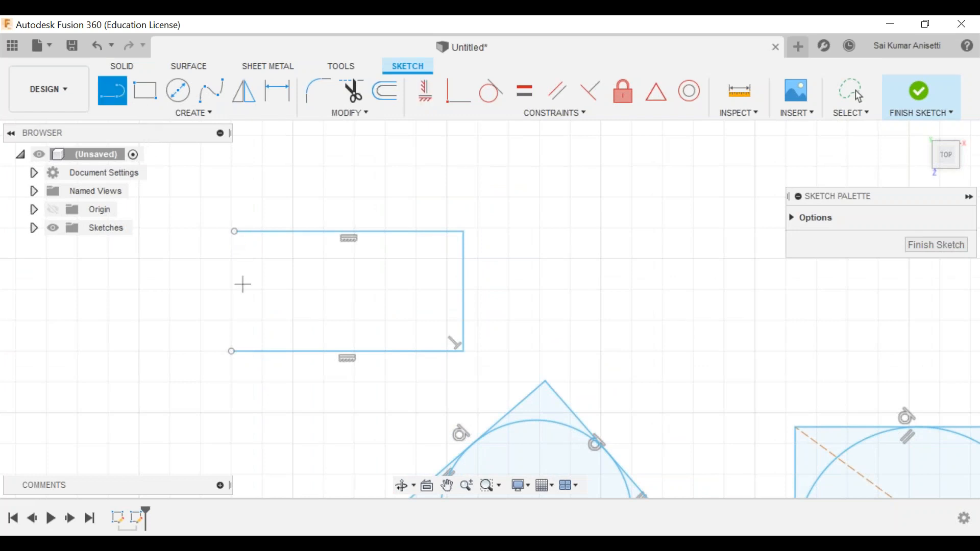
{"action": "left_click", "coordinate": [232, 351]}
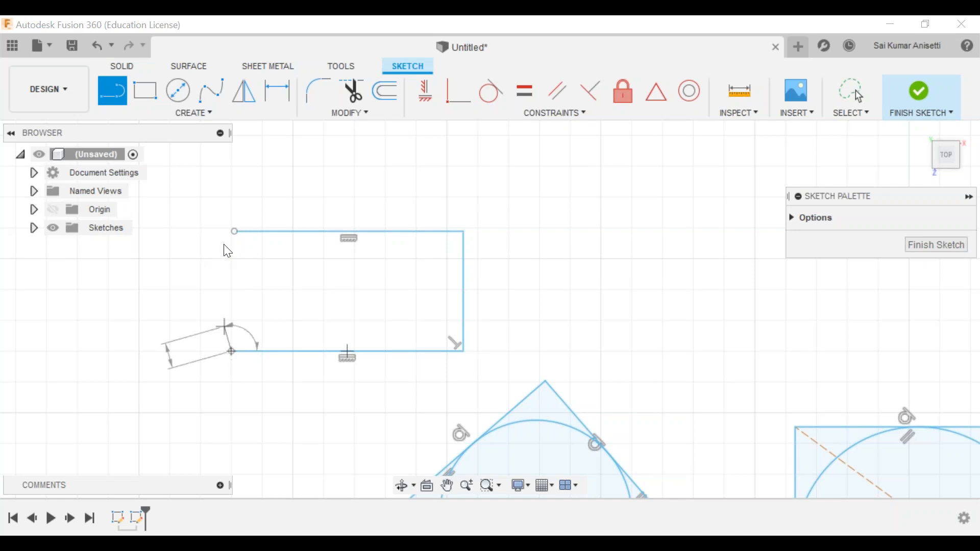
{"action": "left_click", "coordinate": [191, 200]}
{"action": "key", "text": "Escape"}
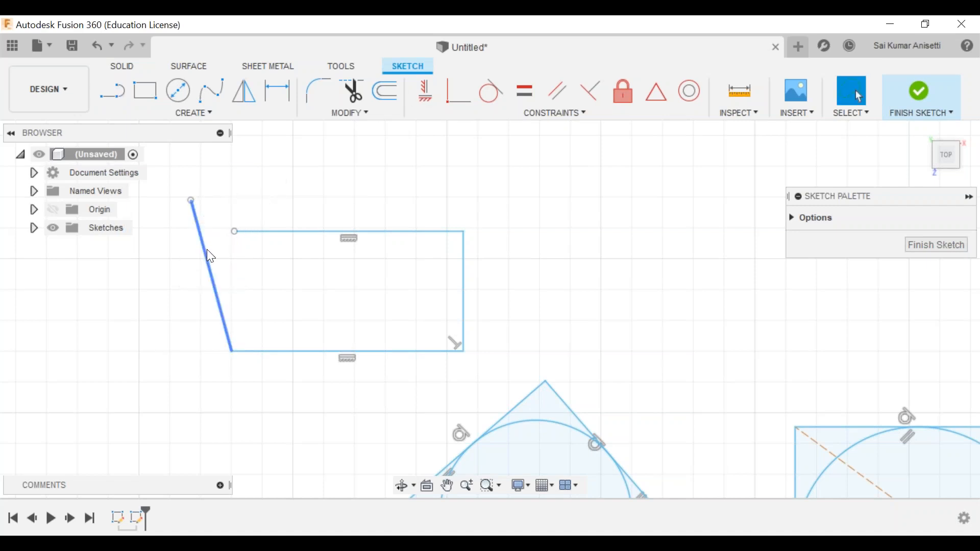
{"action": "left_click", "coordinate": [427, 99]}
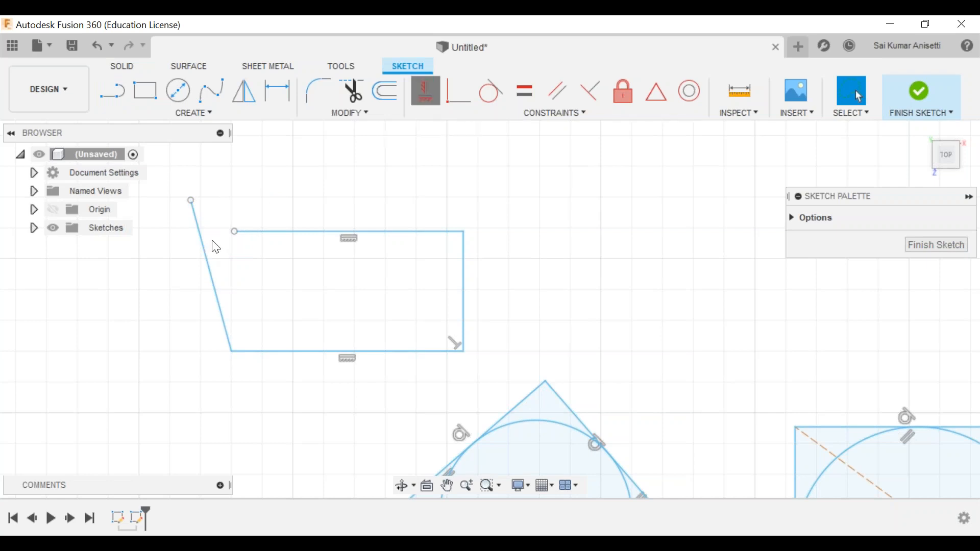
{"action": "left_click", "coordinate": [205, 285]}
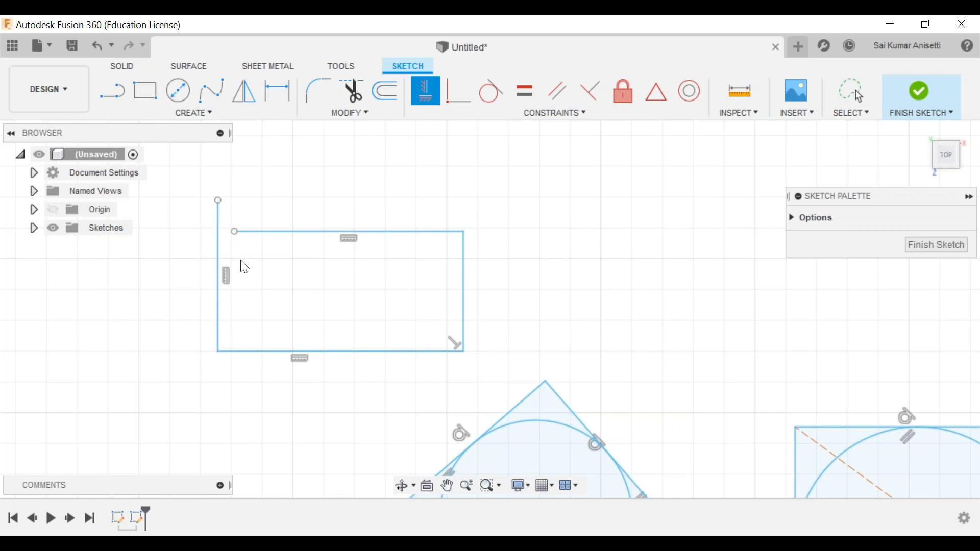
- Undo the left line with its vertical constraint and the upper line's horizontal constraint
{"action": "key", "text": "ctrl+z"}
{"action": "key", "text": "ctrl+z"}
{"action": "key", "text": "ctrl+z"}
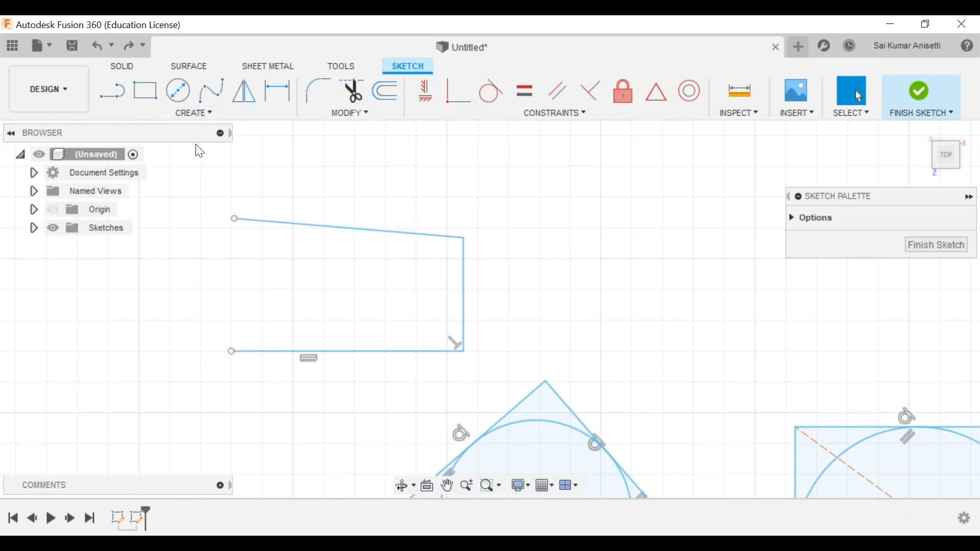
- Dimension the angle between the slanted upper line and the vertical right edge
{"action": "key", "text": "d"}
{"action": "left_click", "coordinate": [270, 224]}
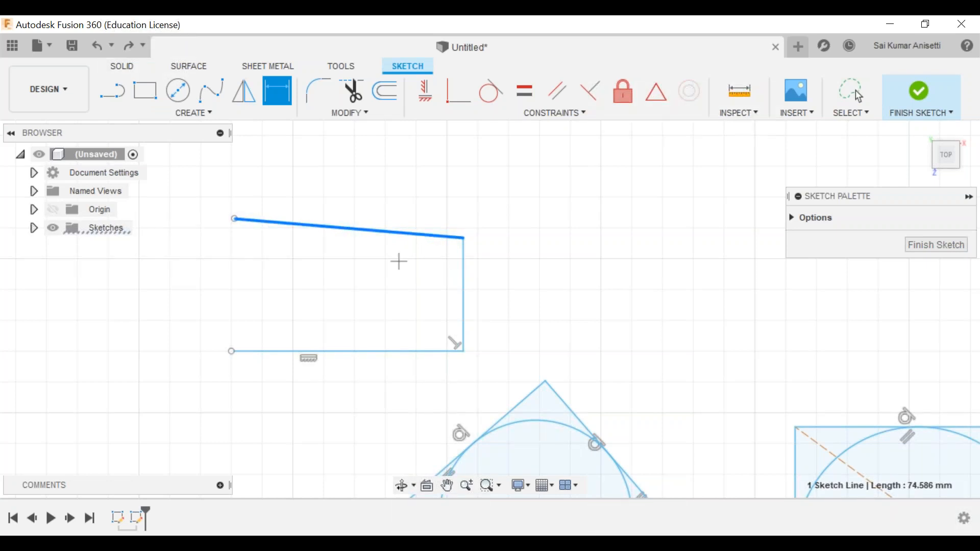
{"action": "left_click", "coordinate": [462, 268]}
{"action": "left_click", "coordinate": [445, 287]}
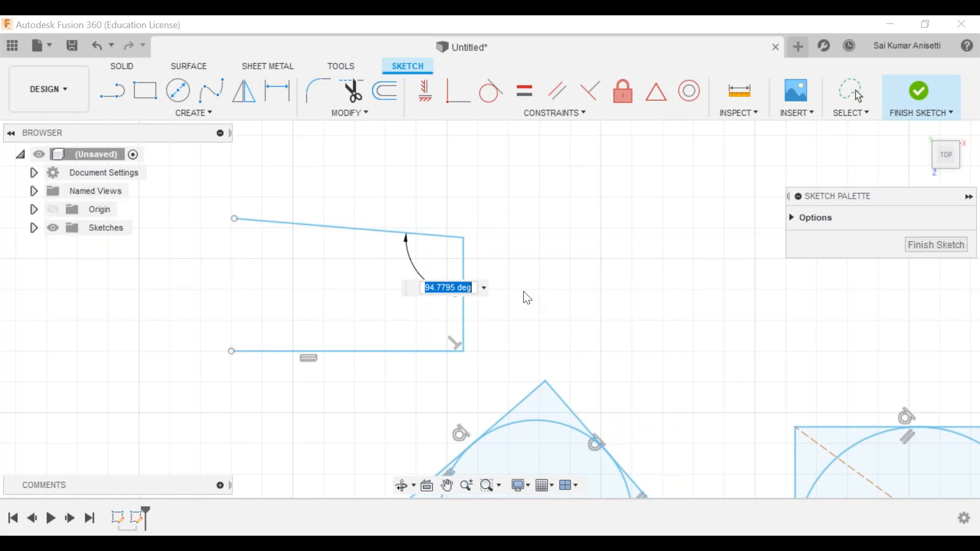
{"action": "key", "text": "Escape"}
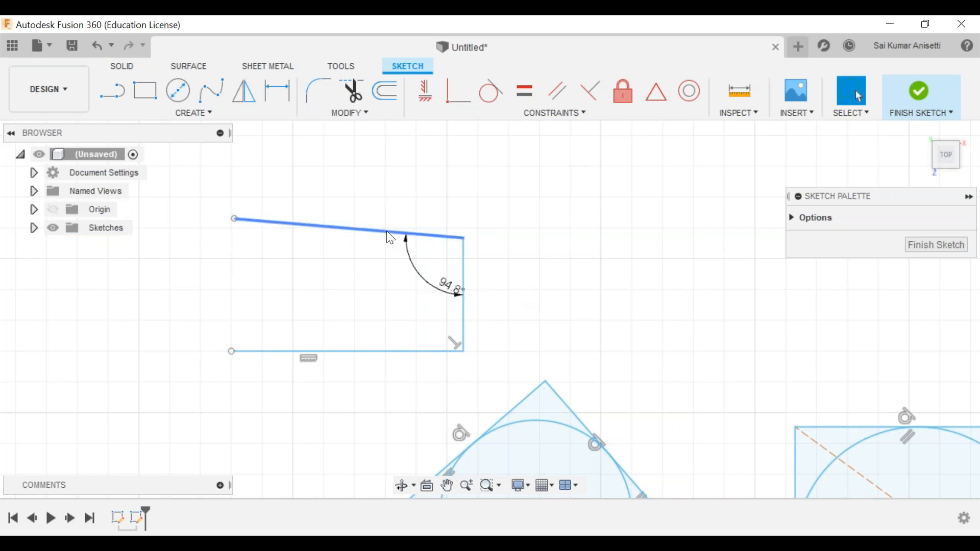
- Try to apply a Horizontal/Vertical constraint to the angle-dimensioned upper line and right edge
{"action": "left_click", "coordinate": [469, 268]}
{"action": "left_click", "coordinate": [427, 94]}
{"action": "left_click", "coordinate": [434, 105]}
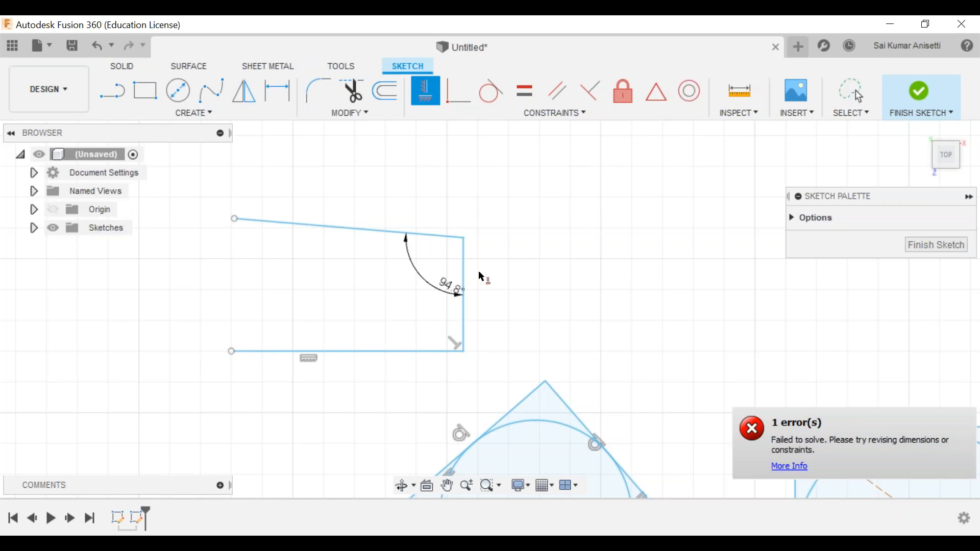
{"action": "left_click", "coordinate": [462, 250]}
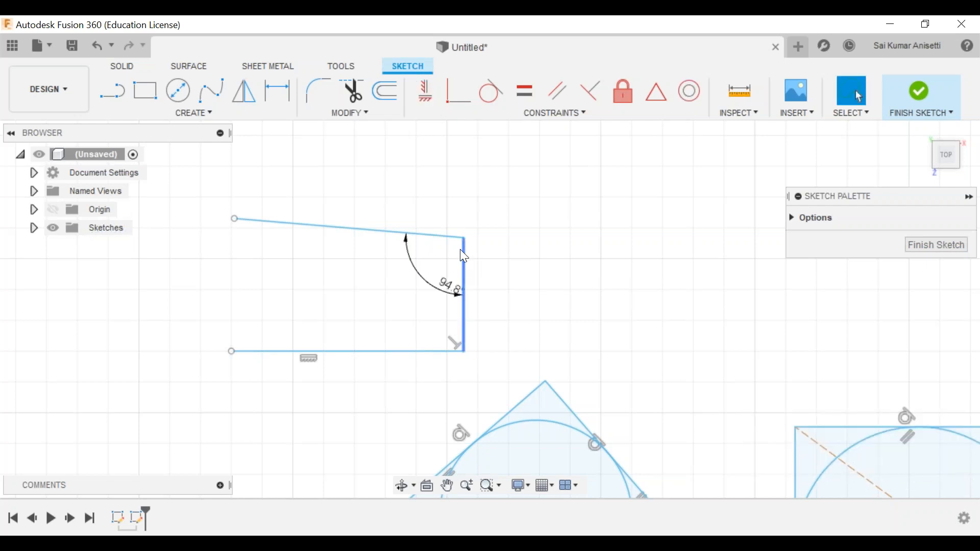
{"action": "left_click", "coordinate": [424, 100]}
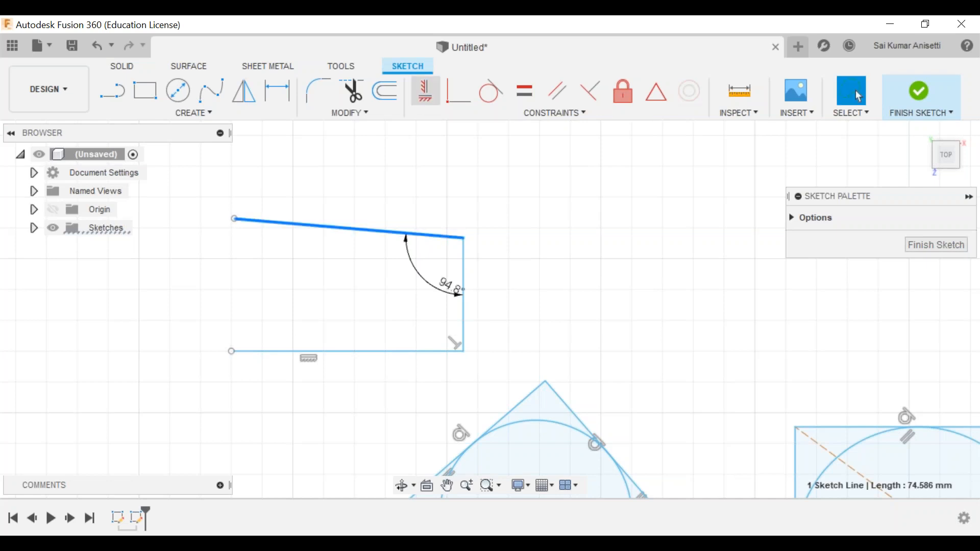
{"action": "left_click", "coordinate": [425, 91]}
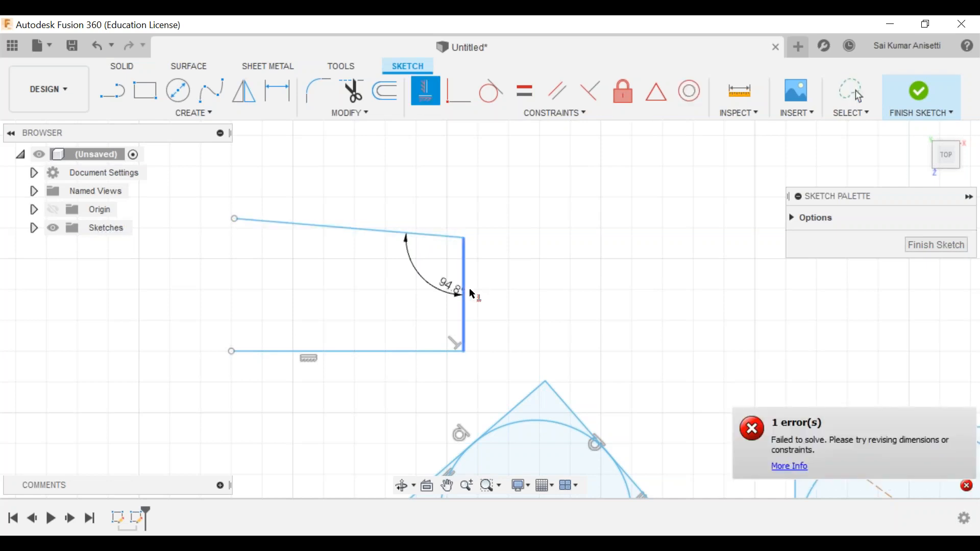
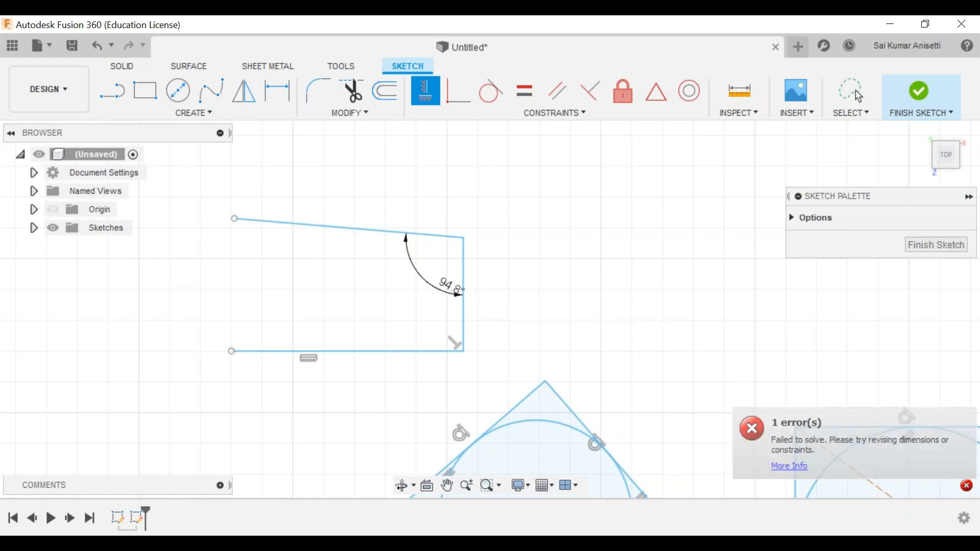
{"action": "key", "text": "Escape"}
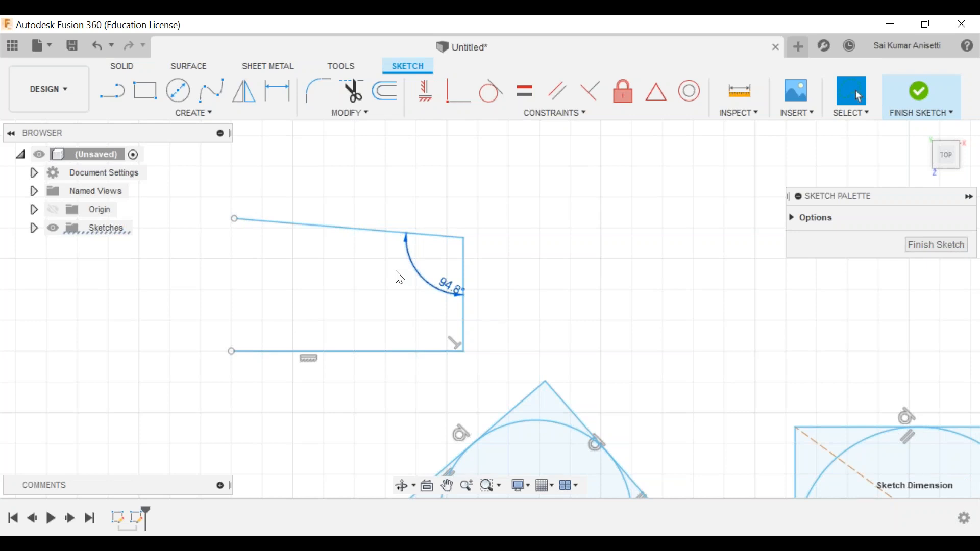
- Delete the angle dimension and constrain the slanted upper line to horizontal
{"action": "key", "text": "Delete"}
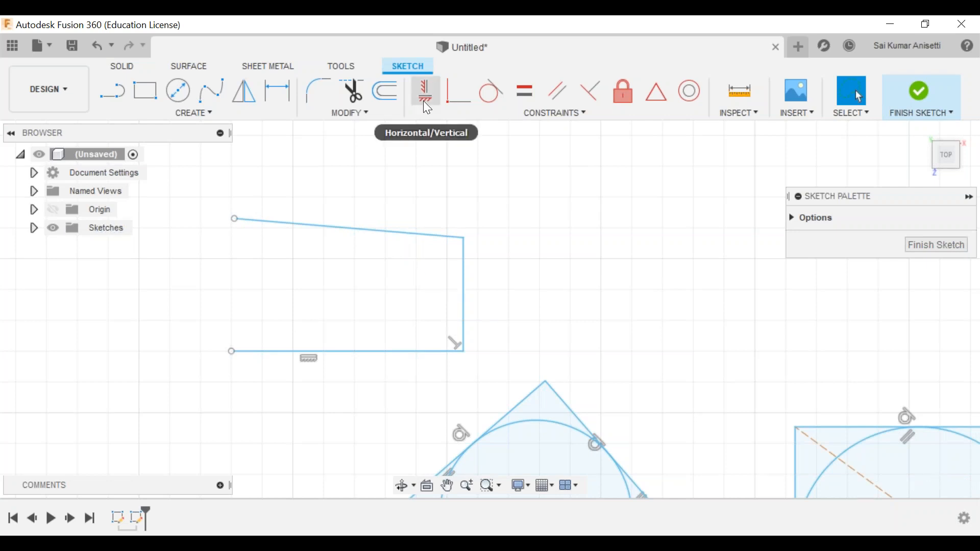
{"action": "left_click", "coordinate": [424, 101]}
{"action": "left_click", "coordinate": [383, 234]}
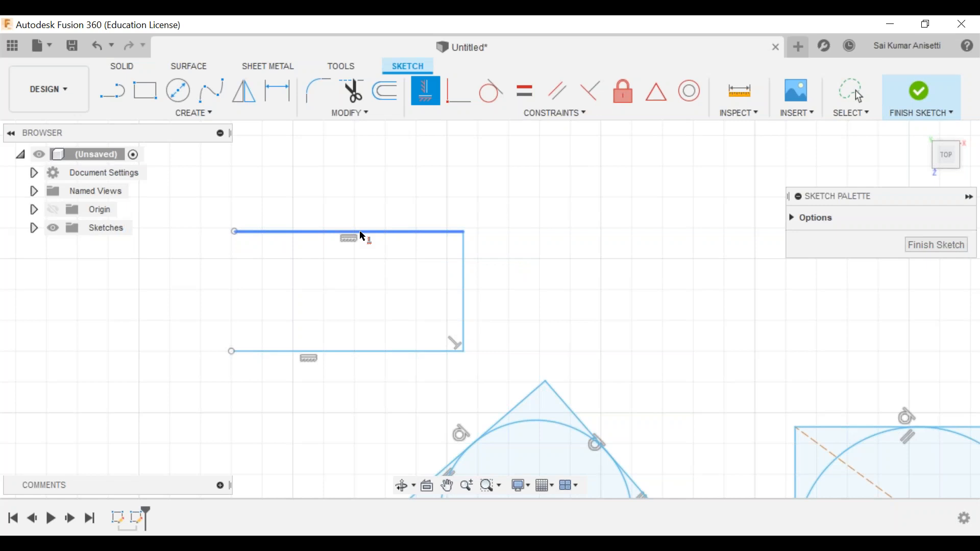
- Expand the Sketch Palette options and examine the horizontal constraint on the upper line
{"action": "left_click", "coordinate": [792, 218]}
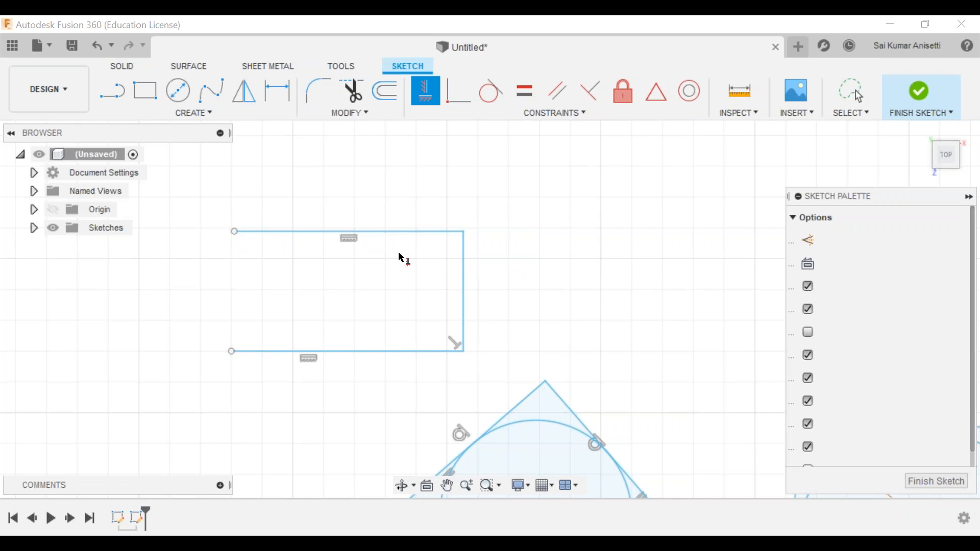
{"action": "middle_click_drag", "start_coordinate": [376, 239], "coordinate": [377, 232]}
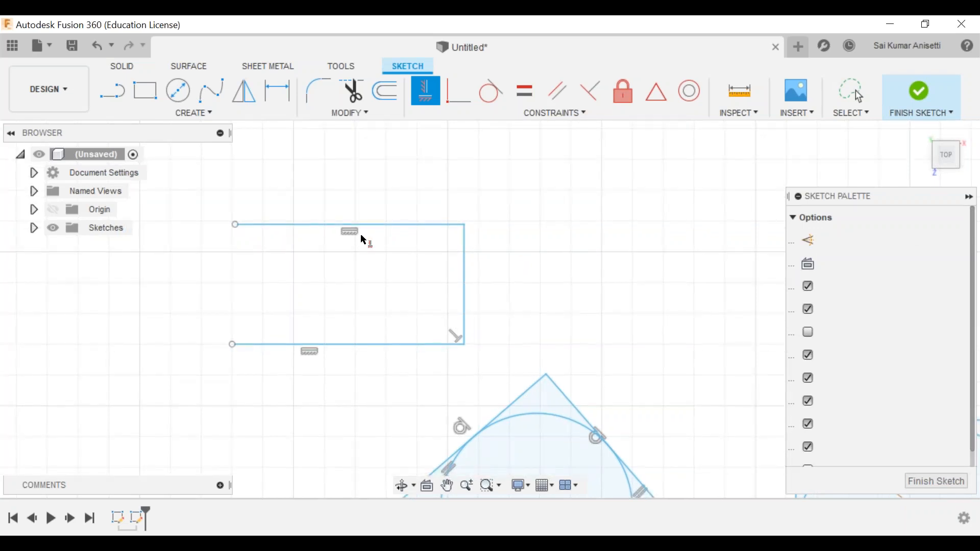
{"action": "left_click", "coordinate": [378, 225]}
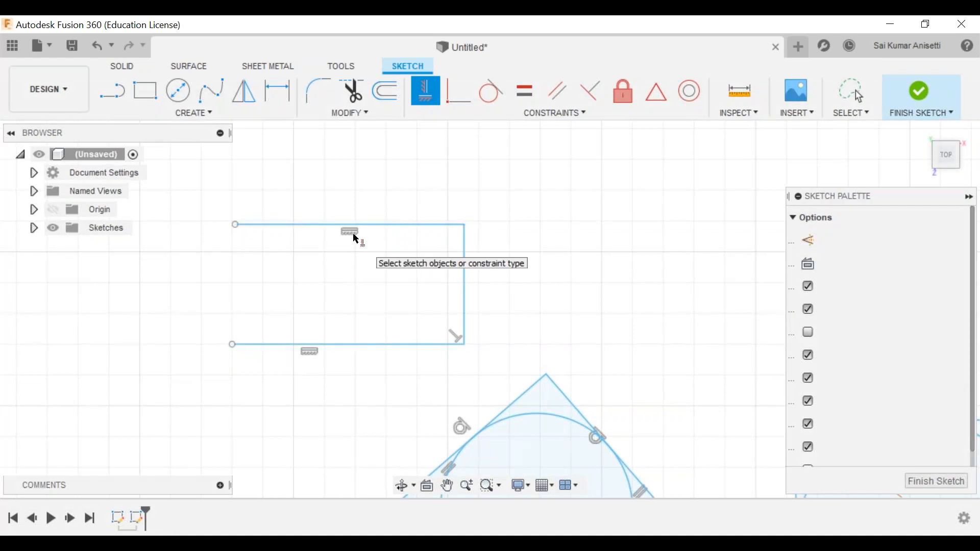
{"action": "left_click", "coordinate": [376, 220]}
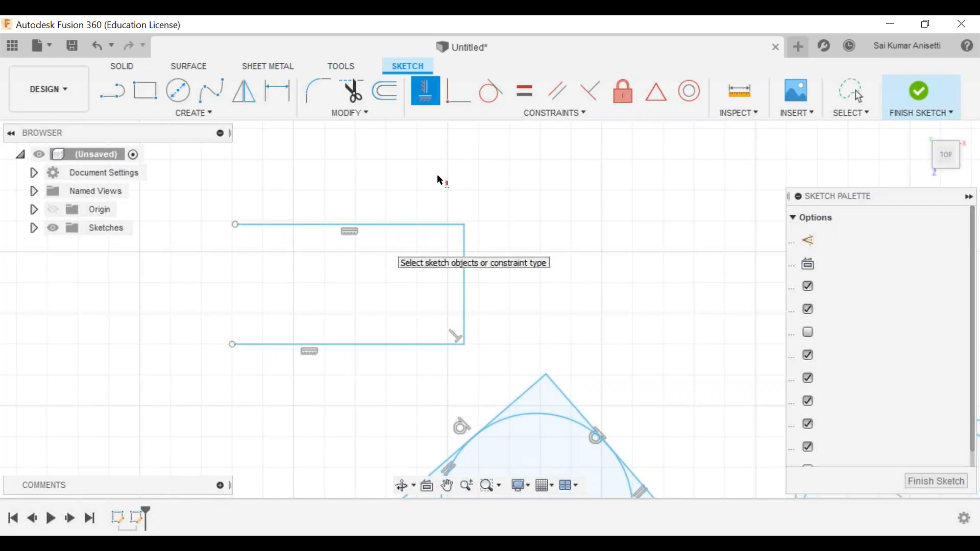
{"action": "middle_click_drag", "start_coordinate": [490, 254], "coordinate": [475, 245]}
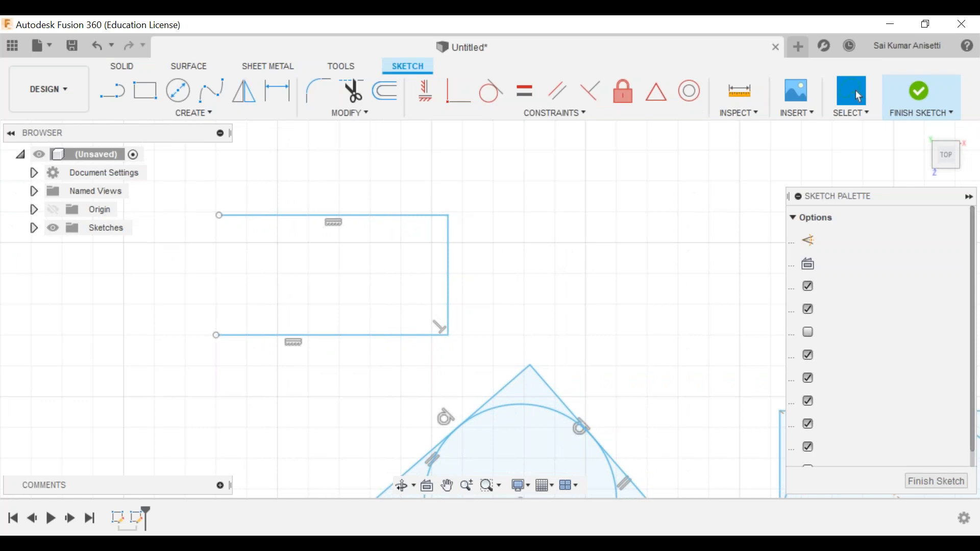
- Draw a vertical line to the right of the open rectangle and a separate, slightly slanted line starting just below it
{"action": "middle_click_drag", "start_coordinate": [602, 255], "coordinate": [571, 246]}
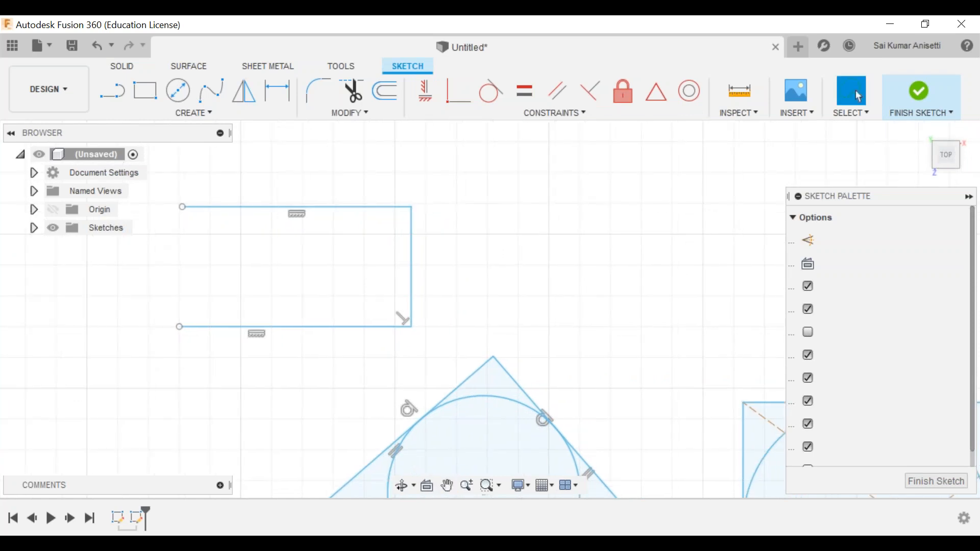
{"action": "key", "text": "l"}
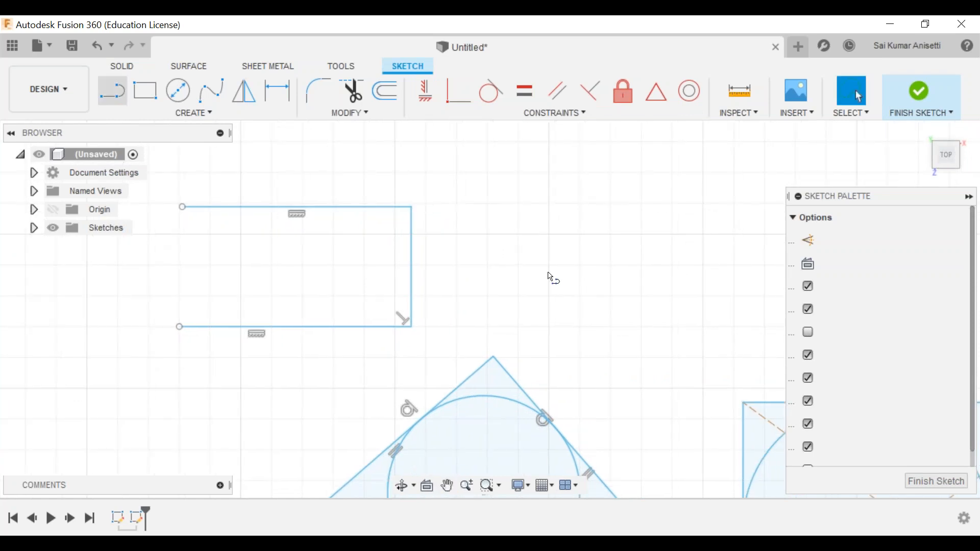
{"action": "left_click", "coordinate": [548, 174]}
{"action": "left_click", "coordinate": [548, 283]}
{"action": "key", "text": "Escape"}
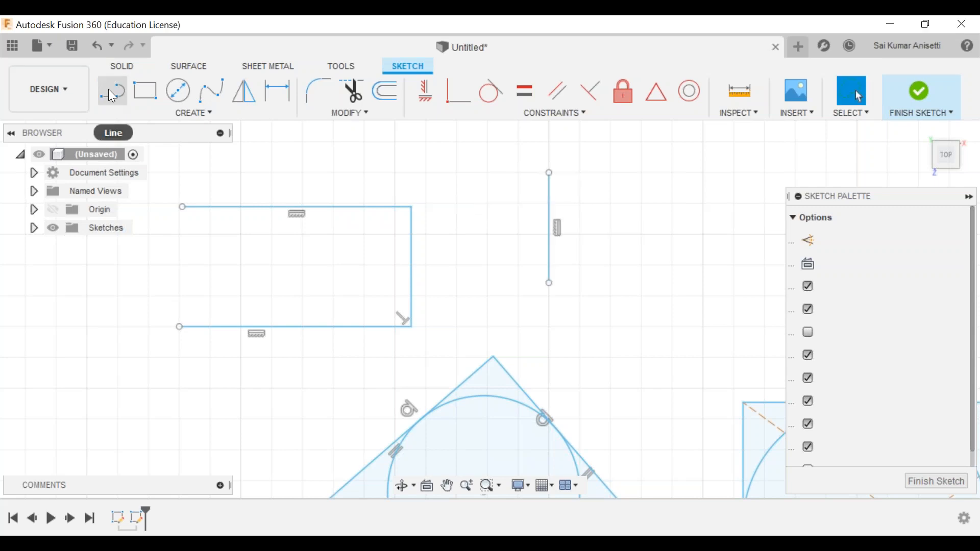
{"action": "left_click", "coordinate": [111, 95]}
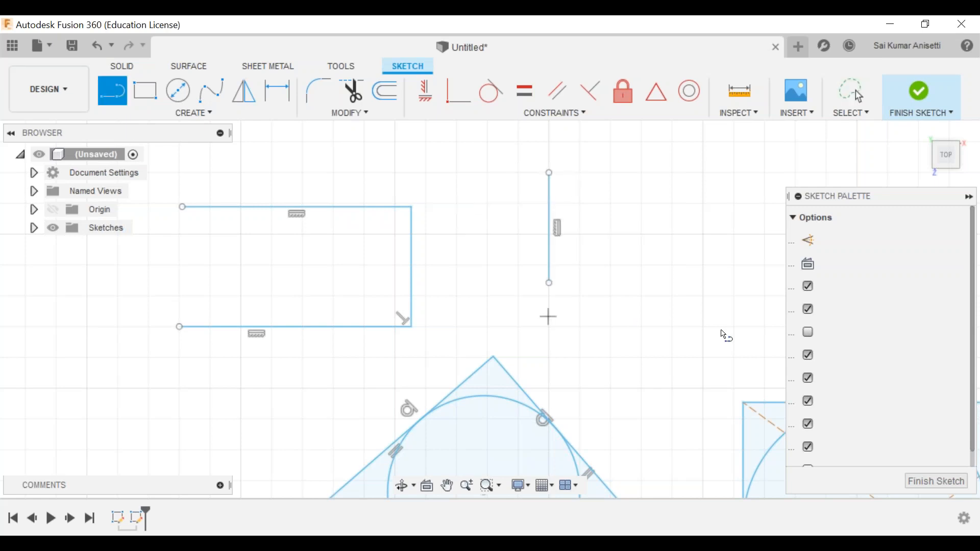
{"action": "left_click", "coordinate": [548, 316]}
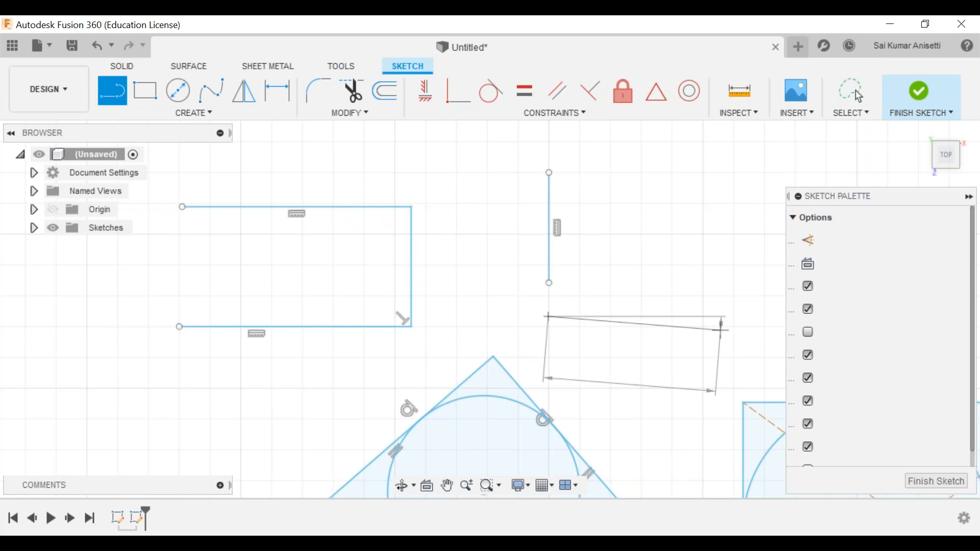
{"action": "left_click", "coordinate": [858, 96]}
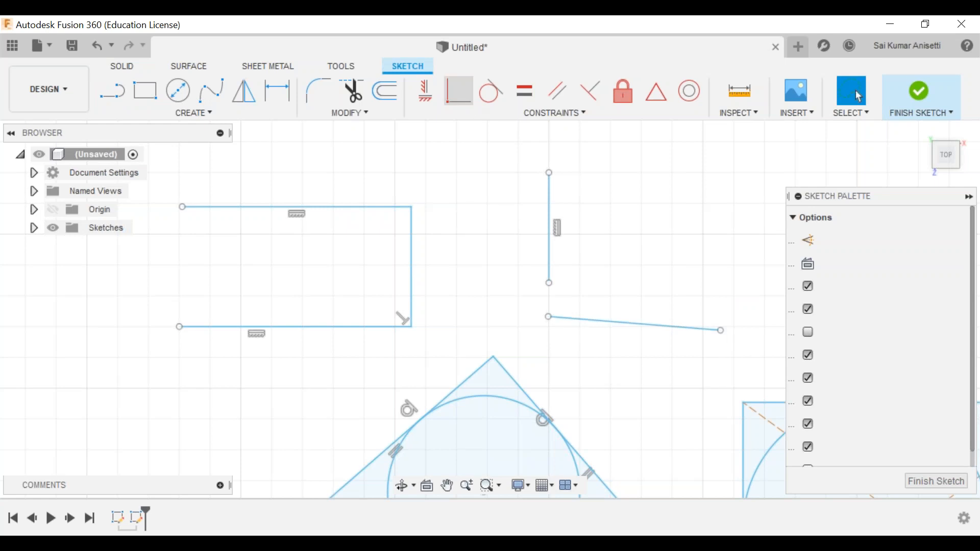
- Join the slanted line's left endpoint to the vertical line's lower endpoint with a Coincident constraint
{"action": "left_click", "coordinate": [549, 315]}
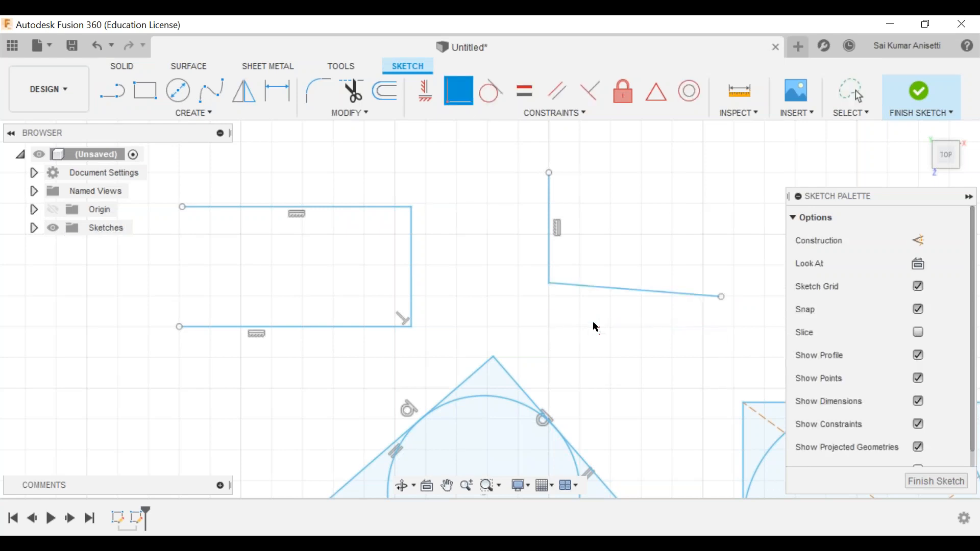
{"action": "middle_click_drag", "start_coordinate": [581, 322], "coordinate": [558, 322]}
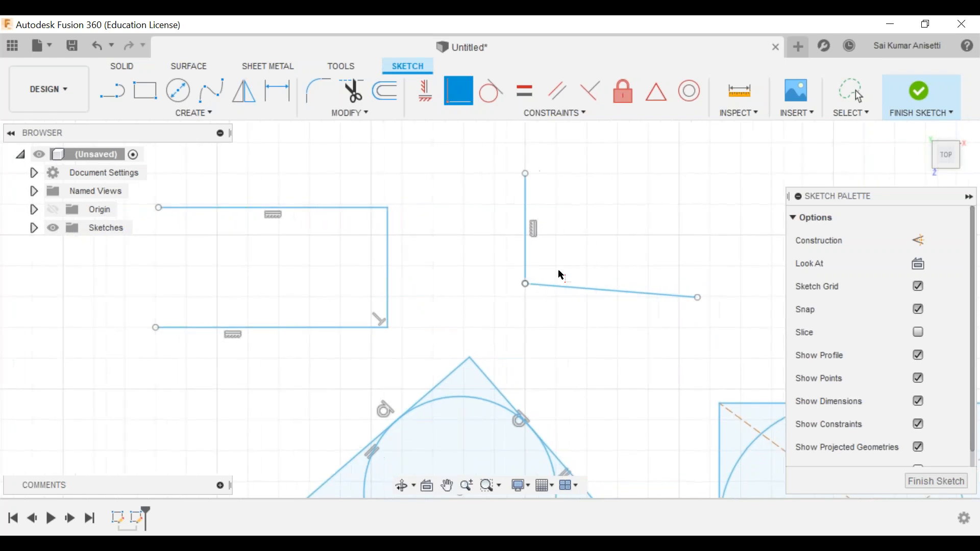
- Draw a circle just above the slanted line, to the right of the vertical line
{"action": "middle_click_drag", "start_coordinate": [528, 249], "coordinate": [394, 252]}
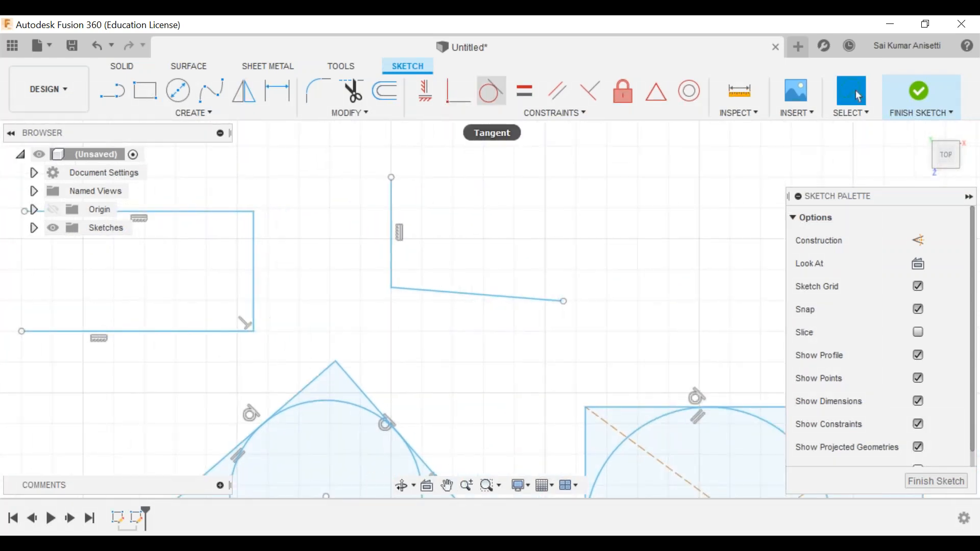
{"action": "middle_click_drag", "start_coordinate": [502, 215], "coordinate": [393, 269]}
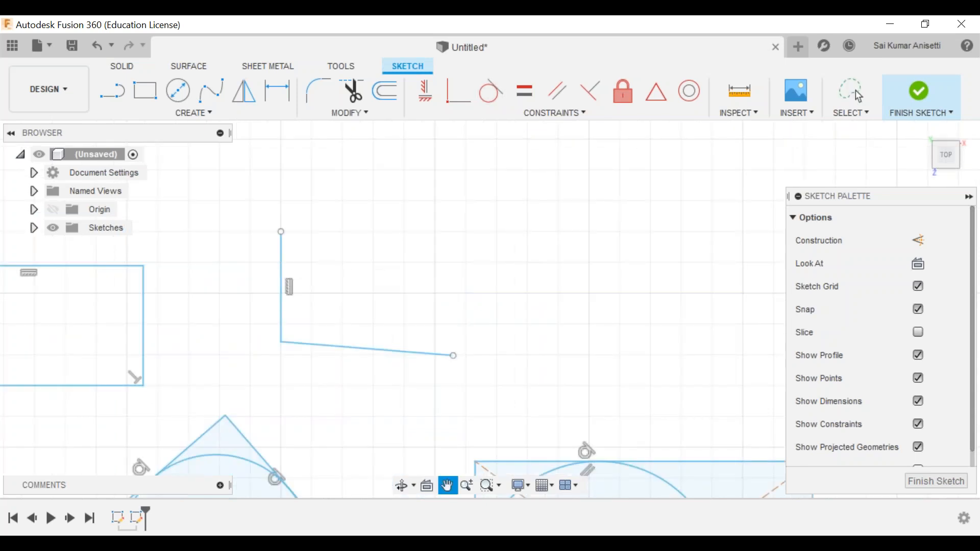
{"action": "key", "text": "c"}
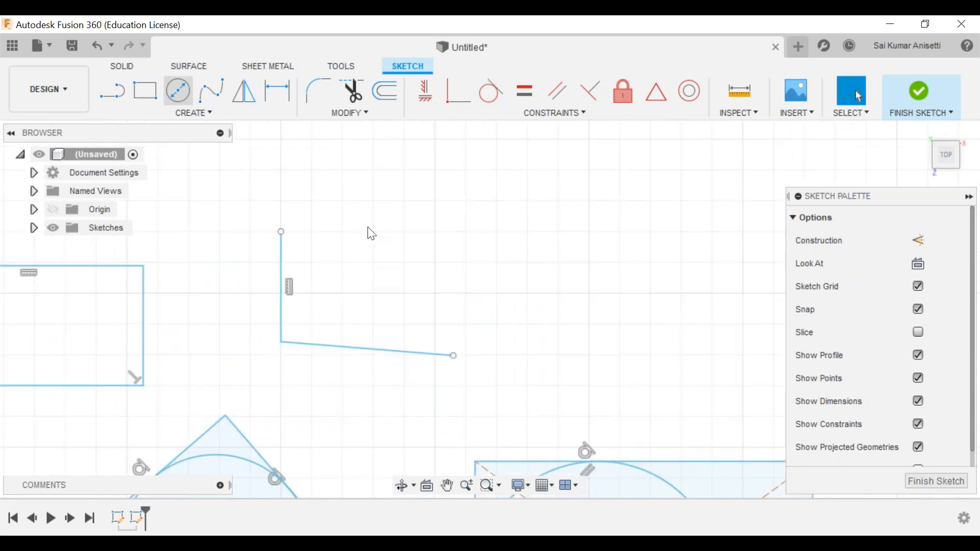
{"action": "left_click", "coordinate": [426, 255]}
{"action": "left_click", "coordinate": [451, 299]}
{"action": "key", "text": "Escape"}
{"action": "left_click", "coordinate": [423, 356]}
{"action": "left_click", "coordinate": [485, 297]}
{"action": "left_click", "coordinate": [424, 307]}
{"action": "left_click", "coordinate": [416, 323]}
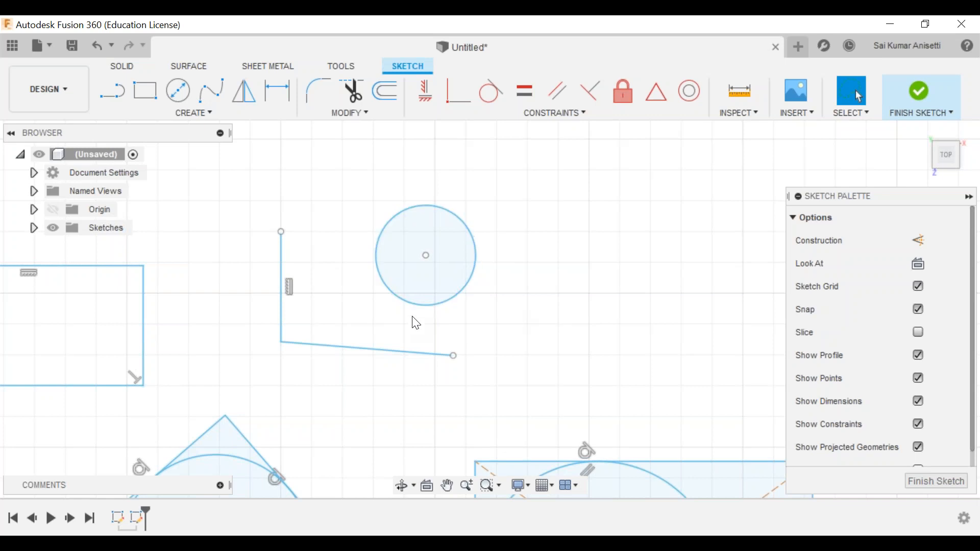
- Make the slanted line tangent to the circle with a Tangent constraint
{"action": "left_click", "coordinate": [425, 259]}
{"action": "left_click", "coordinate": [428, 353]}
{"action": "left_click", "coordinate": [339, 319]}
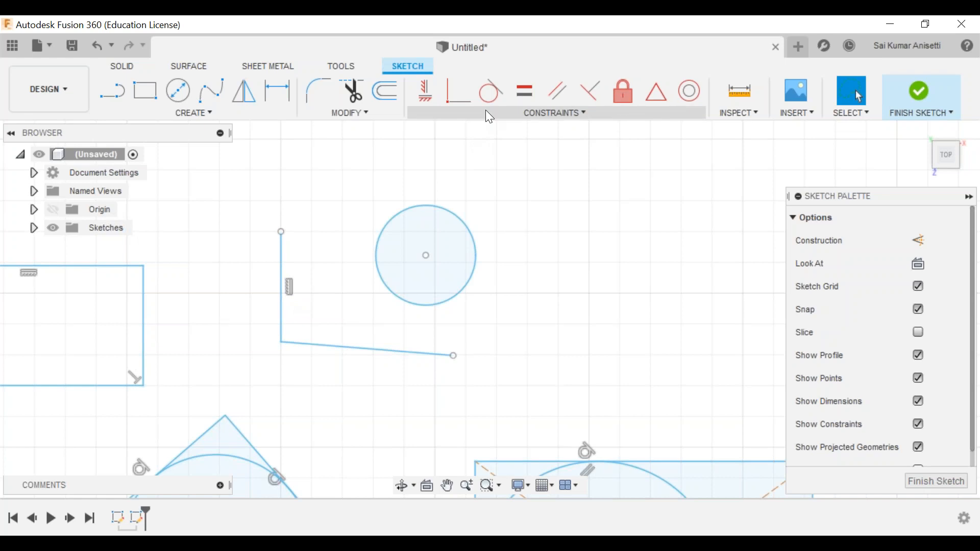
{"action": "left_click", "coordinate": [490, 92]}
{"action": "left_click", "coordinate": [452, 305]}
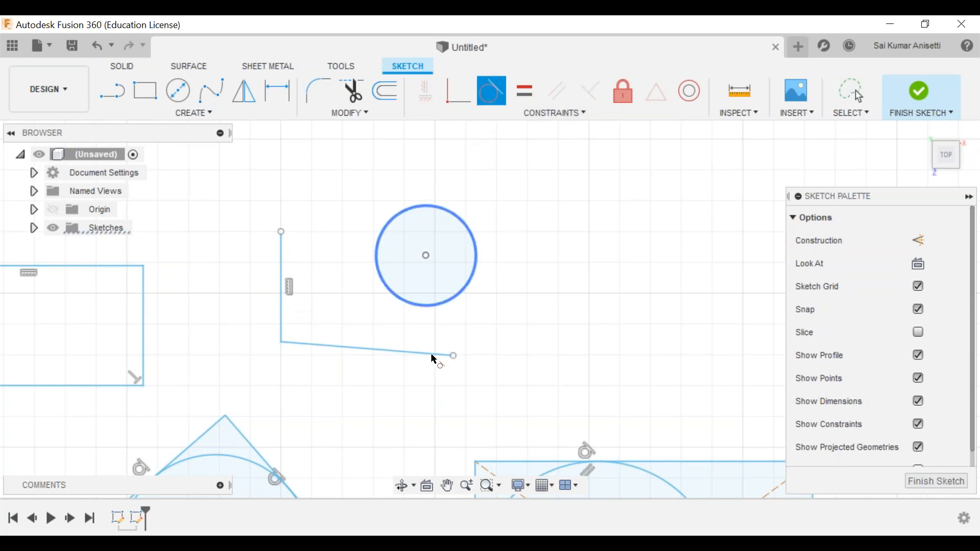
{"action": "left_click", "coordinate": [433, 359]}
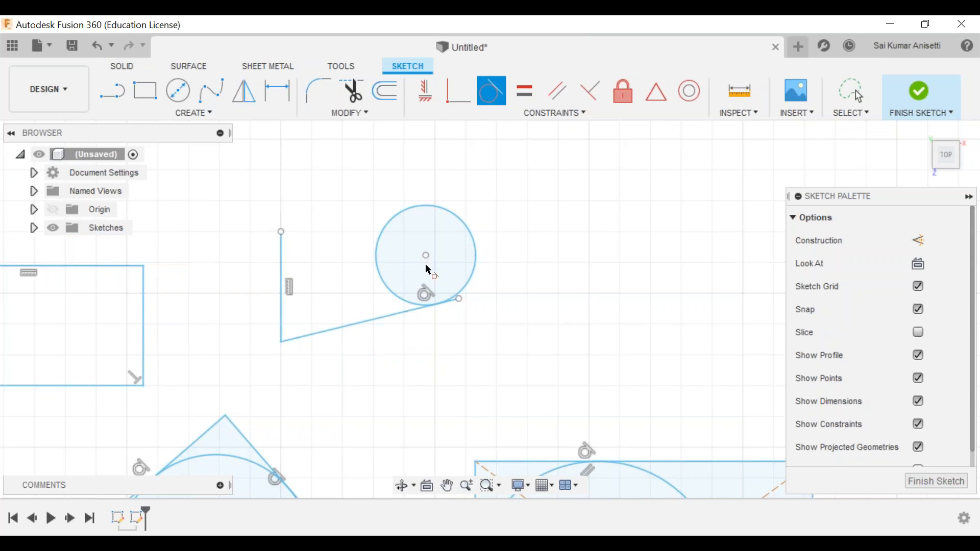
- Reposition and enlarge the tangent circle, and constrain the slanted line to horizontal
{"action": "left_click_drag", "start_coordinate": [425, 276], "coordinate": [428, 285]}
{"action": "key", "text": "Escape"}
{"action": "mouse_move", "coordinate": [427, 285]}
{"action": "left_mouse_down"}
{"action": "mouse_move", "coordinate": [442, 215]}
{"action": "mouse_move", "coordinate": [435, 263]}
{"action": "left_mouse_up"}
{"action": "left_click", "coordinate": [368, 330]}
{"action": "left_click", "coordinate": [425, 91]}
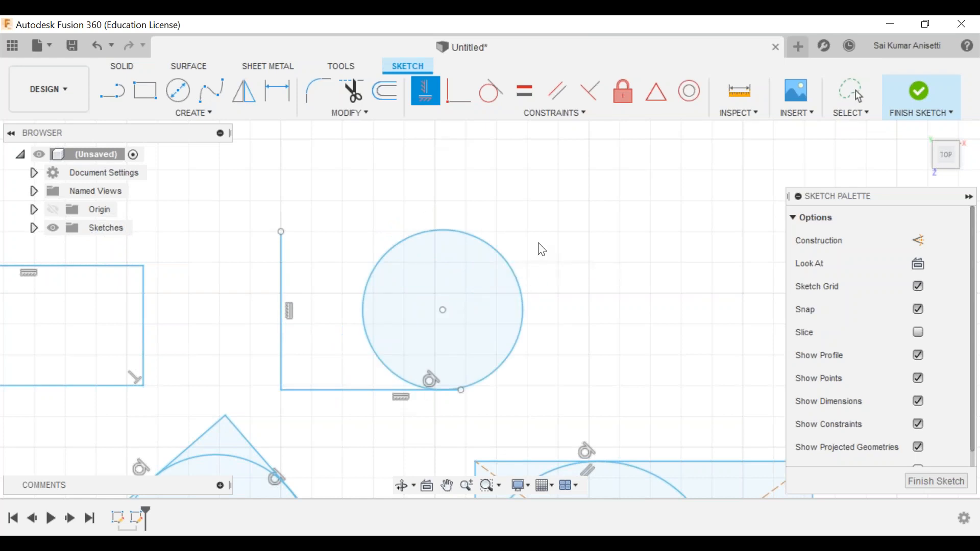
{"action": "key", "text": "Escape"}
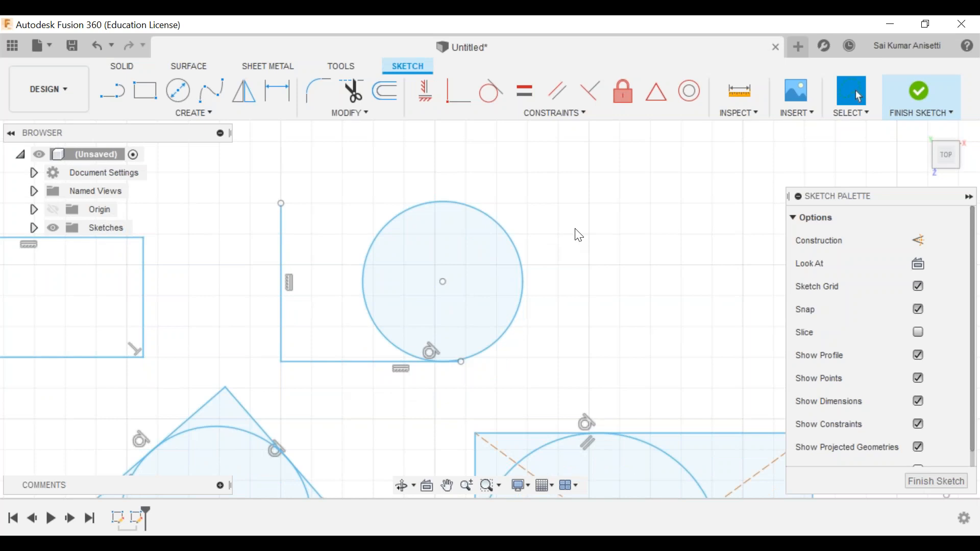
- Apply an Equal constraint between the vertical line and the horizontal line joined to its lower end
{"action": "left_click", "coordinate": [524, 90]}
{"action": "left_click", "coordinate": [251, 296]}
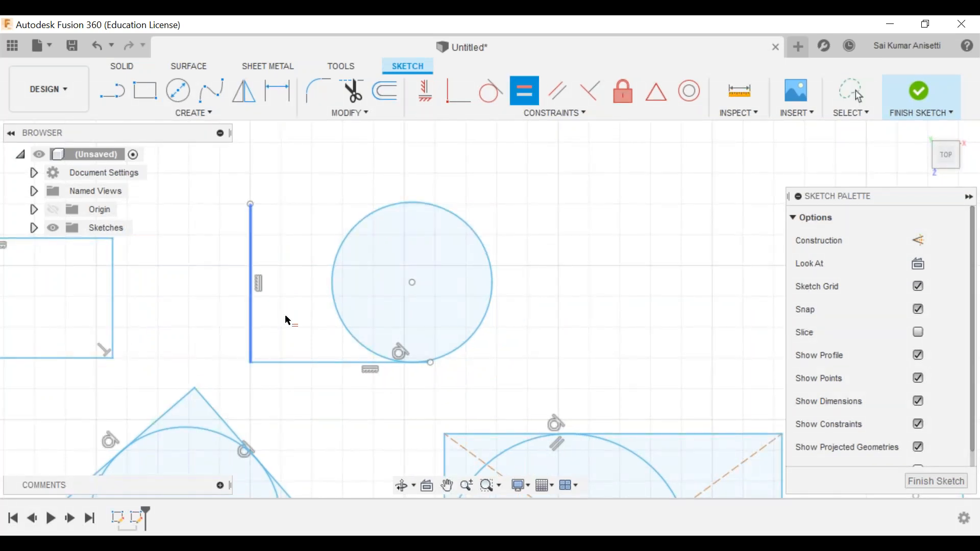
{"action": "left_click", "coordinate": [304, 363]}
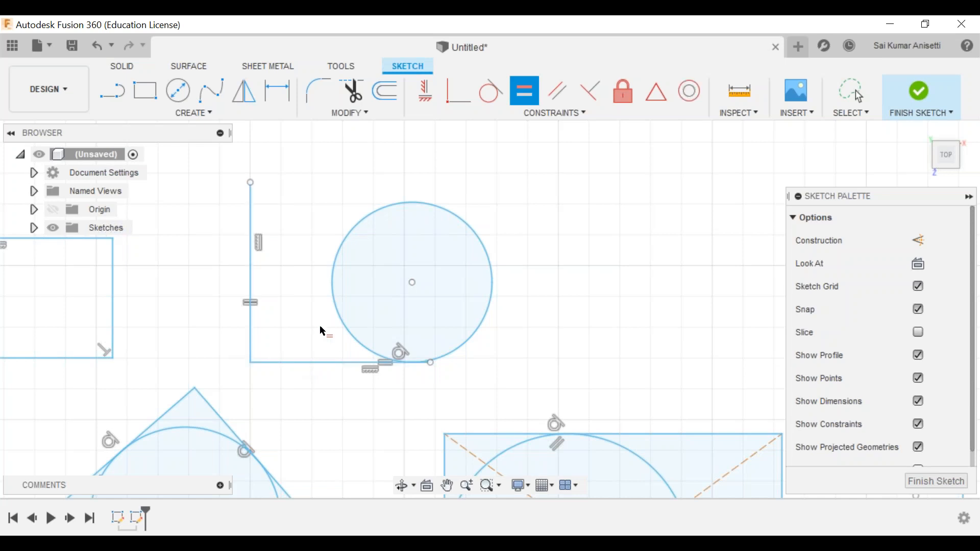
{"action": "key", "text": "Escape"}
- Dimension the vertical line beside the circle at 60 mm
{"action": "middle_click_drag", "start_coordinate": [315, 231], "coordinate": [381, 226]}
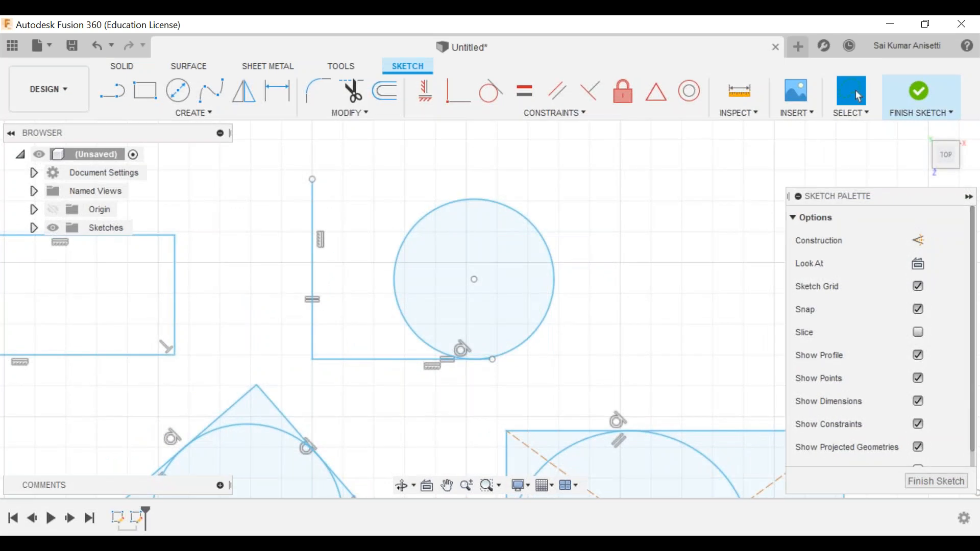
{"action": "key", "text": "d"}
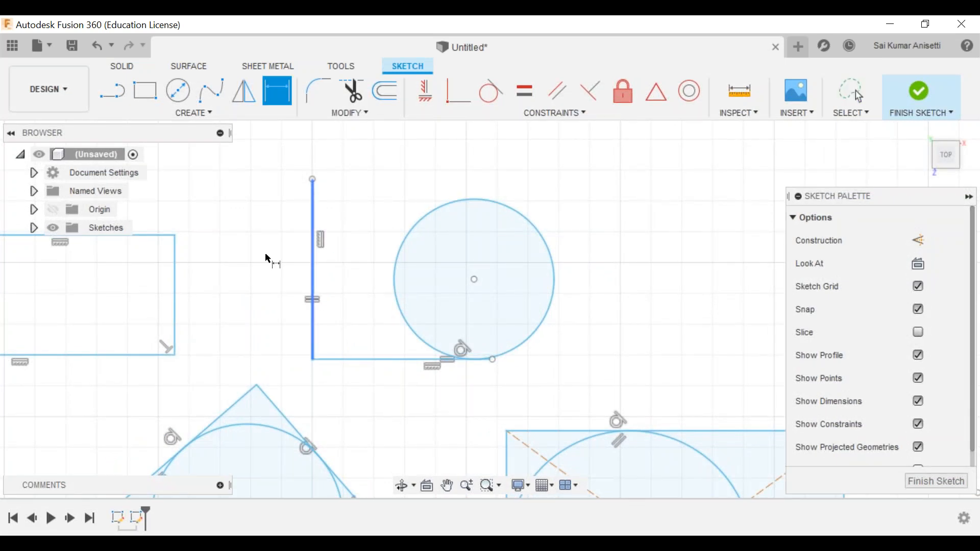
{"action": "left_click", "coordinate": [266, 259]}
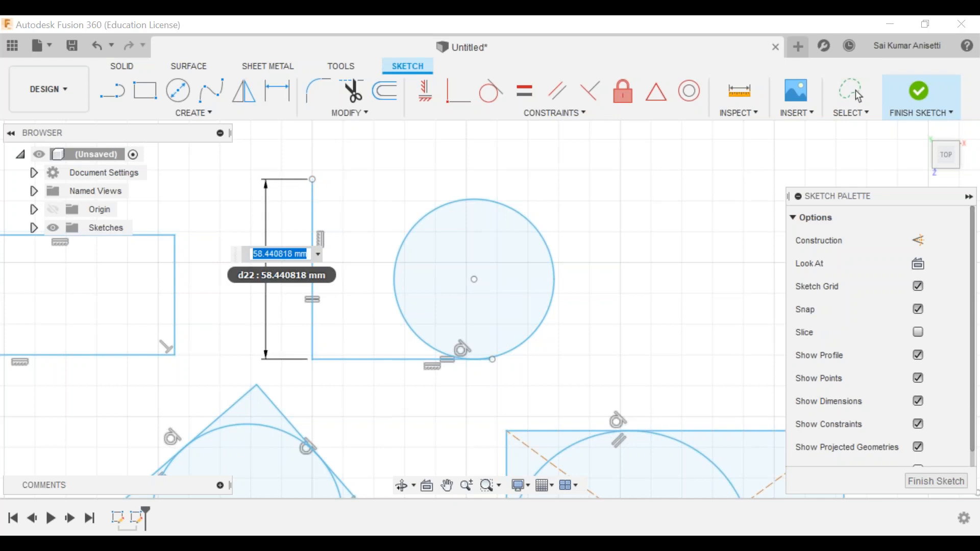
{"action": "type", "text": "6"}
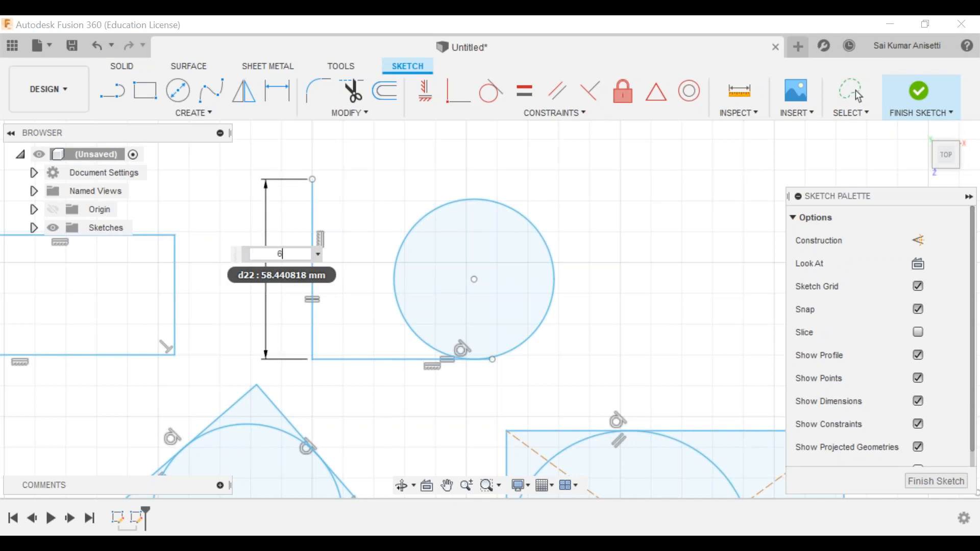
{"action": "type", "text": "0"}
{"action": "key", "text": "Return"}
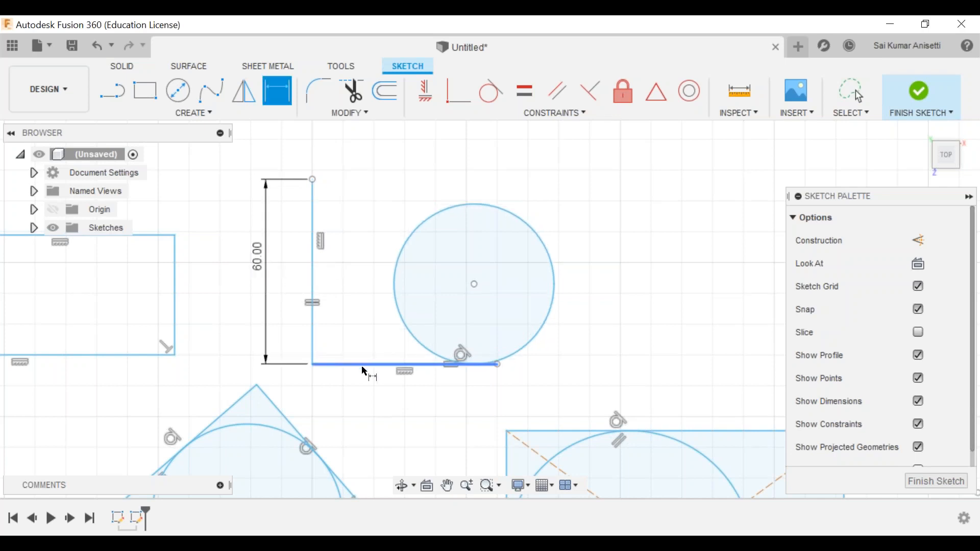
- Measure the length of the horizontal line beneath the circle
{"action": "left_click", "coordinate": [754, 93]}
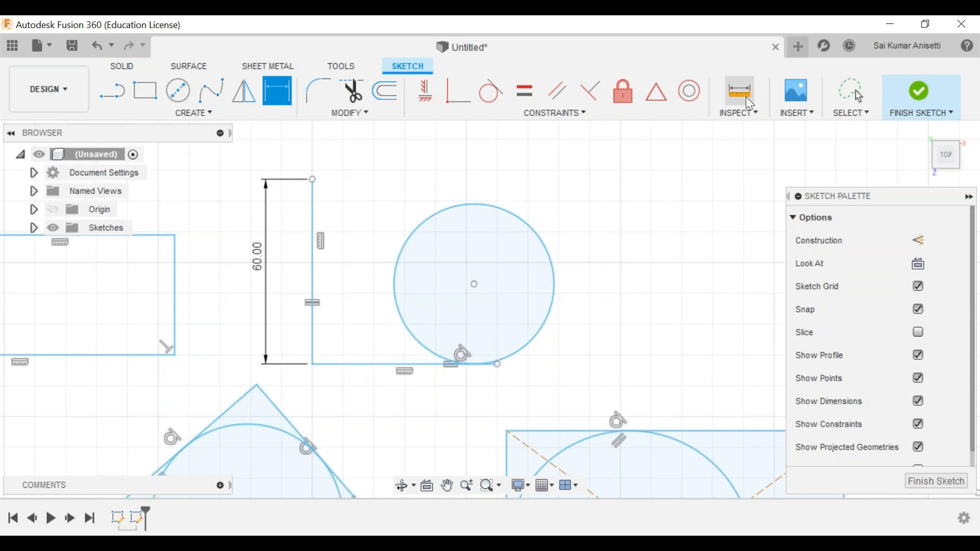
{"action": "left_click", "coordinate": [348, 364]}
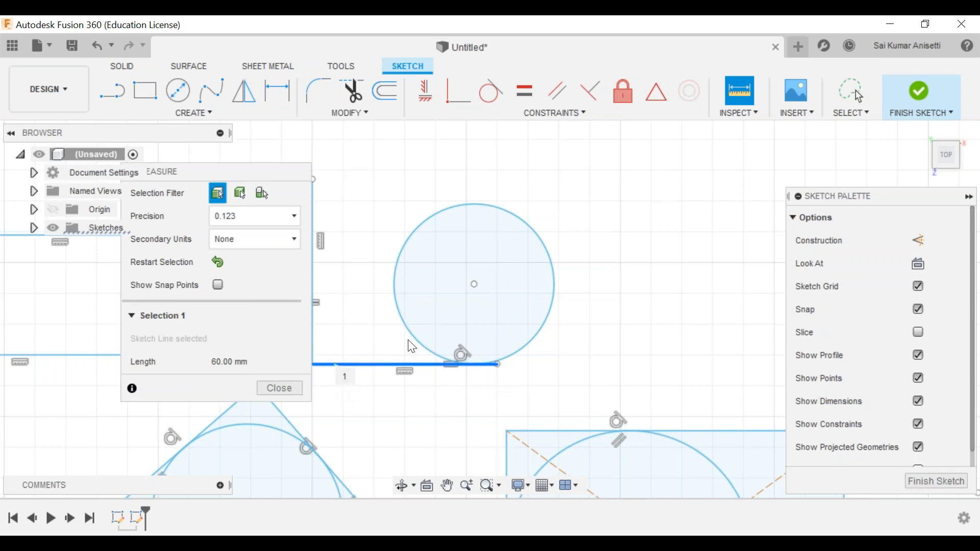
{"action": "key", "text": "Escape"}
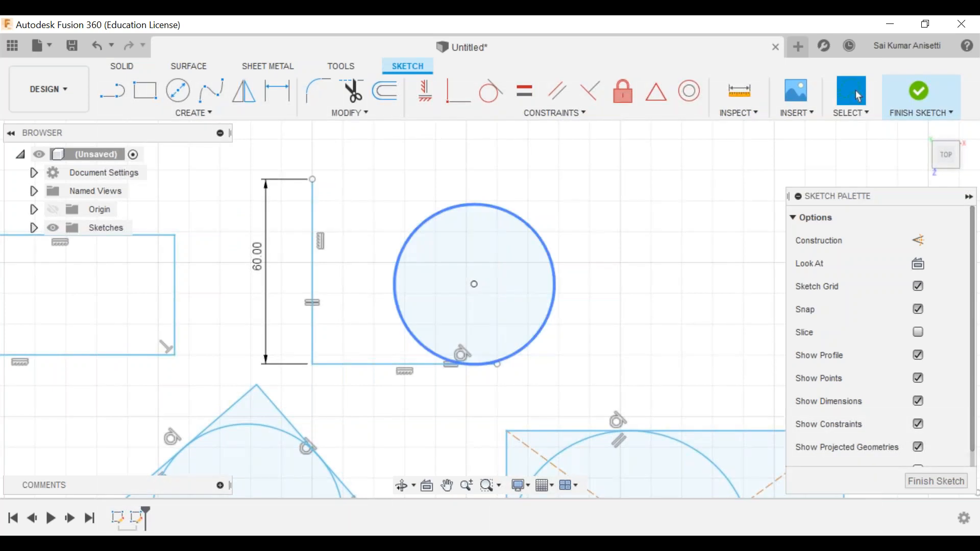
{"action": "left_click", "coordinate": [431, 364]}
{"action": "left_click", "coordinate": [287, 275]}
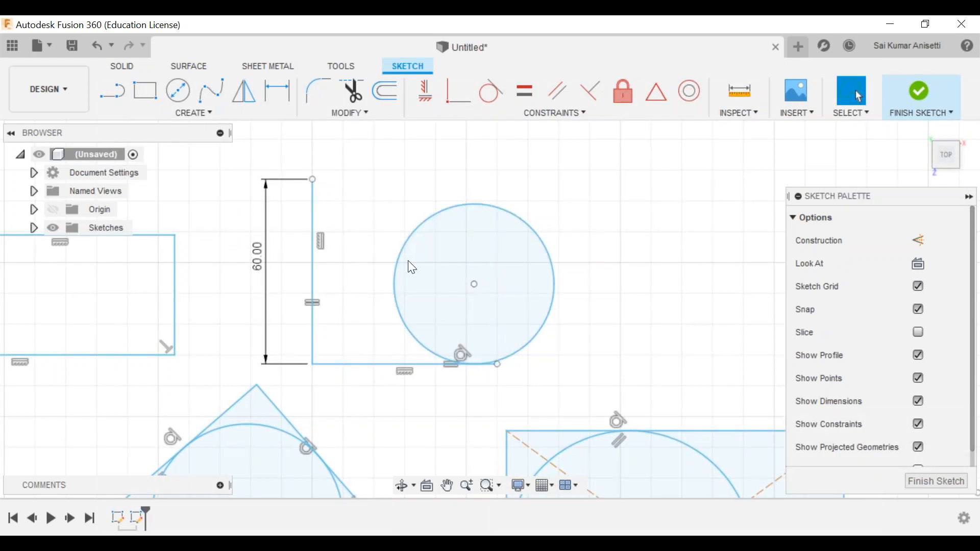
{"action": "double_click", "coordinate": [260, 249]}
{"action": "left_click", "coordinate": [372, 350]}
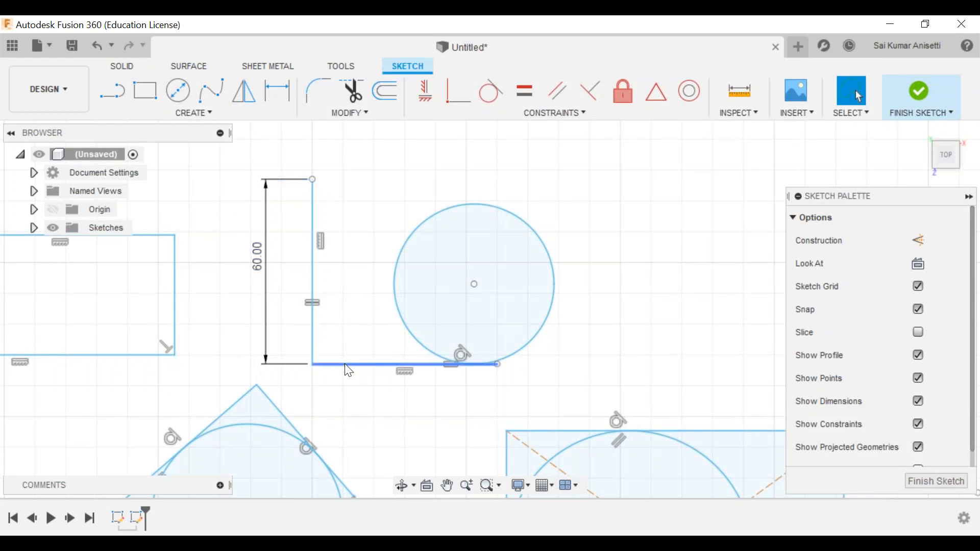
{"action": "left_click", "coordinate": [314, 279]}
{"action": "left_click", "coordinate": [398, 199]}
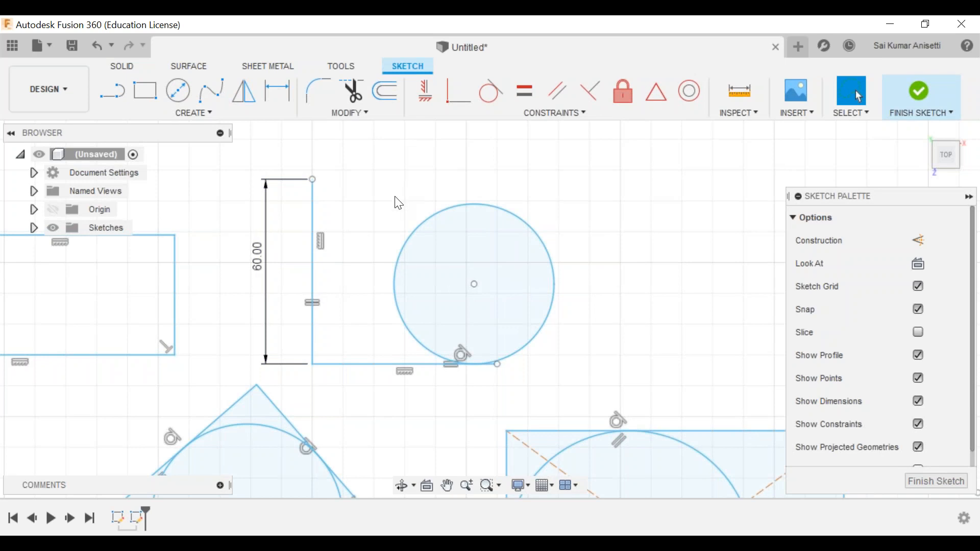
- Draw a horizontal line in the empty area to the right of the circle and a separate line below it
{"action": "middle_click_drag", "start_coordinate": [398, 203], "coordinate": [428, 194]}
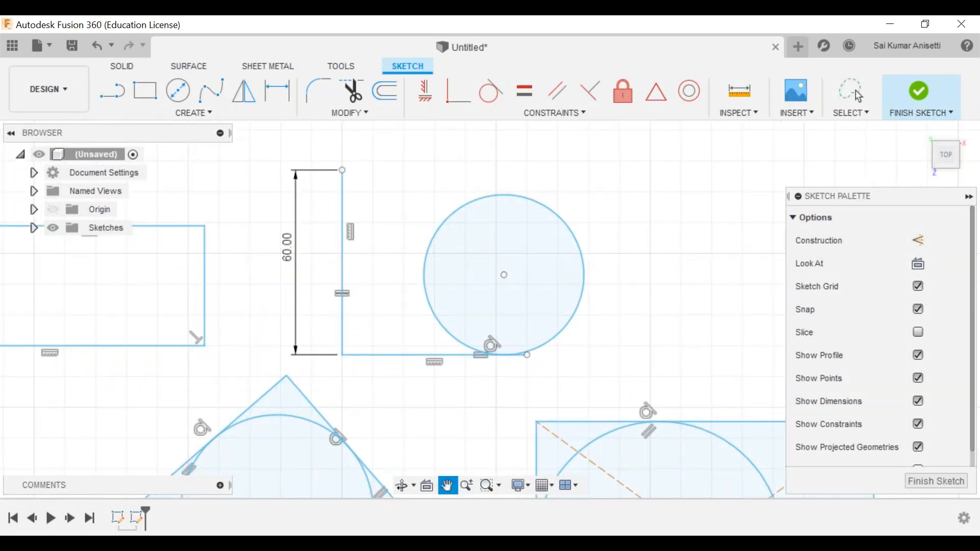
{"action": "middle_click_drag", "start_coordinate": [181, 249], "coordinate": [257, 251]}
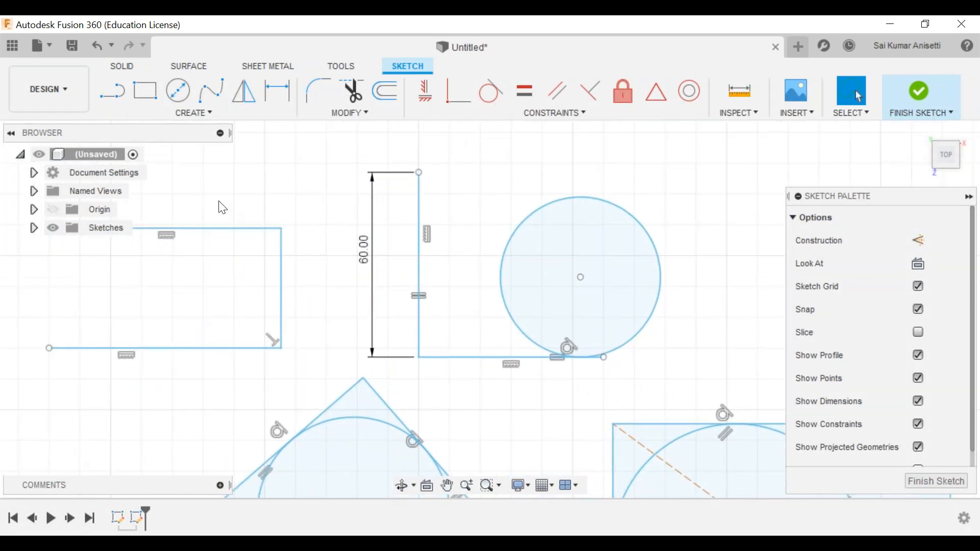
{"action": "middle_click_drag", "start_coordinate": [223, 207], "coordinate": [99, 200]}
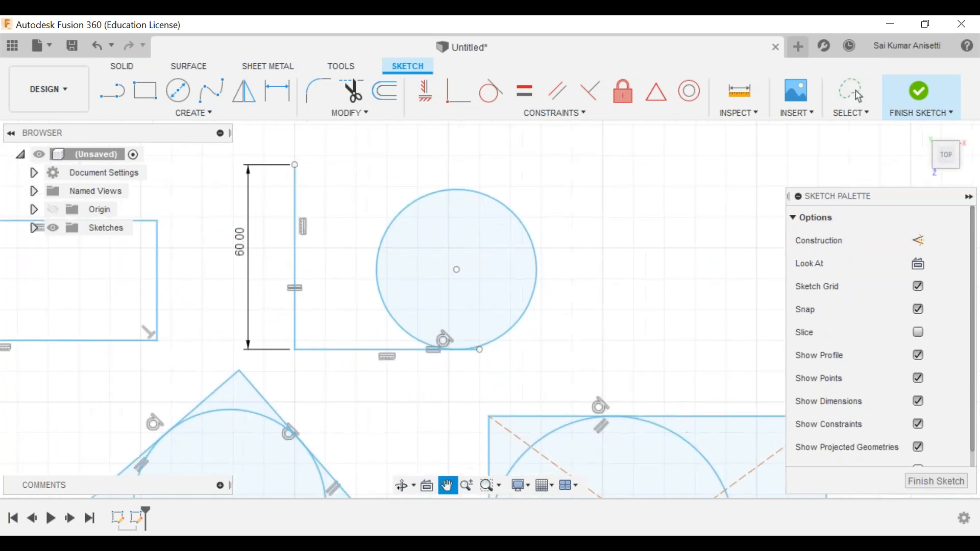
{"action": "middle_click_drag", "start_coordinate": [536, 215], "coordinate": [459, 218]}
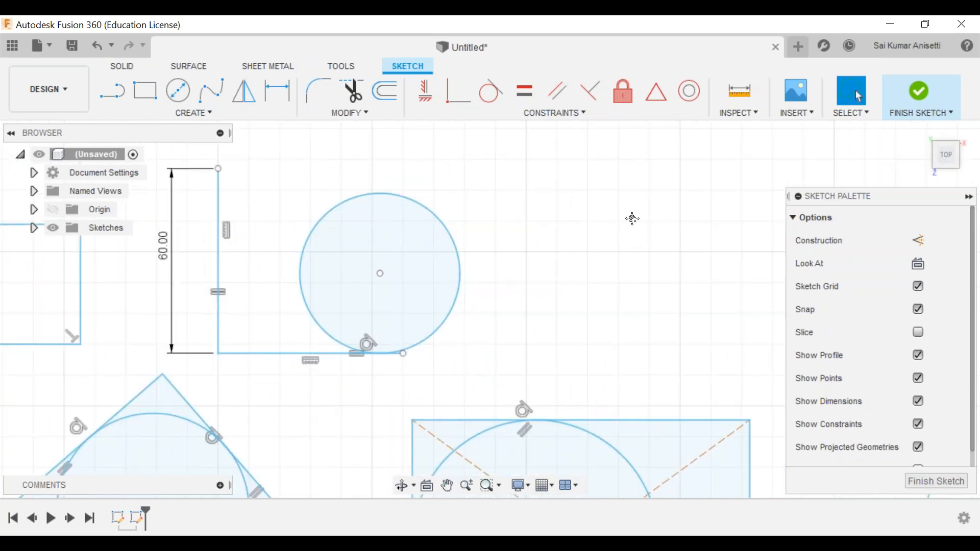
{"action": "mouse_move", "coordinate": [632, 218]}
{"action": "middle_mouse_down"}
{"action": "mouse_move", "coordinate": [678, 296]}
{"action": "mouse_move", "coordinate": [459, 339]}
{"action": "middle_mouse_up"}
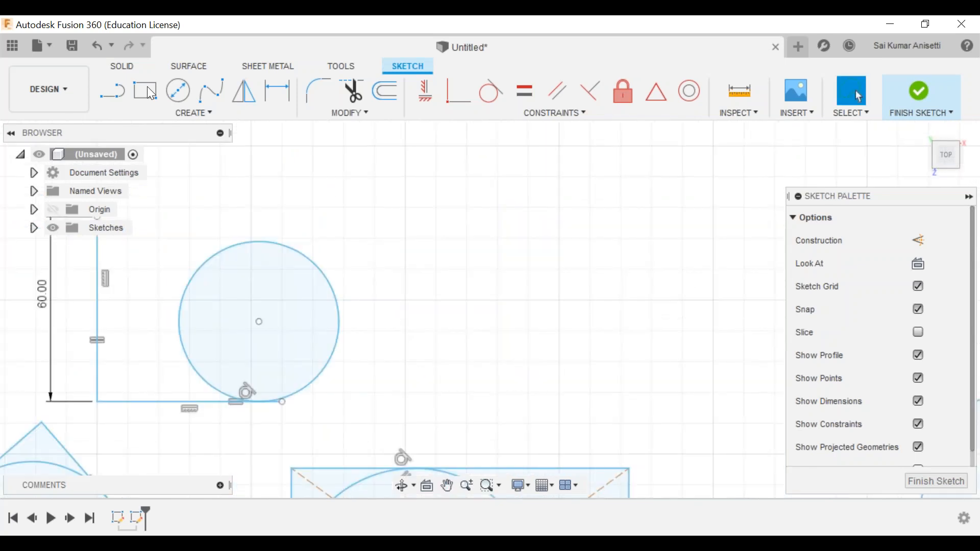
{"action": "left_click", "coordinate": [112, 92]}
{"action": "left_click", "coordinate": [485, 240]}
{"action": "left_click", "coordinate": [642, 240]}
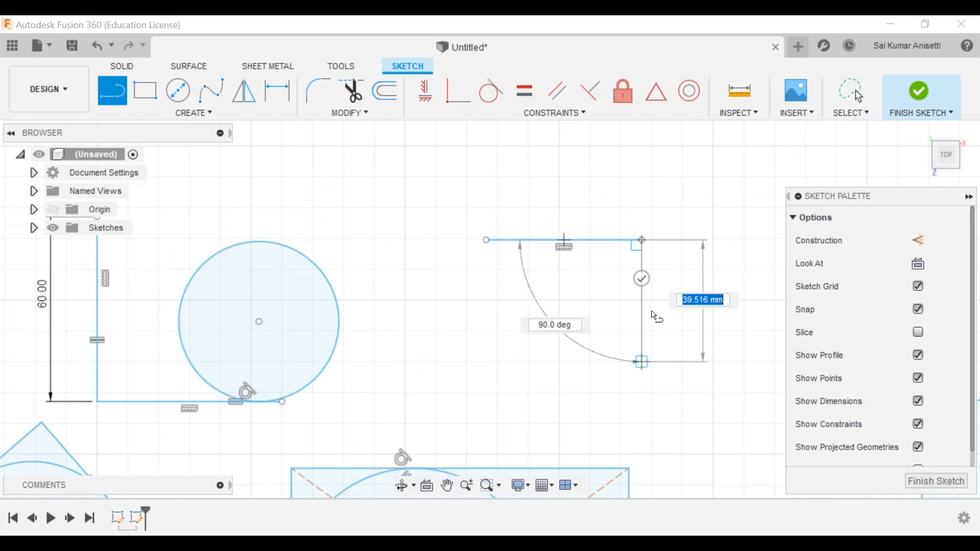
{"action": "left_click", "coordinate": [858, 96]}
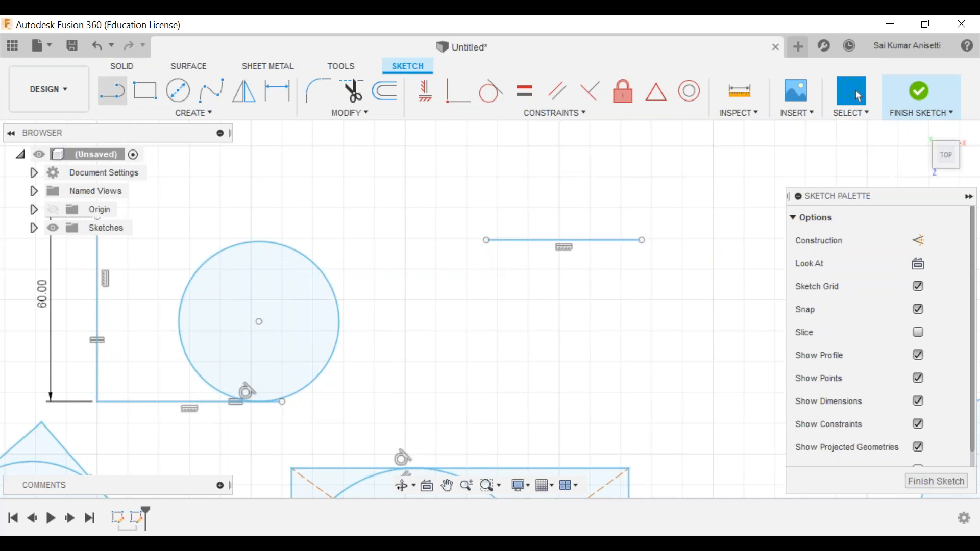
{"action": "key", "text": "l"}
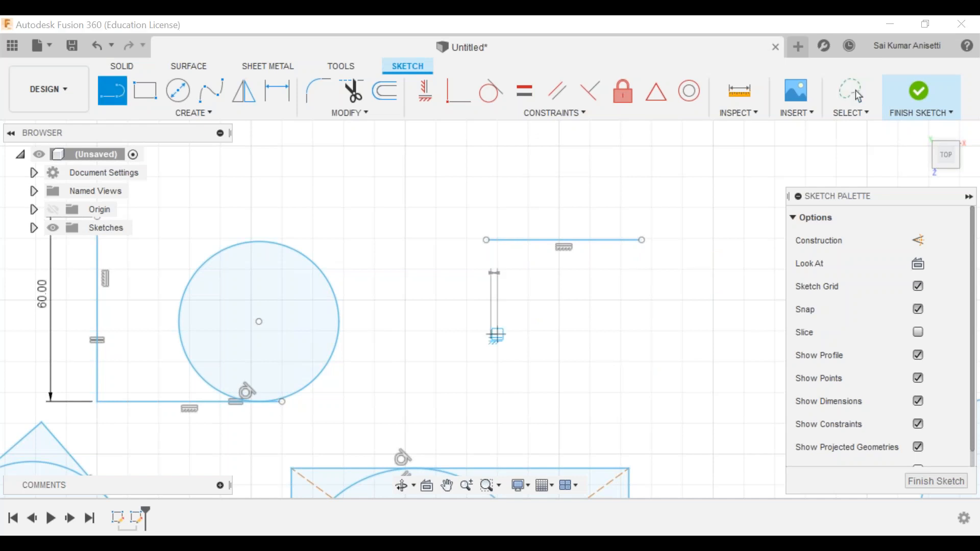
{"action": "left_click", "coordinate": [858, 95]}
- Make the lower of the two separate lines parallel to the upper one with a Parallel constraint
{"action": "left_click", "coordinate": [558, 90]}
{"action": "left_click", "coordinate": [583, 240]}
{"action": "left_click", "coordinate": [597, 363]}
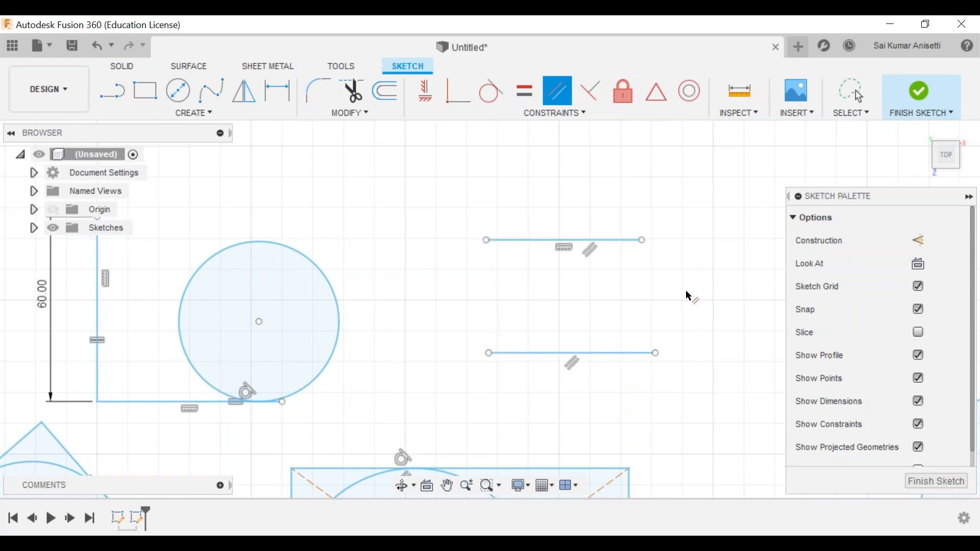
{"action": "key", "text": "Escape"}
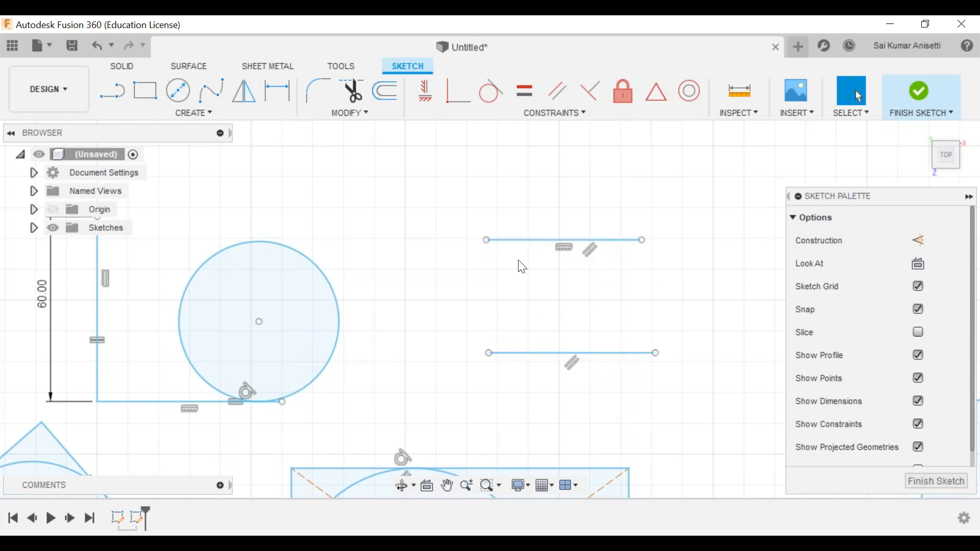
- Delete the upper line's horizontal constraint and move its left endpoint to test the parallel relation
{"action": "left_click", "coordinate": [581, 240]}
{"action": "key", "text": "Delete"}
{"action": "left_click_drag", "start_coordinate": [485, 240], "coordinate": [497, 211]}
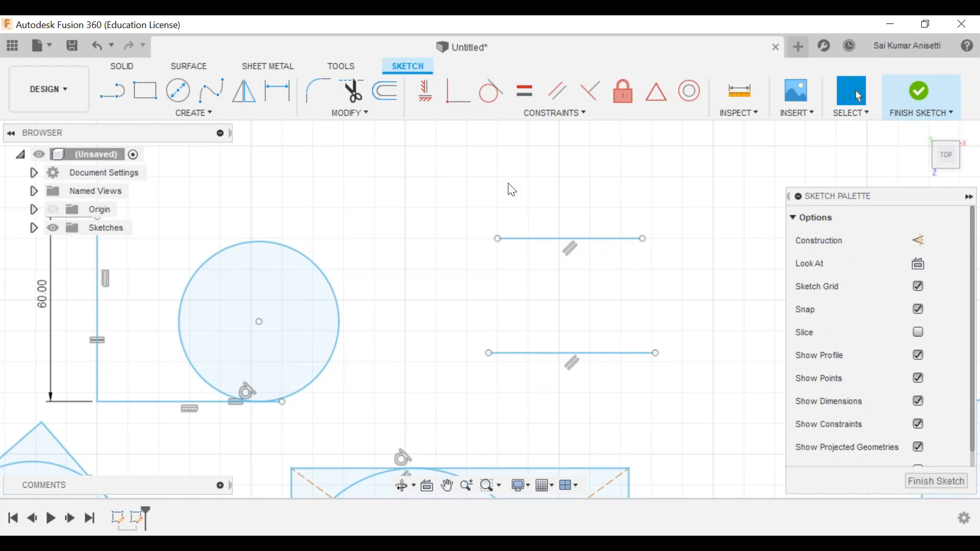
- Draw a long horizontal line above the circle and the two parallel lines, parallel to them
{"action": "key", "text": "l"}
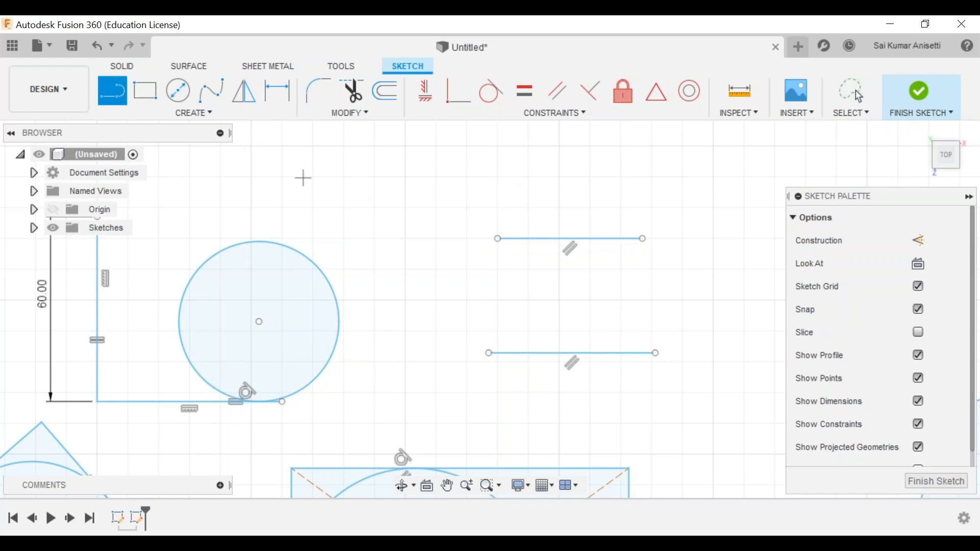
{"action": "key", "text": "Escape"}
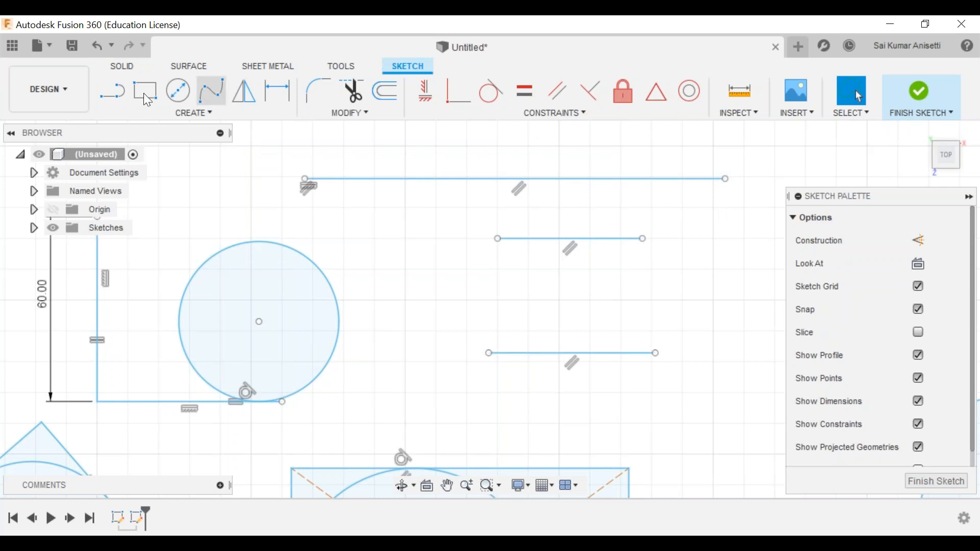
- Dimension the distance between the long upper horizontal line and the parallel line just below it as 30
{"action": "key", "text": "d"}
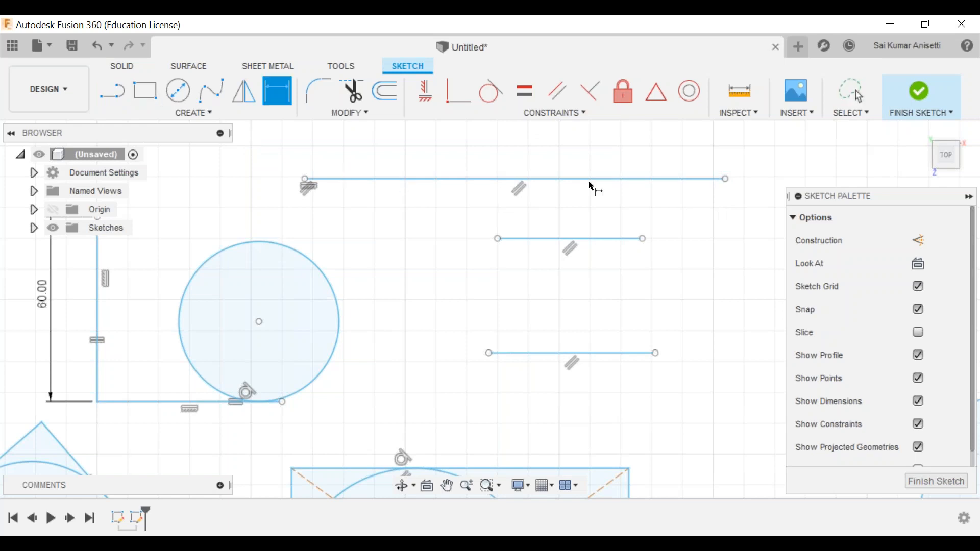
{"action": "left_click", "coordinate": [588, 180]}
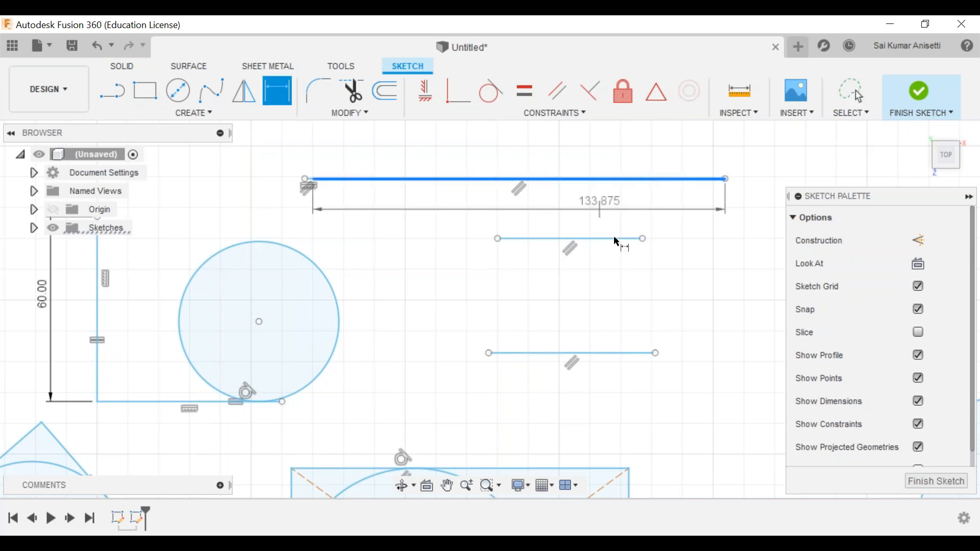
{"action": "left_click", "coordinate": [616, 240]}
{"action": "left_click", "coordinate": [627, 220]}
{"action": "type", "text": "30"}
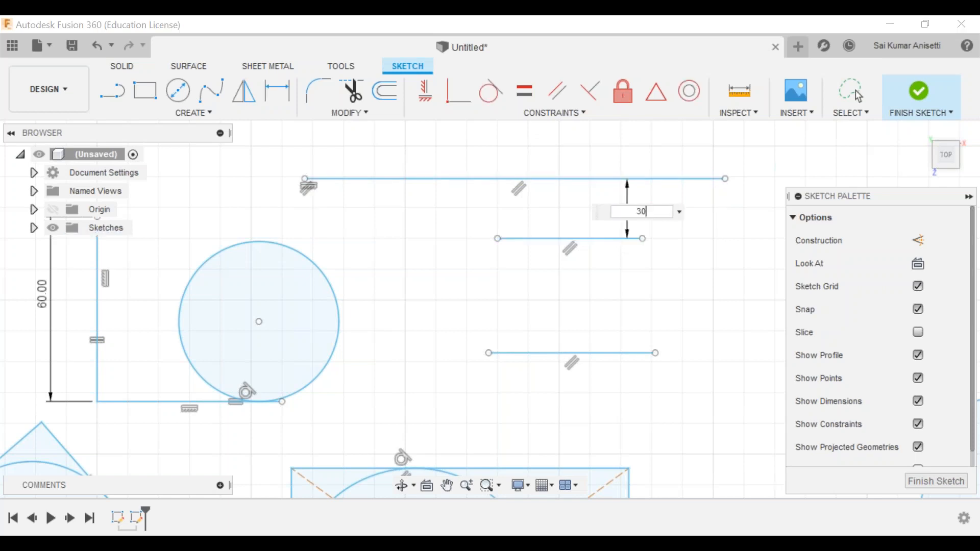
{"action": "key", "text": "Return"}
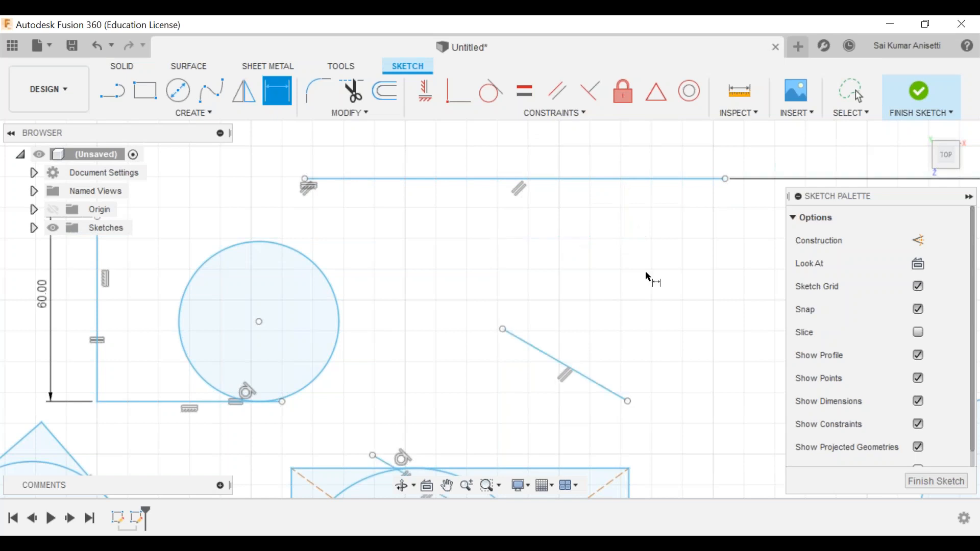
- Delete the parallel constraint between the two short slanted lines and move the lower line out of the rectangle, close beside the other one
{"action": "scroll", "coordinate": [649, 288], "scroll_direction": "down", "scroll_amount": 2}
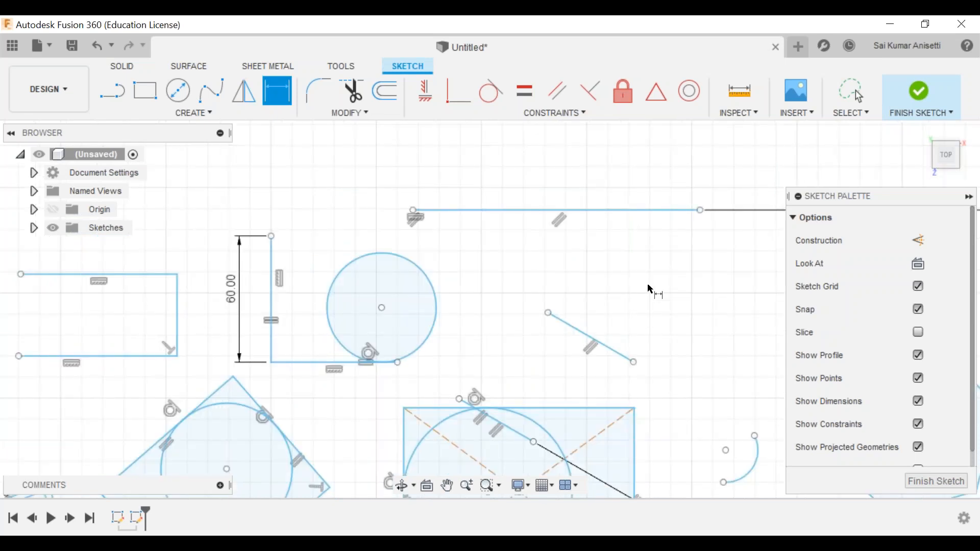
{"action": "scroll", "coordinate": [649, 289], "scroll_direction": "down", "scroll_amount": 2}
{"action": "scroll", "coordinate": [587, 365], "scroll_direction": "down", "scroll_amount": 1}
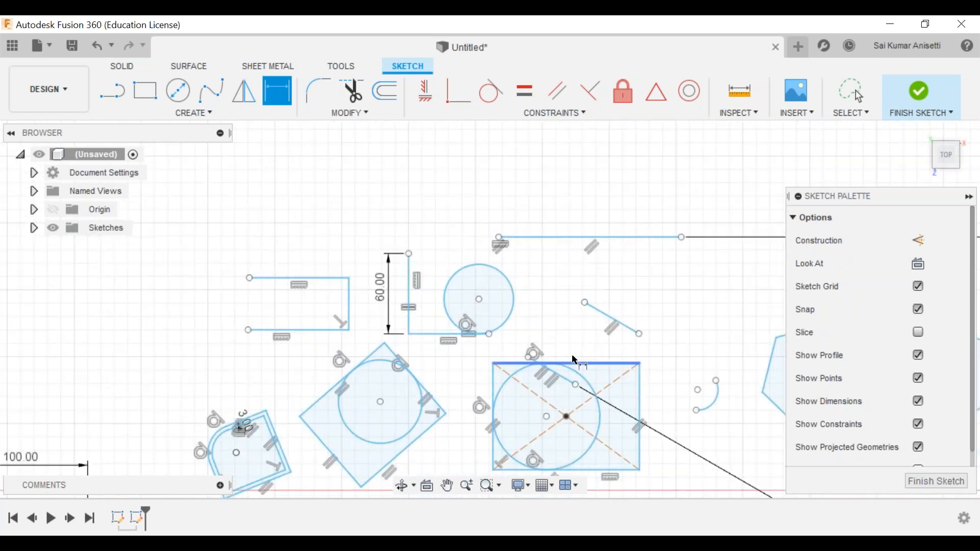
{"action": "left_click", "coordinate": [551, 373]}
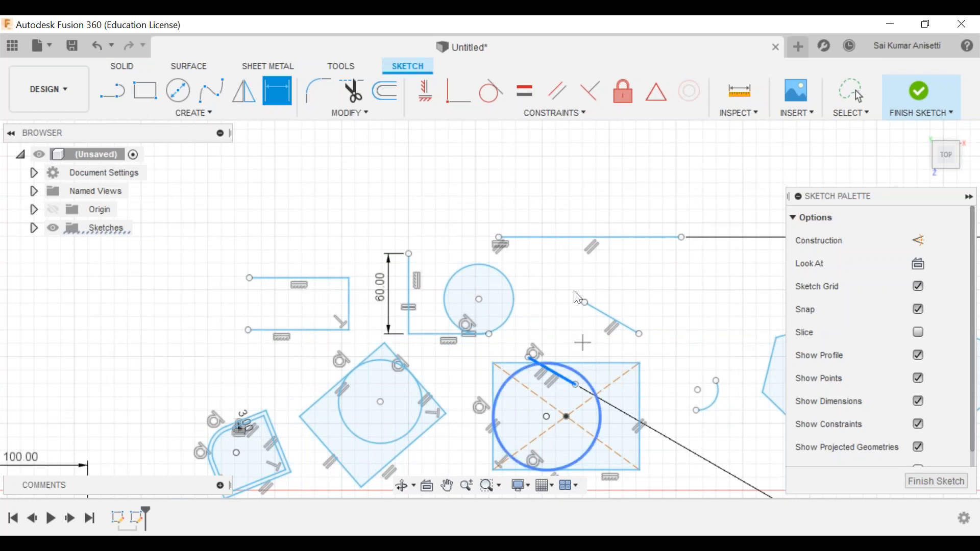
{"action": "scroll", "coordinate": [578, 297], "scroll_direction": "up", "scroll_amount": 3}
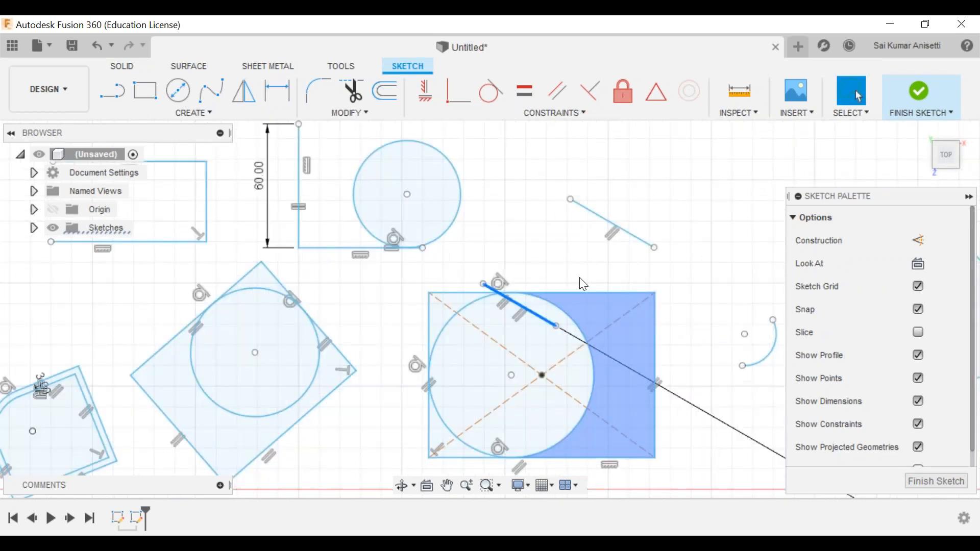
{"action": "scroll", "coordinate": [556, 244], "scroll_direction": "up", "scroll_amount": 3}
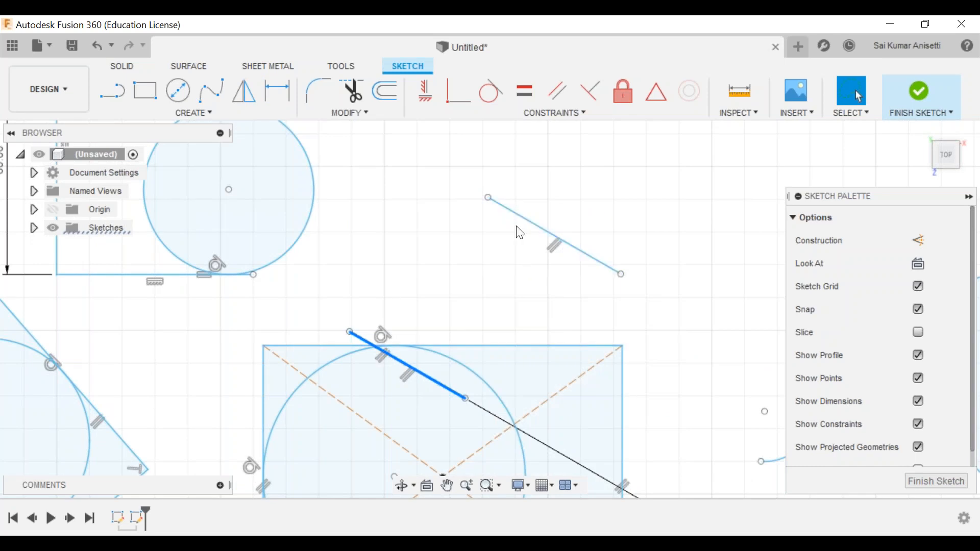
{"action": "left_click", "coordinate": [447, 485]}
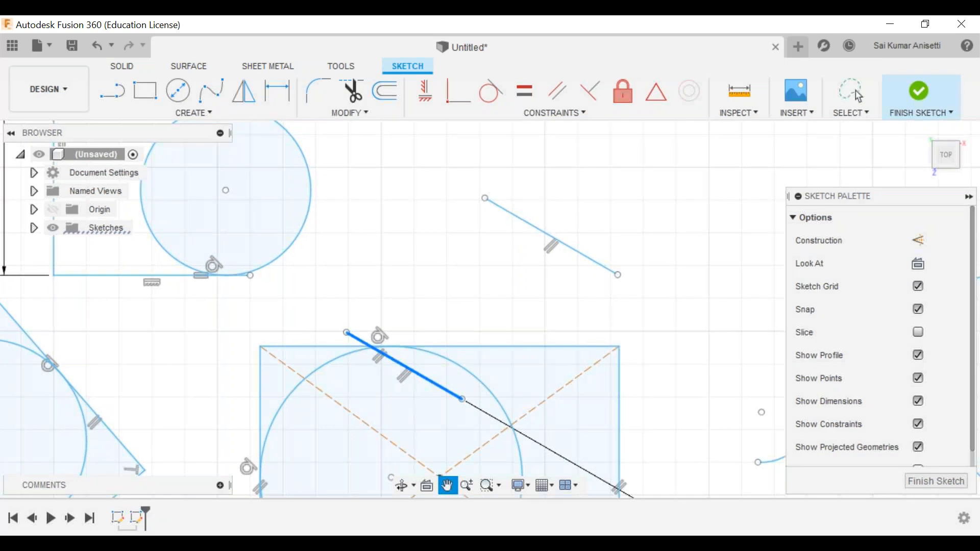
{"action": "left_click_drag", "start_coordinate": [552, 244], "coordinate": [530, 253]}
{"action": "left_click", "coordinate": [857, 95]}
{"action": "left_click", "coordinate": [384, 403]}
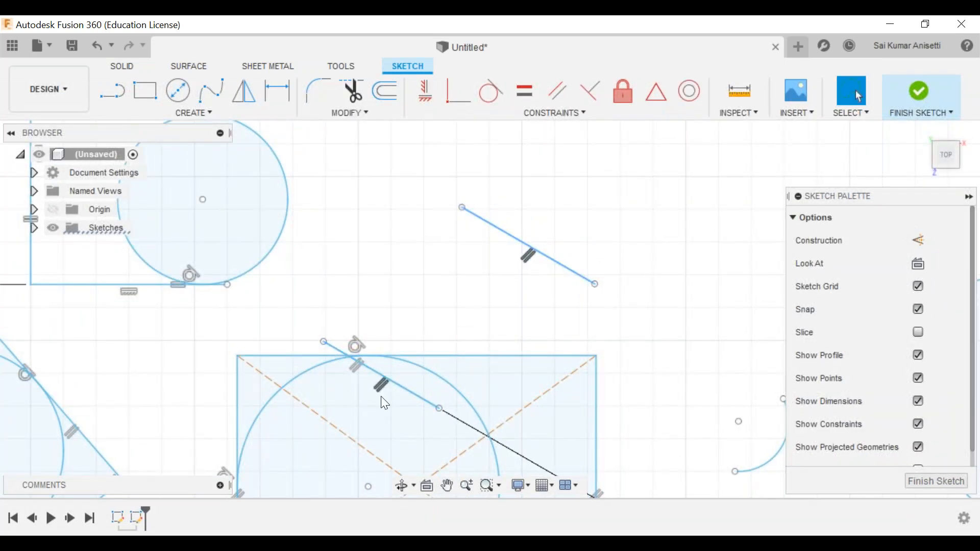
{"action": "key", "text": "Delete"}
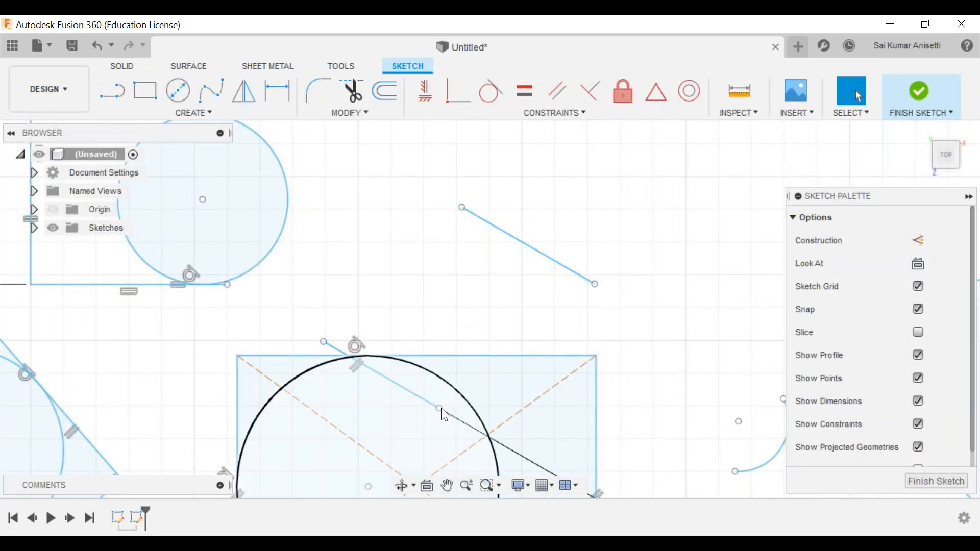
{"action": "left_click_drag", "start_coordinate": [441, 408], "coordinate": [552, 250]}
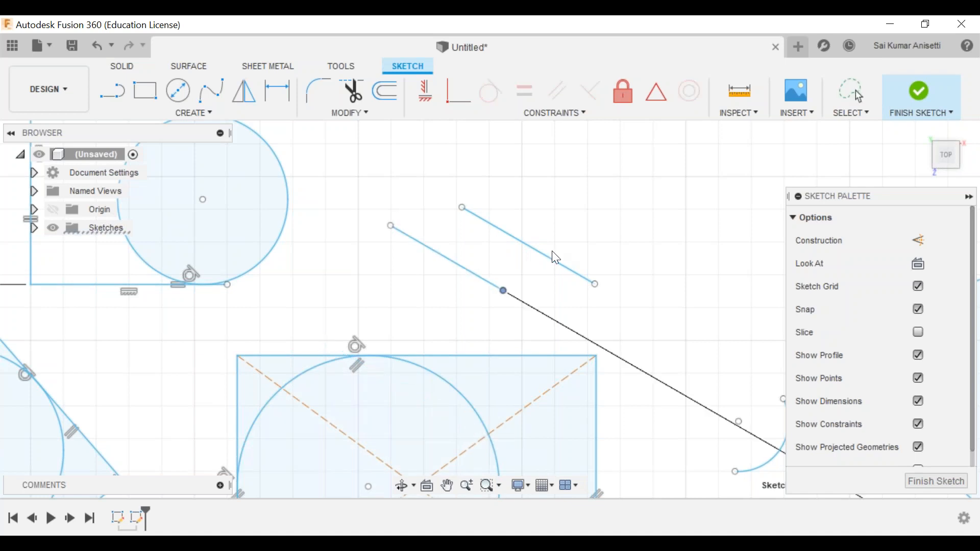
- Lock the upper of the two short slanted lines with the Fix/UnFix constraint and release it again
{"action": "middle_click_drag", "start_coordinate": [646, 210], "coordinate": [399, 230]}
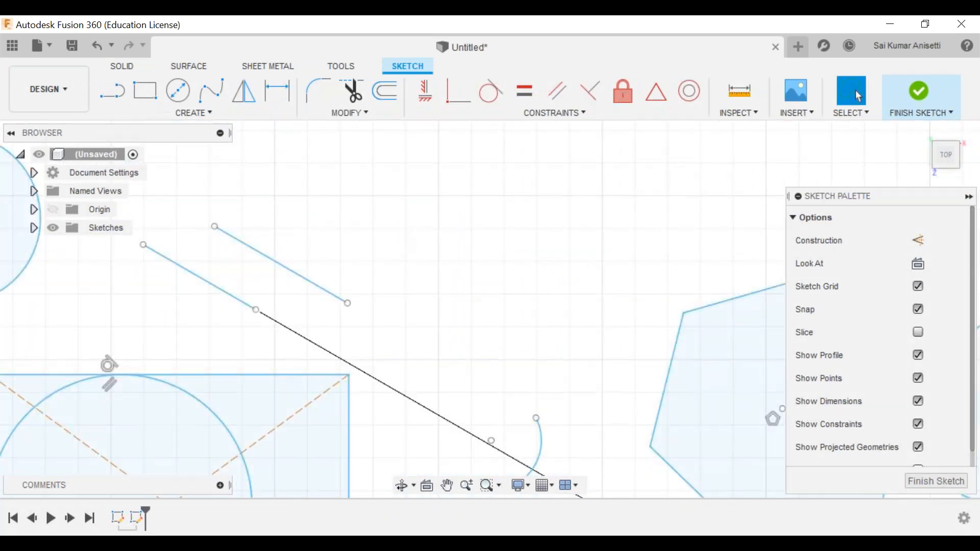
{"action": "left_click", "coordinate": [312, 284]}
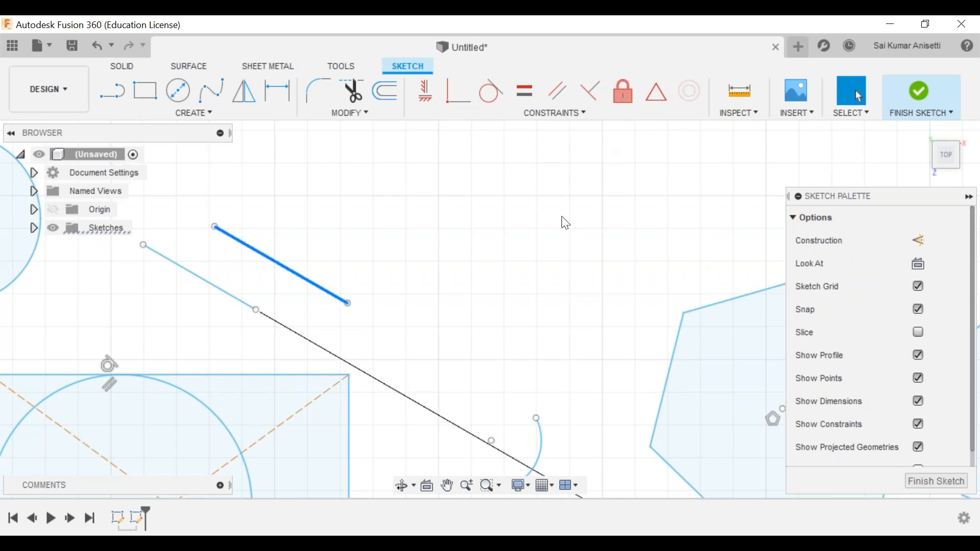
{"action": "left_click", "coordinate": [623, 91]}
{"action": "left_click", "coordinate": [348, 303]}
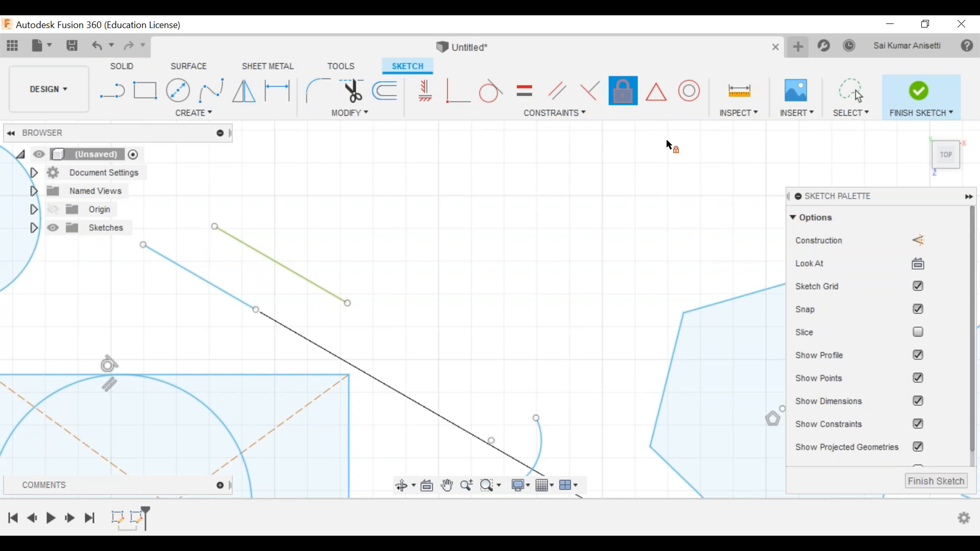
{"action": "left_click", "coordinate": [622, 103]}
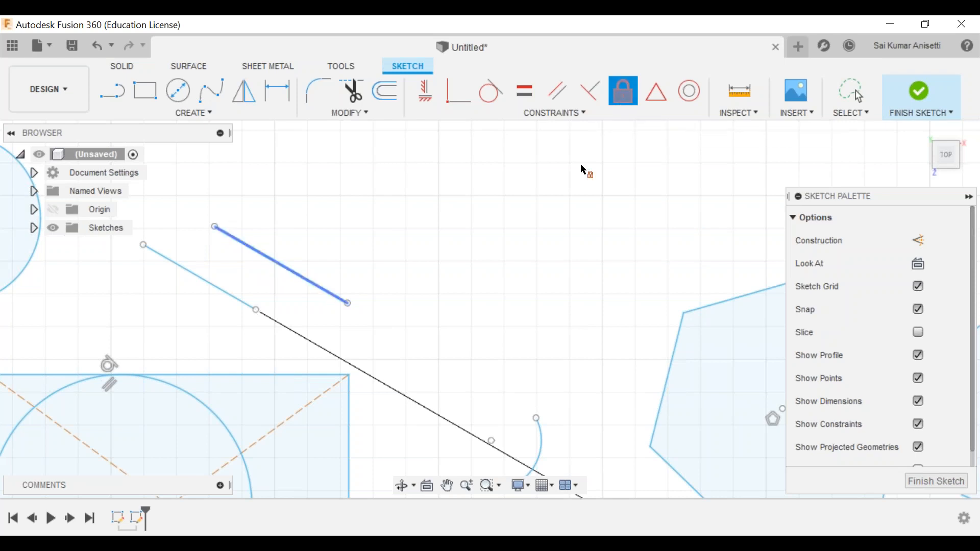
{"action": "left_click", "coordinate": [591, 244]}
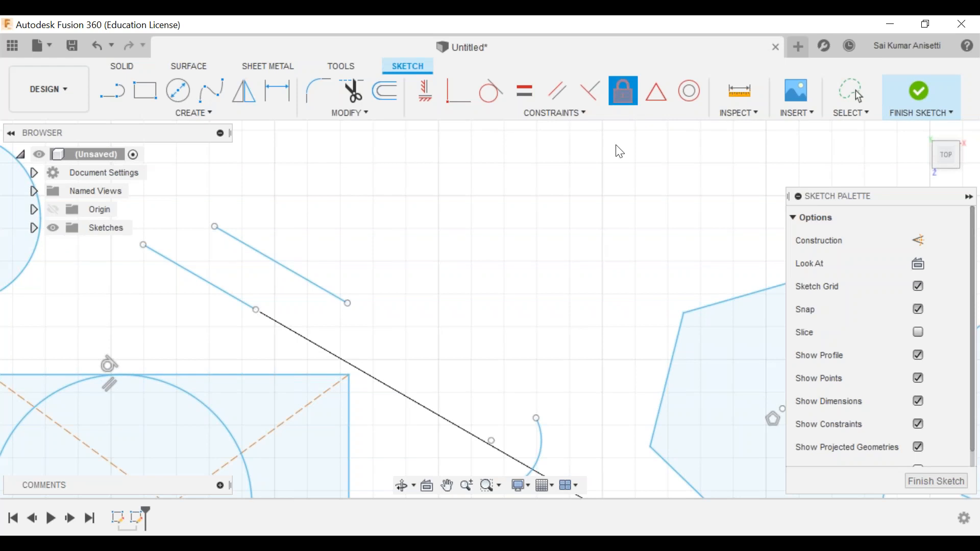
{"action": "left_click", "coordinate": [857, 96]}
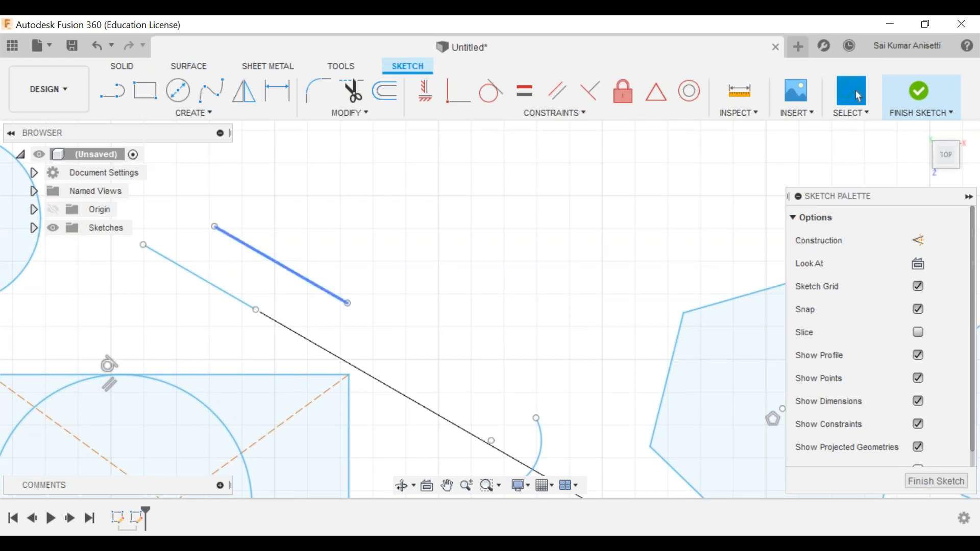
- Apply a MidPoint constraint to place the midpoint of the lower short slanted line on the center of the circle inside the rectangle
{"action": "middle_click_drag", "start_coordinate": [545, 295], "coordinate": [451, 305]}
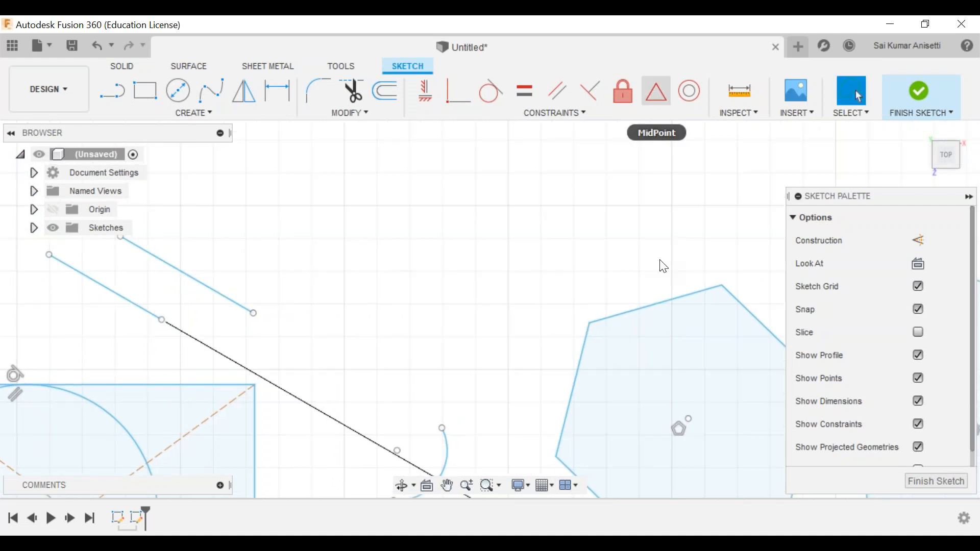
{"action": "scroll", "coordinate": [561, 269], "scroll_direction": "down", "scroll_amount": 2}
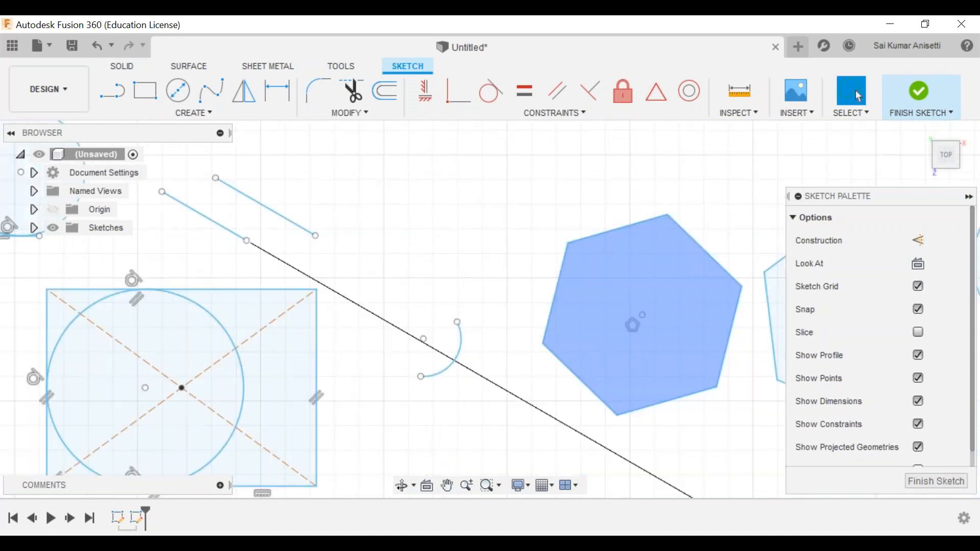
{"action": "scroll", "coordinate": [562, 269], "scroll_direction": "down", "scroll_amount": 3}
{"action": "middle_click_drag", "start_coordinate": [357, 309], "coordinate": [410, 287]}
{"action": "middle_click_drag", "start_coordinate": [307, 309], "coordinate": [388, 288]}
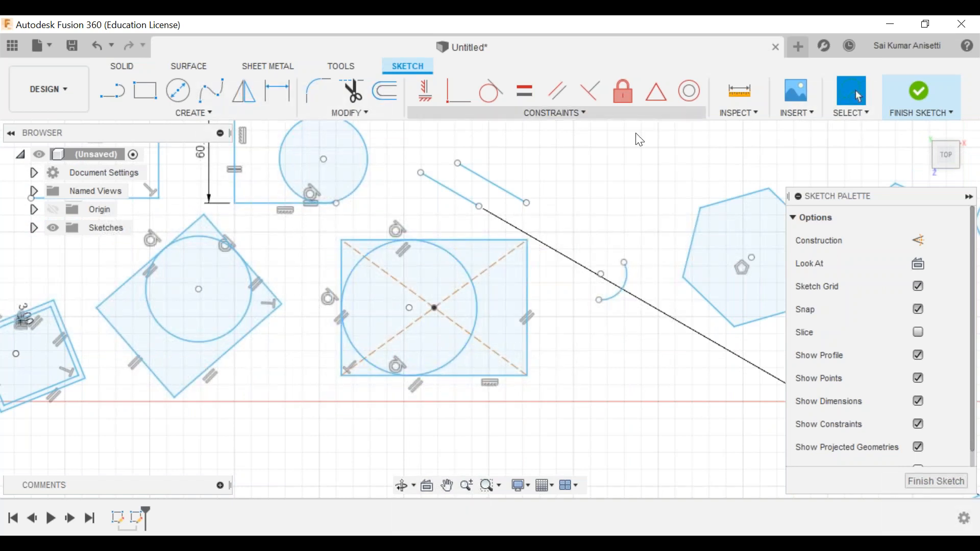
{"action": "left_click", "coordinate": [656, 90]}
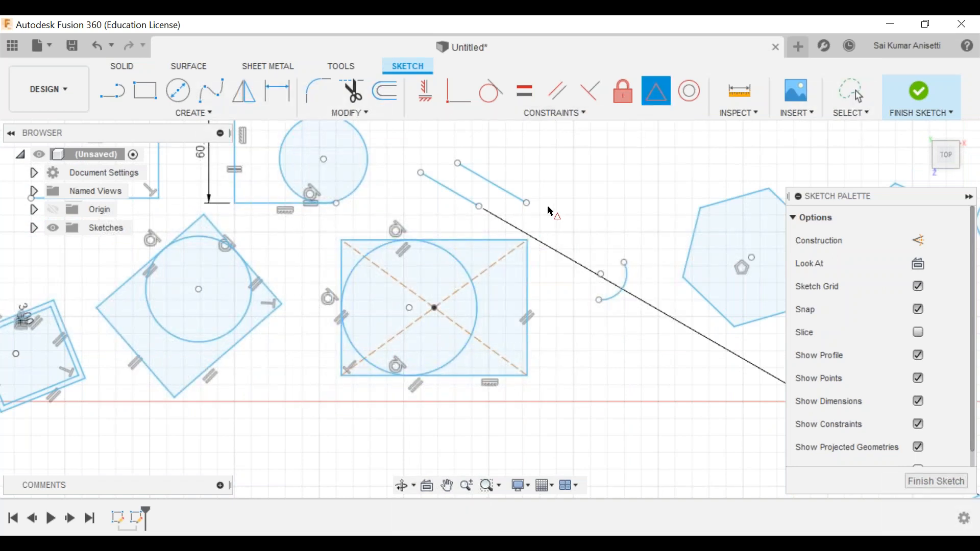
{"action": "left_click", "coordinate": [523, 248]}
{"action": "left_click", "coordinate": [410, 309]}
{"action": "left_click", "coordinate": [530, 256]}
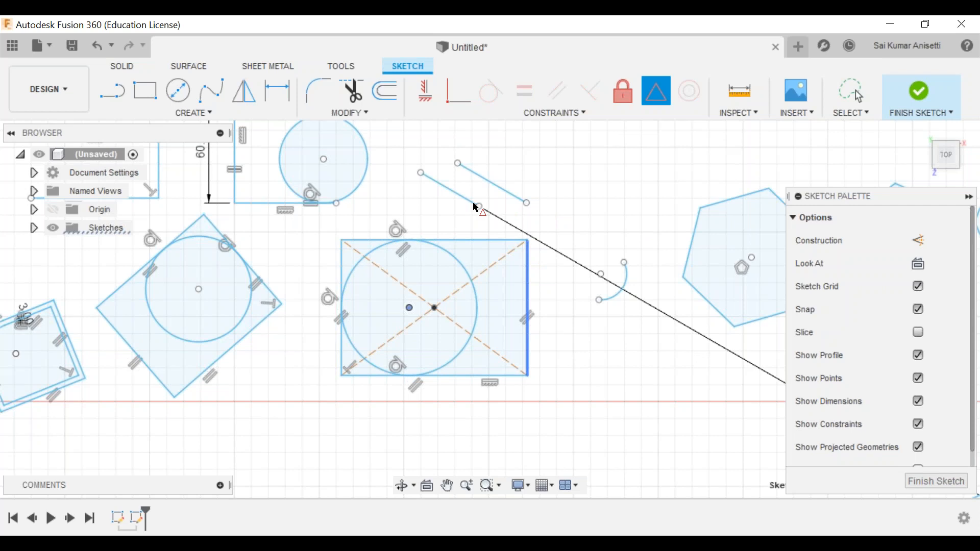
{"action": "left_click", "coordinate": [476, 206]}
{"action": "left_click", "coordinate": [408, 307]}
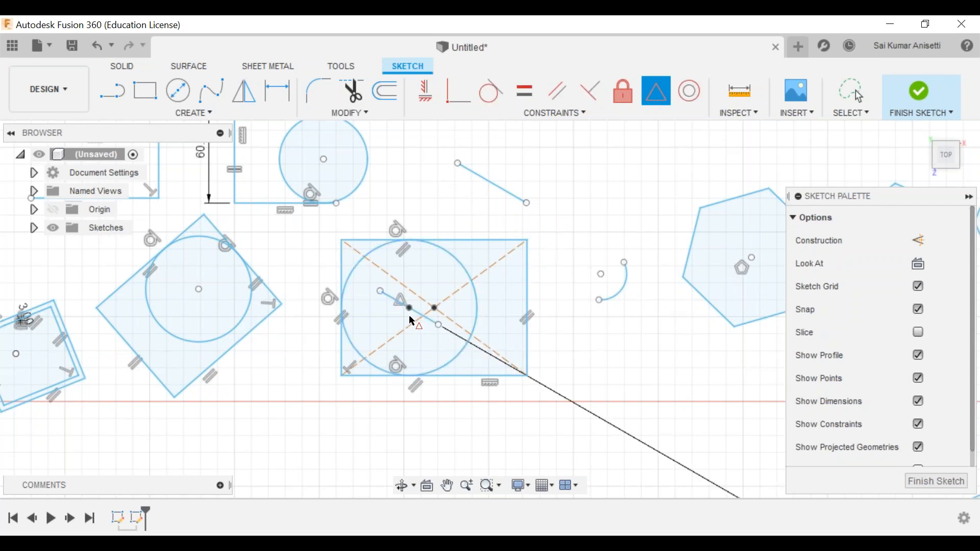
{"action": "scroll", "coordinate": [412, 321], "scroll_direction": "up", "scroll_amount": 3}
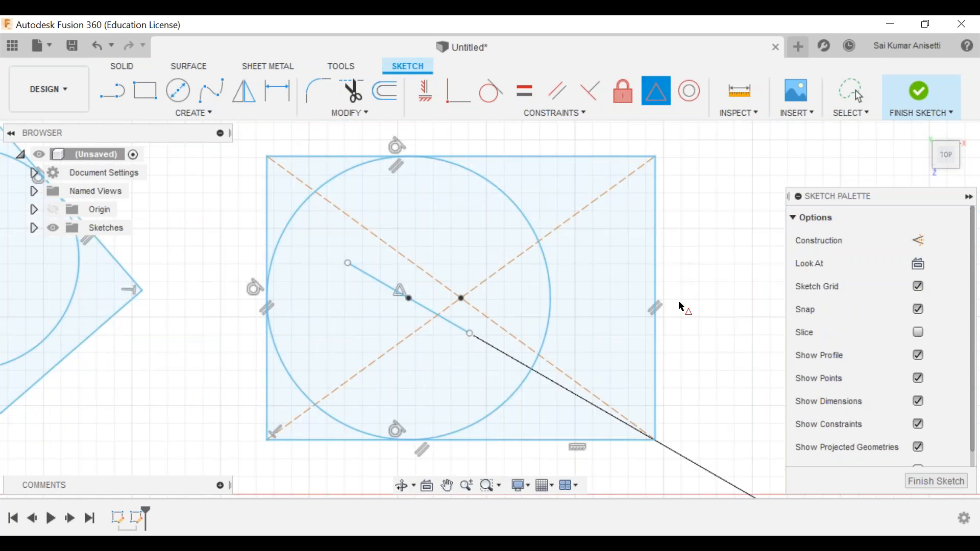
{"action": "middle_click_drag", "start_coordinate": [681, 306], "coordinate": [611, 288]}
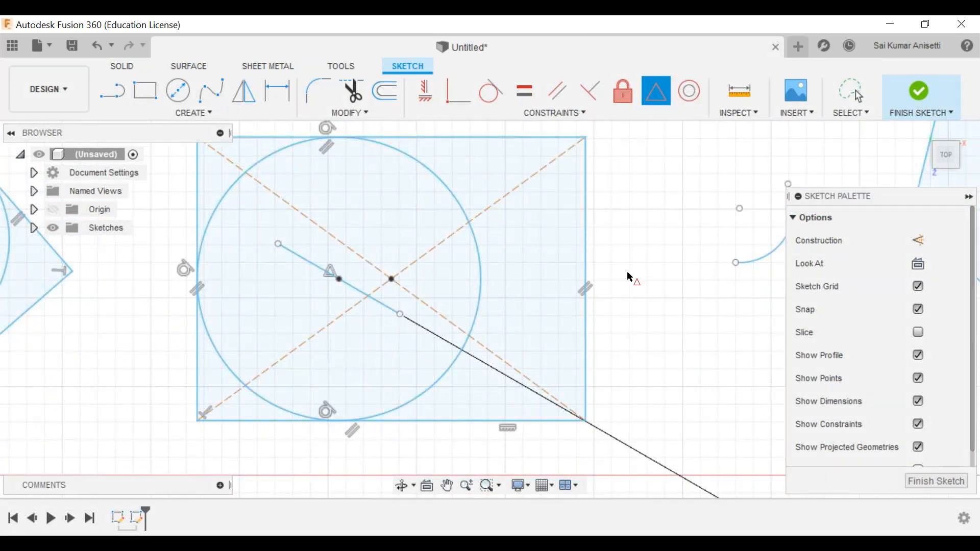
- Make the small open arc concentric with the circle inside the rectangle using the Concentric constraint
{"action": "scroll", "coordinate": [629, 276], "scroll_direction": "down", "scroll_amount": 4}
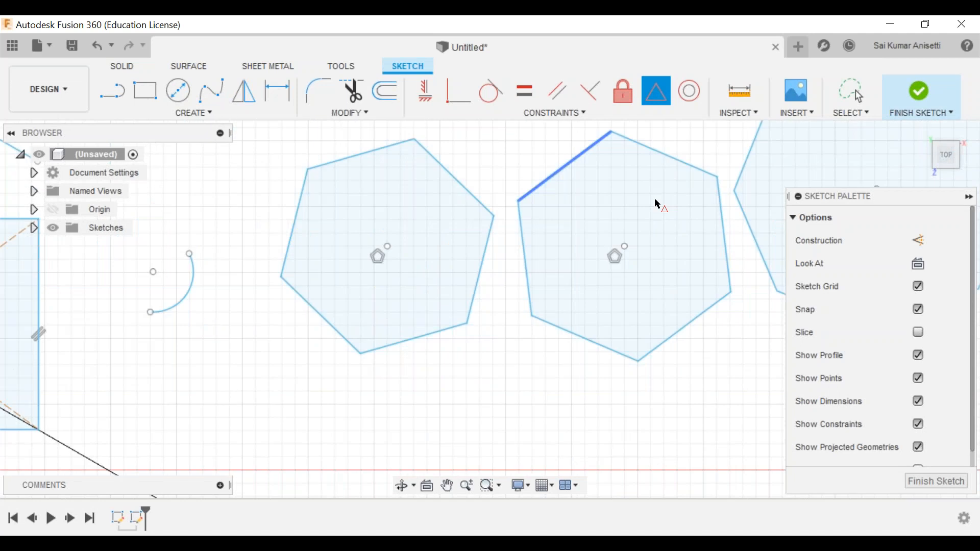
{"action": "left_click", "coordinate": [657, 204]}
{"action": "left_click", "coordinate": [689, 92]}
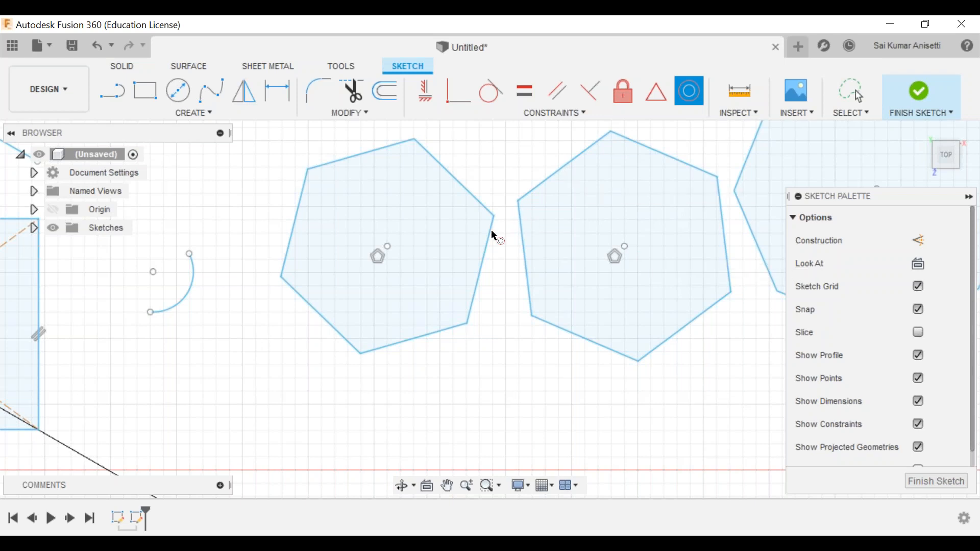
{"action": "mouse_move", "coordinate": [307, 280]}
{"action": "middle_mouse_down"}
{"action": "mouse_move", "coordinate": [462, 291]}
{"action": "mouse_move", "coordinate": [578, 283]}
{"action": "middle_mouse_up"}
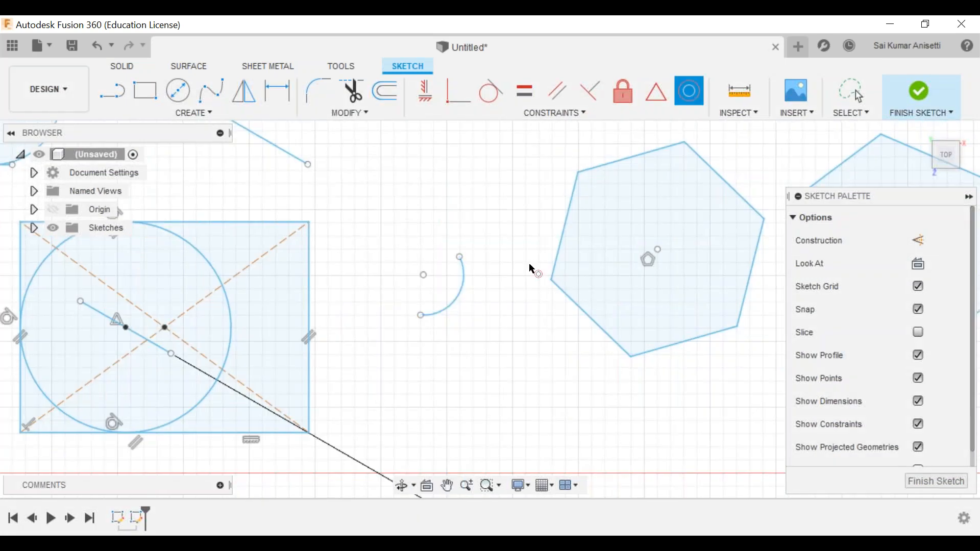
{"action": "middle_click_drag", "start_coordinate": [368, 306], "coordinate": [461, 287]}
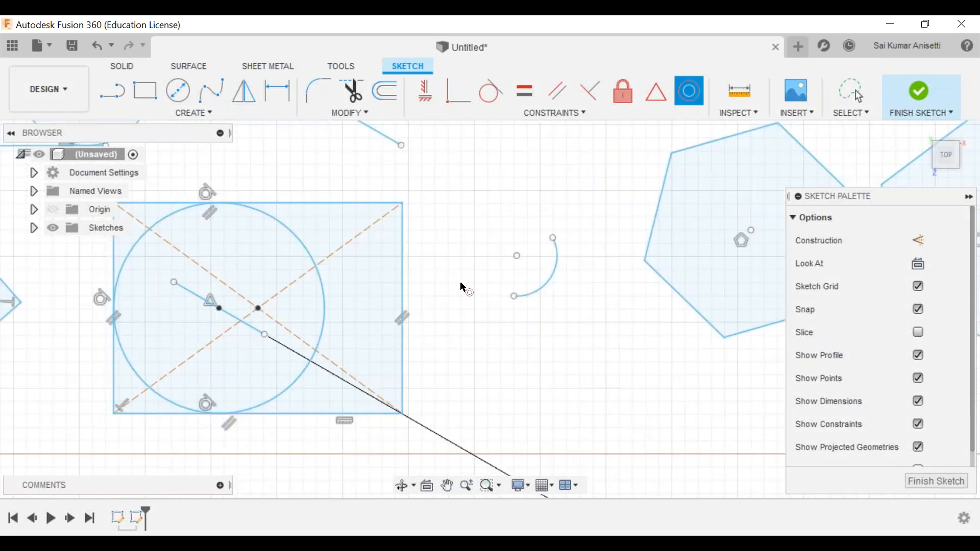
{"action": "left_click", "coordinate": [543, 286]}
{"action": "left_click", "coordinate": [324, 301]}
{"action": "middle_click_drag", "start_coordinate": [264, 326], "coordinate": [401, 263]}
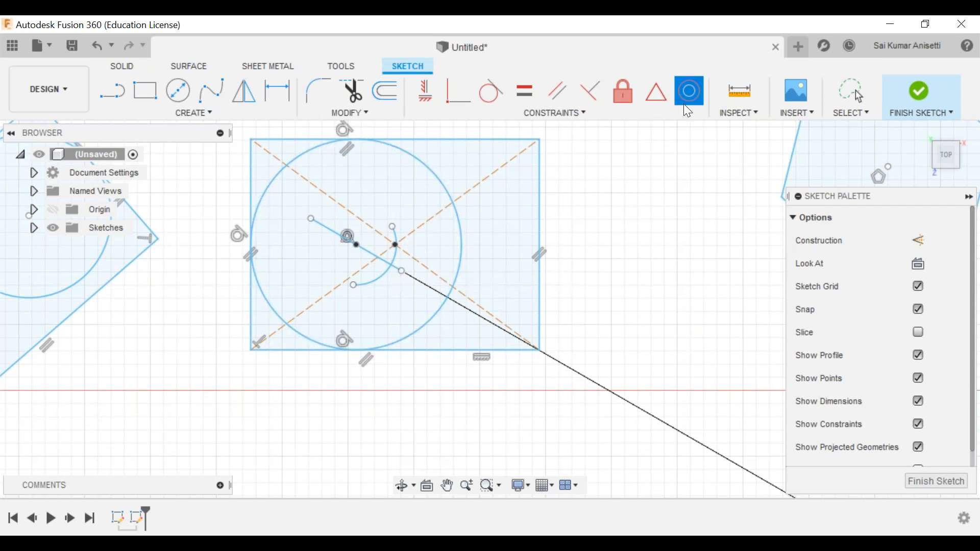
- Examine the constraint markers on the rectangle and its inner circle, including the tangent marker at the upper edge
{"action": "left_click", "coordinate": [564, 109]}
{"action": "middle_click_drag", "start_coordinate": [517, 245], "coordinate": [372, 325]}
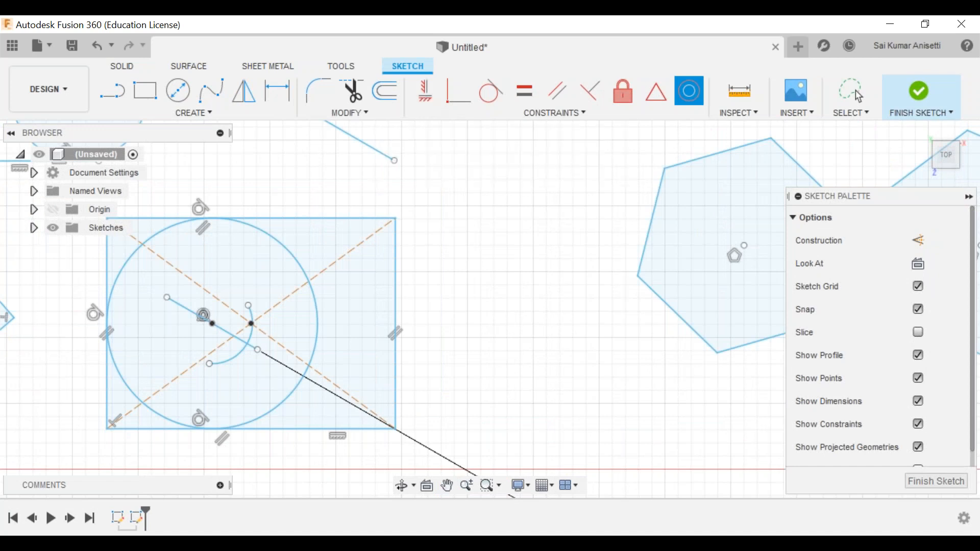
{"action": "left_click", "coordinate": [489, 103]}
{"action": "scroll", "coordinate": [226, 233], "scroll_direction": "up", "scroll_amount": 3}
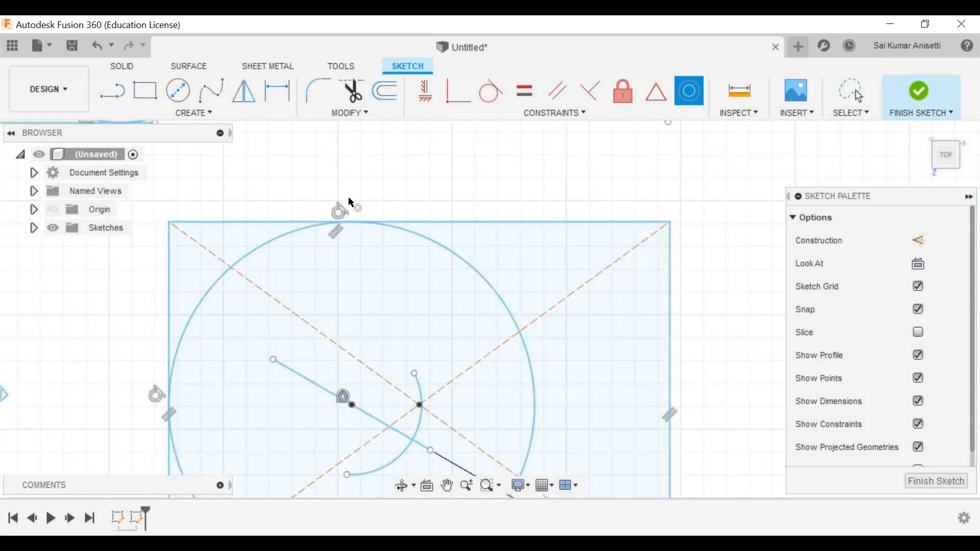
{"action": "left_click", "coordinate": [341, 225]}
{"action": "left_click", "coordinate": [267, 197]}
{"action": "middle_click_drag", "start_coordinate": [267, 197], "coordinate": [136, 160]}
{"action": "scroll", "coordinate": [561, 281], "scroll_direction": "down", "scroll_amount": 3}
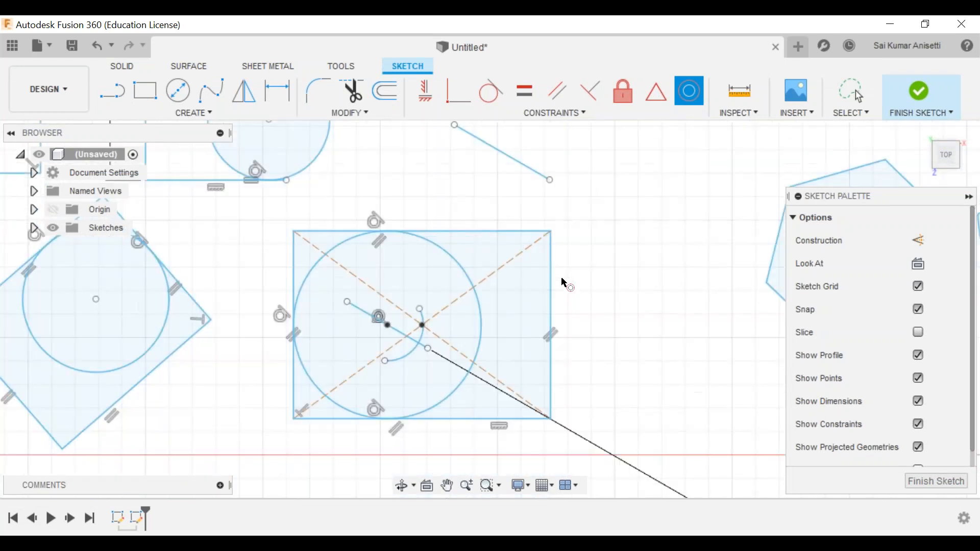
- Measure the solid circle above the dashed construction line with the Measure tool and close the measurement
{"action": "scroll", "coordinate": [564, 282], "scroll_direction": "down", "scroll_amount": 1}
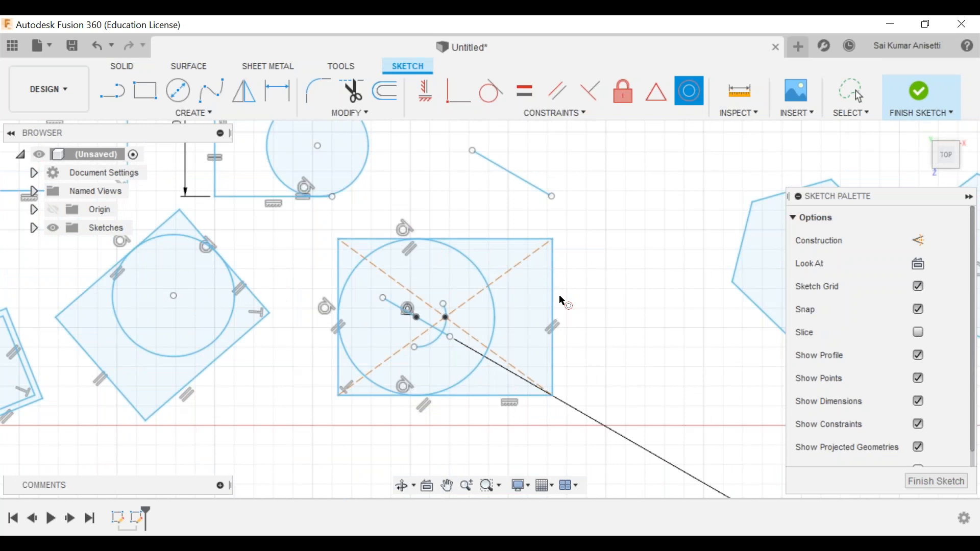
{"action": "scroll", "coordinate": [562, 301], "scroll_direction": "down", "scroll_amount": 2}
{"action": "scroll", "coordinate": [484, 317], "scroll_direction": "down", "scroll_amount": 3}
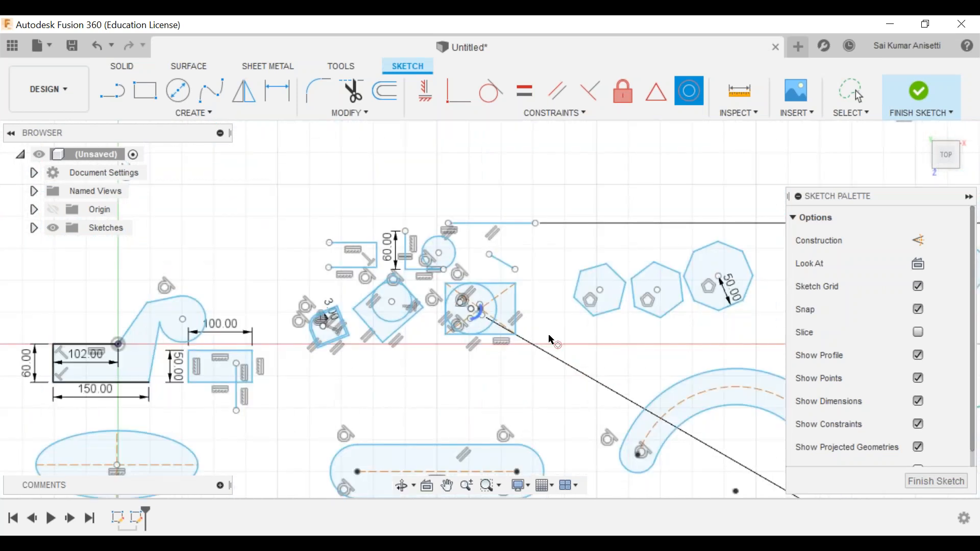
{"action": "scroll", "coordinate": [551, 339], "scroll_direction": "down", "scroll_amount": 1}
{"action": "scroll", "coordinate": [551, 339], "scroll_direction": "down", "scroll_amount": 2}
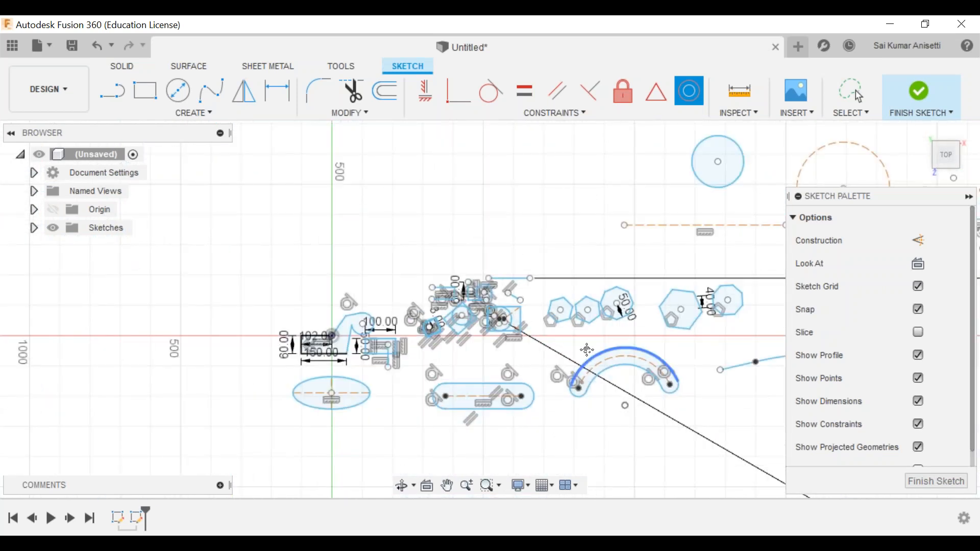
{"action": "middle_click_drag", "start_coordinate": [751, 291], "coordinate": [591, 301]}
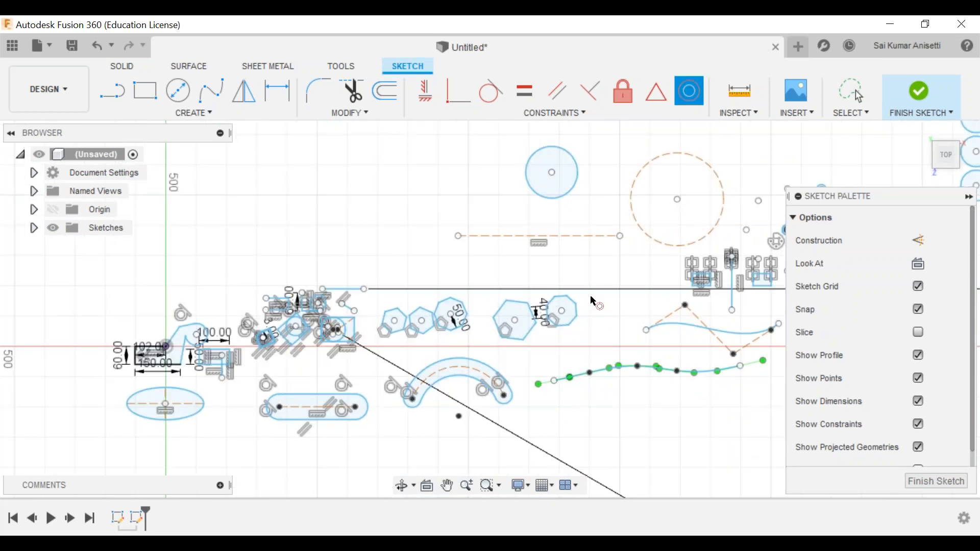
{"action": "scroll", "coordinate": [592, 301], "scroll_direction": "down", "scroll_amount": 2}
{"action": "left_click", "coordinate": [739, 113]}
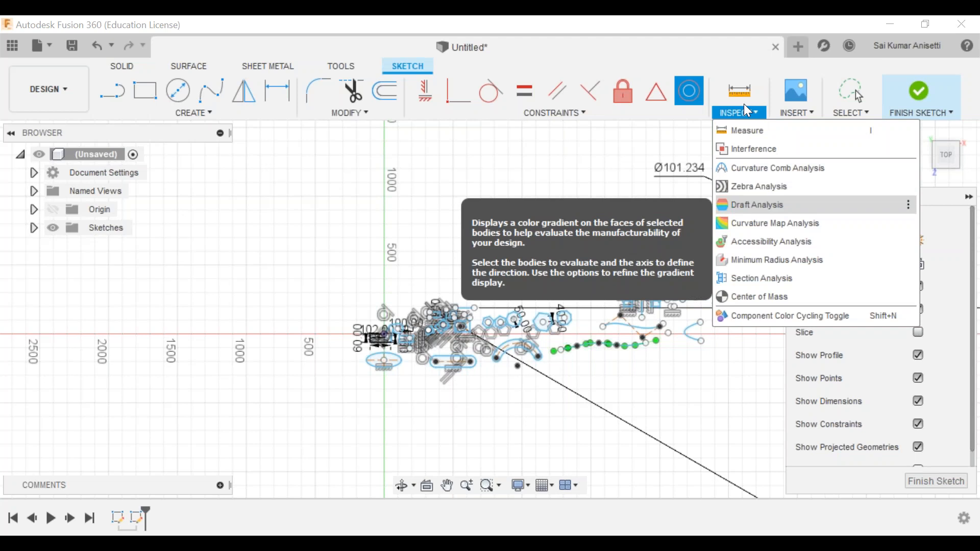
{"action": "left_click", "coordinate": [764, 134]}
{"action": "scroll", "coordinate": [555, 248], "scroll_direction": "up", "scroll_amount": 5}
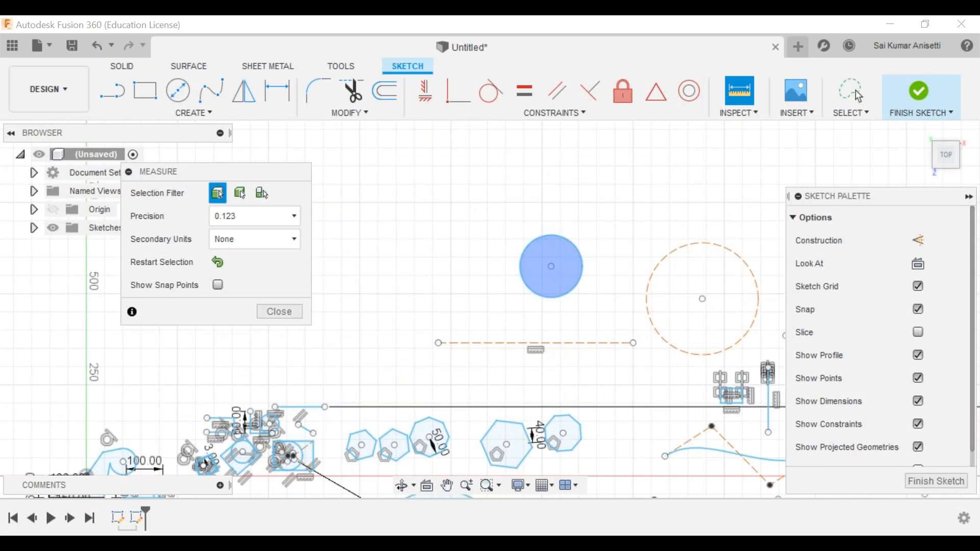
{"action": "left_click", "coordinate": [528, 248]}
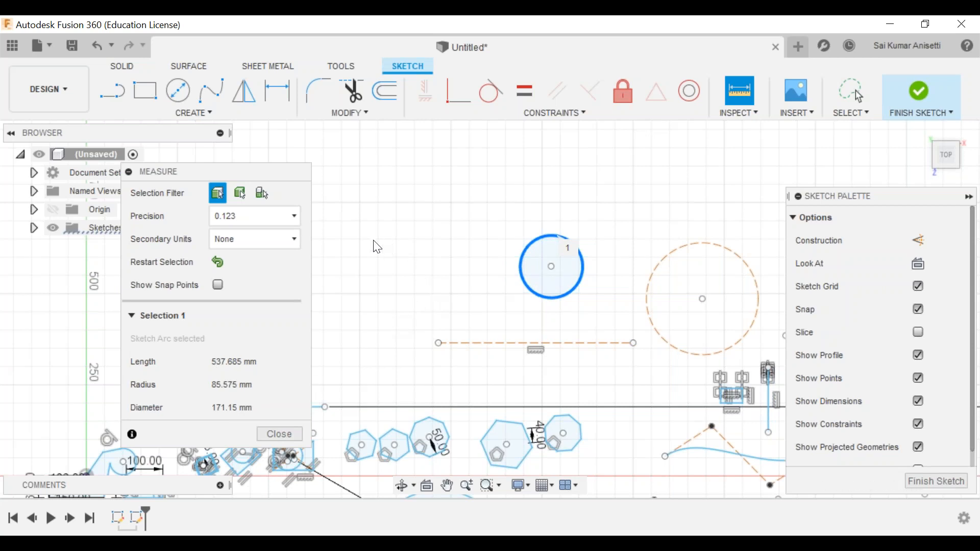
{"action": "left_click", "coordinate": [298, 435]}
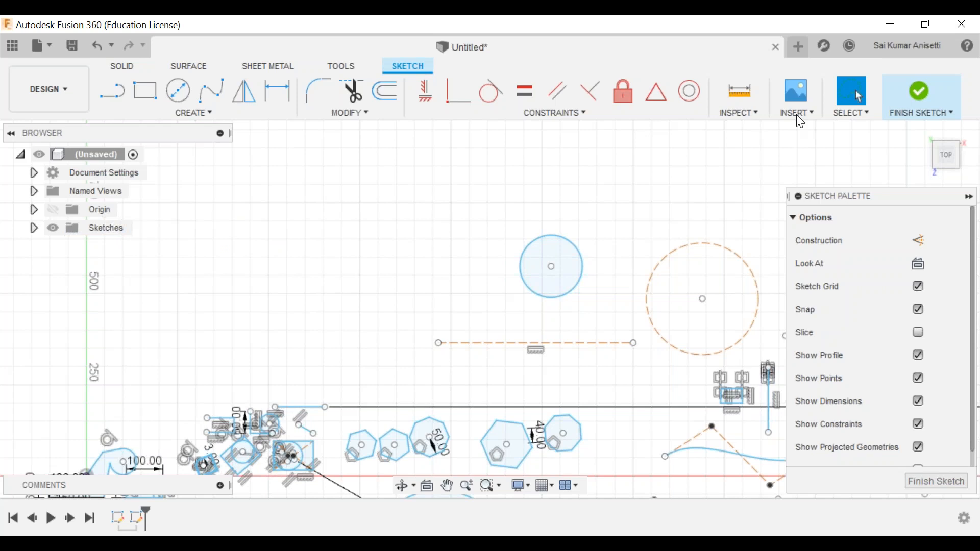
{"action": "left_click", "coordinate": [799, 113]}
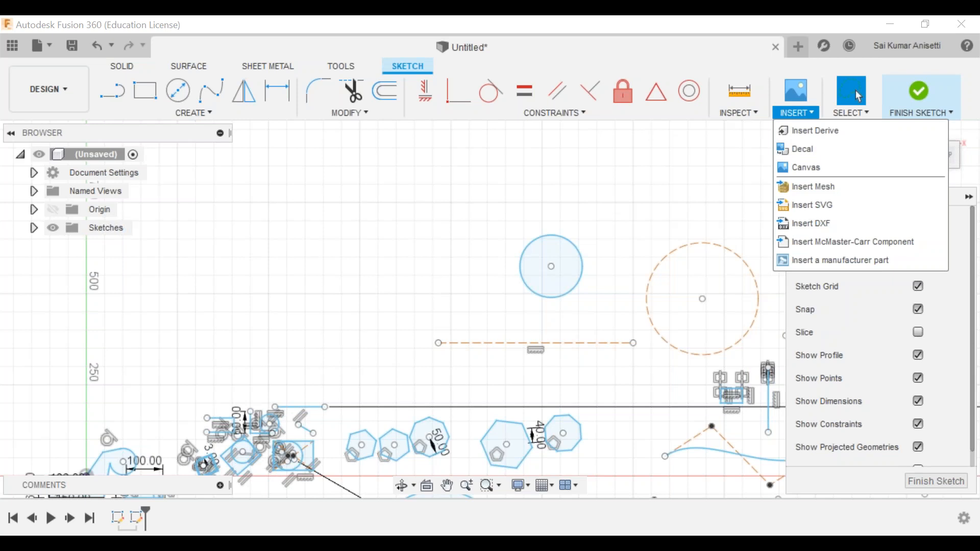
{"action": "left_click", "coordinate": [757, 183]}
- Select the solid circle, the dashed construction line and the dashed circle together with Window Selection
{"action": "scroll", "coordinate": [761, 184], "scroll_direction": "up", "scroll_amount": 1}
{"action": "middle_click_drag", "start_coordinate": [761, 185], "coordinate": [714, 194]}
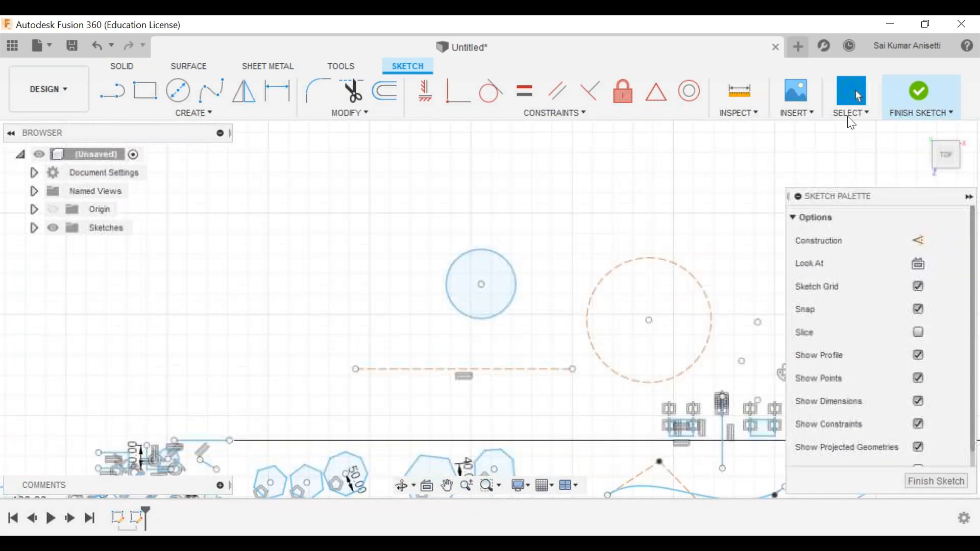
{"action": "left_click", "coordinate": [851, 112]}
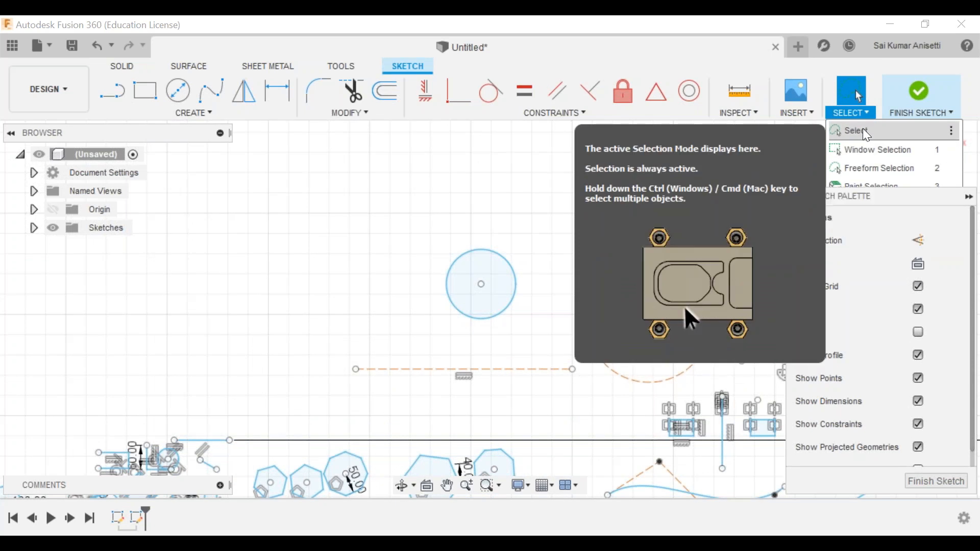
{"action": "left_click", "coordinate": [867, 148]}
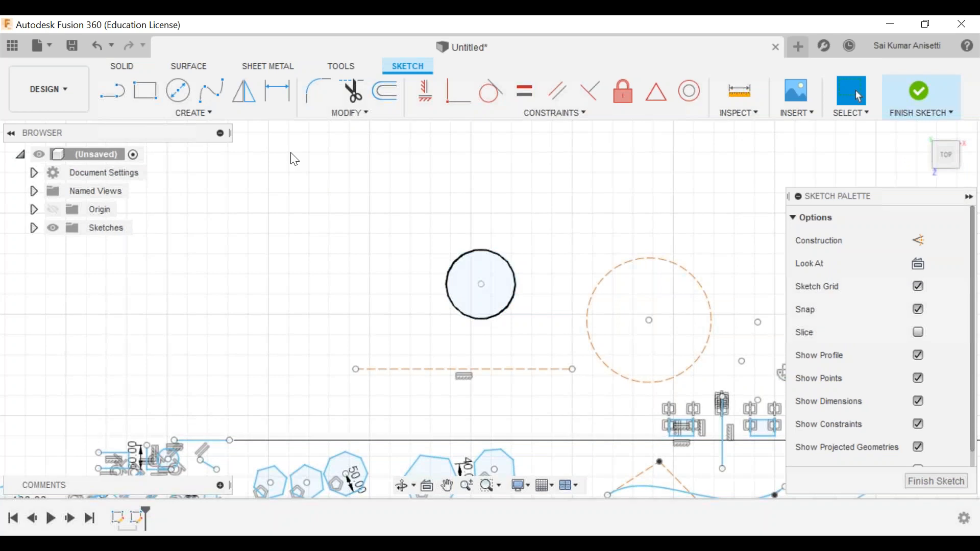
{"action": "left_click", "coordinate": [342, 180]}
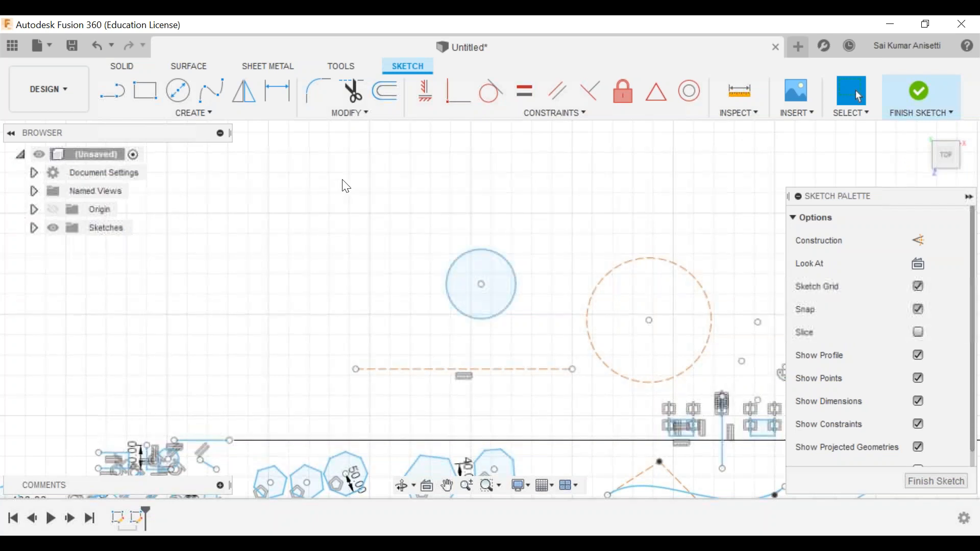
{"action": "left_click_drag", "start_coordinate": [288, 150], "coordinate": [739, 410]}
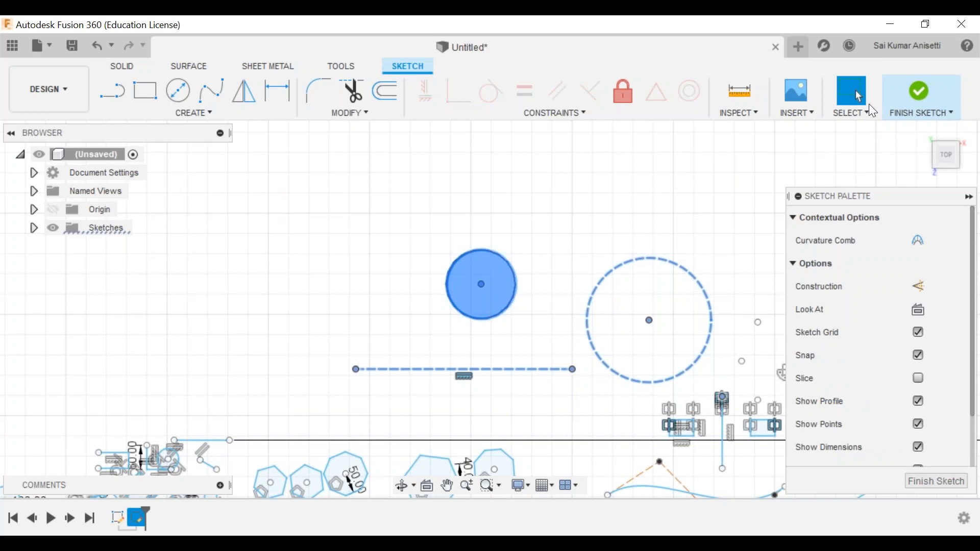
{"action": "left_click", "coordinate": [854, 148]}
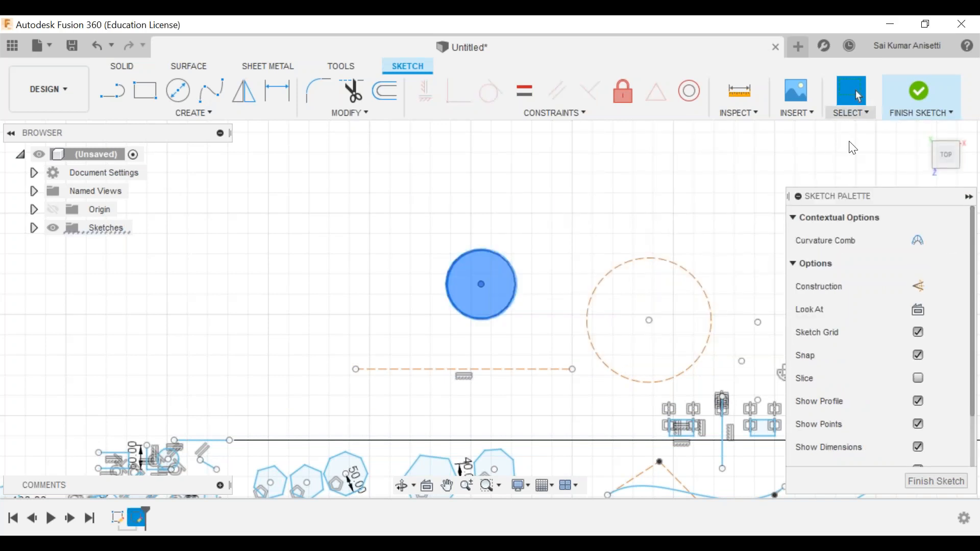
- Use Freeform Selection to select the area around the solid circle and the dashed construction line
{"action": "left_click", "coordinate": [851, 113]}
{"action": "left_click", "coordinate": [862, 165]}
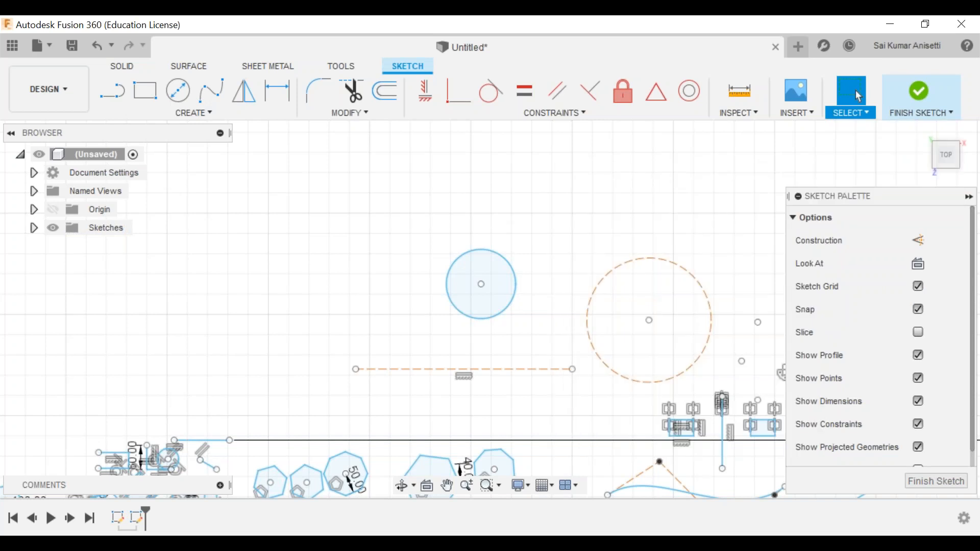
{"action": "mouse_move", "coordinate": [318, 199]}
{"action": "middle_mouse_down"}
{"action": "mouse_move", "coordinate": [215, 167]}
{"action": "mouse_move", "coordinate": [202, 173]}
{"action": "middle_mouse_up"}
{"action": "mouse_move", "coordinate": [247, 202]}
{"action": "left_mouse_down"}
{"action": "mouse_move", "coordinate": [373, 436]}
{"action": "mouse_move", "coordinate": [430, 308]}
{"action": "left_mouse_up"}
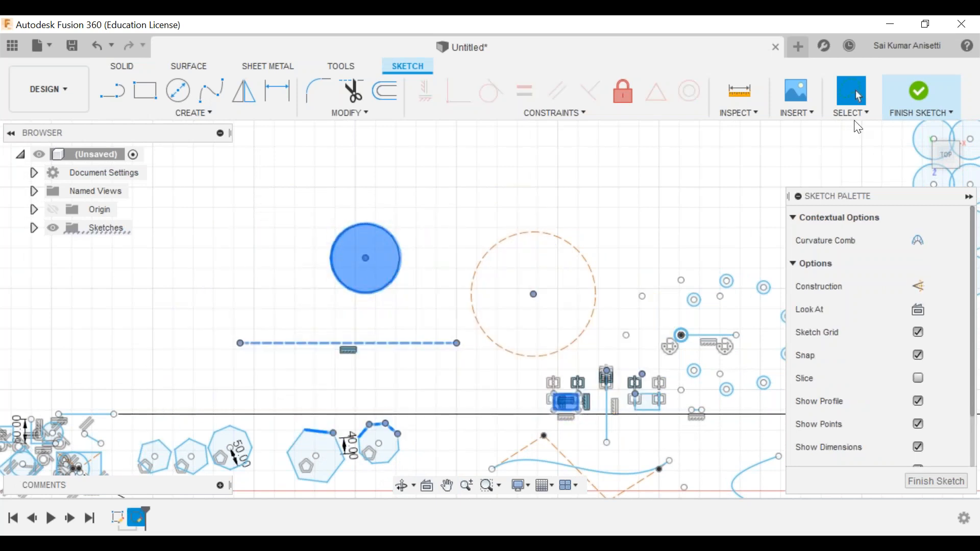
- Use Paint Selection to pick the dashed construction circle, the five polygons and the long horizontal line, and delete them
{"action": "left_click", "coordinate": [850, 112]}
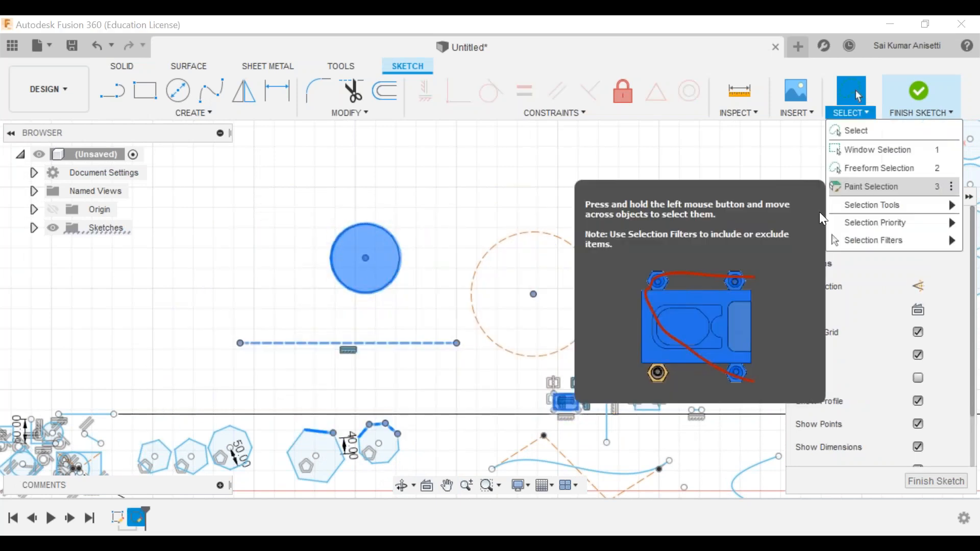
{"action": "left_click", "coordinate": [832, 190]}
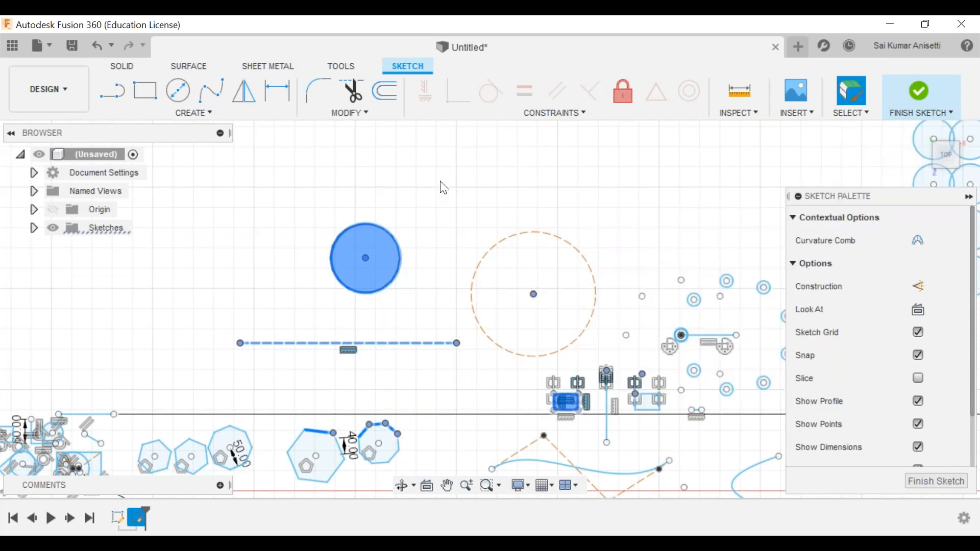
{"action": "left_click", "coordinate": [512, 237]}
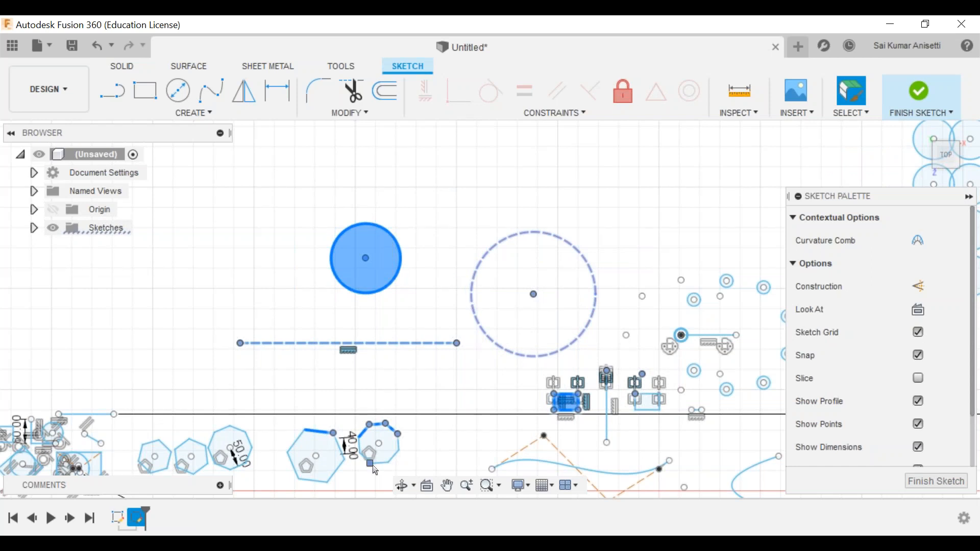
{"action": "left_click_drag", "start_coordinate": [373, 464], "coordinate": [367, 464]}
{"action": "left_click_drag", "start_coordinate": [296, 455], "coordinate": [295, 442]}
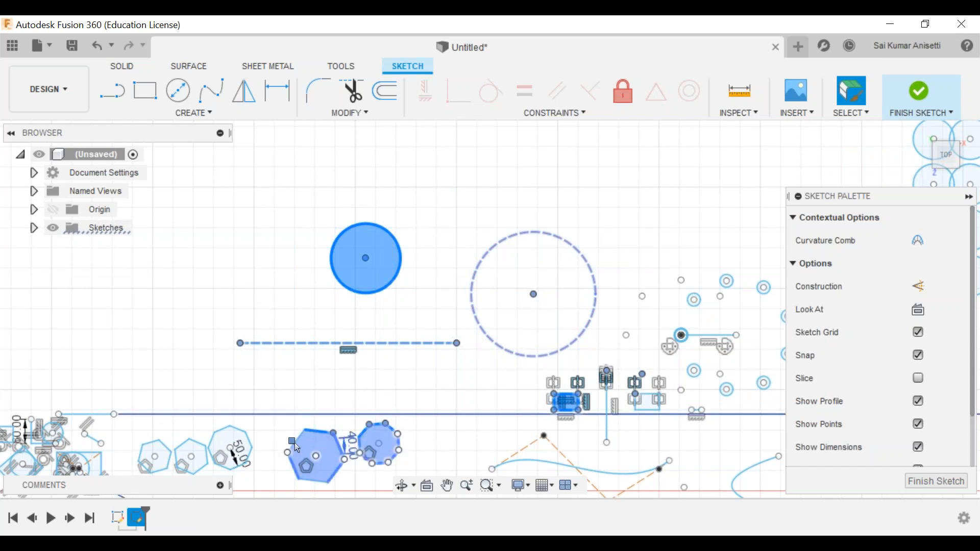
{"action": "left_click", "coordinate": [247, 434]}
{"action": "left_click_drag", "start_coordinate": [136, 445], "coordinate": [206, 447]}
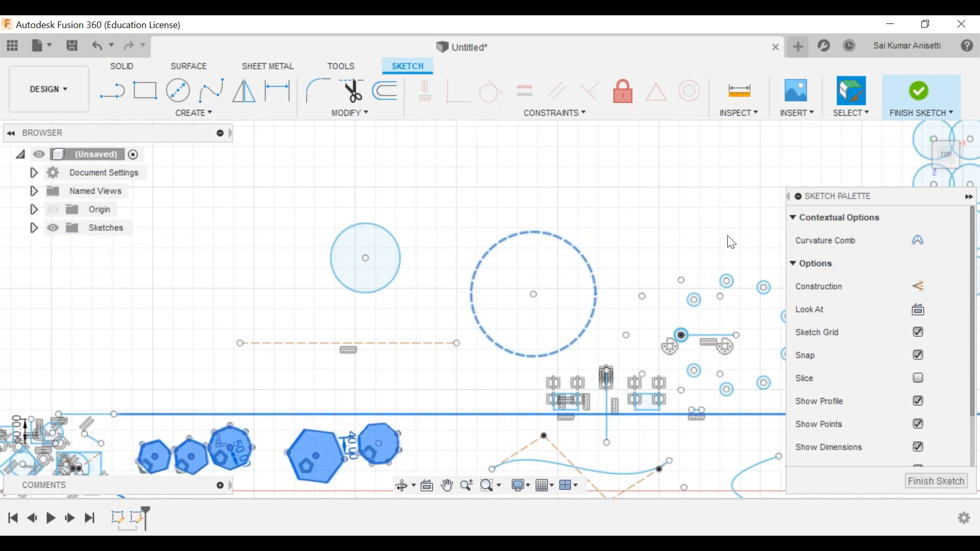
{"action": "key", "text": "Delete"}
- Switch the selection mode from Paint Selection back to the standard Select mode
{"action": "left_click", "coordinate": [865, 114]}
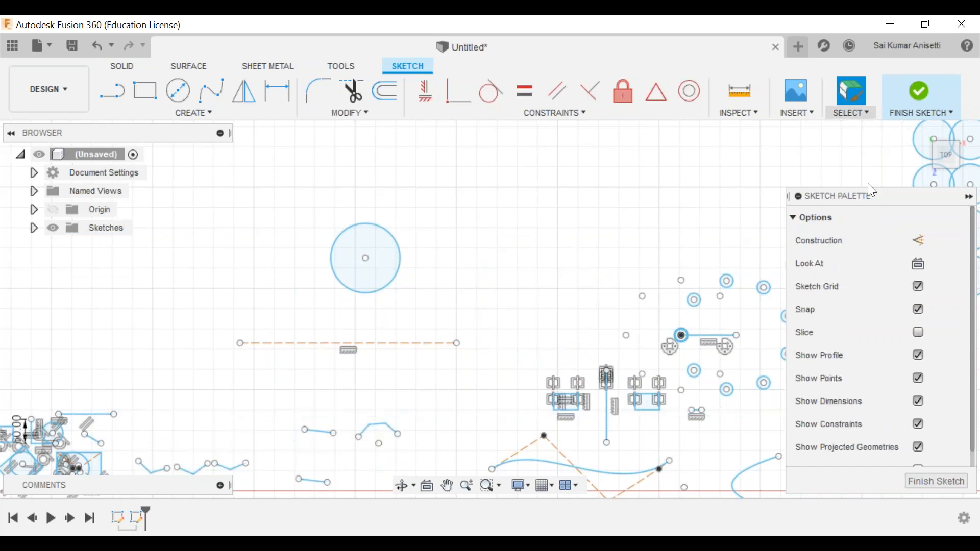
{"action": "left_click", "coordinate": [721, 191]}
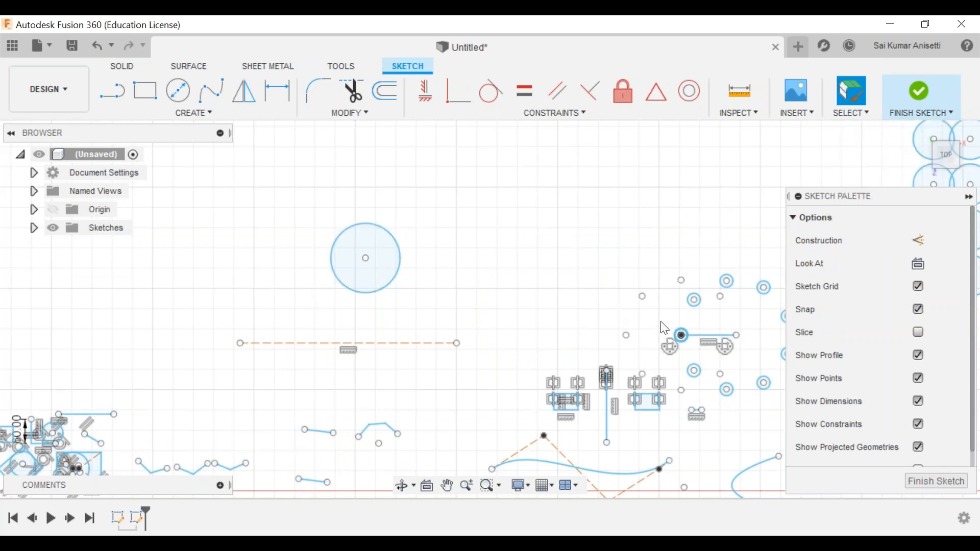
{"action": "middle_click_drag", "start_coordinate": [535, 271], "coordinate": [610, 256]}
{"action": "scroll", "coordinate": [613, 255], "scroll_direction": "down", "scroll_amount": 4}
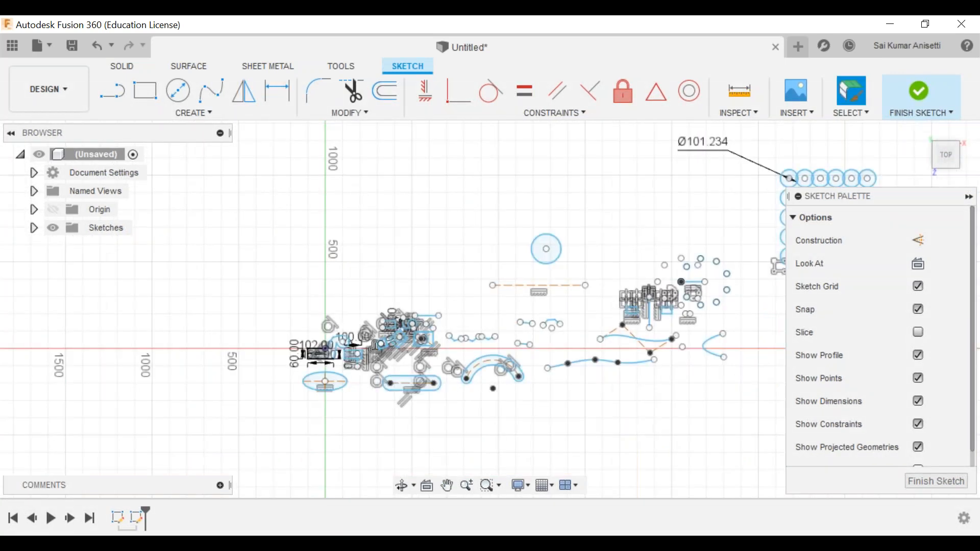
{"action": "scroll", "coordinate": [574, 282], "scroll_direction": "down", "scroll_amount": 1}
{"action": "middle_click_drag", "start_coordinate": [574, 283], "coordinate": [490, 305]}
{"action": "scroll", "coordinate": [522, 291], "scroll_direction": "down", "scroll_amount": 1}
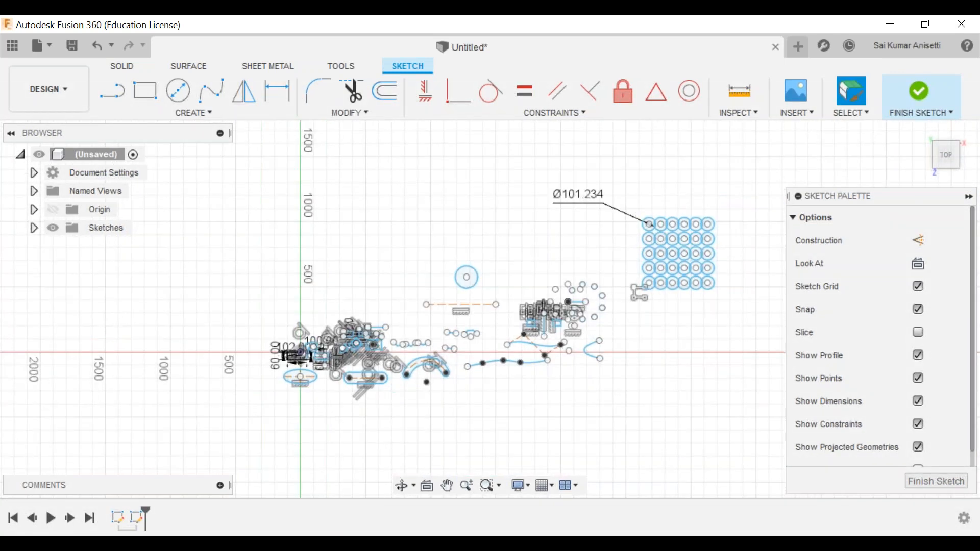
{"action": "left_click_drag", "start_coordinate": [466, 277], "coordinate": [600, 358]}
{"action": "left_click", "coordinate": [851, 113]}
{"action": "left_click", "coordinate": [844, 129]}
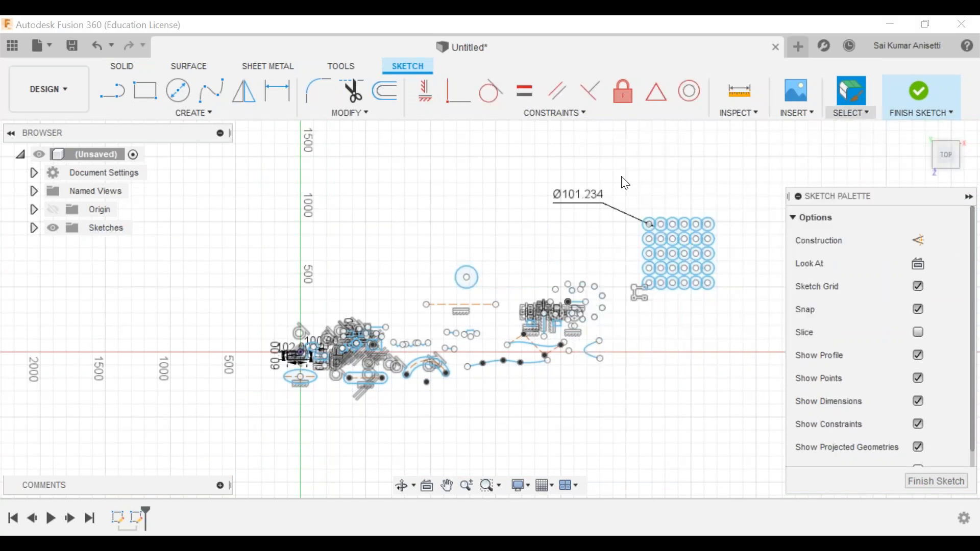
- Try to select the whole sketch with a selection window and delete it
{"action": "left_click_drag", "start_coordinate": [203, 158], "coordinate": [750, 407]}
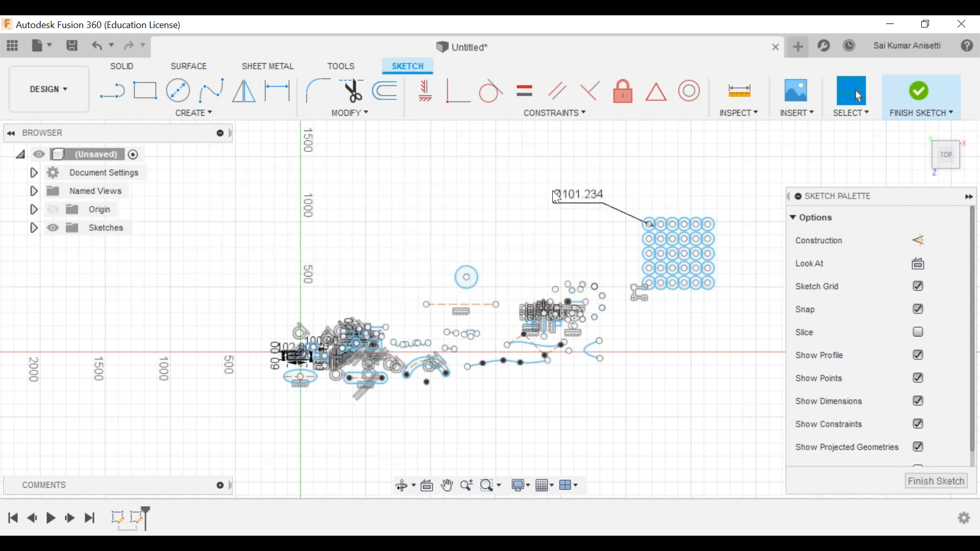
{"action": "left_click_drag", "start_coordinate": [218, 170], "coordinate": [731, 426]}
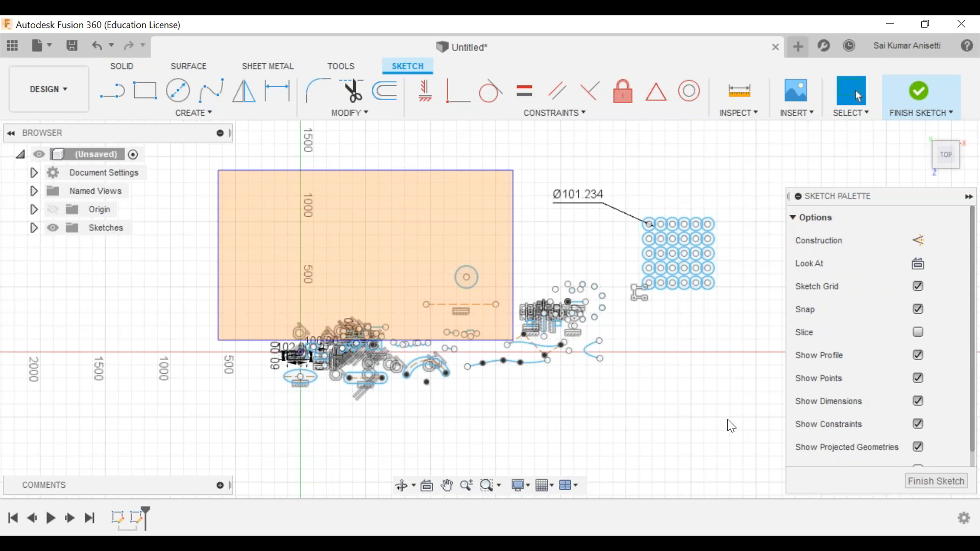
{"action": "key", "text": "Delete"}
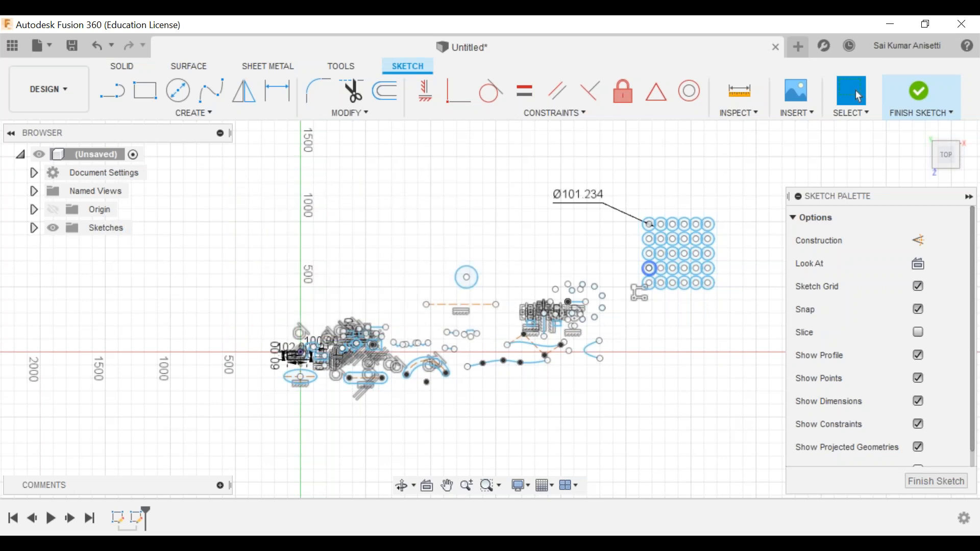
- Examine the remaining sketch geometry from the overall layout to the shapes near the origin
{"action": "middle_click_drag", "start_coordinate": [431, 285], "coordinate": [442, 238]}
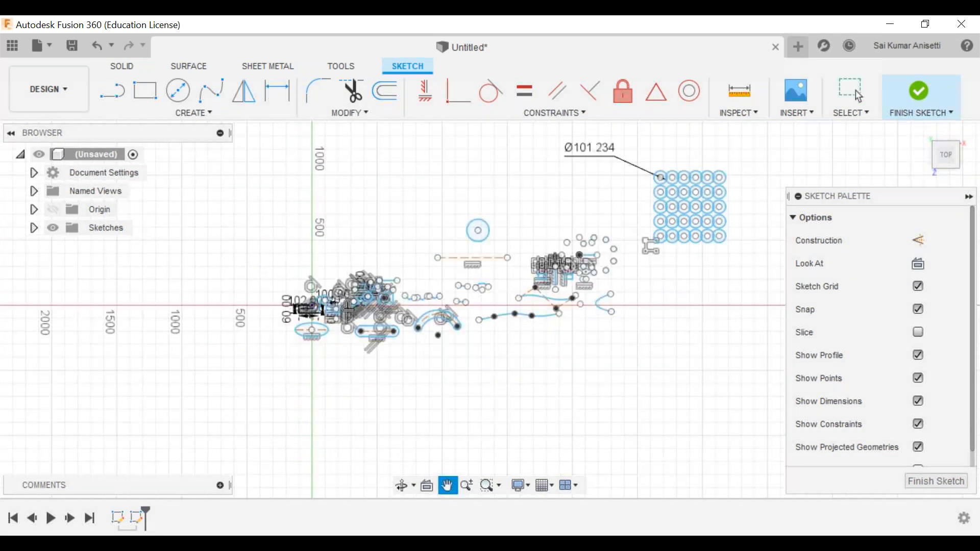
{"action": "scroll", "coordinate": [438, 238], "scroll_direction": "down", "scroll_amount": 3}
{"action": "scroll", "coordinate": [446, 250], "scroll_direction": "up", "scroll_amount": 5}
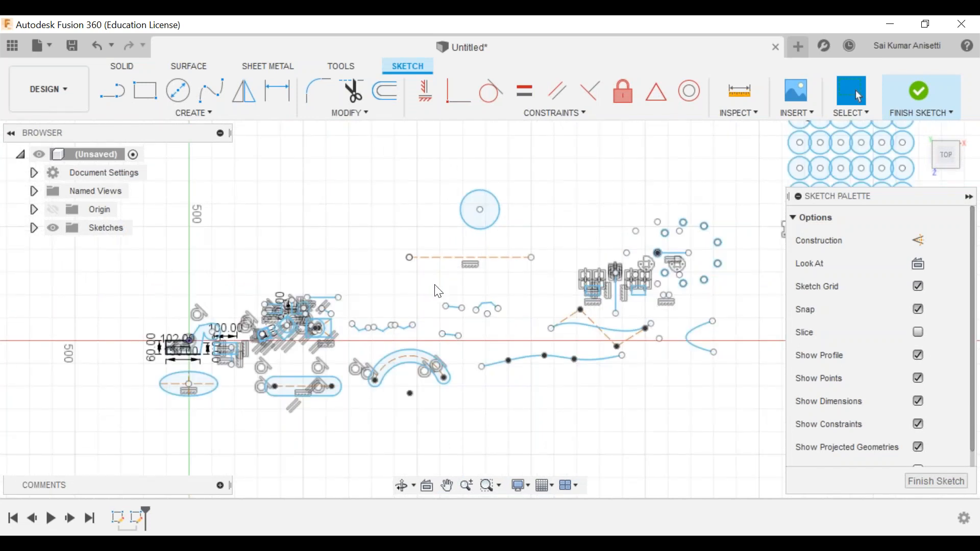
{"action": "scroll", "coordinate": [441, 282], "scroll_direction": "up", "scroll_amount": 1}
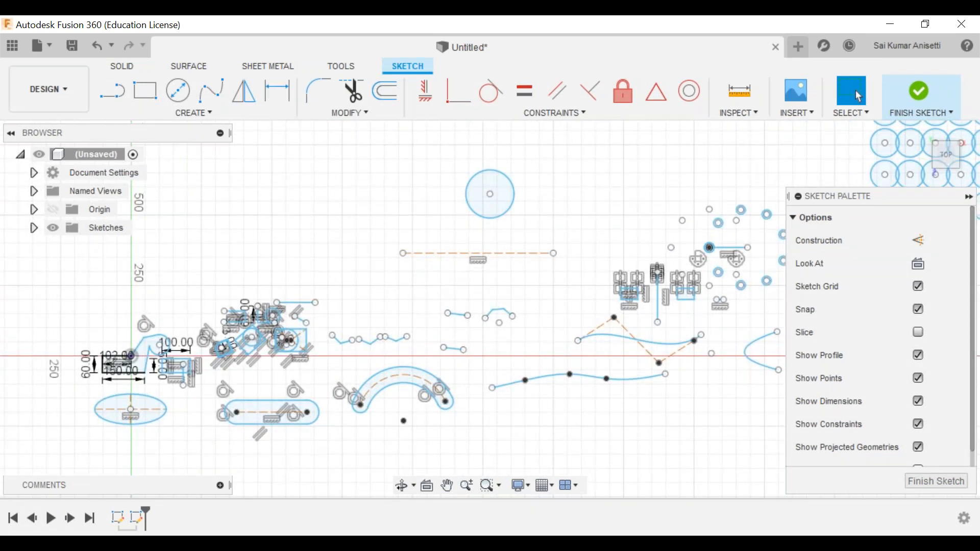
{"action": "scroll", "coordinate": [437, 276], "scroll_direction": "up", "scroll_amount": 2}
{"action": "middle_click_drag", "start_coordinate": [159, 247], "coordinate": [332, 265]}
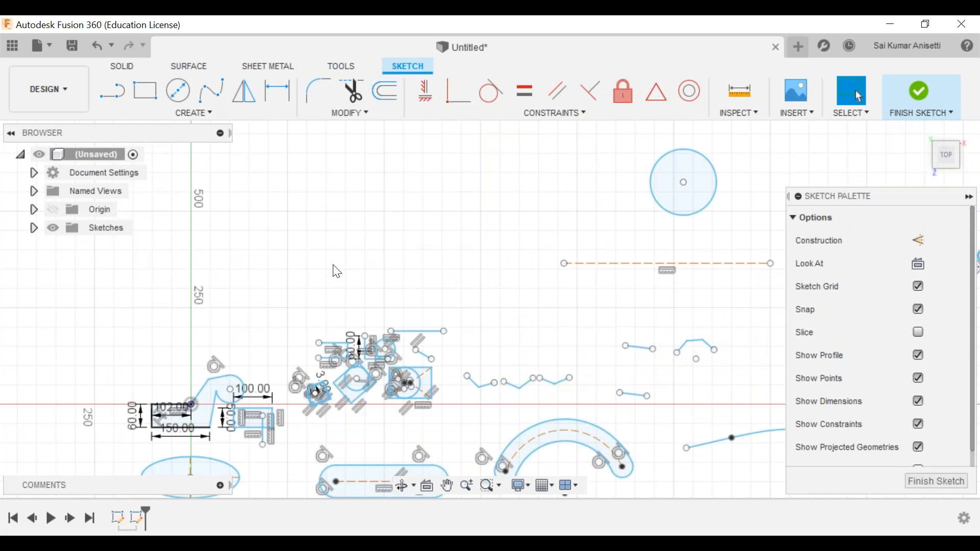
{"action": "scroll", "coordinate": [333, 265], "scroll_direction": "up", "scroll_amount": 1}
{"action": "middle_click_drag", "start_coordinate": [244, 130], "coordinate": [266, 178]}
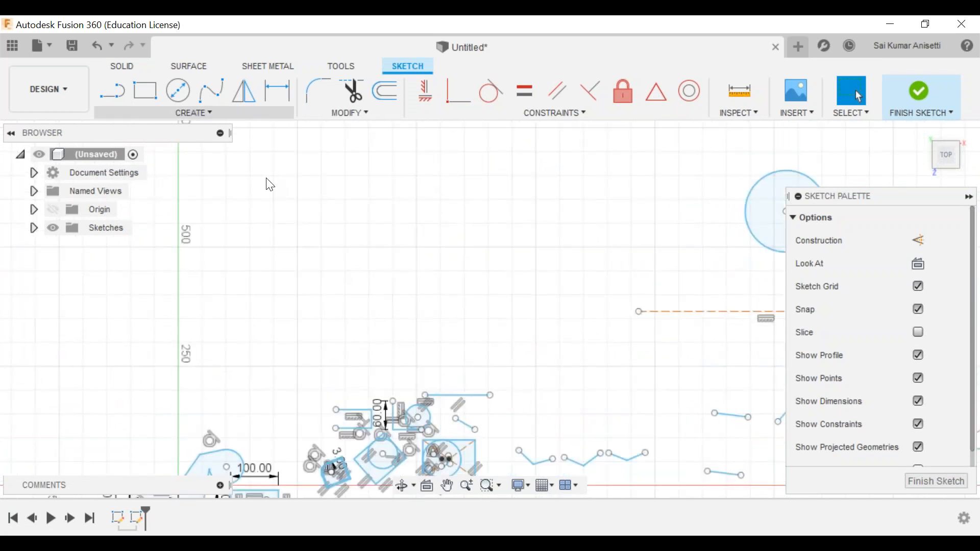
- Draw a two-point rectangle about 399 mm wide and 265 mm high in the empty area above the shapes near the origin
{"action": "key", "text": "r"}
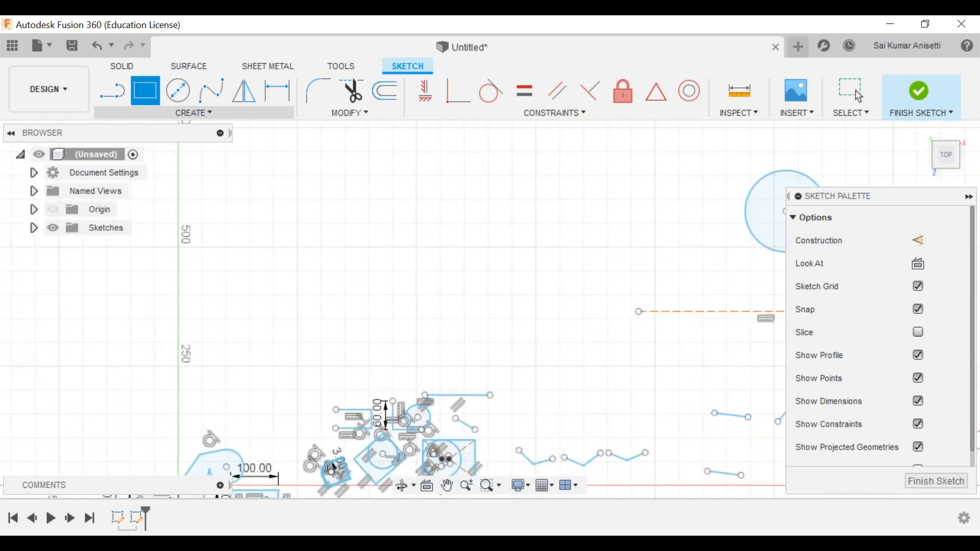
{"action": "left_click", "coordinate": [345, 199]}
{"action": "left_click", "coordinate": [535, 325]}
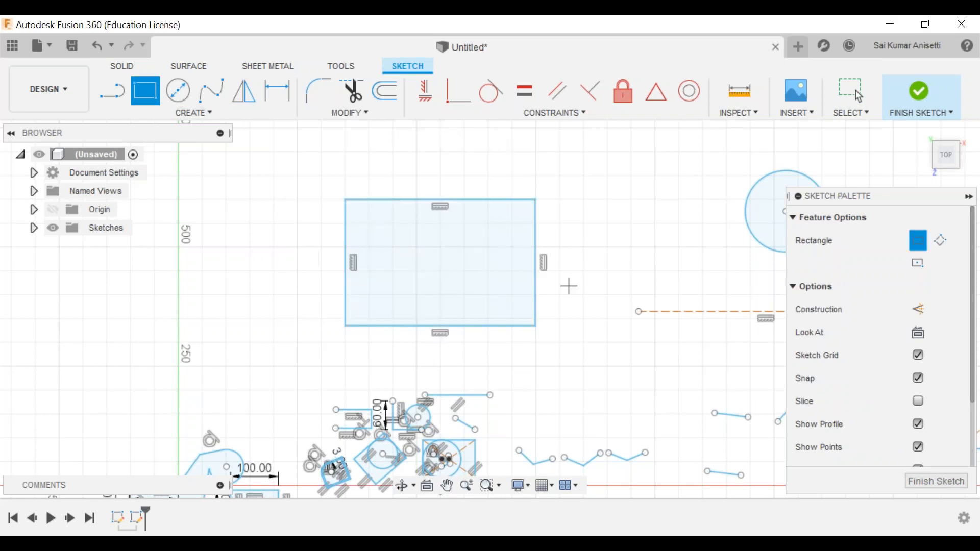
{"action": "key", "text": "Escape"}
{"action": "middle_click_drag", "start_coordinate": [406, 208], "coordinate": [387, 200]}
{"action": "double_click", "coordinate": [388, 199]}
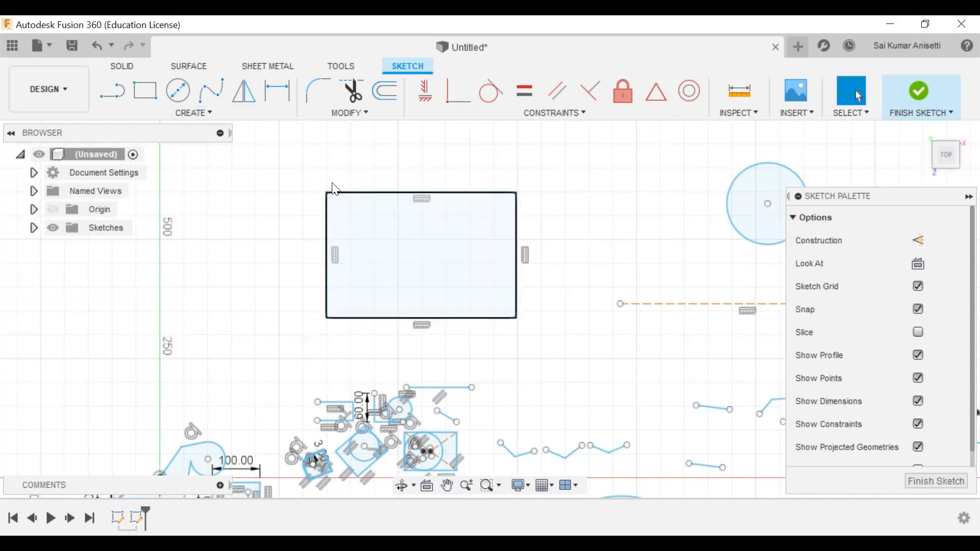
{"action": "left_click", "coordinate": [297, 152]}
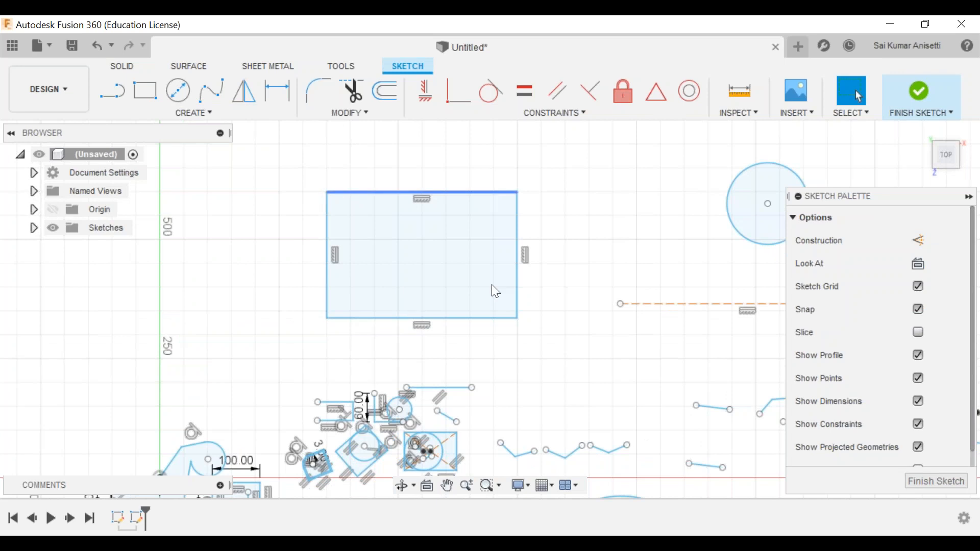
{"action": "middle_click_drag", "start_coordinate": [309, 237], "coordinate": [314, 205]}
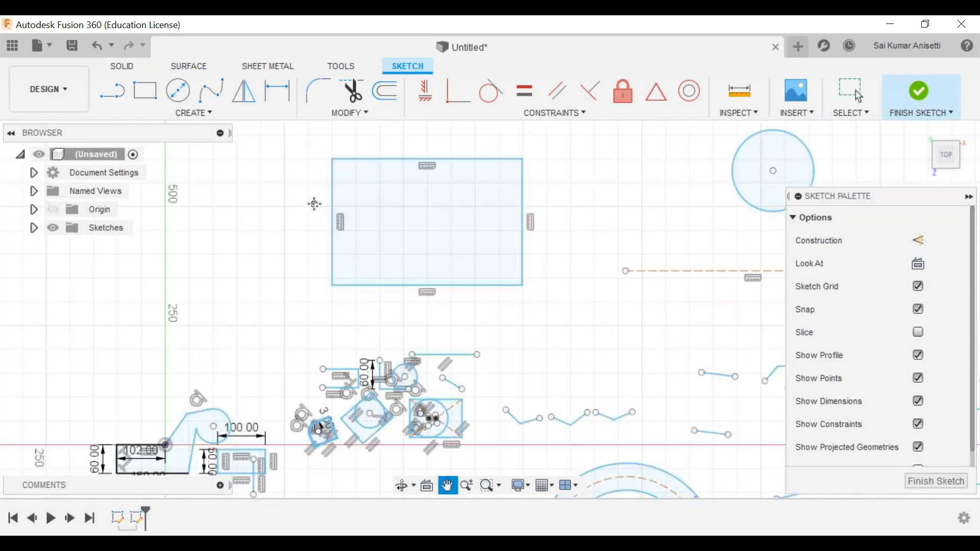
{"action": "middle_click_drag", "start_coordinate": [319, 429], "coordinate": [330, 441]}
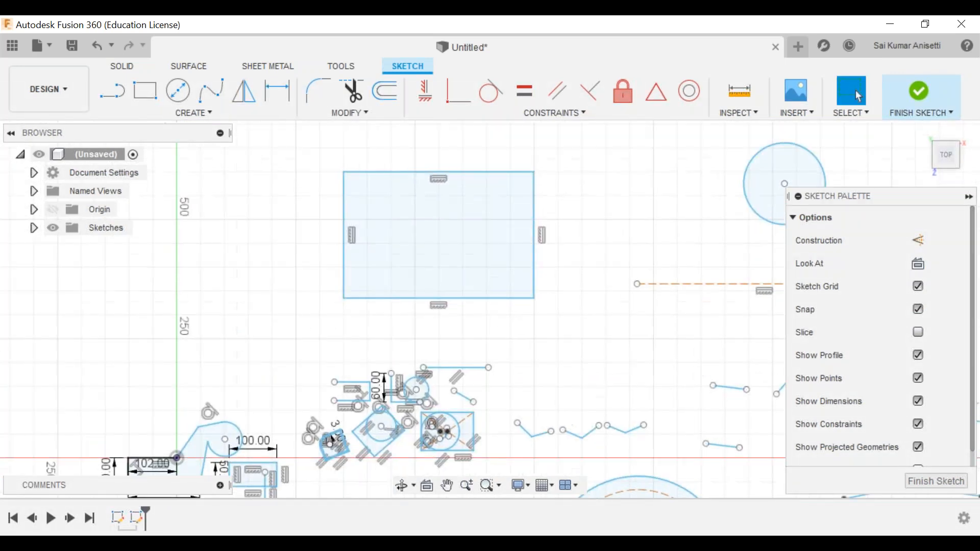
- Dimension the new rectangle's width along its lower edge and its height along its right edge
{"action": "key", "text": "d"}
{"action": "left_click", "coordinate": [360, 300]}
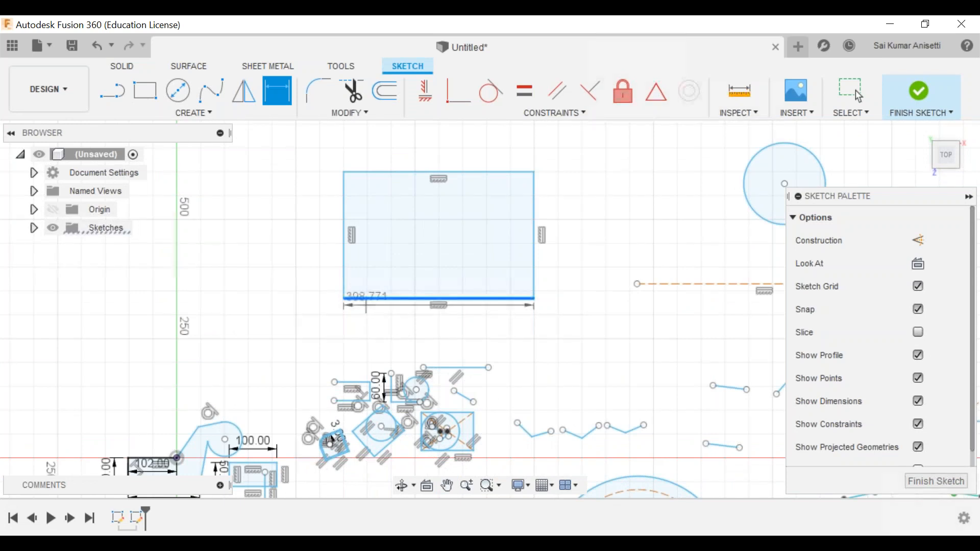
{"action": "left_click", "coordinate": [475, 327]}
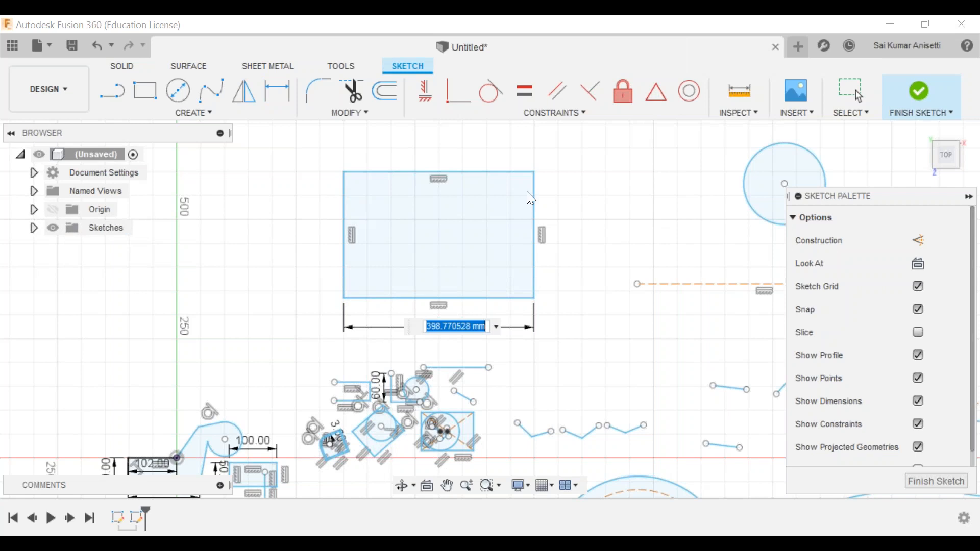
{"action": "key", "text": "Return"}
{"action": "key", "text": "d"}
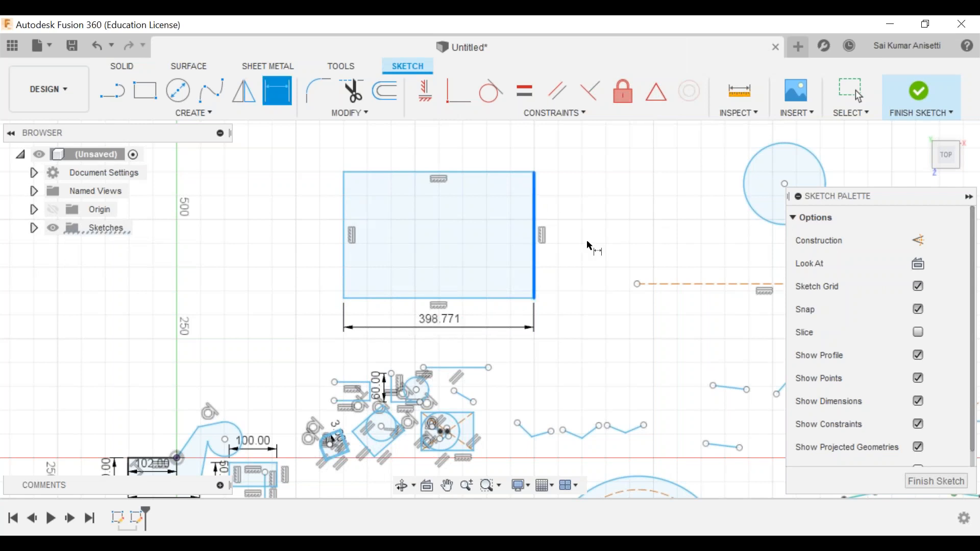
{"action": "left_click", "coordinate": [507, 185]}
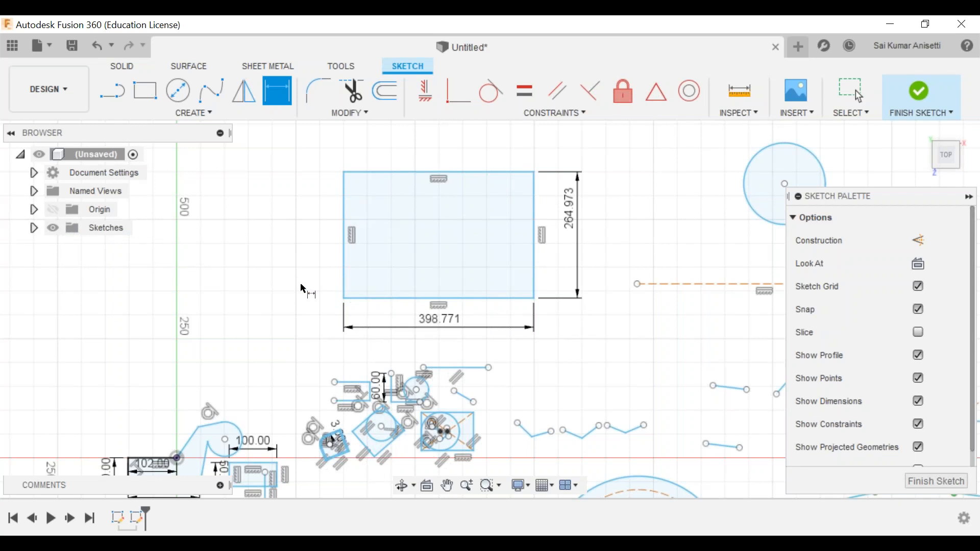
- Dimension the horizontal distance between the sketch origin and the rectangle's lower-left corner
{"action": "left_click", "coordinate": [343, 298]}
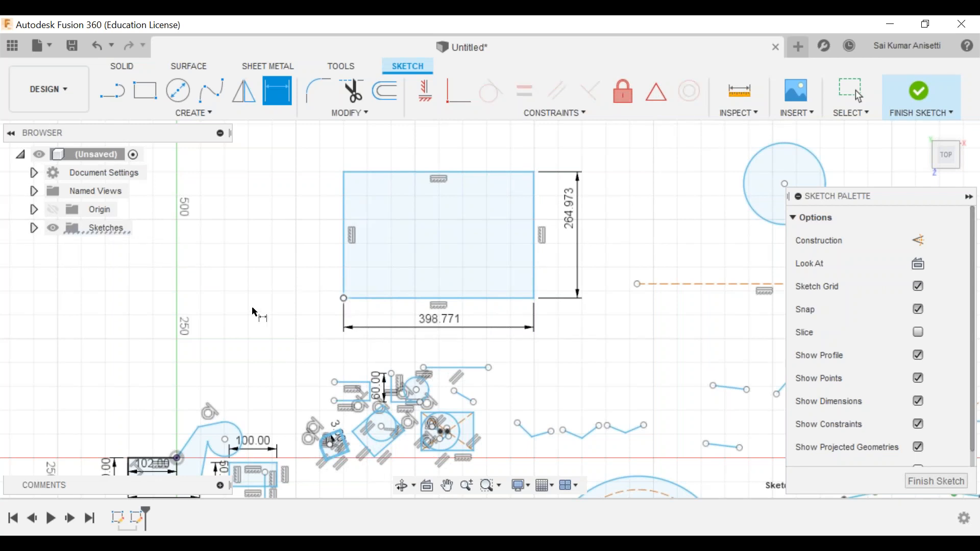
{"action": "middle_click_drag", "start_coordinate": [182, 460], "coordinate": [187, 385]}
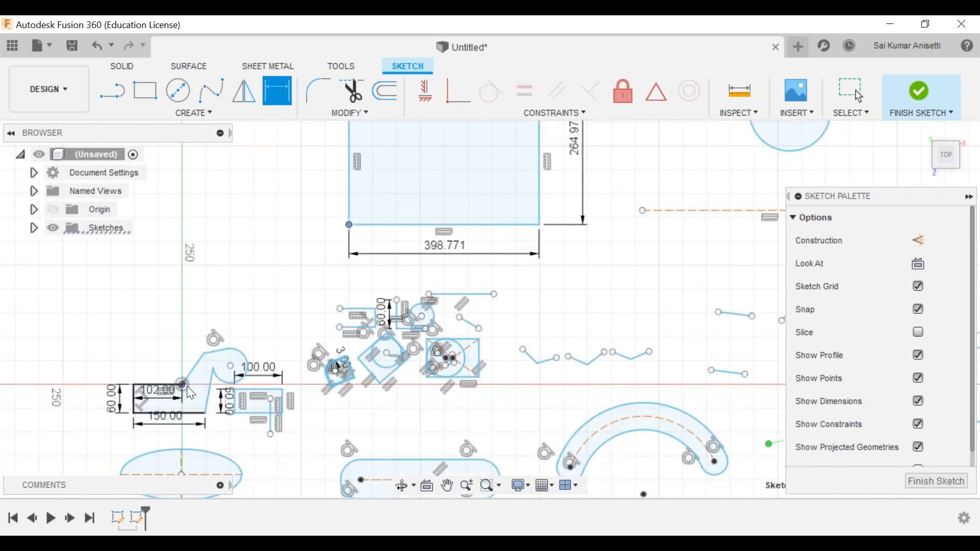
{"action": "left_click", "coordinate": [182, 384]}
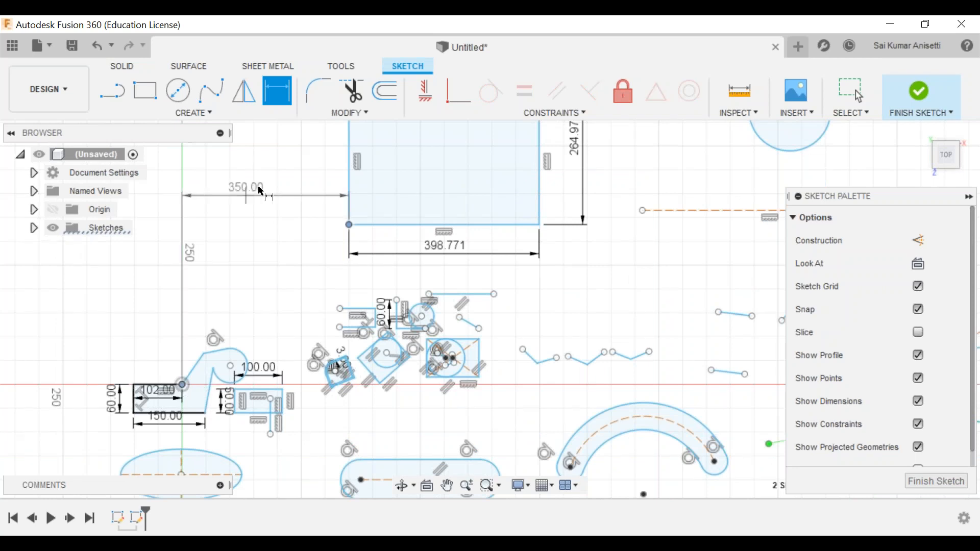
{"action": "left_click", "coordinate": [261, 188]}
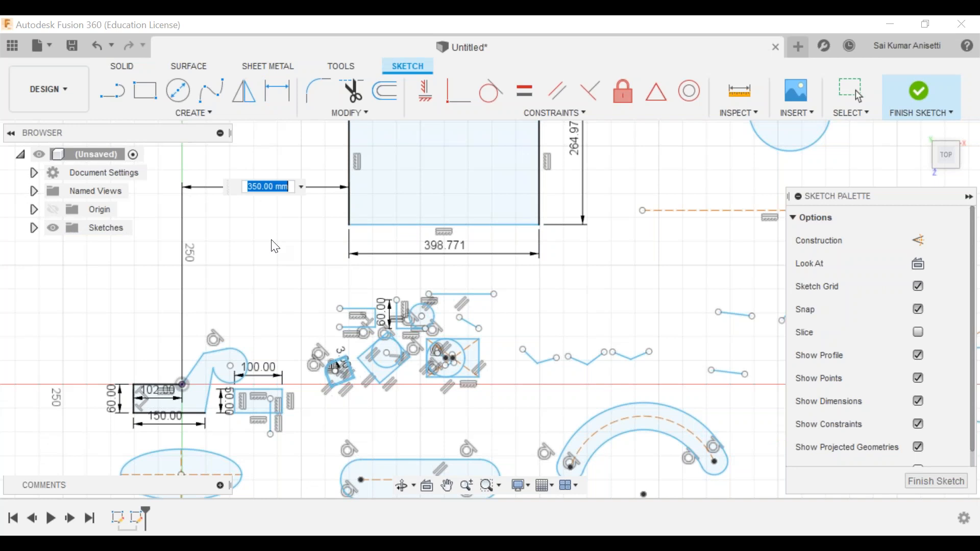
{"action": "key", "text": "Return"}
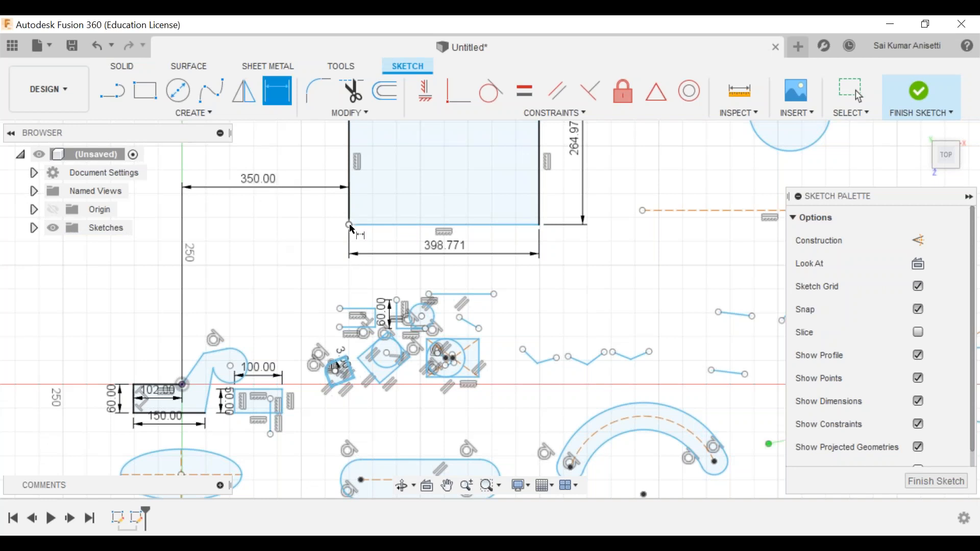
- Dimension the vertical distance between the sketch origin and the rectangle's lower-left corner
{"action": "left_click", "coordinate": [350, 225]}
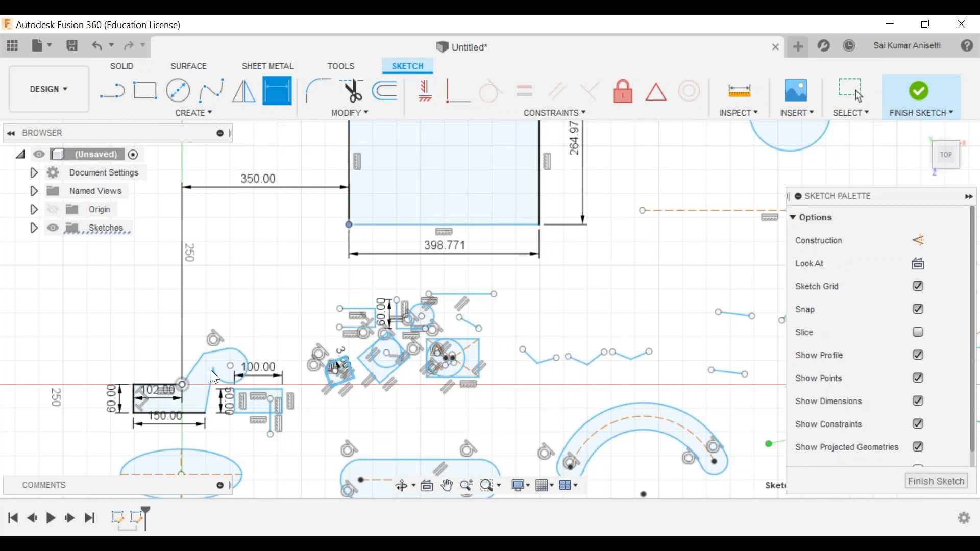
{"action": "left_click", "coordinate": [182, 385]}
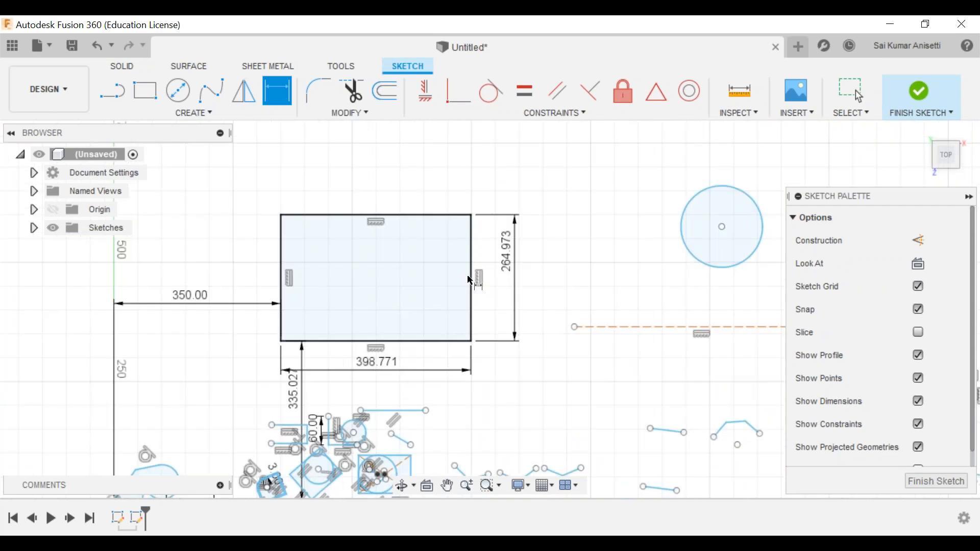
{"action": "left_click", "coordinate": [470, 281]}
{"action": "left_click", "coordinate": [332, 340]}
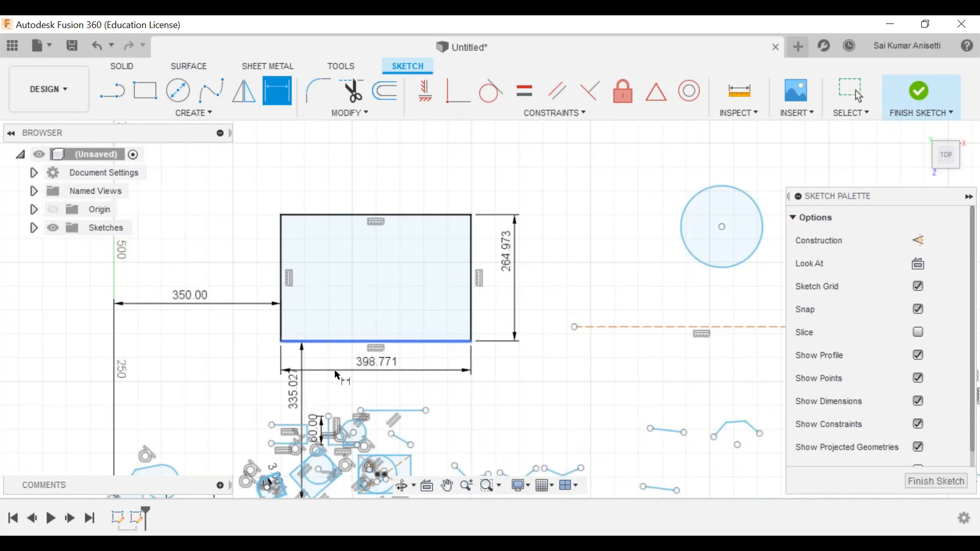
- Set the rectangle's vertical distance from the origin to 500 mm
{"action": "double_click", "coordinate": [300, 398]}
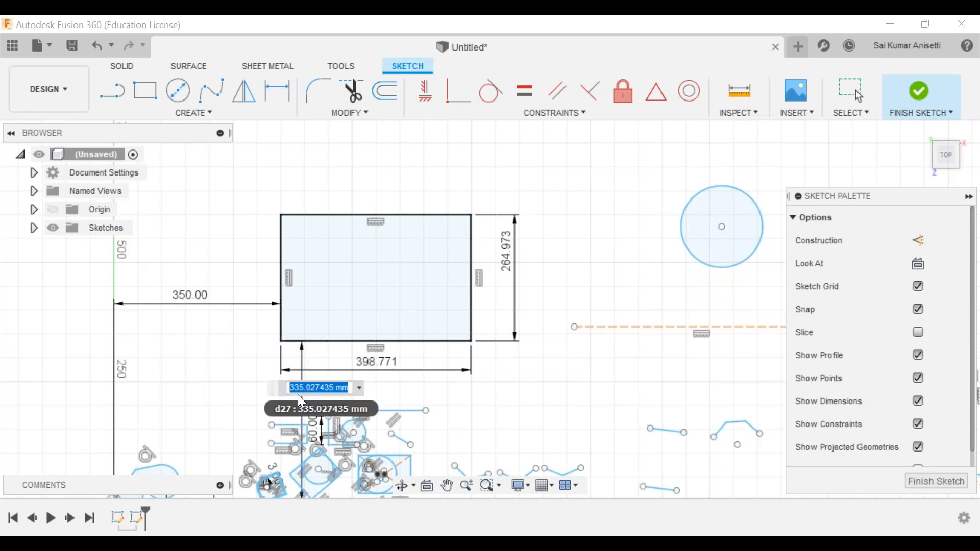
{"action": "type", "text": "500"}
{"action": "key", "text": "Return"}
{"action": "middle_click_drag", "start_coordinate": [442, 337], "coordinate": [447, 358]}
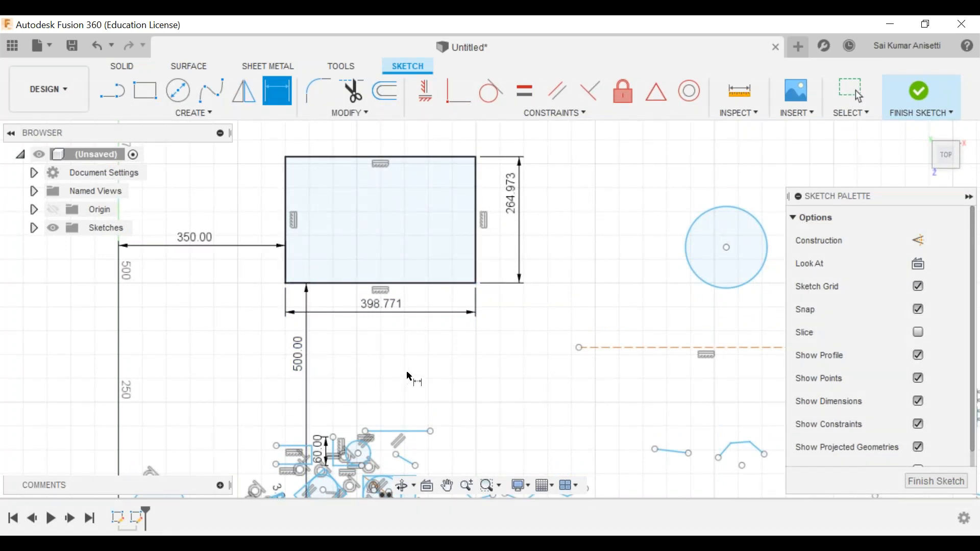
{"action": "scroll", "coordinate": [410, 377], "scroll_direction": "down", "scroll_amount": 1}
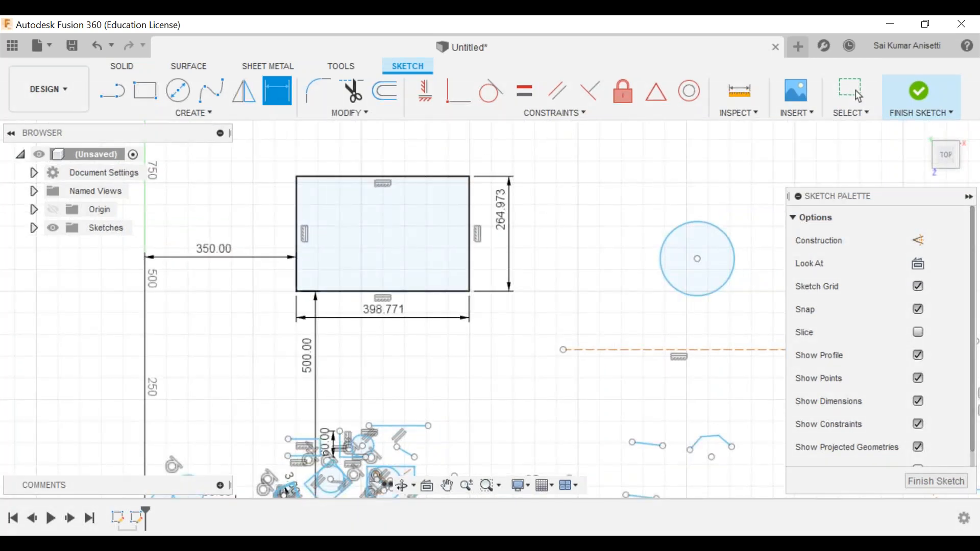
- Set the rectangle's horizontal distance from the origin to 400 mm
{"action": "double_click", "coordinate": [212, 249]}
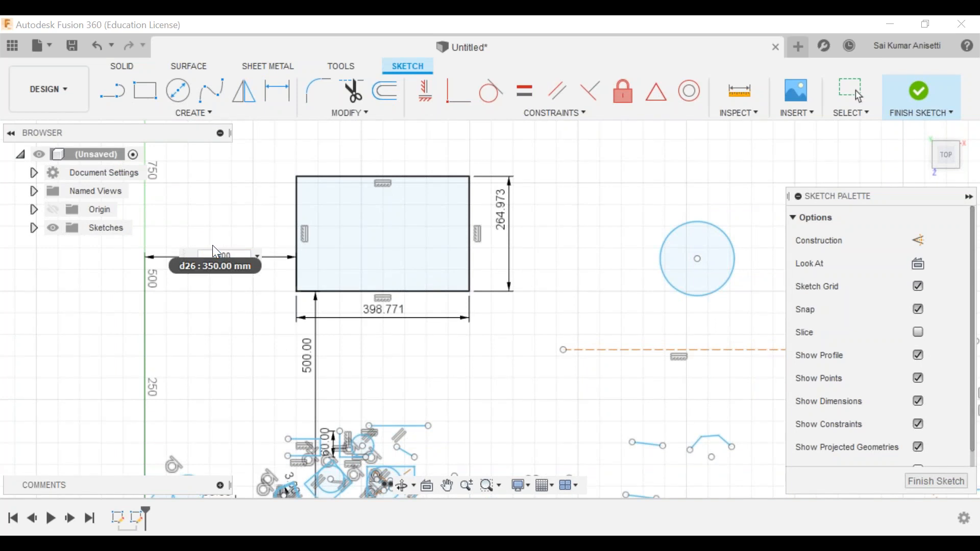
{"action": "type", "text": "400"}
{"action": "key", "text": "Return"}
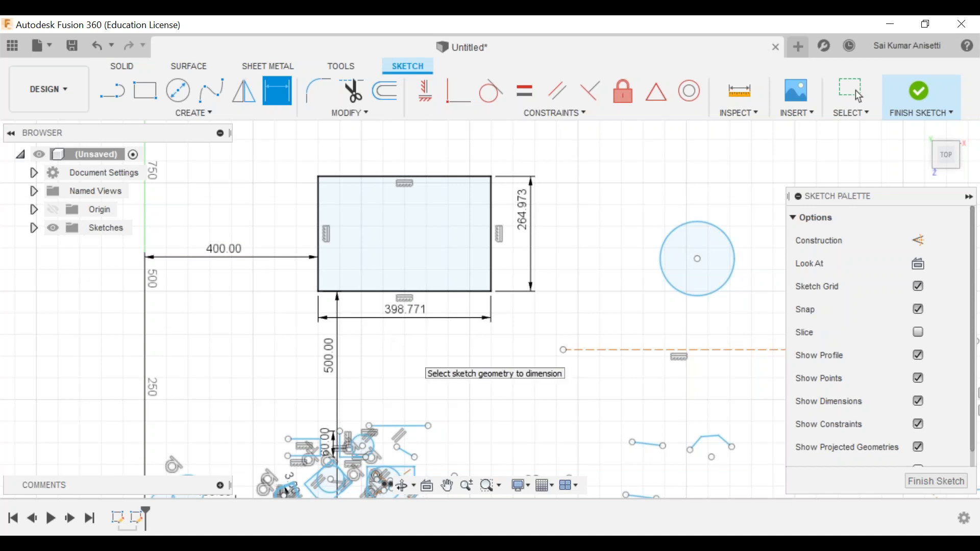
- Draw a closed, irregular five-sided shape with the Line tool above the rectangle and circle, its lower edge about 485 mm long
{"action": "middle_click_drag", "start_coordinate": [408, 352], "coordinate": [388, 372]}
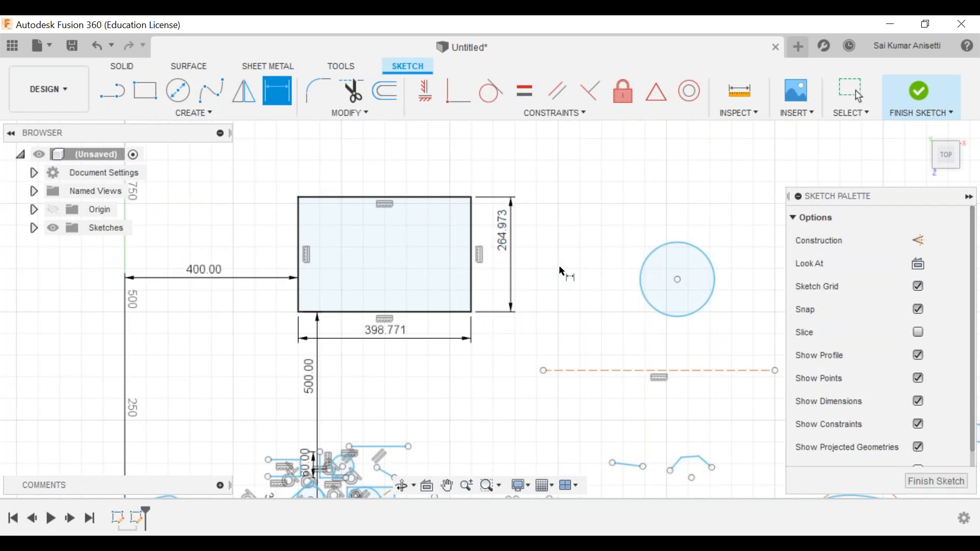
{"action": "scroll", "coordinate": [562, 272], "scroll_direction": "down", "scroll_amount": 3}
{"action": "scroll", "coordinate": [567, 282], "scroll_direction": "down", "scroll_amount": 3}
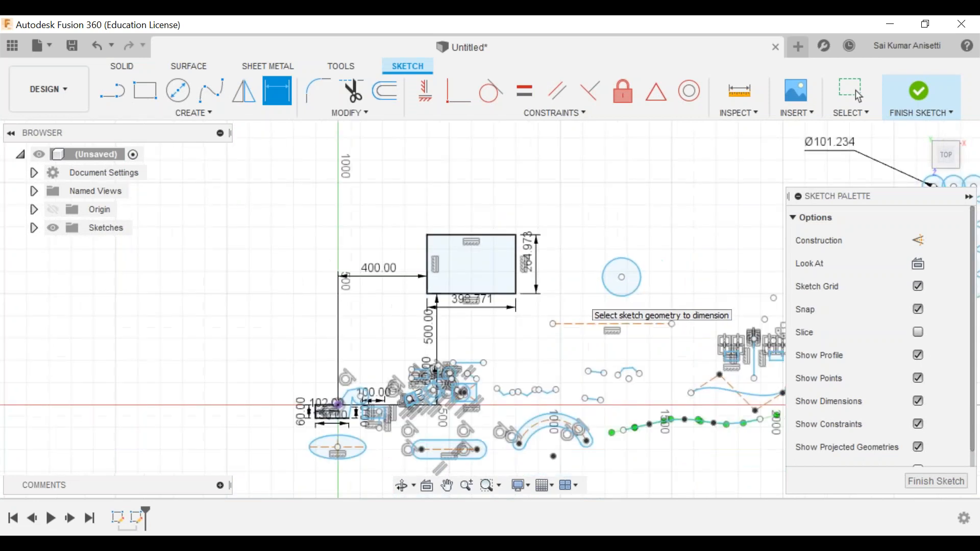
{"action": "middle_click_drag", "start_coordinate": [574, 292], "coordinate": [571, 292]}
{"action": "middle_click_drag", "start_coordinate": [569, 216], "coordinate": [384, 241]}
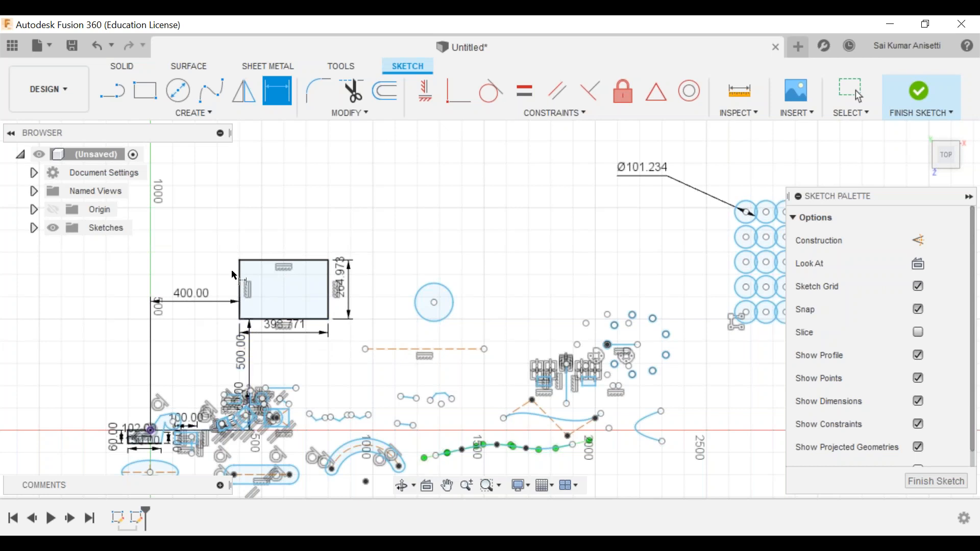
{"action": "middle_click_drag", "start_coordinate": [505, 299], "coordinate": [592, 369]}
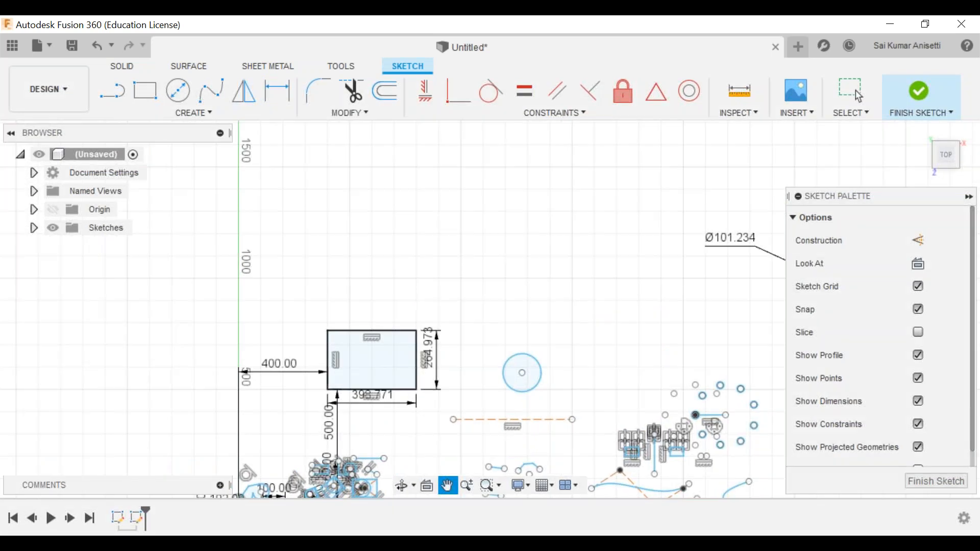
{"action": "key", "text": "r"}
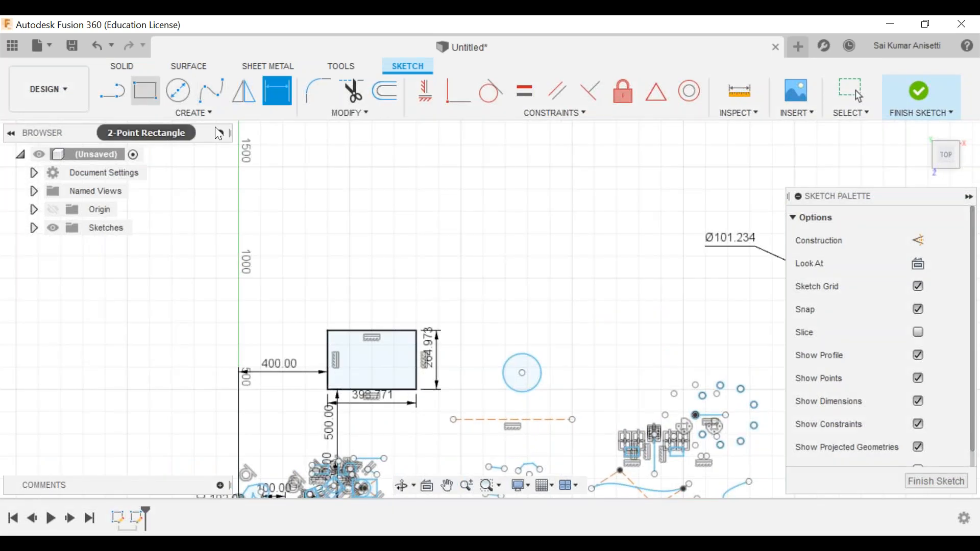
{"action": "key", "text": "l"}
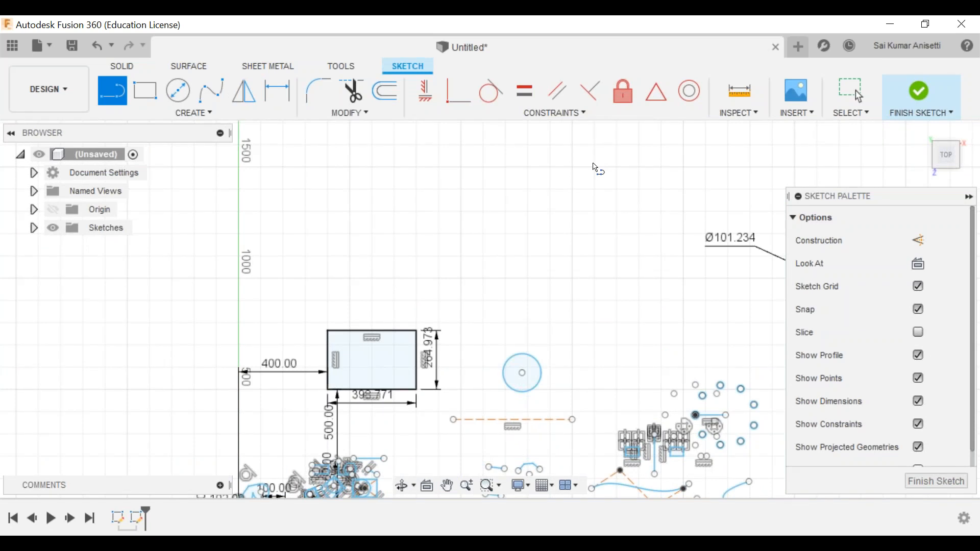
{"action": "left_click", "coordinate": [592, 164]}
{"action": "left_click", "coordinate": [516, 143]}
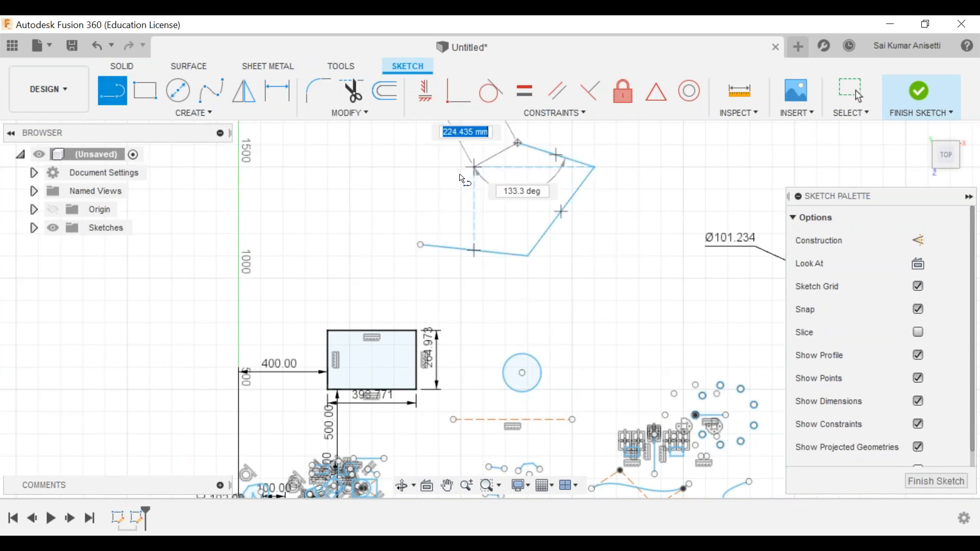
{"action": "left_click", "coordinate": [473, 166]}
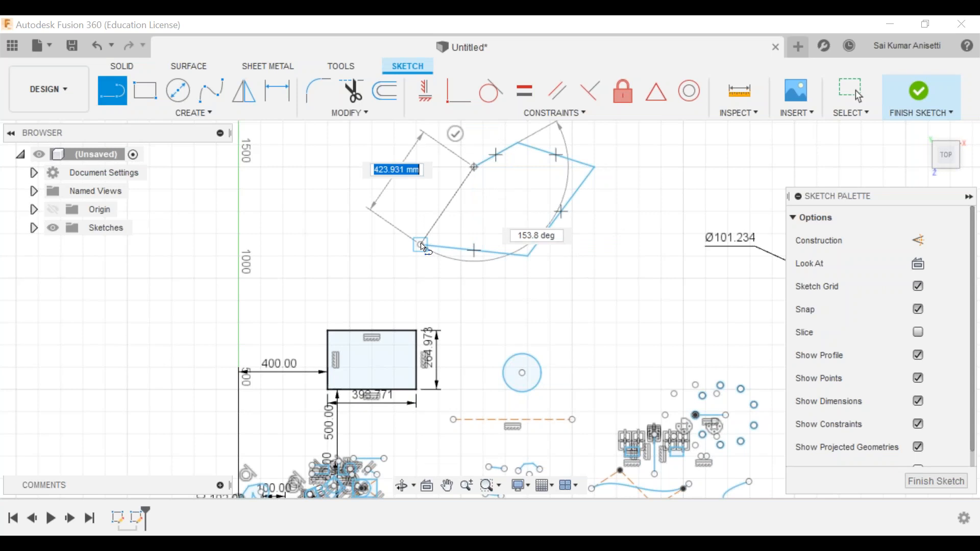
{"action": "left_click", "coordinate": [422, 247]}
{"action": "key", "text": "Escape"}
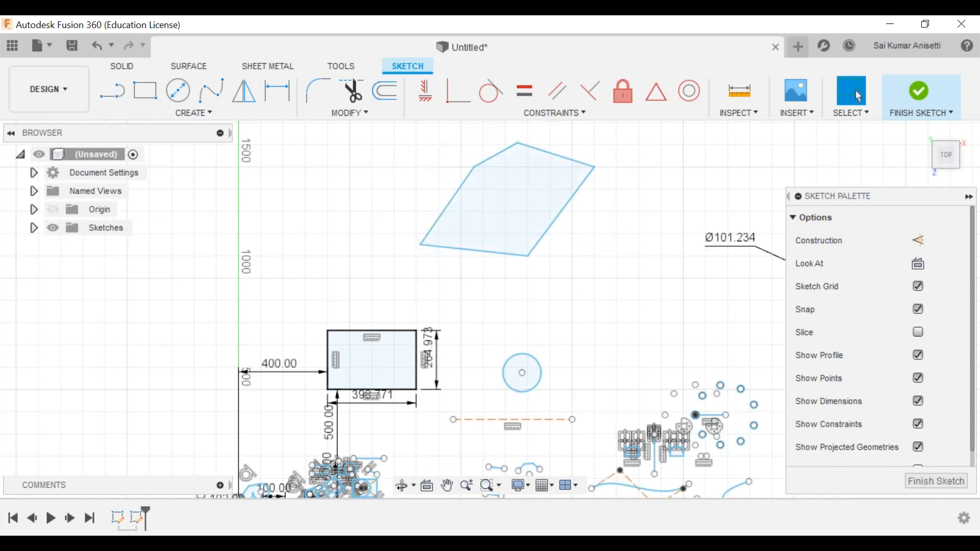
- Dimension the interior angles at the lower-right and upper-right corners of the irregular five-sided shape
{"action": "middle_click_drag", "start_coordinate": [577, 241], "coordinate": [544, 266]}
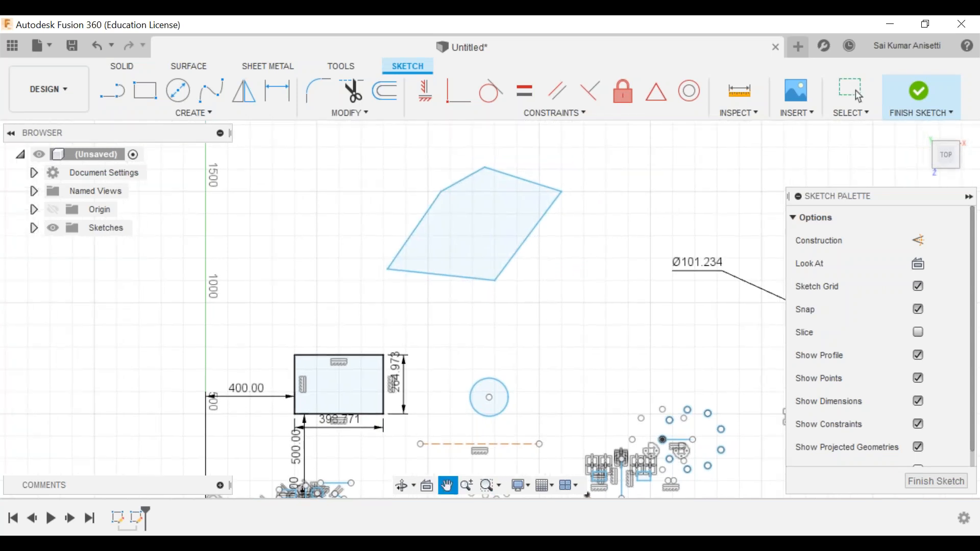
{"action": "key", "text": "d"}
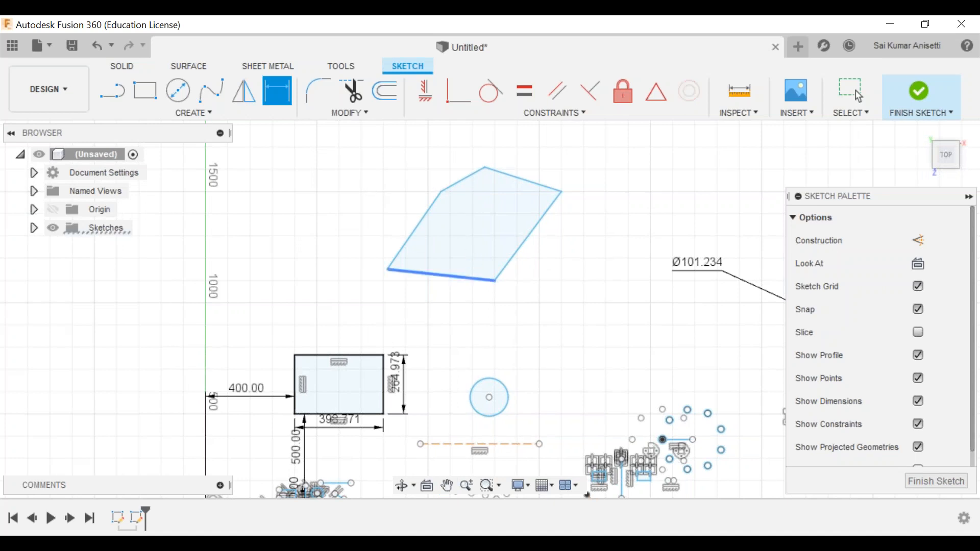
{"action": "left_click", "coordinate": [444, 275]}
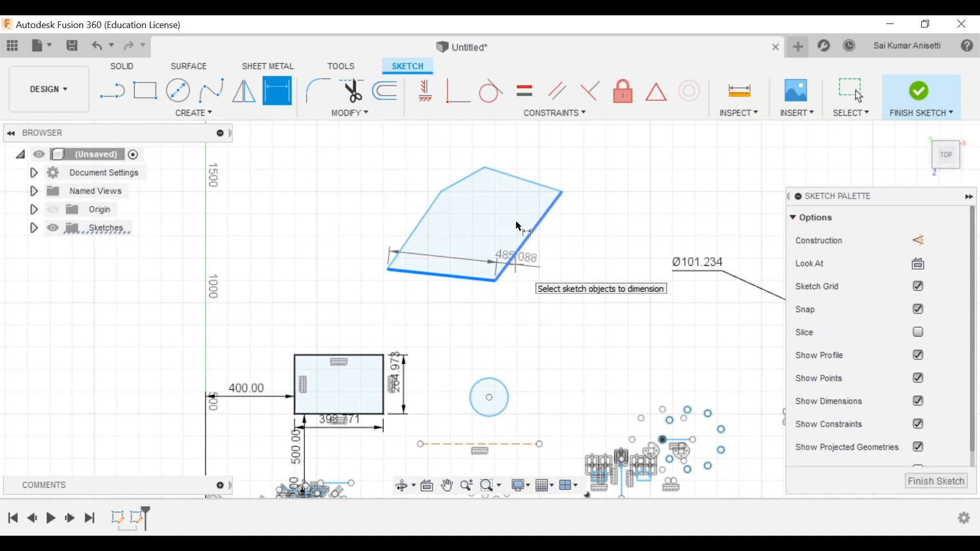
{"action": "left_click", "coordinate": [517, 226]}
{"action": "left_click", "coordinate": [512, 249]}
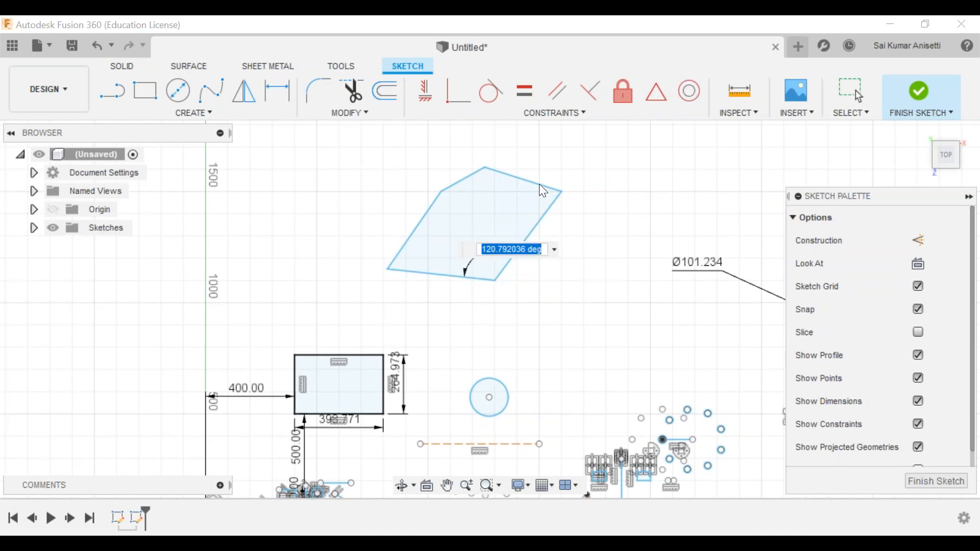
{"action": "key", "text": "Return"}
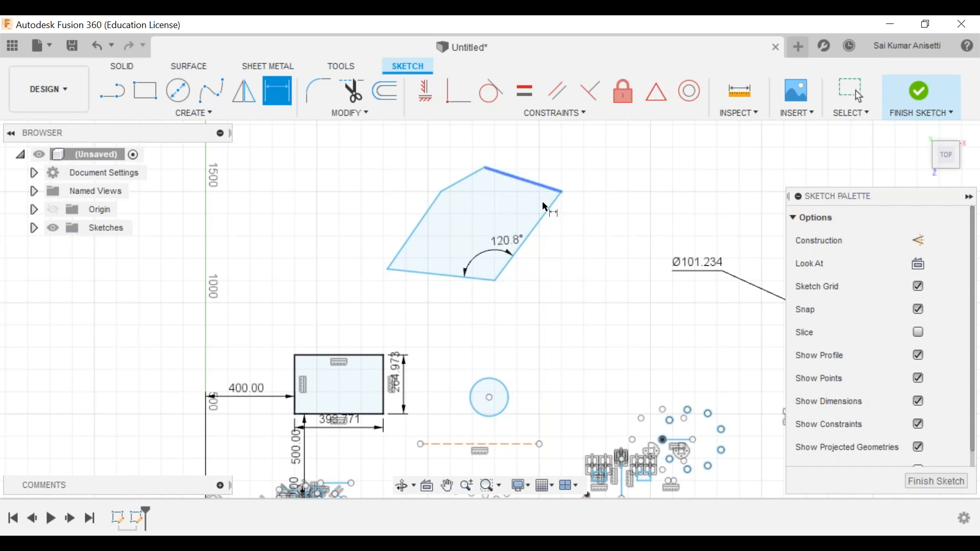
{"action": "left_click", "coordinate": [545, 206]}
{"action": "left_click", "coordinate": [546, 210]}
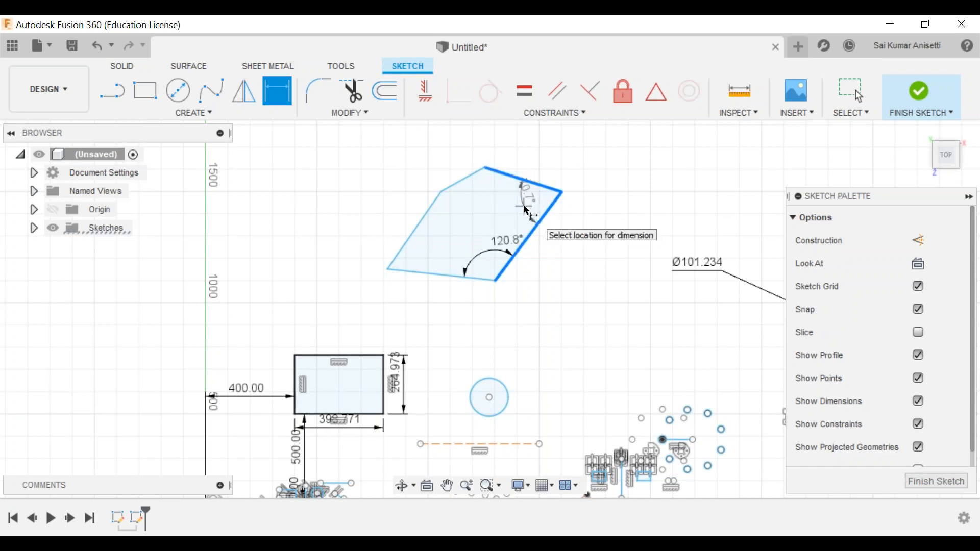
{"action": "left_click", "coordinate": [526, 209]}
{"action": "key", "text": "Return"}
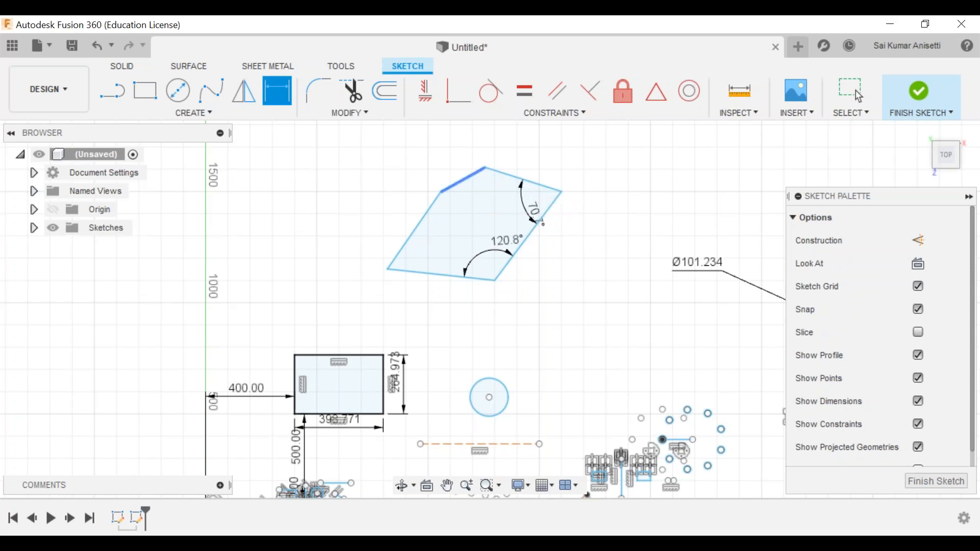
- Dimension the interior angles at the top and upper-left corners of the five-sided shape
{"action": "left_click", "coordinate": [464, 179]}
{"action": "left_click", "coordinate": [501, 173]}
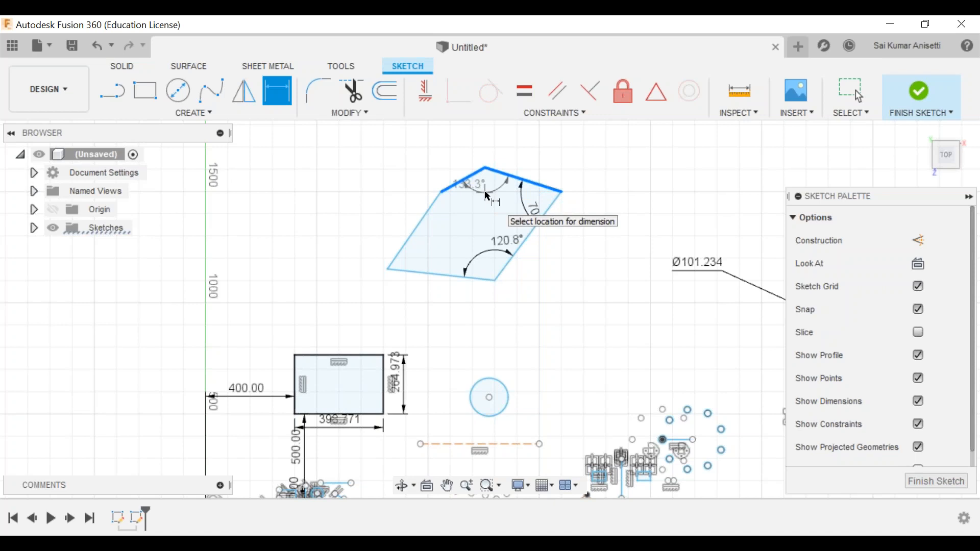
{"action": "left_click", "coordinate": [485, 192]}
{"action": "key", "text": "Return"}
{"action": "left_click", "coordinate": [433, 202]}
{"action": "left_click", "coordinate": [450, 186]}
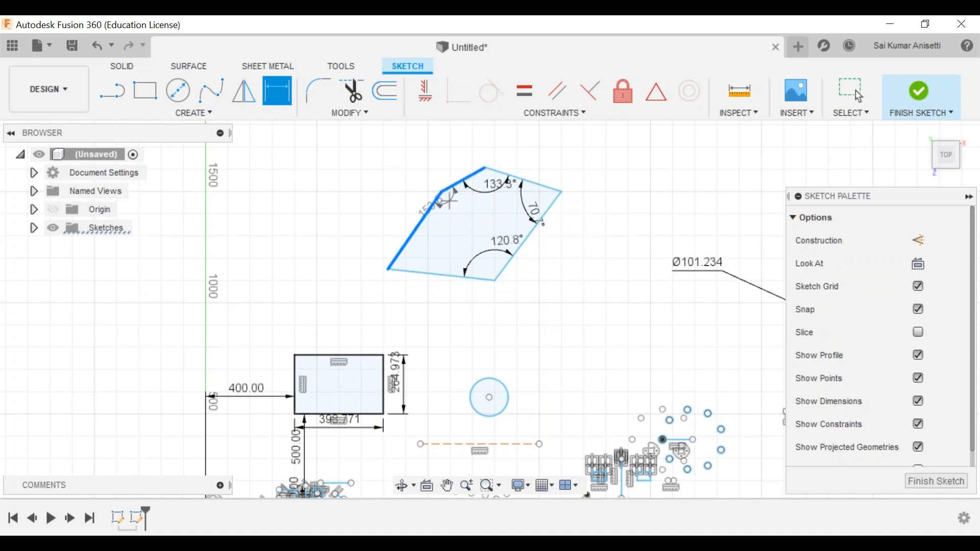
{"action": "left_click", "coordinate": [451, 202]}
{"action": "key", "text": "Return"}
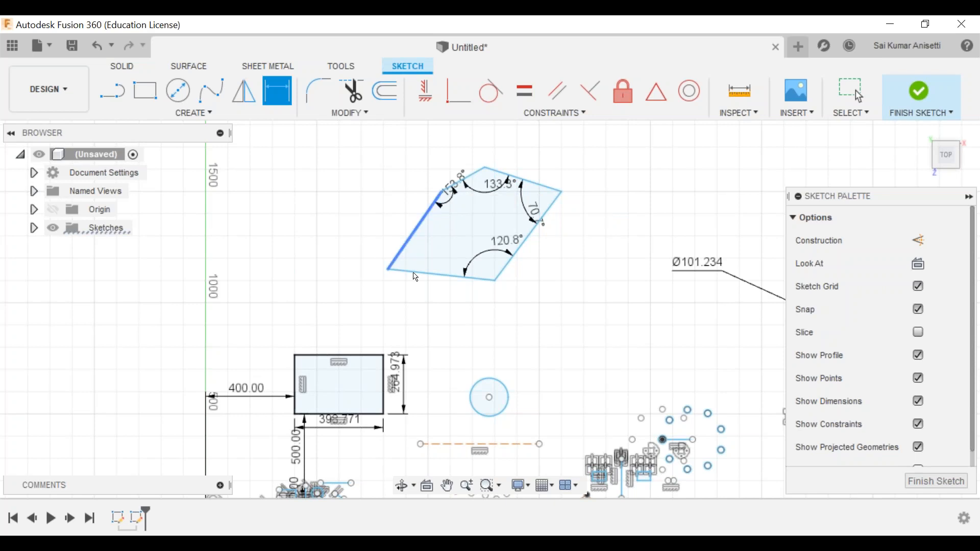
- Try adding a driven angle dimension at the five-sided shape's lower-left corner, and delete it
{"action": "left_click", "coordinate": [417, 272]}
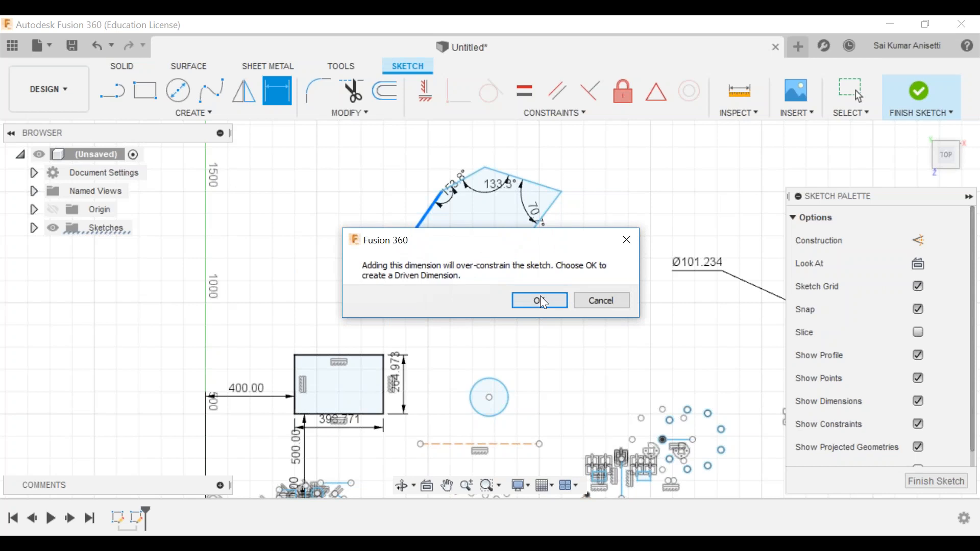
{"action": "left_click", "coordinate": [540, 296]}
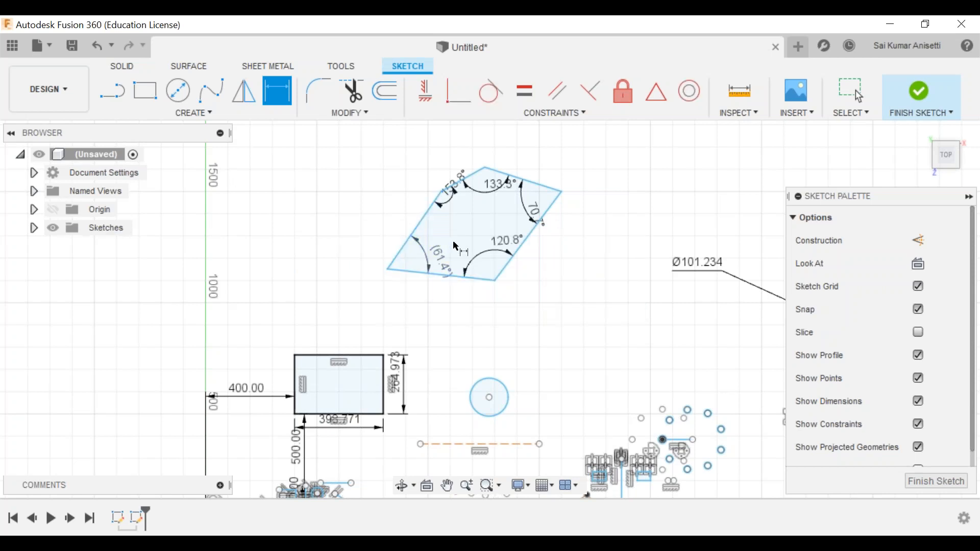
{"action": "key", "text": "Escape"}
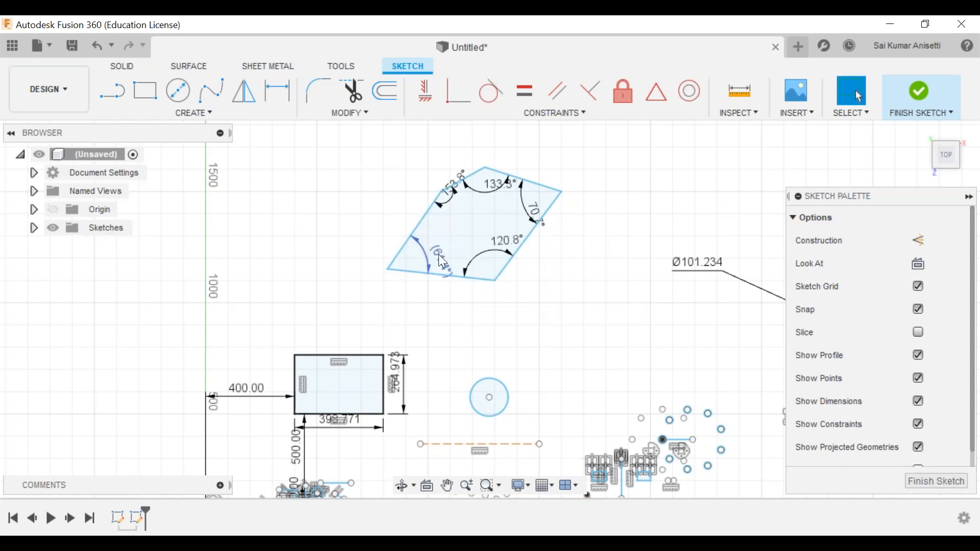
{"action": "left_click", "coordinate": [443, 269]}
{"action": "key", "text": "Delete"}
- Apply a Horizontal/Vertical constraint to the five-sided shape's lower edge to make it horizontal
{"action": "left_click", "coordinate": [452, 276]}
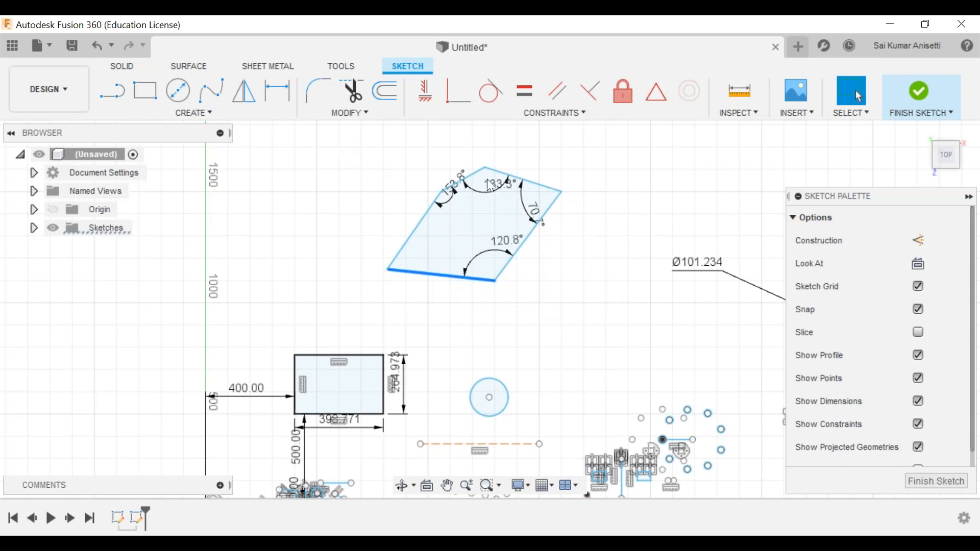
{"action": "left_click", "coordinate": [425, 91]}
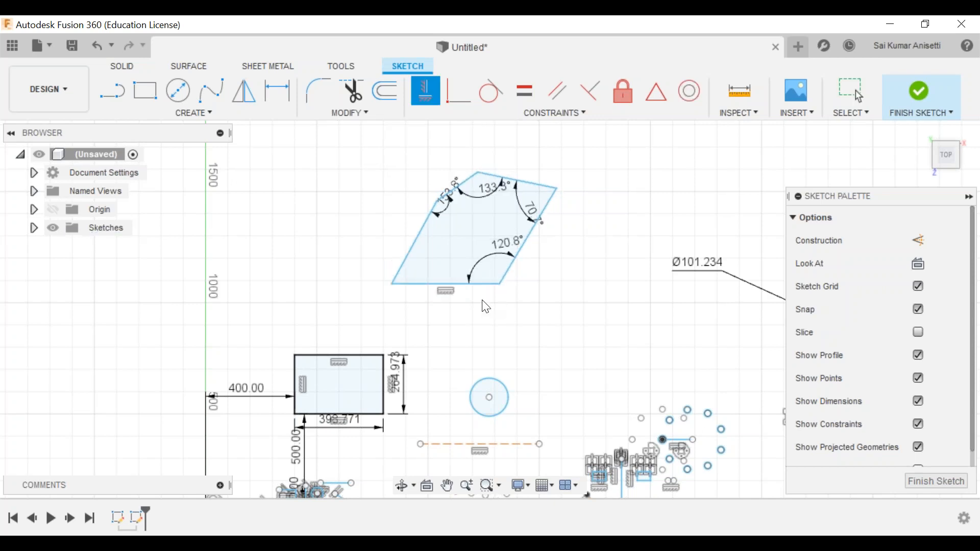
{"action": "key", "text": "Escape"}
- Dimension the vertical and horizontal distances from the sketch origin to the five-sided shape's lower-left corner
{"action": "middle_click_drag", "start_coordinate": [478, 293], "coordinate": [477, 287]}
{"action": "key", "text": "d"}
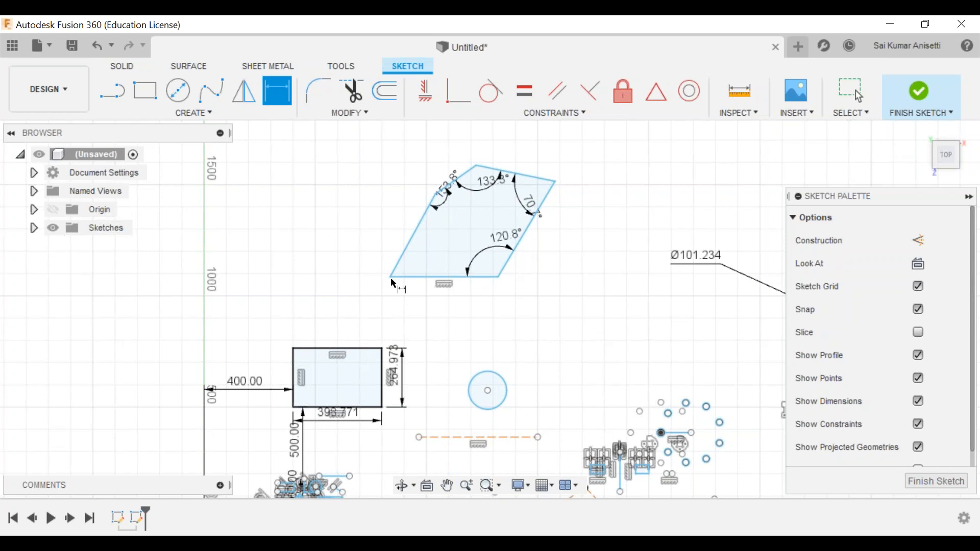
{"action": "middle_click_drag", "start_coordinate": [224, 433], "coordinate": [220, 344]}
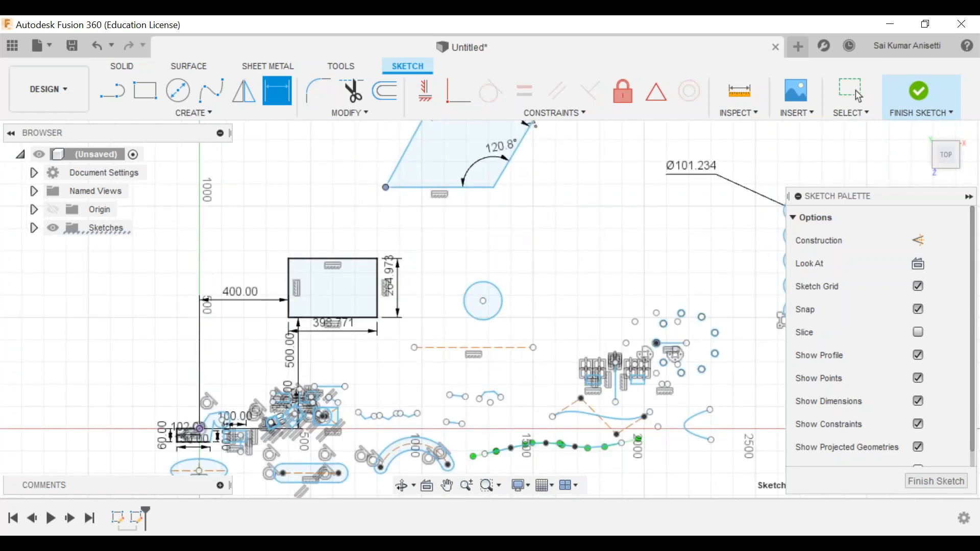
{"action": "left_click", "coordinate": [199, 428]}
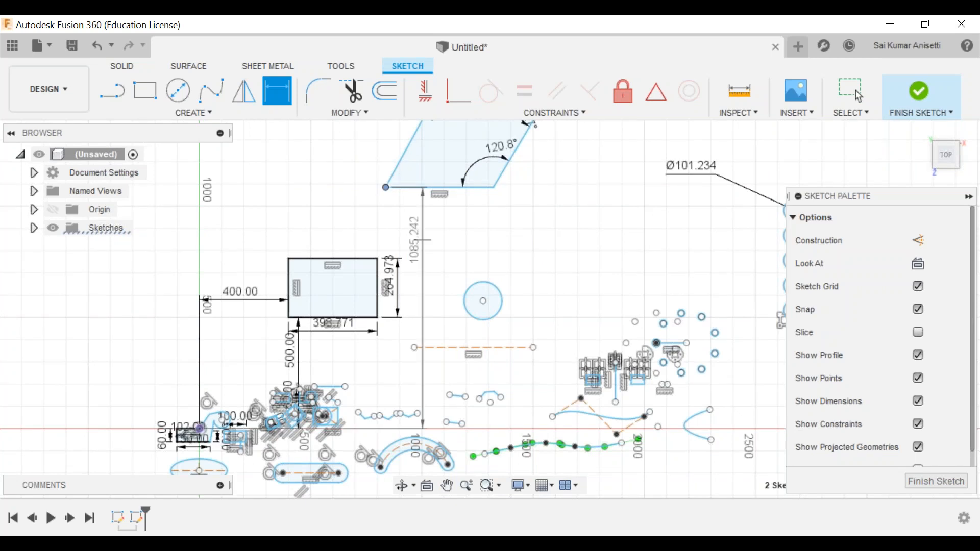
{"action": "left_click", "coordinate": [422, 240]}
{"action": "left_click", "coordinate": [199, 429]}
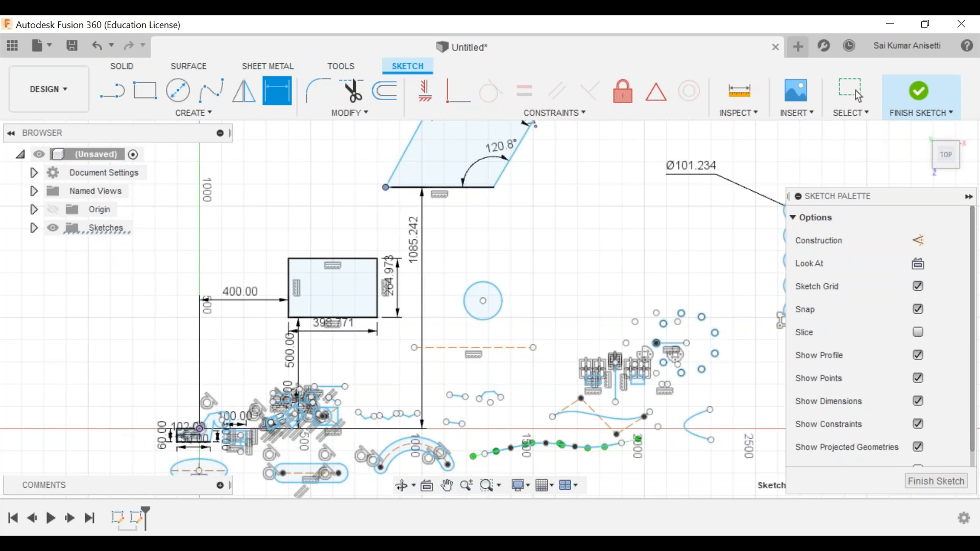
{"action": "left_click", "coordinate": [292, 152]}
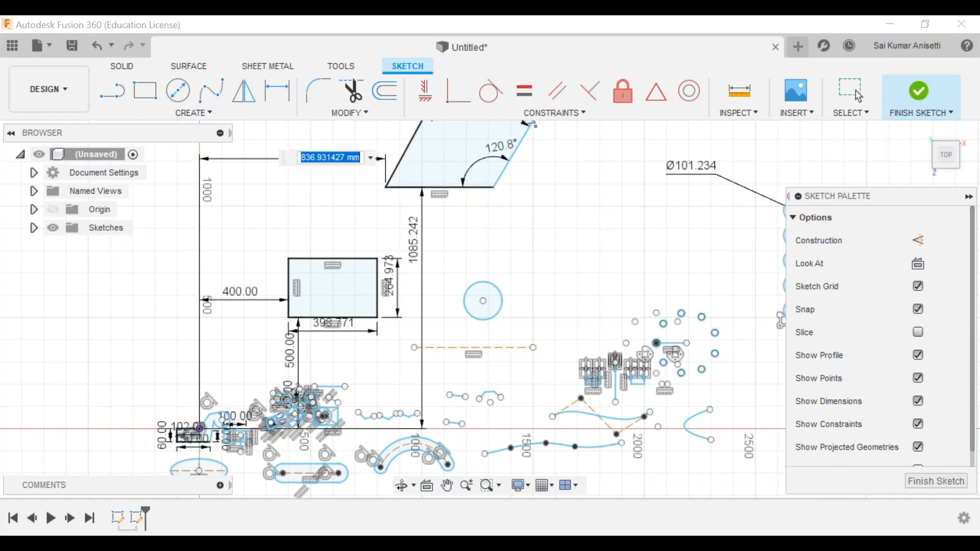
{"action": "middle_click_drag", "start_coordinate": [524, 214], "coordinate": [472, 323]}
{"action": "key", "text": "Escape"}
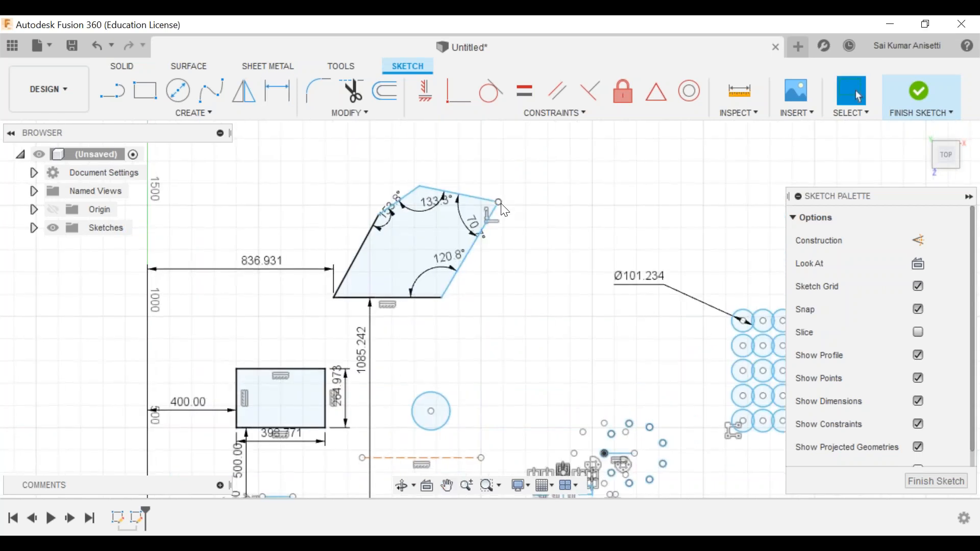
- Try moving the five-sided shape's upper-right corner outward to test its remaining freedom, and undo the move
{"action": "left_click_drag", "start_coordinate": [500, 205], "coordinate": [514, 197]}
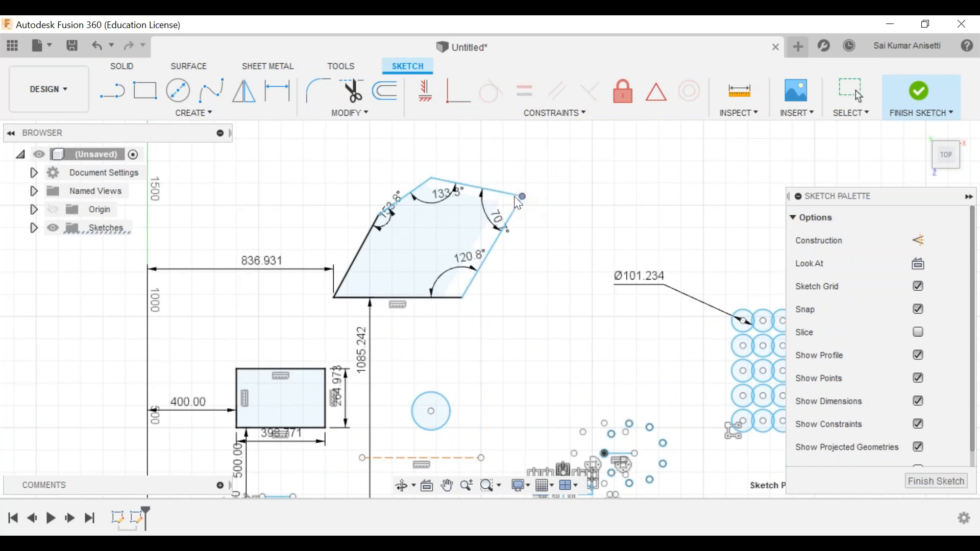
{"action": "left_click_drag", "start_coordinate": [513, 197], "coordinate": [510, 197]}
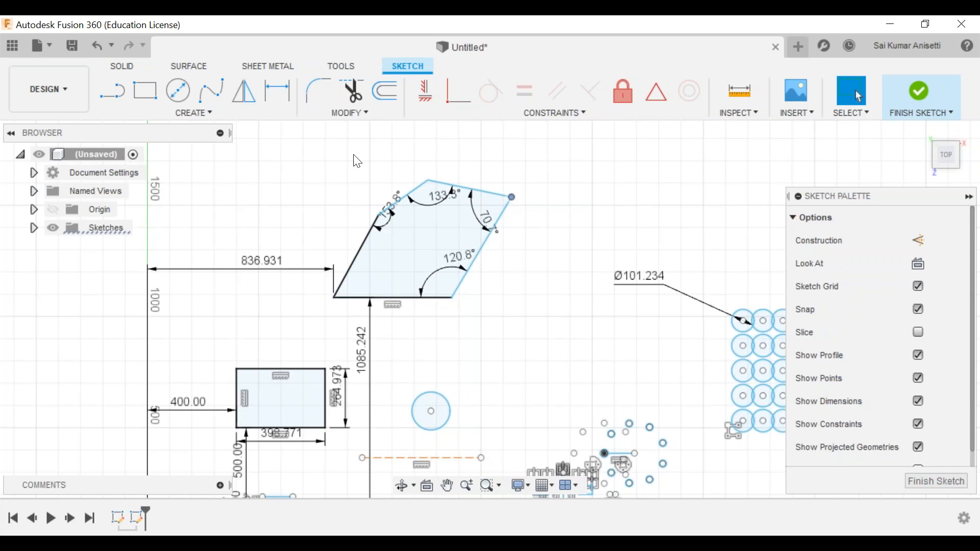
{"action": "key", "text": "ctrl+z"}
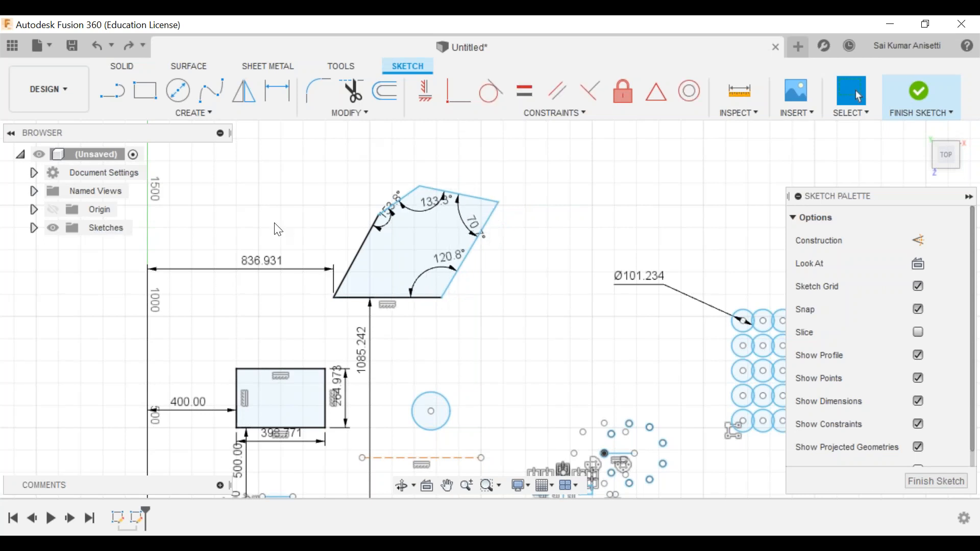
- Dimension the length of the five-sided shape's horizontal lower edge, placing the dimension below it
{"action": "key", "text": "d"}
{"action": "left_click", "coordinate": [408, 297]}
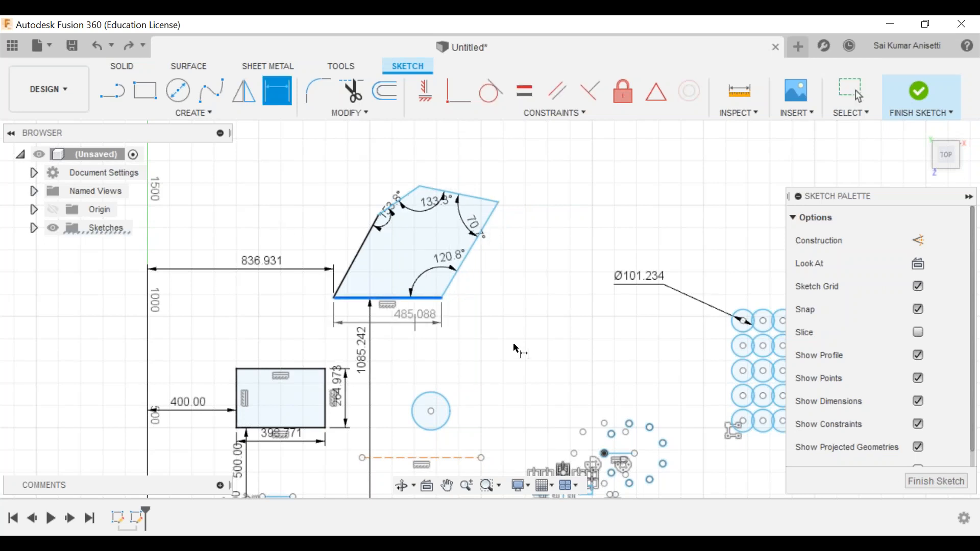
{"action": "left_click", "coordinate": [488, 324]}
{"action": "key", "text": "Return"}
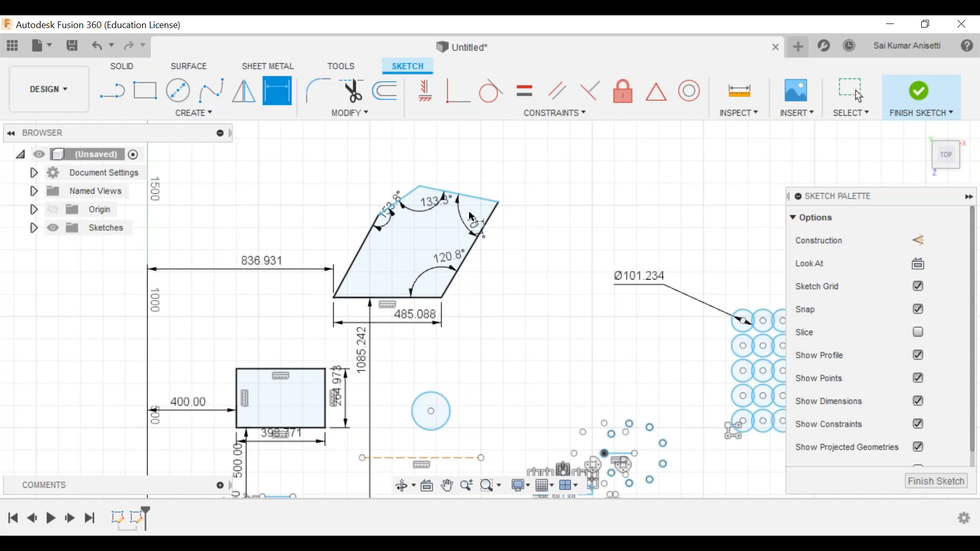
- Dimension the five-sided shape's overall width from its lower-left to upper-right corner, and its overall height up to the top corner
{"action": "left_click", "coordinate": [499, 203]}
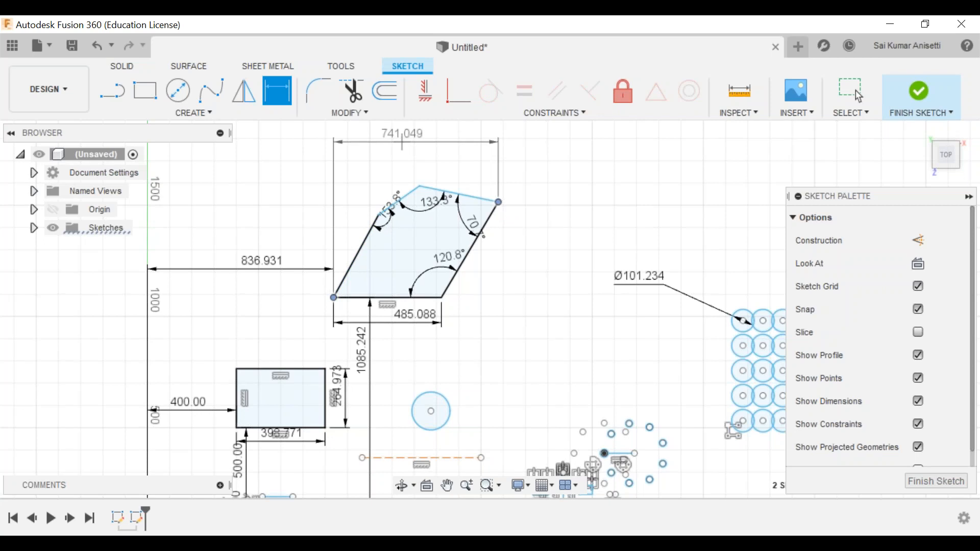
{"action": "left_click", "coordinate": [402, 142]}
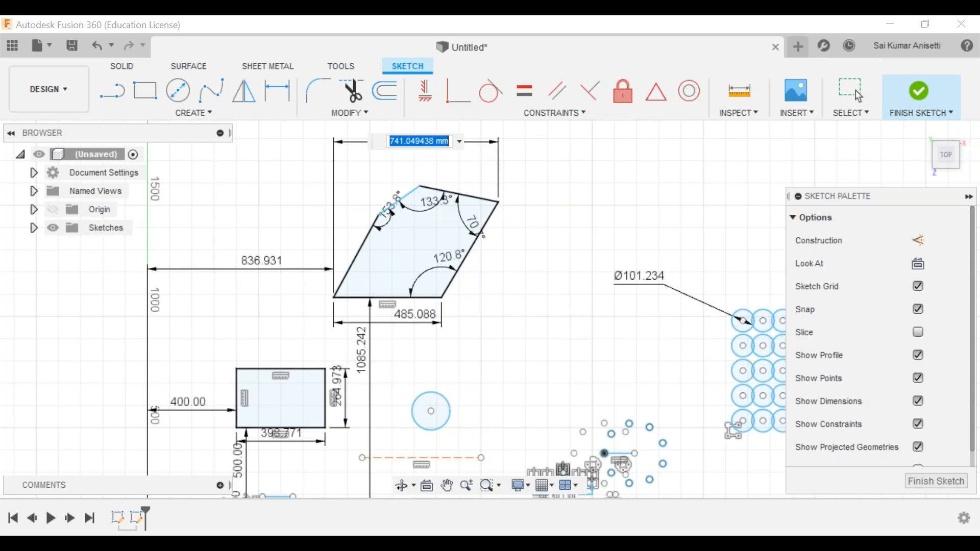
{"action": "key", "text": "Return"}
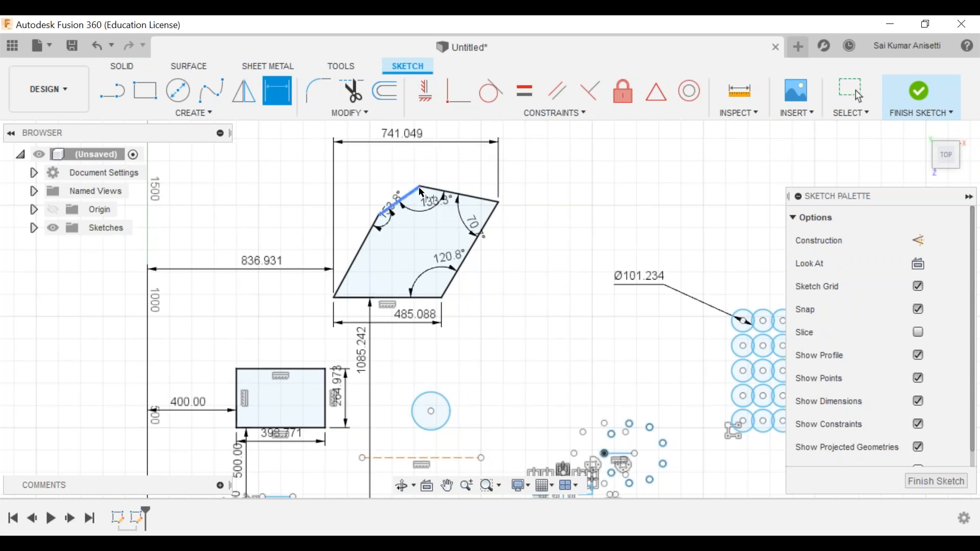
{"action": "left_click", "coordinate": [421, 191]}
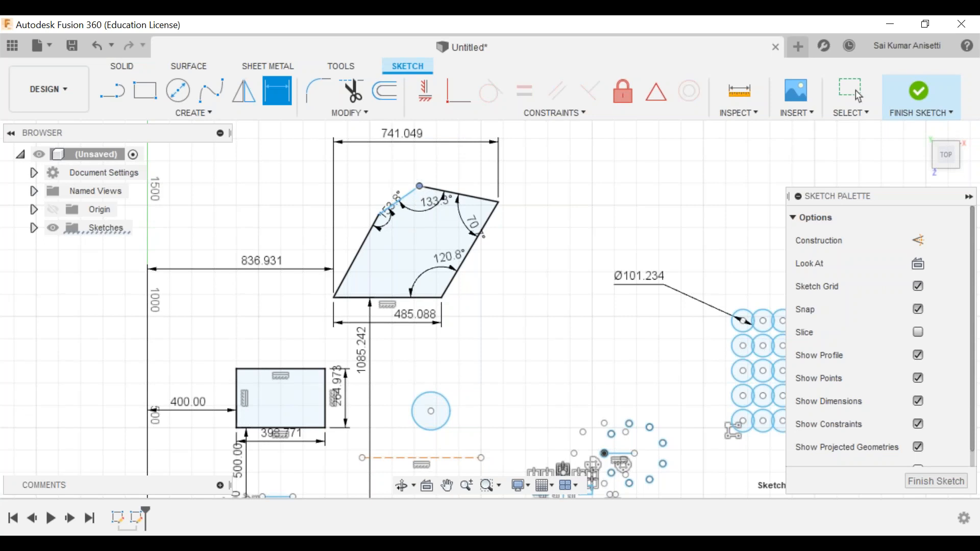
{"action": "left_click", "coordinate": [585, 233]}
{"action": "key", "text": "Return"}
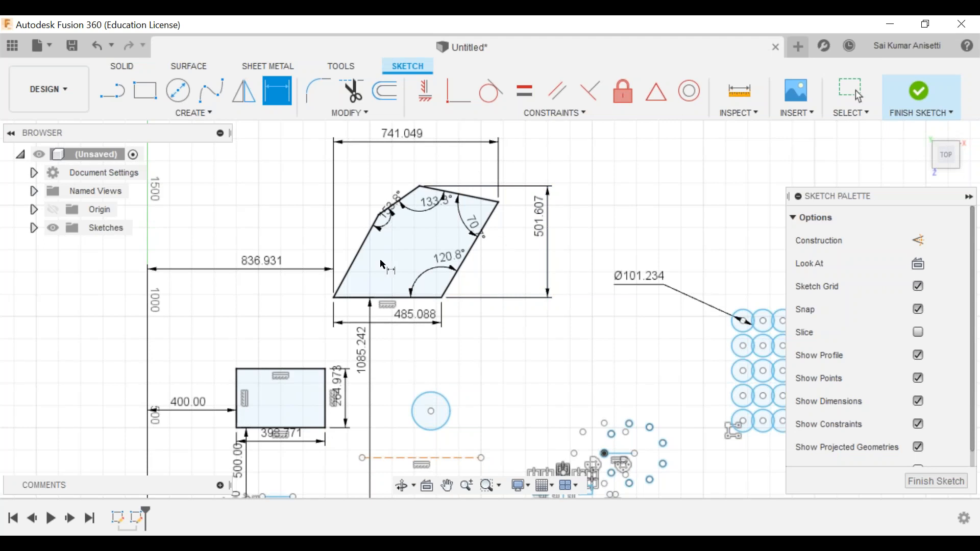
{"action": "left_click", "coordinate": [470, 251]}
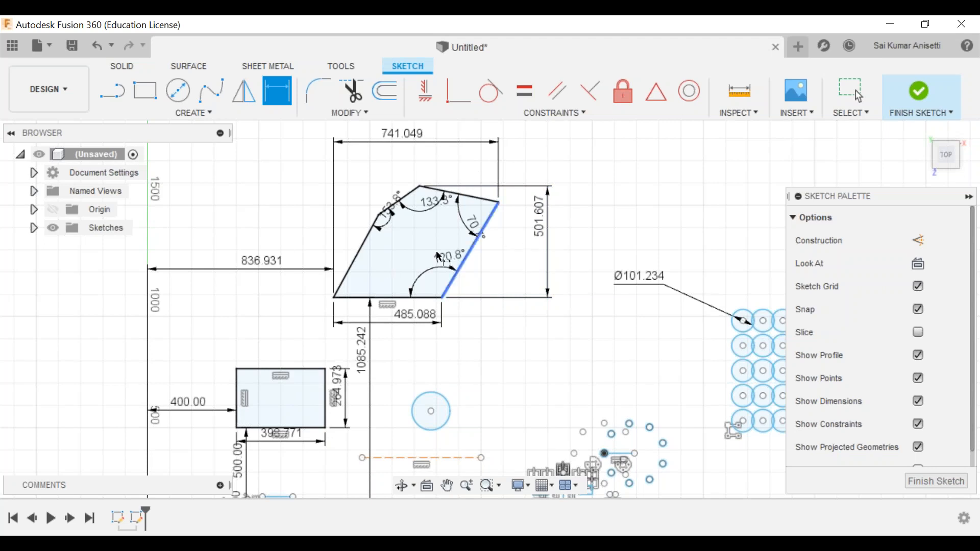
{"action": "key", "text": "Escape"}
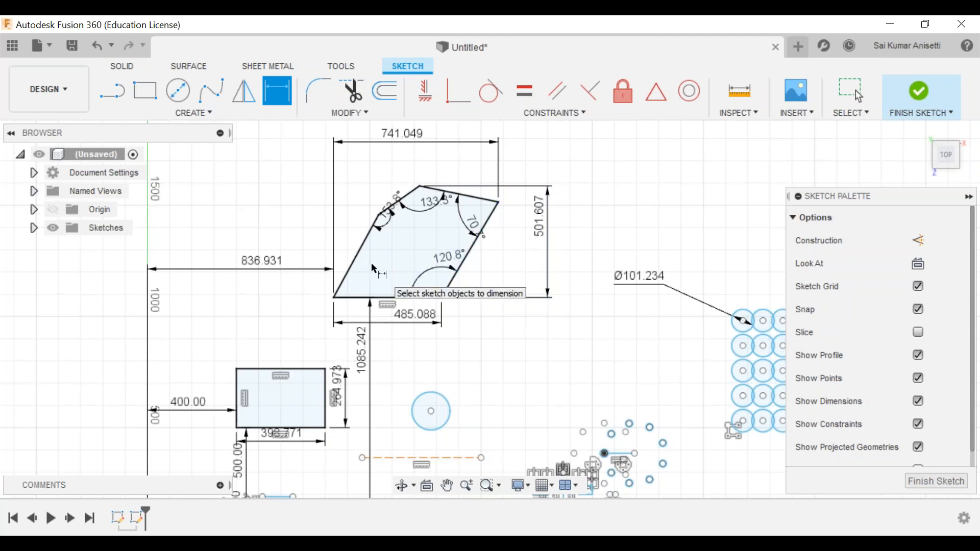
{"action": "scroll", "coordinate": [373, 269], "scroll_direction": "down", "scroll_amount": 2}
{"action": "scroll", "coordinate": [385, 268], "scroll_direction": "down", "scroll_amount": 1}
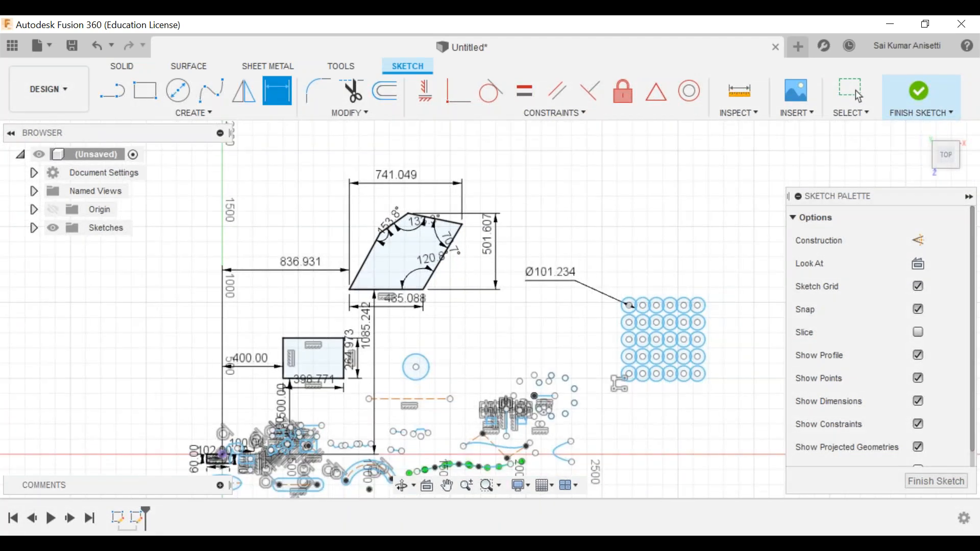
{"action": "scroll", "coordinate": [383, 278], "scroll_direction": "down", "scroll_amount": 3}
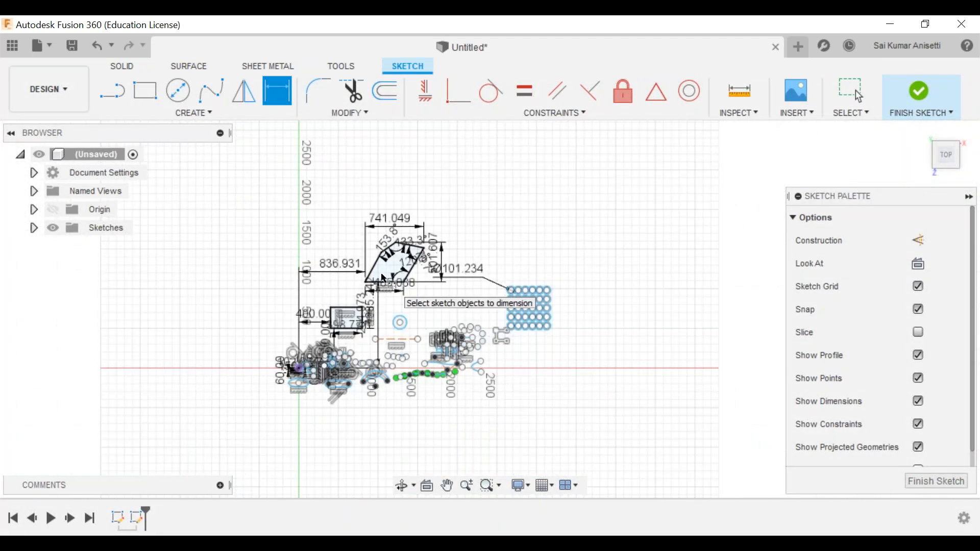
- Look through the learning and documentation help options, the sketch creation tools and the geometric constraints
{"action": "scroll", "coordinate": [383, 278], "scroll_direction": "up", "scroll_amount": 2}
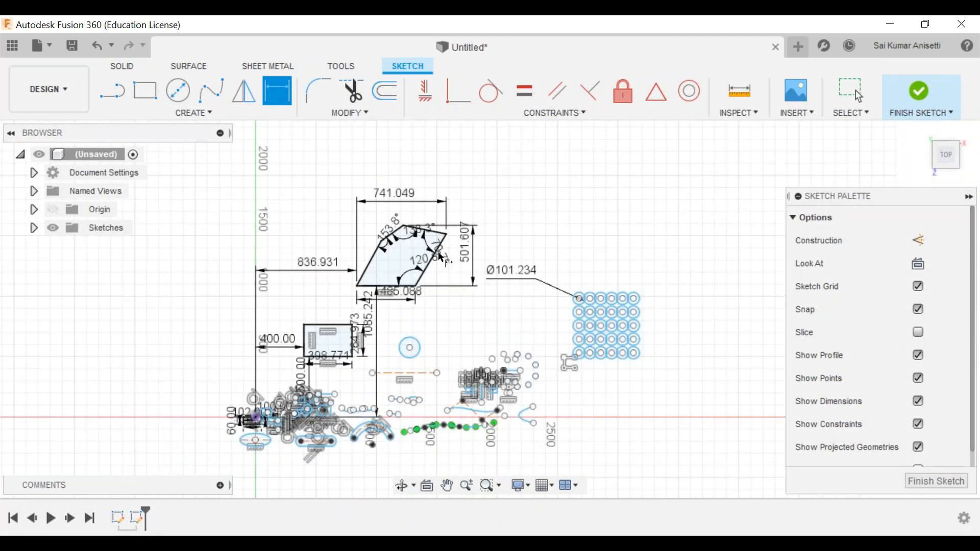
{"action": "left_click", "coordinate": [338, 273]}
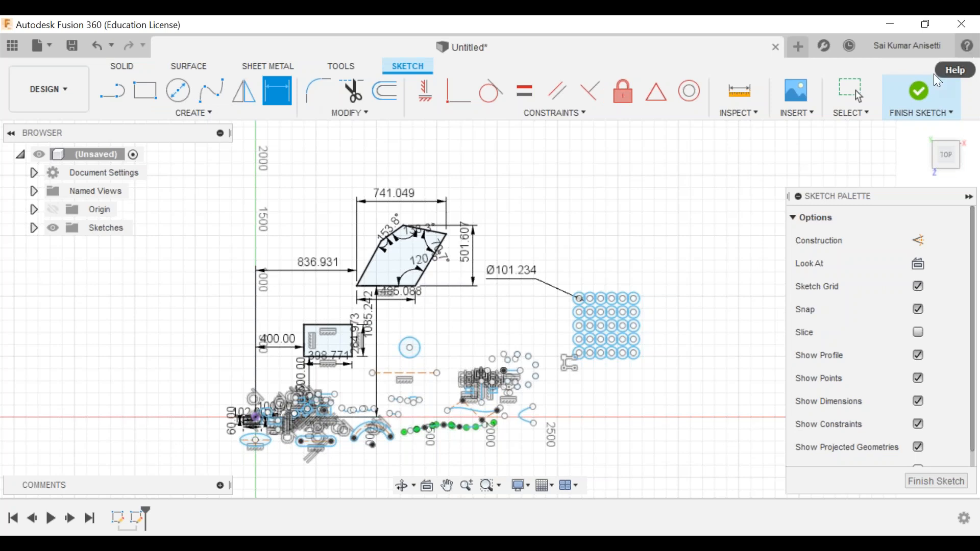
{"action": "left_click", "coordinate": [964, 48]}
{"action": "mouse_move", "coordinate": [923, 109]}
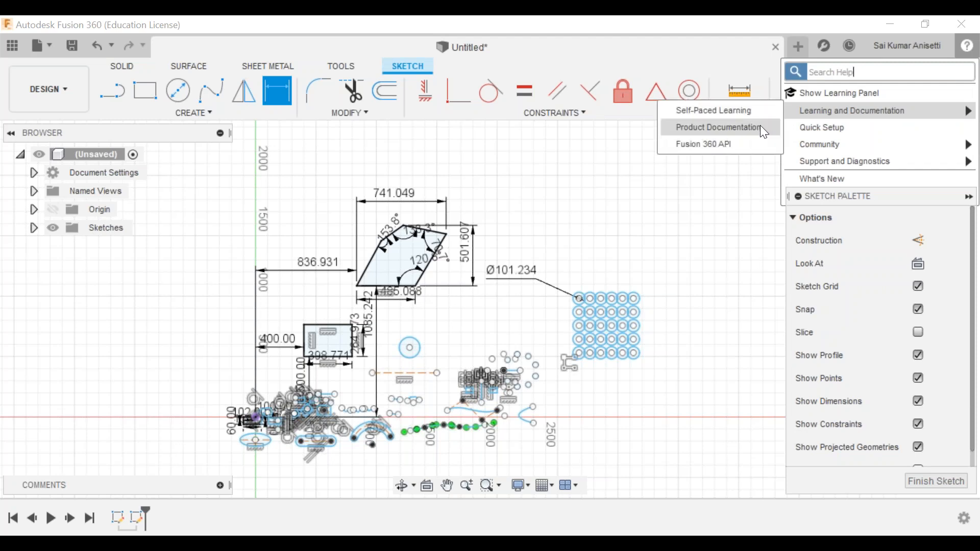
{"action": "left_click", "coordinate": [717, 193]}
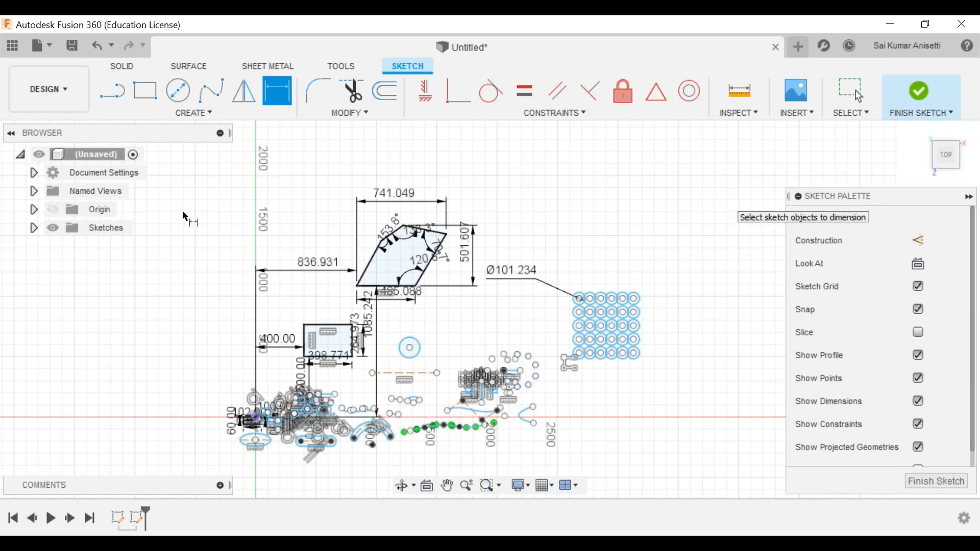
{"action": "key", "text": "Escape"}
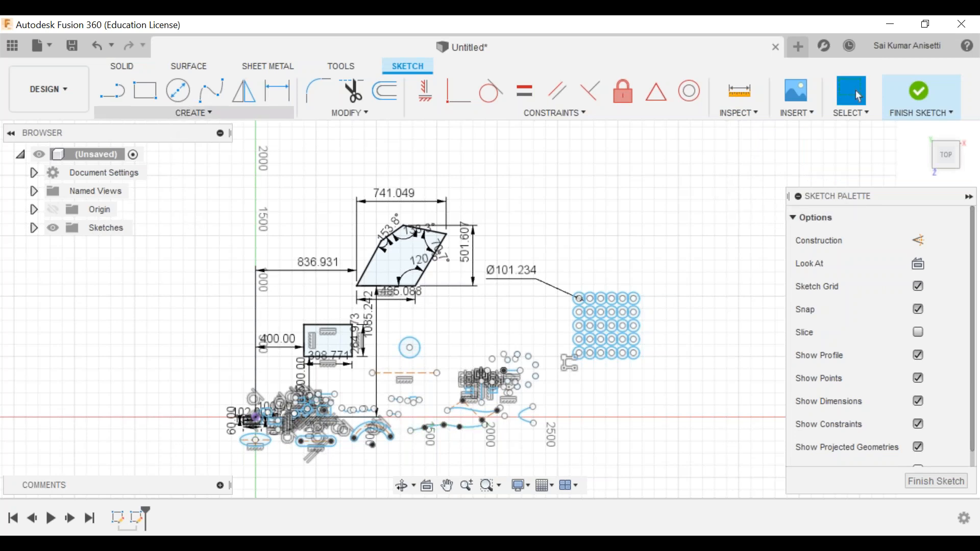
{"action": "left_click", "coordinate": [194, 112]}
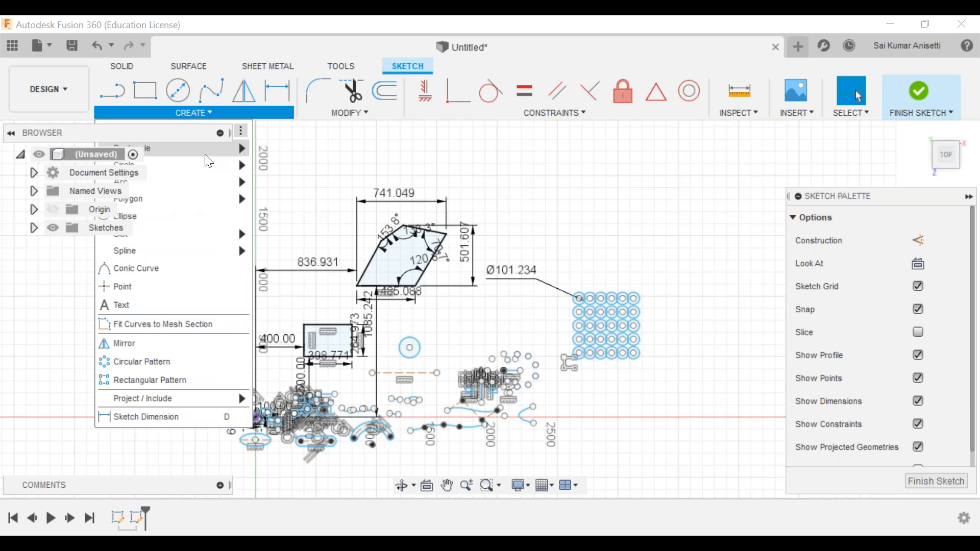
{"action": "mouse_move", "coordinate": [218, 154]}
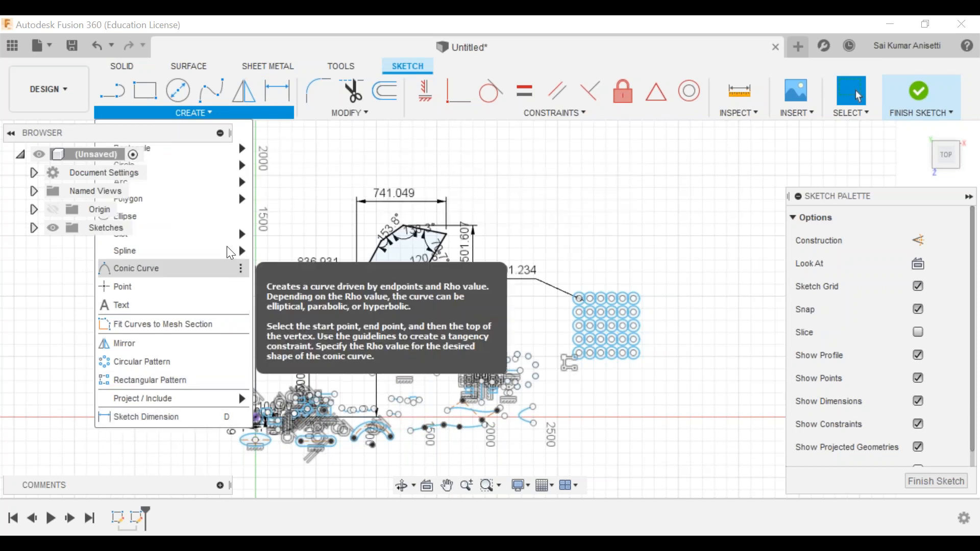
{"action": "mouse_move", "coordinate": [230, 247]}
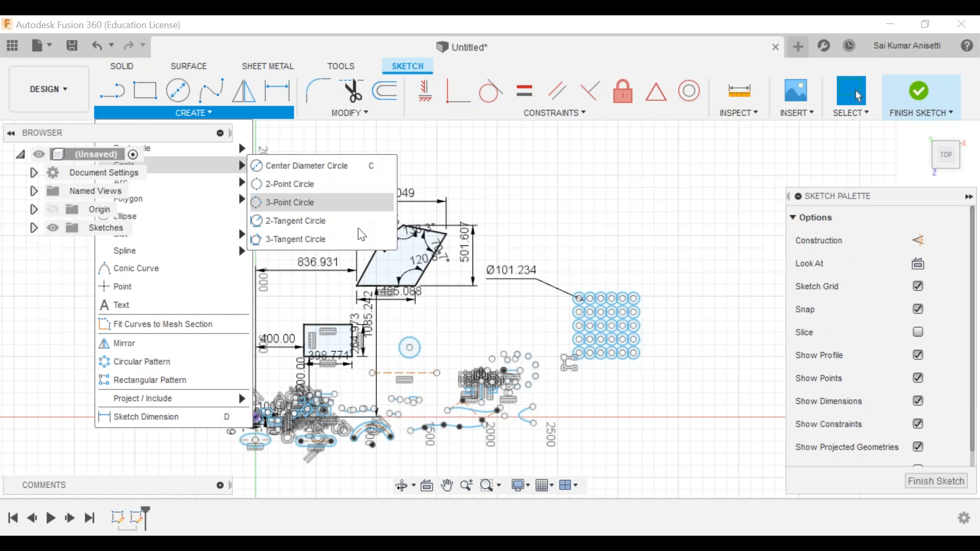
{"action": "left_click", "coordinate": [561, 207]}
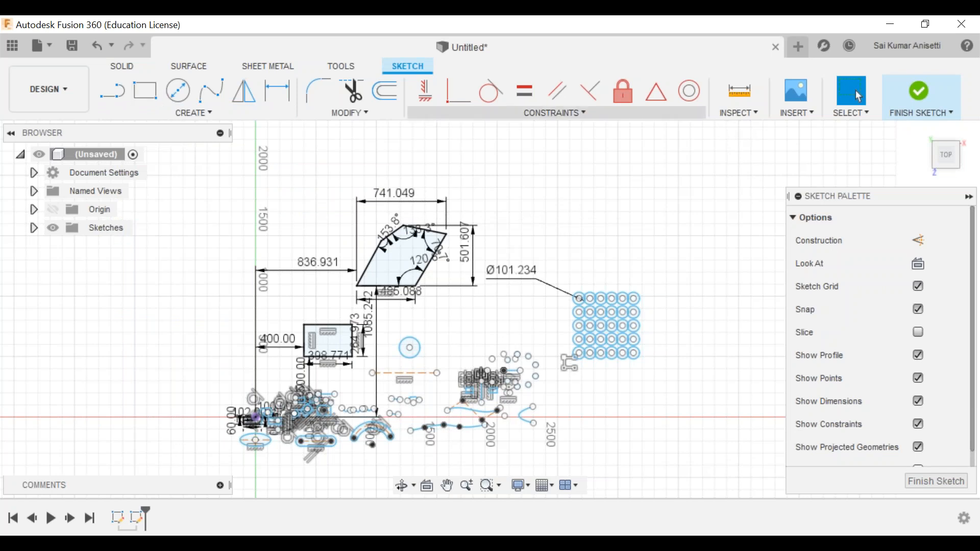
{"action": "left_click", "coordinate": [688, 91]}
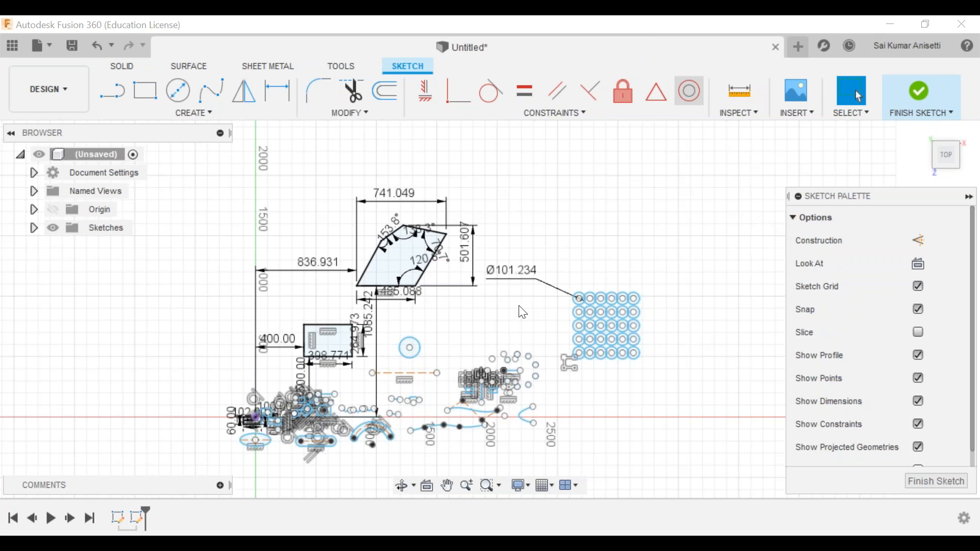
{"action": "key", "text": "Escape"}
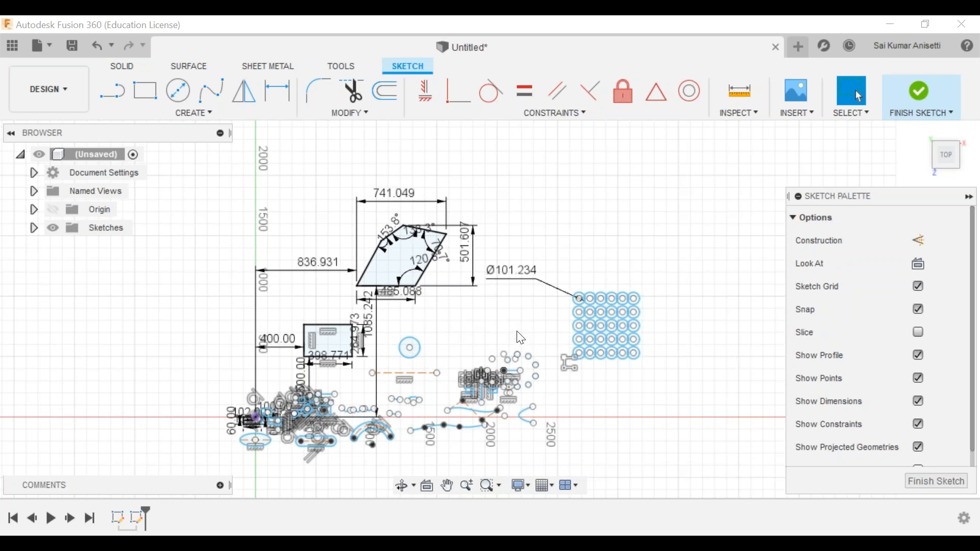
- Sketch a horizontal line about 375 mm long from the sketch origin toward negative X, along the horizontal axis
{"action": "mouse_move", "coordinate": [516, 330]}
{"action": "middle_mouse_down"}
{"action": "mouse_move", "coordinate": [482, 365]}
{"action": "mouse_move", "coordinate": [465, 353]}
{"action": "middle_mouse_up"}
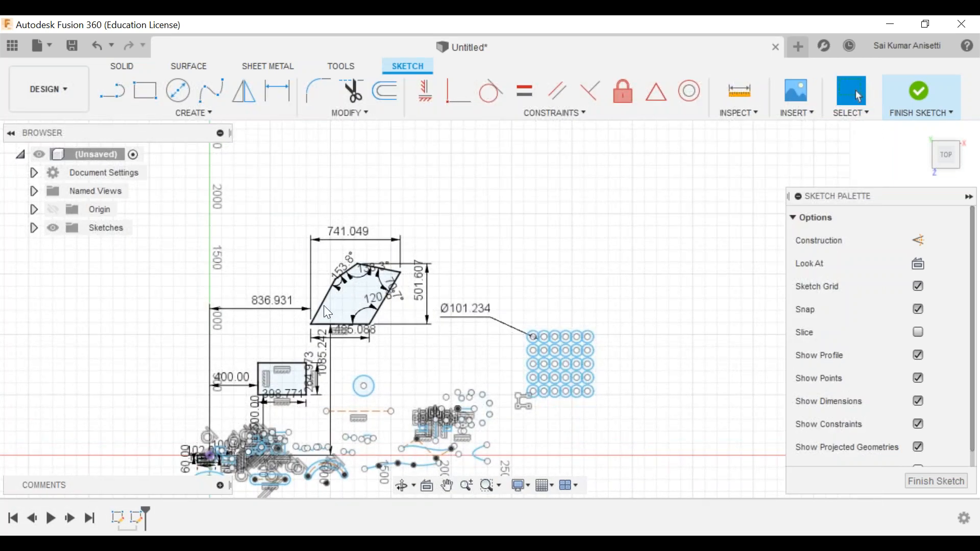
{"action": "mouse_move", "coordinate": [395, 380]}
{"action": "middle_mouse_down"}
{"action": "mouse_move", "coordinate": [436, 256]}
{"action": "mouse_move", "coordinate": [538, 272]}
{"action": "middle_mouse_up"}
{"action": "middle_click_drag", "start_coordinate": [319, 351], "coordinate": [329, 353]}
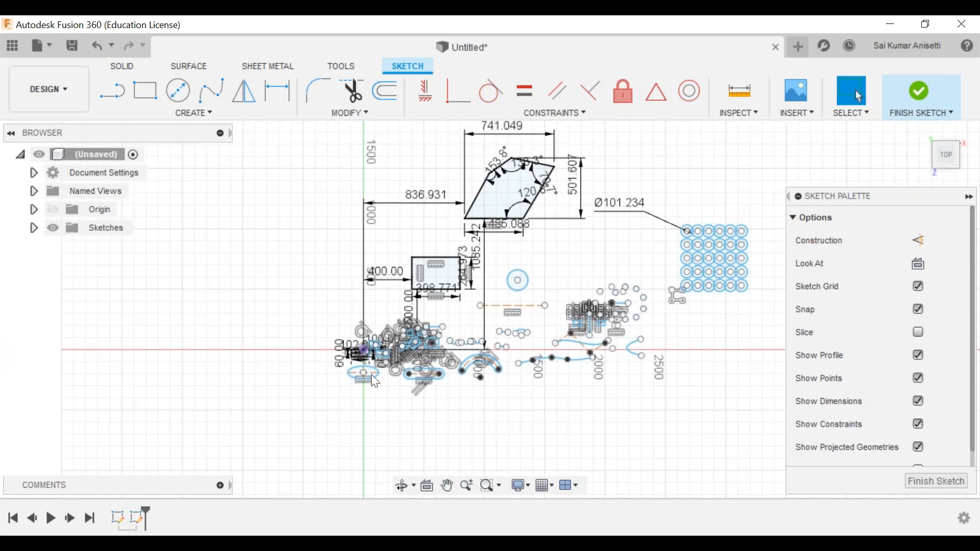
{"action": "scroll", "coordinate": [368, 369], "scroll_direction": "down", "scroll_amount": 1}
{"action": "scroll", "coordinate": [366, 358], "scroll_direction": "up", "scroll_amount": 10}
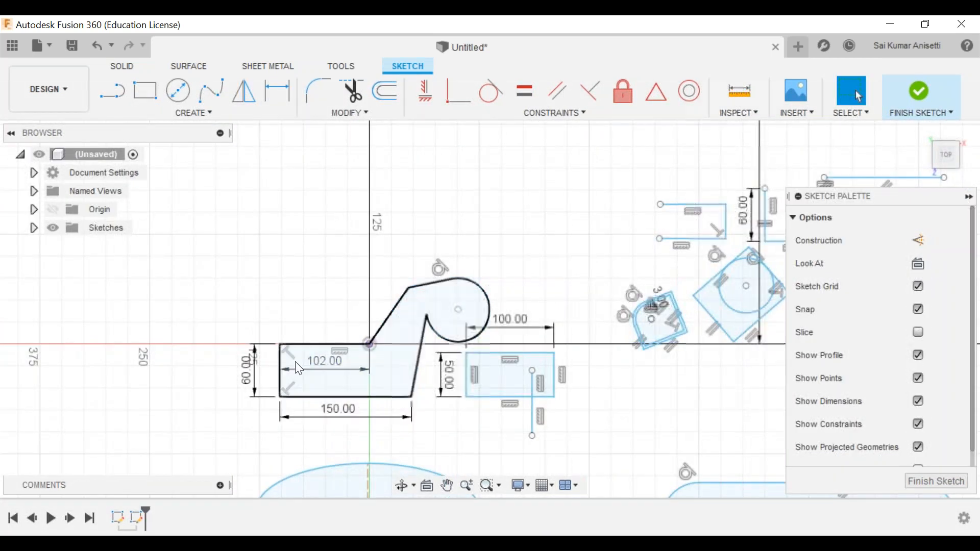
{"action": "middle_click_drag", "start_coordinate": [306, 280], "coordinate": [358, 297]}
{"action": "left_click", "coordinate": [111, 92]}
{"action": "left_click", "coordinate": [421, 361]}
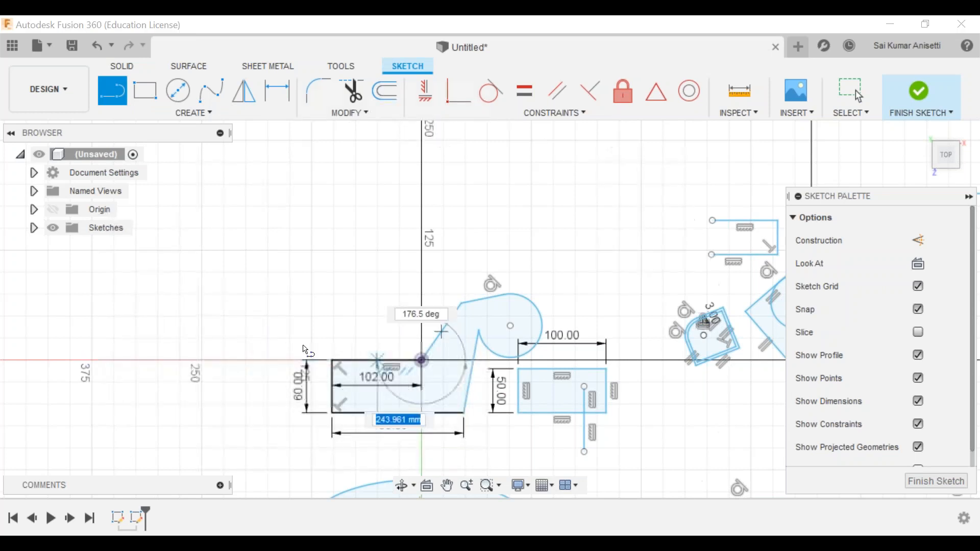
{"action": "left_click", "coordinate": [86, 360]}
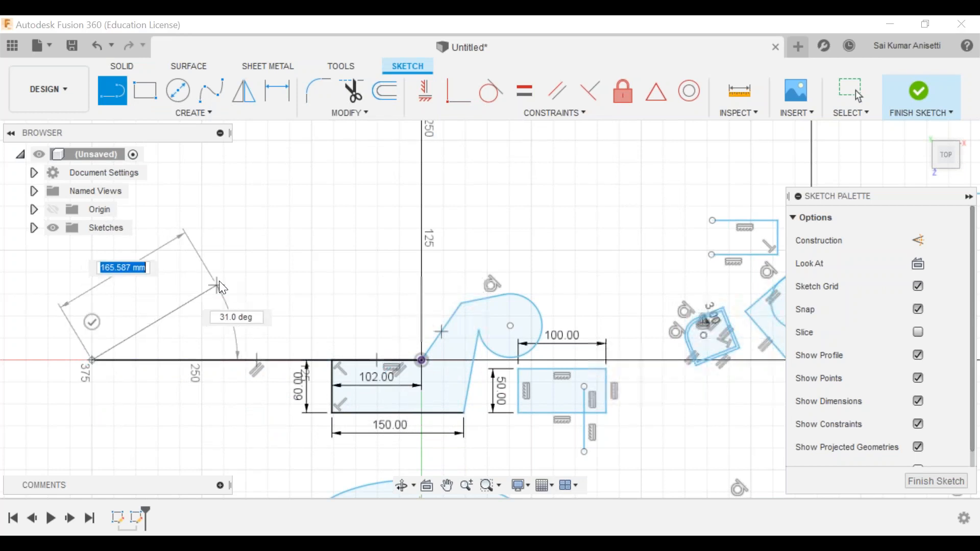
- Sketch an inclined line at about 31 degrees from the free end of the horizontal line, and delete it
{"action": "double_click", "coordinate": [219, 281]}
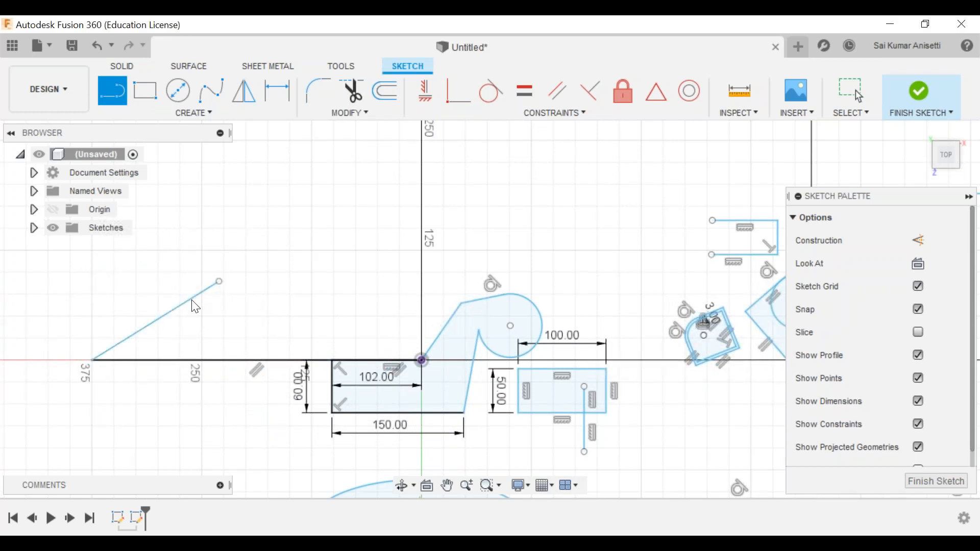
{"action": "key", "text": "Escape"}
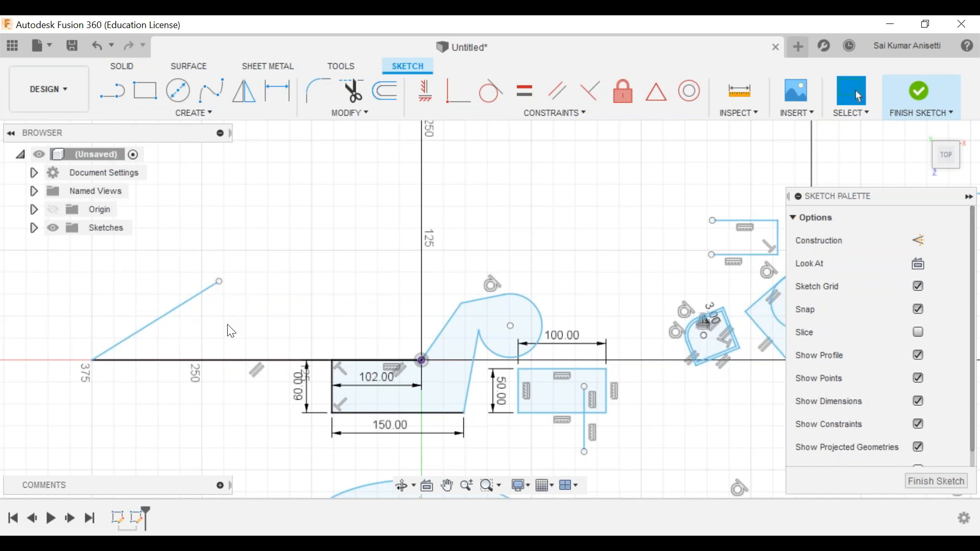
{"action": "left_click", "coordinate": [203, 299]}
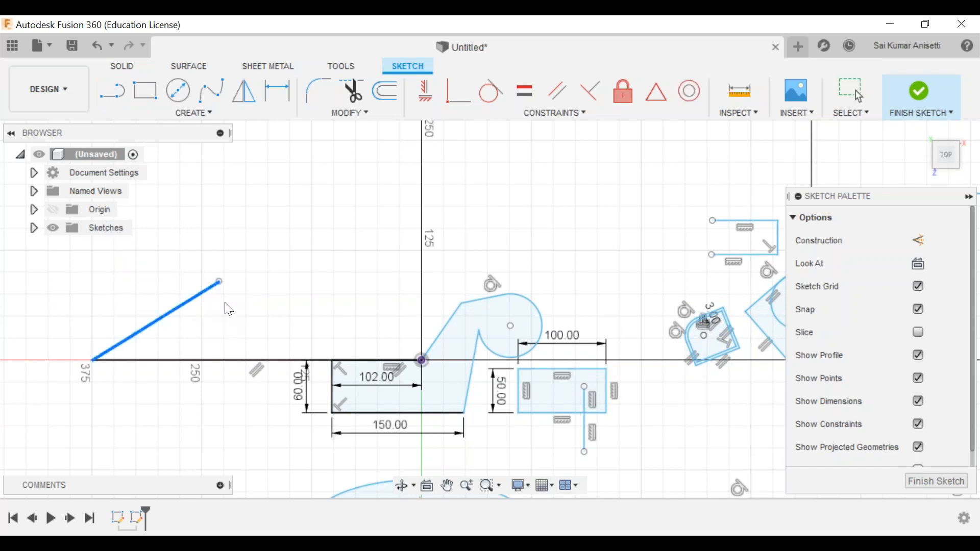
{"action": "key", "text": "Delete"}
- Convert the horizontal line extending from the sketch origin into a construction line
{"action": "left_click", "coordinate": [284, 361]}
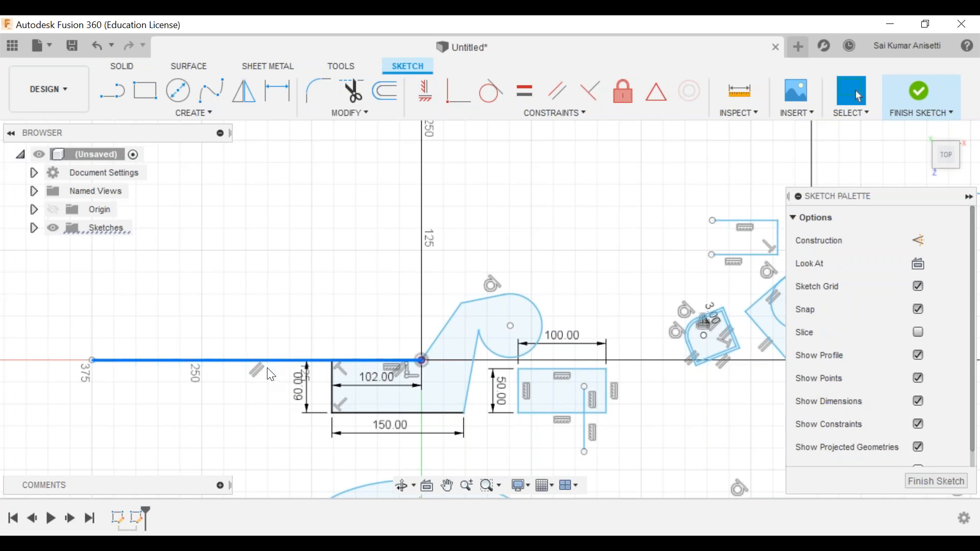
{"action": "left_click", "coordinate": [919, 249]}
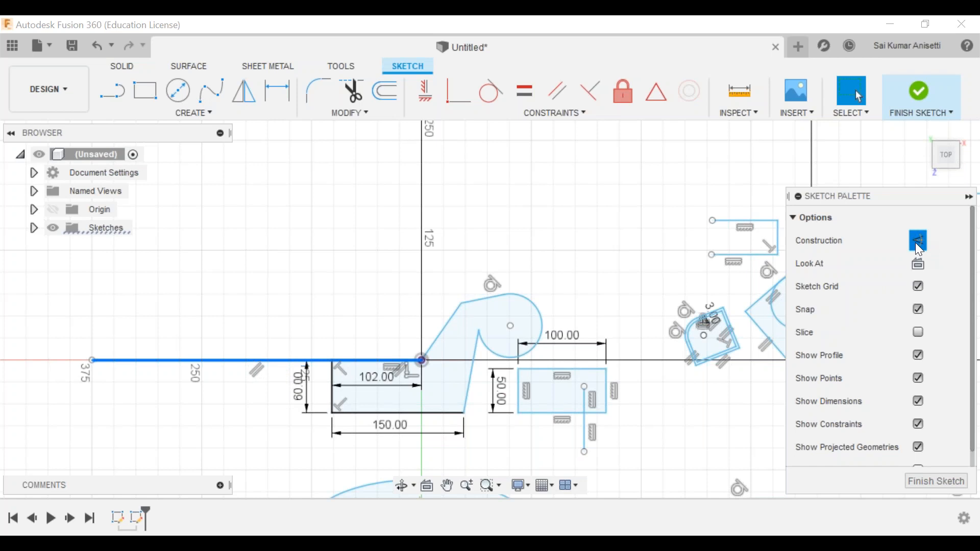
{"action": "left_click", "coordinate": [288, 331]}
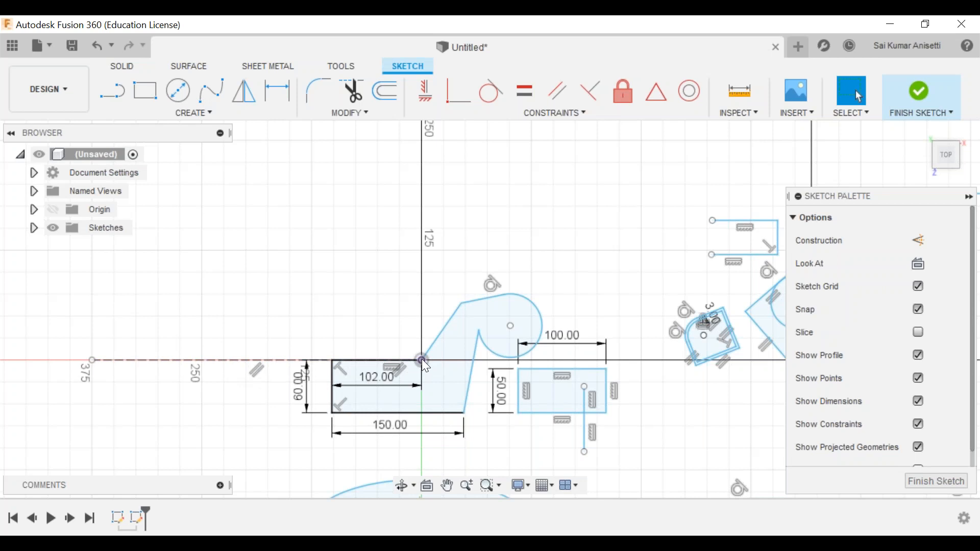
{"action": "middle_click_drag", "start_coordinate": [558, 221], "coordinate": [461, 340]}
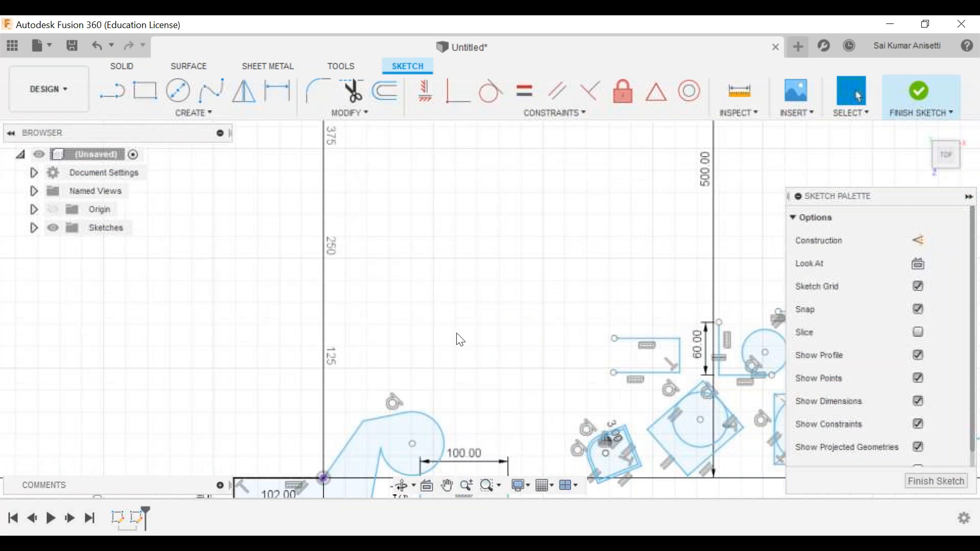
{"action": "scroll", "coordinate": [457, 334], "scroll_direction": "down", "scroll_amount": 3}
{"action": "middle_click_drag", "start_coordinate": [459, 263], "coordinate": [430, 278]}
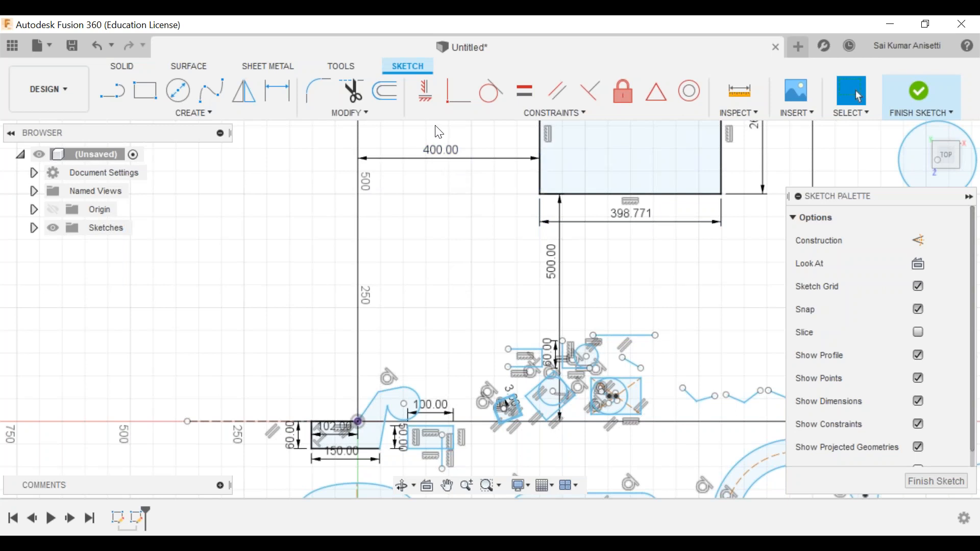
{"action": "left_click", "coordinate": [260, 422]}
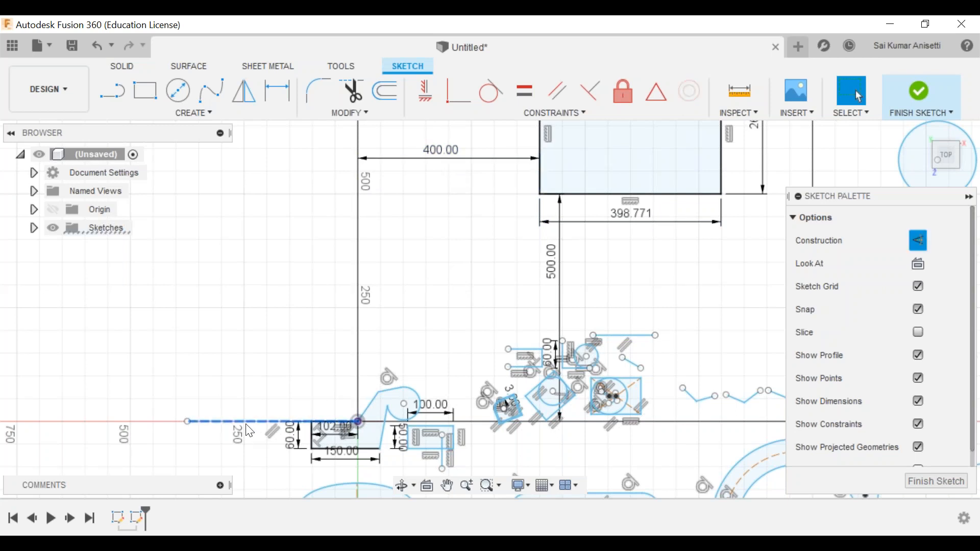
{"action": "left_click", "coordinate": [431, 206]}
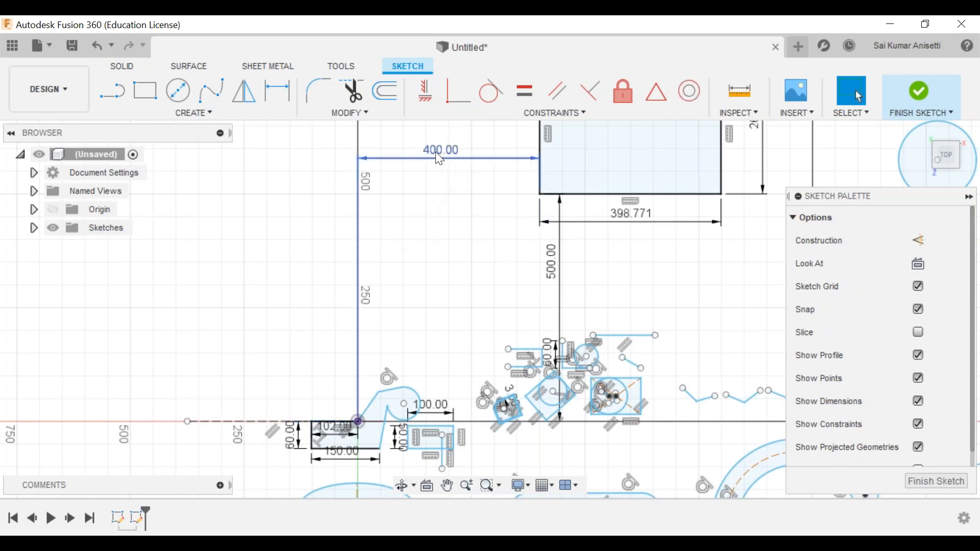
{"action": "left_click", "coordinate": [357, 421]}
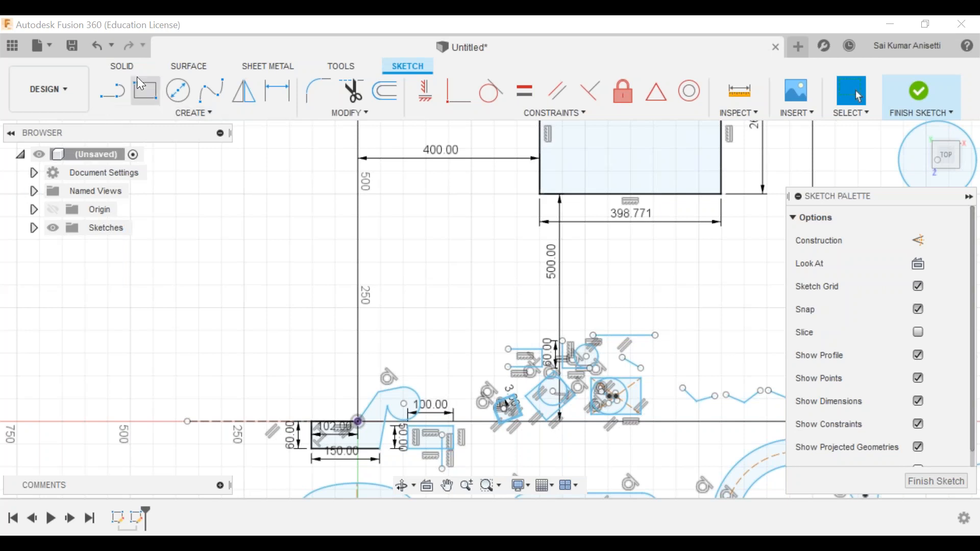
- Switch from the sketch tools to the solid modeling tools while keeping the sketch open
{"action": "left_click", "coordinate": [82, 80]}
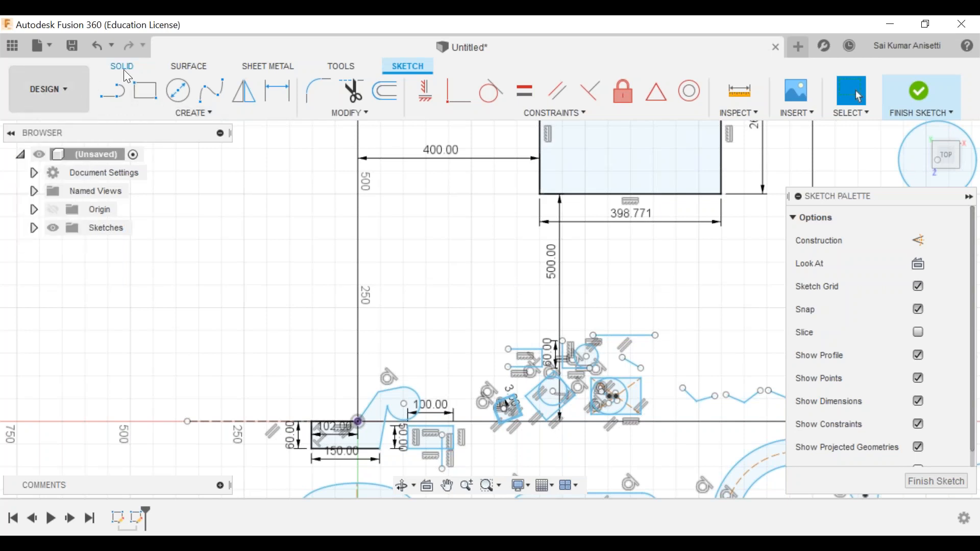
{"action": "left_click", "coordinate": [124, 69]}
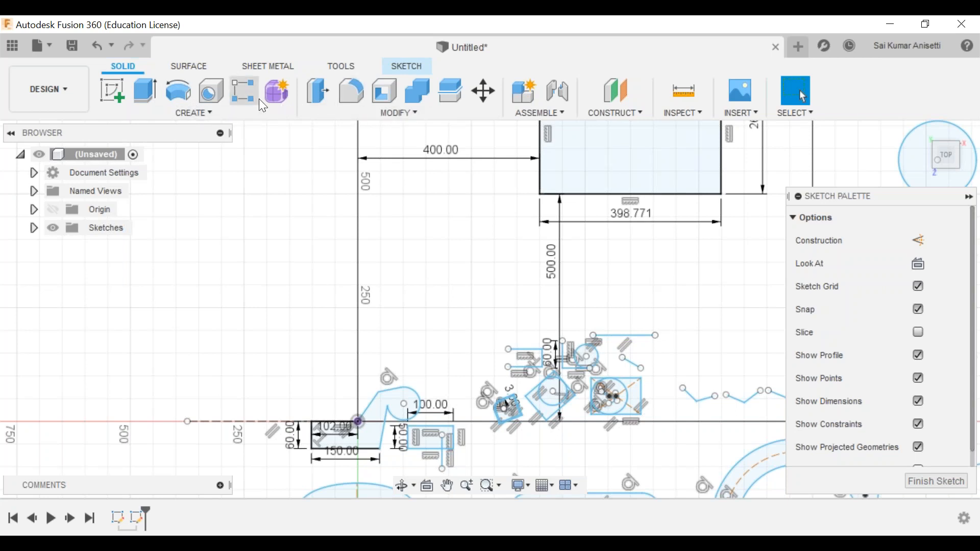
{"action": "mouse_move", "coordinate": [437, 238]}
{"action": "middle_mouse_down"}
{"action": "mouse_move", "coordinate": [401, 256]}
{"action": "mouse_move", "coordinate": [398, 277]}
{"action": "mouse_move", "coordinate": [424, 277]}
{"action": "middle_mouse_up"}
{"action": "scroll", "coordinate": [441, 284], "scroll_direction": "down", "scroll_amount": 5}
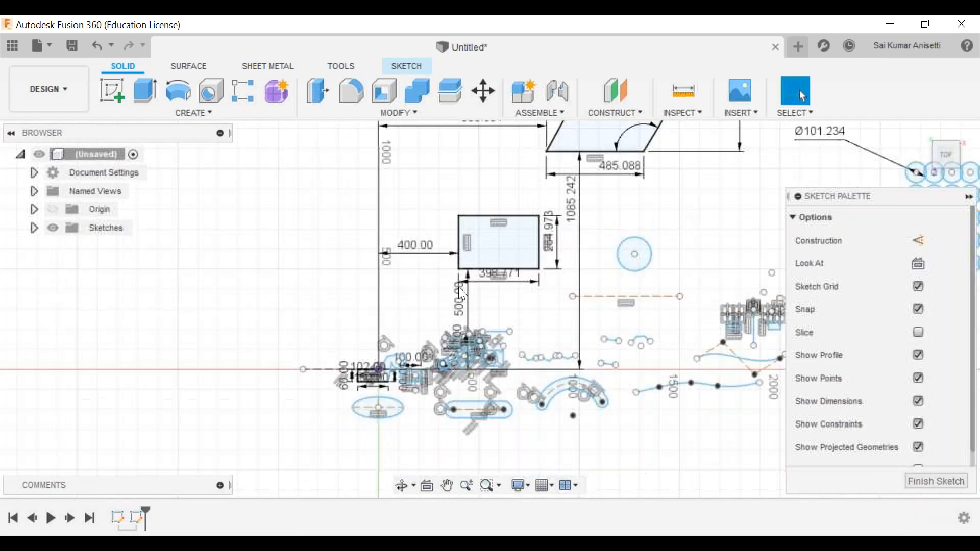